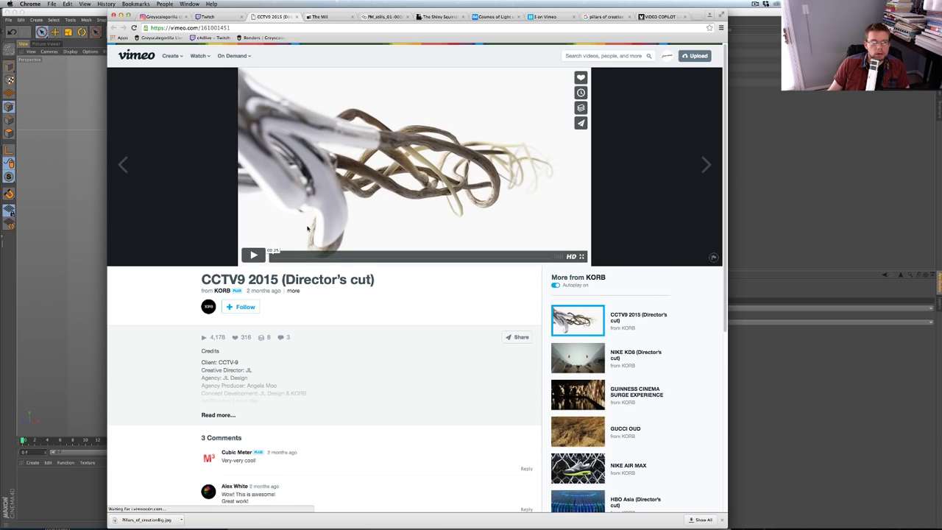
Watch the CCTV9 2015 (Director's cut) video through once and expand its full credits
left_click(262, 252)
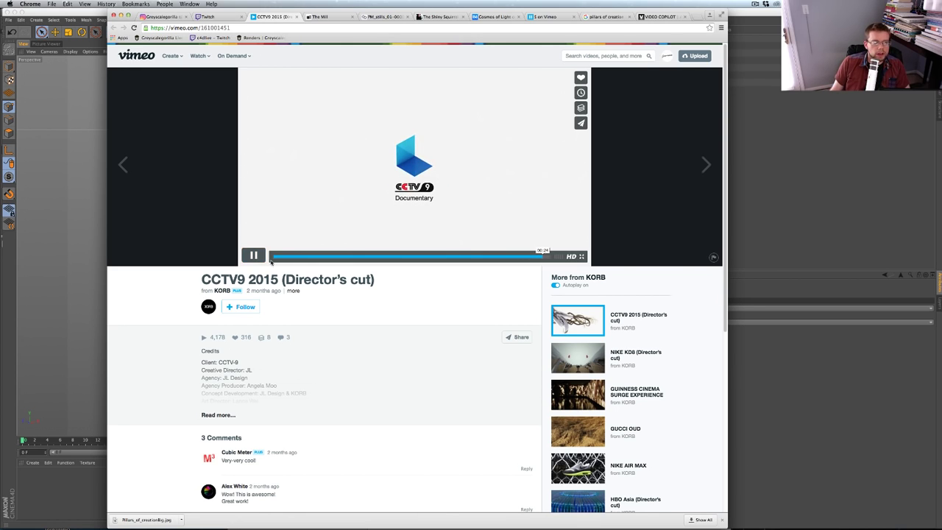
scroll(232, 343, "down", 2)
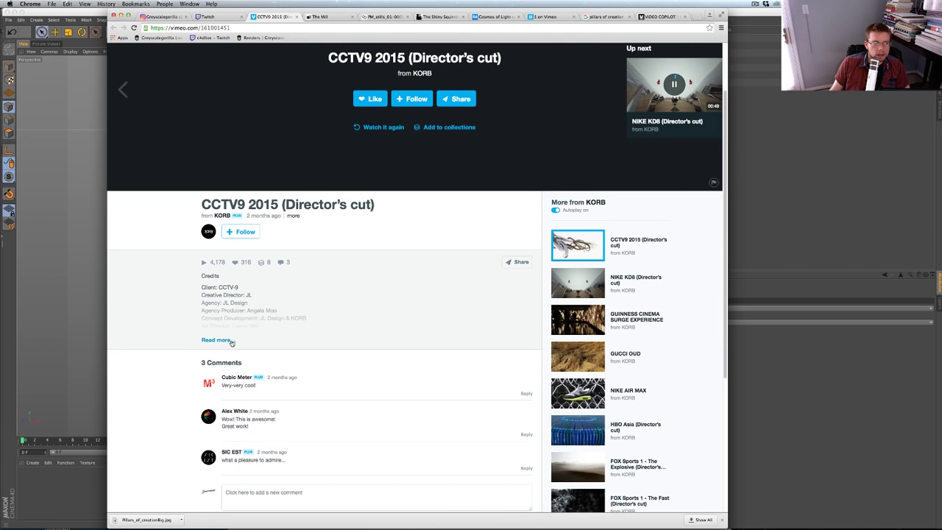
left_click(216, 340)
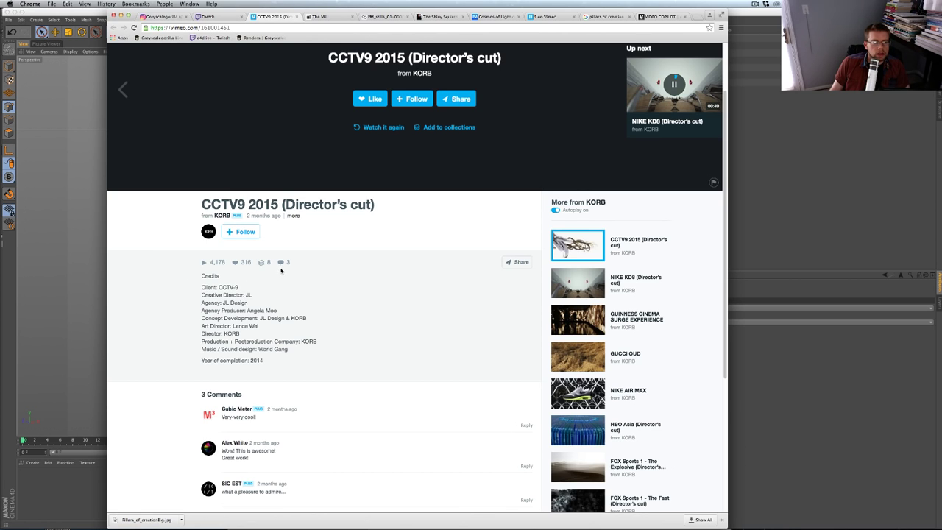
scroll(245, 243, "up", 2)
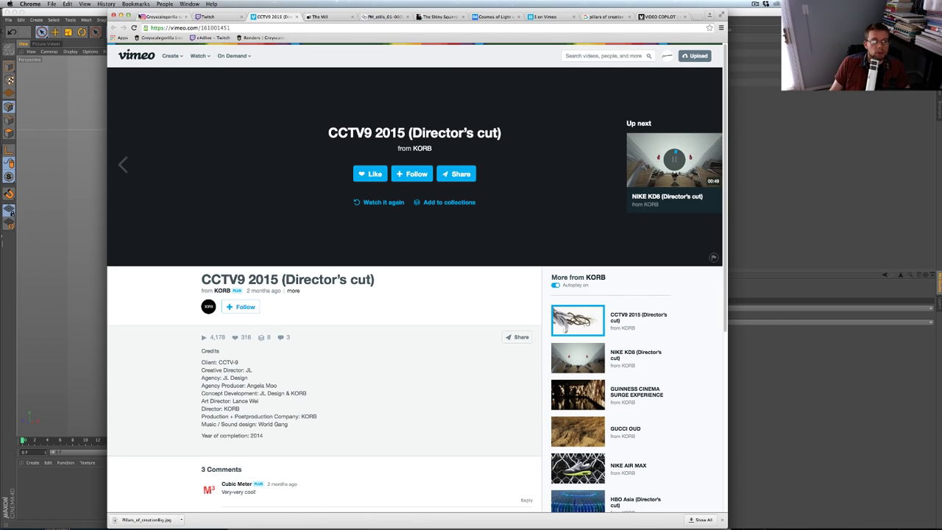
Reload the video page and play the opening in short bursts to examine how the roots grow out of the sphere
left_click(134, 28)
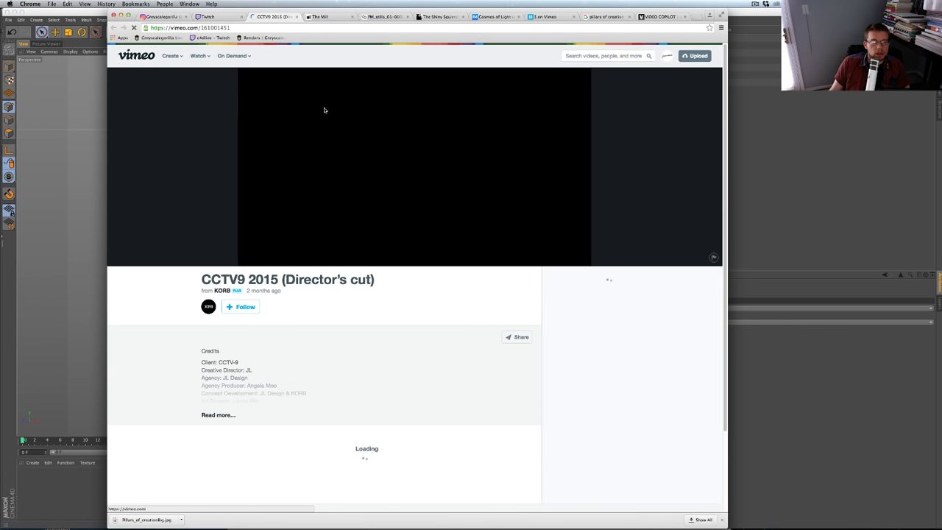
left_click(257, 255)
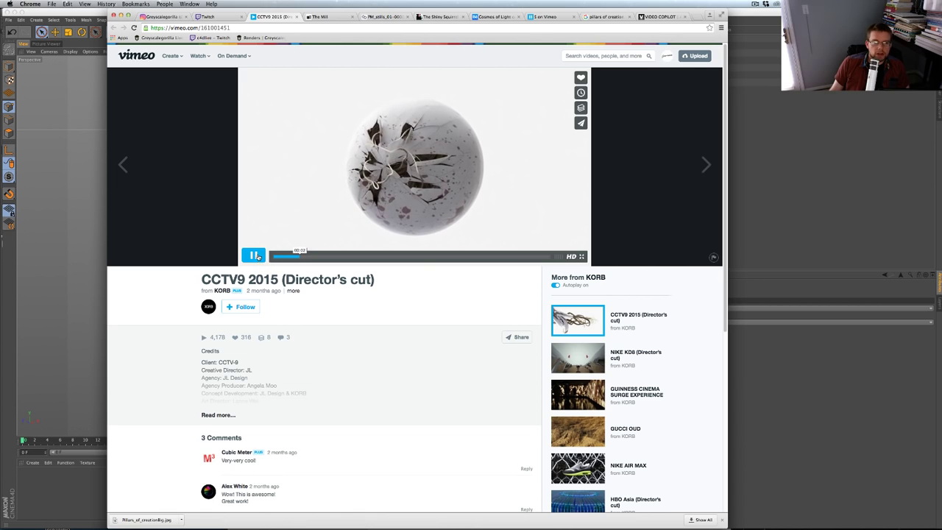
left_click(426, 99)
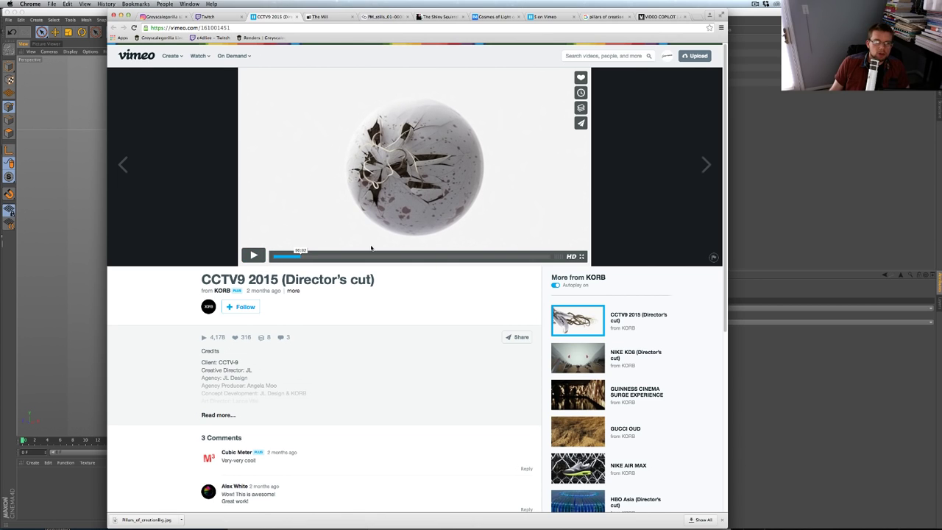
left_click(255, 255)
left_click(254, 255)
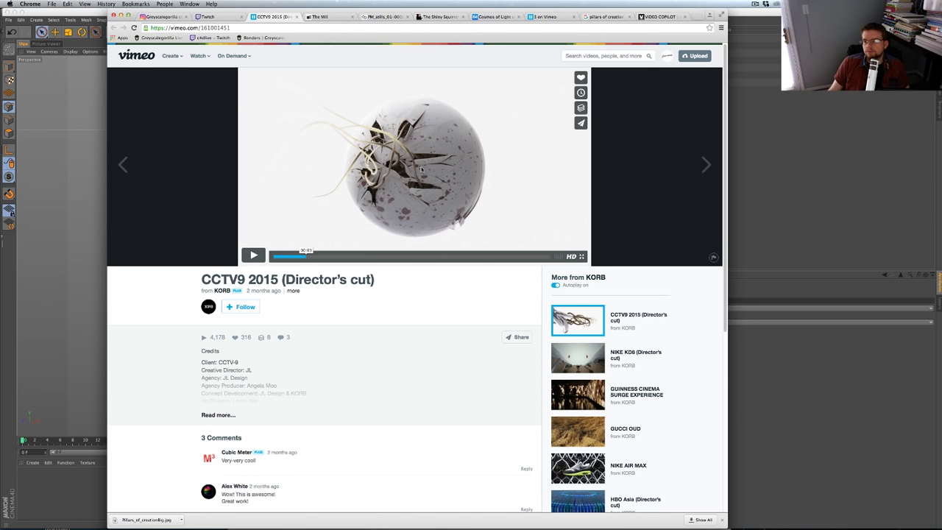
left_click(261, 253)
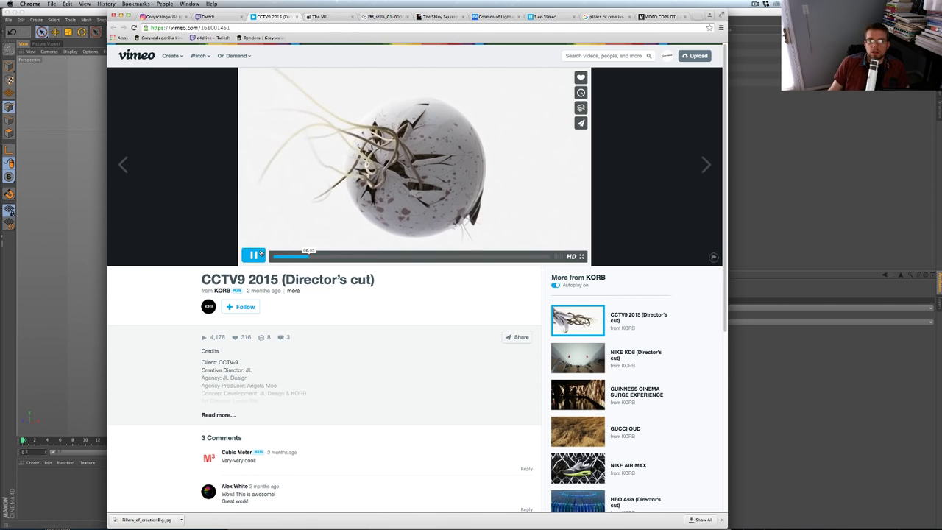
left_click(261, 254)
left_click(261, 254)
left_click(261, 253)
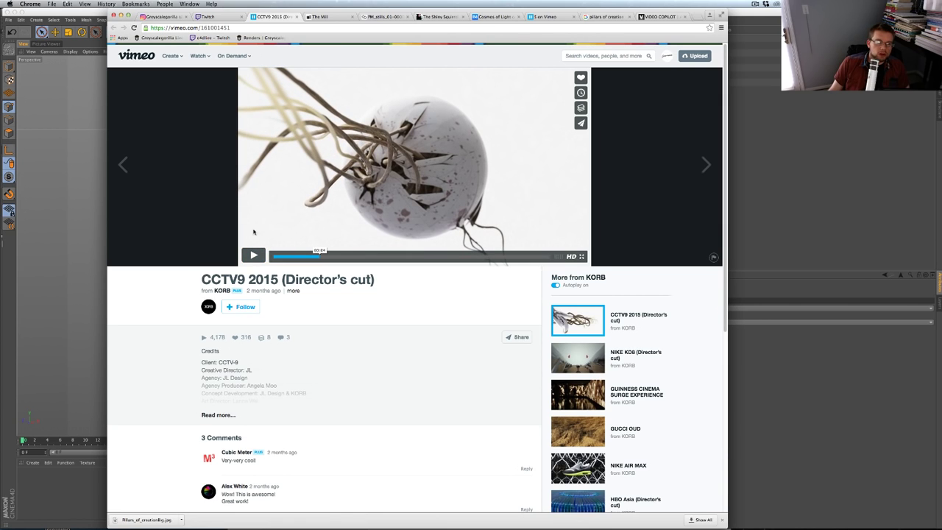
left_click(257, 255)
left_click(257, 256)
left_click(257, 256)
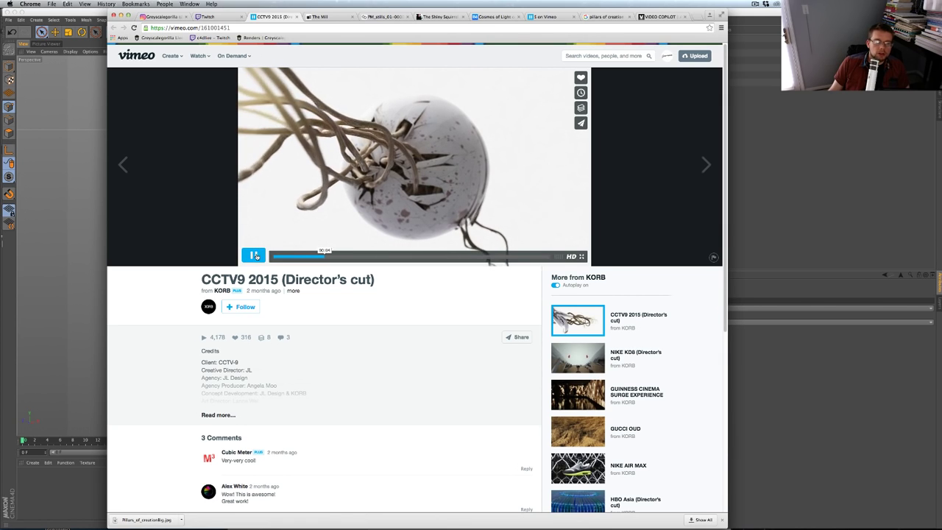
left_click(256, 256)
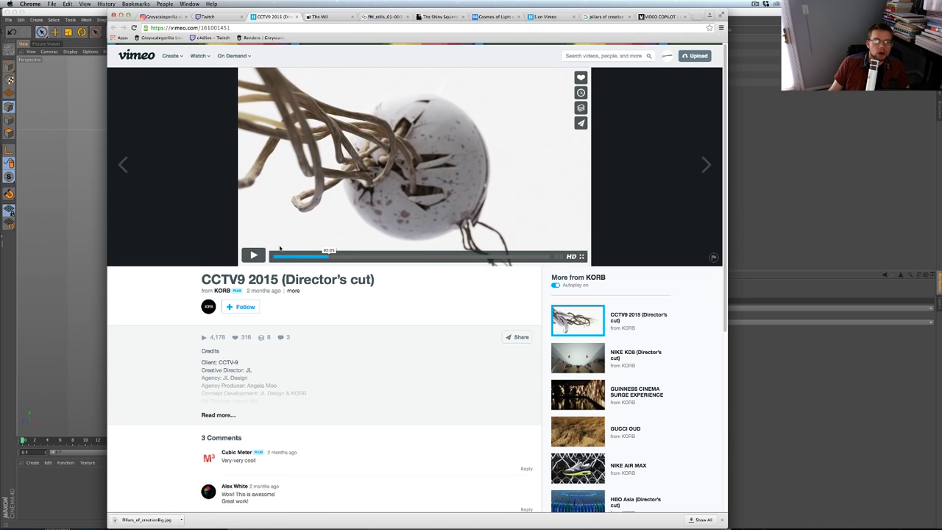
left_click(263, 256)
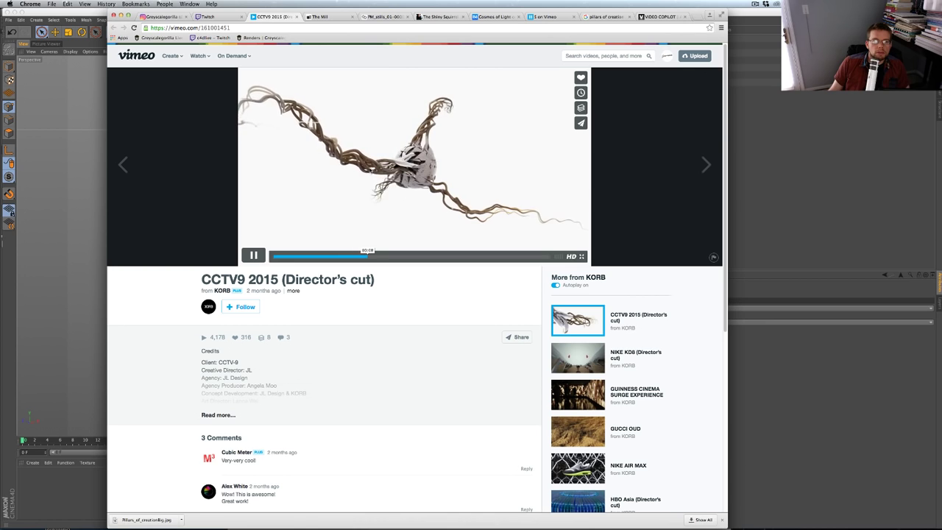
Replay the branch-growth shot from about the four-second mark and pause it with the branches extended
left_click(323, 257)
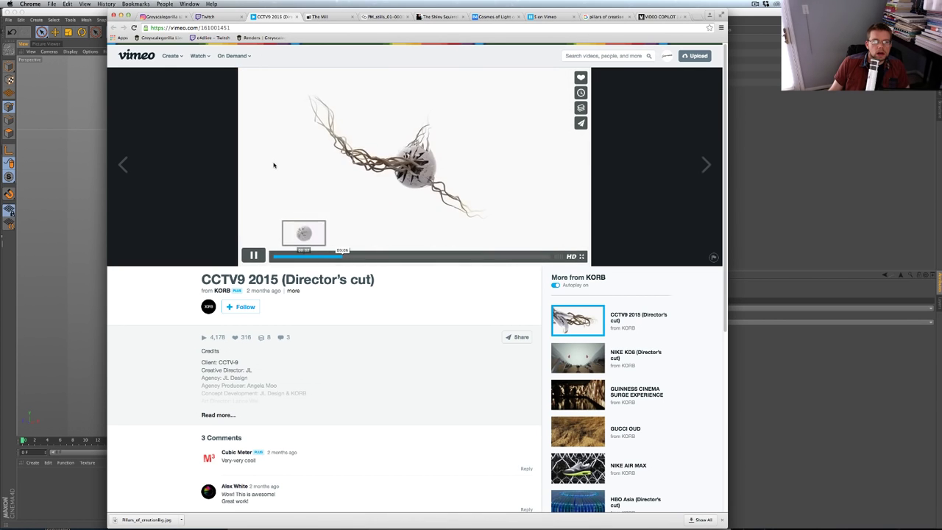
left_click(322, 257)
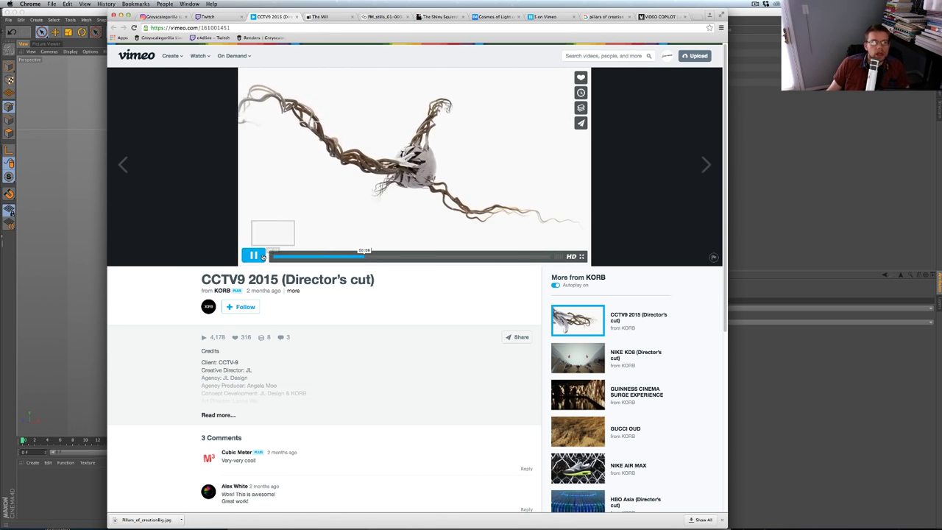
left_click(258, 256)
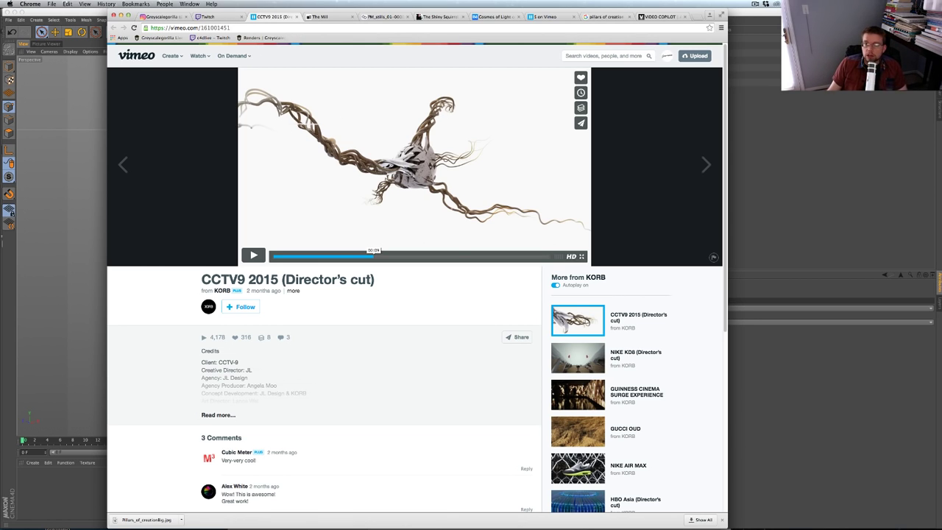
Switch to Cinema 4D, create a new project and add a Helix spline
key("super+Tab")
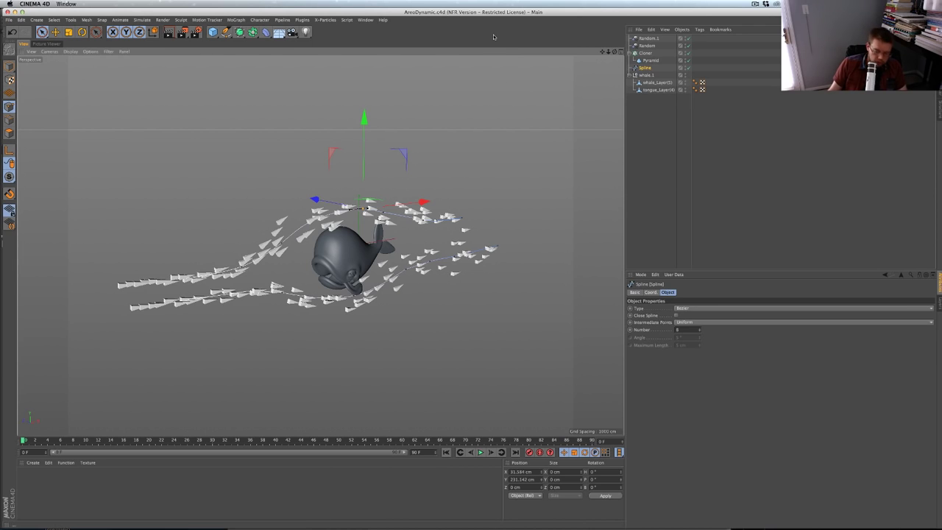
key("super+n")
left_click(226, 33)
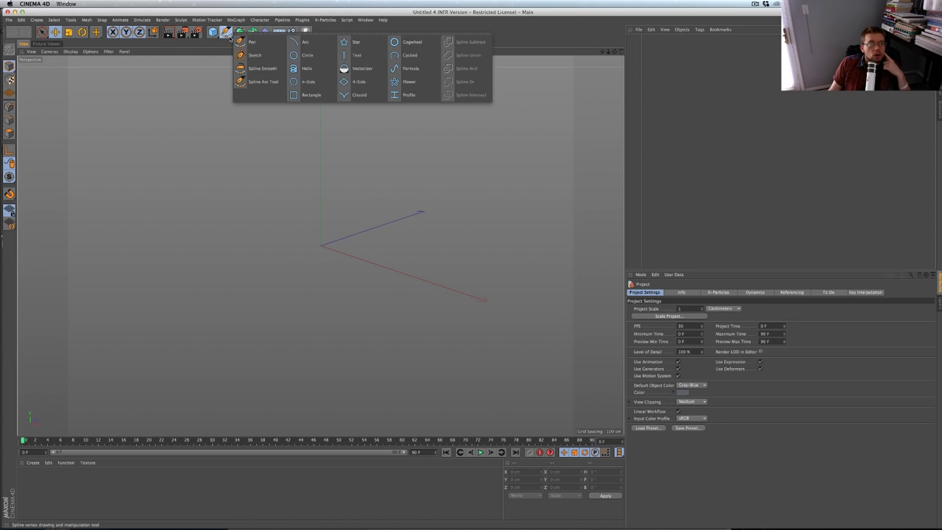
left_click(316, 68)
left_click(708, 373)
scroll(707, 372, "down", 2)
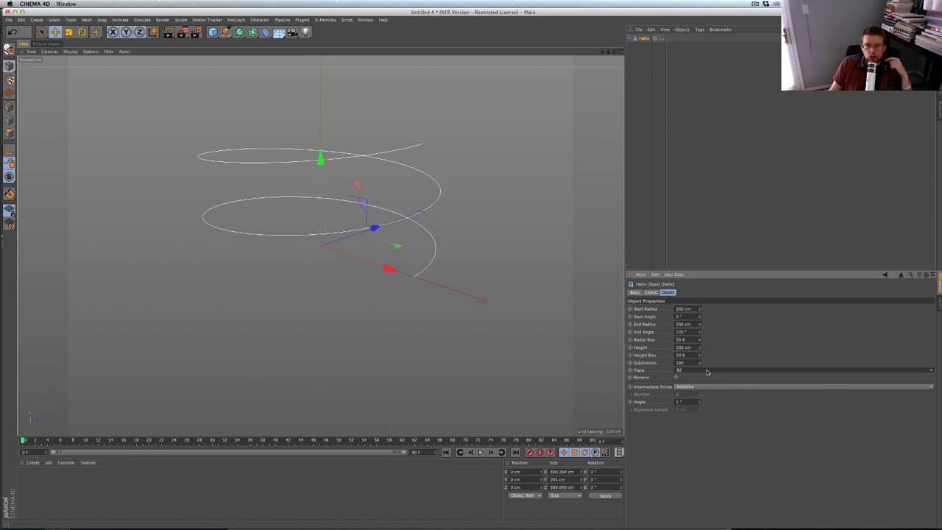
Set the helix's start radius and end radius to 0 cm
double_click(686, 309)
type("0")
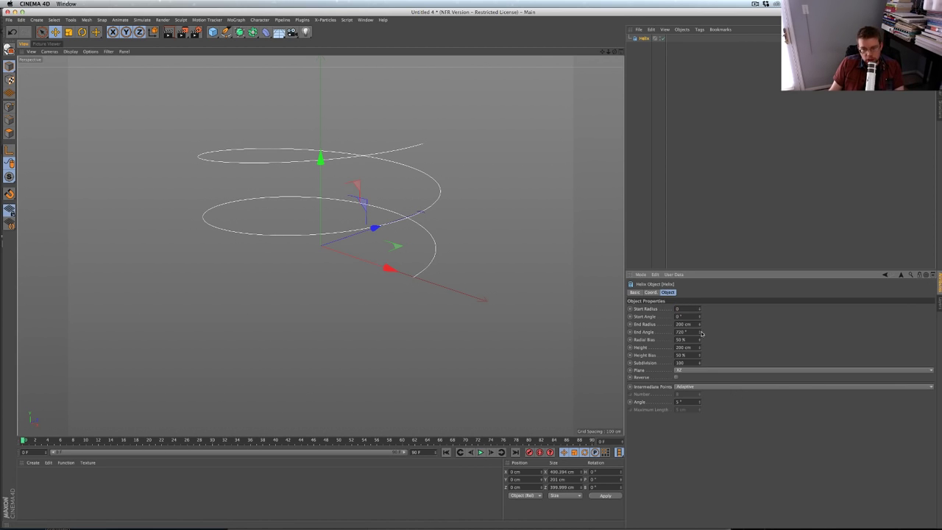
double_click(691, 324)
type("0")
key("Return")
Set the helix's height to 500 cm and frame the whole line in the perspective view
middle_click_drag(571, 265, 606, 314, "alt")
double_click(678, 347)
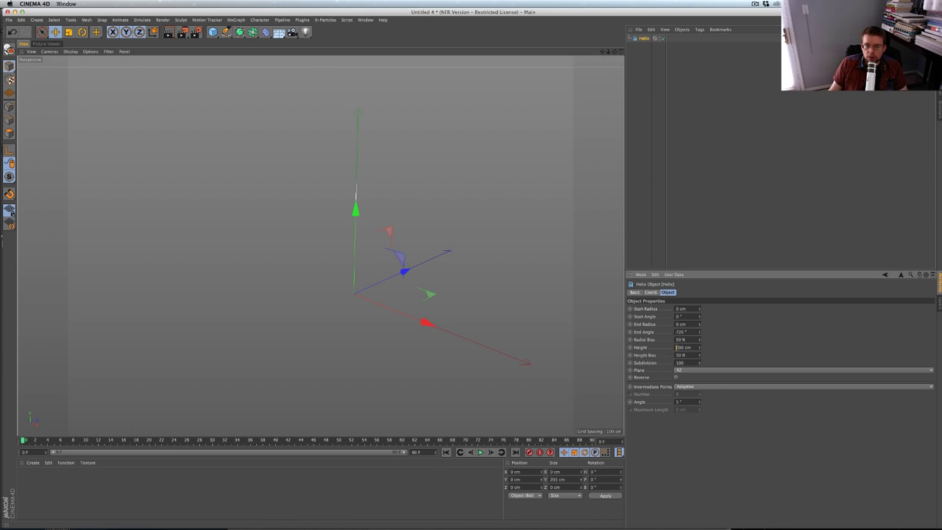
type("500")
key("Return")
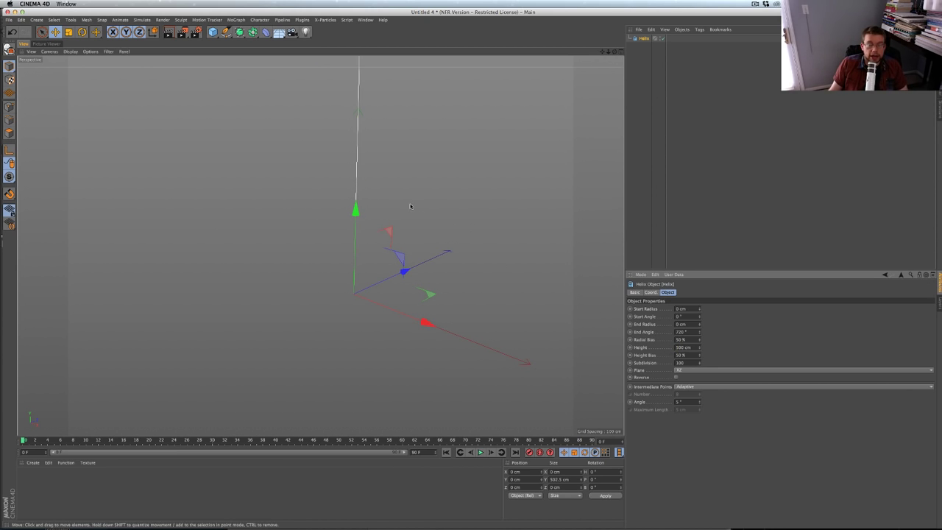
right_click_drag(411, 206, 320, 243, "alt")
middle_click_drag(378, 209, 362, 279, "alt")
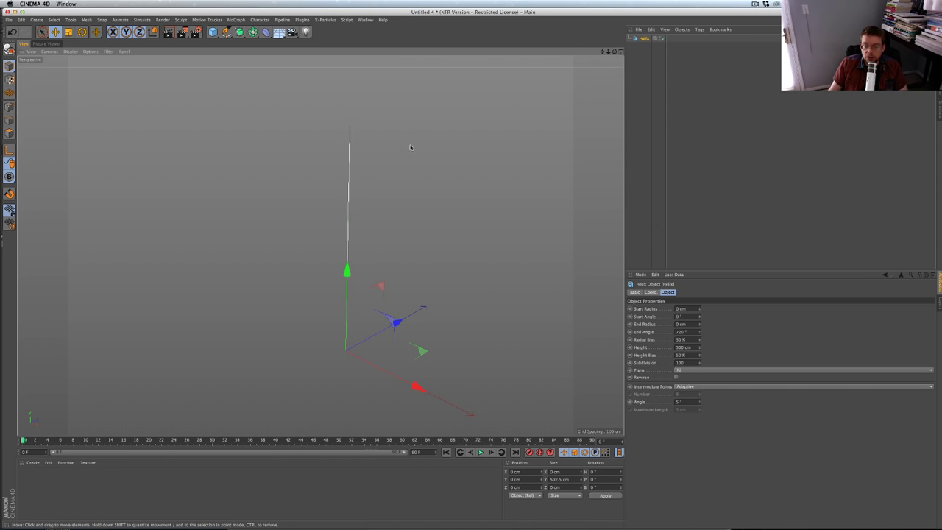
left_click_drag(363, 220, 332, 240, "alt")
Set the helix's subdivision to 50
left_click(690, 363)
key("BackSpace")
key("BackSpace")
key("BackSpace")
type("50")
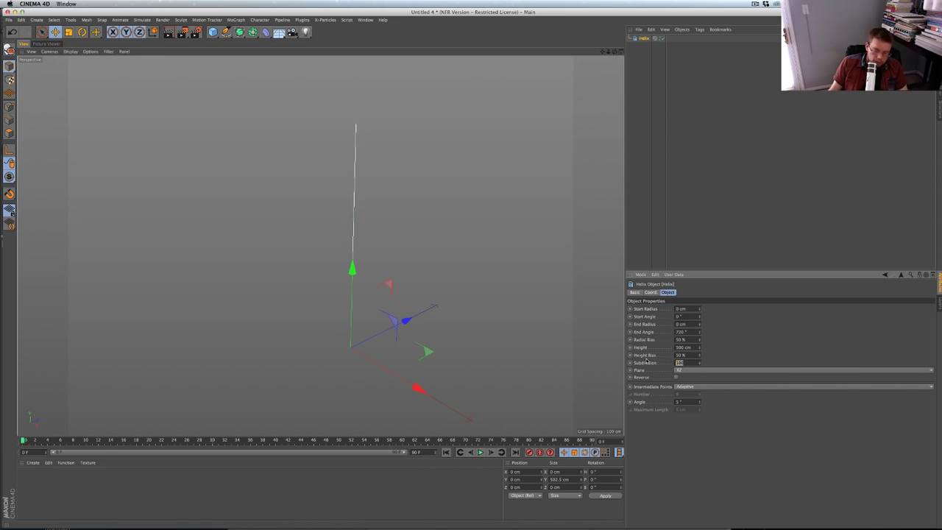
key("Return")
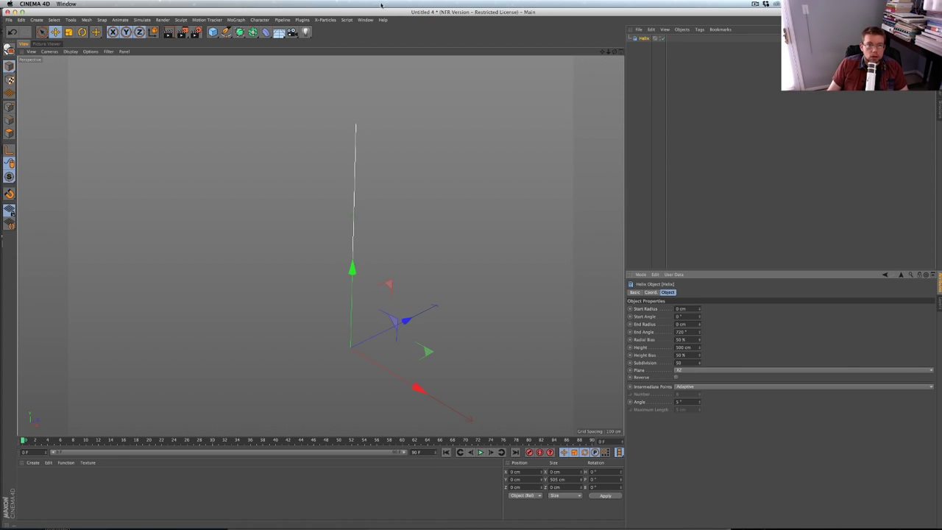
Save the project as Branches.c4d in the 1 Raw Scene Files folder
key("super+s")
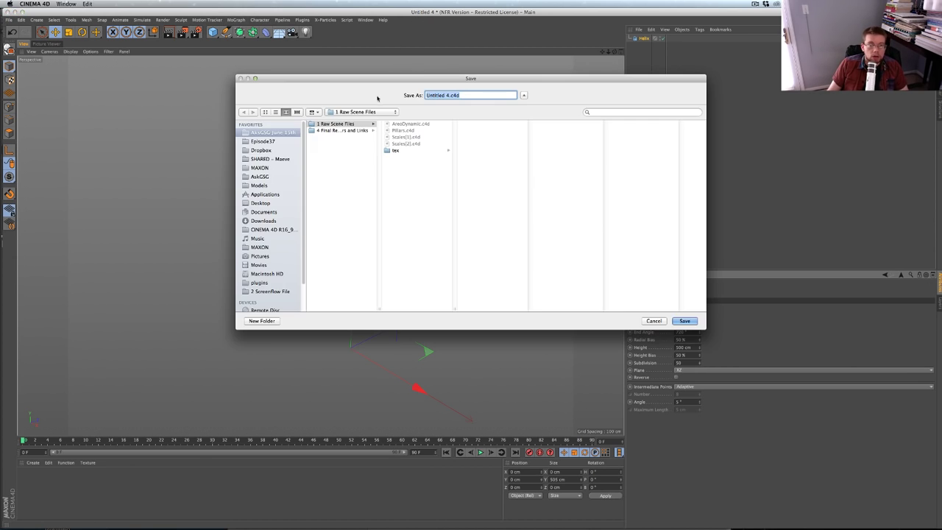
left_click(448, 96)
left_click_drag(451, 95, 362, 83)
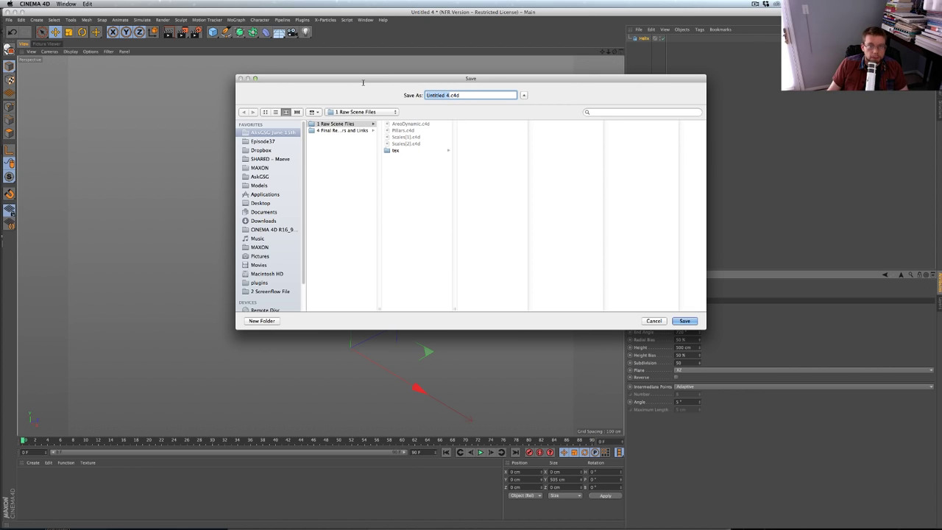
type("Branches")
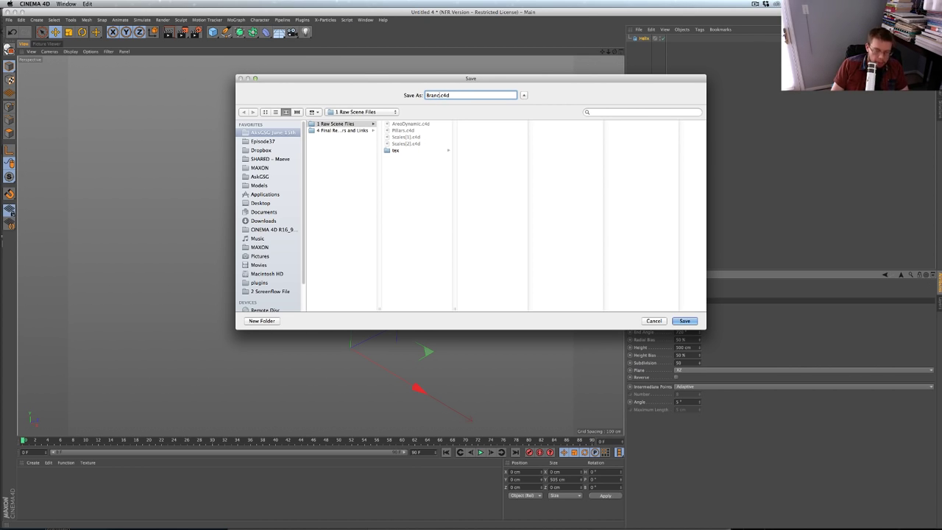
key("Return")
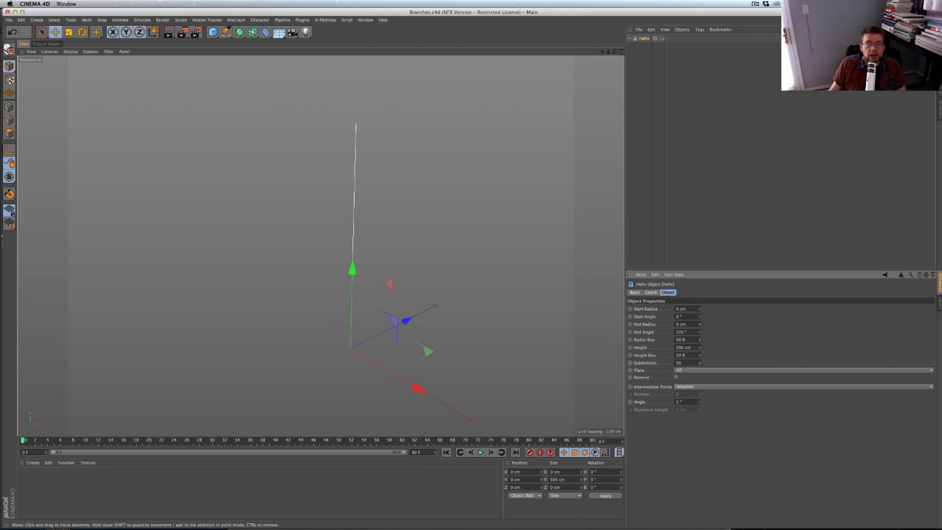
Duplicate the helix, keeping the original disabled as a backup, and convert the copy to an editable spline in point mode
left_click_drag(644, 38, 652, 49, "ctrl")
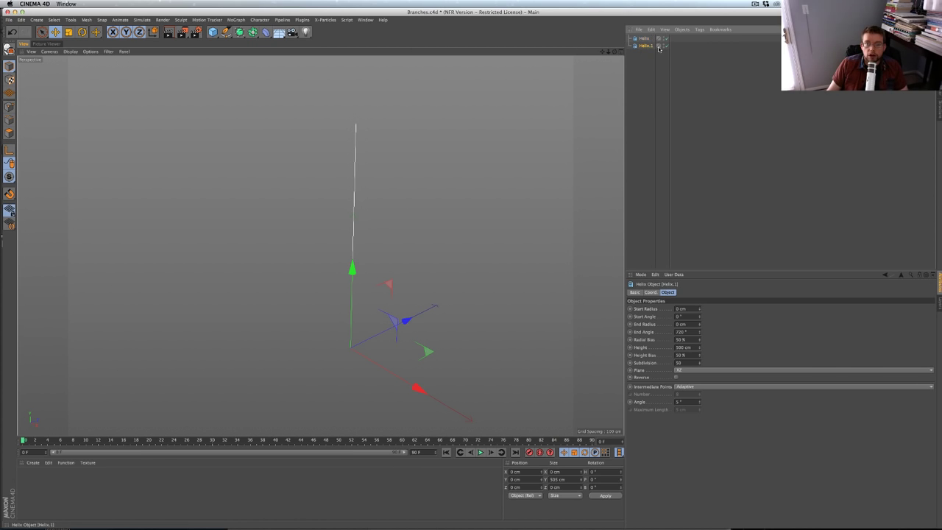
key("c")
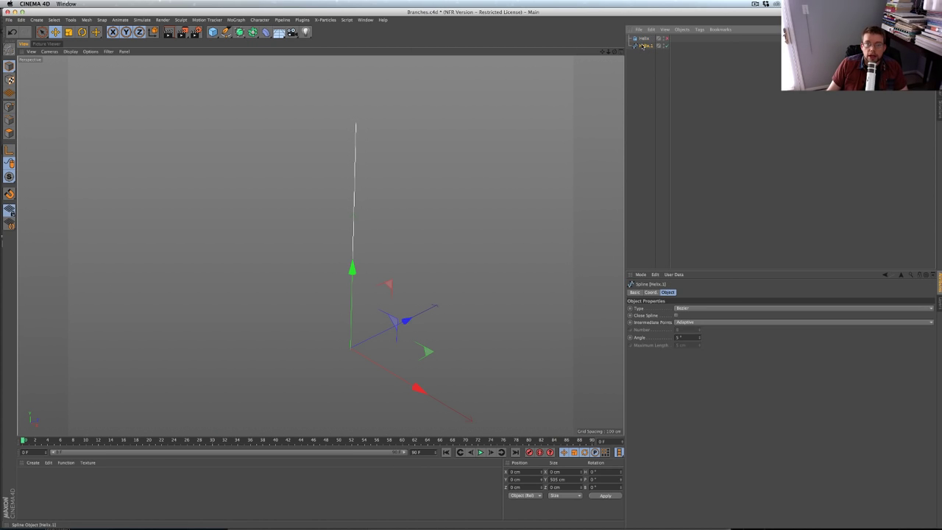
left_click(10, 107)
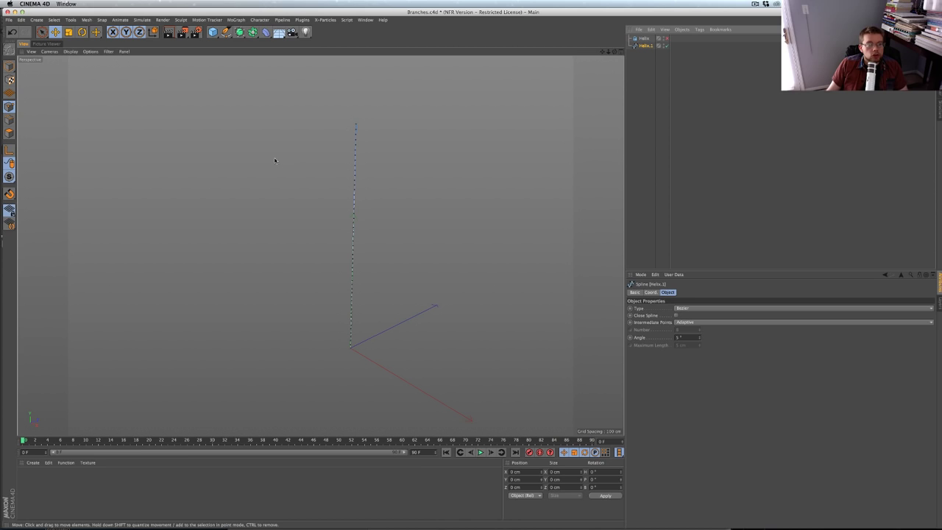
Set the editable spline's intermediate points to None and select all of its points
left_click(357, 125)
middle_click_drag(354, 133, 359, 151, "alt")
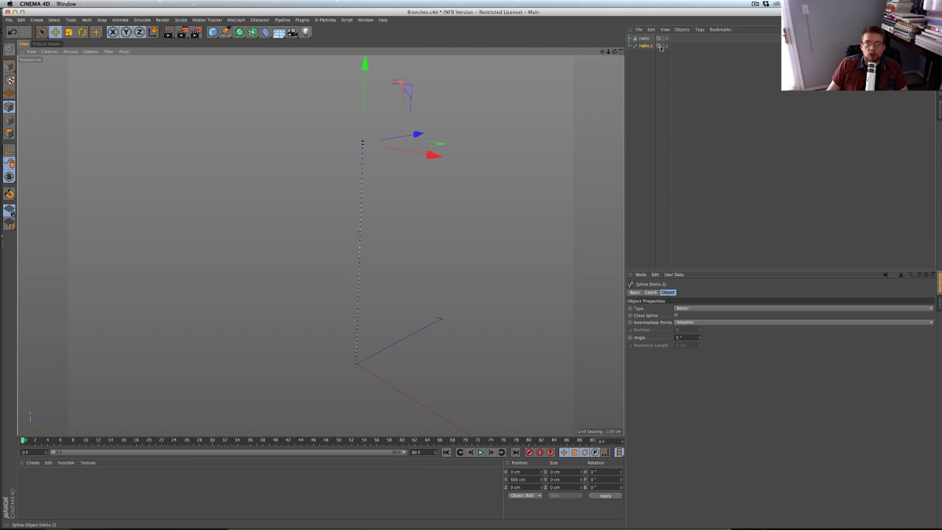
left_click(685, 322)
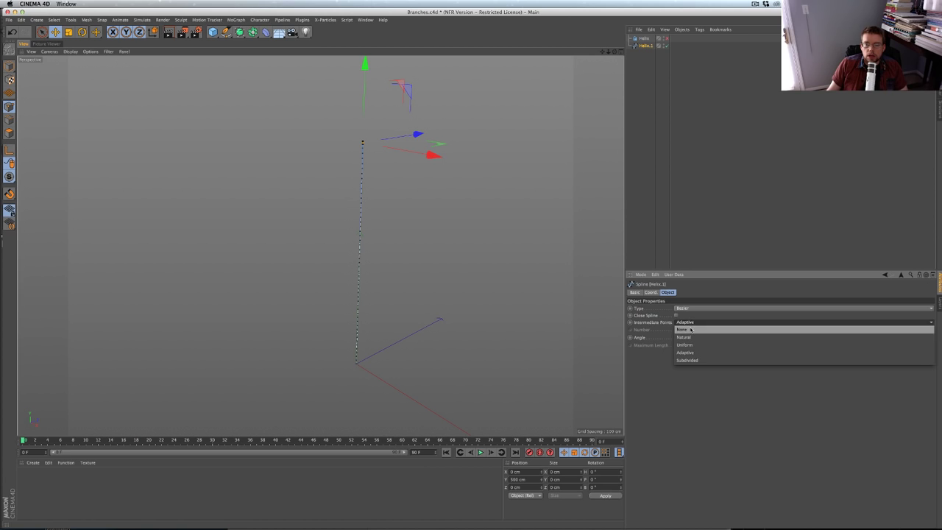
left_click(690, 329)
key("ctrl+a")
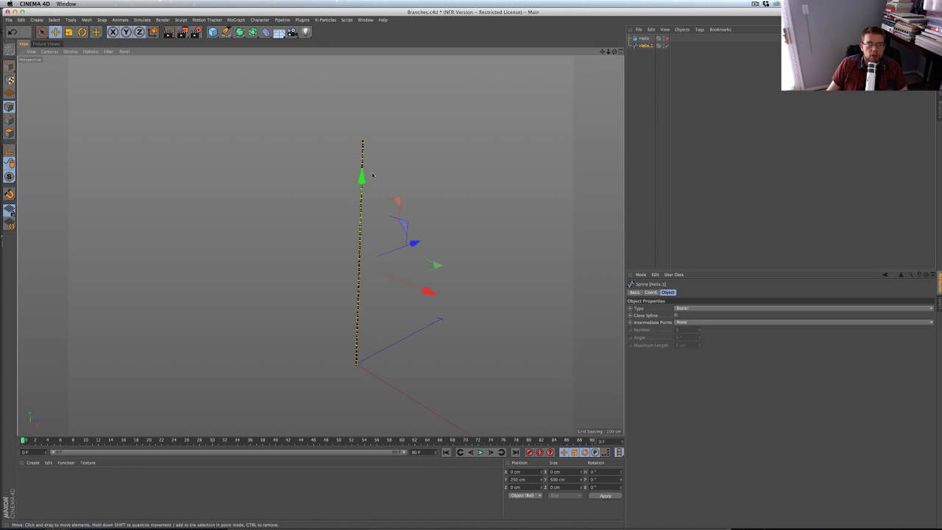
Set the editable spline's type to Linear and select only its topmost point
left_click(676, 308)
left_click(676, 314)
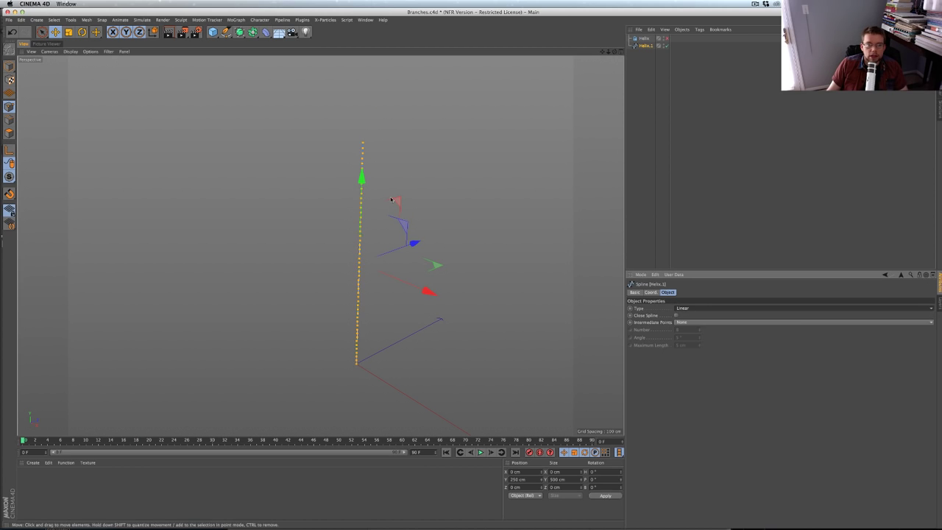
middle_click_drag(319, 215, 321, 246, "alt")
left_click(365, 182)
left_click(364, 176)
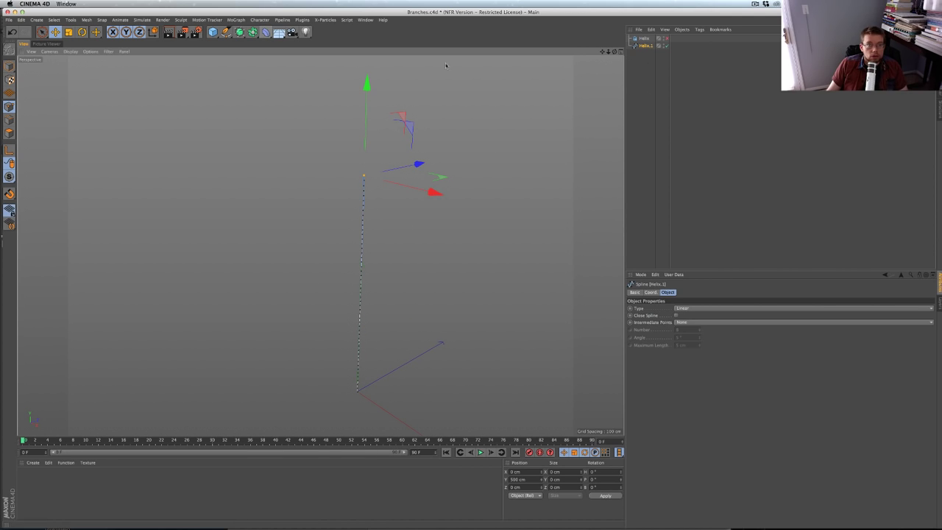
Add a Soft Body simulation tag to the editable spline and test the simulation before returning to the start
right_click(645, 45)
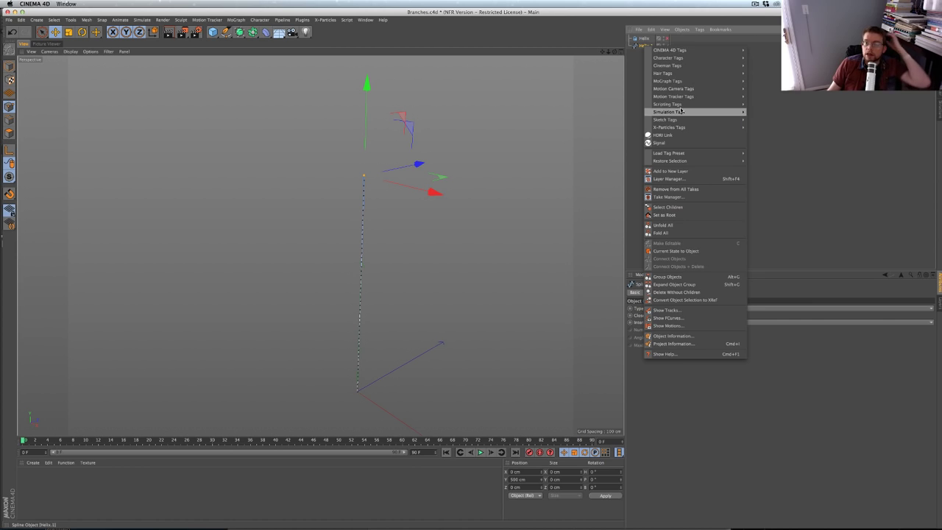
mouse_move(682, 111)
left_click(760, 127)
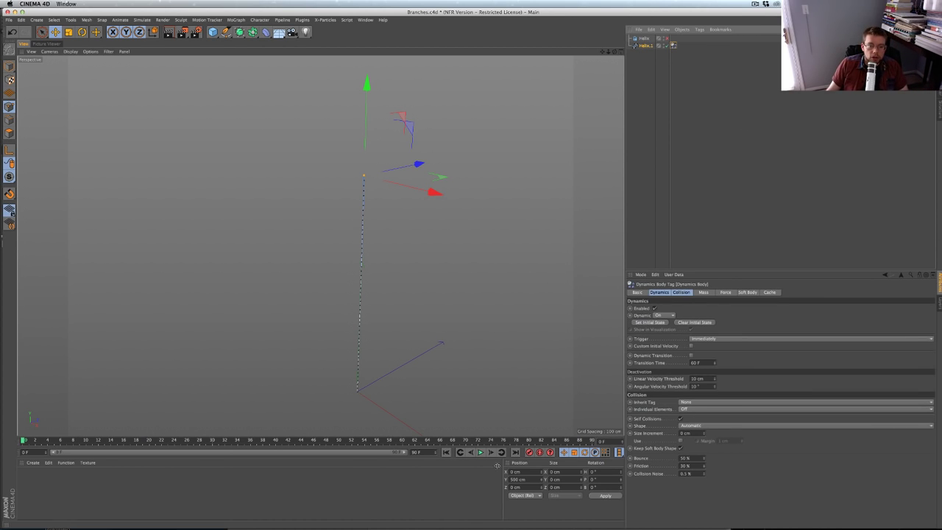
left_click(480, 452)
left_click(459, 452)
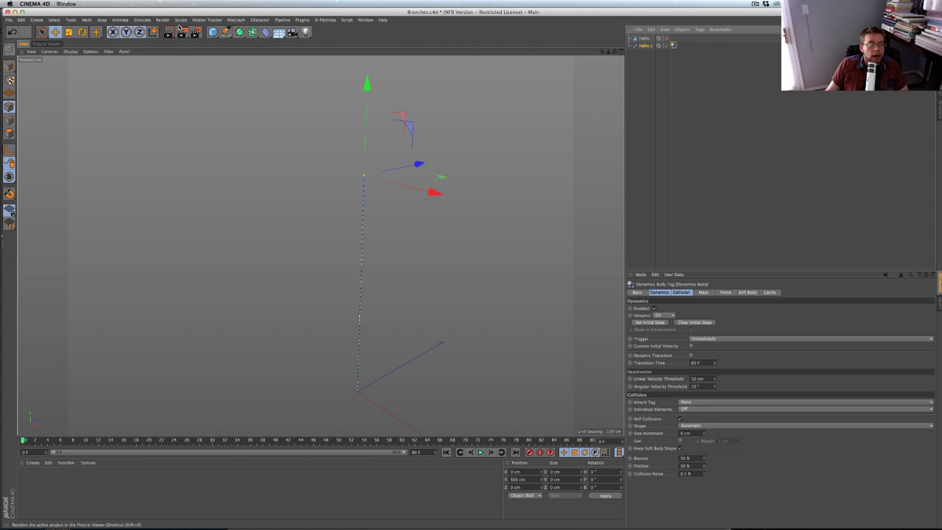
Add a dynamics Spring object to the scene
left_click(208, 20)
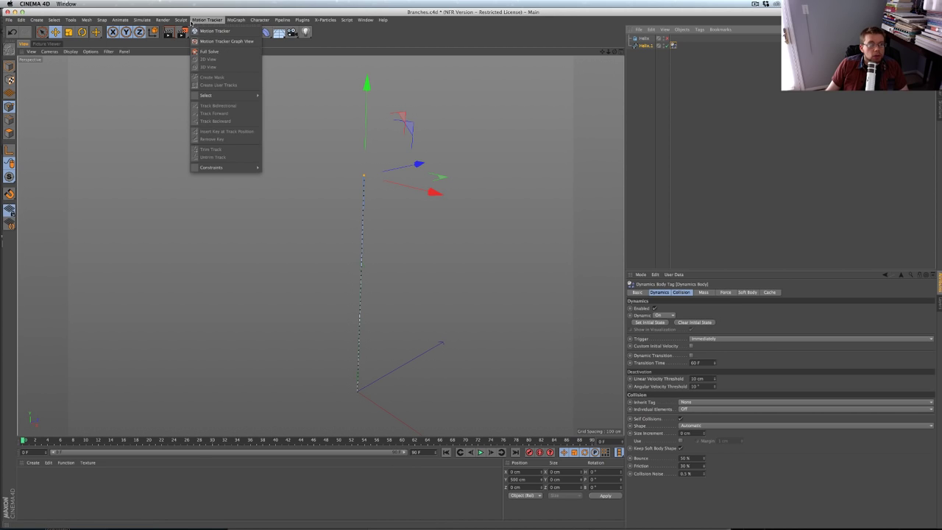
mouse_move(150, 26)
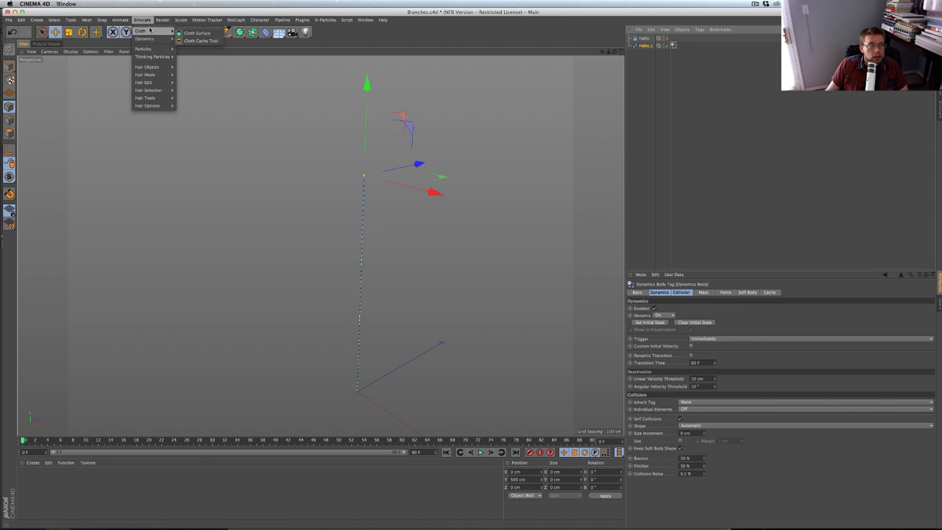
mouse_move(151, 48)
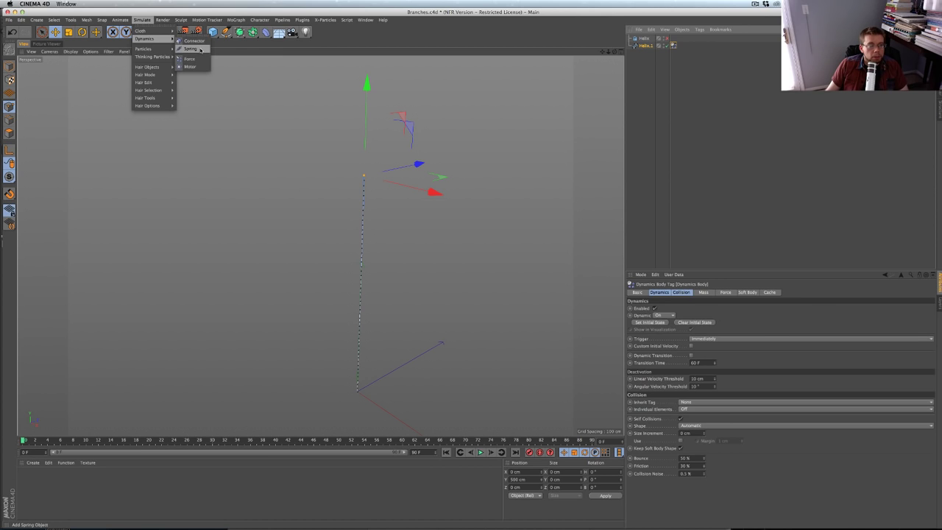
left_click(191, 48)
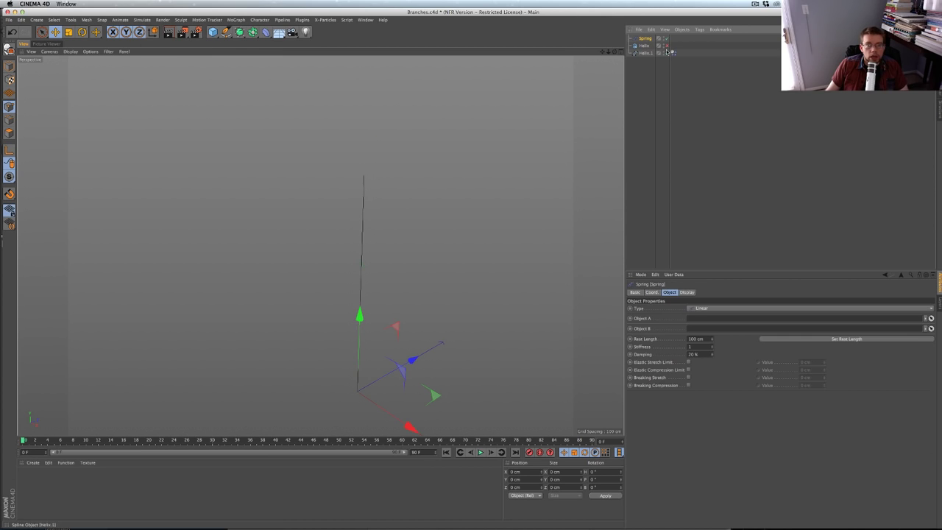
Add a sphere, scale it down to a radius of about 5.8 cm and move it up to the spline's top end
left_click(213, 32)
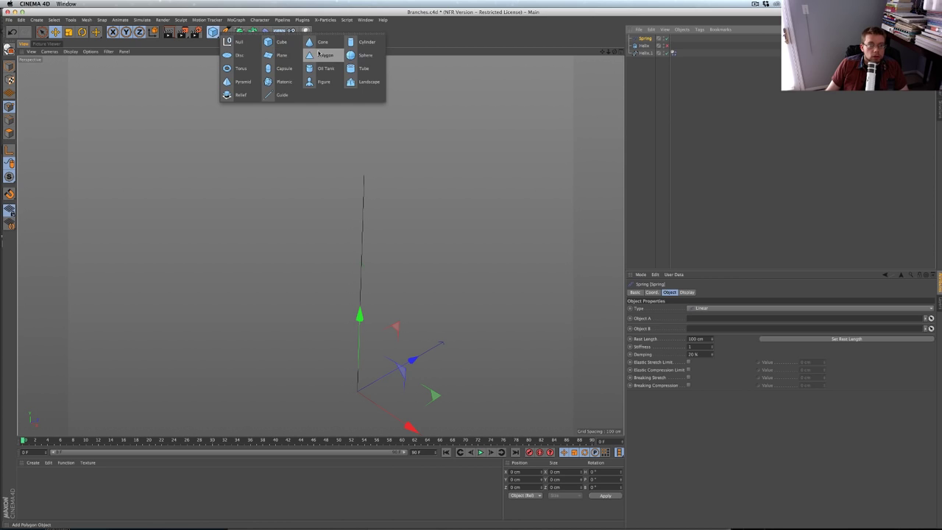
left_click(362, 56)
key("t")
left_click_drag(413, 290, 218, 395)
key("e")
left_click_drag(359, 313, 369, 95)
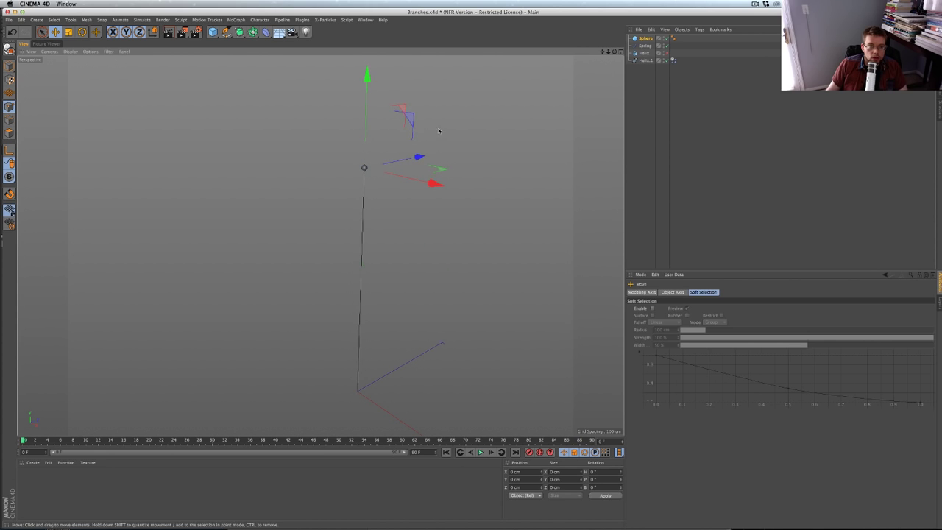
Give the sphere a Collider Body simulation tag
left_click(644, 39)
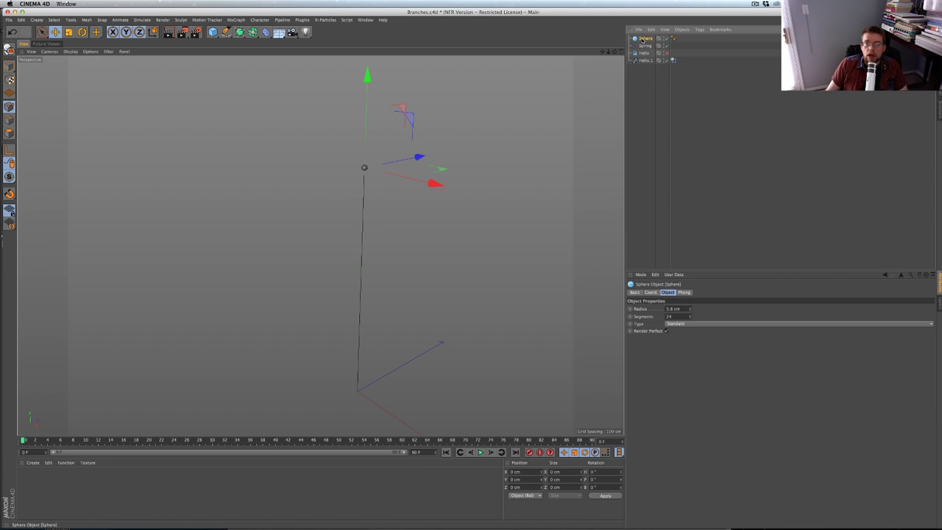
right_click(644, 39)
mouse_move(663, 105)
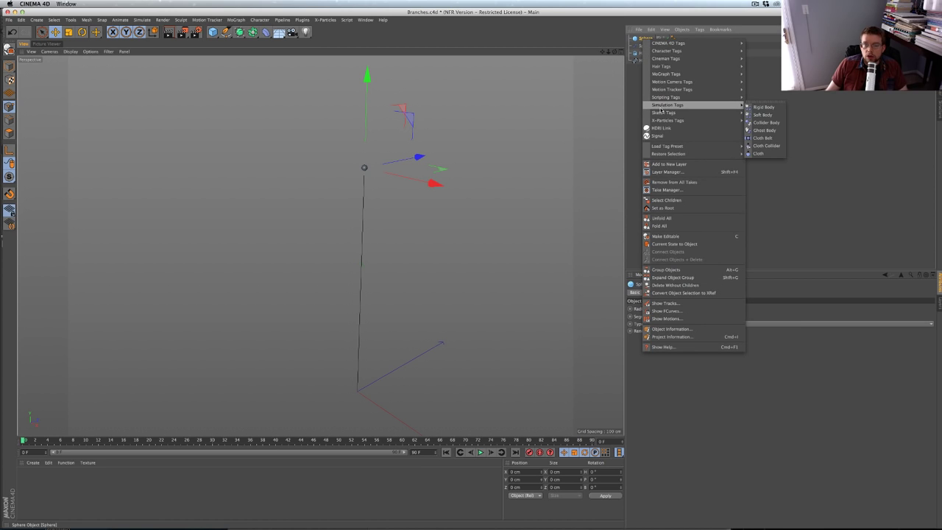
left_click(764, 125)
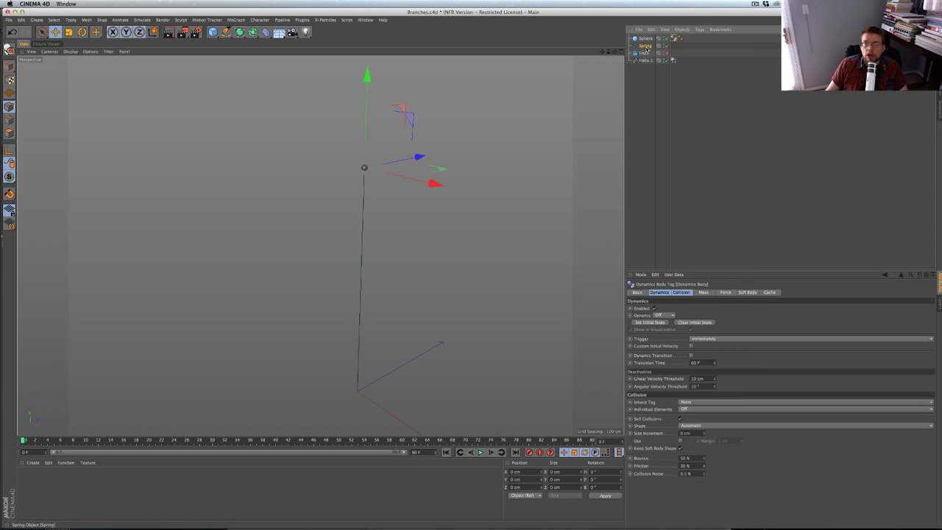
Link the spring from Sphere to Helix.1 with Attachment B set to Polygon Point at index -1, and set its rest length from the current distance
left_click(645, 45)
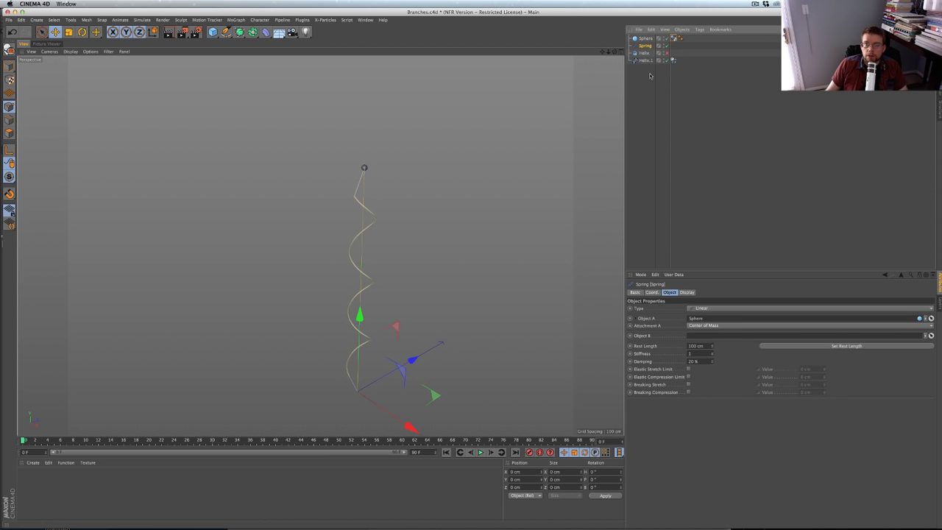
left_click(703, 343)
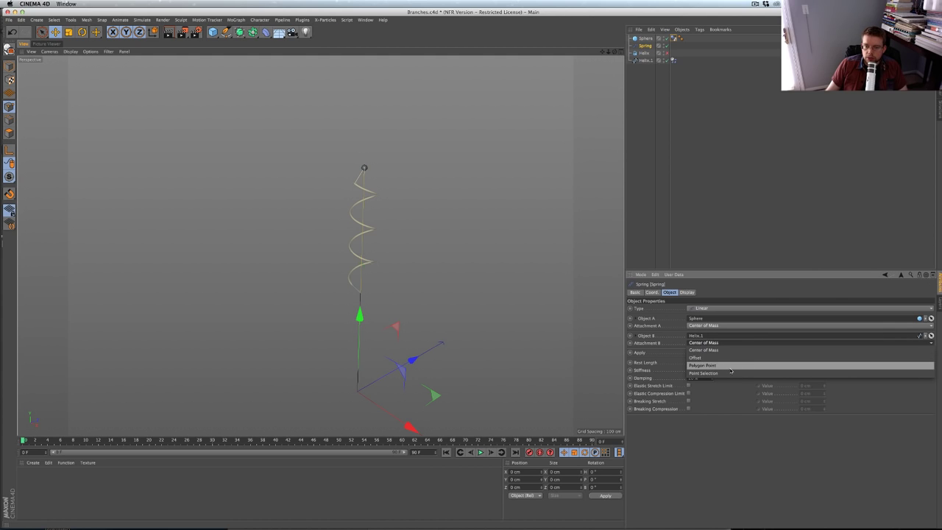
left_click(704, 365)
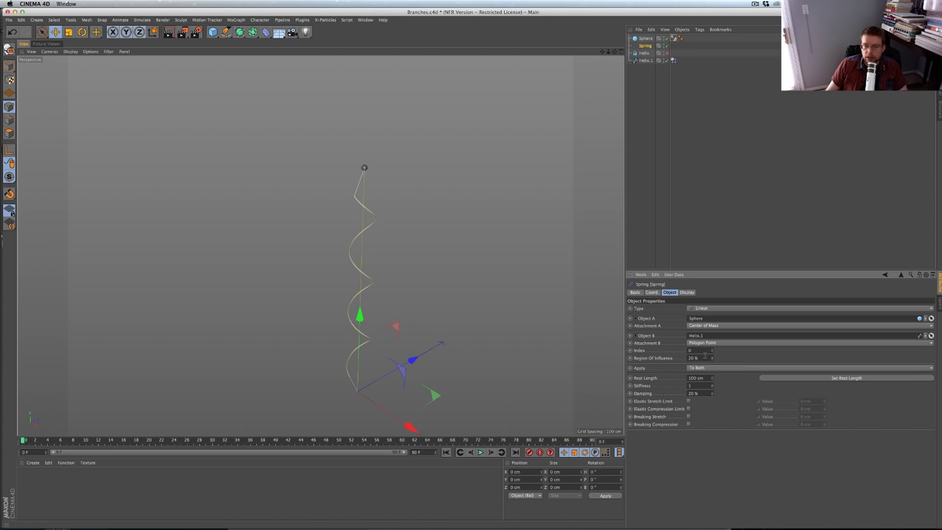
left_click(712, 352)
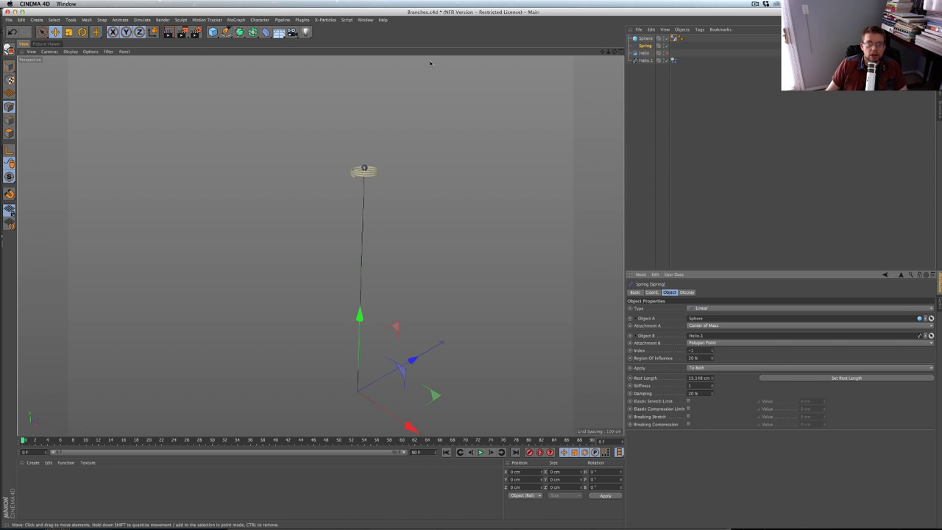
Save the project, play the simulation with the spring attached and return to the first frame
key("super+s")
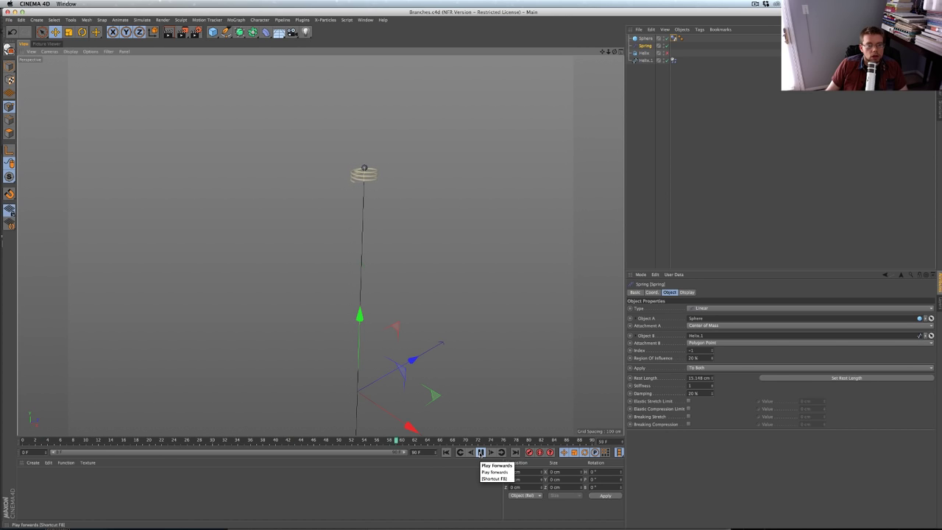
left_click(480, 451)
left_click(446, 452)
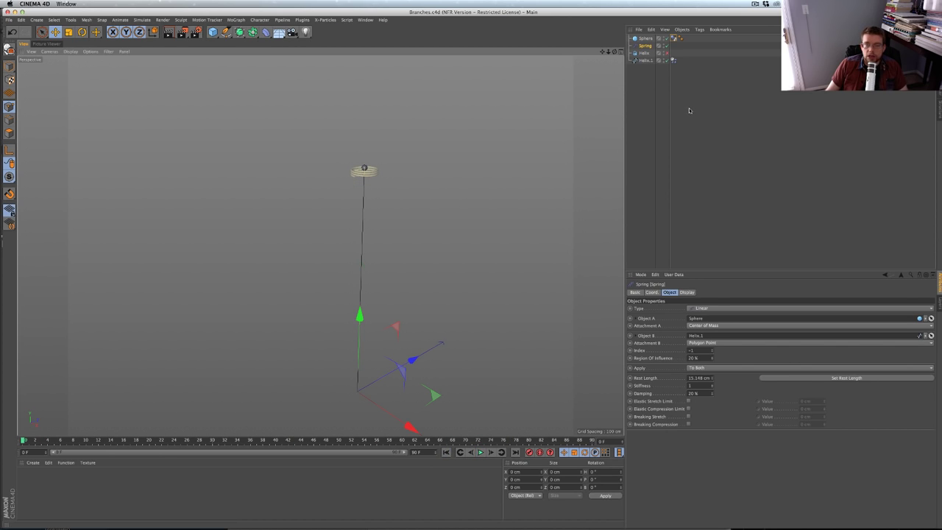
Duplicate the sphere together with its spring and move the copied sphere down to the spline's bottom end
left_click(647, 40, "ctrl")
key("ctrl+c")
key("ctrl+v")
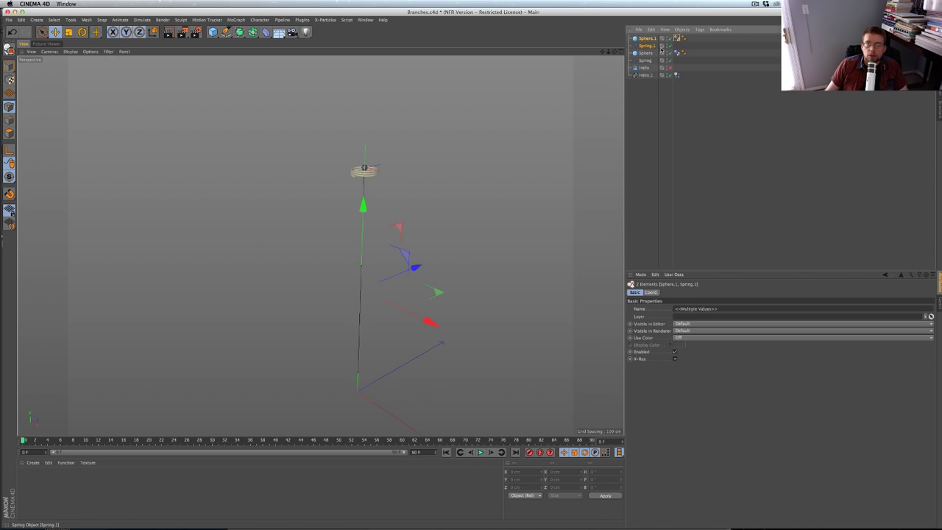
left_click(651, 46, "ctrl")
left_click_drag(378, 92, 377, 337)
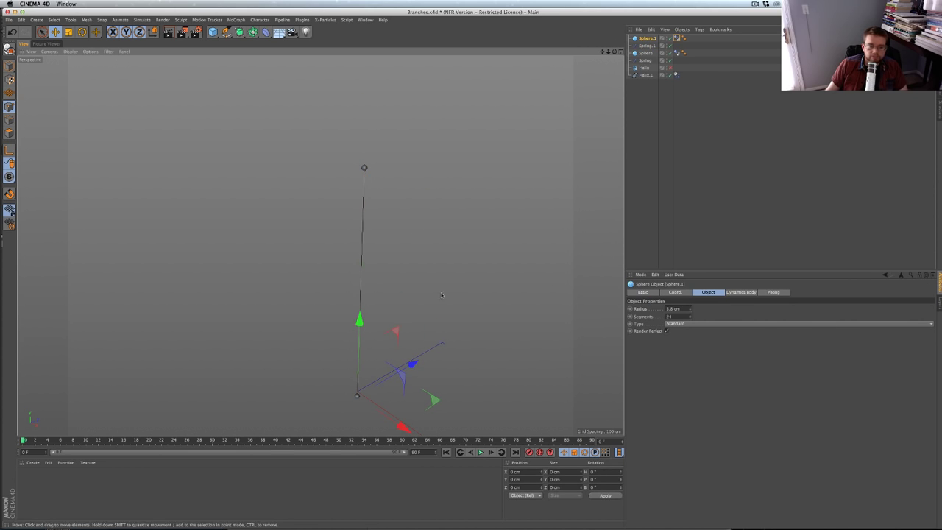
Attach the copied spring to point index 0 of the spline and set its rest length from the current distance
left_click(648, 45)
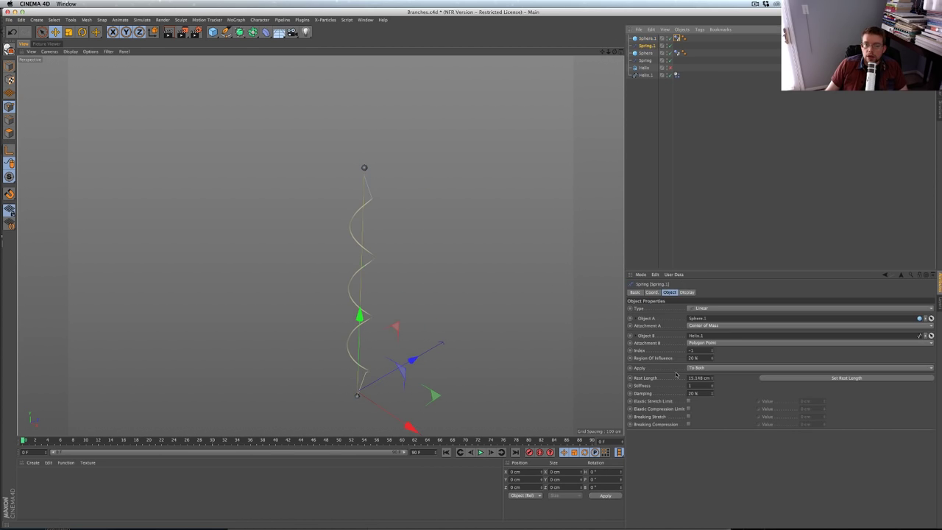
left_click(712, 351)
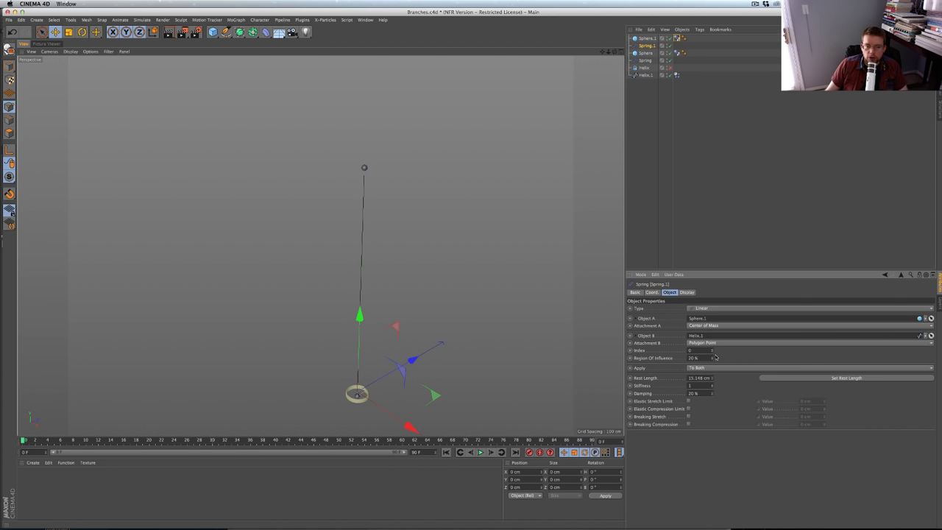
left_click(790, 378)
Play the simulation to check how the spline behaves with both ends attached, and rewind to the start
left_click(480, 452)
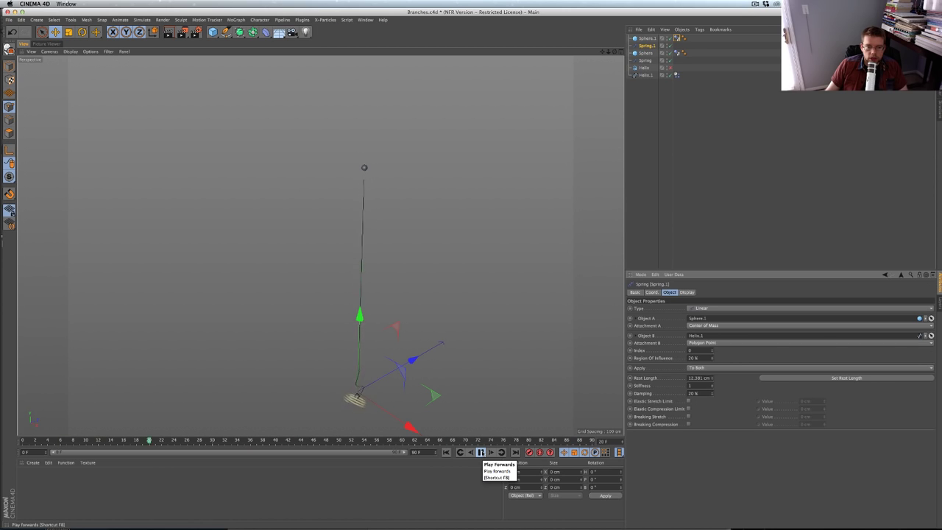
left_click(480, 452)
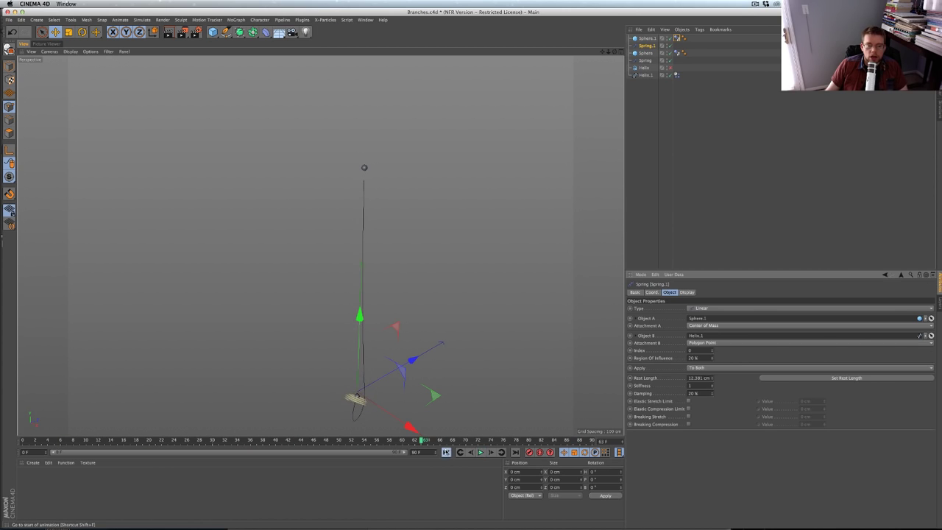
left_click(446, 452)
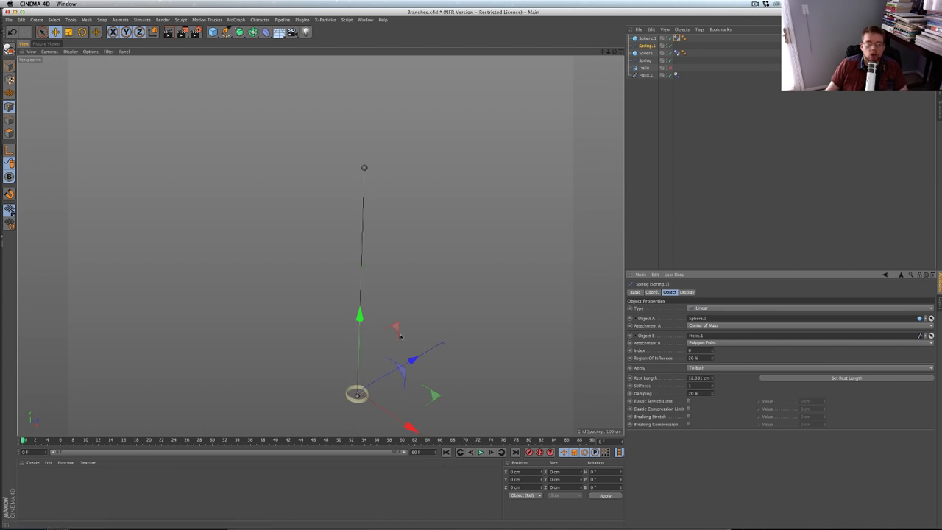
Save a new version of the project as Branches2.c4d in the 1 Raw Scene Files folder
left_click(646, 68)
key("super+shift+s")
left_click(444, 95)
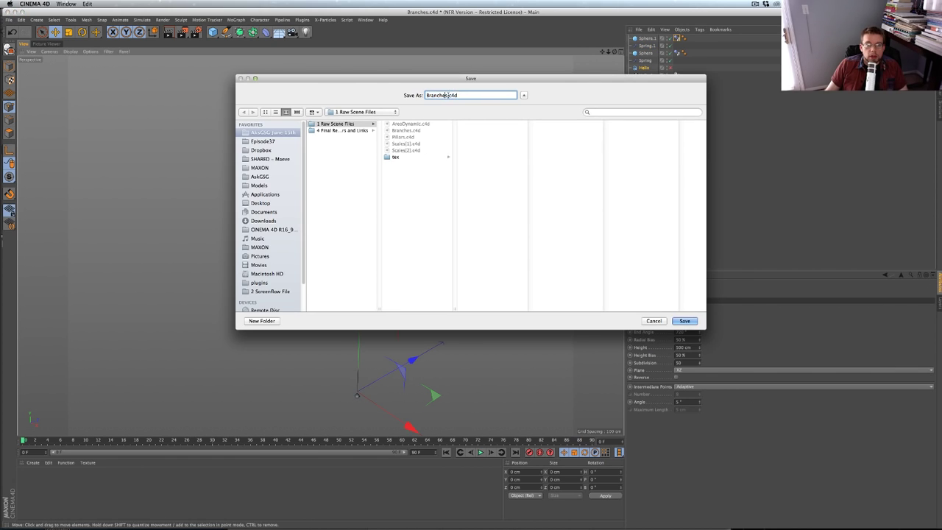
type("2")
key("Return")
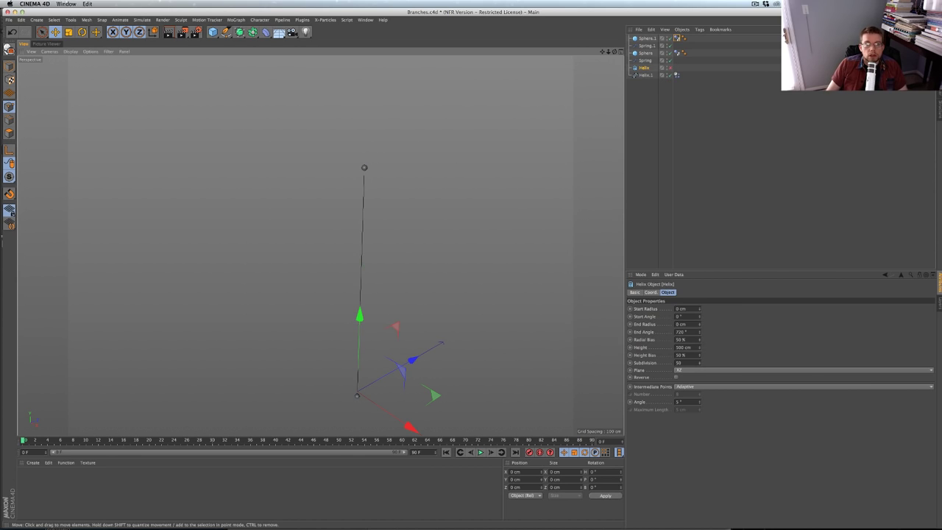
Delete the original backup helix, undo the deletion, and move it below the editable spline in the object hierarchy
key("Delete")
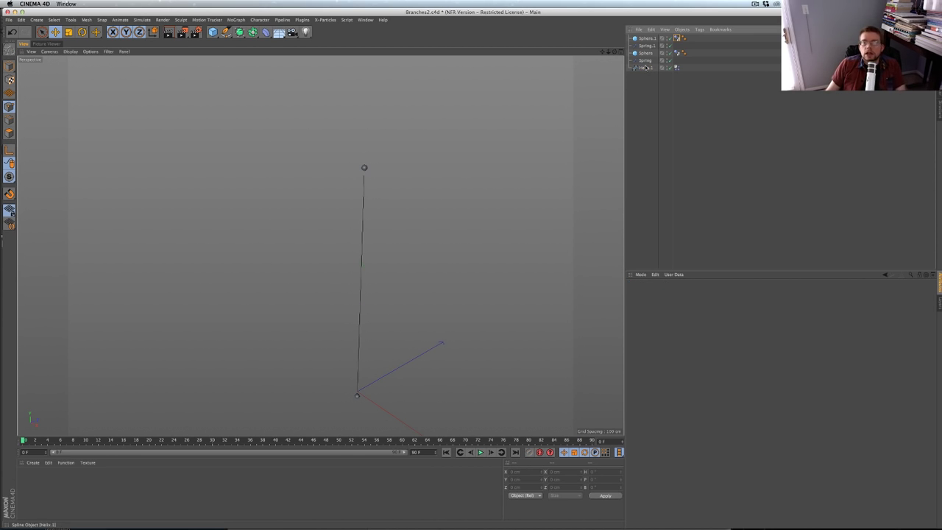
key("super+z")
left_click_drag(644, 67, 644, 108)
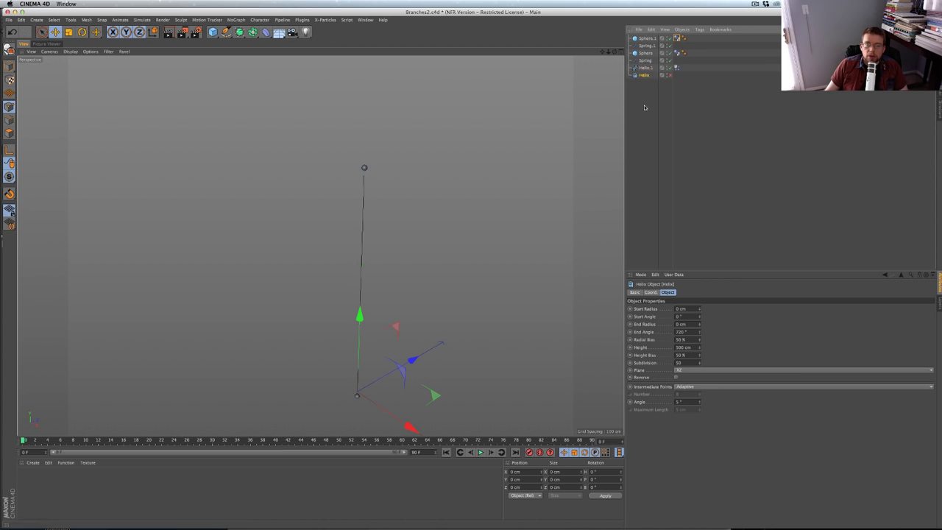
Add a null, nest both spheres, both springs and the editable spline in it, and play the simulation
left_click(36, 19)
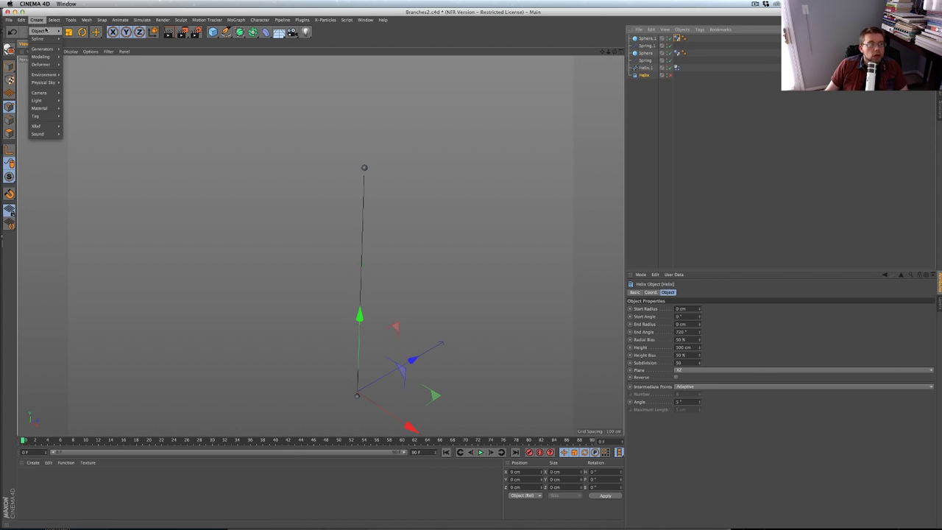
mouse_move(44, 31)
left_click(77, 33)
left_click(649, 46)
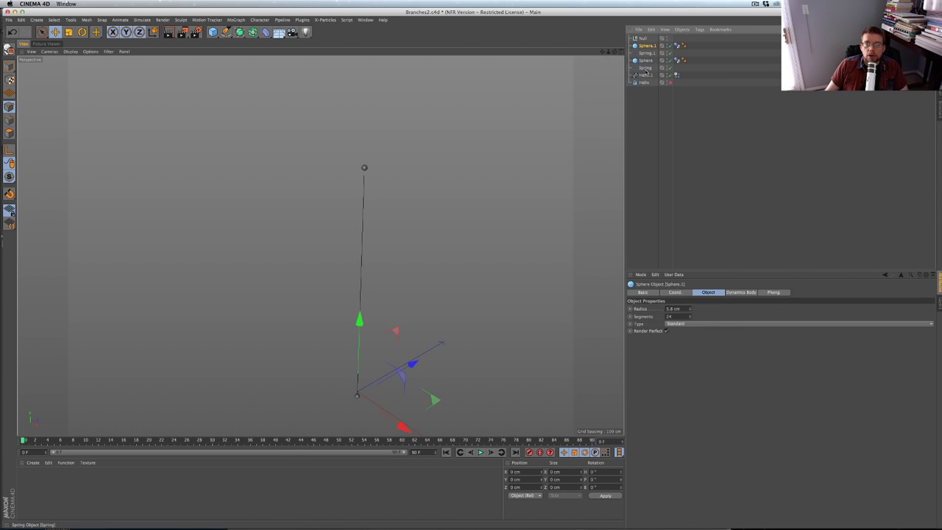
left_click(646, 75, "shift")
left_click_drag(648, 43, 644, 39)
left_click(643, 38)
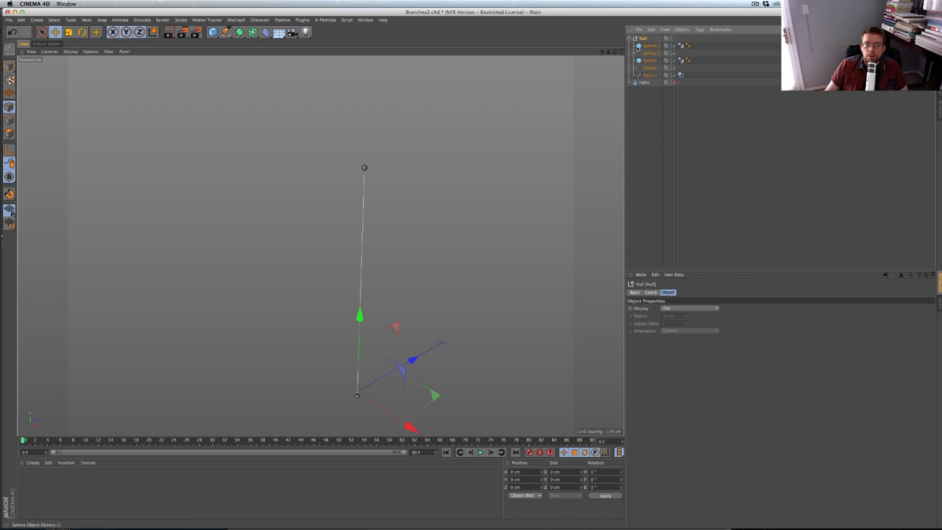
left_click(480, 453)
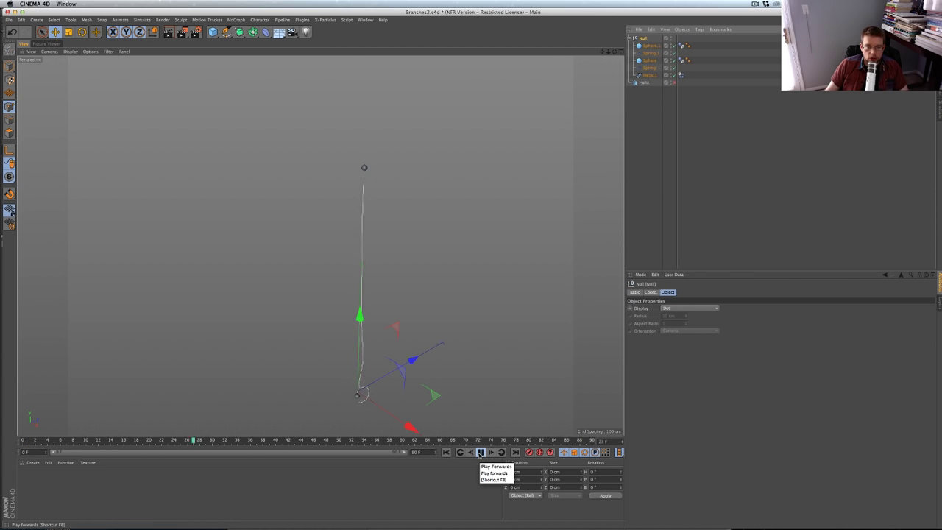
Stop the simulation, rewind it to the start and save the project
left_click(480, 454)
left_click(446, 452)
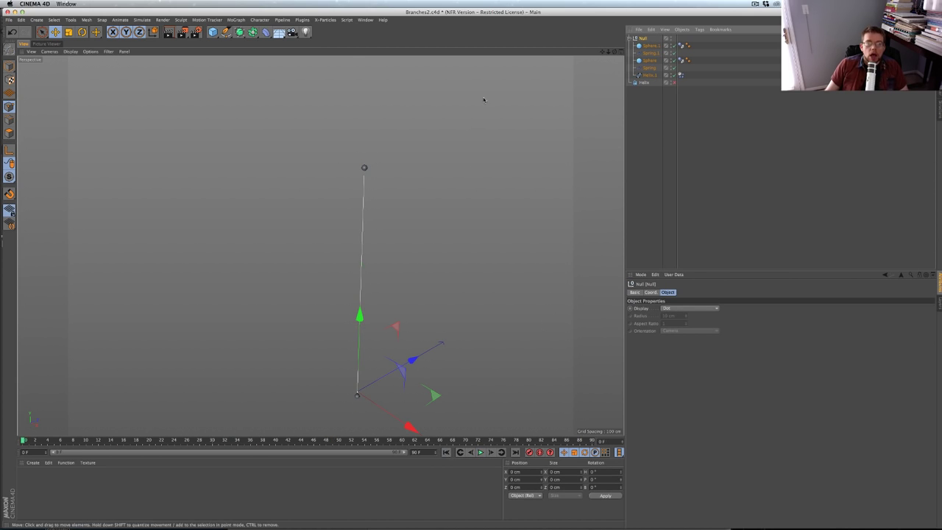
key("super+s")
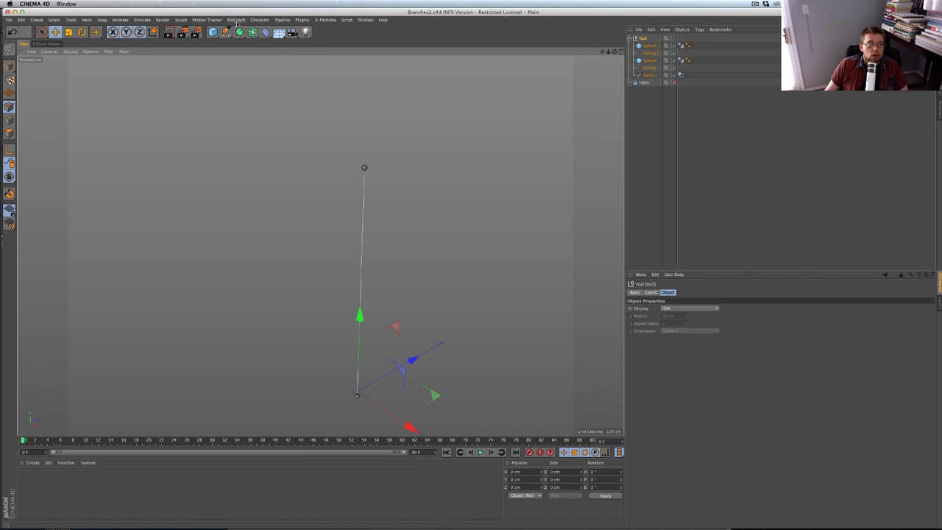
Add a Cloner with the null nested inside and set it to Radial mode in the XZ plane
left_click(237, 20)
left_click(247, 80)
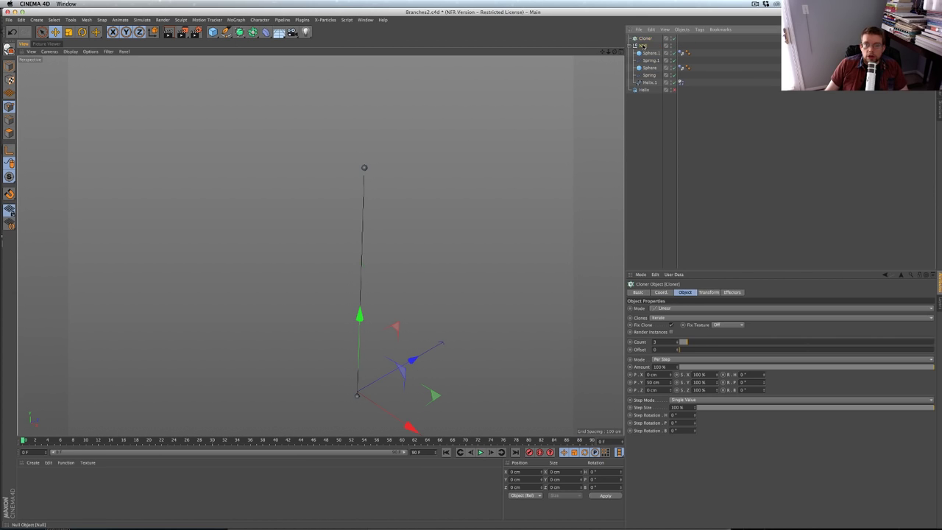
left_click_drag(648, 40, 646, 39)
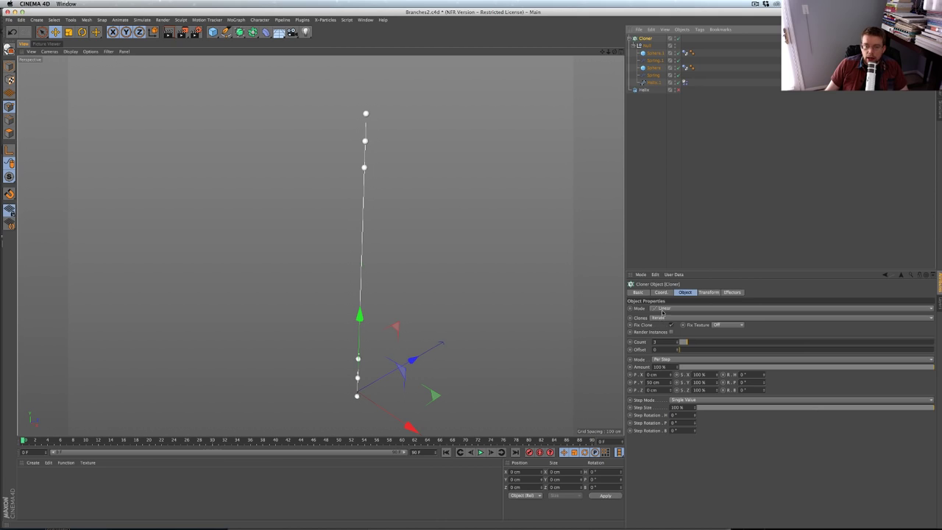
left_click(662, 310)
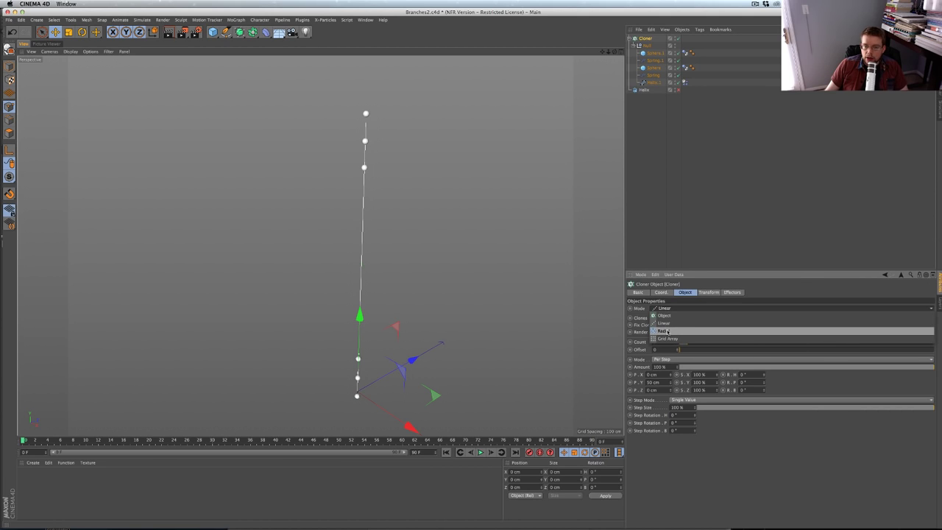
left_click(667, 332)
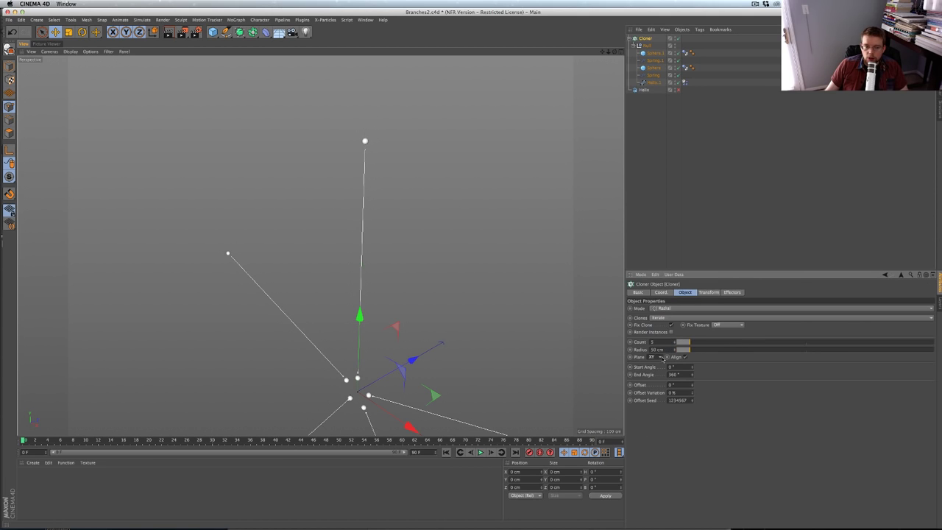
scroll(662, 359, "down", 2)
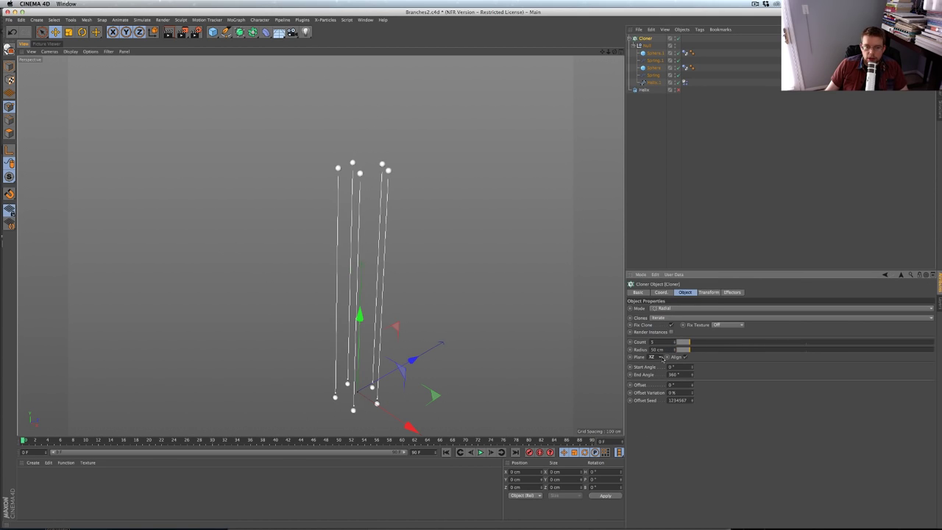
Play the simulation and inspect from several angles how the cloned splines behave
left_click(485, 453)
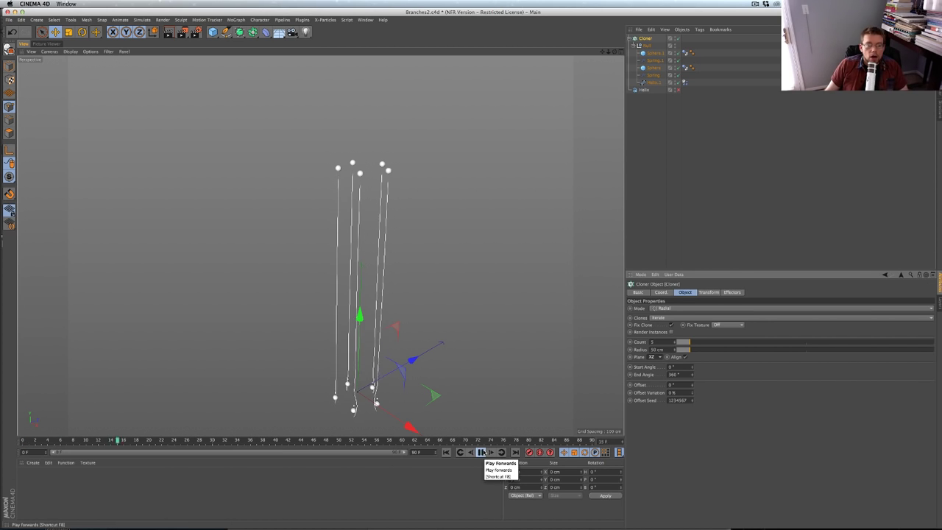
left_click(482, 452)
middle_click_drag(408, 406, 404, 353, "alt")
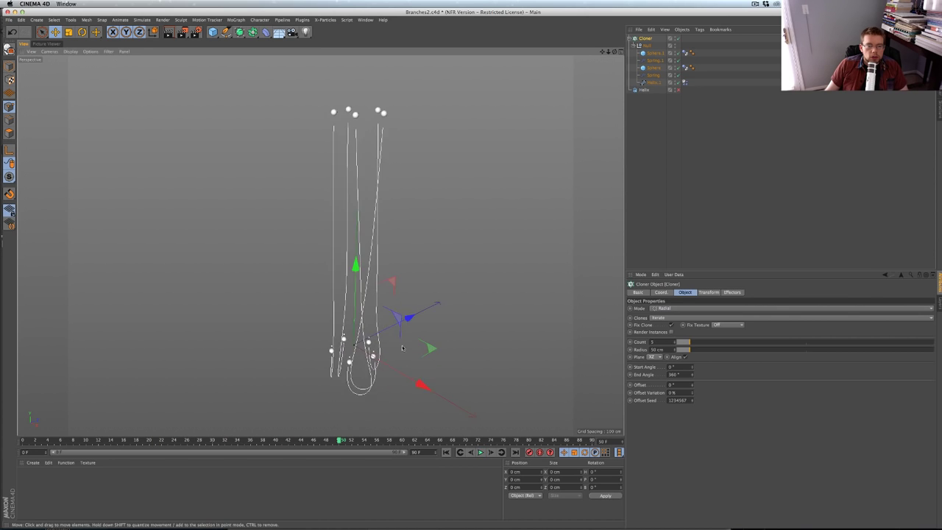
mouse_move(405, 354)
left_mouse_down("alt")
mouse_move(388, 361)
mouse_move(392, 352)
mouse_move(441, 368)
left_mouse_up("alt")
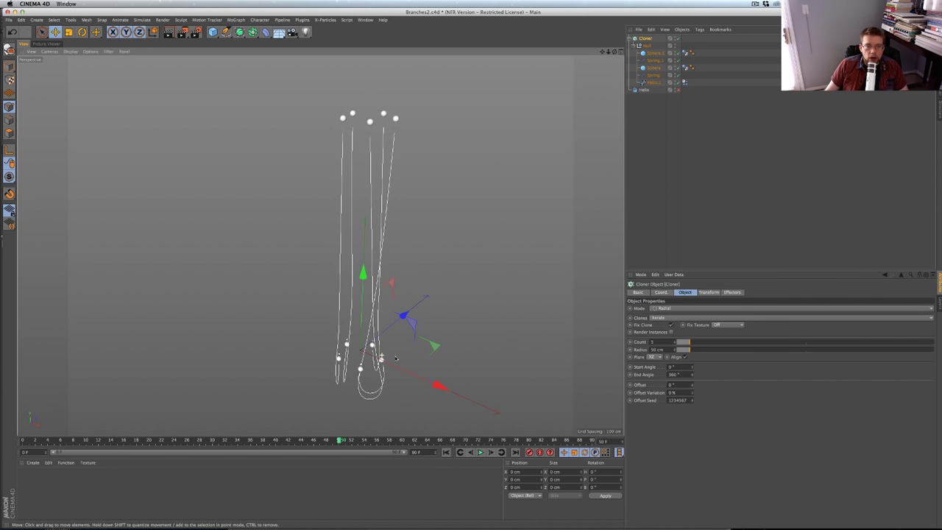
left_click(481, 452)
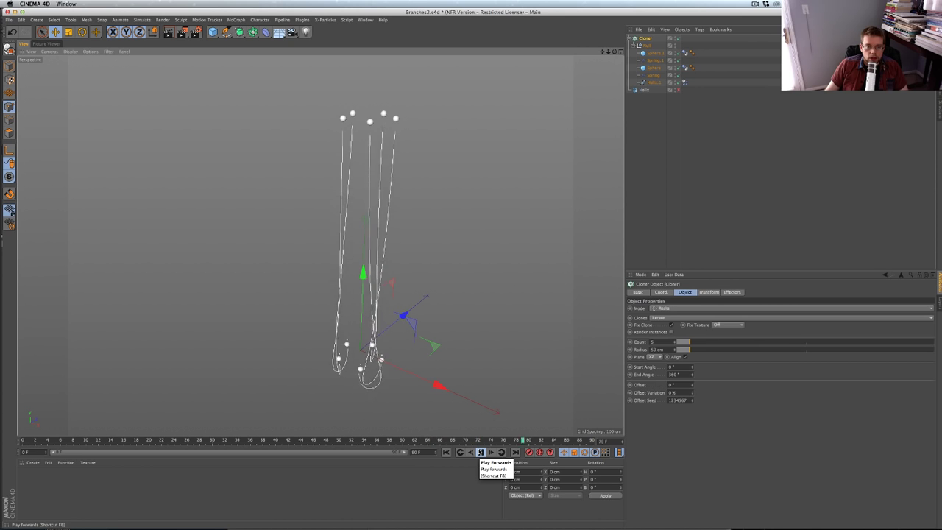
left_click(481, 452)
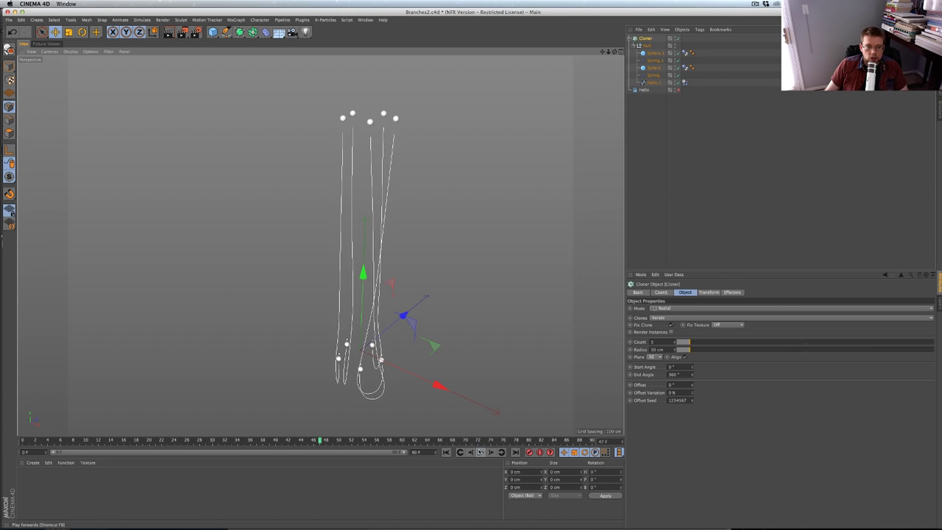
left_click_drag(351, 354, 378, 326, "alt")
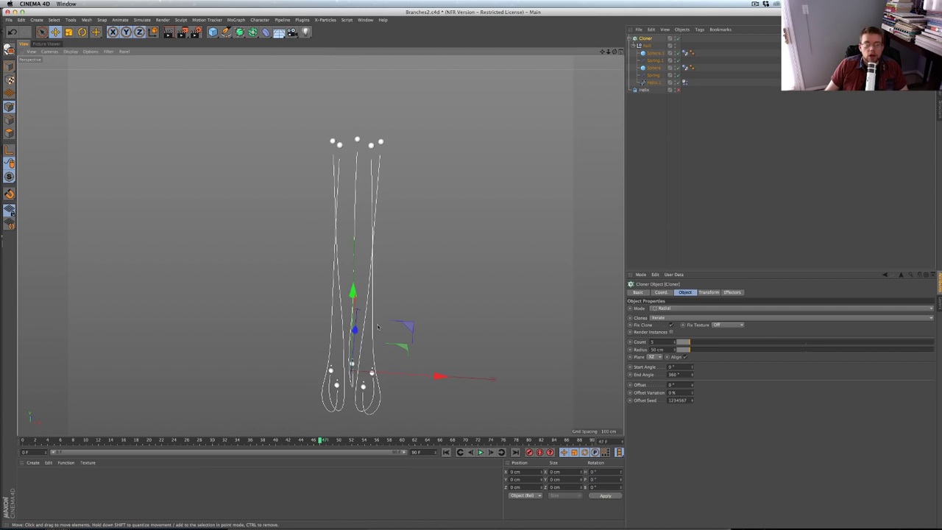
Add a Turbulence object with a strength of 55 cm and a scale of about 172 %
left_click(185, 20)
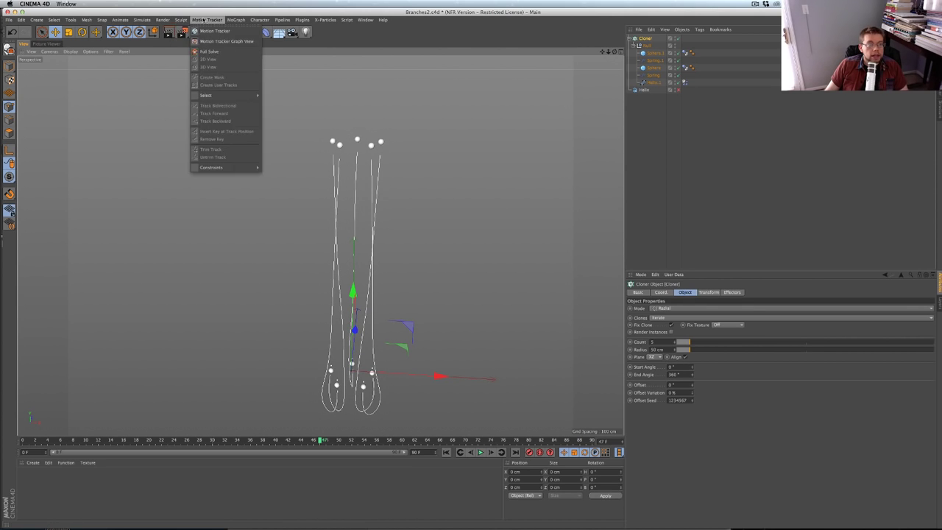
mouse_move(123, 20)
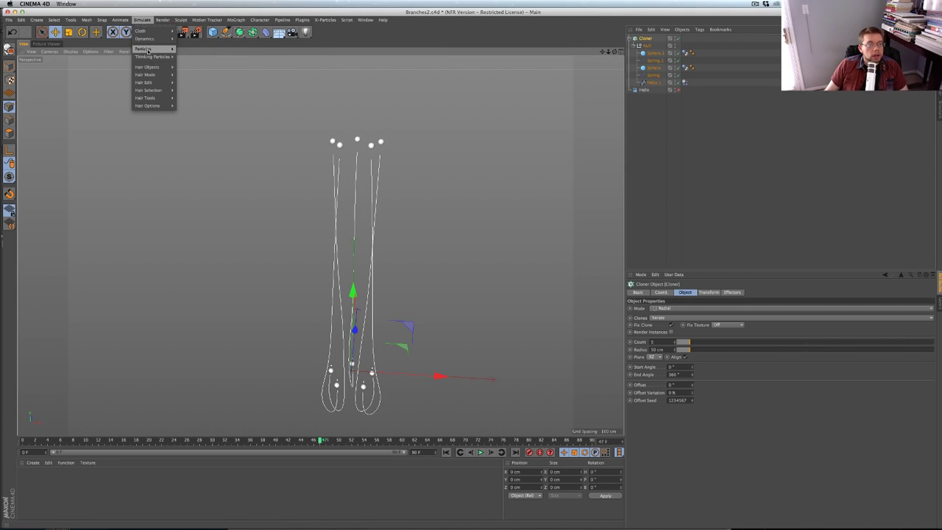
mouse_move(147, 49)
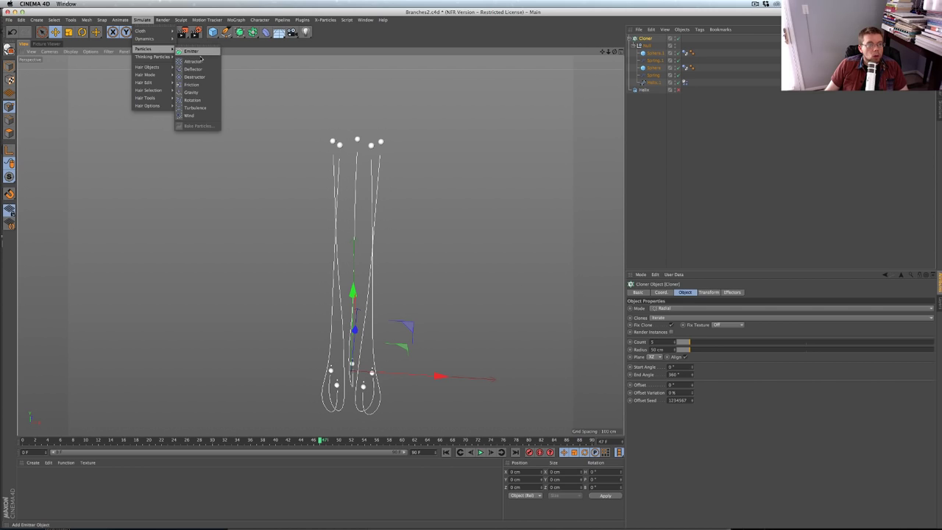
left_click(199, 108)
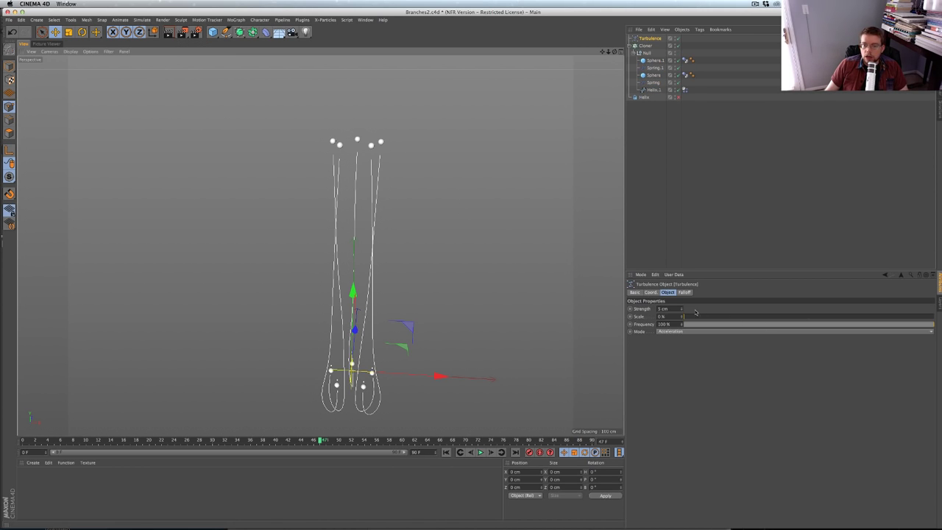
double_click(662, 308)
type("5")
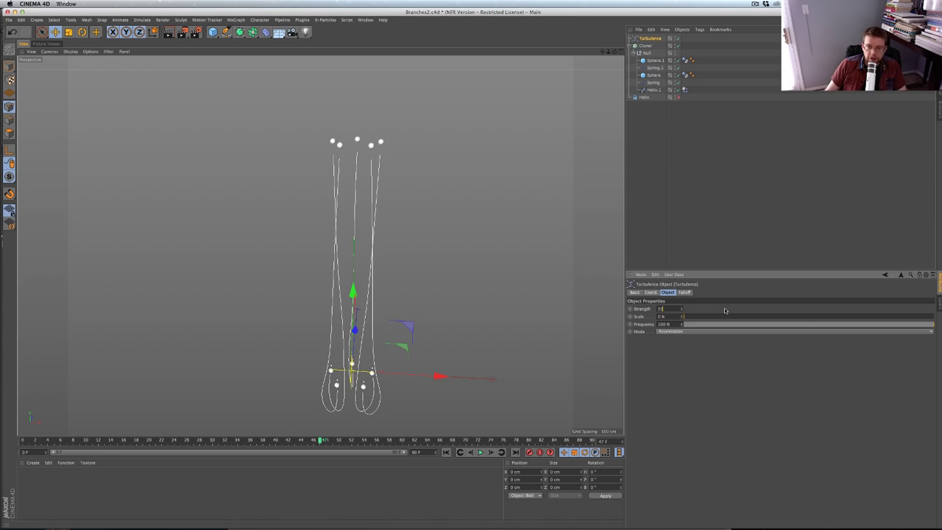
type("5")
left_click_drag(724, 317, 742, 318)
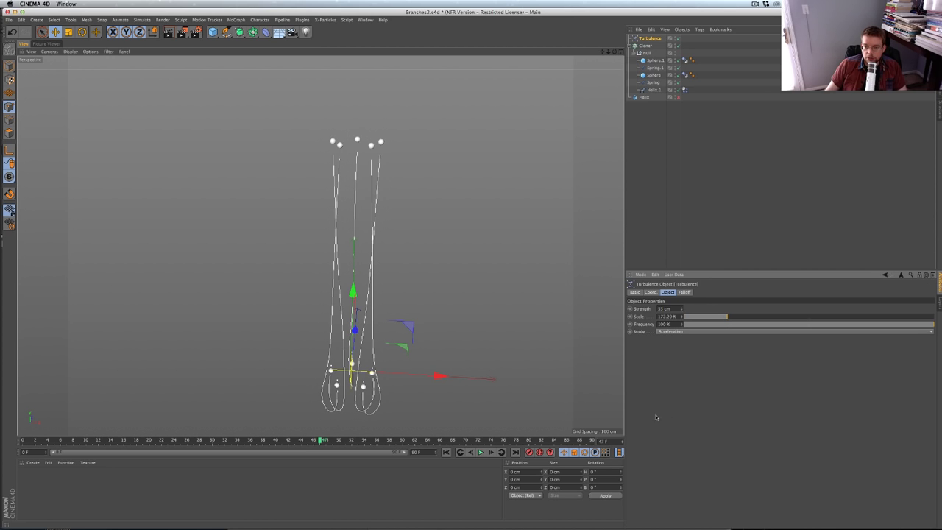
Play the simulation from the start to check the turbulence strength, and rewind it
left_click(446, 452)
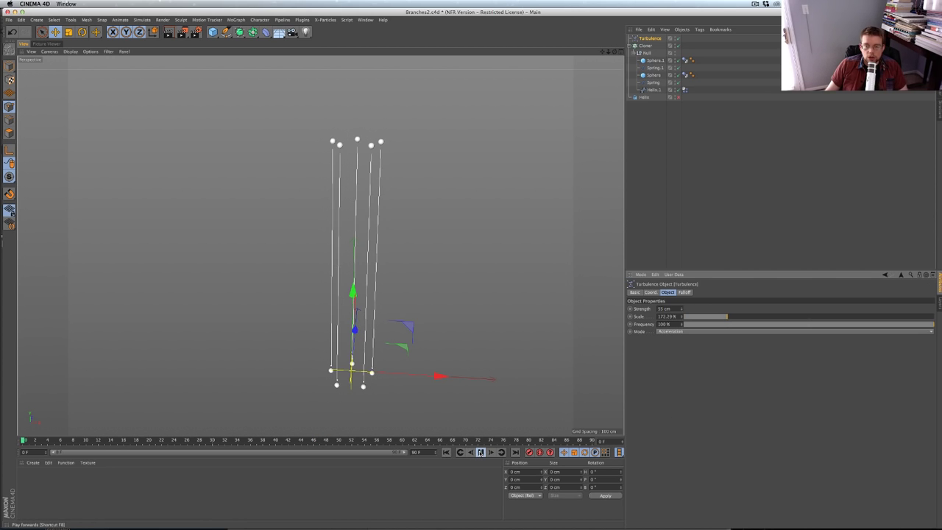
left_click(481, 453)
left_click(480, 453)
left_click(446, 452)
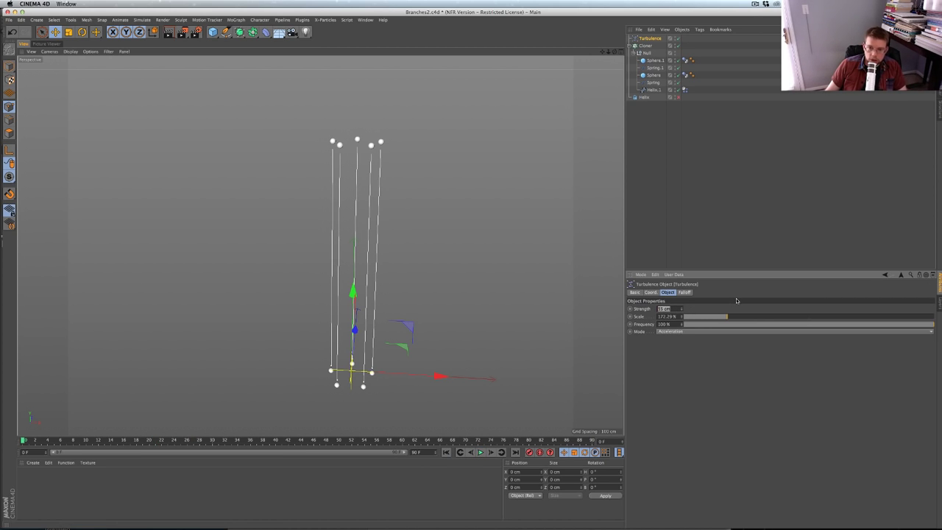
Set the turbulence strength to 5 cm, examine the simulated splines from several angles and rewind to the start
left_click(480, 452)
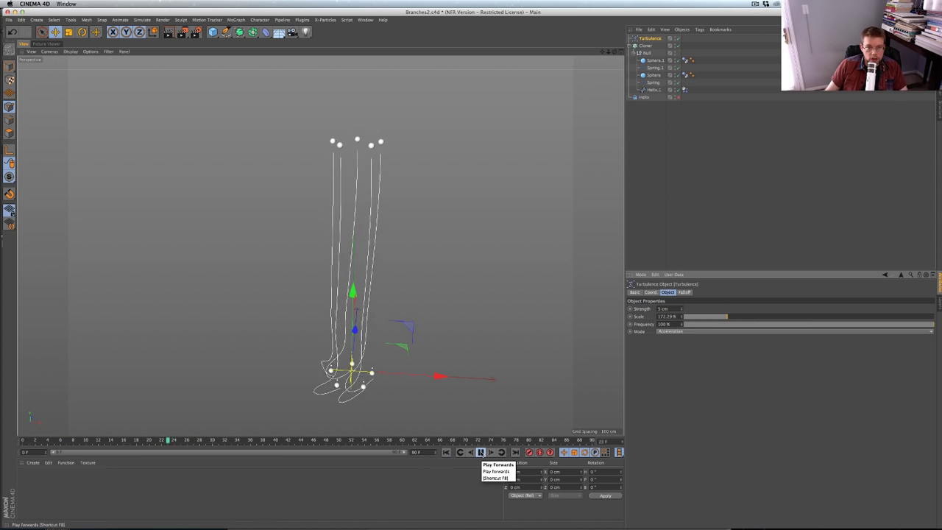
left_click(481, 453)
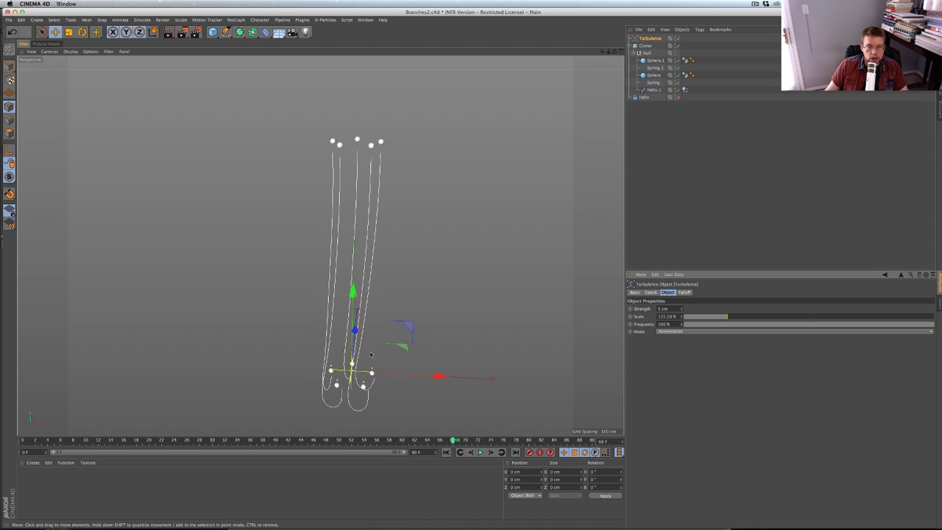
mouse_move(372, 354)
left_mouse_down("alt")
mouse_move(442, 343)
mouse_move(387, 357)
left_mouse_up("alt")
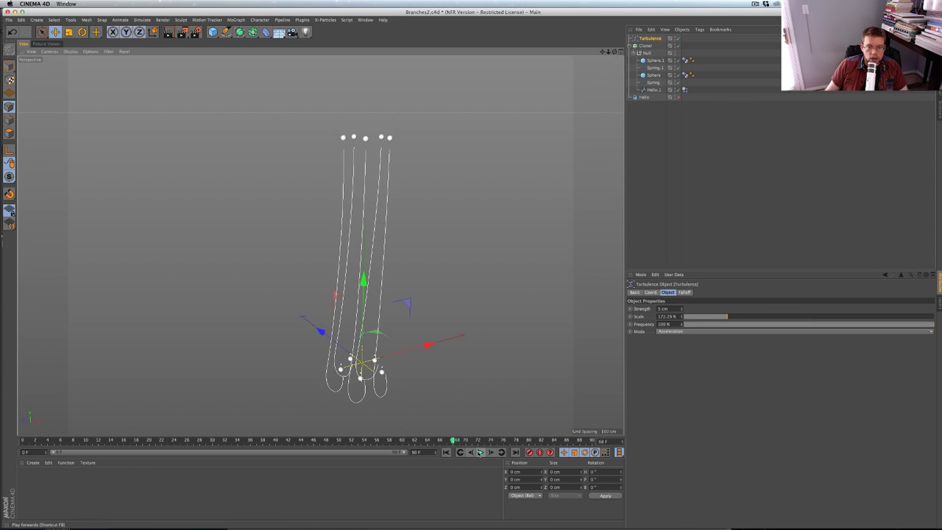
left_click(481, 453)
left_click(480, 453)
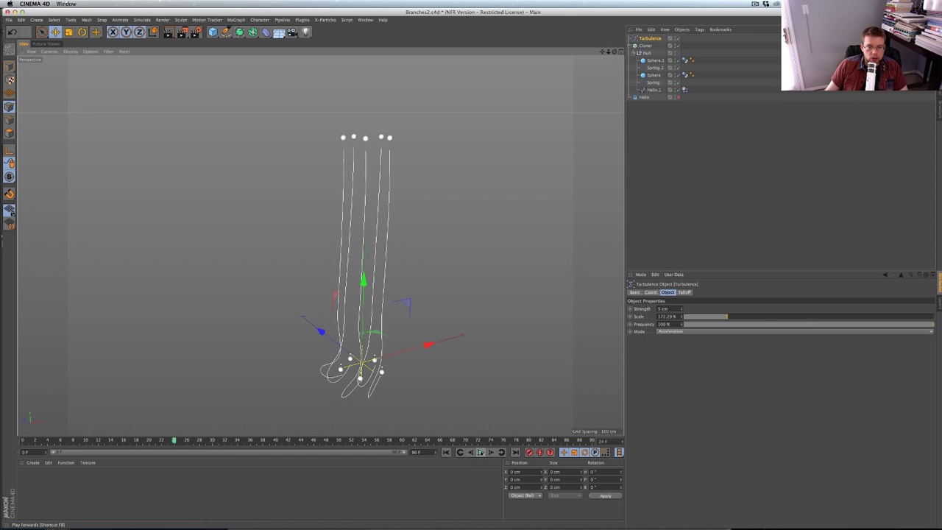
left_click_drag(383, 362, 354, 357, "alt")
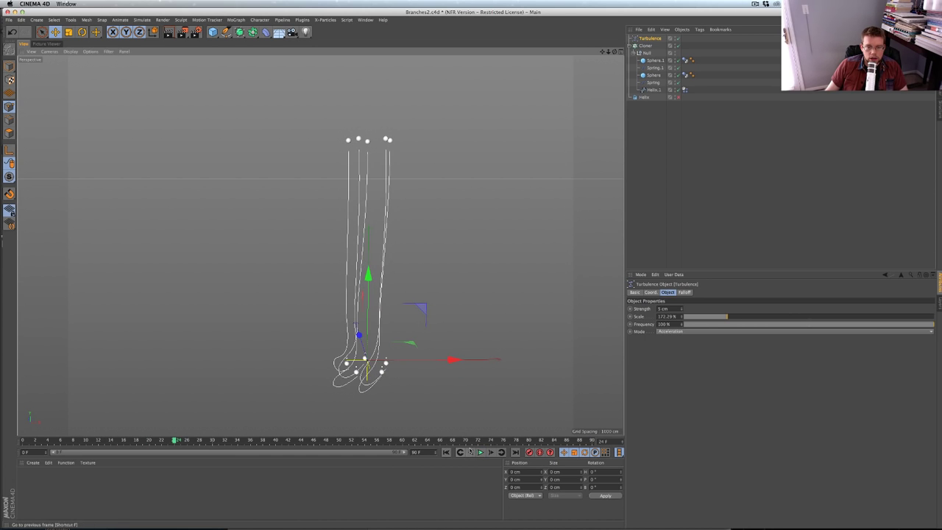
left_click(480, 453)
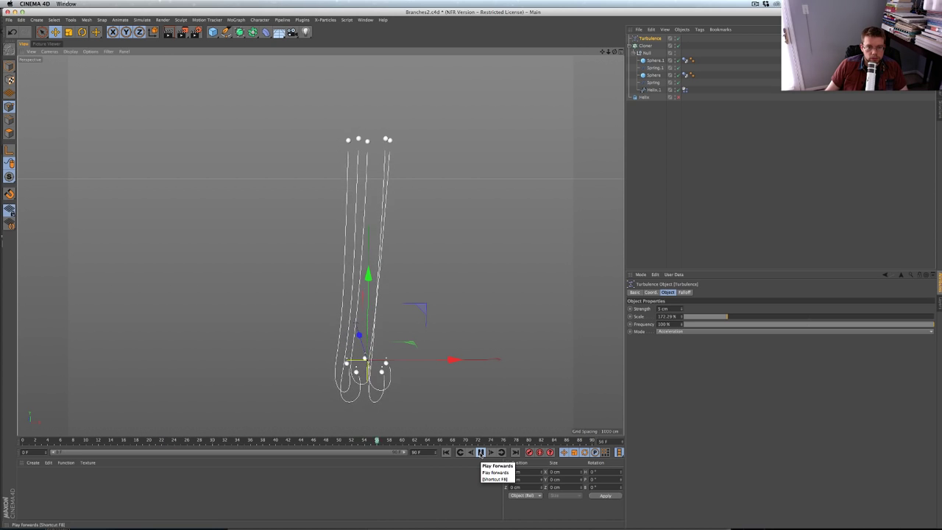
left_click(481, 453)
left_click_drag(464, 378, 490, 354, "alt")
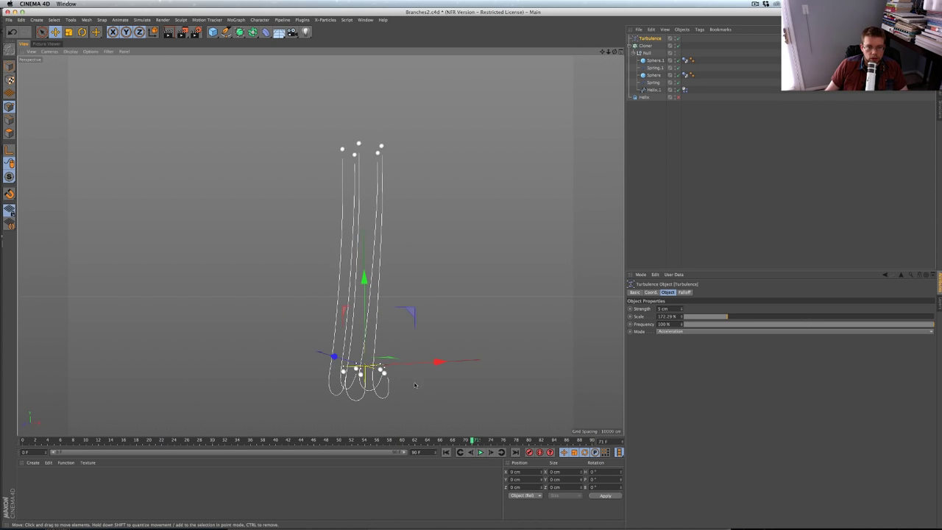
left_click(446, 453)
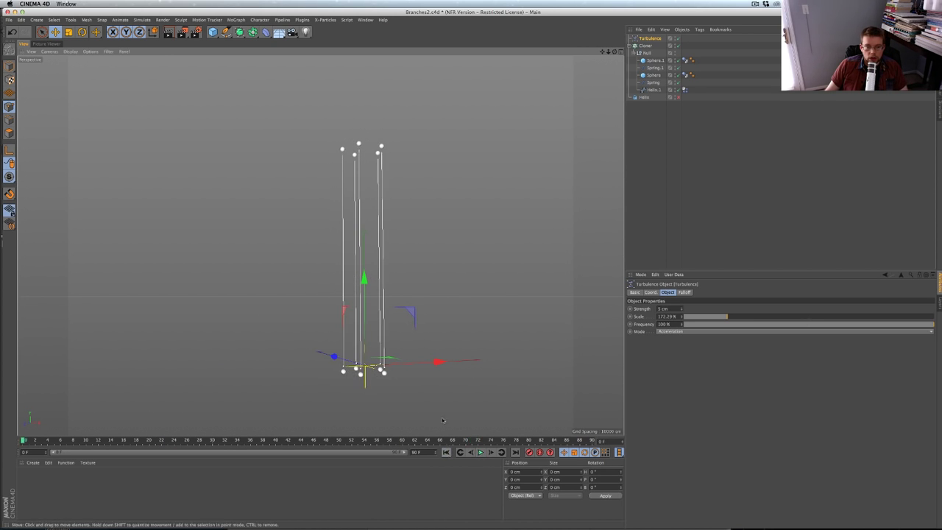
Copy the Sphere.1 collider and paste the duplicate outside the Cloner at the top level of the object hierarchy
left_click_drag(394, 158, 319, 246, "alt")
left_click_drag(213, 33, 404, 38)
left_click(656, 62)
key("super+c")
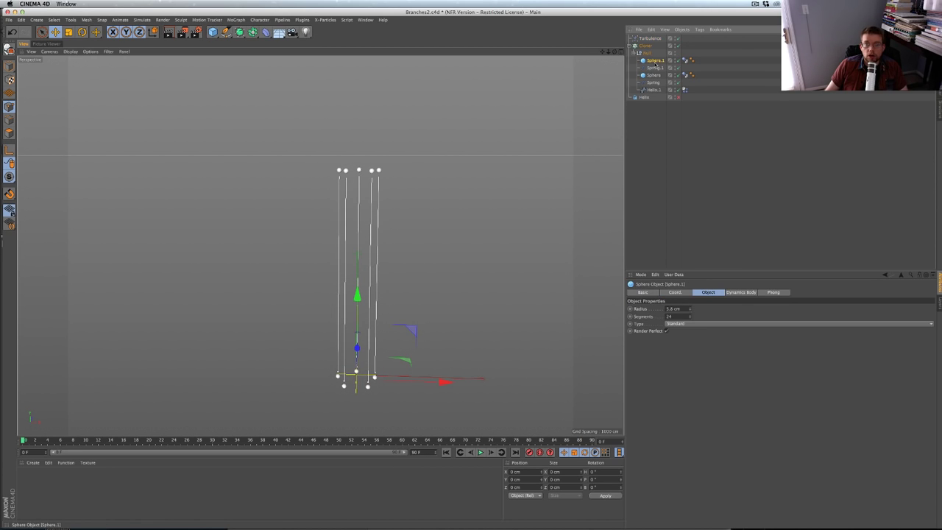
key("super+v")
key("t")
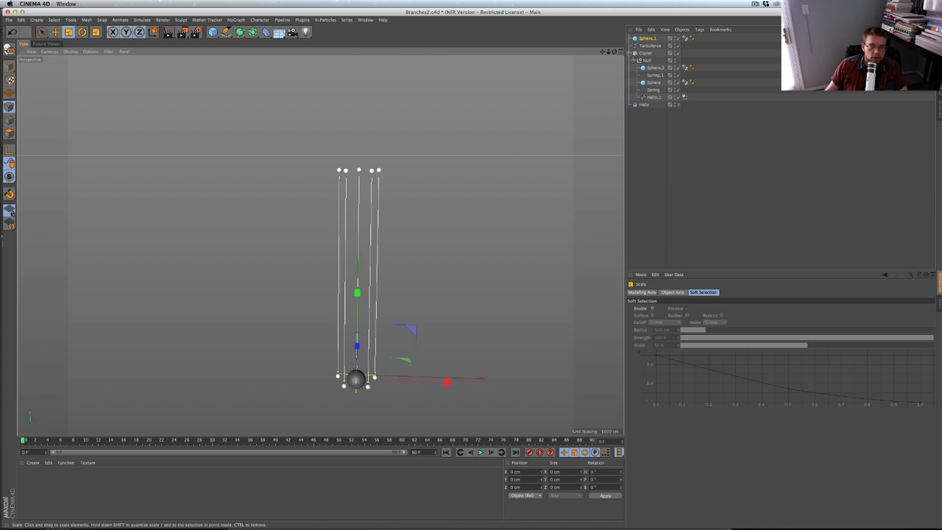
Scale the copied sphere to a radius of about 86 cm and move it beside the splines, at about X 154 cm, Y 226 cm
left_click_drag(417, 296, 515, 296)
key("e")
left_click_drag(412, 330, 476, 242)
Keyframe the large sphere's position at frame 0 and, moved through the splines to about X -148 cm, at frame 90, and rewind
left_click(645, 39)
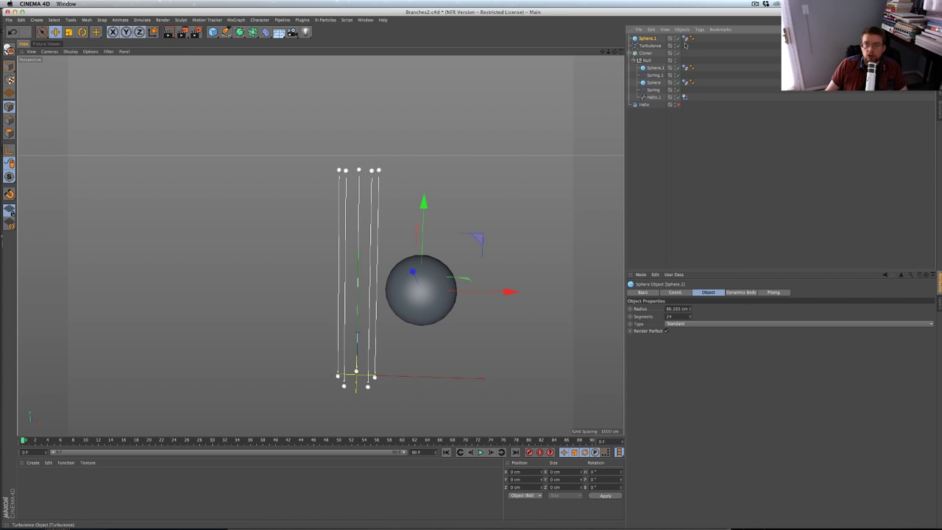
left_click(676, 292)
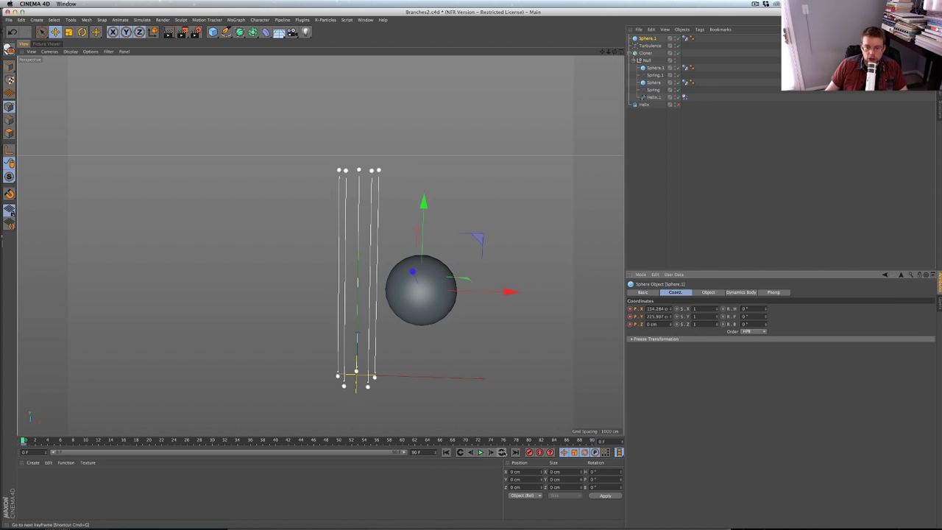
left_click(501, 452)
left_click_drag(508, 292, 399, 284)
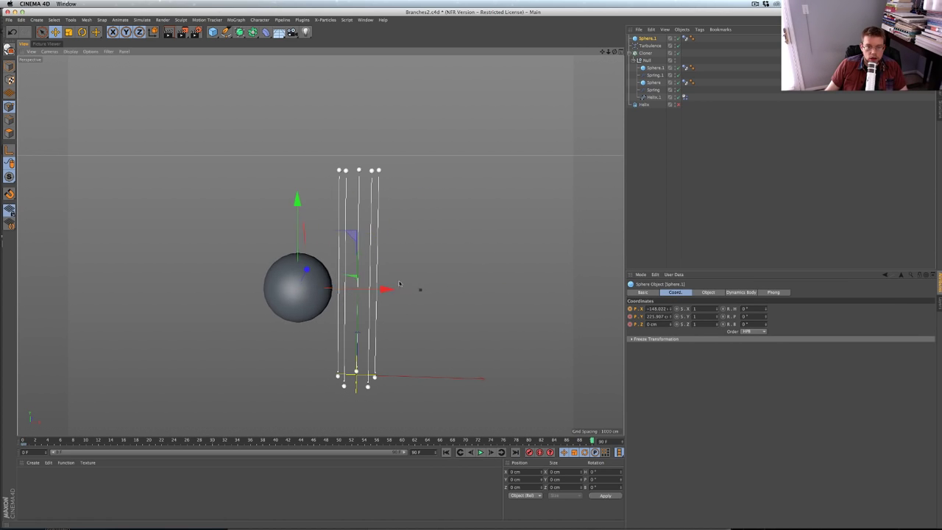
left_click(630, 310, "ctrl")
left_click(446, 453)
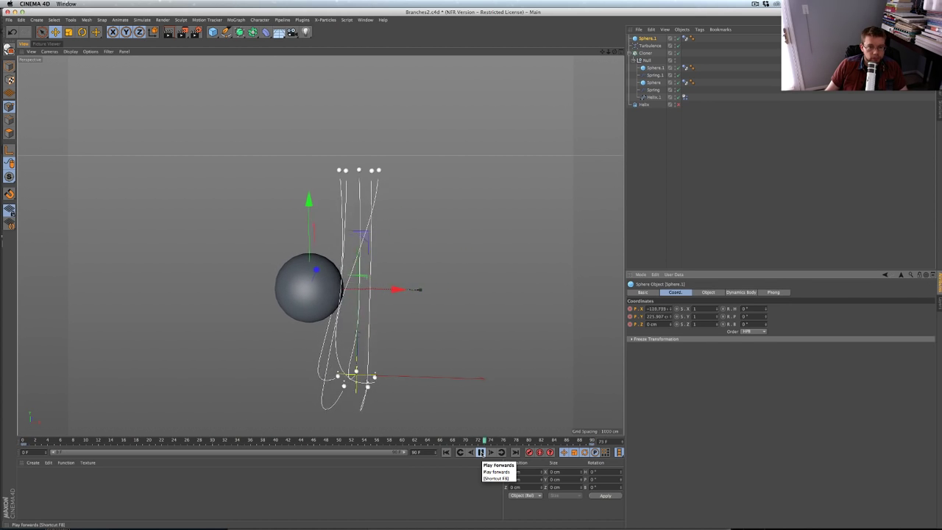
Stop the playback, rewind to frame 0 and delete the animated large collider sphere
left_click(481, 452)
left_click(447, 452)
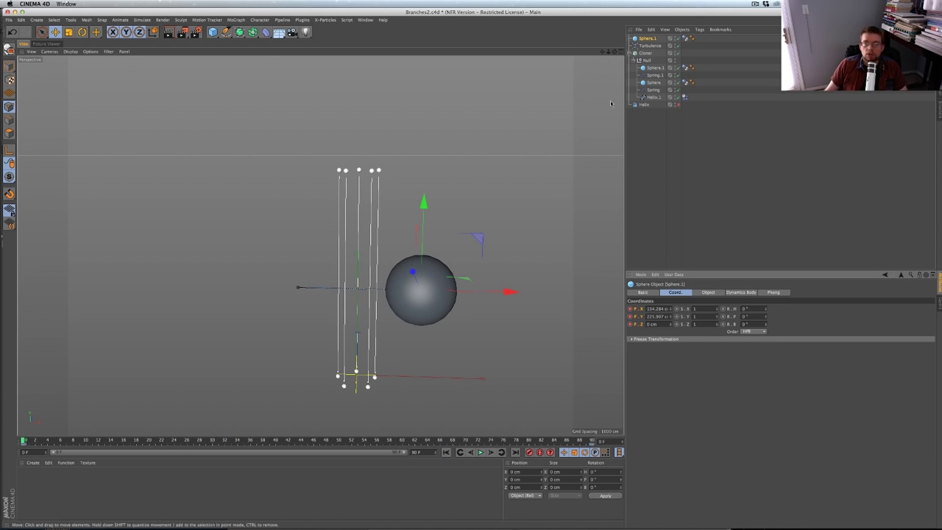
key("Delete")
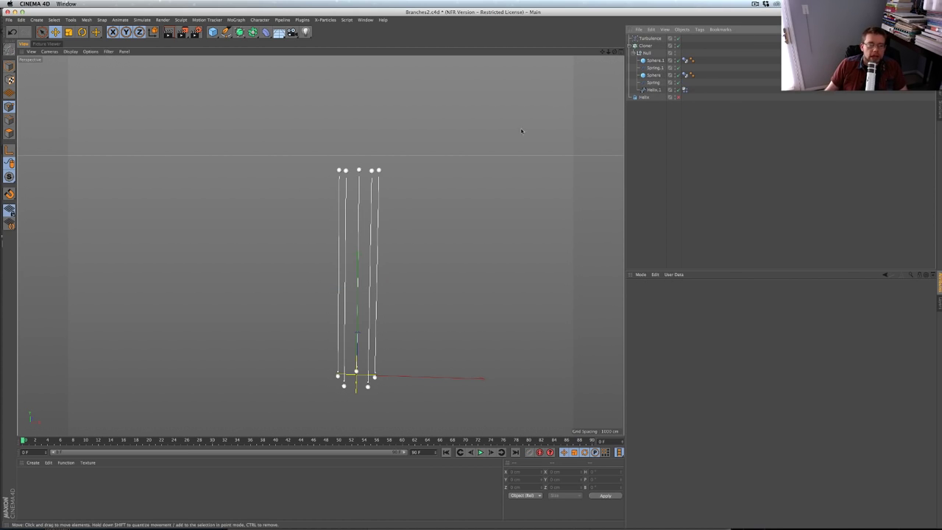
Disable the Cloner to leave only the single original spline setup in the scene
mouse_move(321, 245)
left_mouse_down("alt")
mouse_move(393, 265)
mouse_move(380, 268)
mouse_move(374, 292)
mouse_move(379, 274)
mouse_move(365, 286)
left_mouse_up("alt")
right_click_drag(364, 285, 382, 272, "alt")
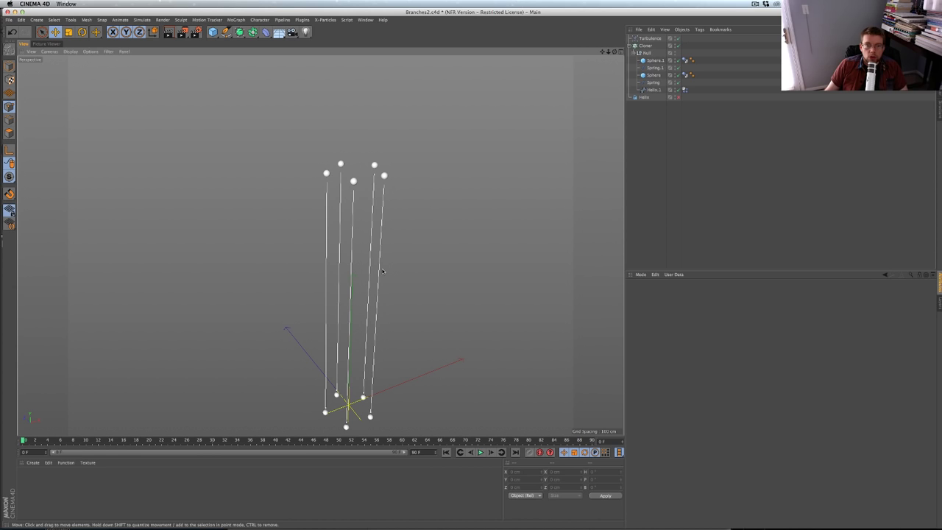
mouse_move(378, 273)
left_mouse_down("alt")
mouse_move(363, 270)
mouse_move(373, 270)
left_mouse_up("alt")
left_click(654, 60)
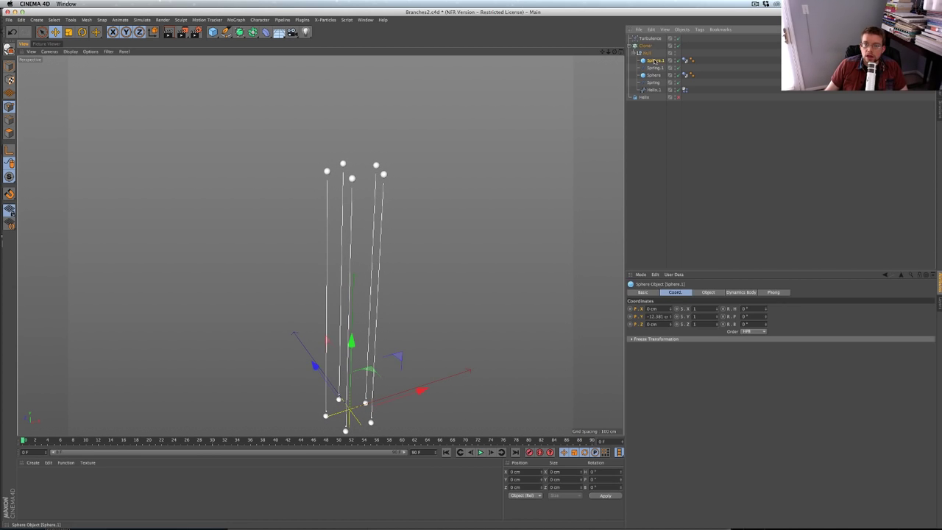
left_click(679, 45)
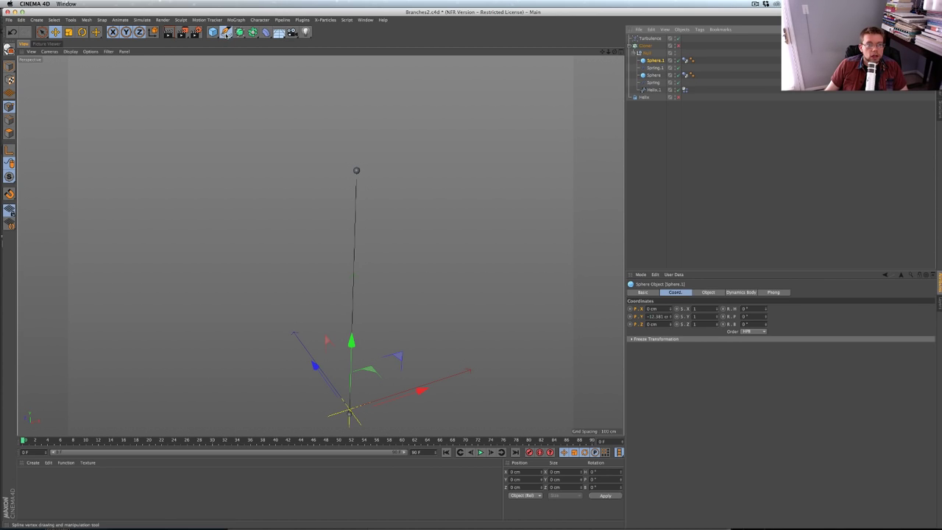
Add a Circle spline and set its plane to XZ
left_click_drag(226, 32, 304, 63)
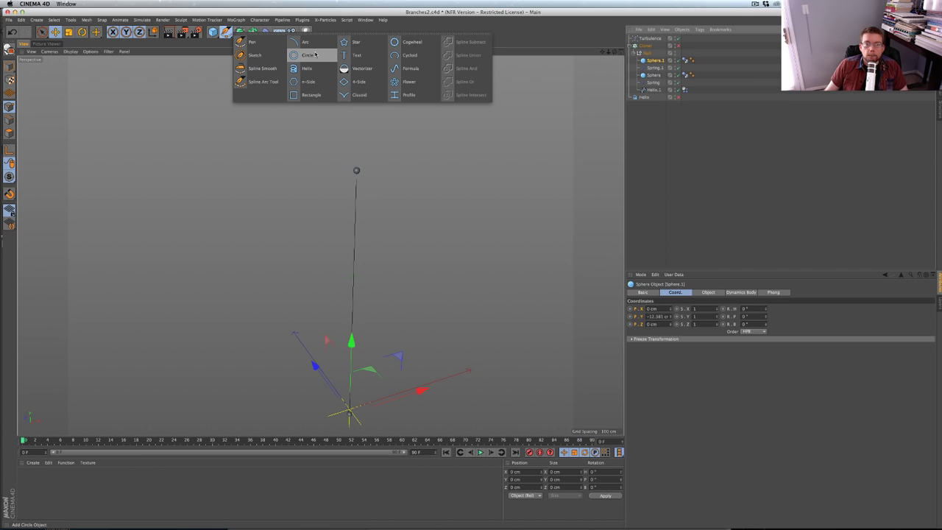
left_click(315, 54)
left_click(668, 293)
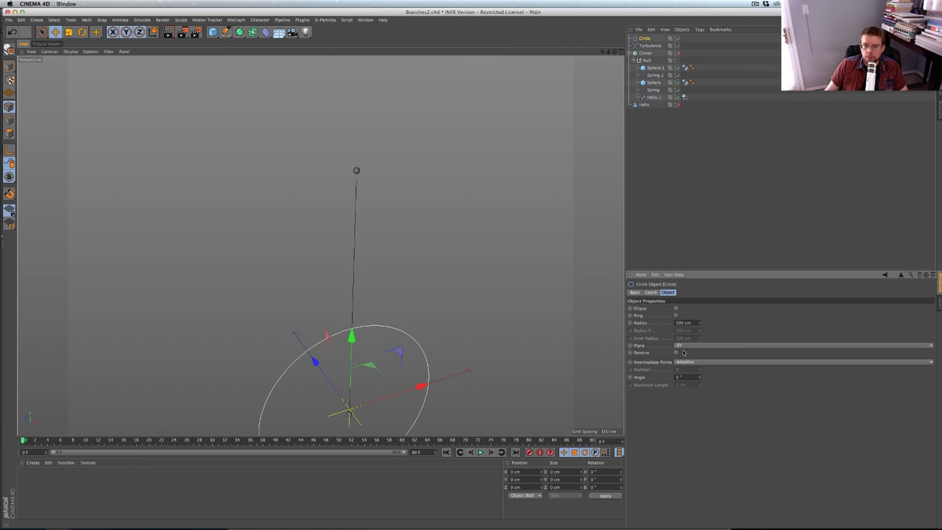
scroll(684, 346, "down", 2)
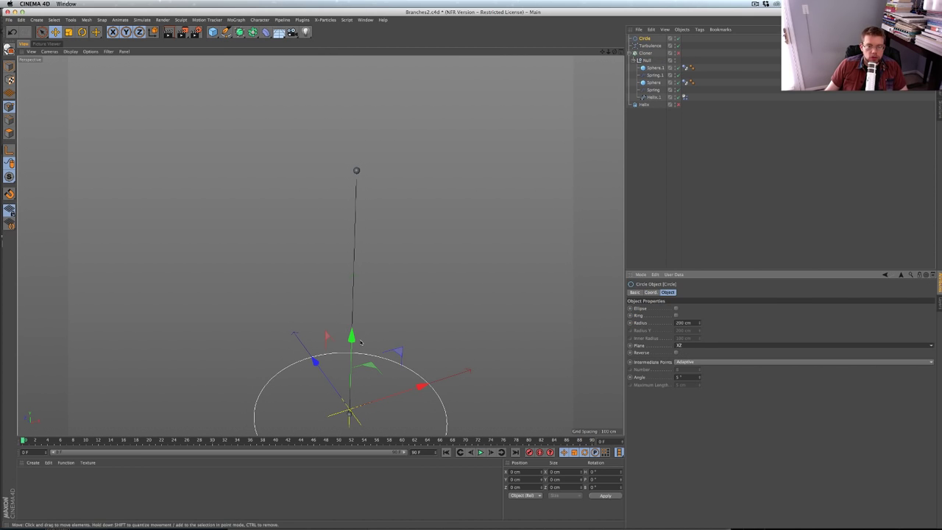
Raise the circle to the upper sphere, scale it to a radius of about 37 cm and shift it along X until its edge meets the sphere
left_click_drag(354, 339, 406, 87)
key("t")
left_click_drag(426, 164, 298, 210)
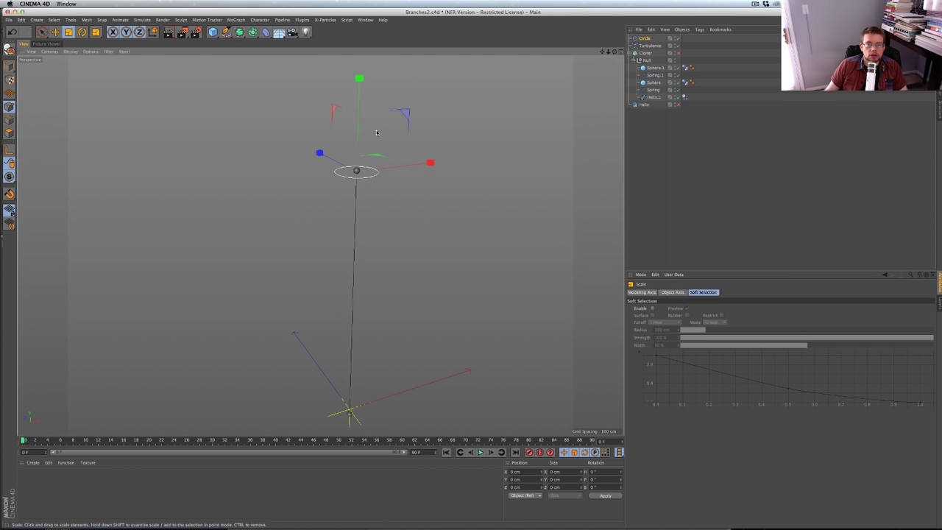
key("e")
left_click_drag(430, 163, 447, 160)
Move Sphere and Spring above Sphere.1 and Spring.1 inside the Null
left_click(655, 68)
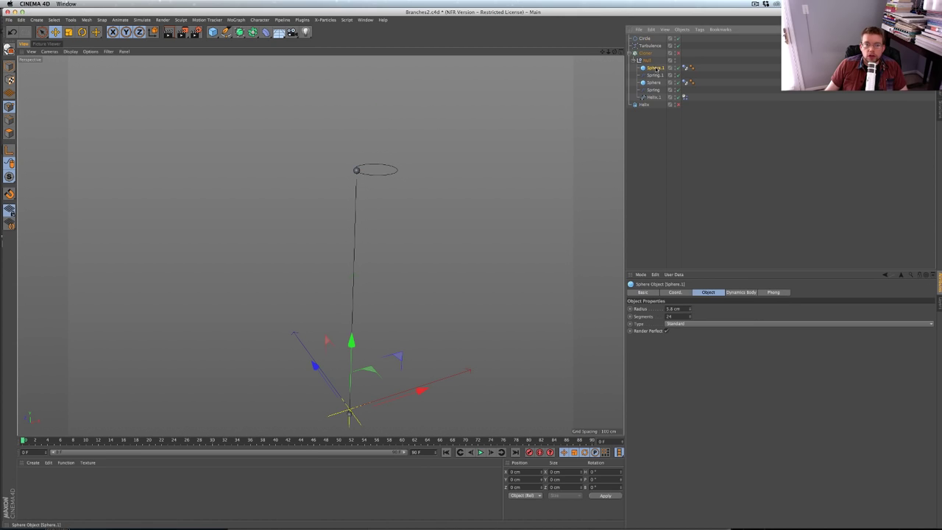
left_click(655, 82)
left_click(655, 89, "ctrl")
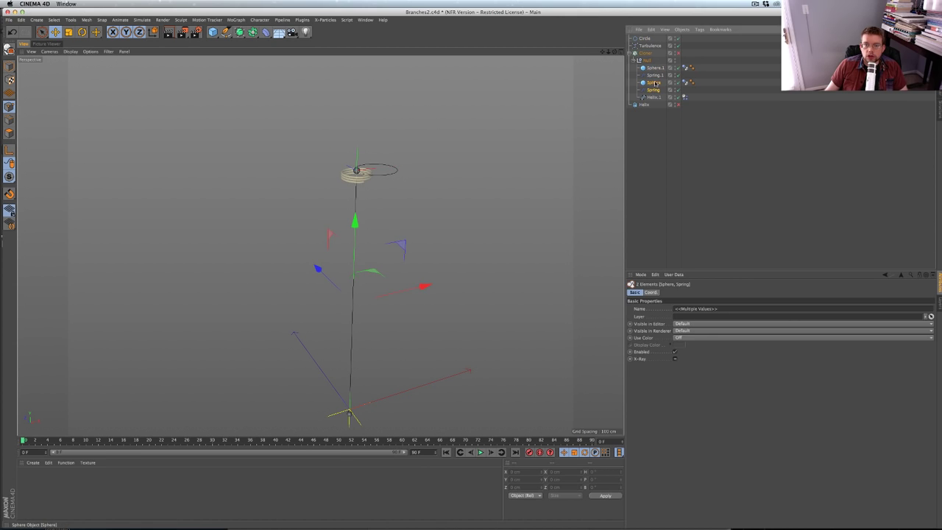
left_click(655, 67)
Add an Align to Spline tag to the upper Sphere and assign the Circle as its spline path
right_click(655, 67)
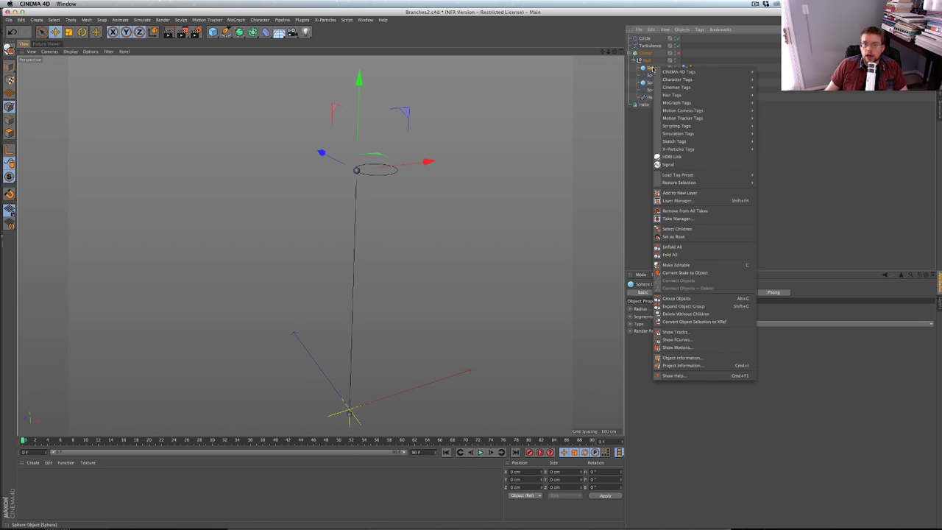
mouse_move(703, 134)
mouse_move(696, 89)
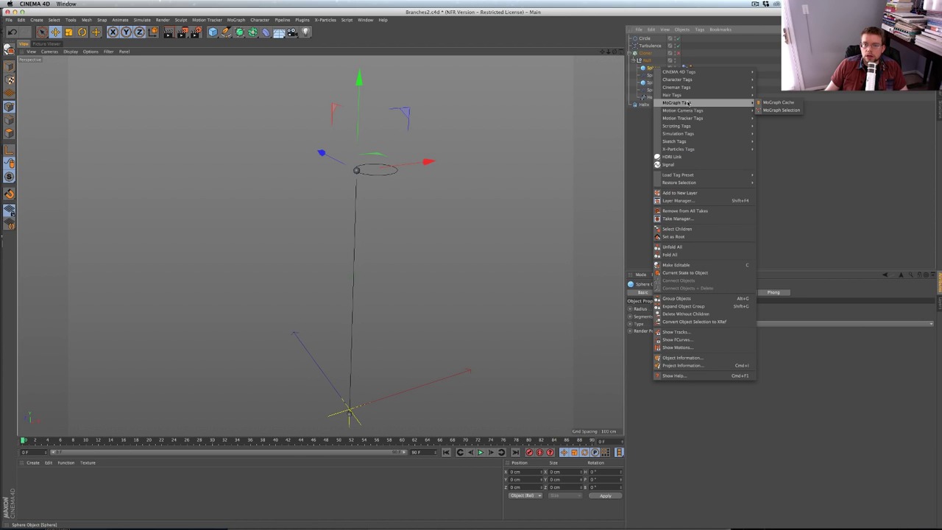
mouse_move(678, 71)
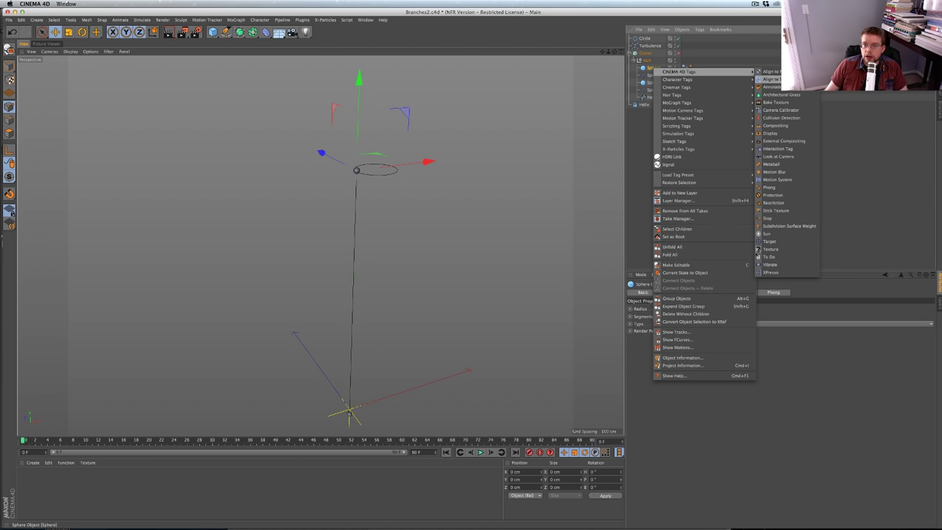
left_click(769, 79)
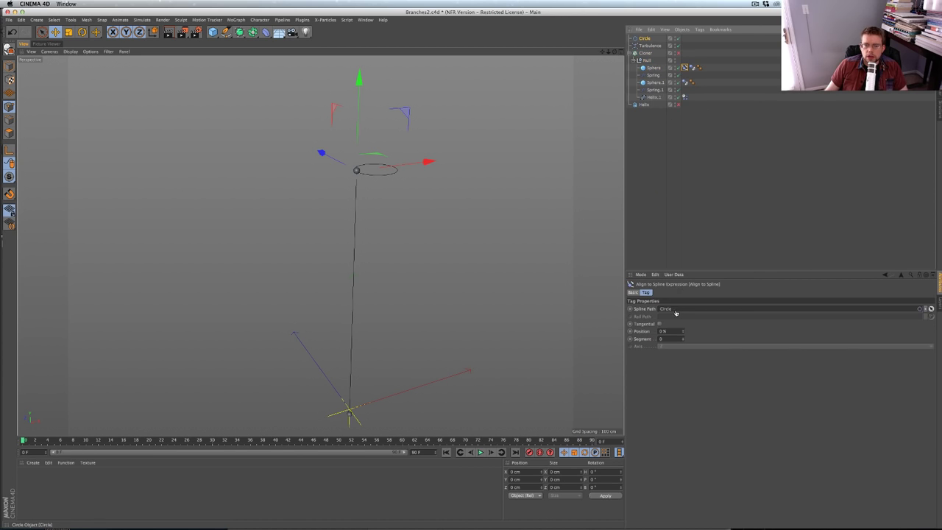
left_click_drag(677, 313, 676, 312)
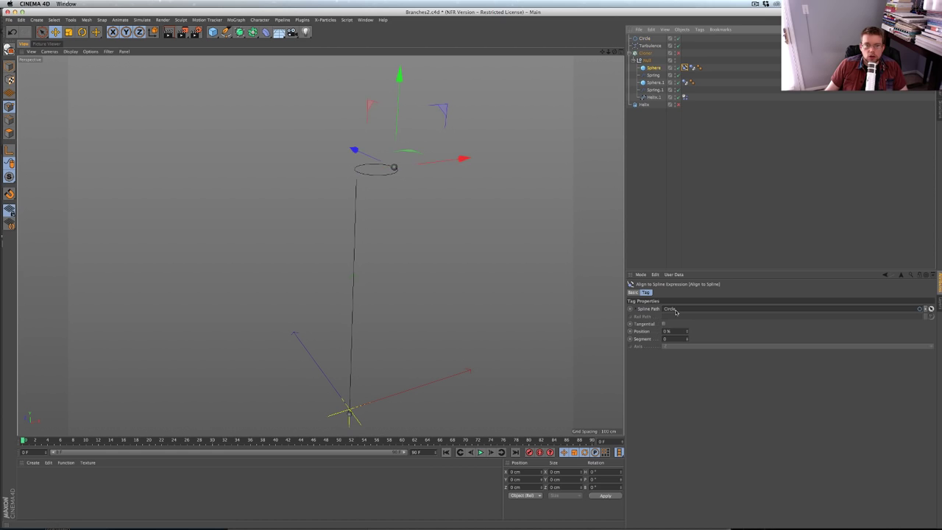
Shift the circle along X to bring the aligned sphere back over the spline's top end, and reset the Spring's rest length
left_click(645, 39)
left_click_drag(446, 159, 404, 167)
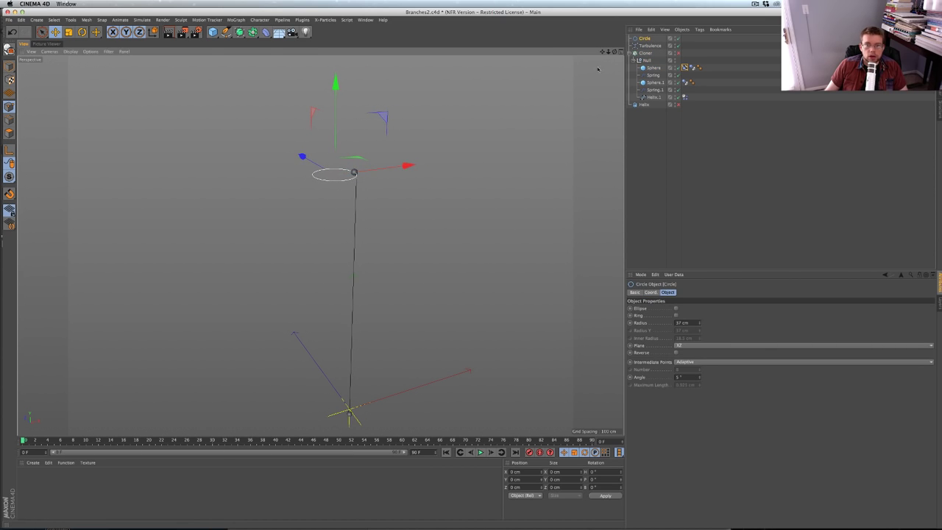
left_click(686, 68)
left_click(652, 75)
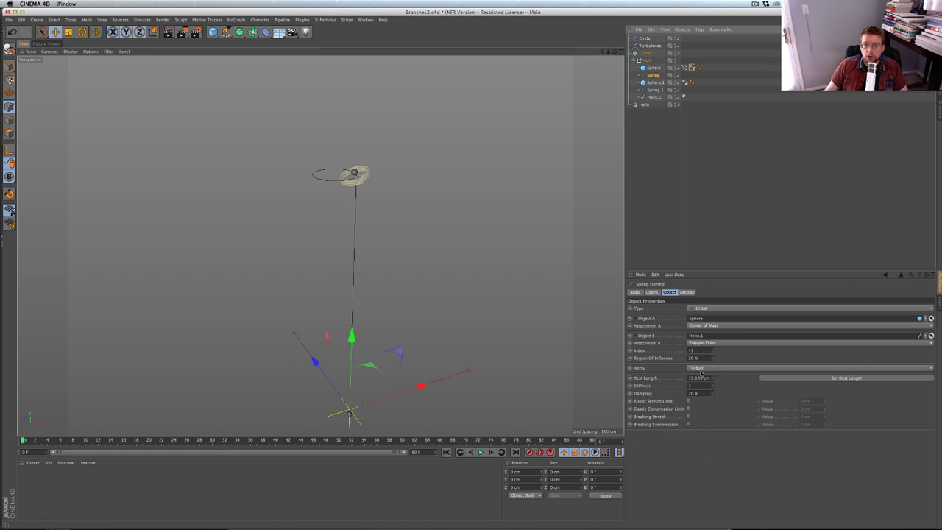
left_click(783, 379)
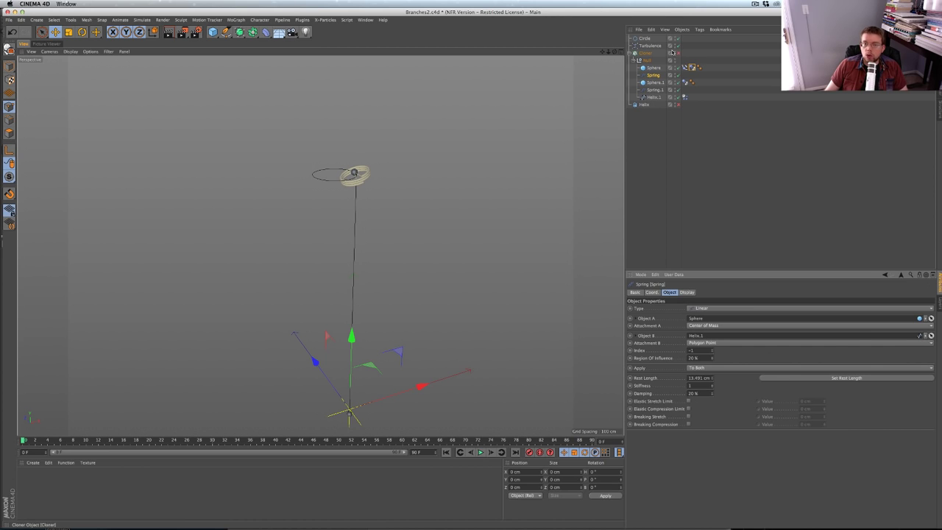
Keyframe the Align to Spline position at 0% on frame 0 and set the project's key interpolation to Linear
left_click(686, 67)
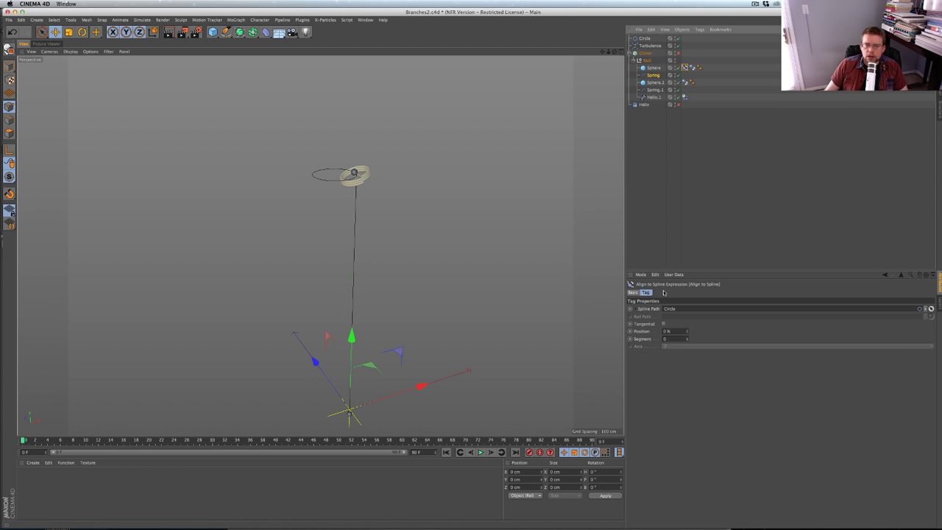
left_click(648, 332)
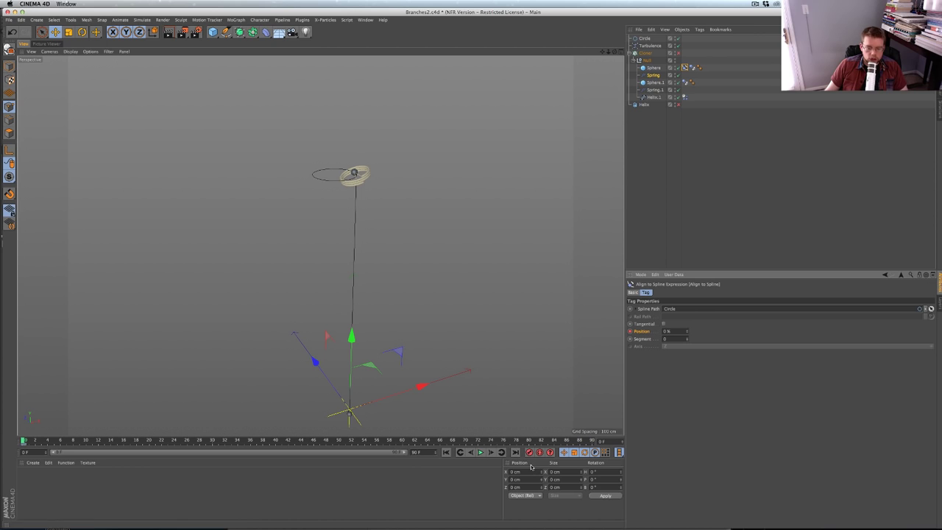
key("super+d")
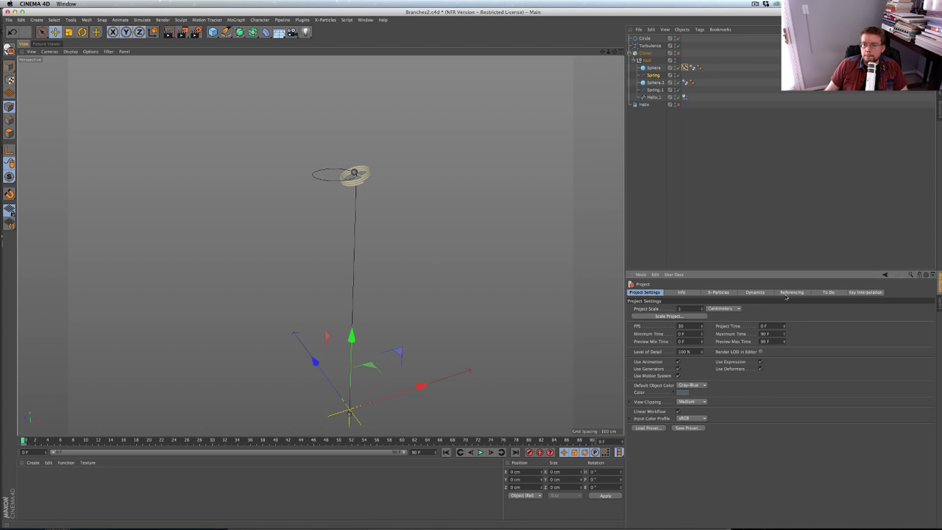
left_click(856, 293)
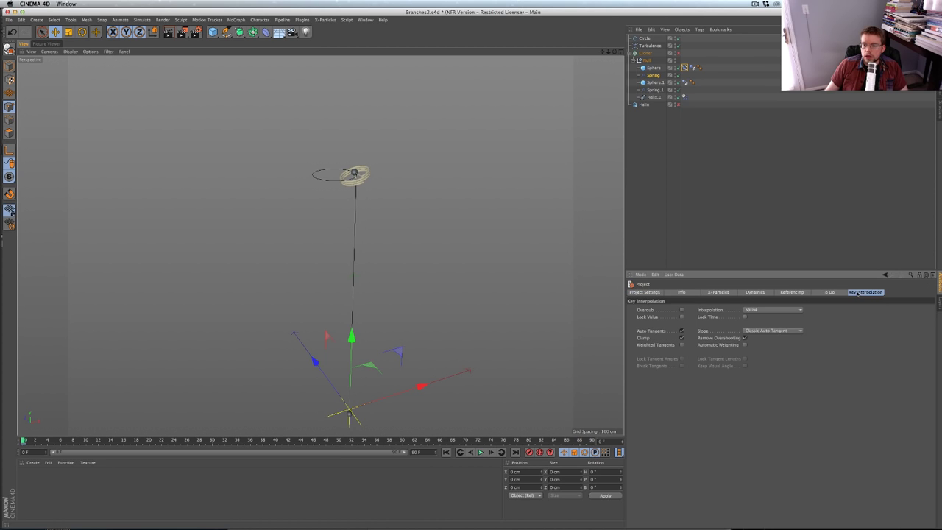
left_click(769, 315)
left_click(766, 322)
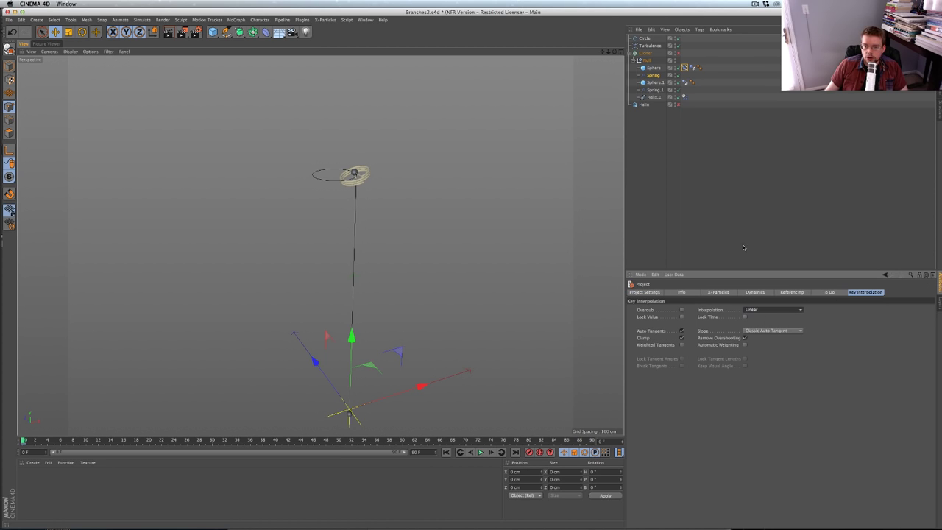
left_click(643, 293)
Keyframe the Align to Spline position at 0% on frame 0 again and at 100% on frame 90, and return to frame 0
left_click(652, 75)
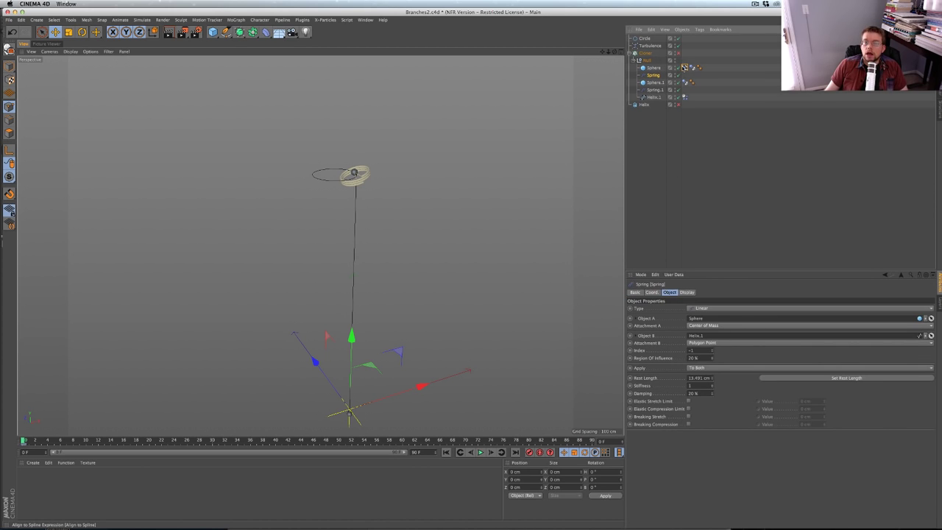
left_click(684, 67)
left_click(630, 332)
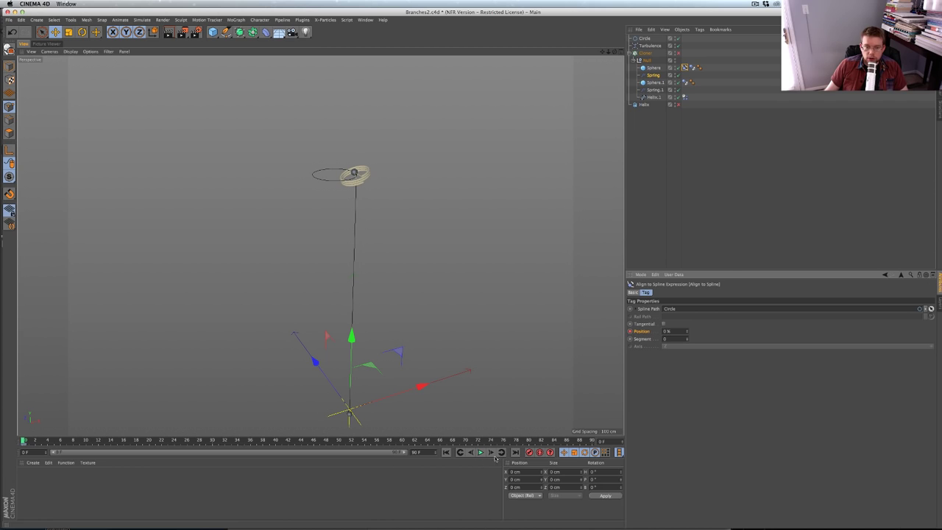
left_click(516, 452)
left_click_drag(672, 332, 624, 331)
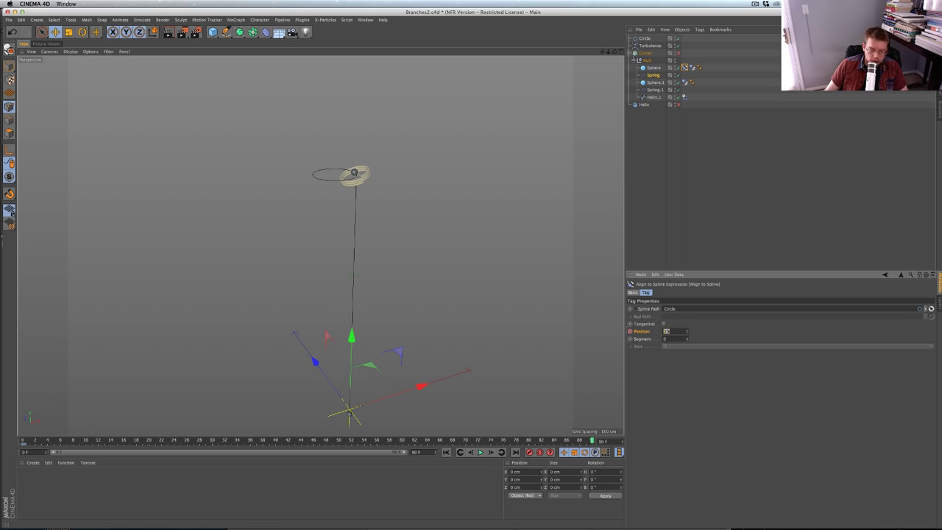
type("100")
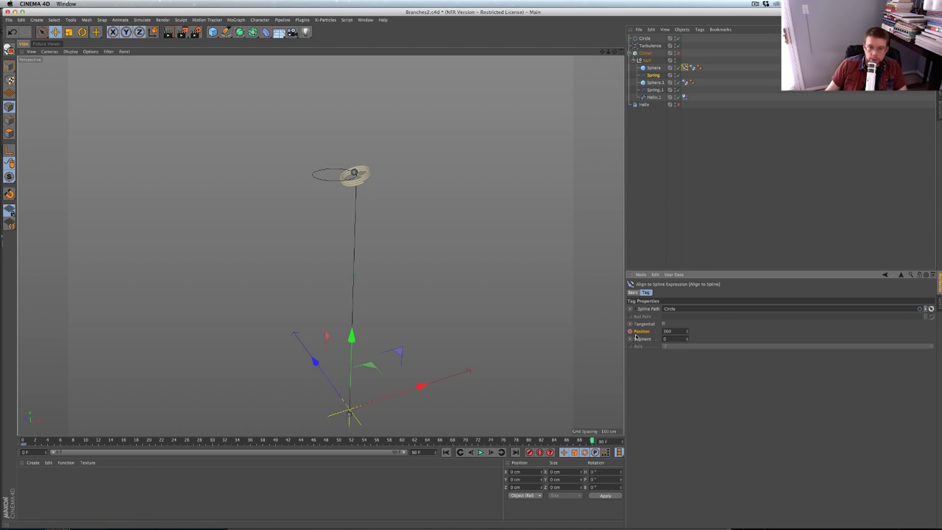
left_click(631, 332)
left_click(460, 452)
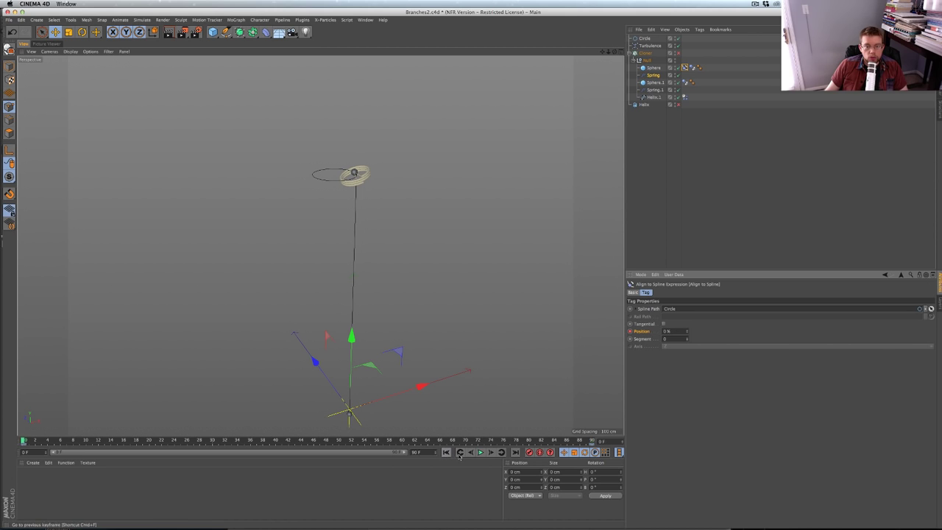
Play the animation to check the sphere's motion around the circle, and rewind to the start
left_click(481, 452)
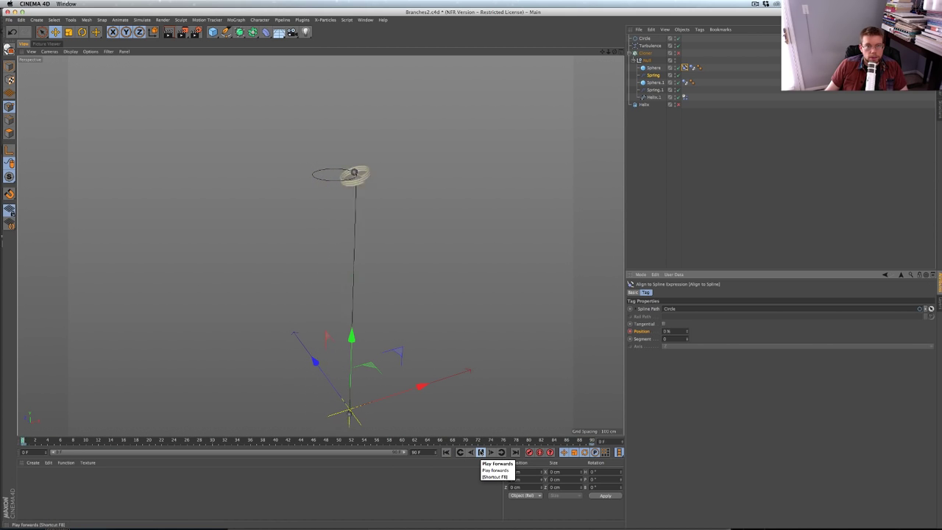
left_click(481, 452)
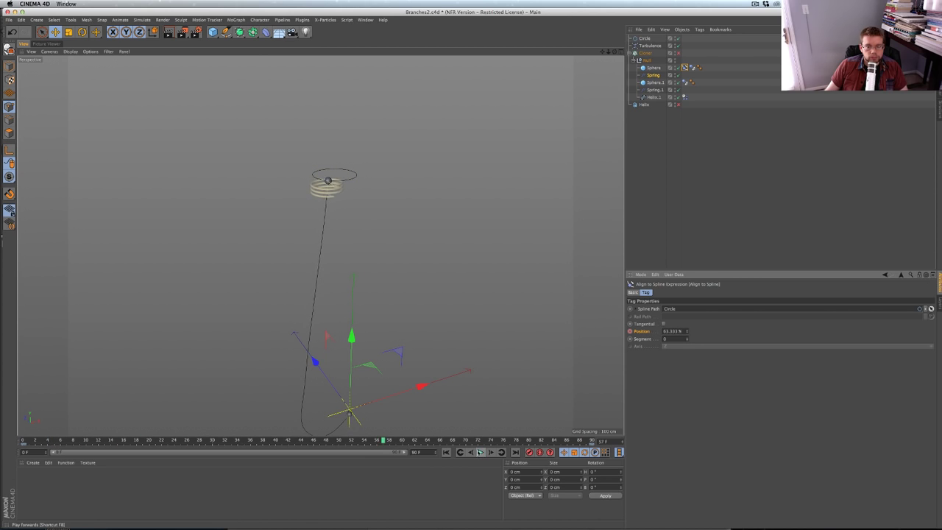
left_click(447, 452)
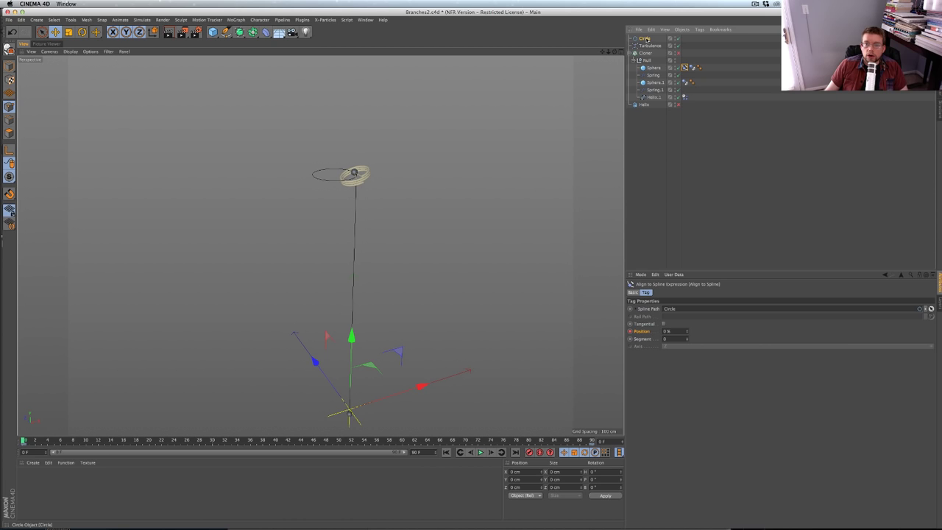
Nest the Circle inside the Cloner's Null, re-enable the Cloner and show its object settings
left_click_drag(644, 38, 653, 62)
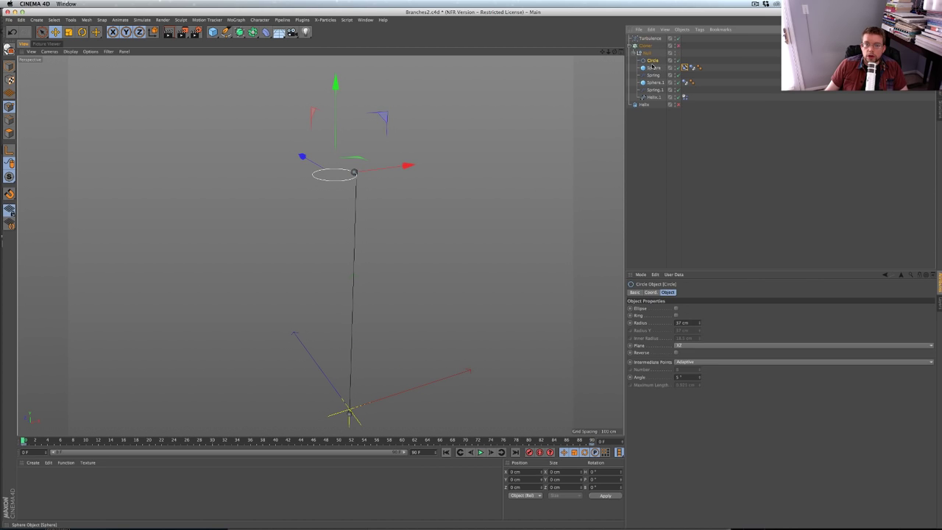
left_click(678, 47)
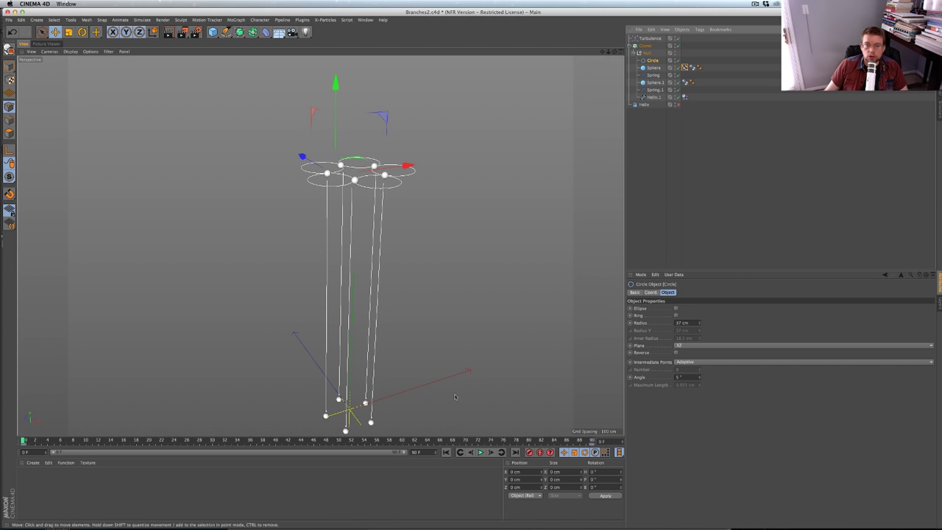
left_click(645, 46)
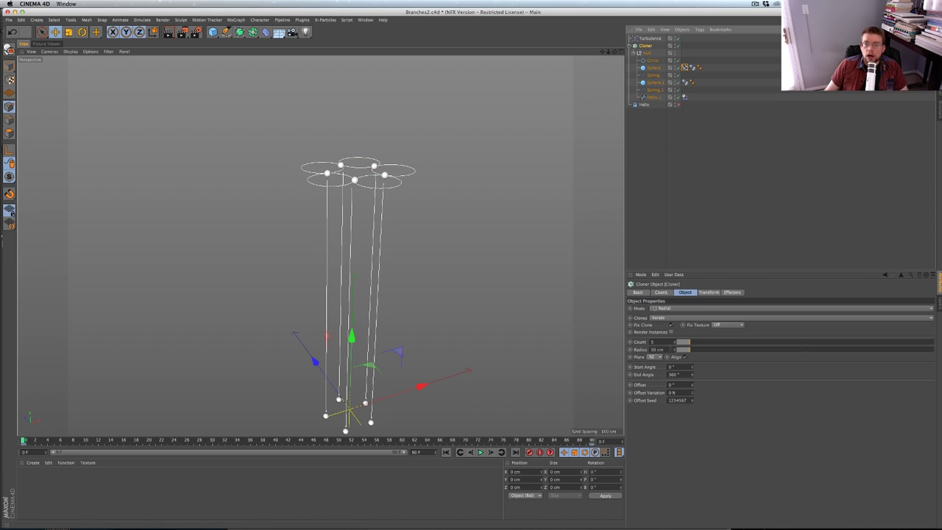
Set the Cloner's heading rotation transform to 95° for all clones, and play the animation to check the spheres' motion
left_click(709, 292)
left_click_drag(764, 319, 764, 284)
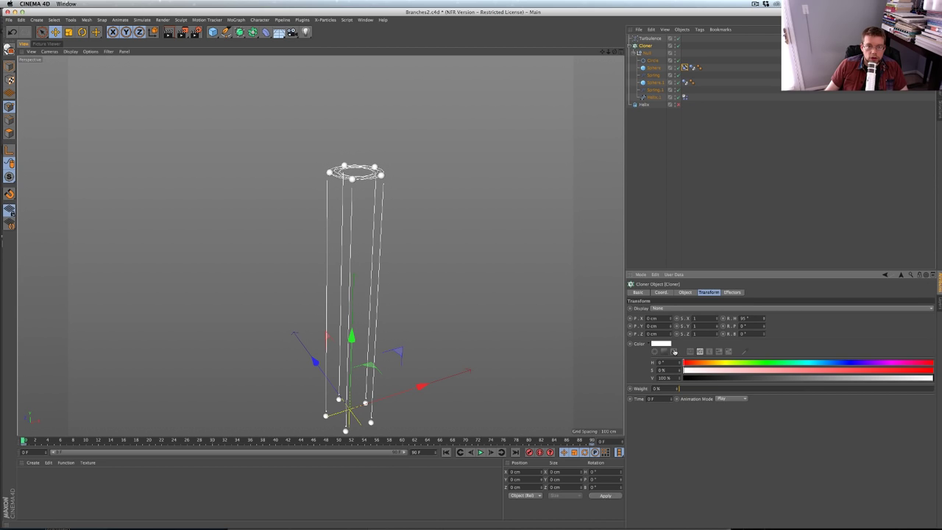
left_click(481, 452)
left_click(482, 452)
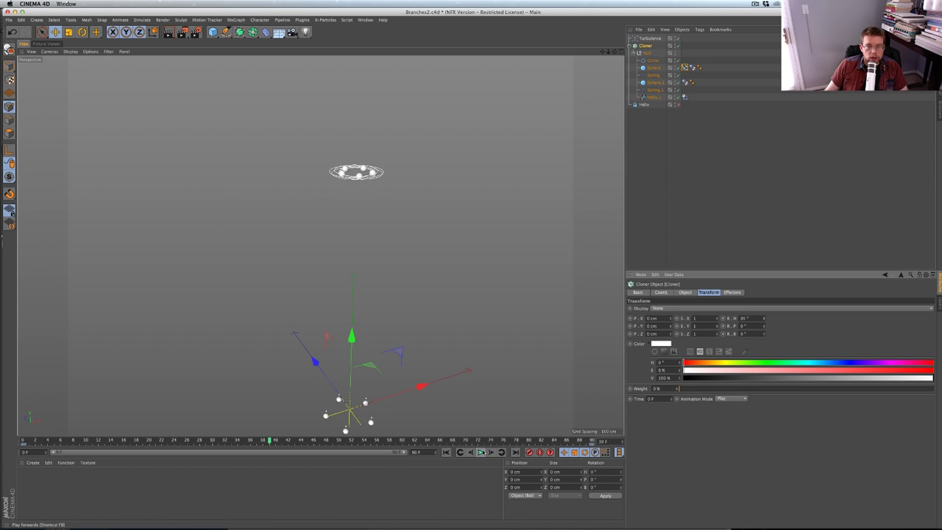
left_click(446, 452)
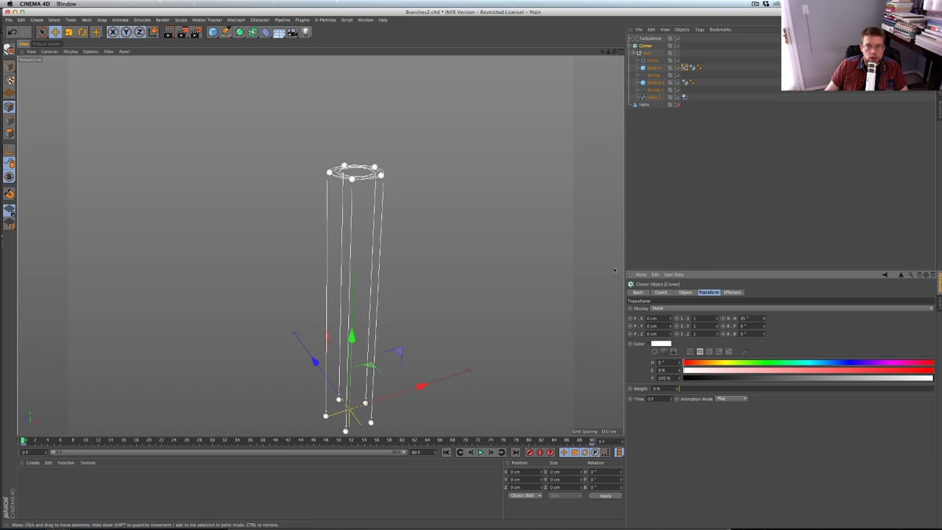
Turn off the Turbulence object, play the animation twice to check how the cloned splines twist, and rewind to the start
left_click(642, 110)
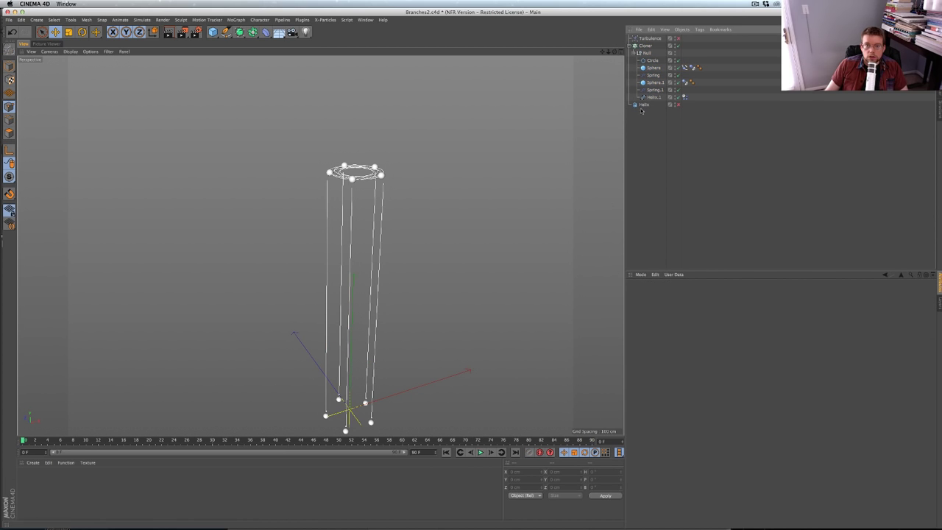
left_click(480, 452)
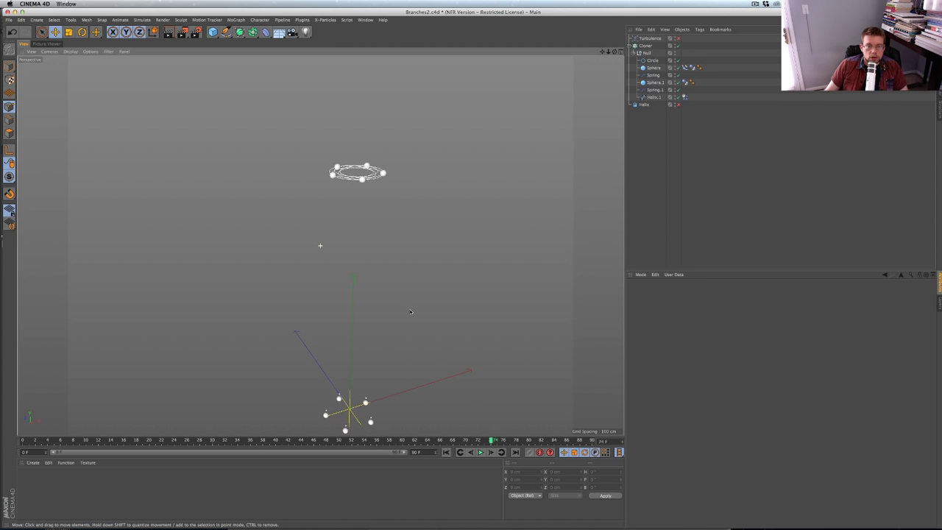
left_click(448, 452)
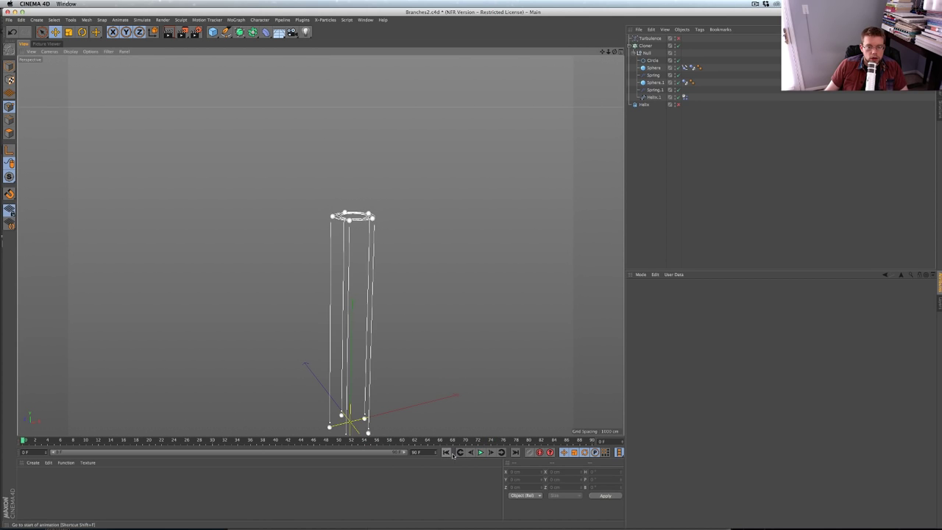
left_click(481, 452)
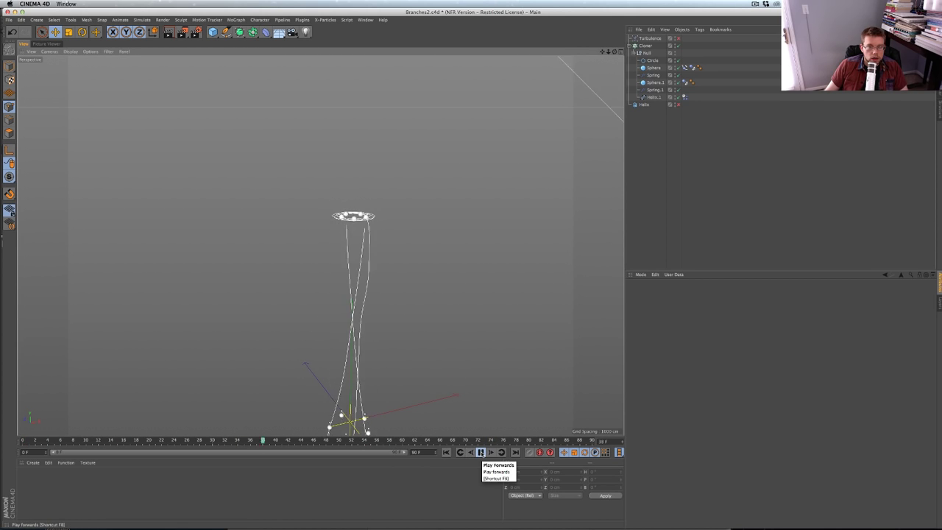
left_click(481, 453)
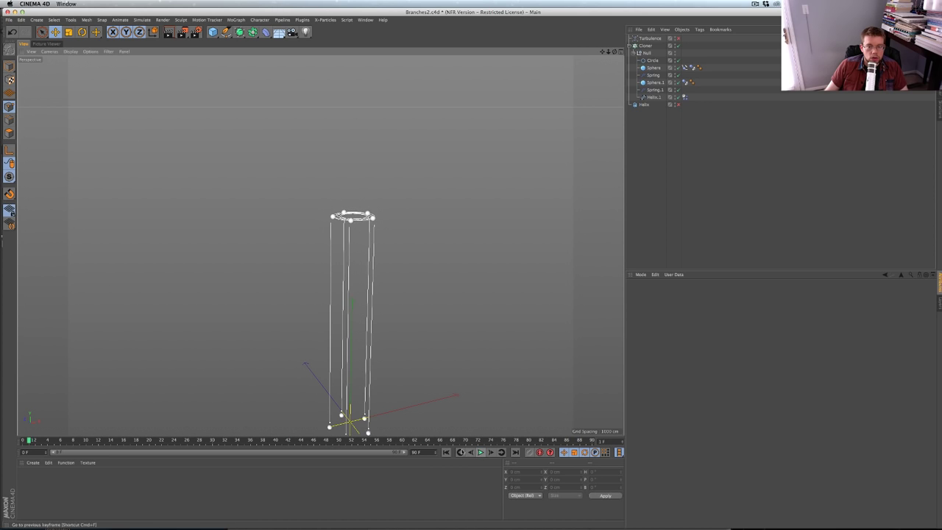
left_click(447, 453)
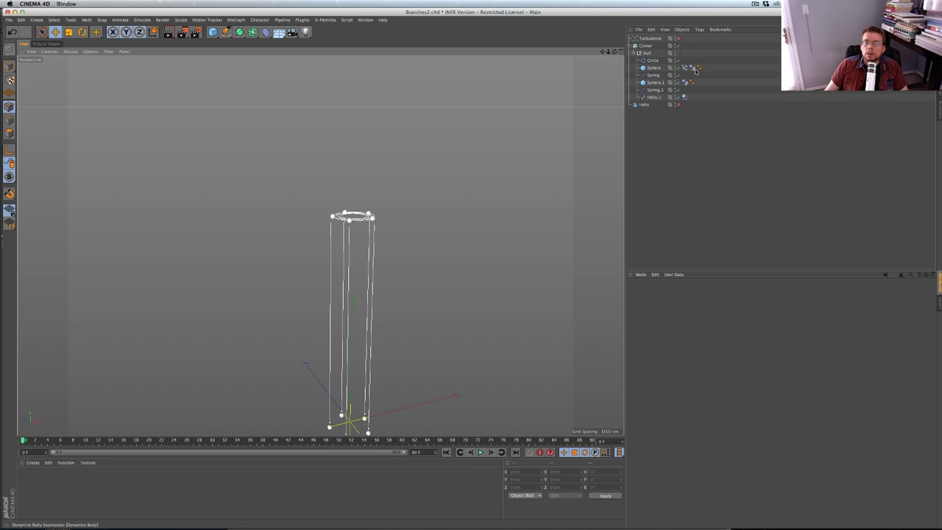
Examine the Collision and Soft Body settings of Helix.1's Dynamics Body tag, and play the animation to compare the behaviour
left_click(685, 97)
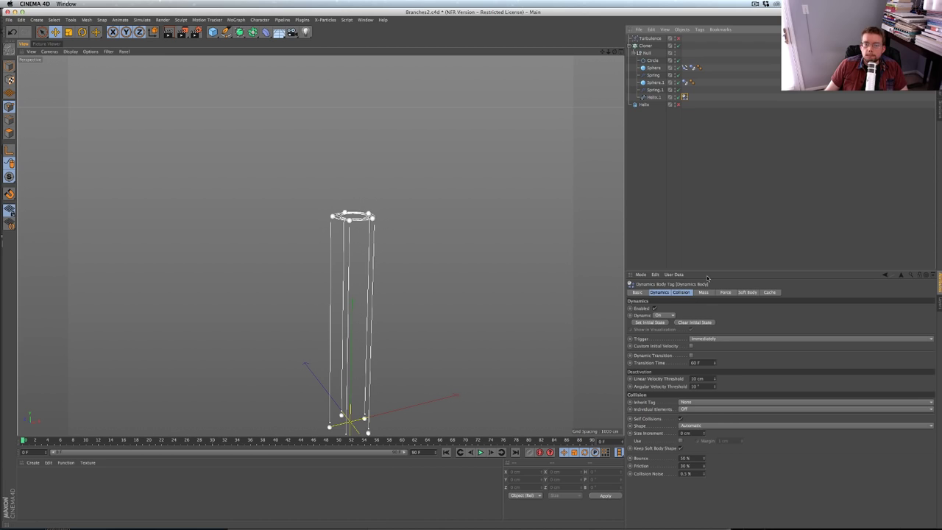
left_click(685, 98)
left_click(684, 293)
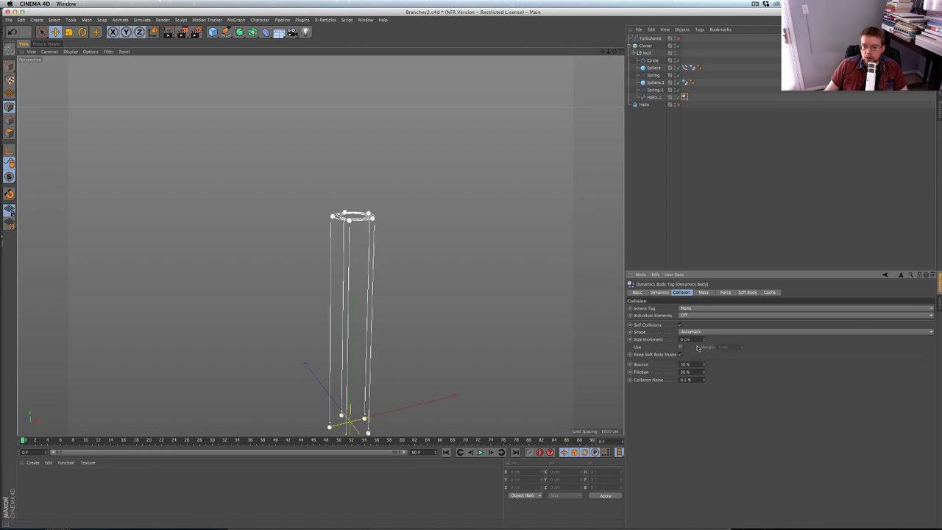
left_click(747, 293)
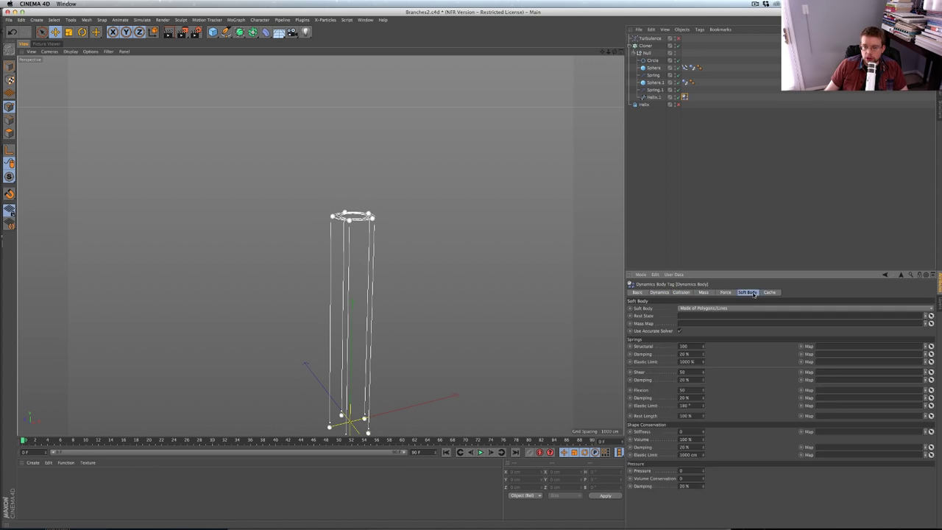
left_click(481, 453)
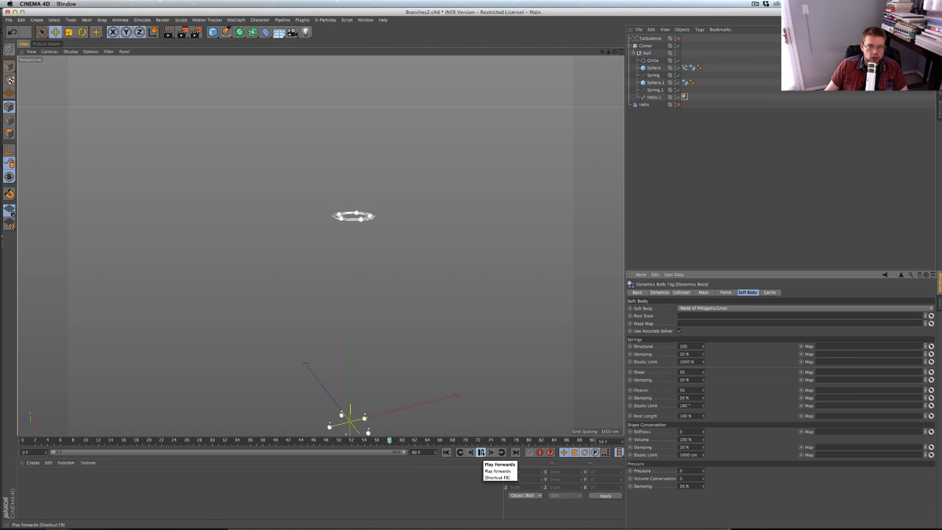
left_click(481, 453)
left_click(447, 453)
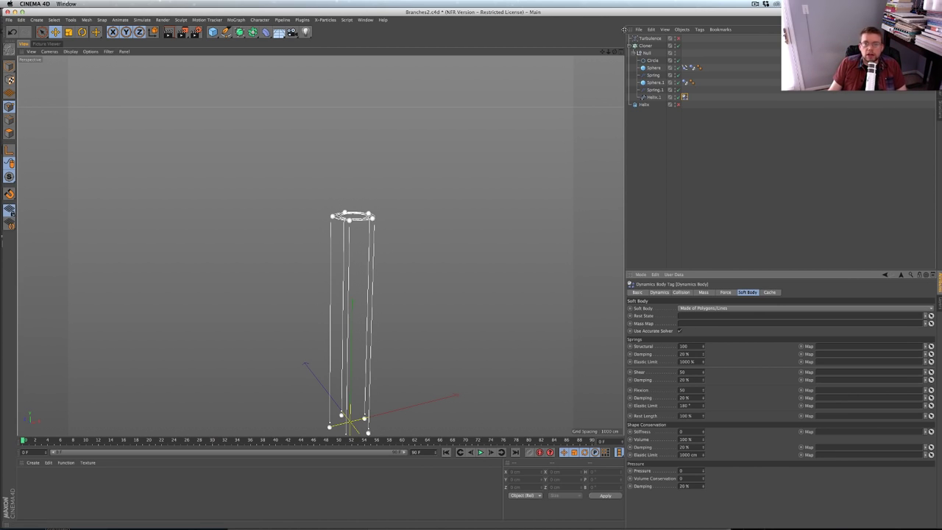
Replay the simulation several times to examine how the splines hold up between the circling spheres and the base
left_click(480, 452)
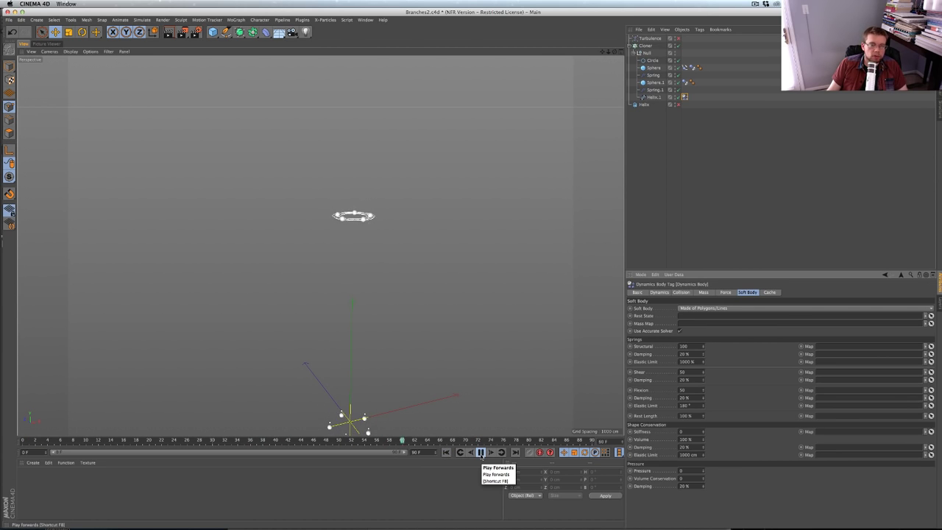
left_click(480, 452)
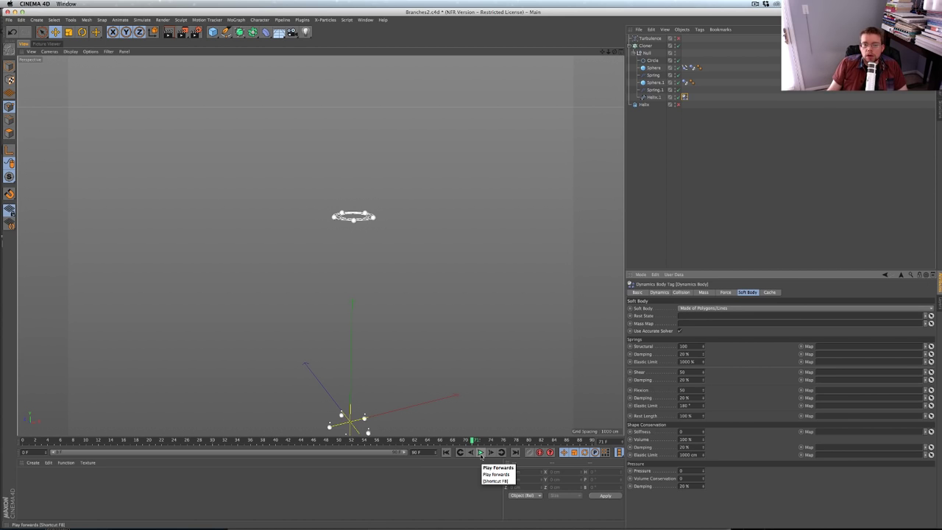
left_click(481, 453)
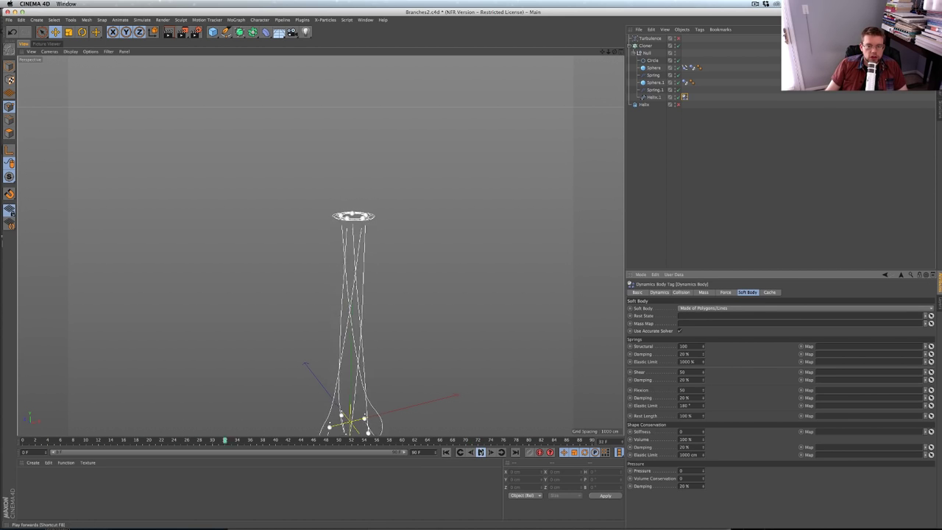
left_click(480, 453)
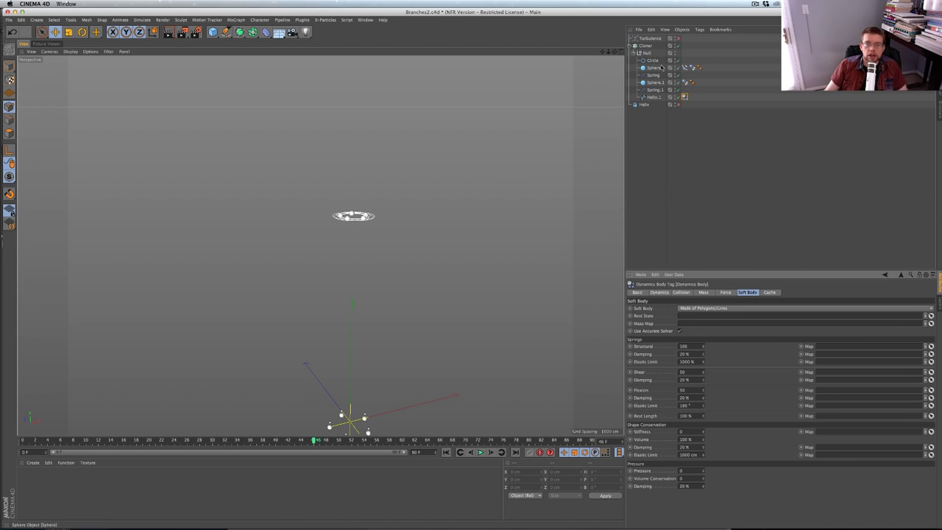
left_click(447, 453)
left_click(481, 452)
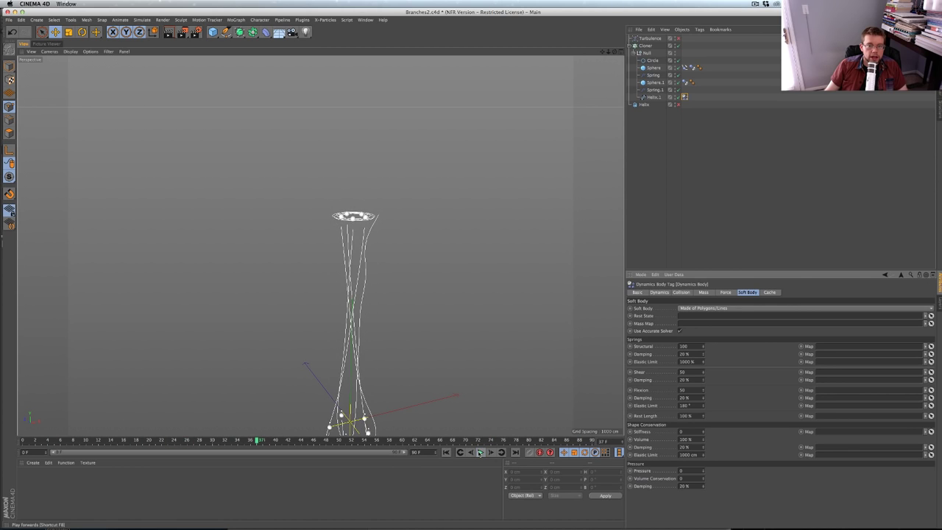
Set Steps per Frame to 25 in the project's expert dynamics settings
key("super+d")
left_click(754, 292)
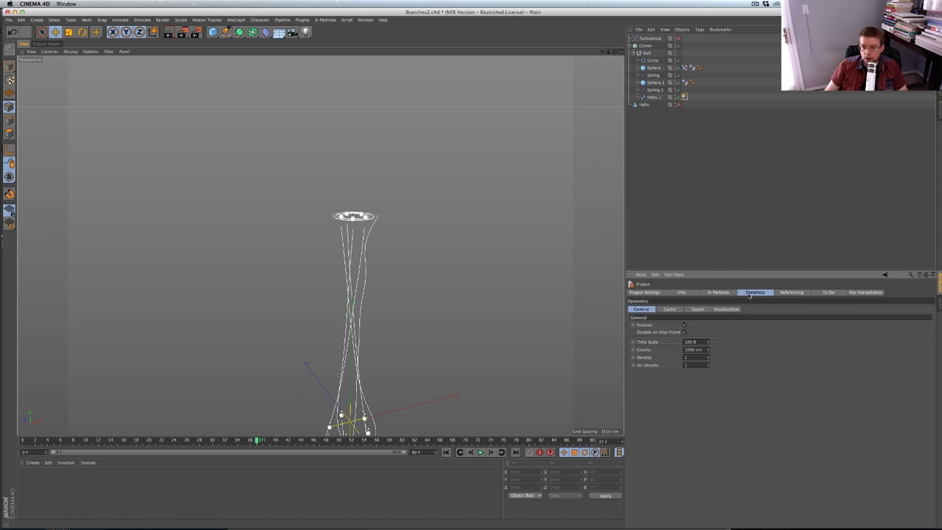
left_click(669, 309)
left_click(697, 309)
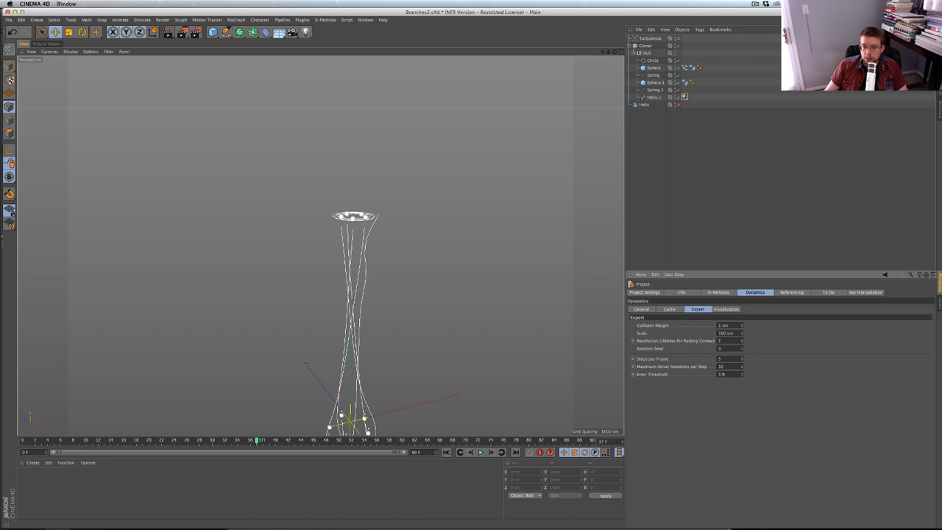
type("25")
key("Return")
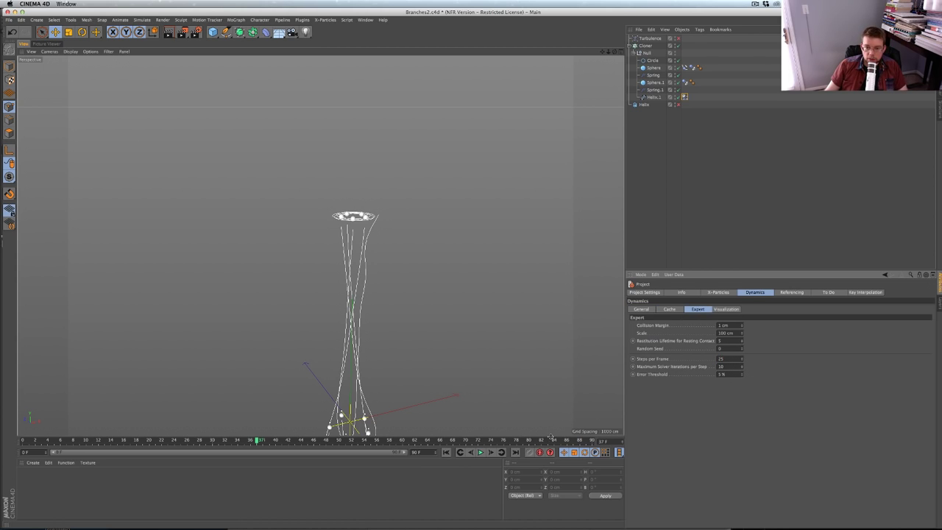
Replay the simulation from the start, raise the dynamics Steps per Frame to 55, and inspect the twisting splines from a side angle
left_click(446, 452)
left_click(480, 452)
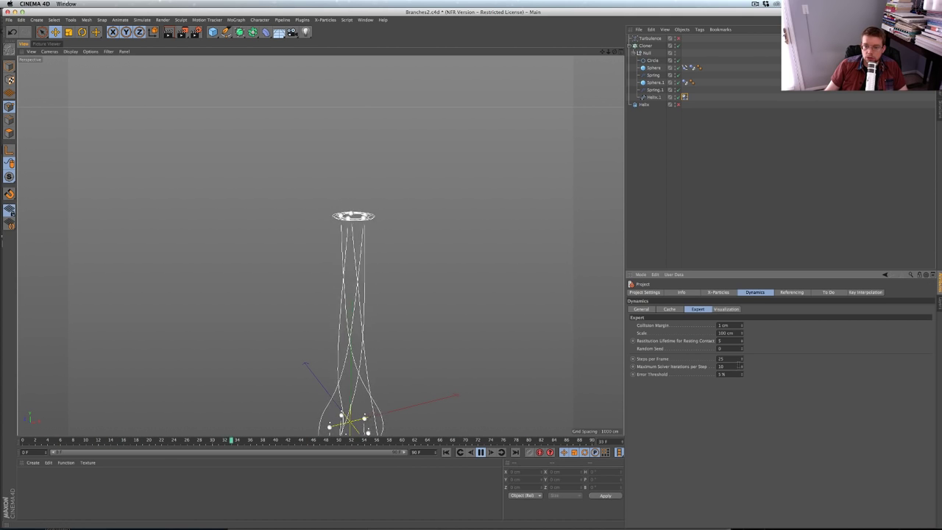
type("55")
key("Return")
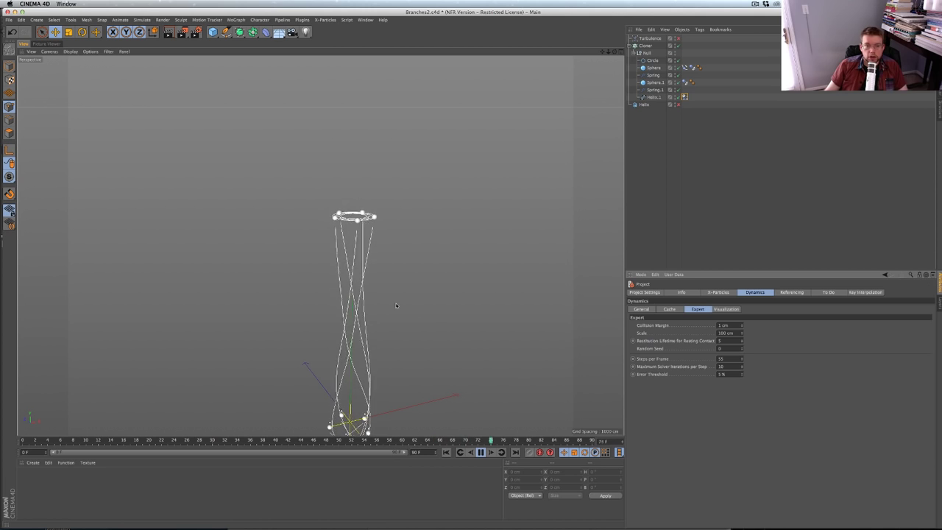
left_click_drag(395, 315, 368, 328, "alt")
middle_click_drag(357, 379, 378, 206, "alt")
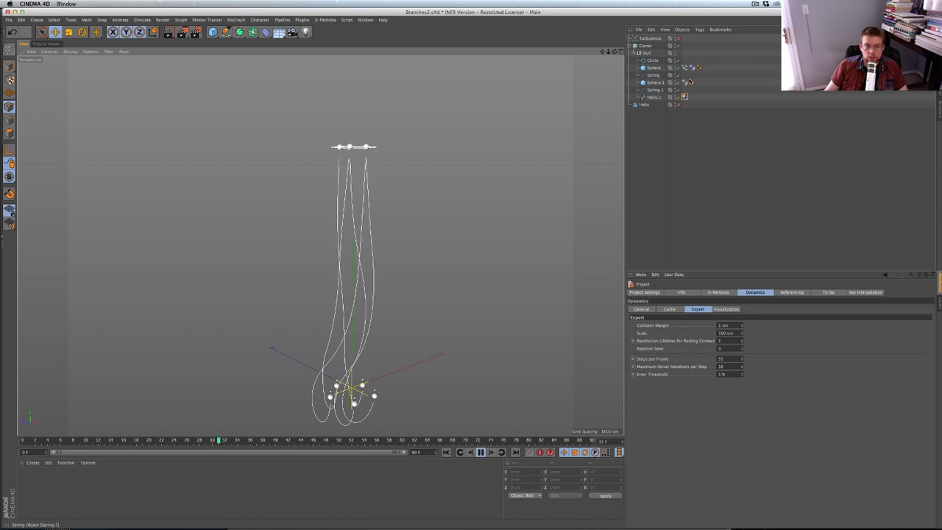
Re-enable the Turbulence object and set its strength to 55 cm
left_click(679, 39)
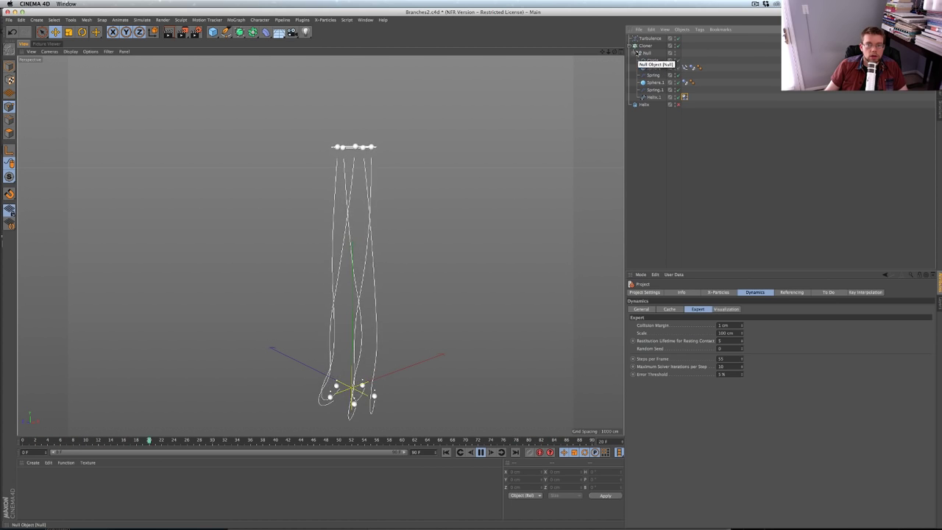
left_click(648, 38)
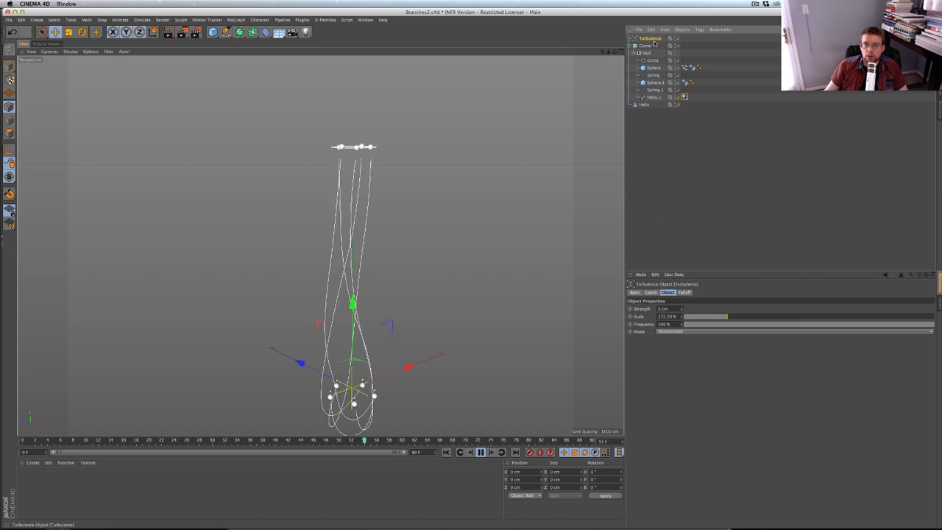
double_click(664, 310)
type("55")
key("Return")
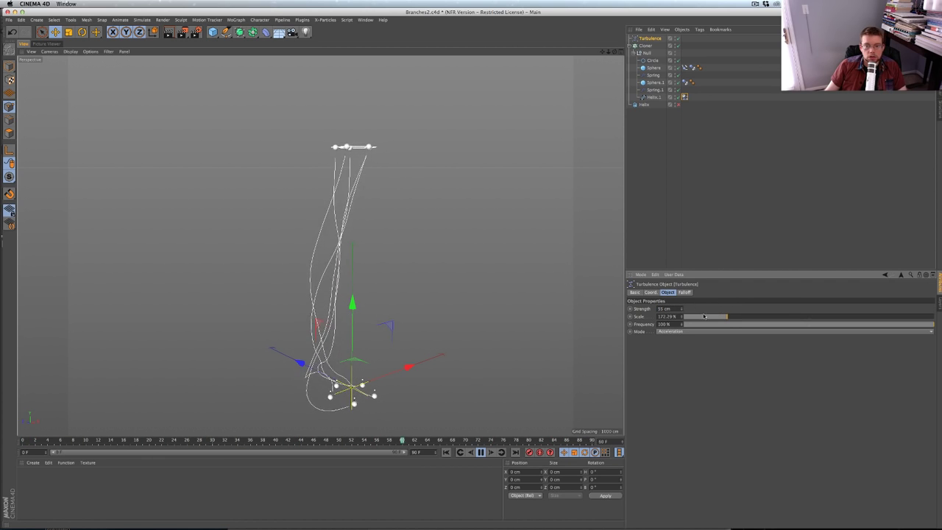
Reduce the Turbulence scale to about 65%, and stop and rewind the playback
left_click_drag(727, 316, 700, 318)
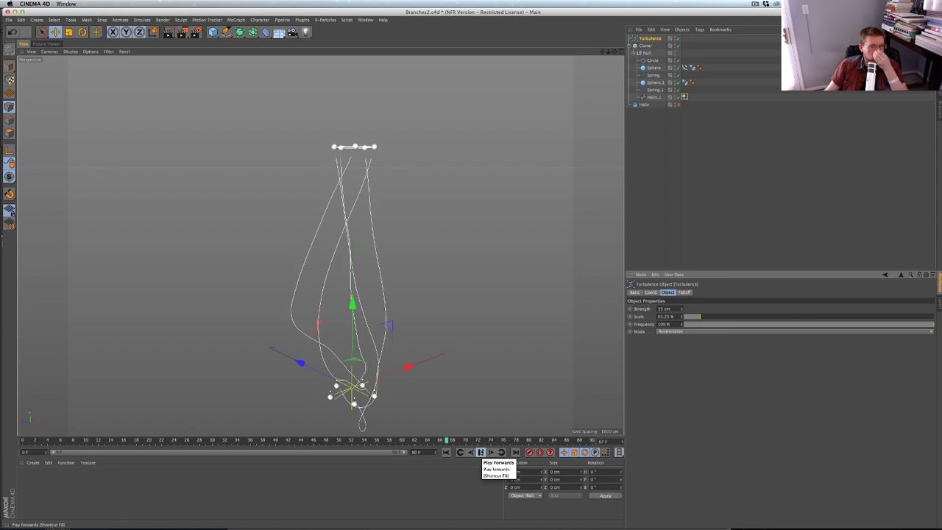
left_click(480, 452)
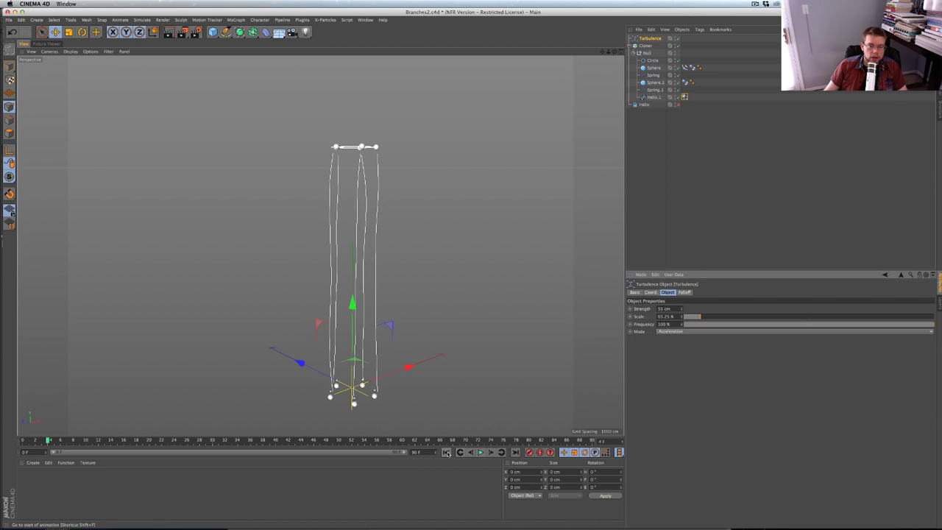
left_click(446, 453)
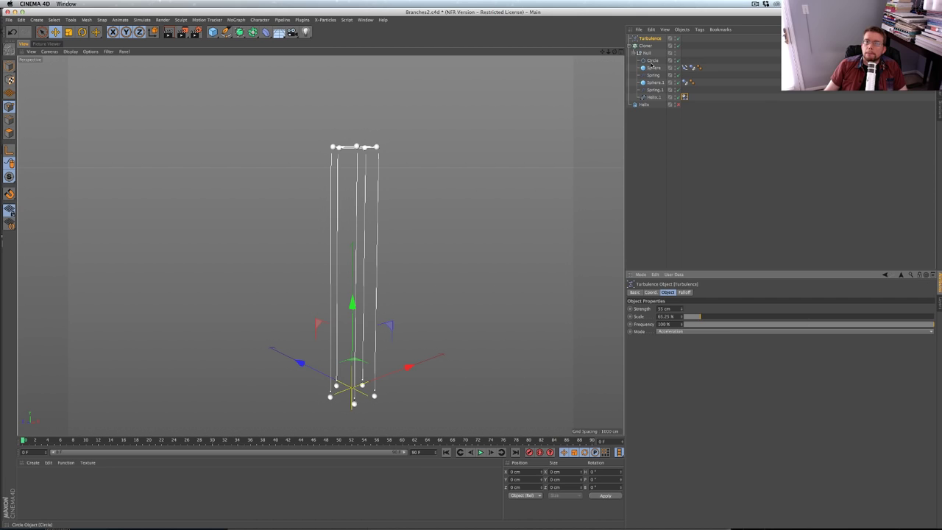
Turn off the Cloner, try the upper Sphere's Align to Spline position at 100%, and undo that position change
left_click(684, 68)
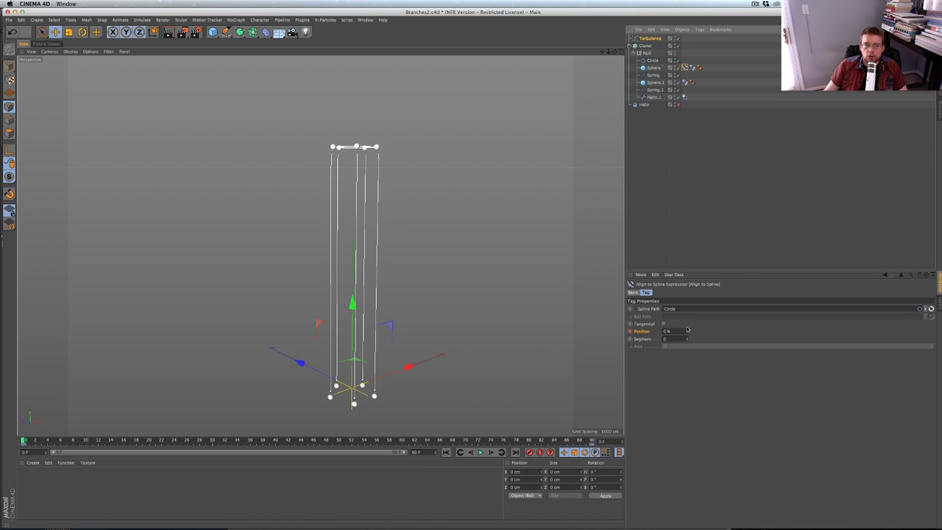
left_click(678, 45)
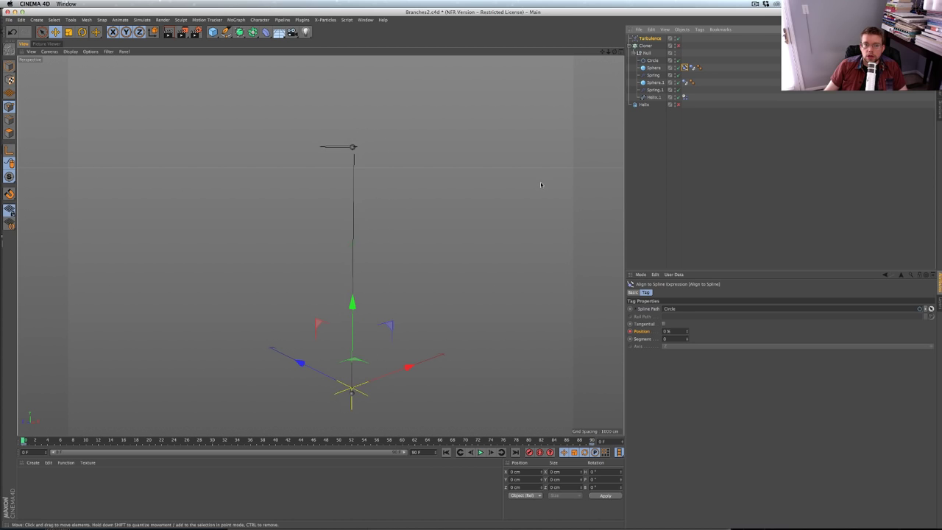
left_click_drag(581, 210, 589, 283, "alt")
left_click_drag(688, 329, 688, 324)
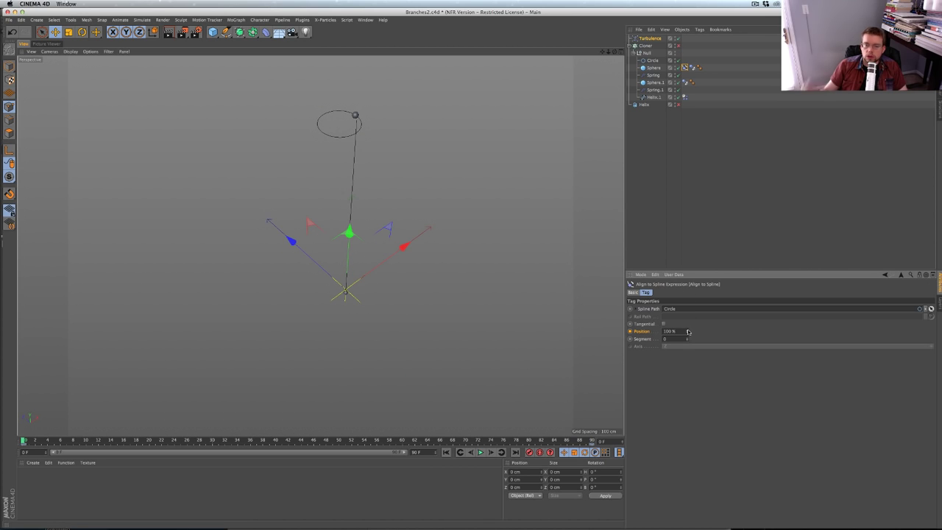
key("super+z")
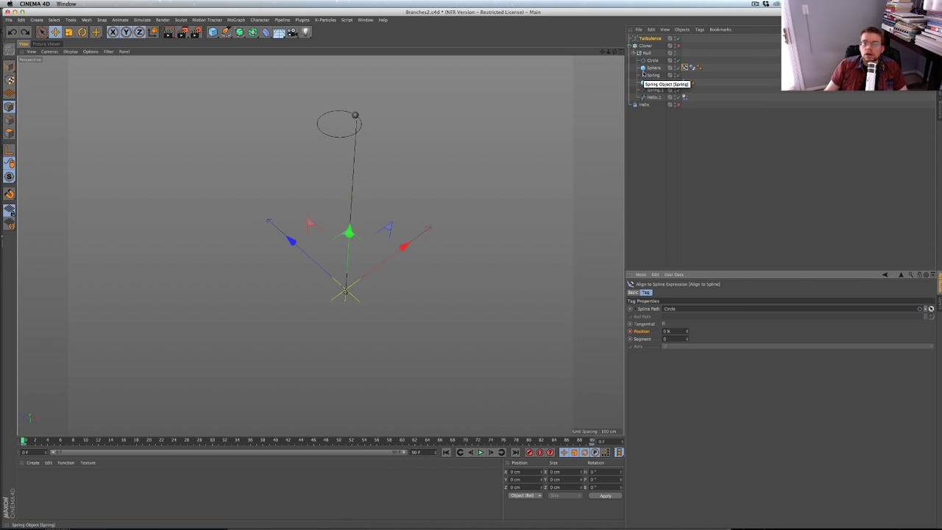
Delete the upper Sphere's Align to Spline tag and the Circle spline that it follows
left_click_drag(401, 134, 379, 162, "alt")
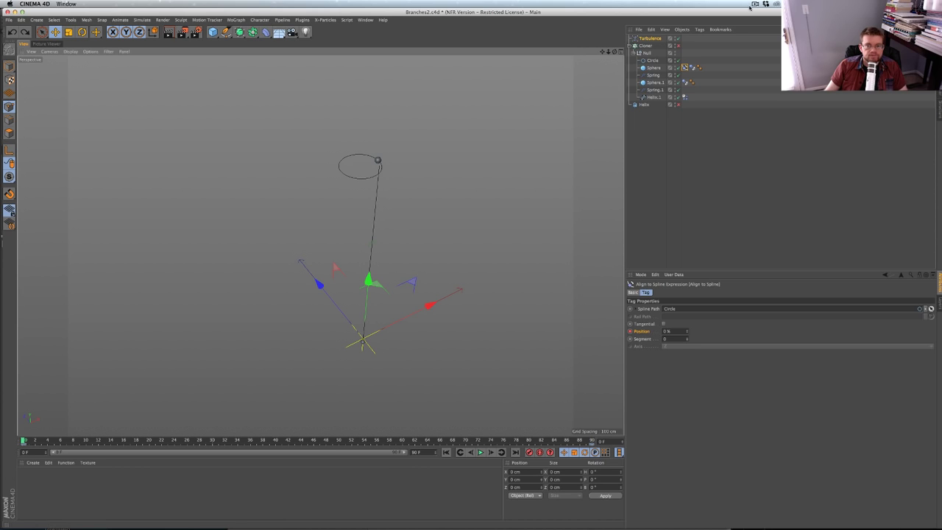
left_click(684, 68)
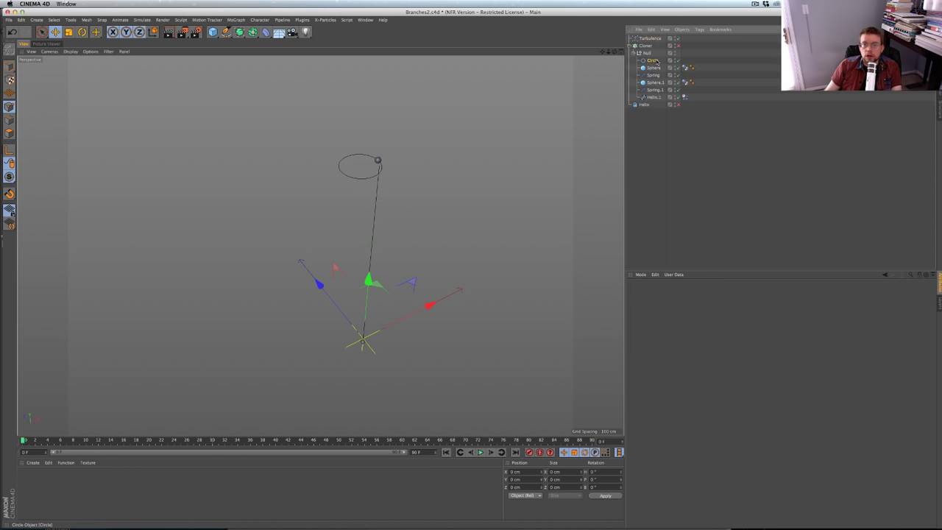
left_click(653, 60)
key("Delete")
Add a Signal tag to the upper Sphere and link the Sphere's Position parameters to it
left_click(653, 61)
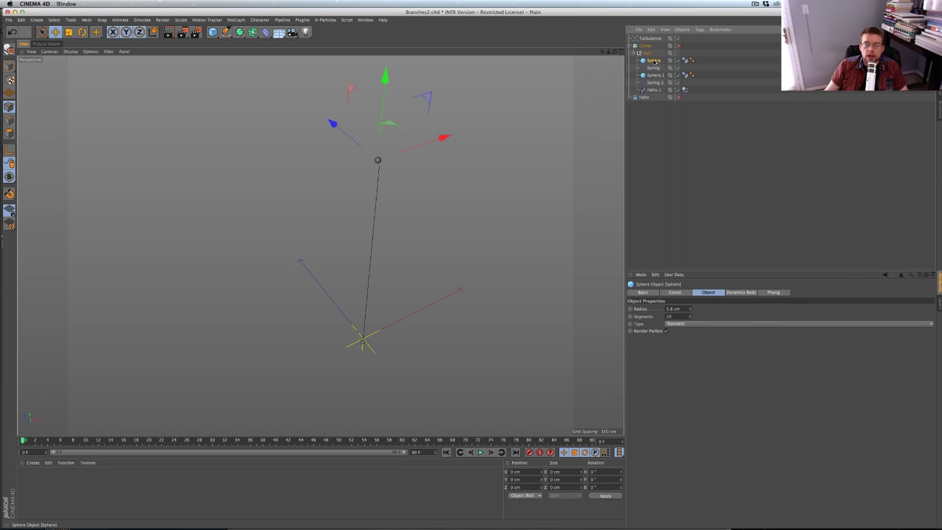
right_click(655, 62)
left_click(685, 155)
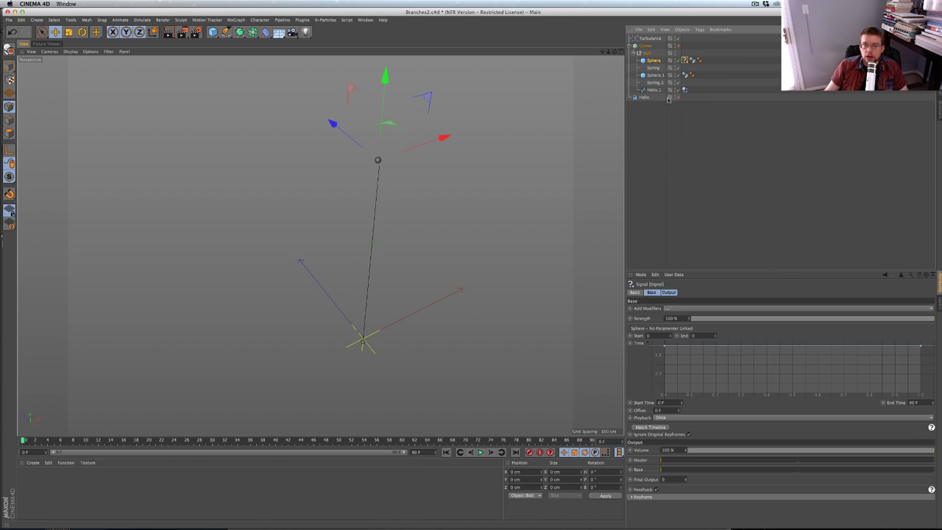
left_click(653, 63)
left_click(684, 292)
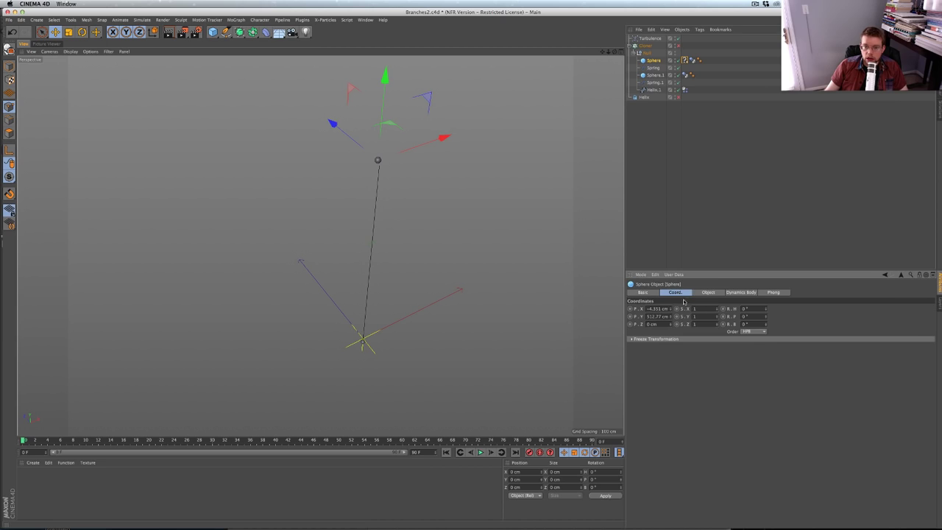
left_click(684, 60)
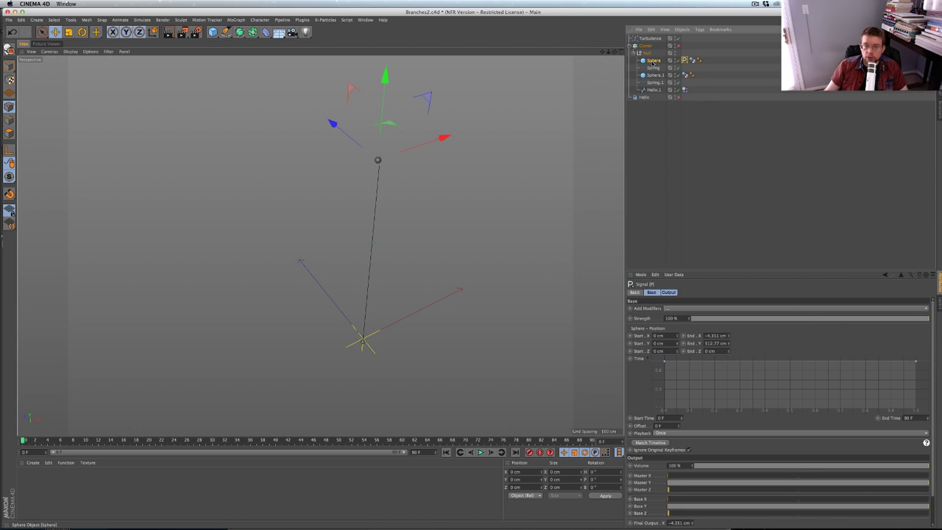
Add a Noise modifier to the upper Sphere's Signal tag
left_click(653, 63)
left_click(685, 60)
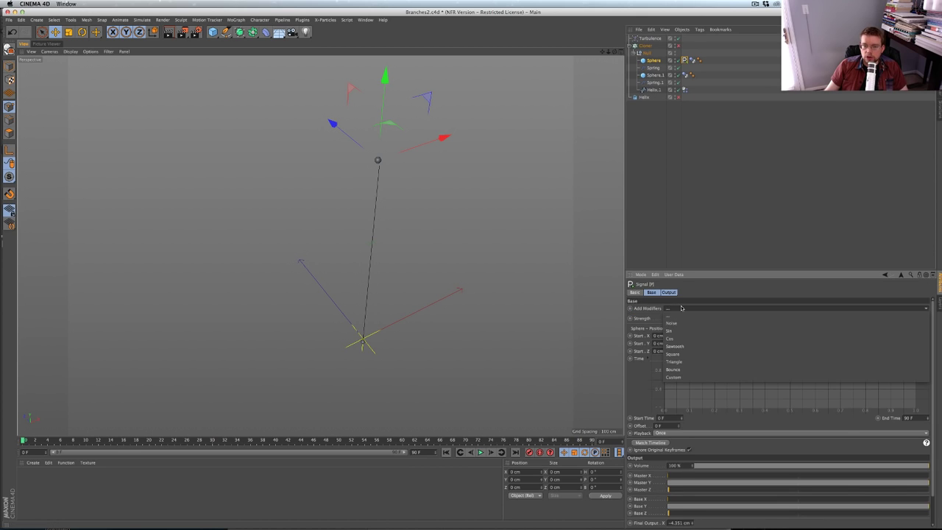
left_click(669, 292)
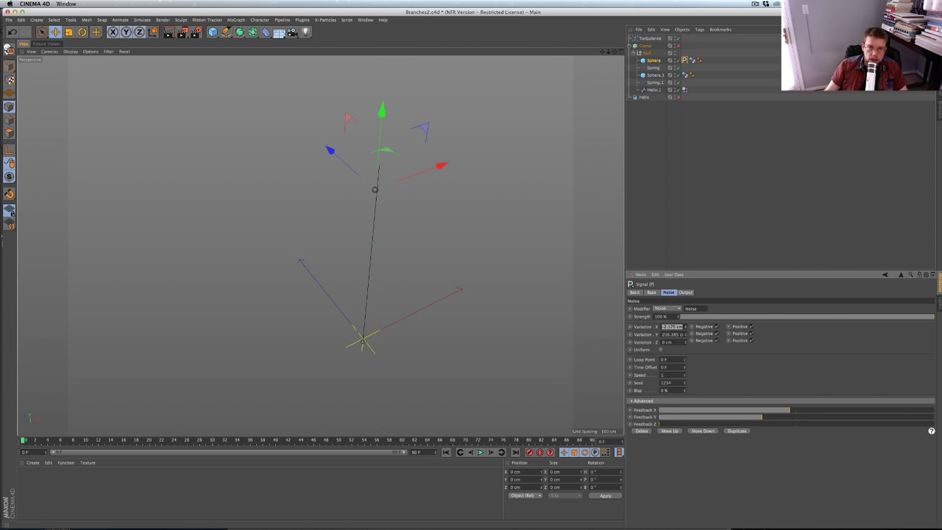
left_click(213, 33)
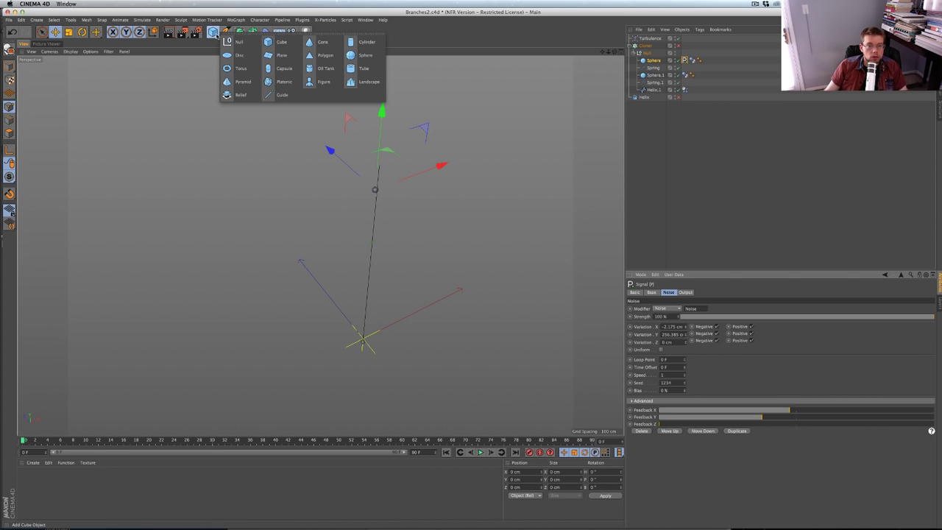
left_click(280, 42)
key("super+z")
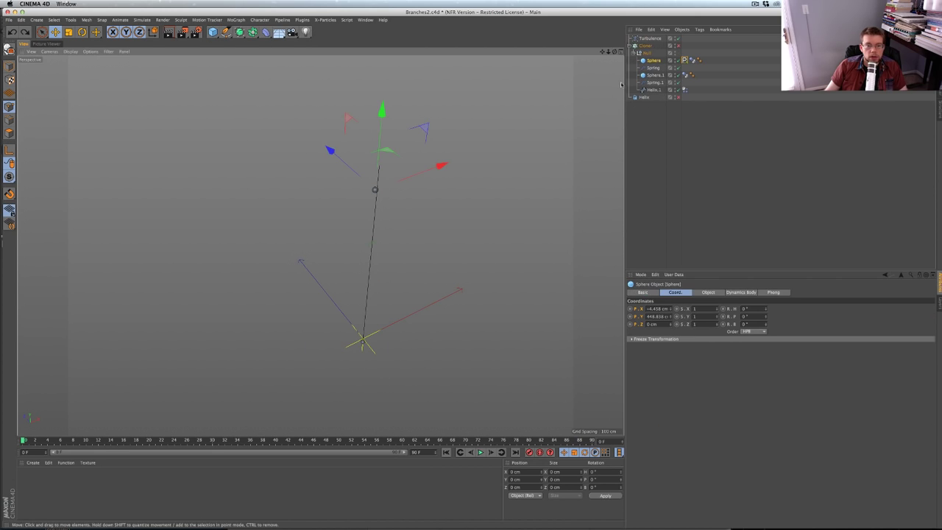
Set the Signal noise variation to 111 cm on X, Y and Z, and its speed to 0.3
left_click(685, 60)
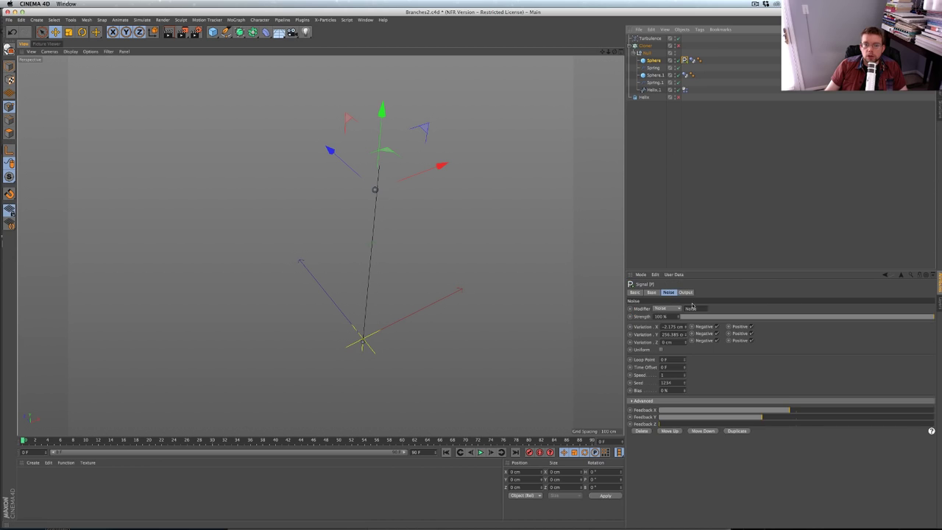
double_click(670, 327)
type("111")
key("Tab")
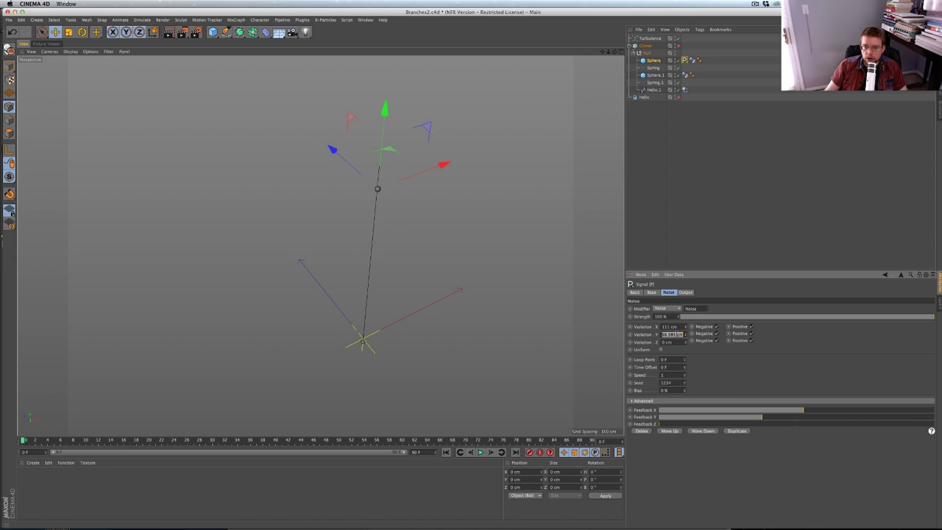
key("Tab")
type("111")
key("Return")
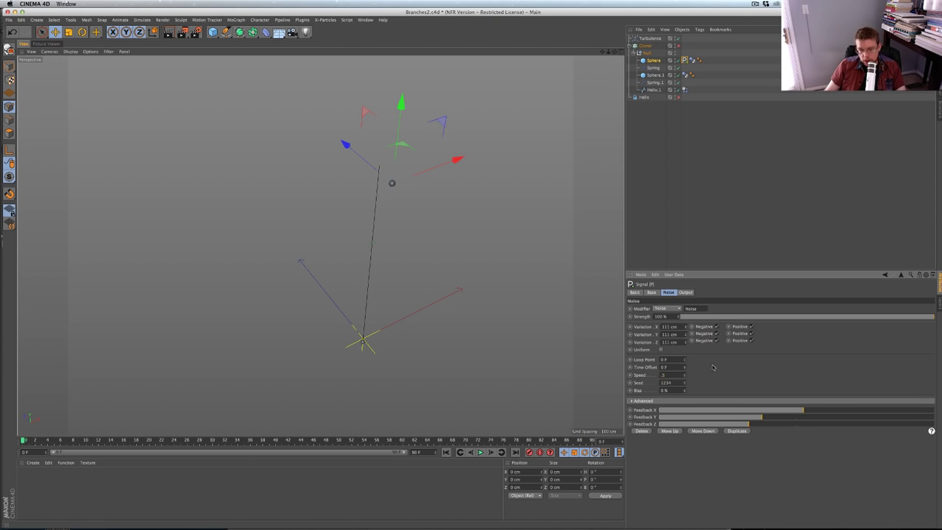
key("Return")
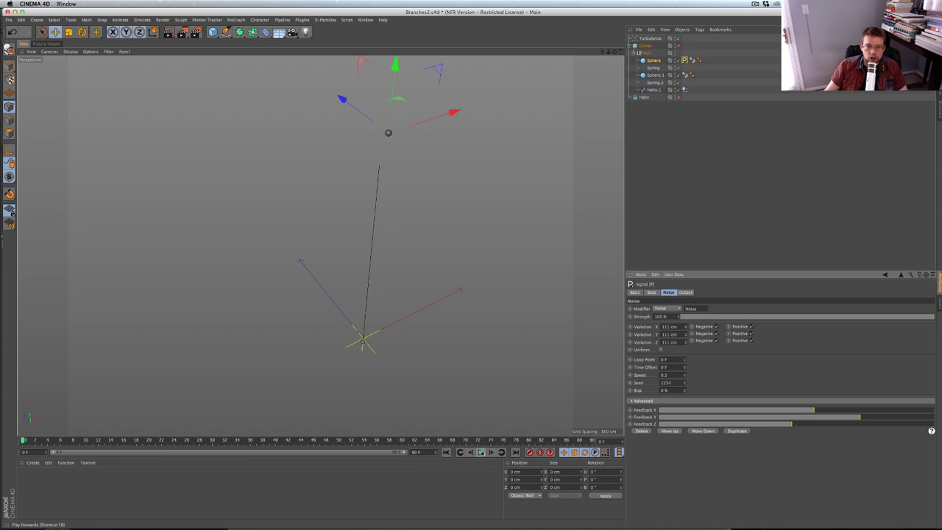
Play the simulation and try the noise bias at 45% and at 25%
left_click(481, 452)
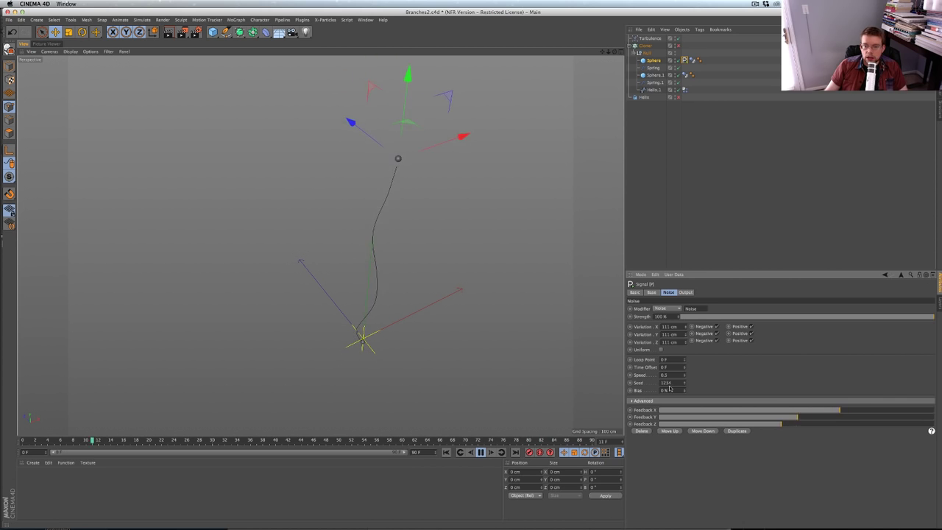
left_click_drag(669, 389, 655, 387)
type("45")
key("Return")
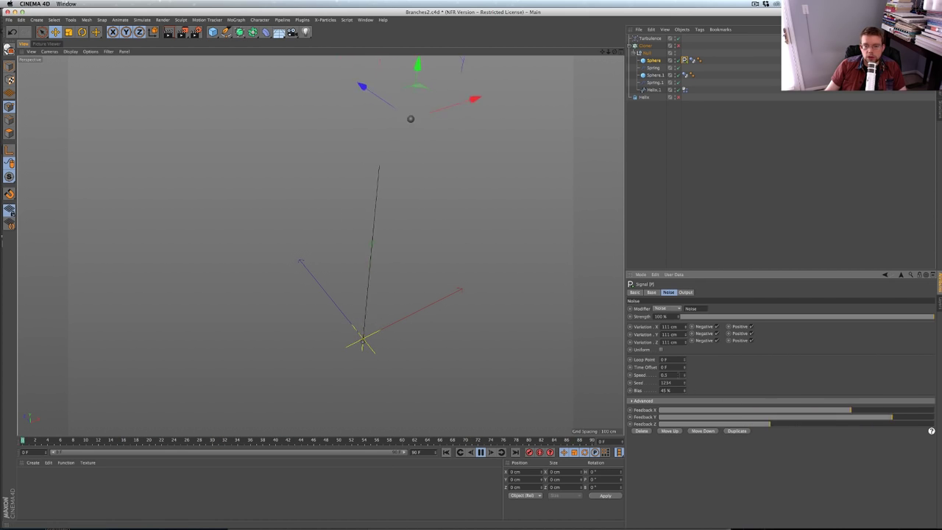
double_click(674, 390)
type("25")
key("Return")
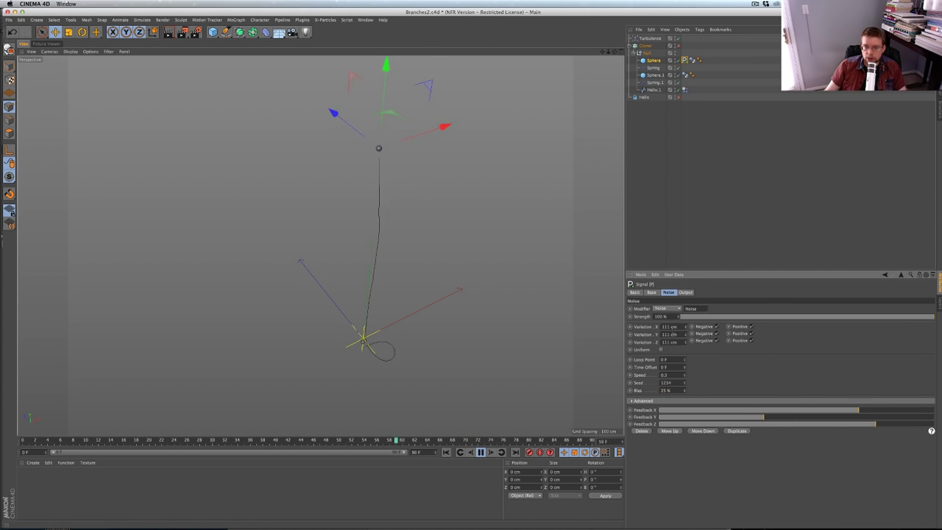
Increase the noise variation to 222 cm on the X, Y and Z axes
double_click(677, 326)
type("222")
key("Tab")
type("222")
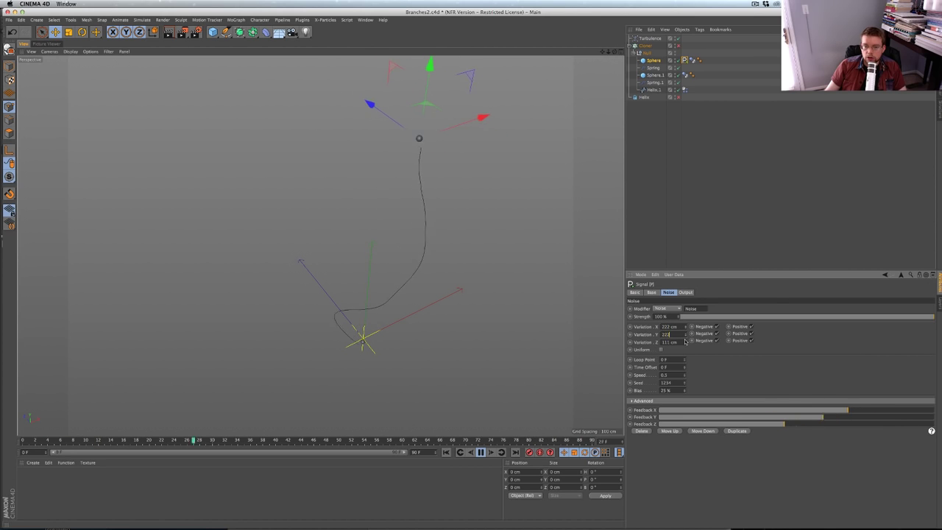
key("Tab")
type("222")
key("Return")
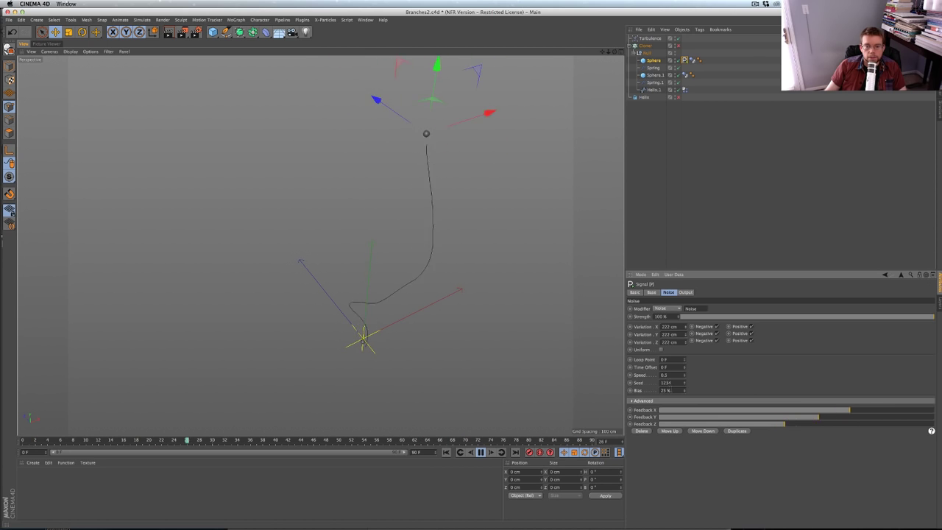
Set the noise bias to 5%, and stop and rewind the playback
double_click(674, 389)
type("5")
key("Return")
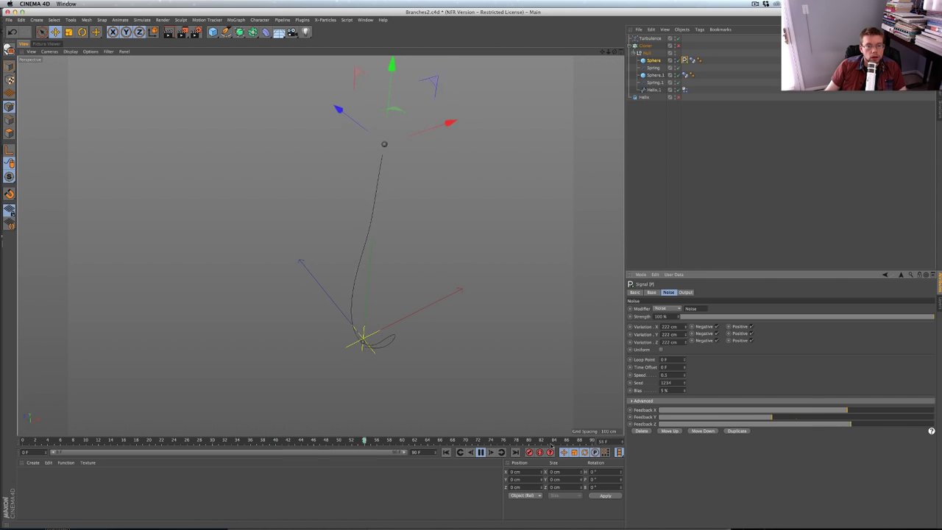
left_click(460, 452)
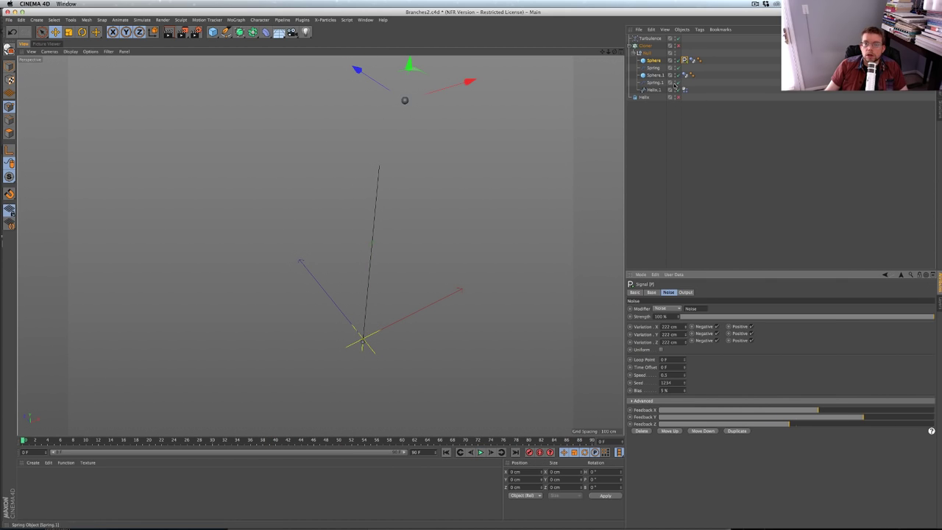
Copy the upper Sphere's Signal tag onto Sphere.1 and open the copied tag's settings
left_click_drag(685, 61, 704, 77, "ctrl")
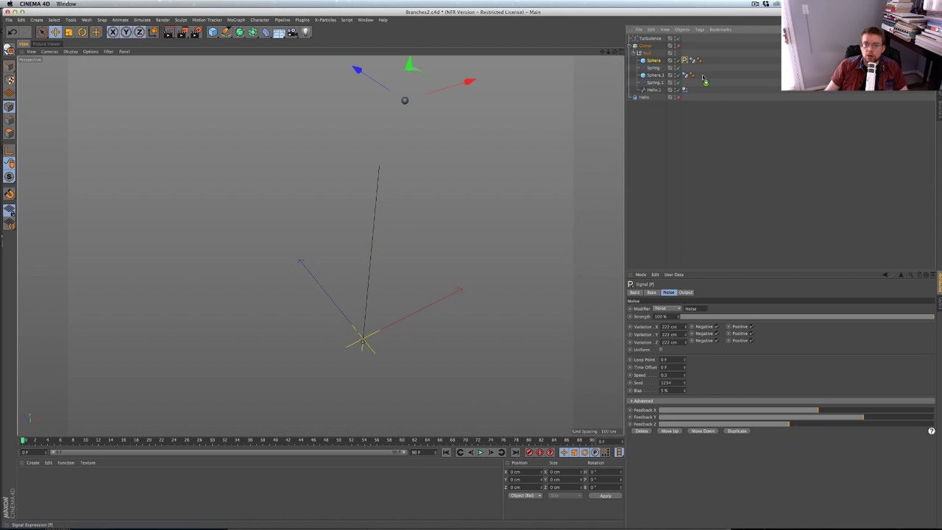
left_click(654, 76)
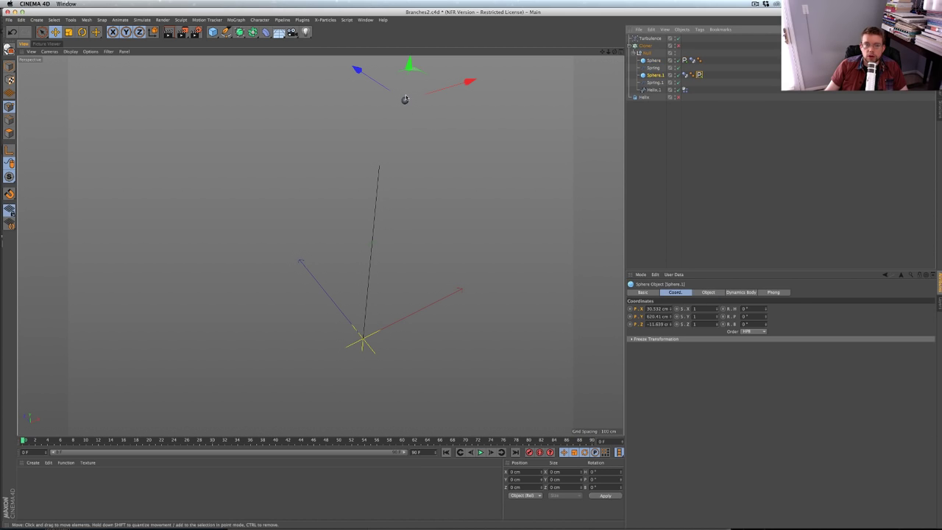
left_click(699, 75)
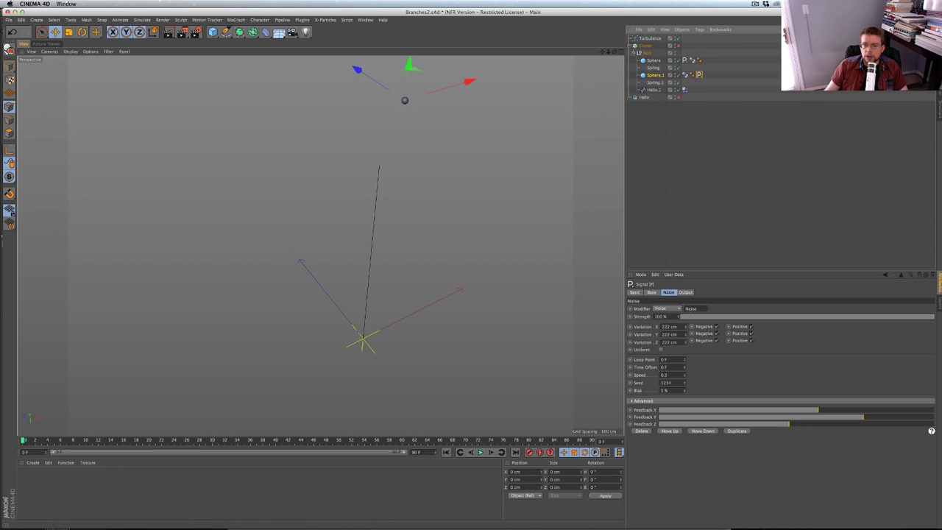
Lower Sphere.1's Signal End Y position to about -165 cm and change its noise seed to 1236
left_click(653, 293)
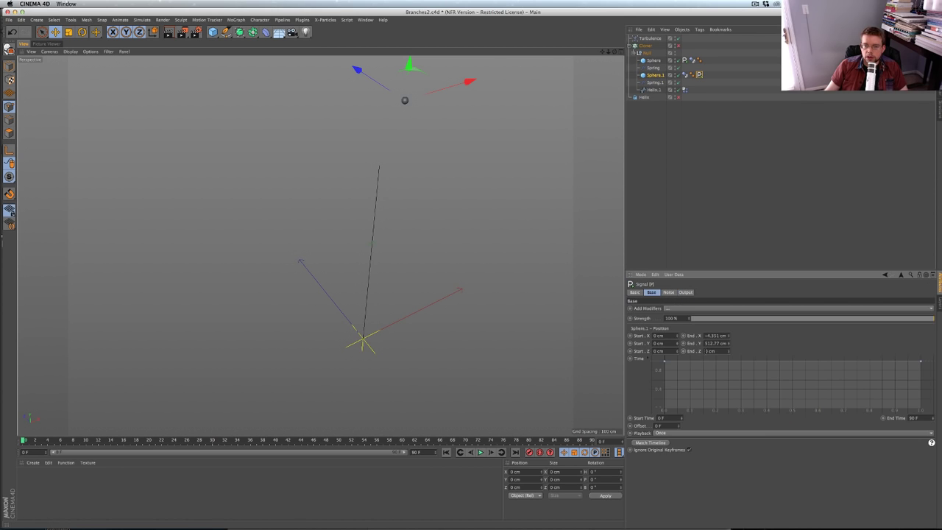
left_click_drag(730, 346, 727, 345)
left_click_drag(429, 270, 446, 231, "alt")
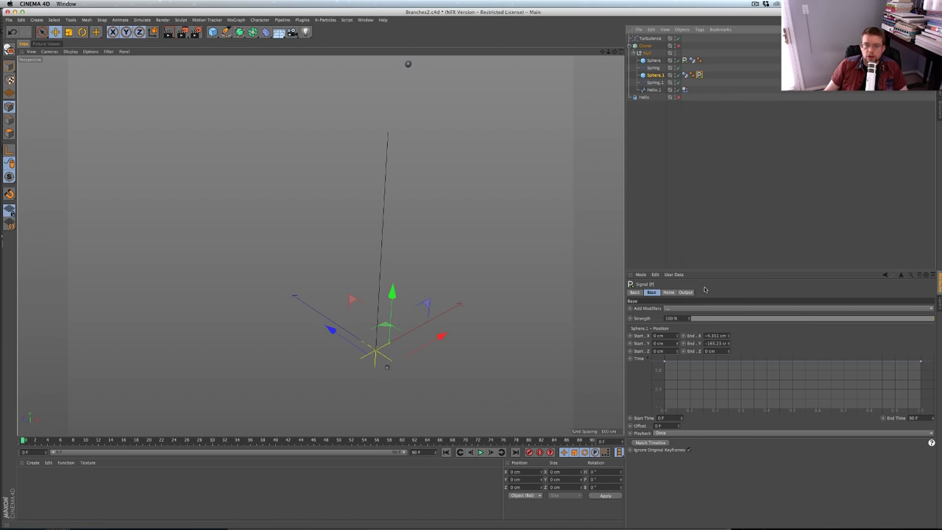
left_click(668, 292)
left_click_drag(685, 383, 686, 384)
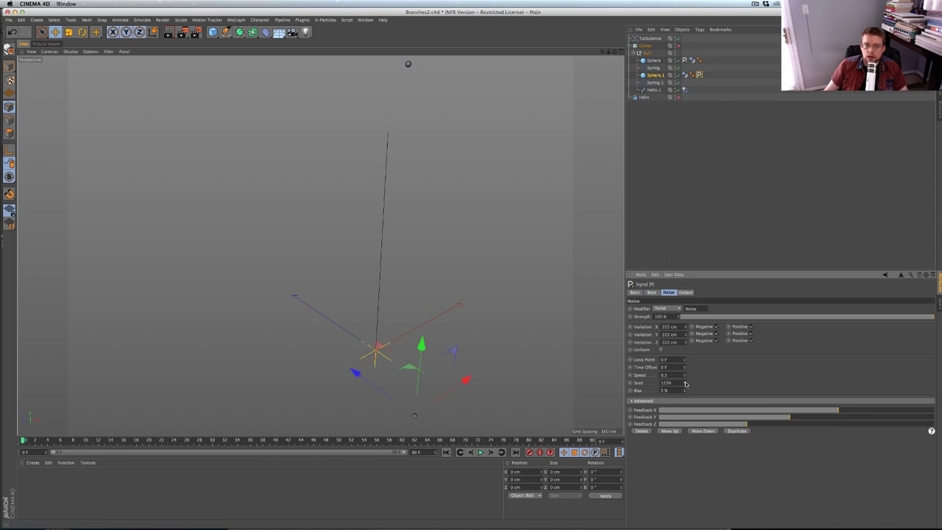
Adjust Sphere.1's Signal end position to about -43 cm in X, -88 cm in Y and 62 cm in Z
left_click(653, 292)
left_click_drag(729, 344, 729, 340)
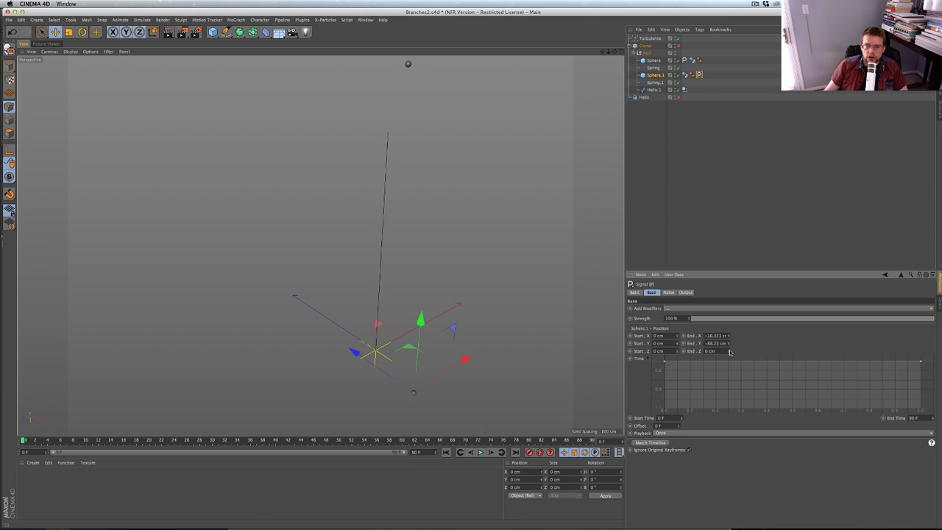
left_click_drag(730, 352, 747, 337)
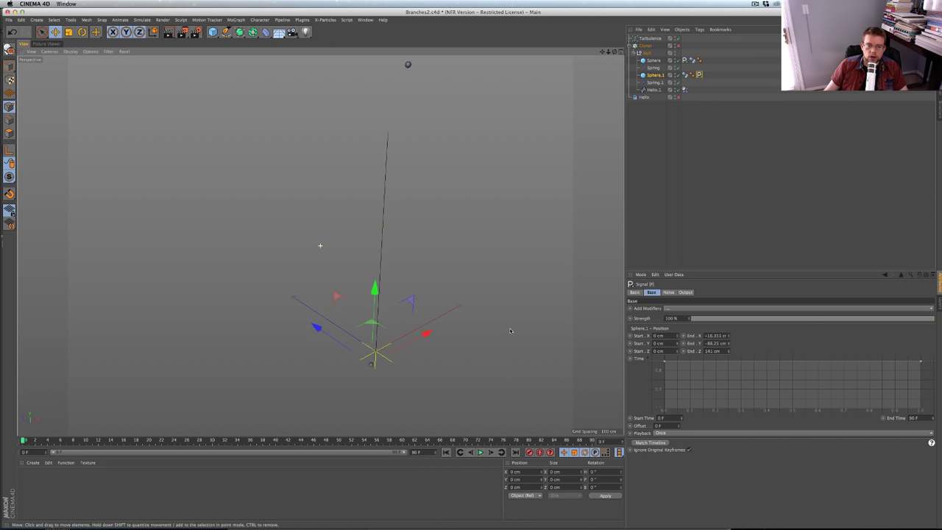
left_click_drag(511, 331, 604, 331, "alt")
left_click(730, 353)
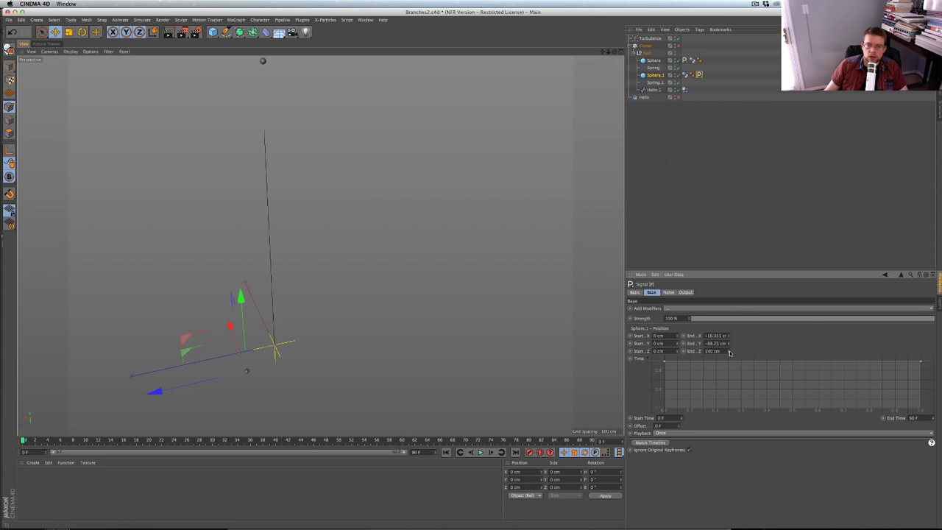
mouse_move(730, 353)
left_mouse_down()
mouse_move(719, 363)
mouse_move(734, 333)
mouse_move(727, 342)
left_mouse_up()
left_click_drag(474, 293, 453, 337, "alt")
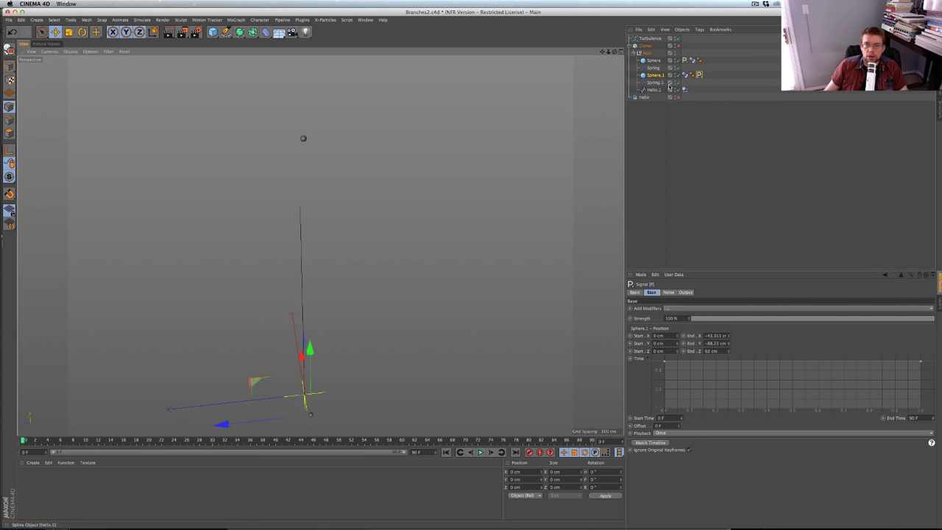
Lower the upper Sphere's Signal end position to the spline's tip, with End X at about -36 cm and End Z at 21 cm
left_click_drag(730, 344, 729, 356)
left_click_drag(553, 294, 486, 284, "alt")
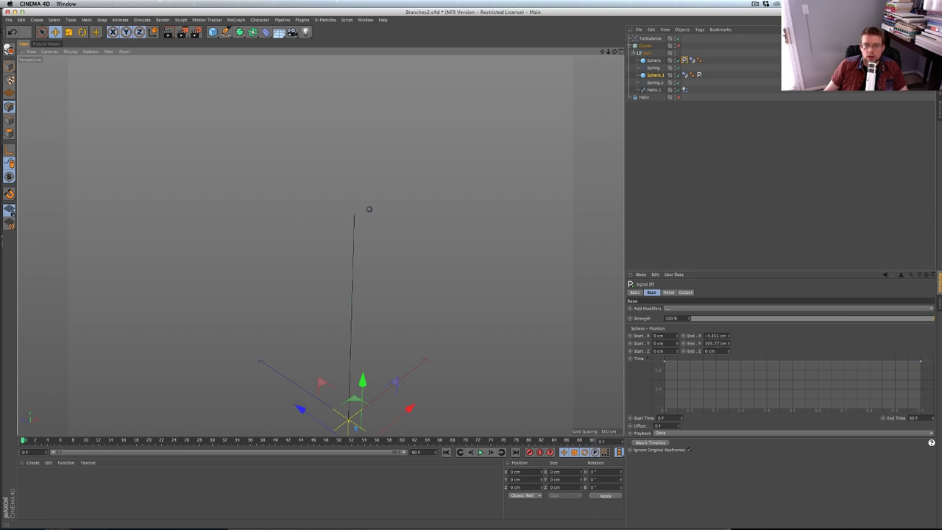
left_click_drag(728, 353, 728, 337)
left_click_drag(595, 309, 685, 312)
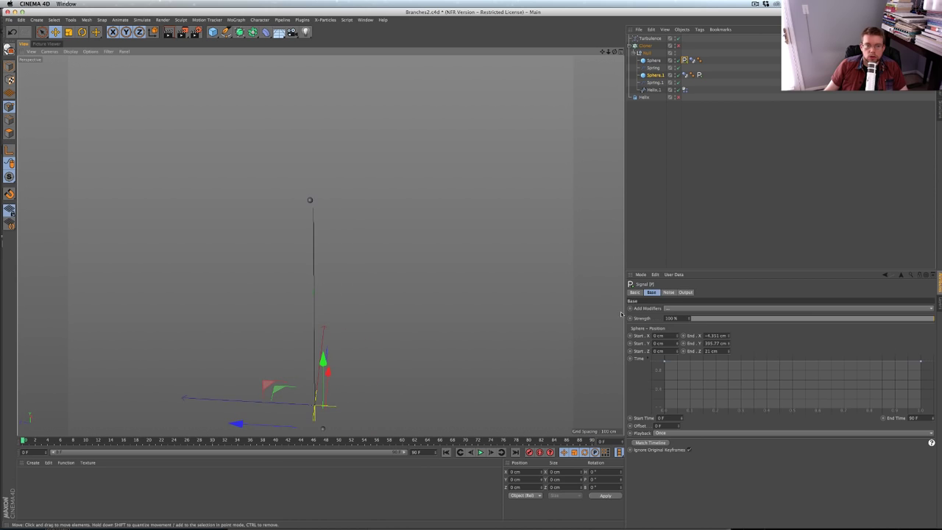
left_click_drag(728, 336, 729, 328)
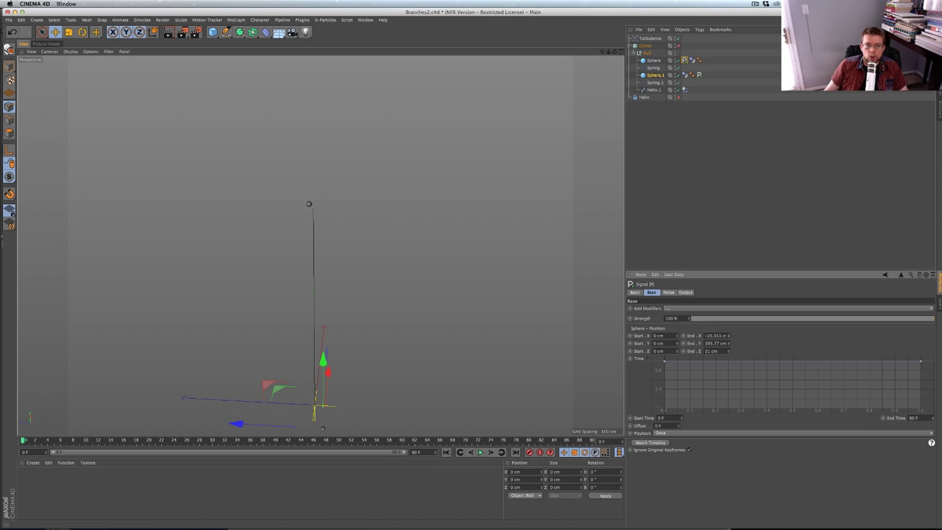
left_click_drag(320, 243, 471, 181, "alt")
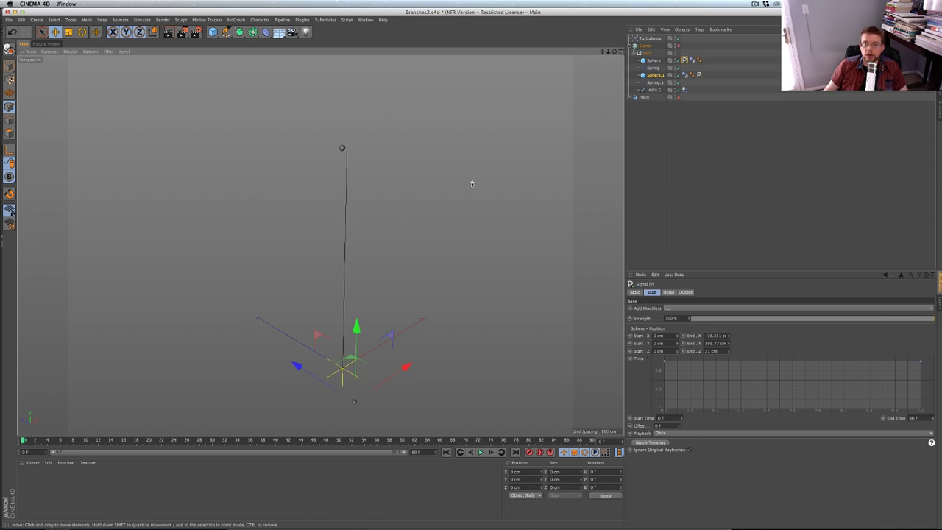
Inspect the object properties of Spring and Spring.1 together
left_click(654, 82)
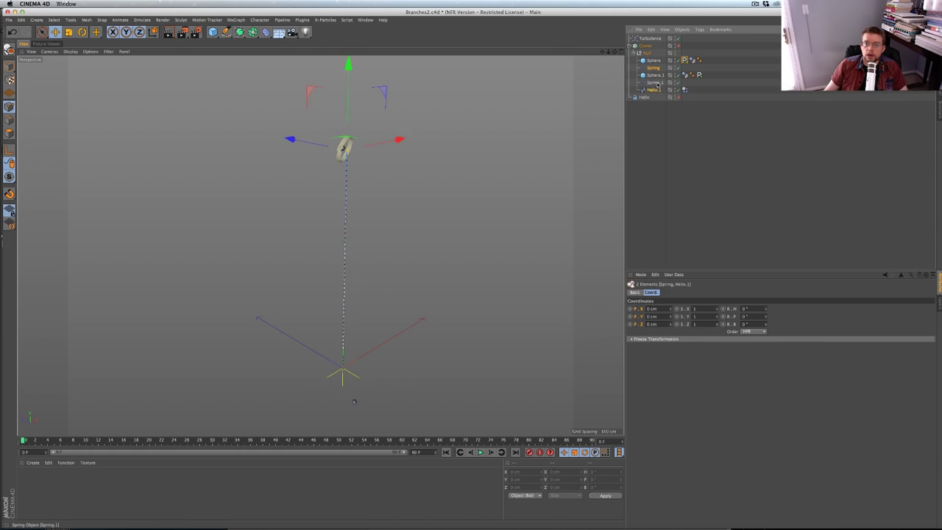
left_click(656, 67, "shift")
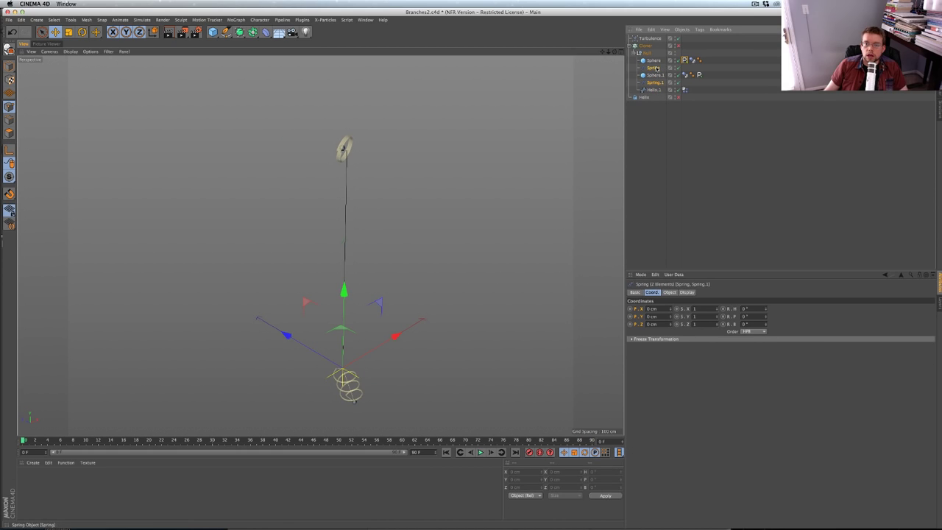
left_click(670, 292)
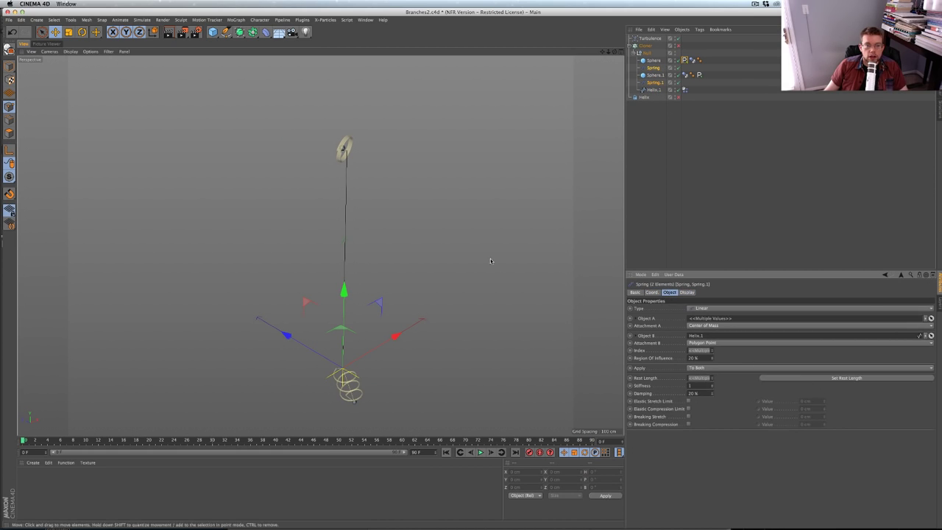
Play the simulation of the single spline and its two spheres to check their motion
mouse_move(456, 247)
left_mouse_down("alt")
mouse_move(480, 237)
mouse_move(452, 239)
left_mouse_up("alt")
middle_click_drag(453, 238, 451, 207, "alt")
right_click_drag(451, 207, 446, 249, "alt")
left_click(660, 171)
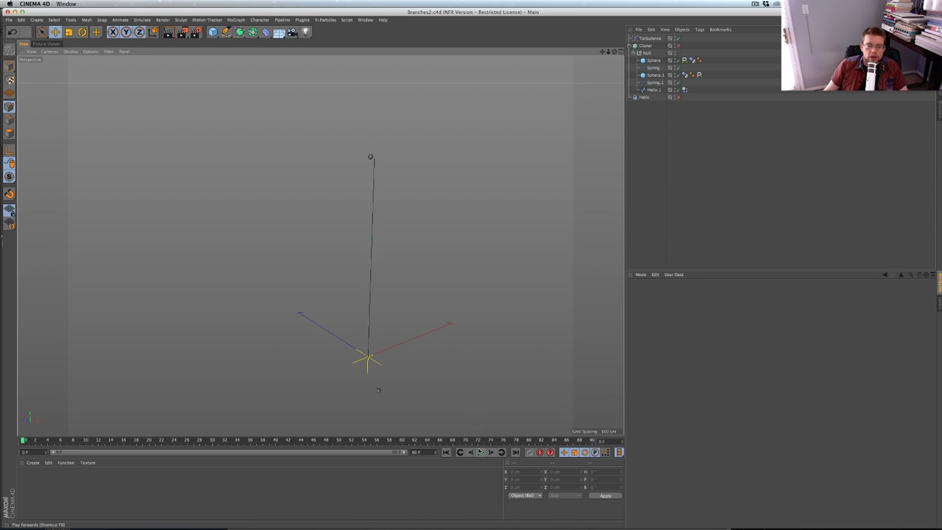
left_click(480, 452)
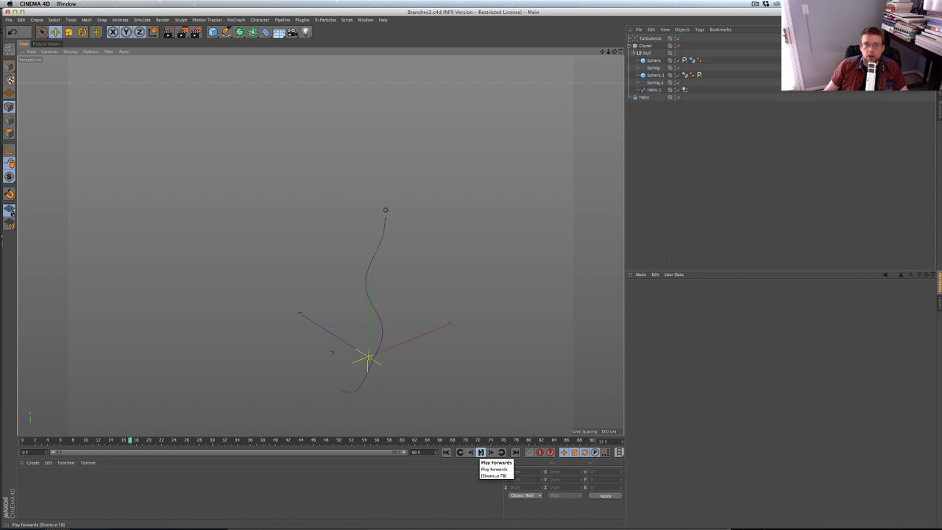
left_click(481, 452)
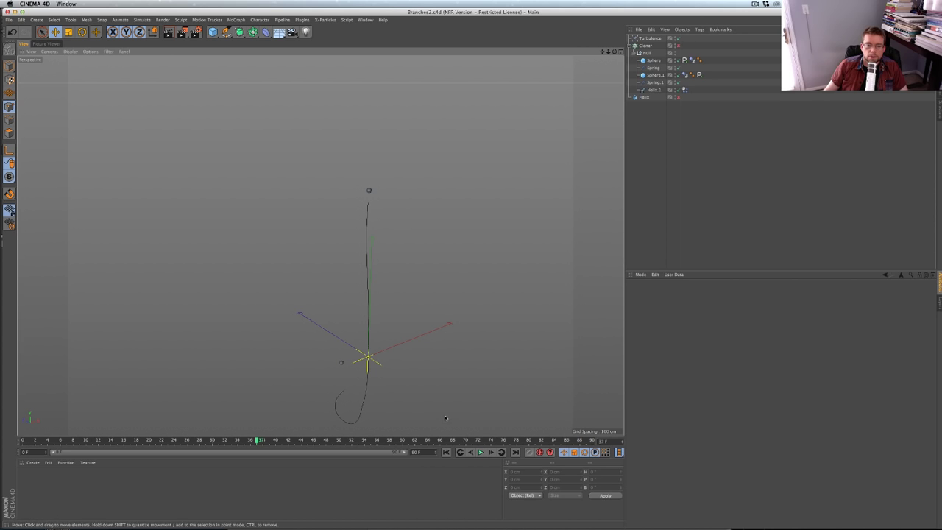
Enable the Cloner and replay the cloned simulation from the first frame
key("shift+f")
left_click(678, 47)
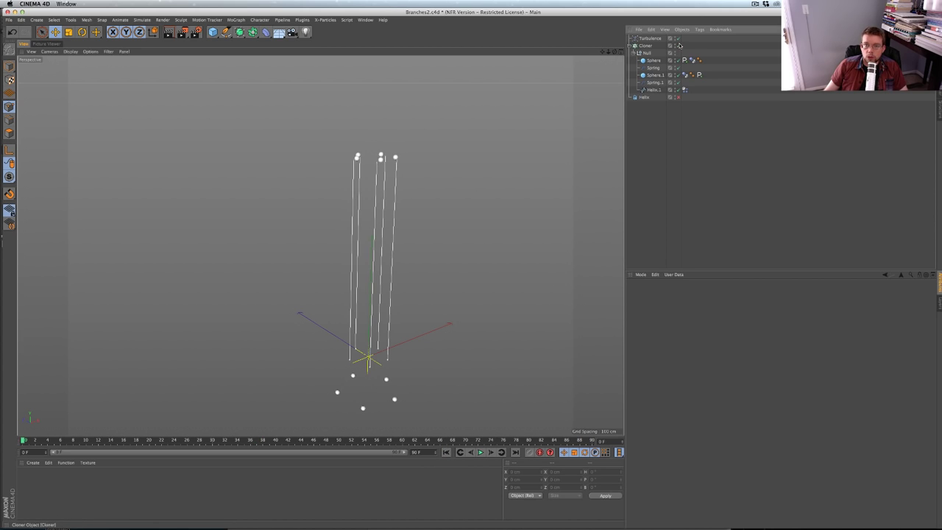
left_click(481, 451)
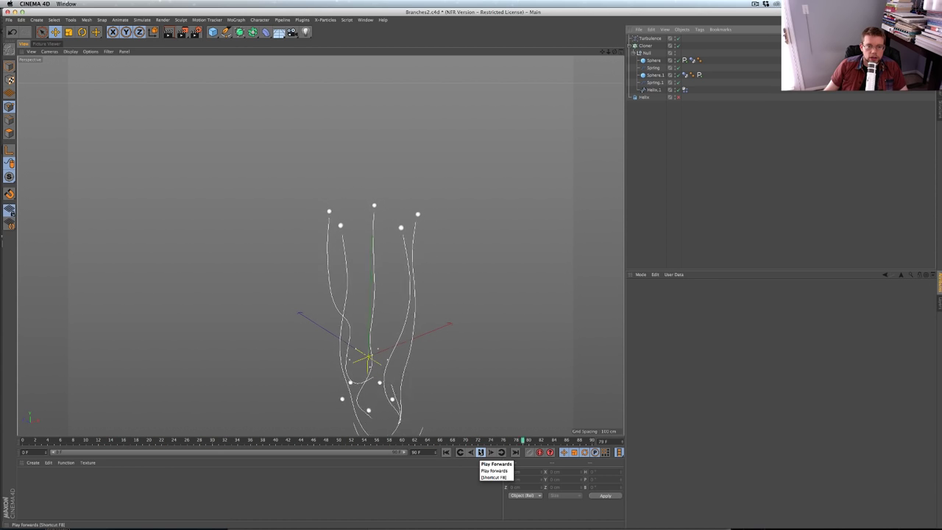
left_click(481, 452)
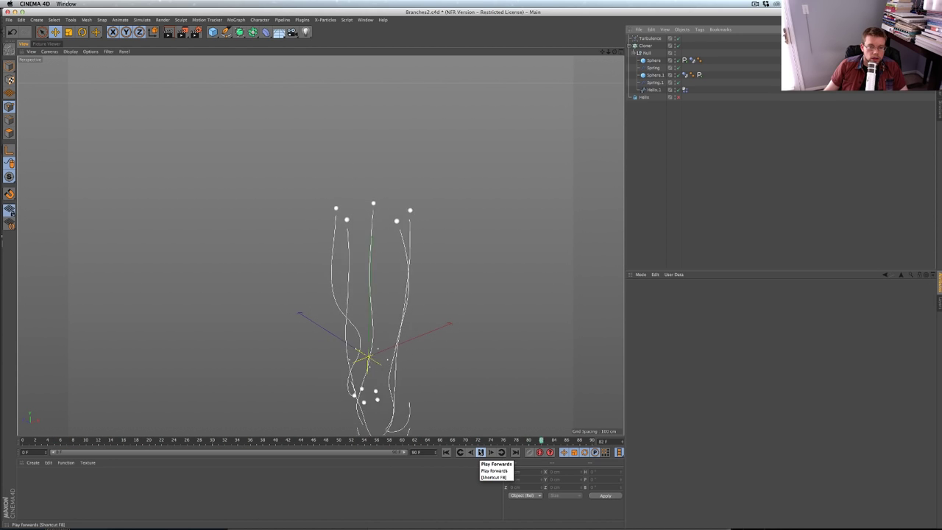
Set the Cloner's Transform heading rotation (R.H) to 211° and stop playback to inspect the clones from several angles
left_click(646, 45)
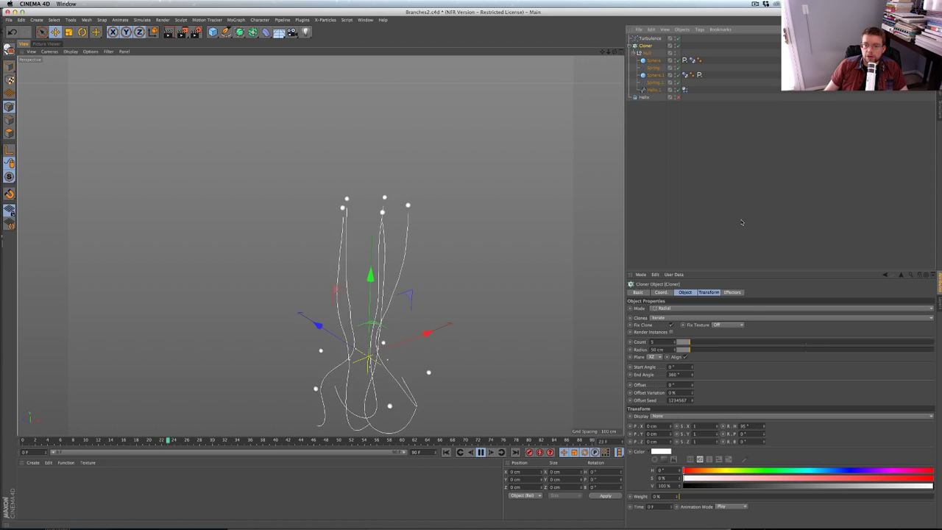
left_click(708, 292)
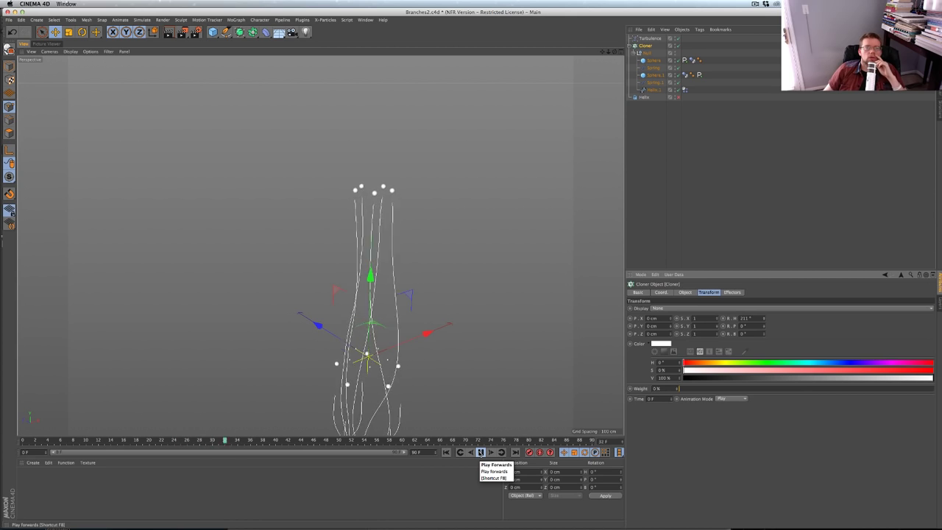
left_click(480, 453)
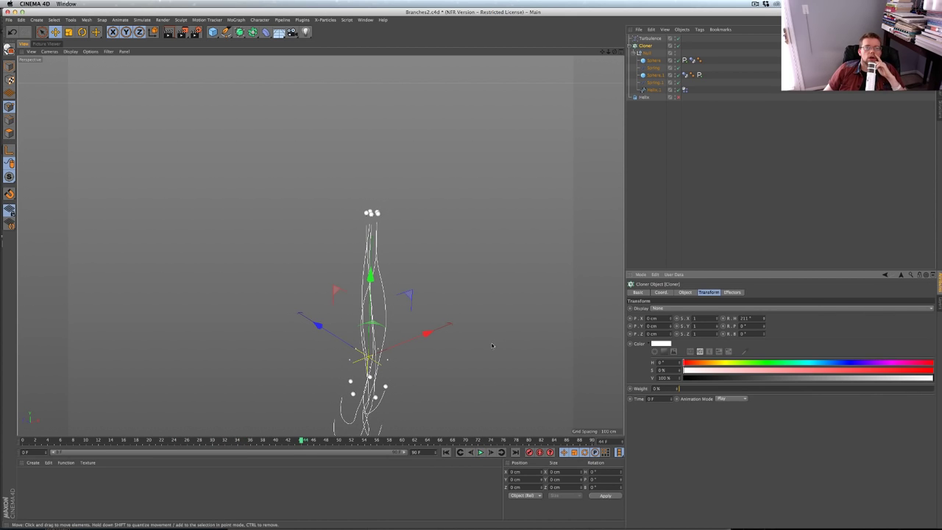
left_click_drag(434, 309, 422, 199, "alt")
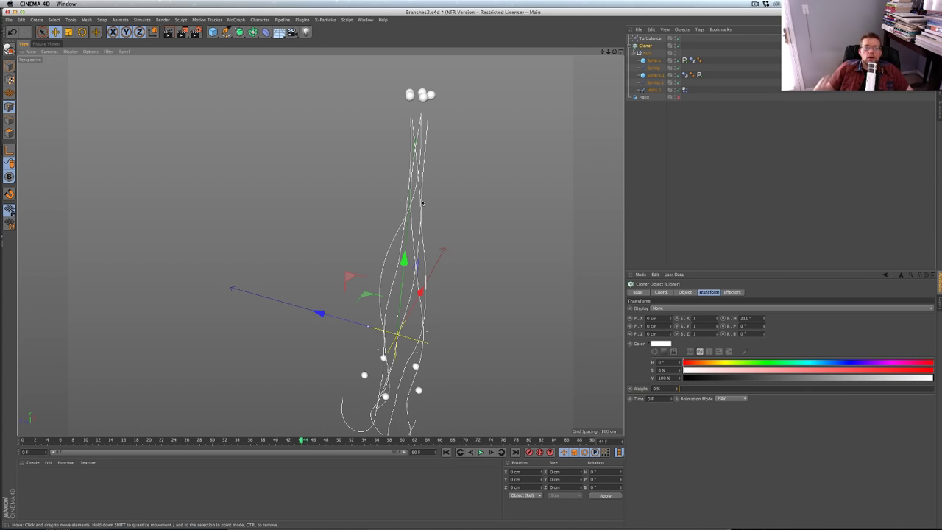
left_click_drag(422, 202, 403, 219, "alt")
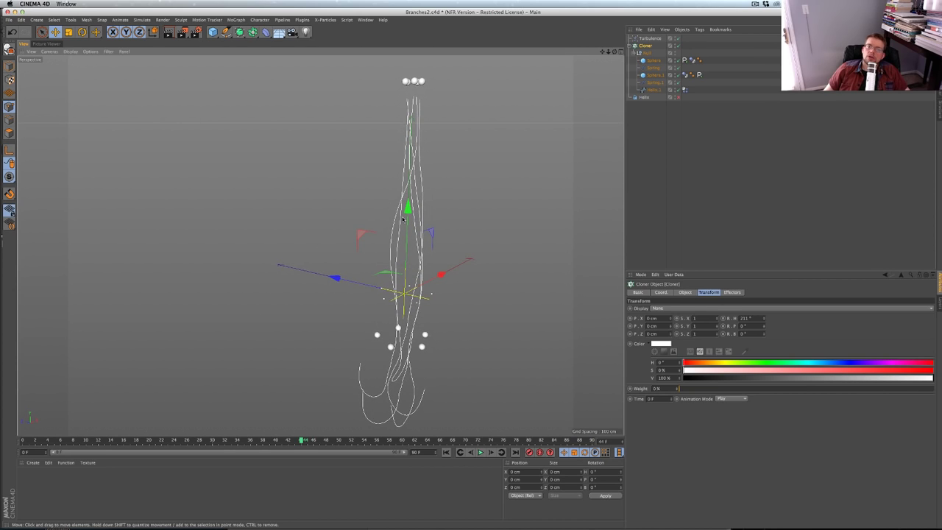
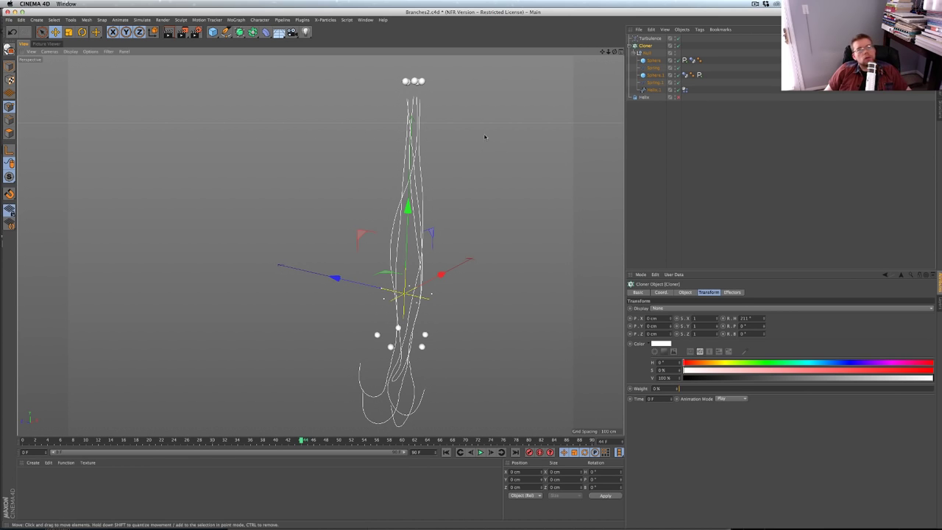
Enable the original Helix spline and disable the Cloner to work on the single spline setup
left_click(226, 32)
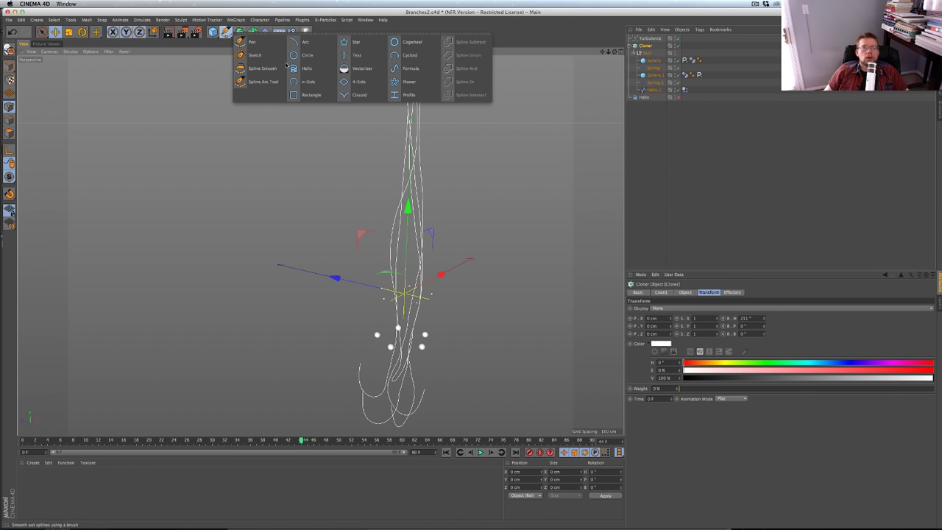
left_click(676, 99)
left_click(644, 98)
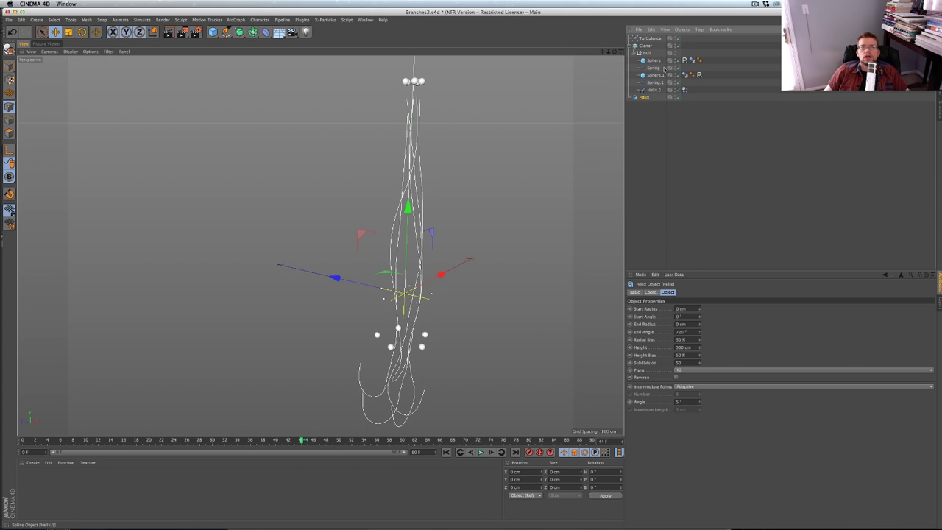
left_click(677, 46)
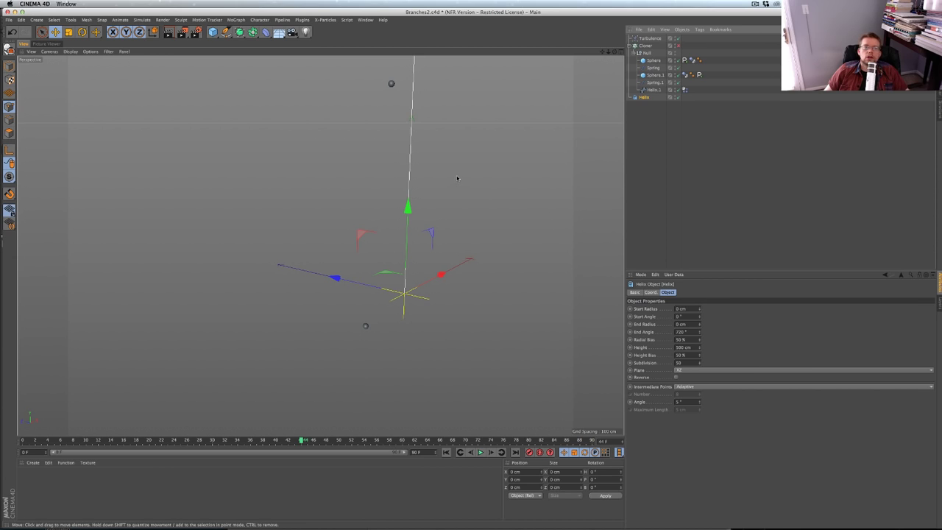
middle_click_drag(458, 178, 456, 231, "alt")
scroll(458, 229, "down", 3)
left_click(653, 90)
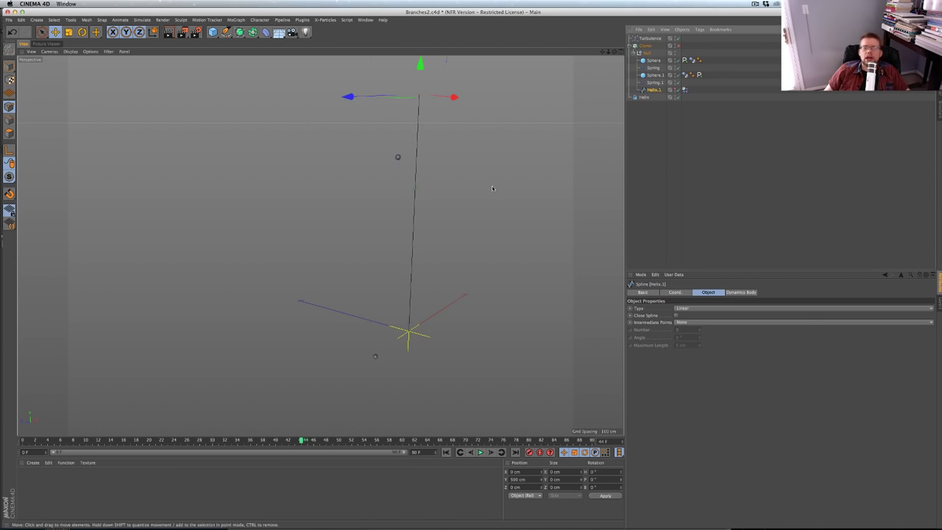
left_click(643, 134)
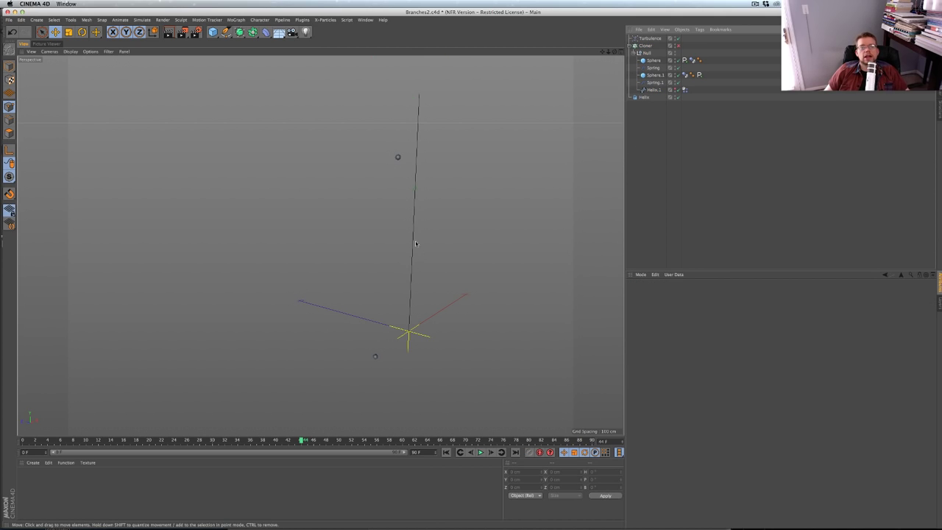
middle_click_drag(416, 243, 400, 268, "alt")
scroll(407, 259, "down", 2)
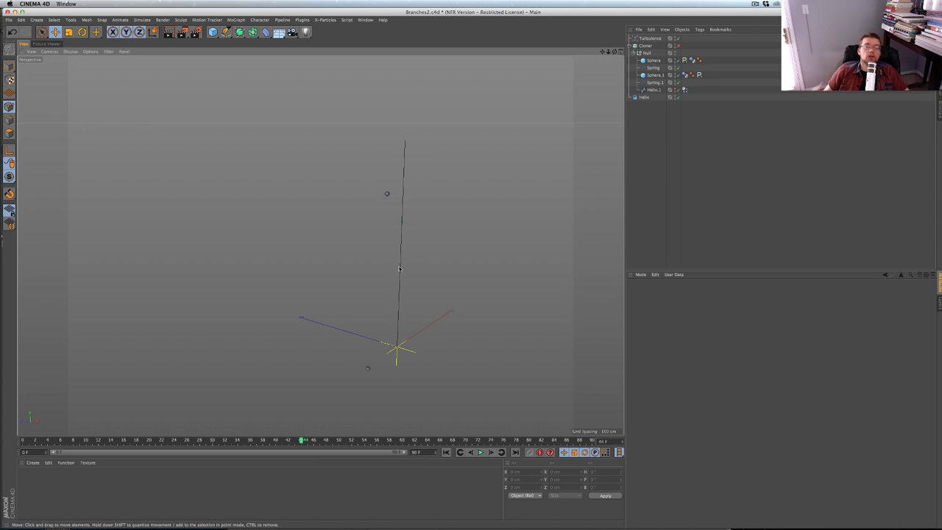
Add a Spline Wrap deformer and make it a child of the original Helix
left_click(646, 98)
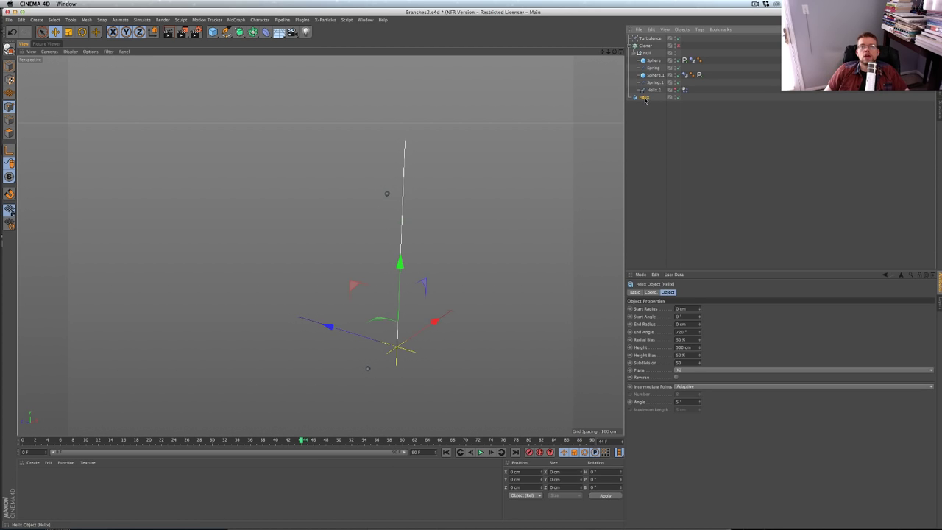
left_click(265, 33)
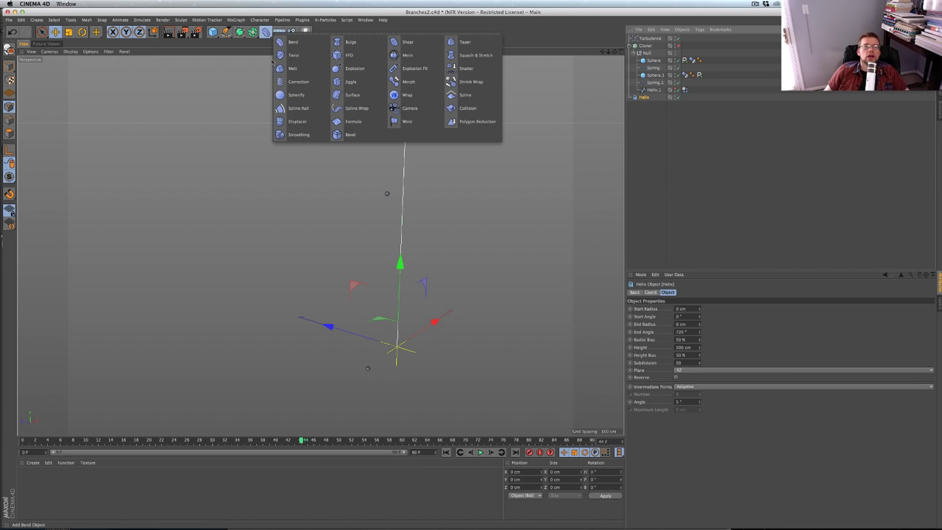
left_click(356, 108)
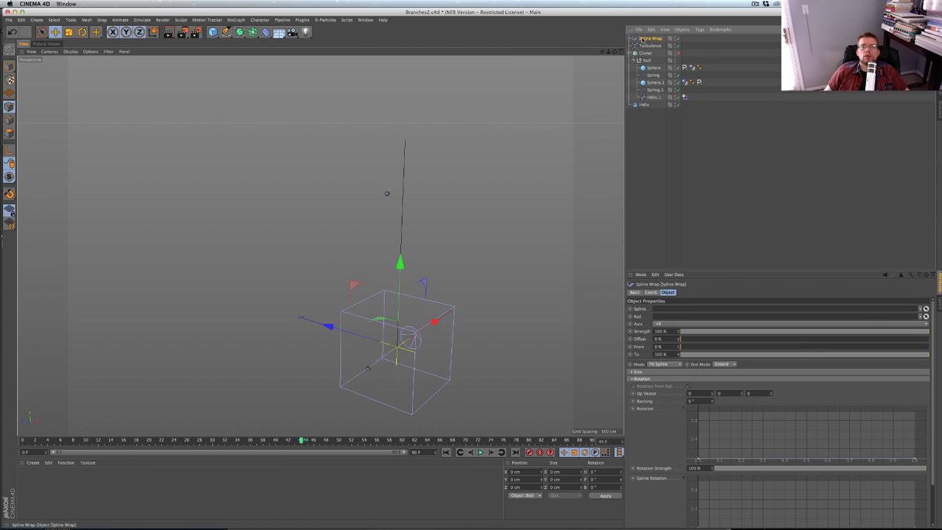
left_click_drag(652, 108, 647, 106)
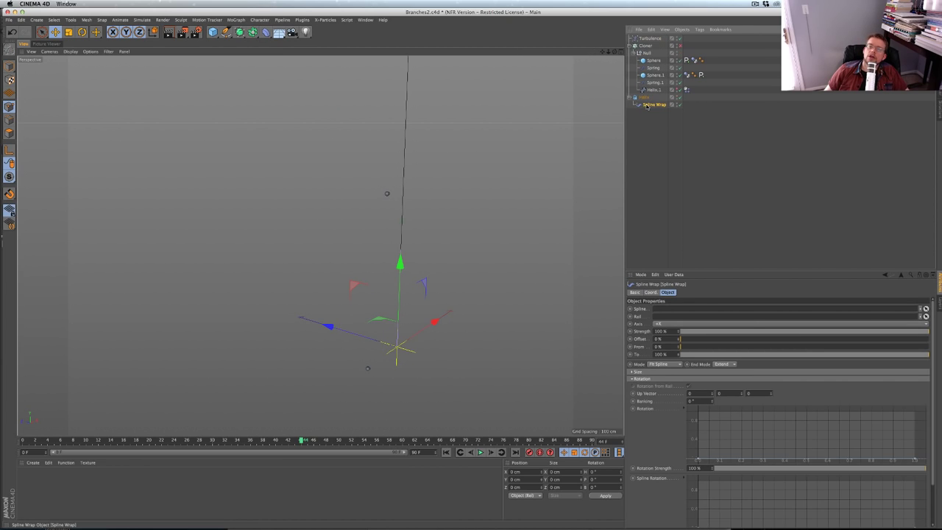
Set the Spline Wrap's axis to +Y and assign Helix.1 as its spline
left_click(676, 324)
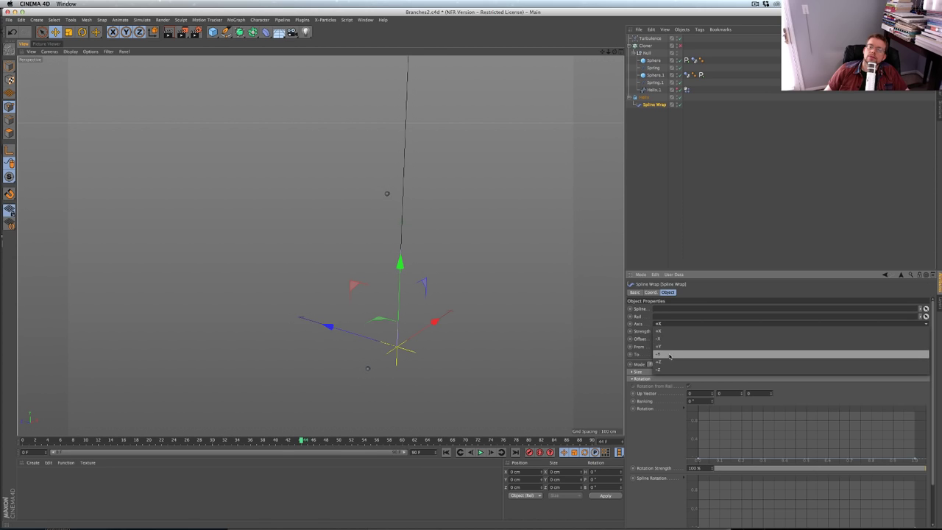
left_click(670, 346)
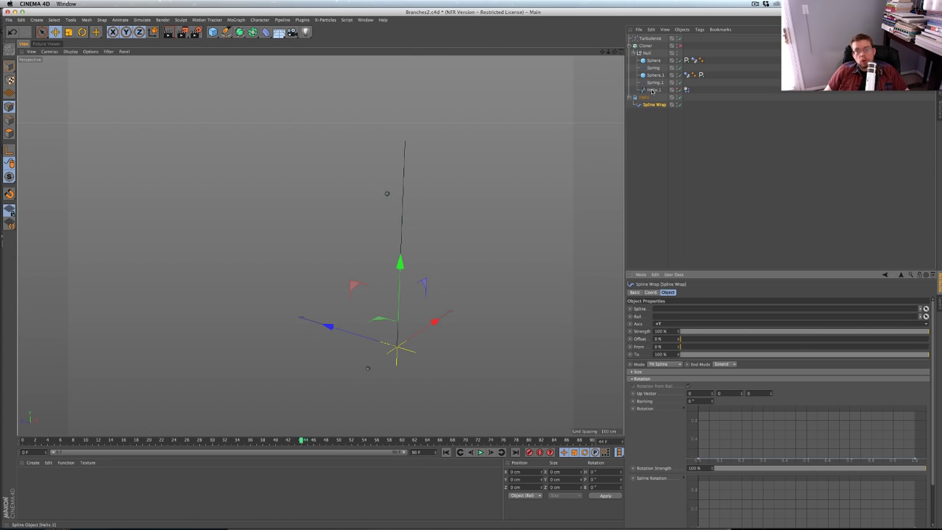
left_click_drag(652, 90, 667, 310)
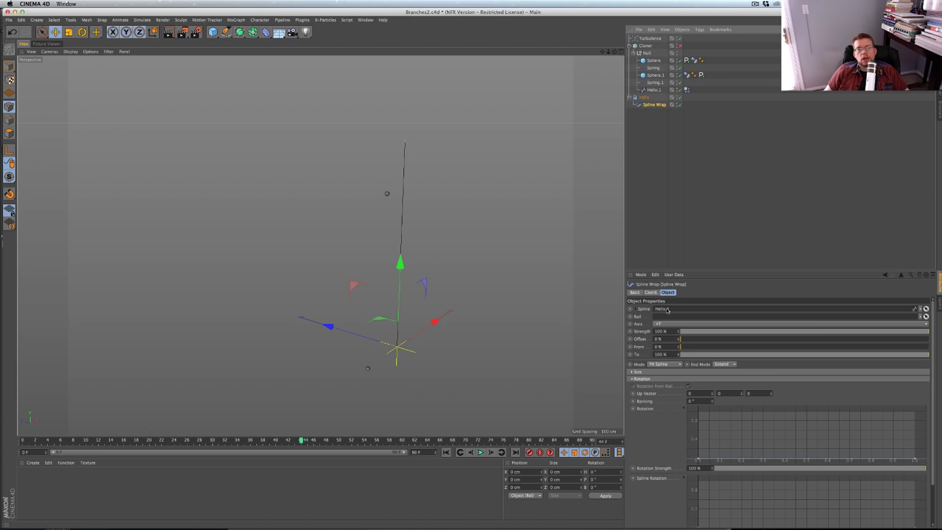
left_click(694, 106)
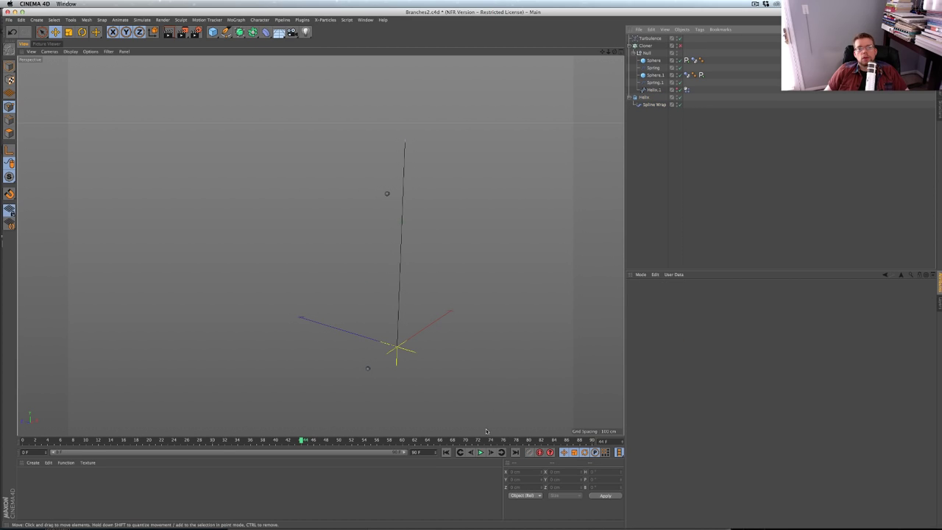
Play the animation from the first frame to check that the Helix follows the simulated spline
left_click(448, 452)
left_click(480, 452)
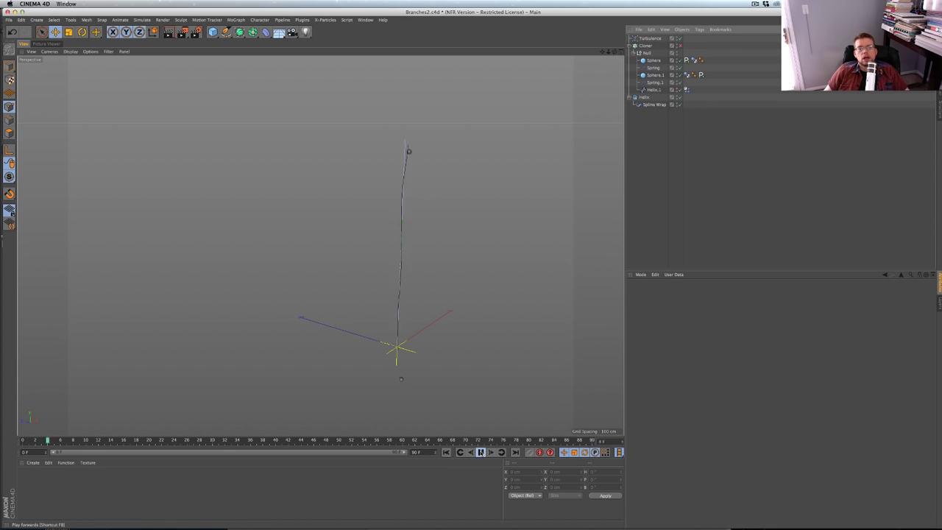
left_click(416, 262)
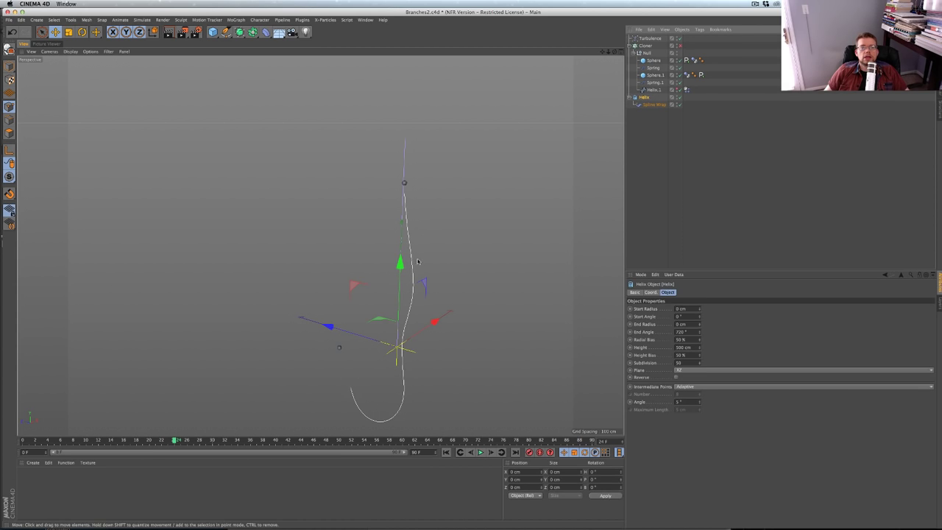
Add a Signal tag to the Spline Wrap and lower the deformer's To value to 1%
left_click(654, 105)
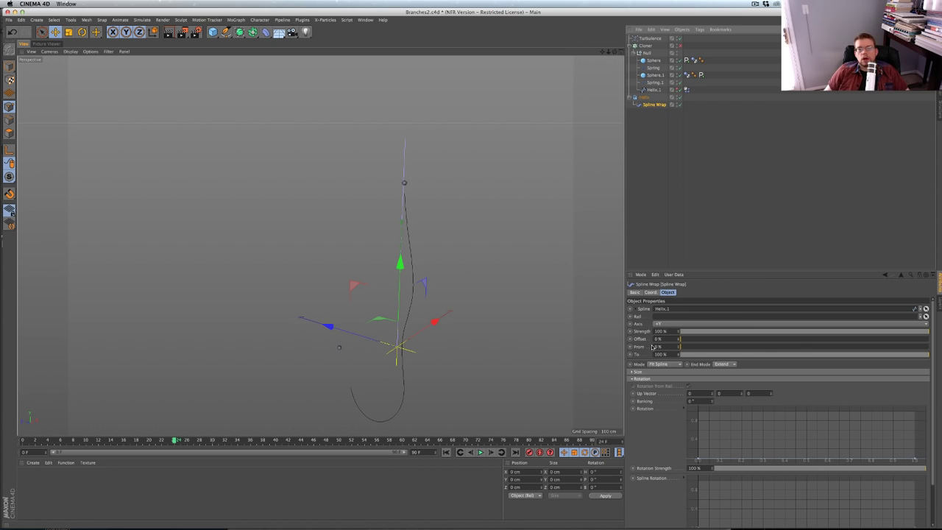
right_click(648, 108)
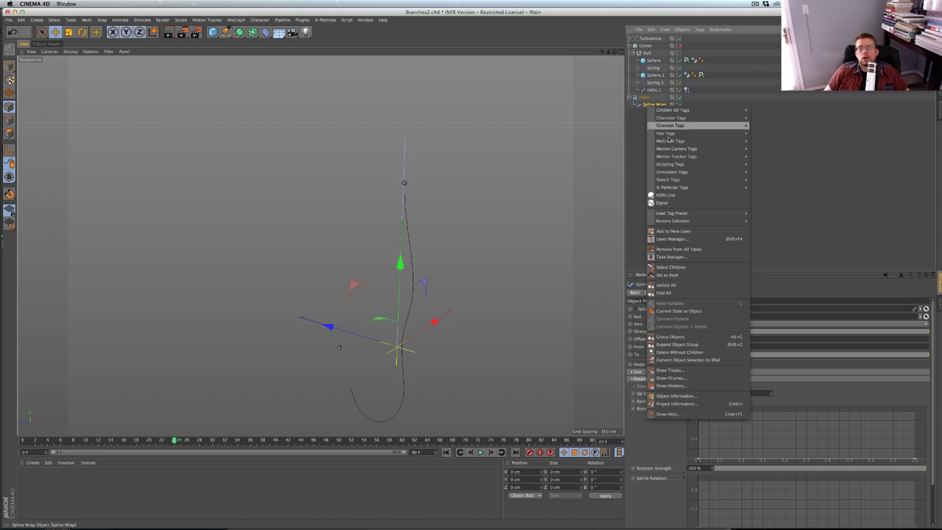
left_click(672, 198)
left_click(655, 105)
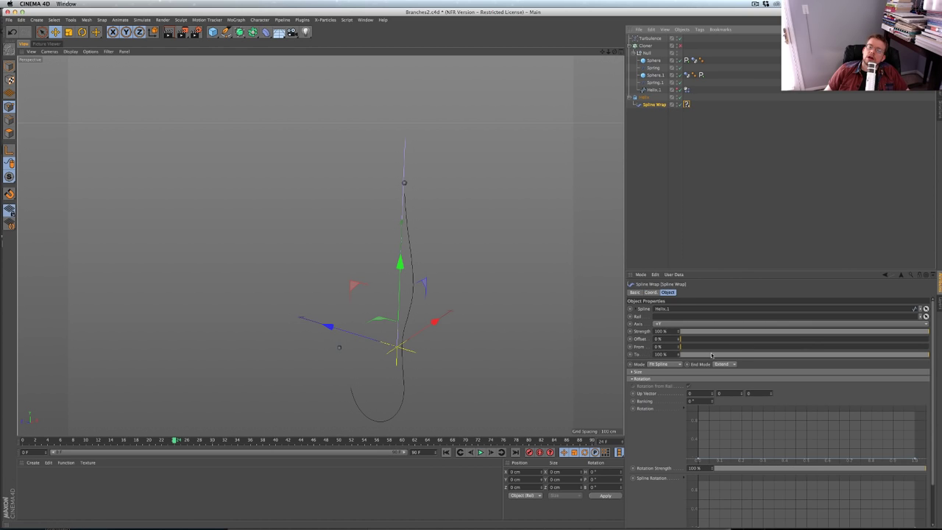
left_click_drag(712, 356, 683, 355)
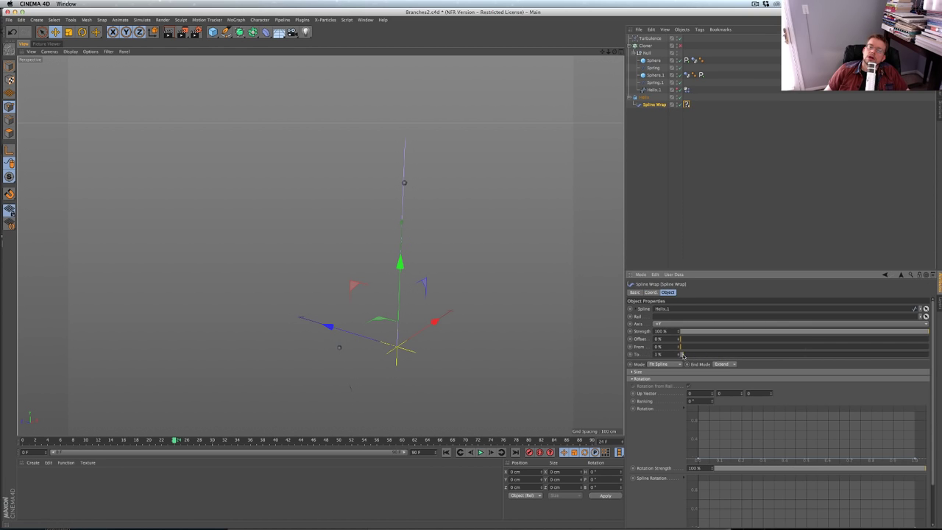
Set the End value to 100% in the Spline Wrap's Signal tag
left_click(686, 105)
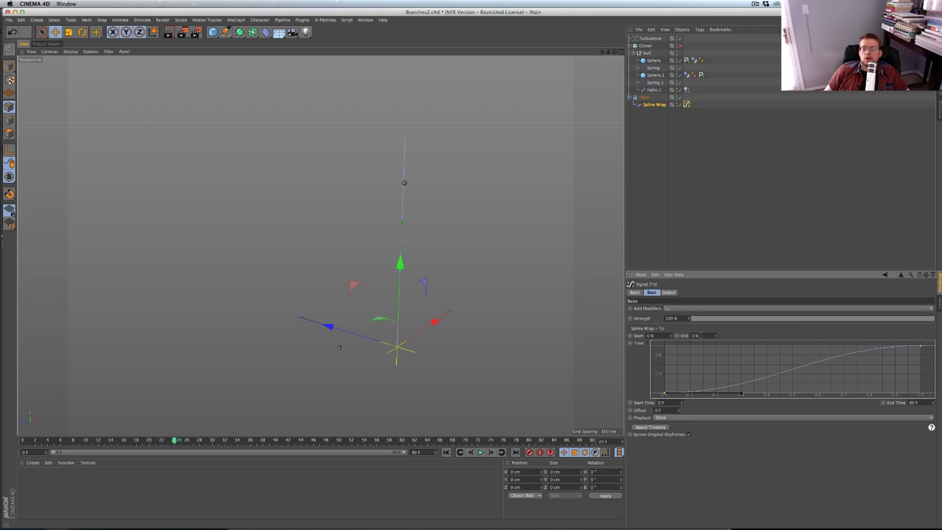
left_click_drag(701, 336, 685, 338)
type("10")
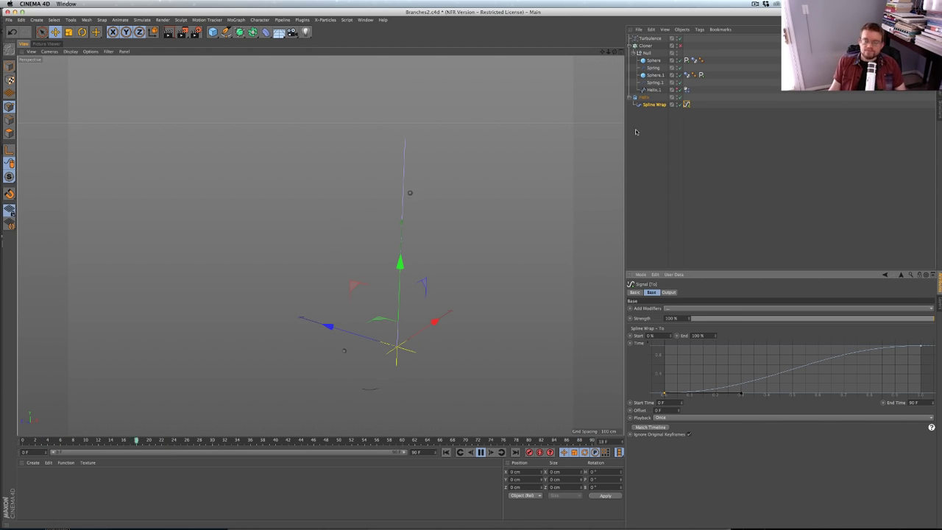
Try placing the Helix inside the cloned Null with the Cloner enabled to test the growth on every clone
left_click(645, 97)
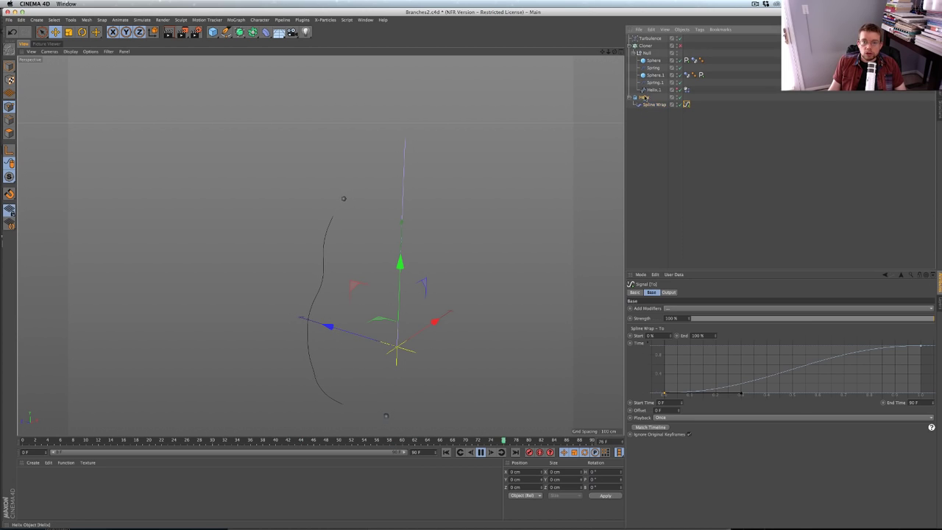
left_click(653, 96)
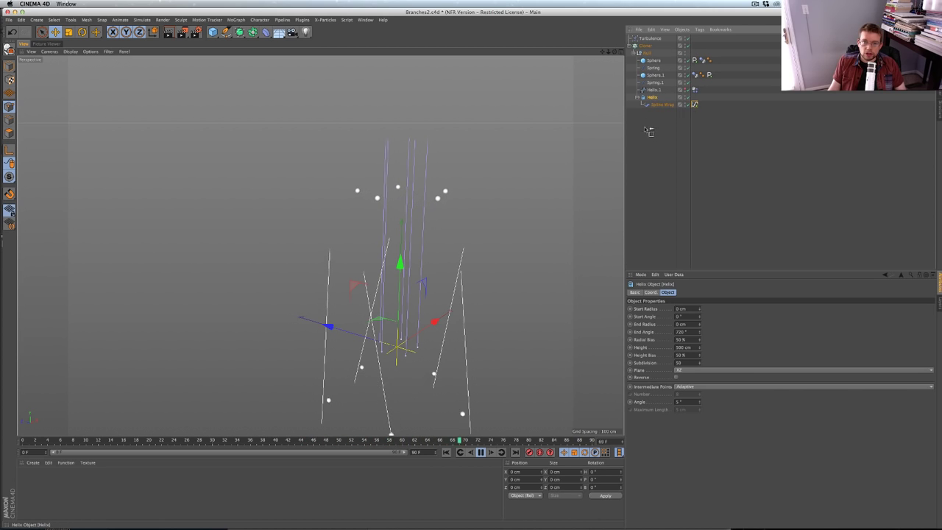
left_click(680, 46)
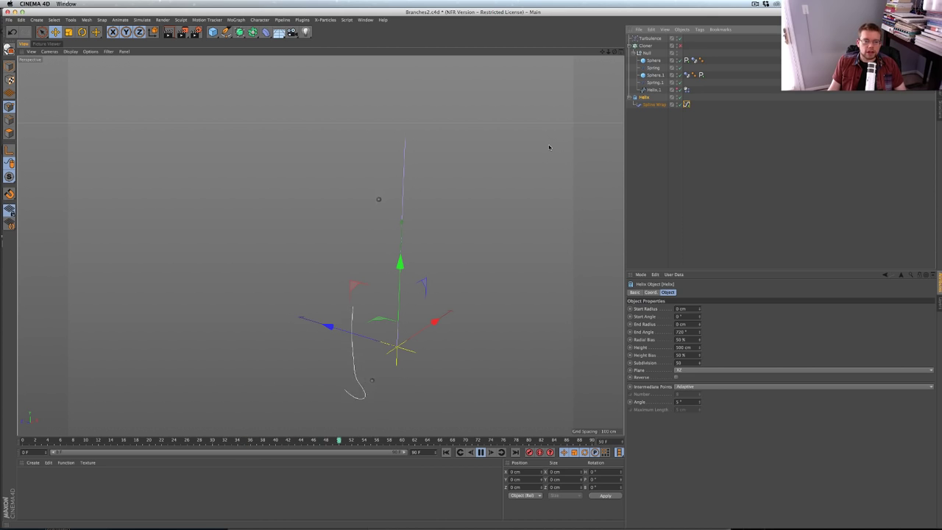
Move the Null out of the Cloner and make the Helix with its Spline Wrap a child of that Null
left_click(640, 53)
left_click(645, 53)
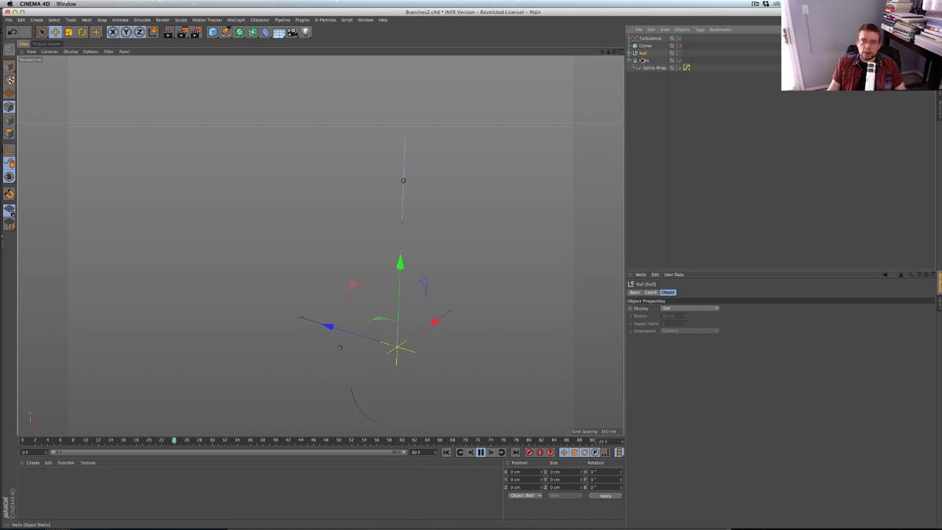
left_click(633, 53)
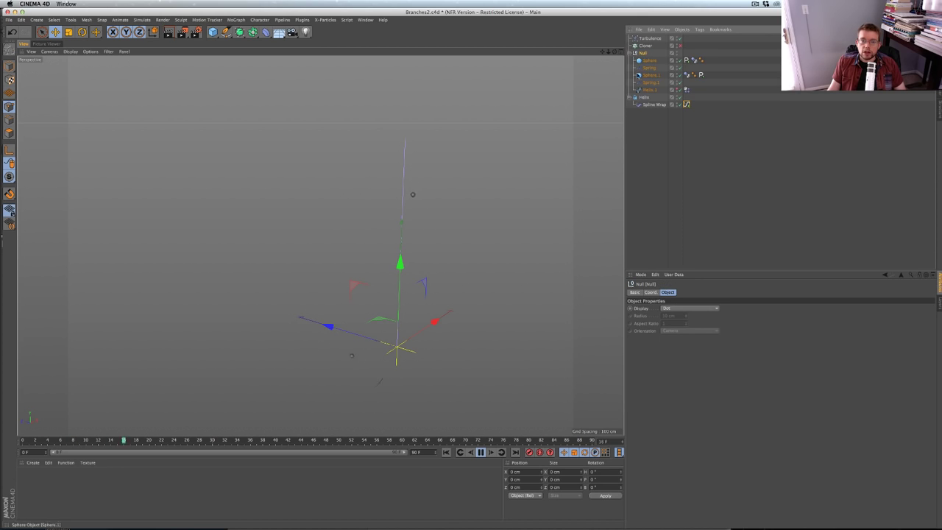
left_click_drag(645, 98, 649, 93)
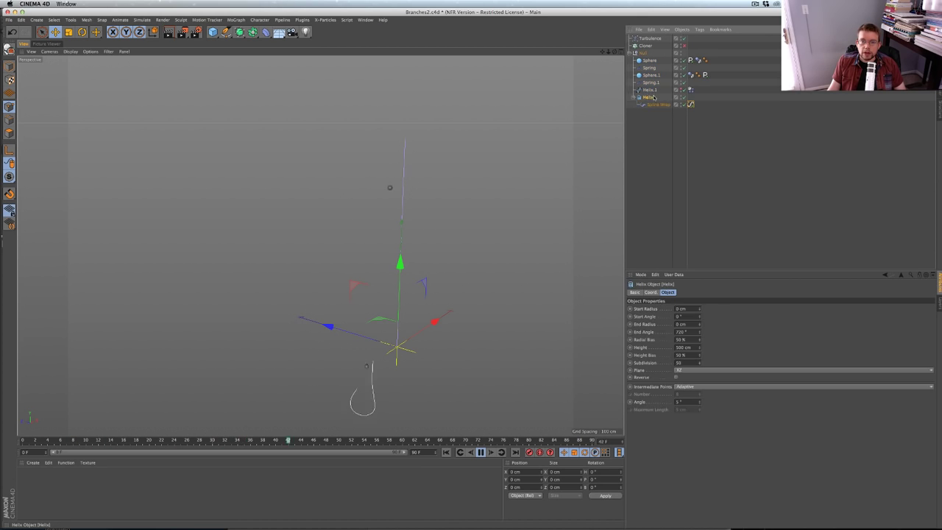
Stop the playback and duplicate the Null with its whole spline and sphere setup
left_click(645, 54)
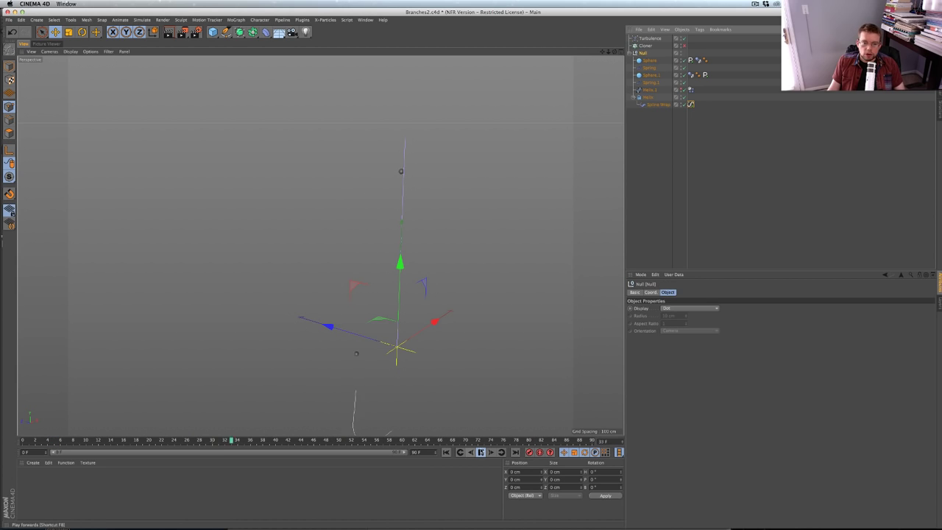
left_click(480, 452)
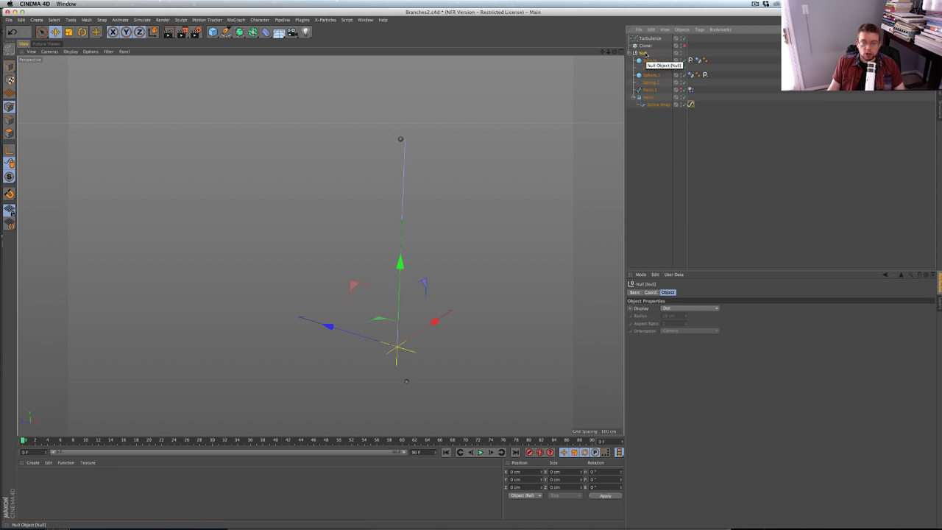
key("super+c")
key("super+v")
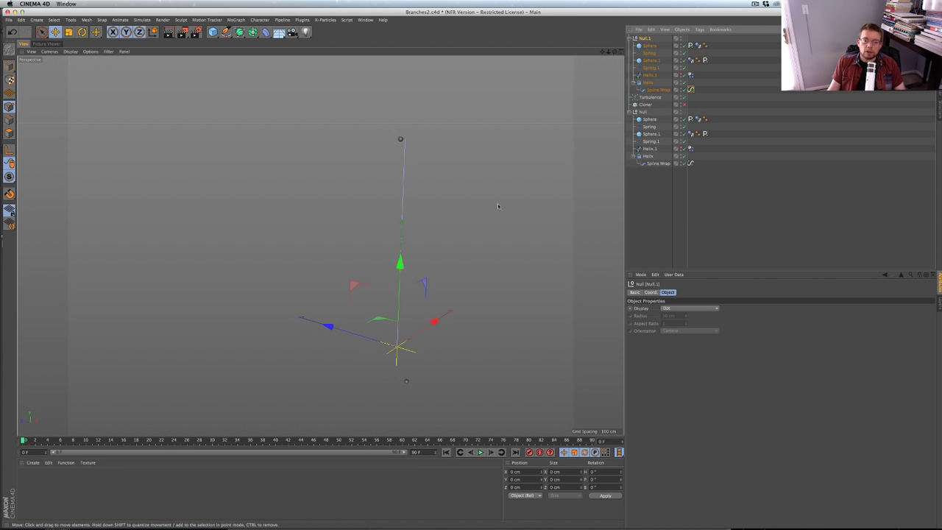
Rotate the duplicated Null about 64° around its vertical axis and shift it slightly along its X axis, beside the original
key("r")
left_click_drag(442, 365, 465, 349)
key("super+z")
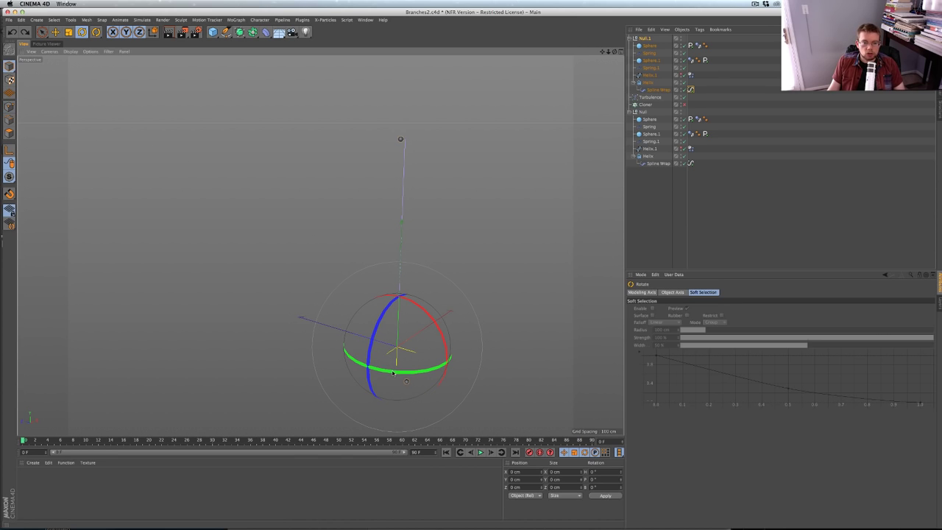
left_click_drag(393, 373, 440, 376)
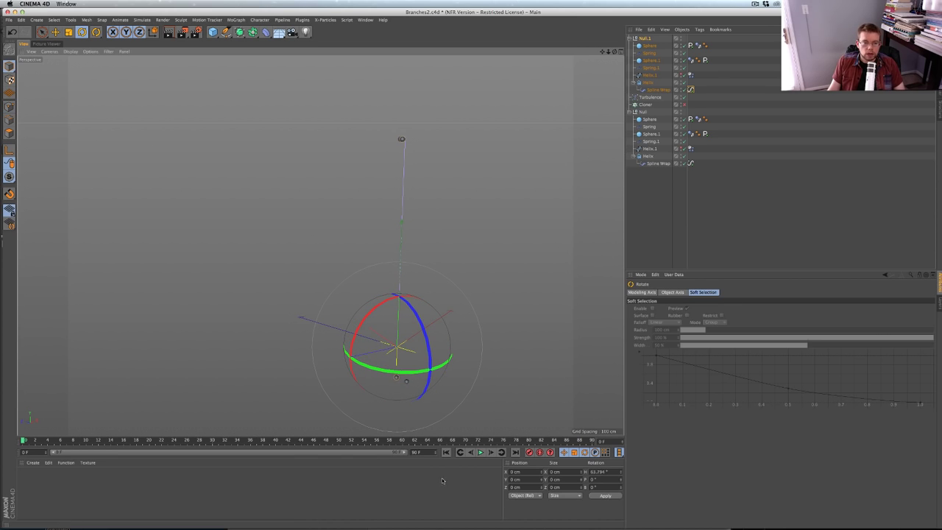
key("e")
left_click_drag(377, 334, 370, 329)
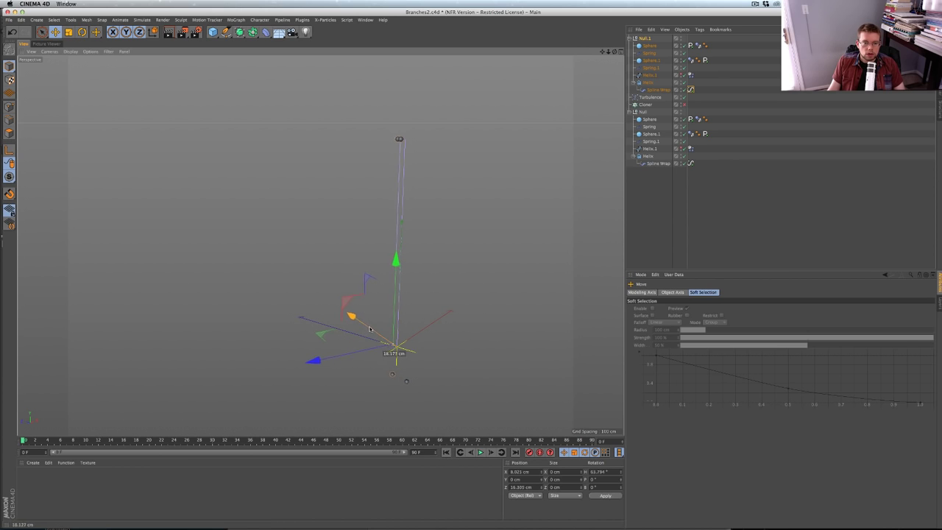
left_click(442, 432)
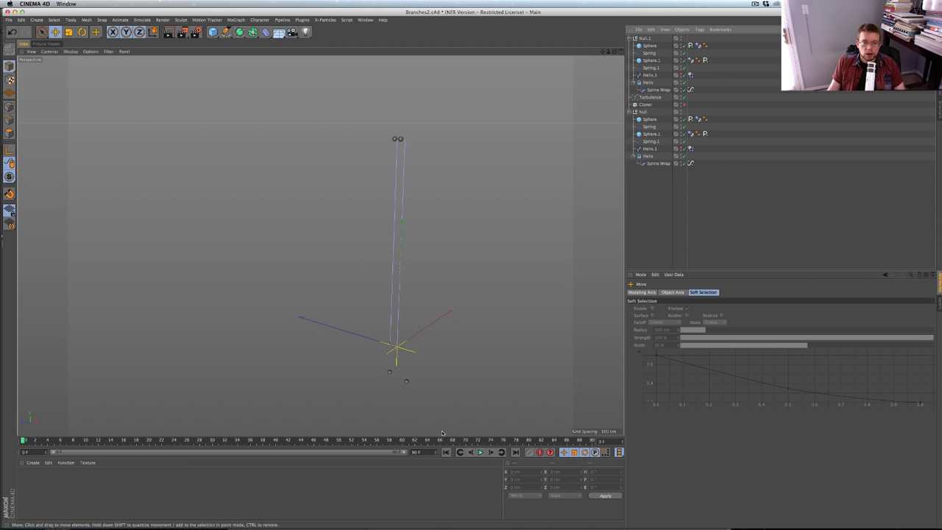
Play the animation to check the growth of both Helix splines and return to the first frame
left_click(481, 452)
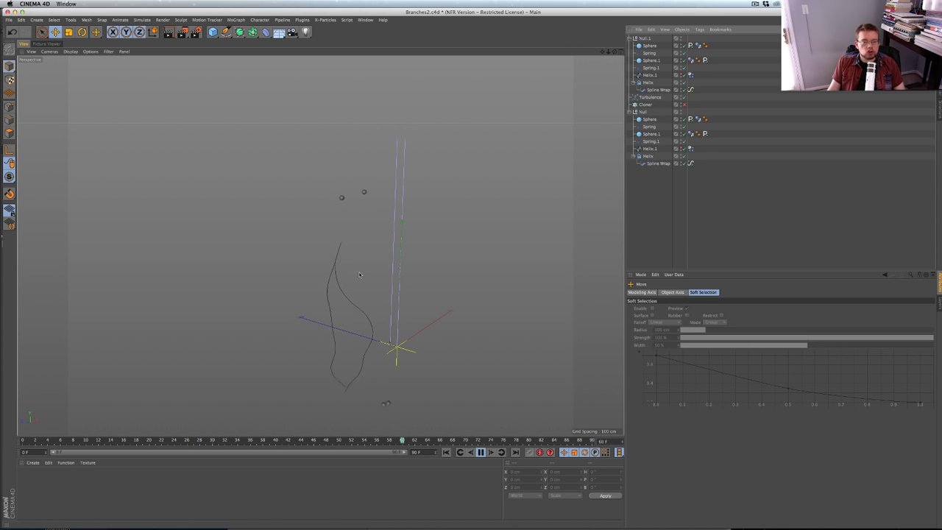
left_click(480, 452)
left_click(445, 452)
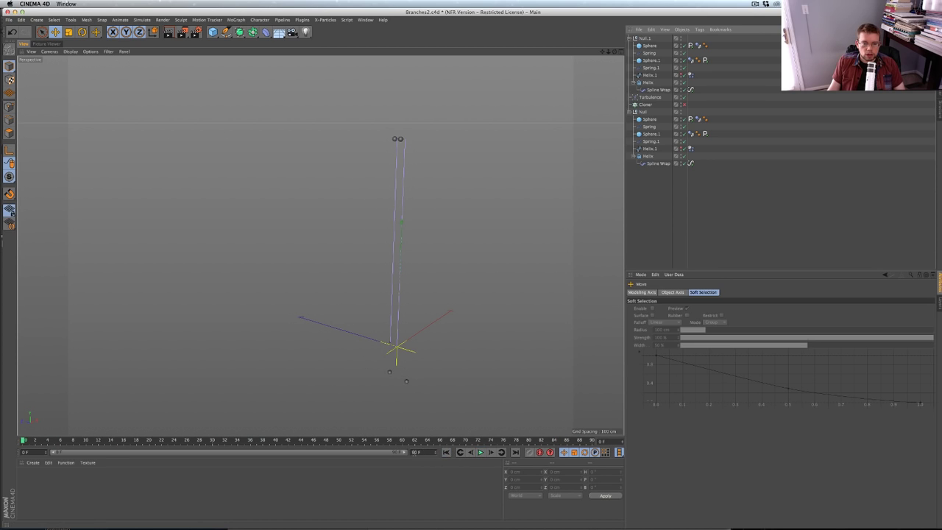
Extend the project length and visible frame range to 180 frames, and match both Spline Wrap Signal tags to the timeline
key("Return")
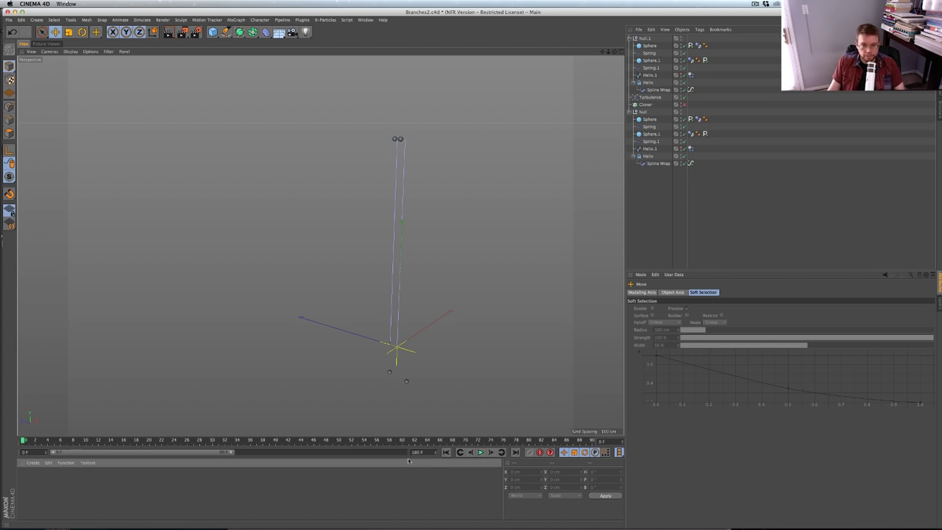
left_click_drag(234, 452, 408, 452)
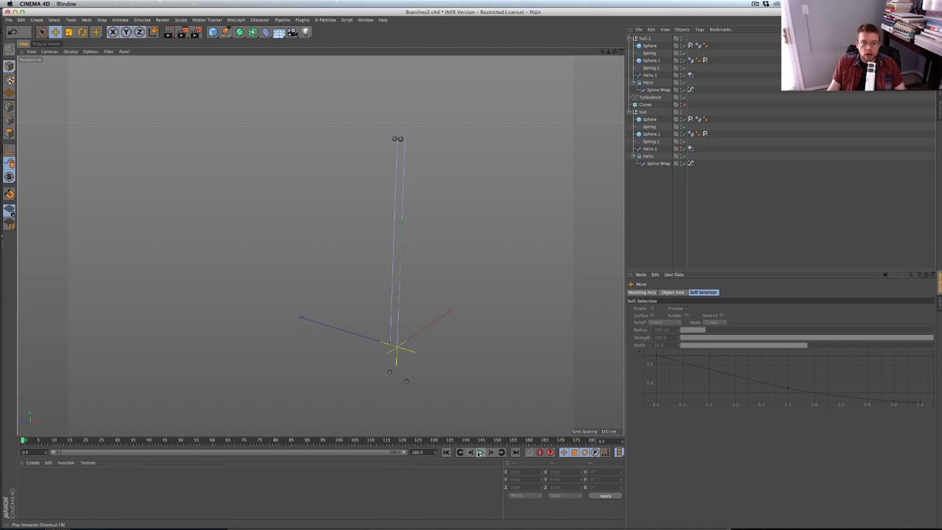
left_click(690, 163)
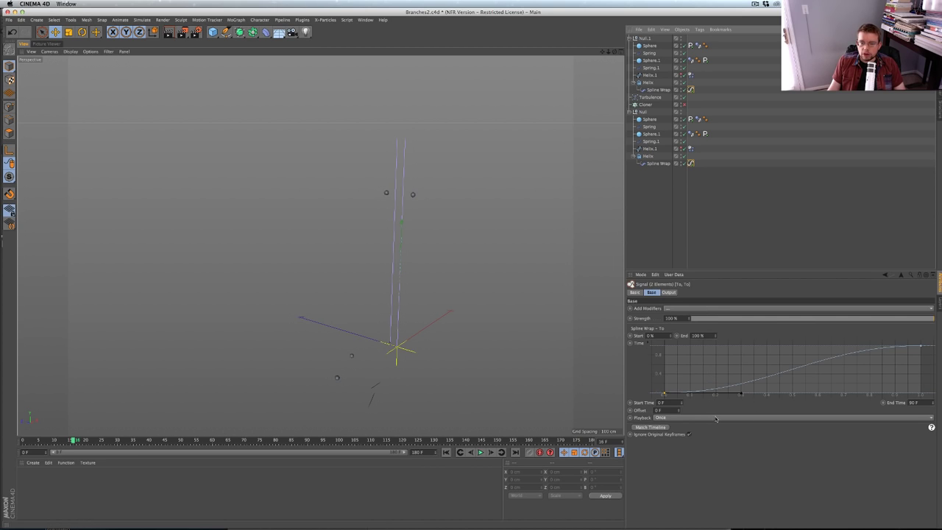
left_click(656, 428)
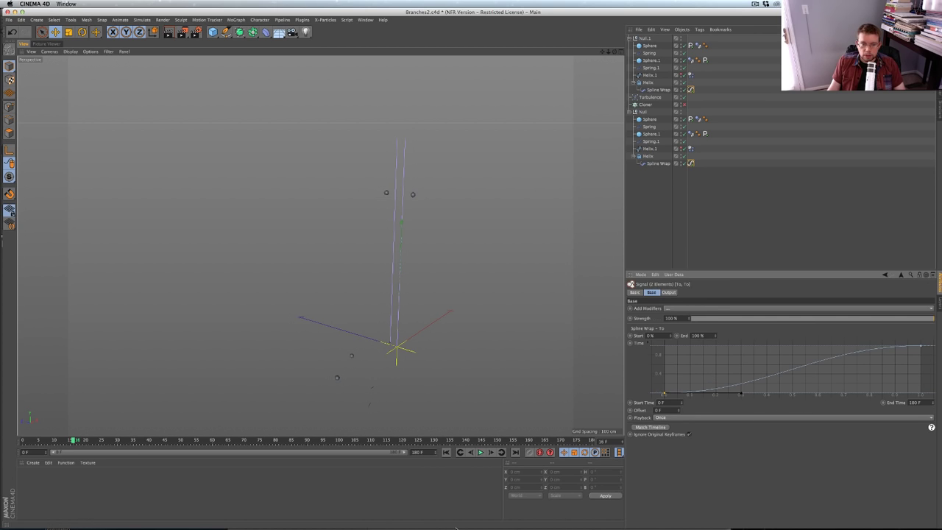
Disable Turbulence and replay the animation with the Soft Body settings of both Helix.1 Dynamics Body tags open
left_click(479, 453)
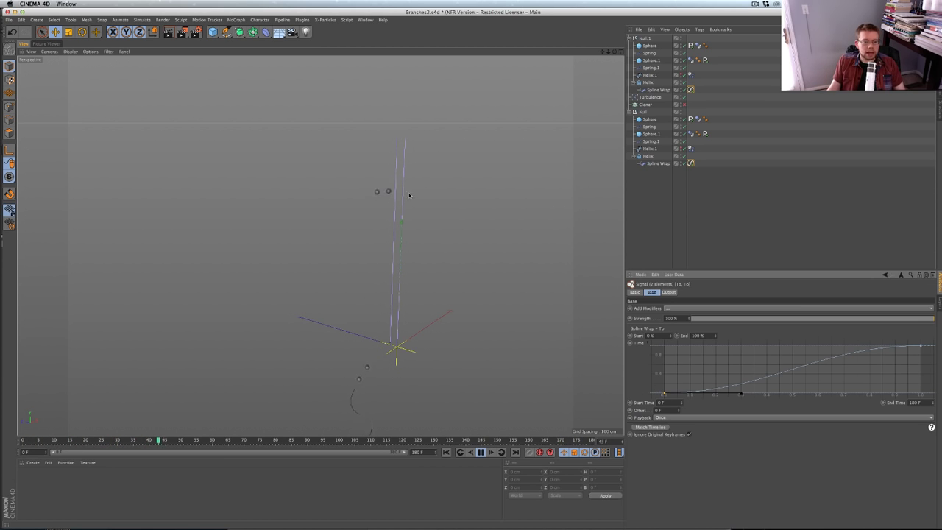
left_click(691, 149)
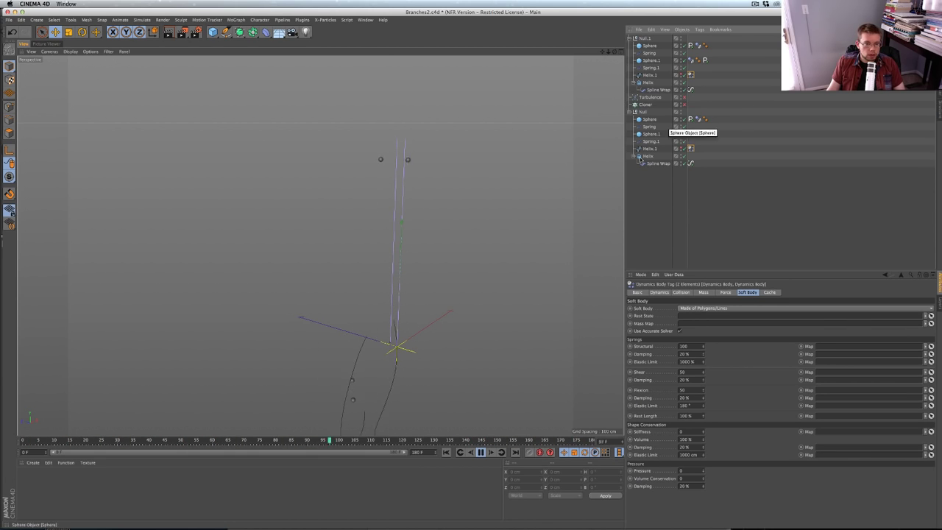
left_click(446, 452)
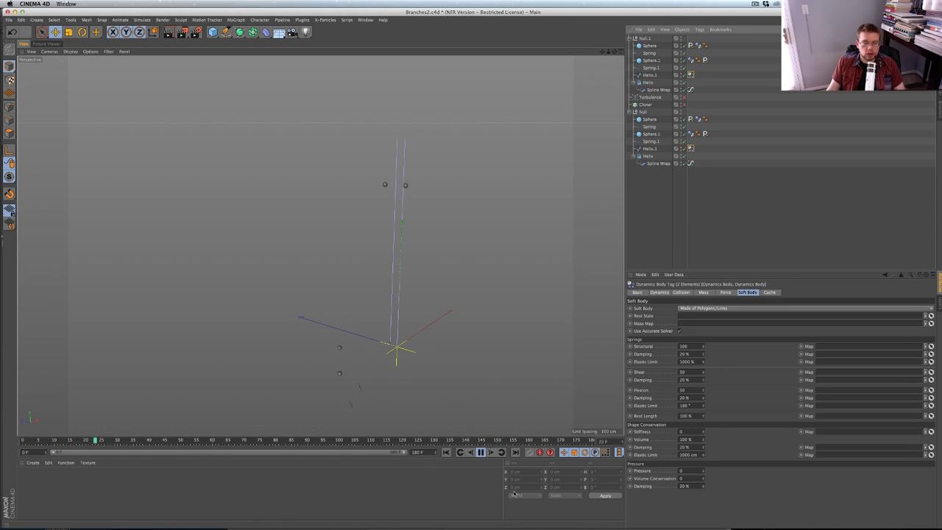
left_click(481, 452)
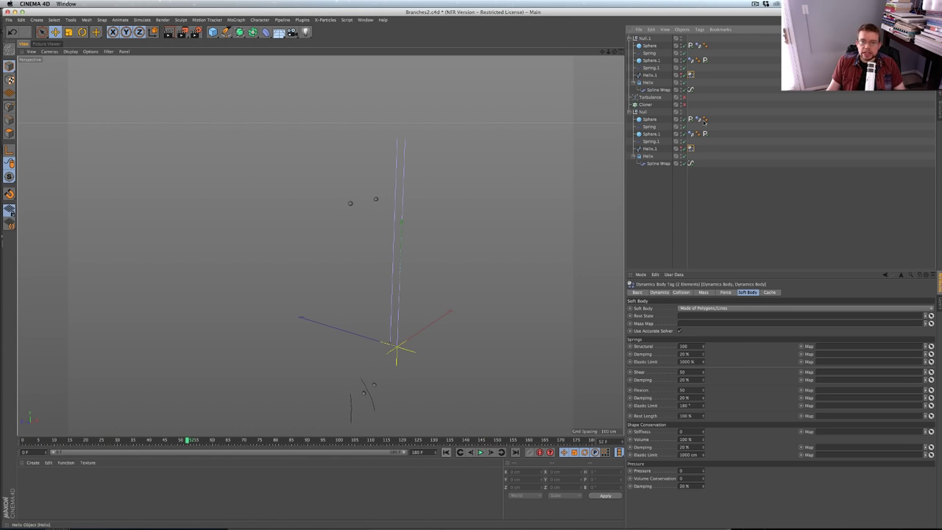
left_click(690, 148, "ctrl")
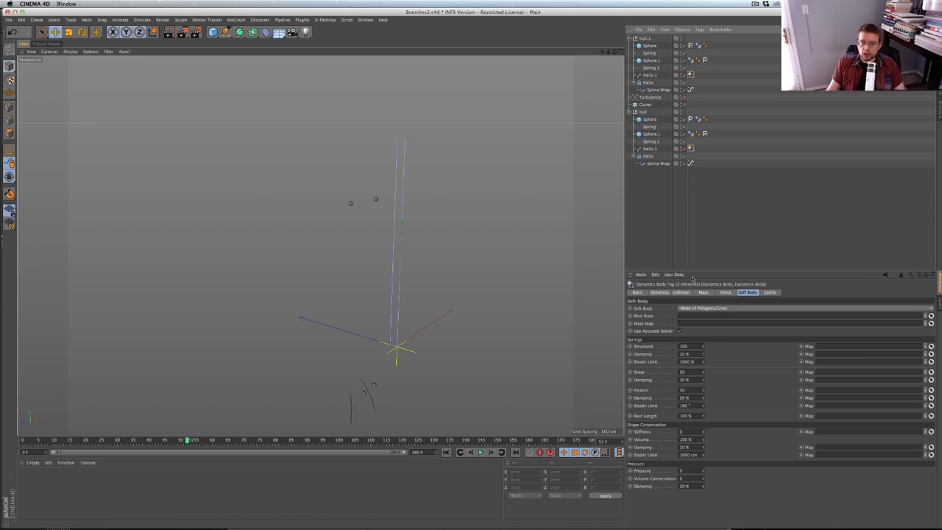
Try a 10 cm collision margin on the selected dynamics tags, set it to 5 cm, and replay the simulation
left_click(682, 292)
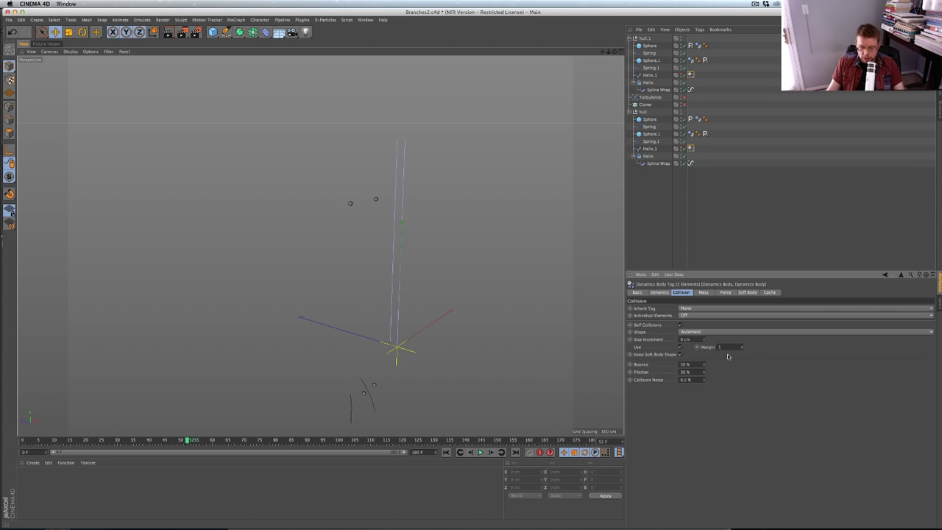
left_click(446, 452)
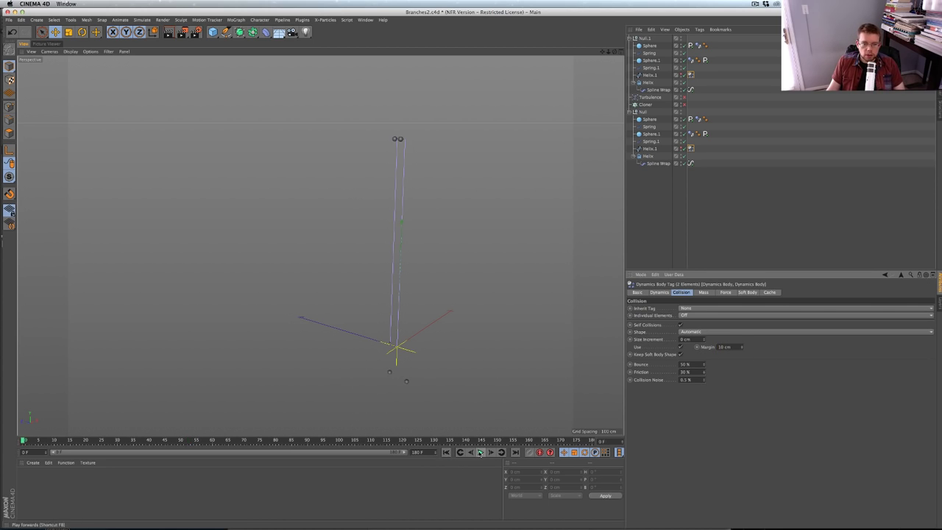
left_click(480, 452)
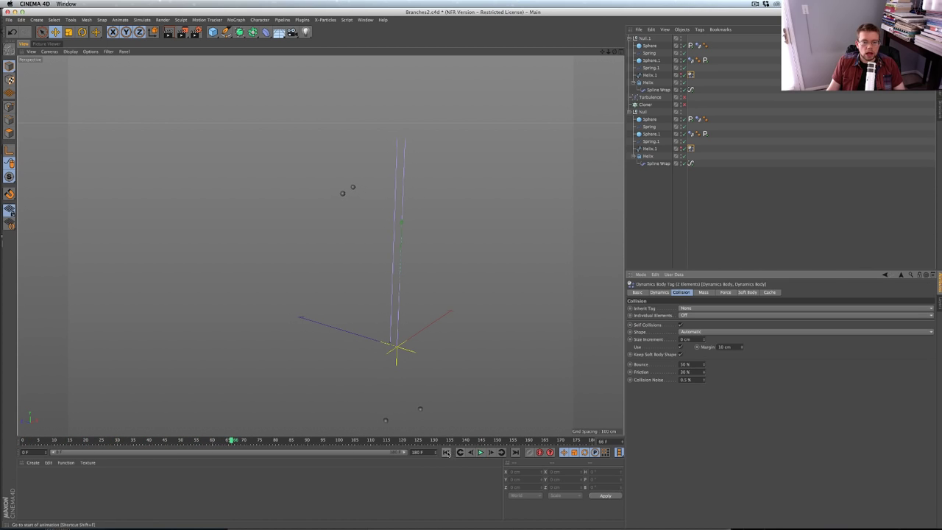
left_click(446, 452)
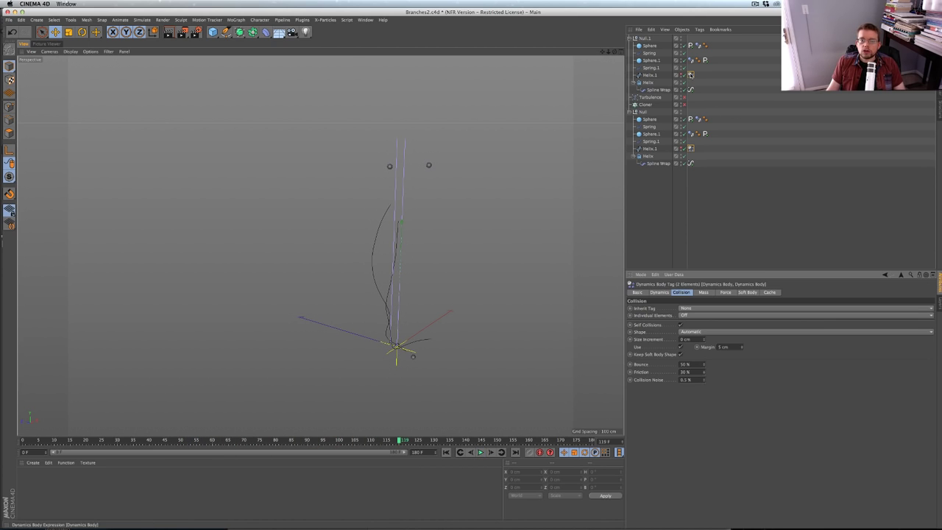
Set the soft body Shape Conservation Stiffness to 1 and the Structural springs to 1000, replaying the simulation from the start
left_click(749, 293)
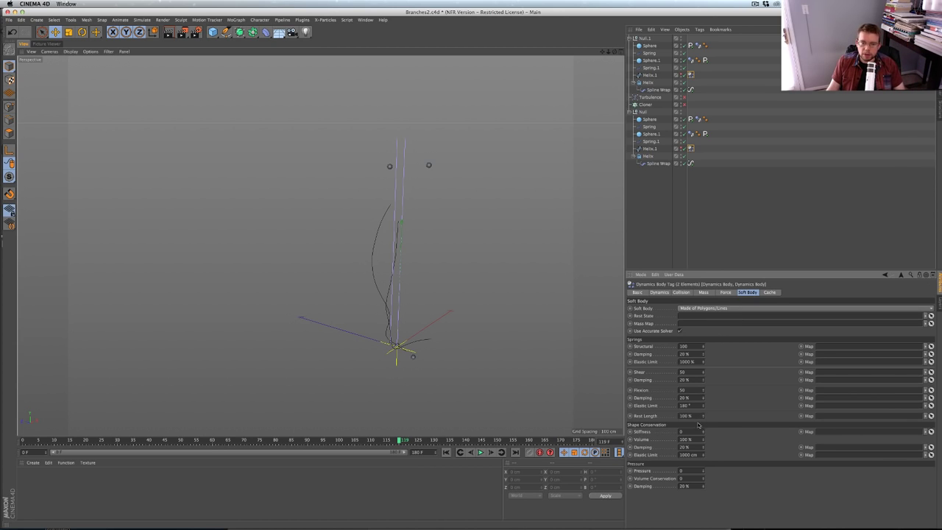
left_click(447, 452)
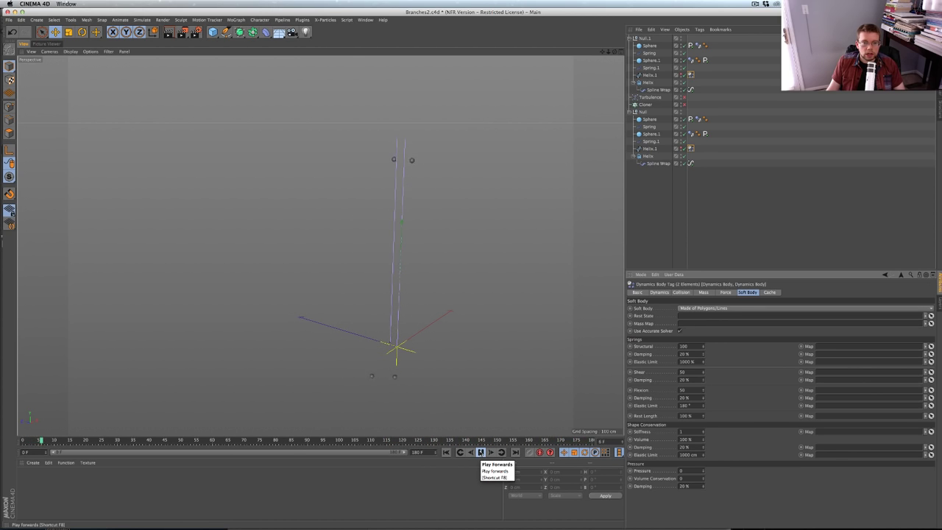
type("0")
key("Return")
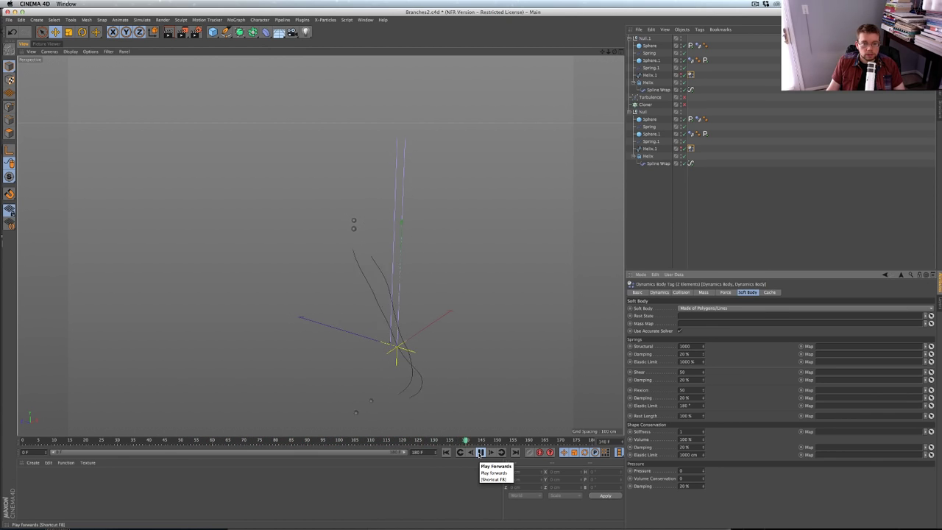
left_click(446, 452)
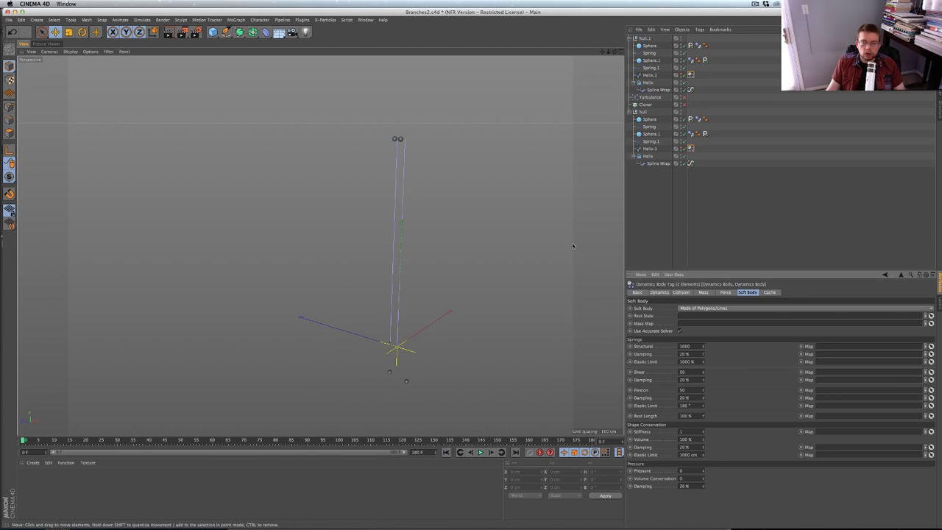
Delete the Signal tag from Sphere.1 in both null groups, replay the simulation, and return to the first frame
left_click(654, 135)
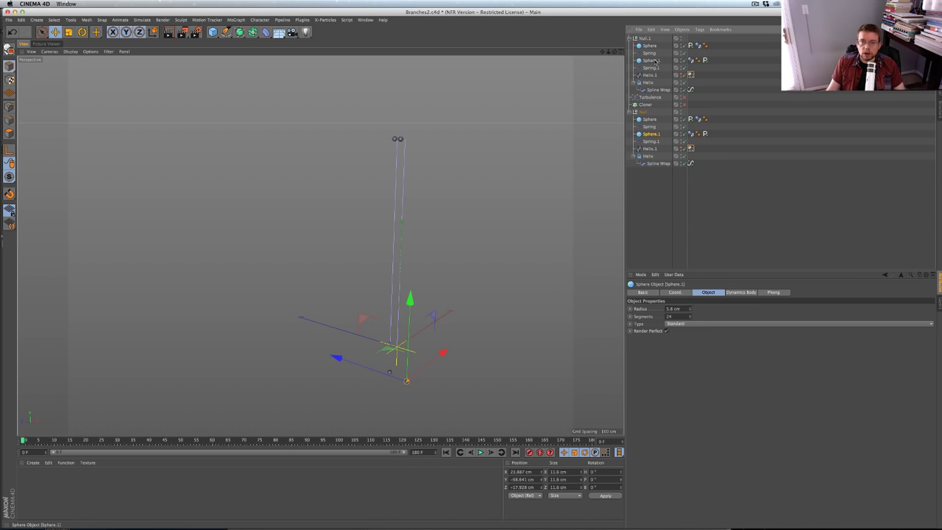
left_click(692, 61)
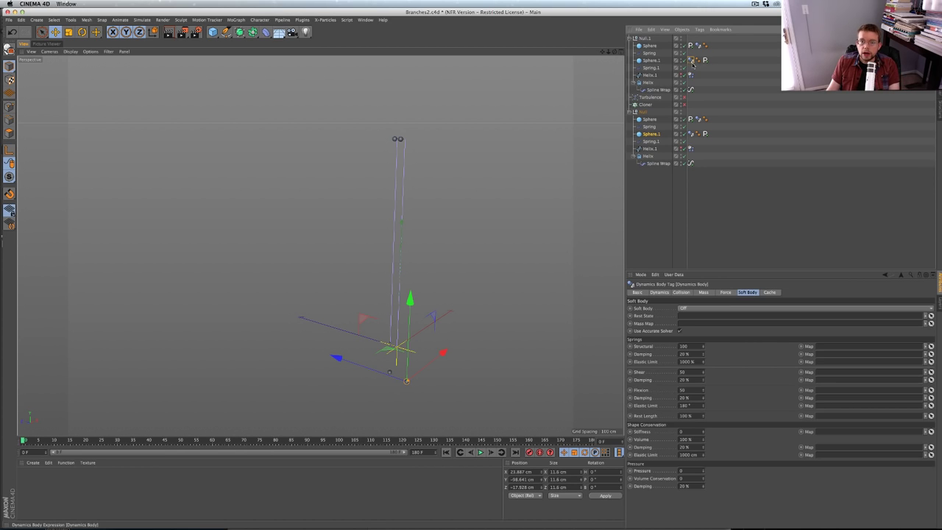
left_click(705, 61)
key("Delete")
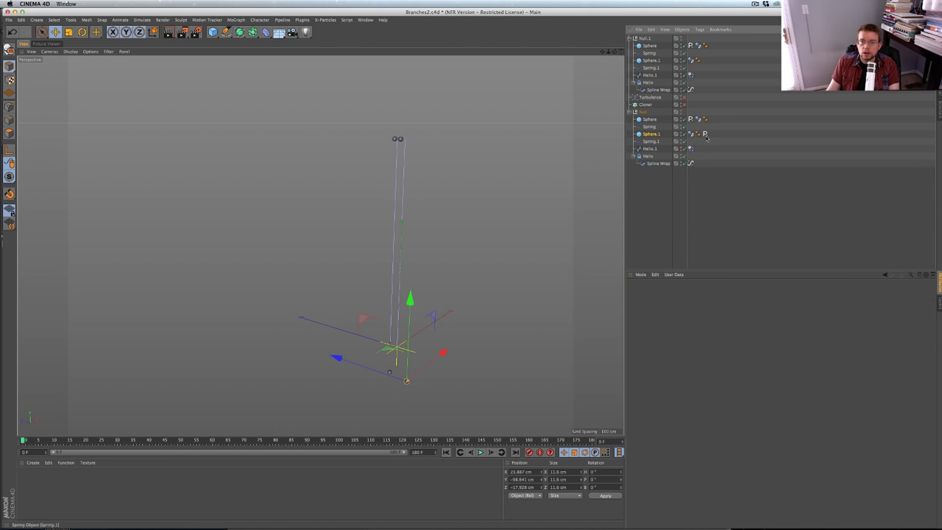
left_click(705, 135)
key("Delete")
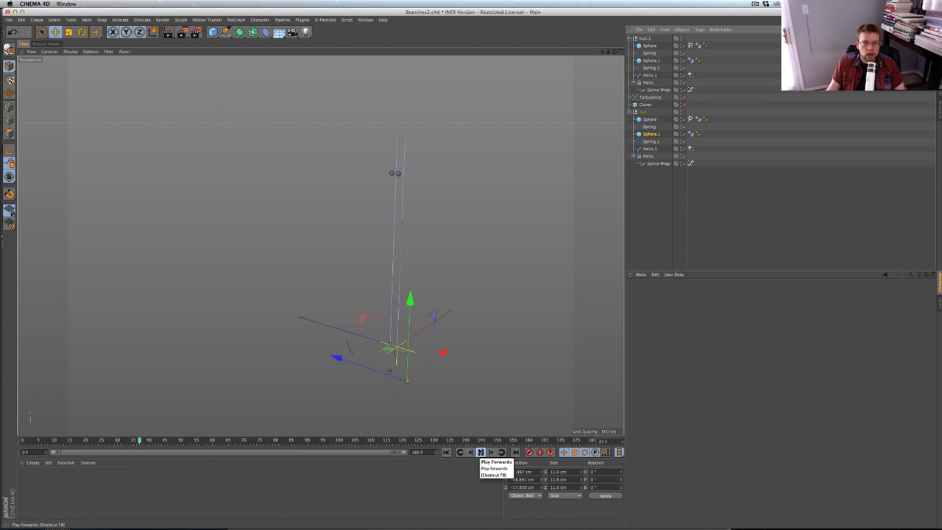
left_click(481, 452)
left_click(447, 452)
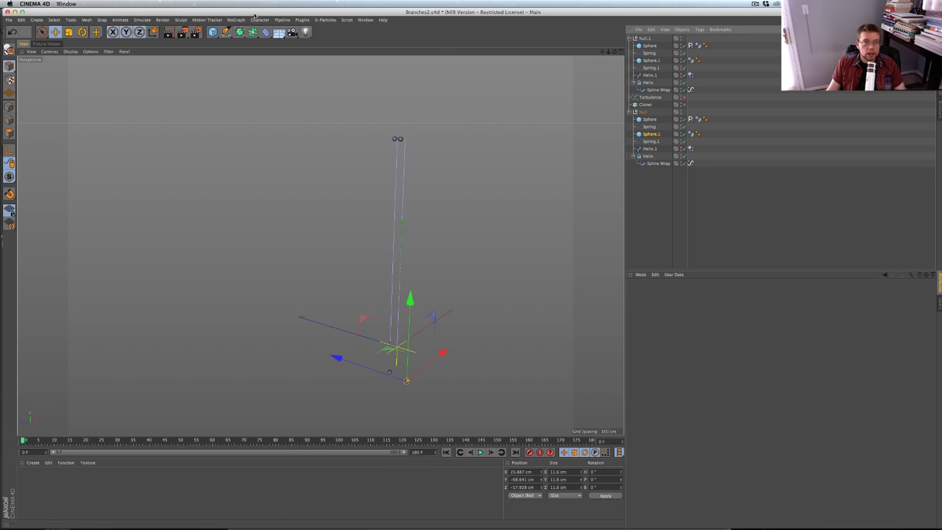
Set Linear Damping to 99% on the dynamics tags of both Helix.1 splines and play the simulation
left_click(691, 75)
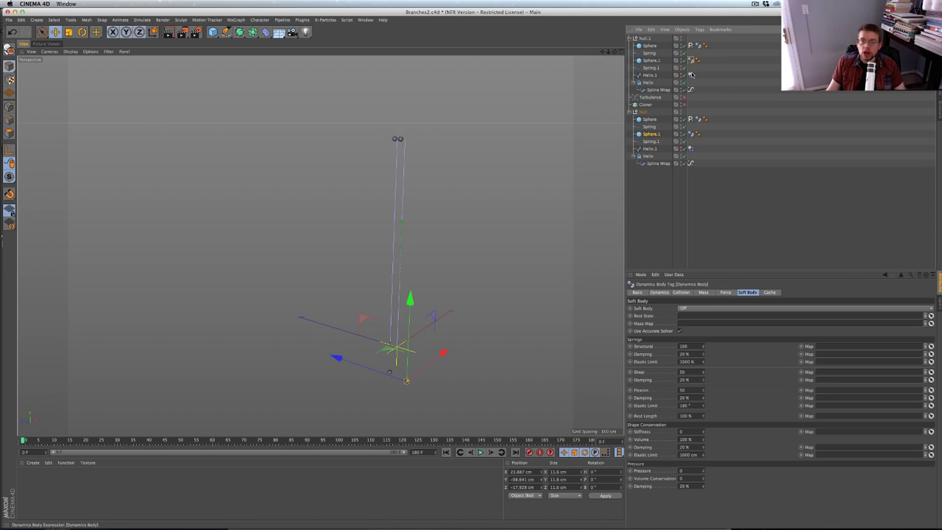
left_click(690, 148)
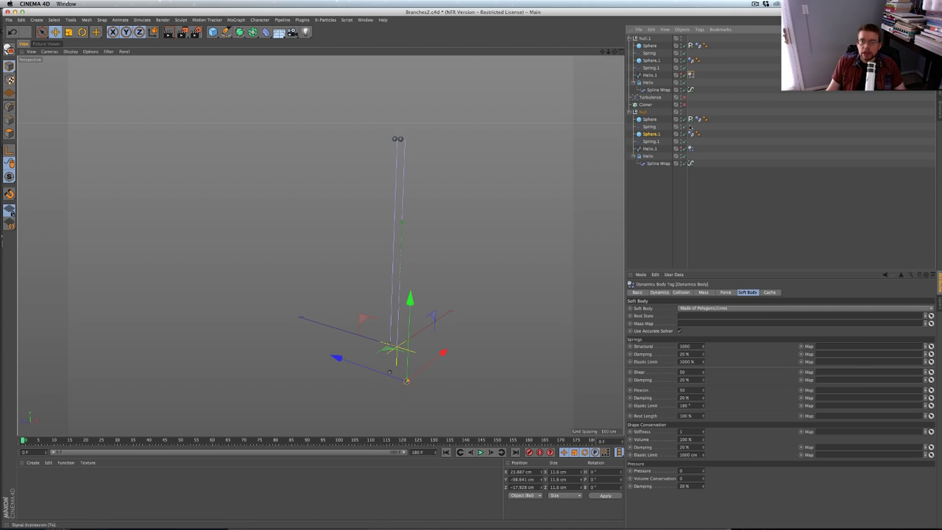
left_click(691, 150, "shift")
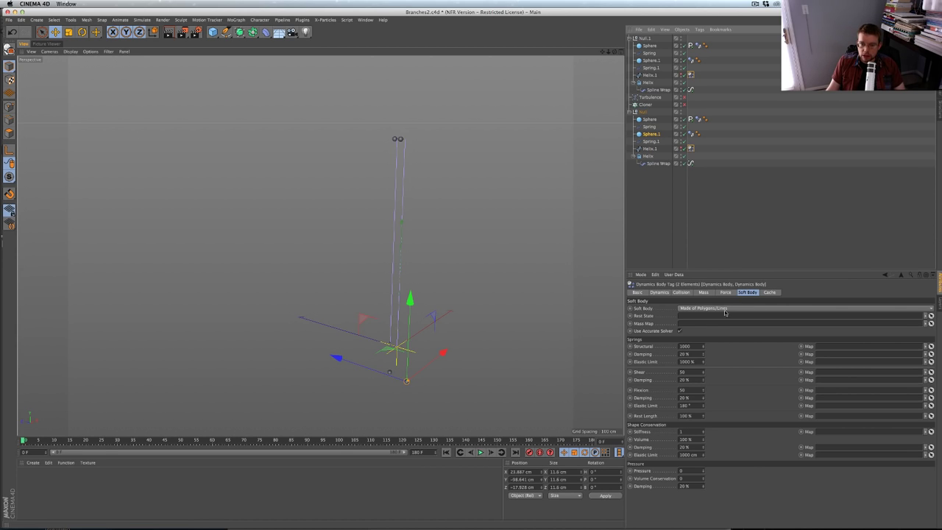
left_click(725, 293)
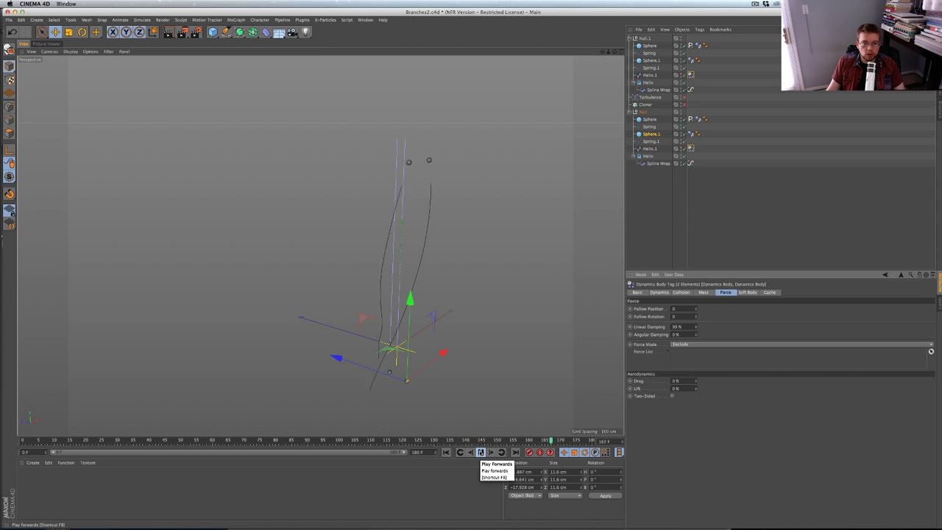
left_click(481, 452)
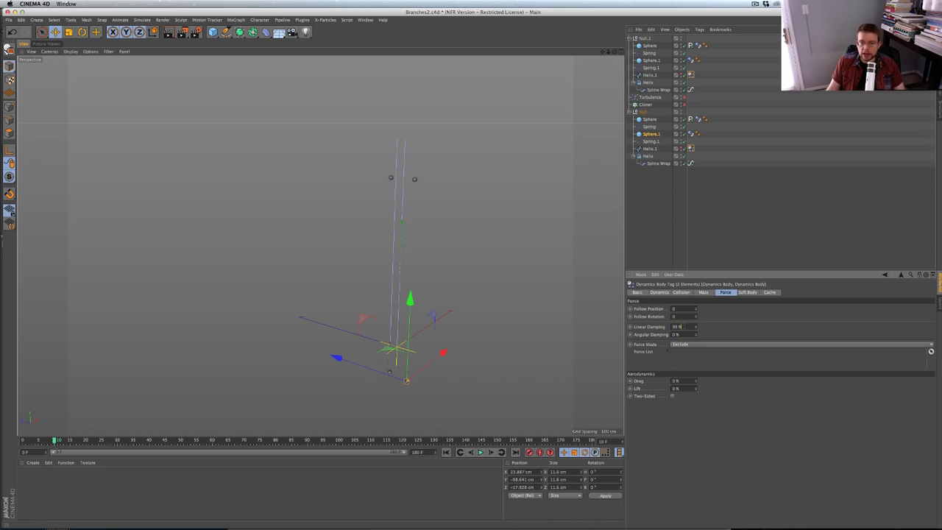
Raise the Linear Damping of both Helix.1 dynamics tags to 99.9% and replay the simulation from the start
left_click_drag(683, 327, 659, 325)
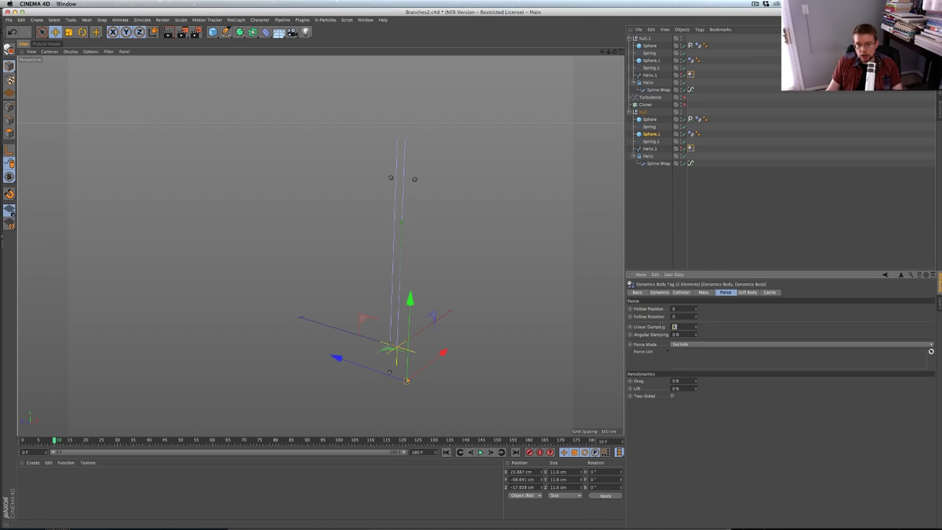
left_click(446, 452)
left_click(481, 452)
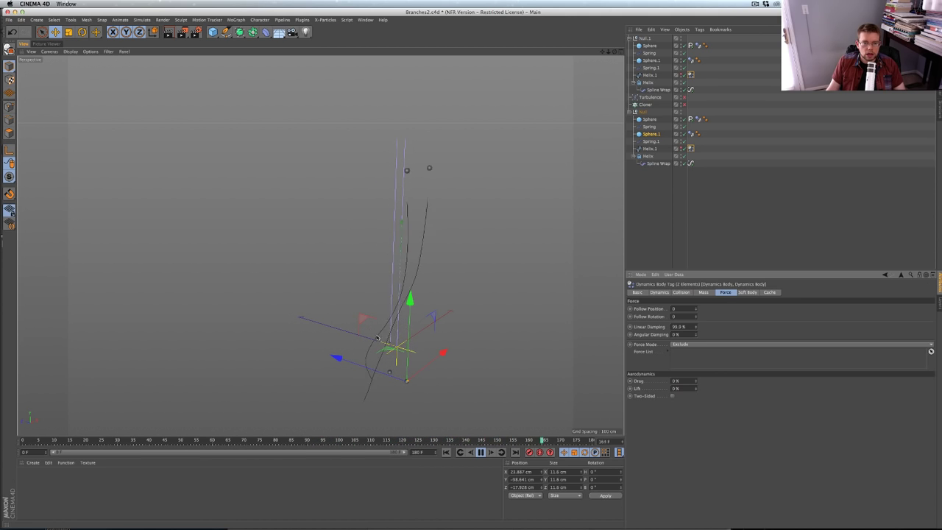
key("F8")
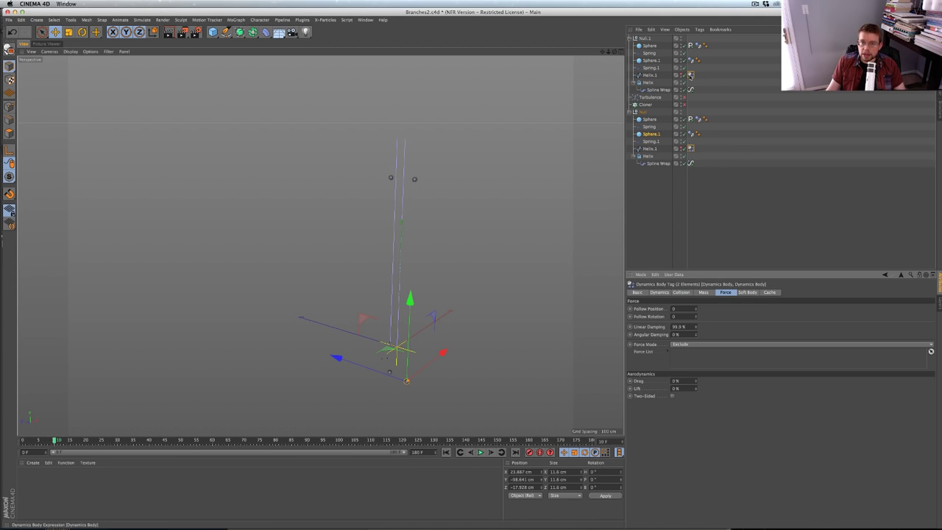
Set the Structural, Shear, Flexion and Shape Conservation damping of both Helix.1 soft bodies to 75% and replay the simulation
left_click(703, 292)
left_click(747, 292)
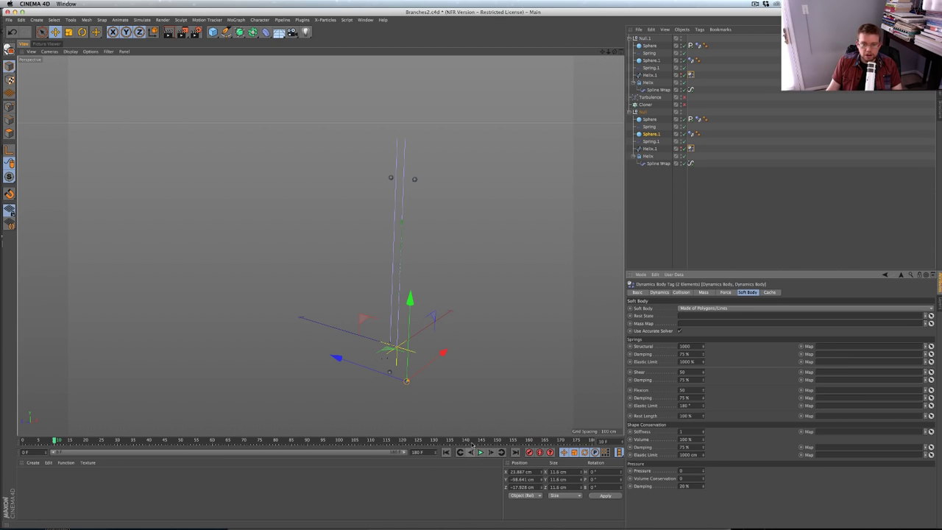
left_click(446, 452)
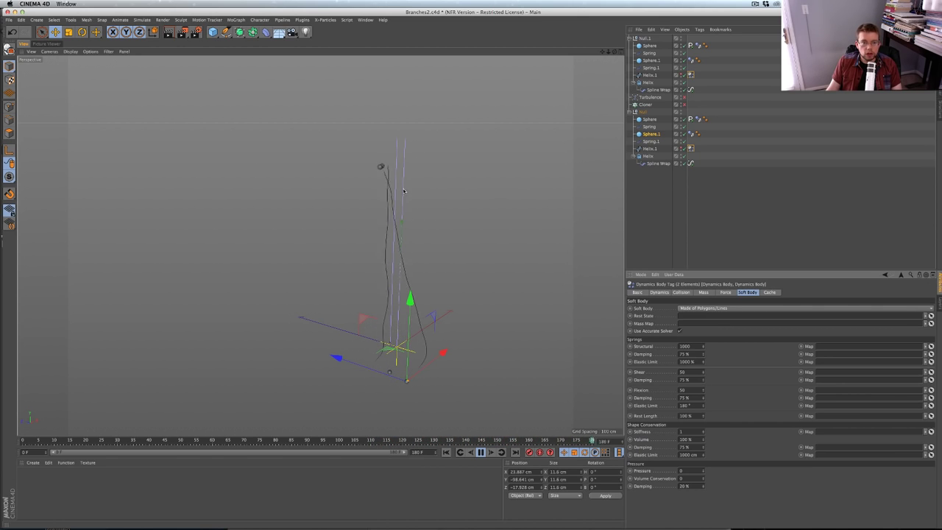
left_click(480, 452)
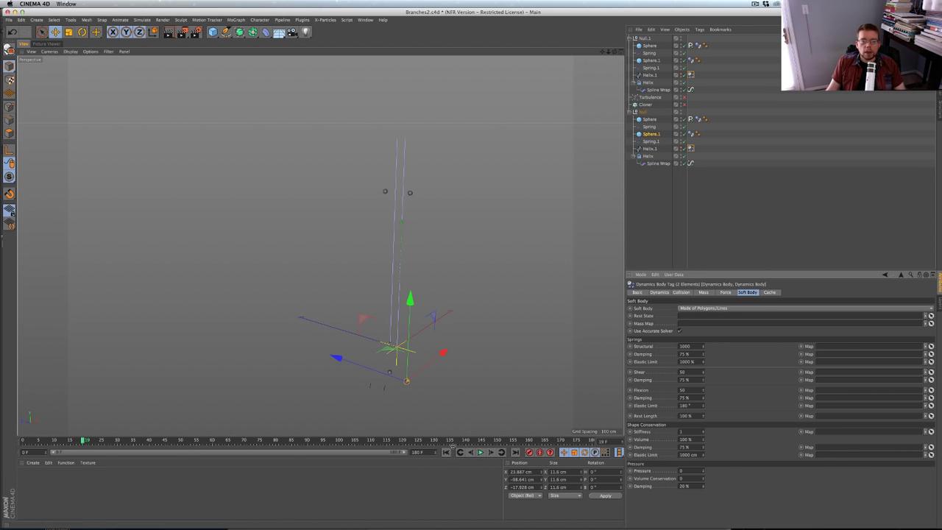
Return to the first frame and delete the Null.1 group with all its contents
key("shift+f")
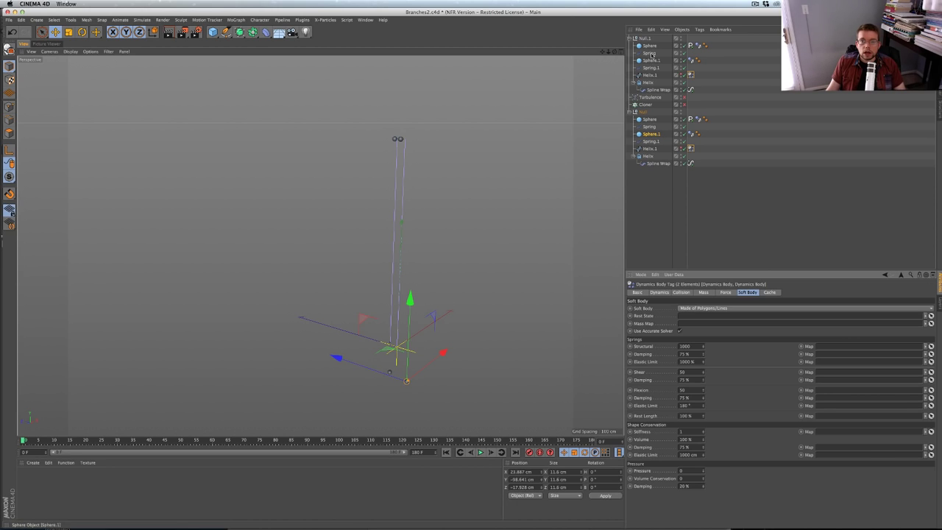
left_click(645, 38)
key("Delete")
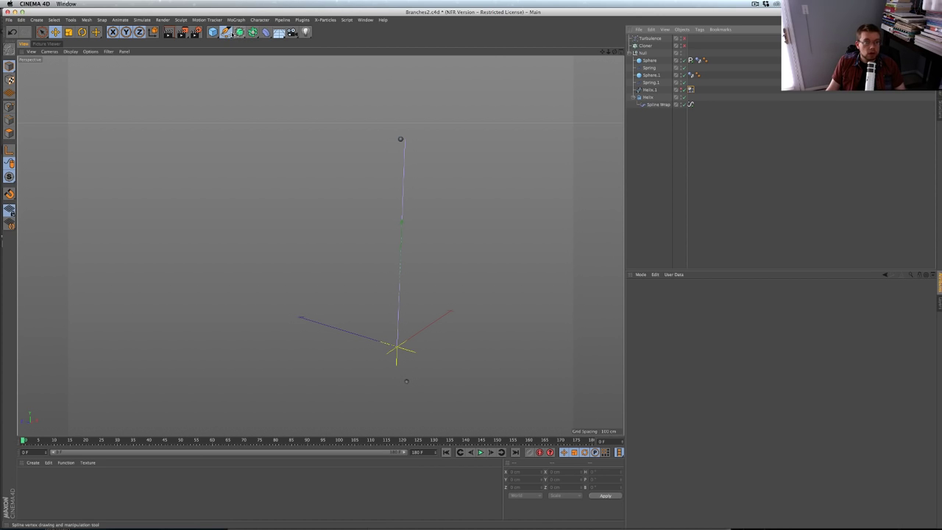
Add an n-Side spline and a Sweep, nesting the n-Side and Helix under the Sweep inside the Null group
left_click_drag(226, 31, 300, 83)
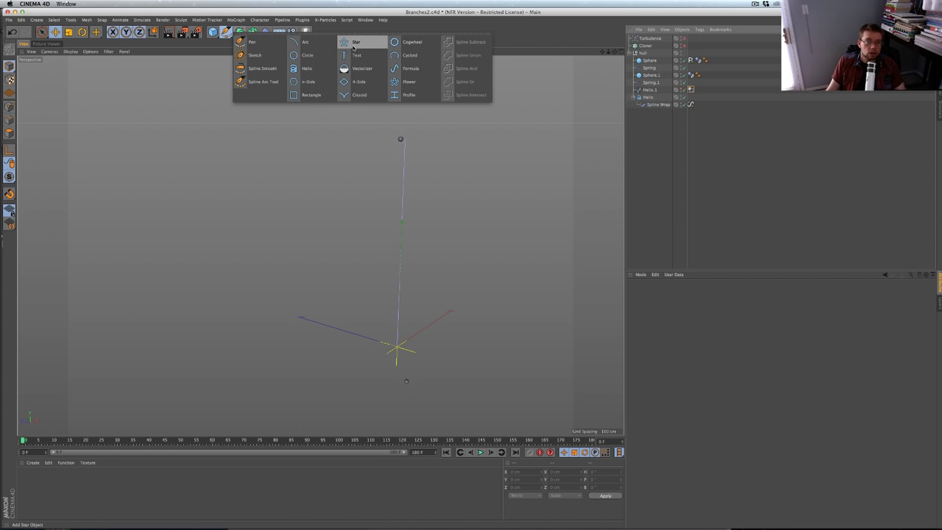
left_click(305, 82)
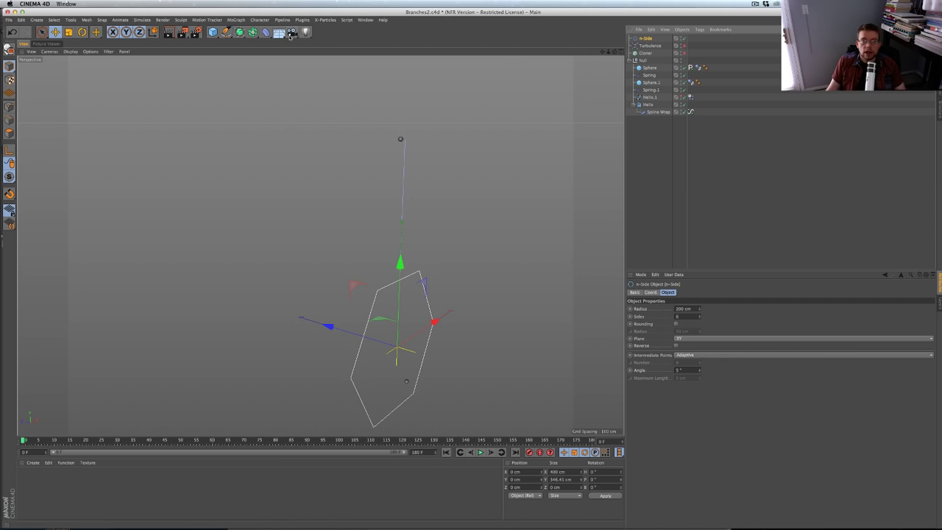
left_click_drag(243, 35, 264, 66)
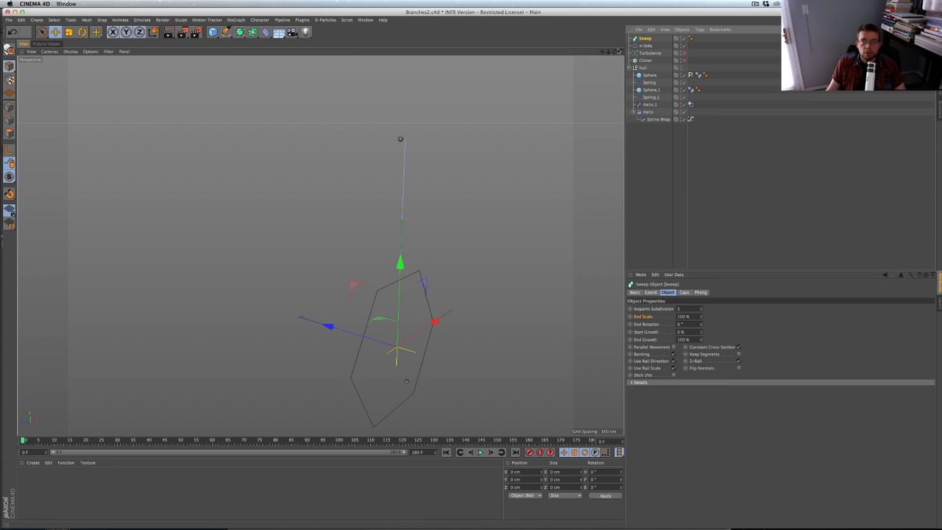
left_click_drag(655, 112, 652, 106)
left_click(648, 38)
left_click(651, 112, "ctrl")
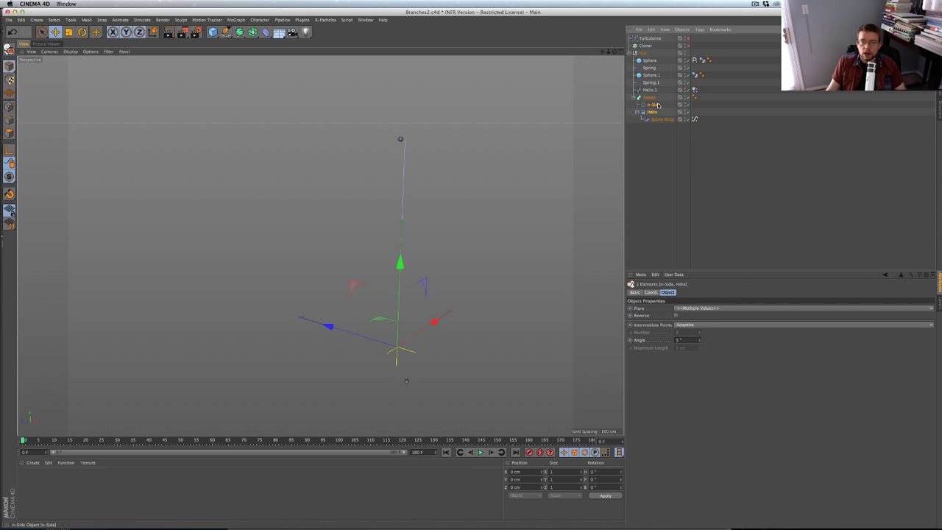
Play the simulation forward, then scale the n-Side profile down to a 14 cm radius and set its sides to 16
left_click(655, 105)
left_click(481, 452)
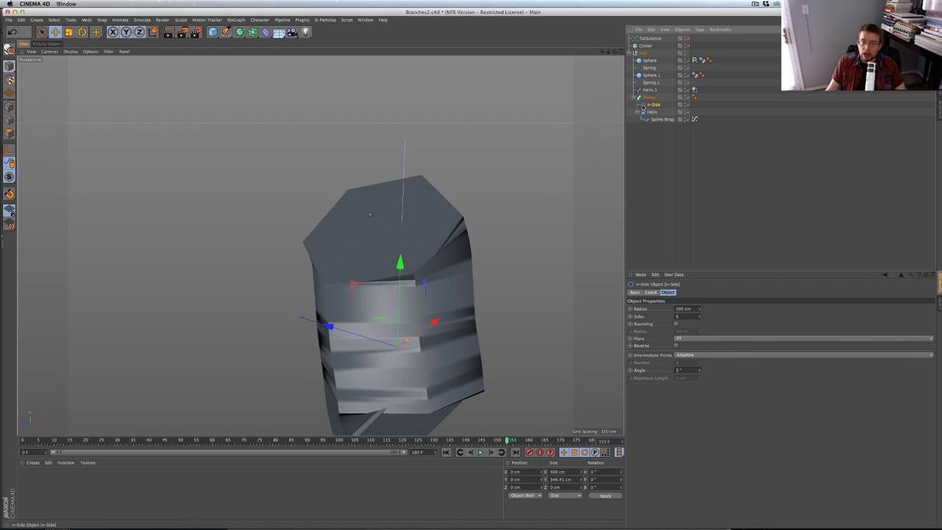
key("t")
left_click_drag(368, 269, 197, 272)
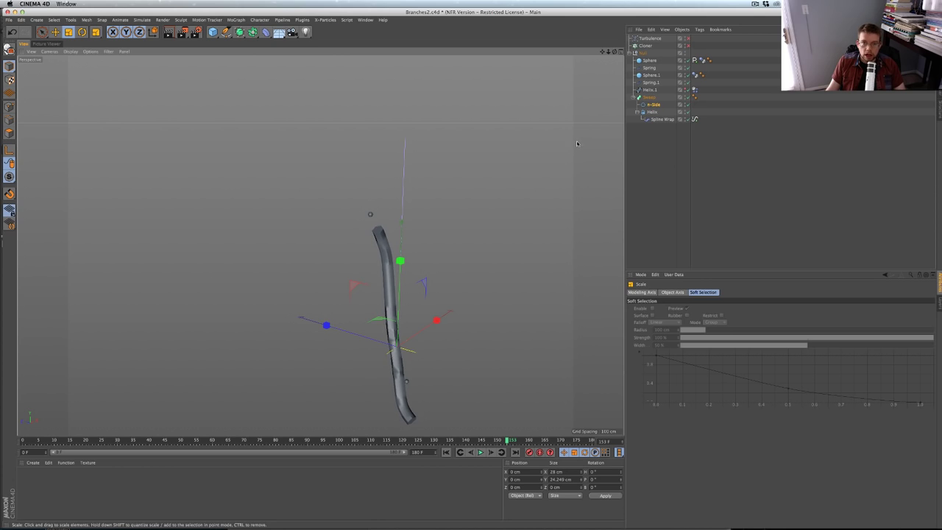
left_click(653, 105)
left_click_drag(699, 317, 700, 316)
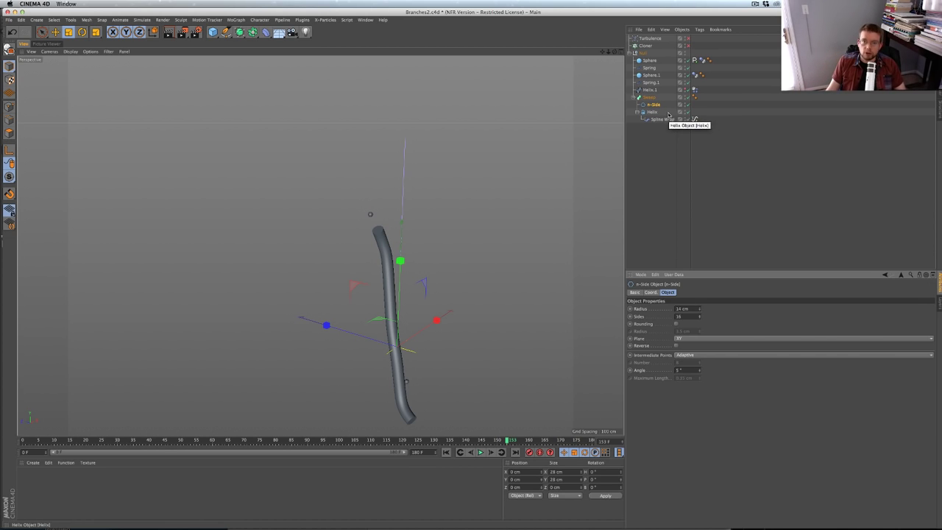
Set the Sweep's End Scale to 0% so the branch tapers to a point
left_click(651, 97)
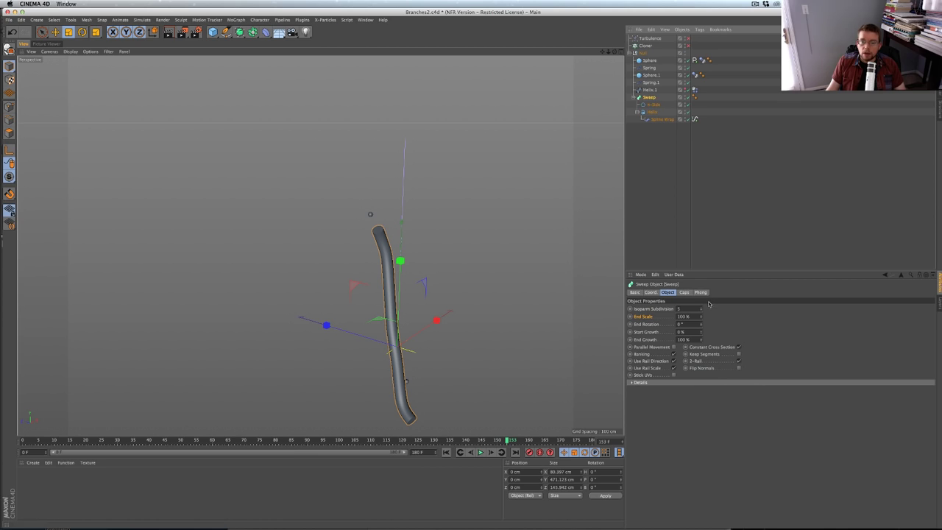
left_click_drag(702, 317, 701, 368)
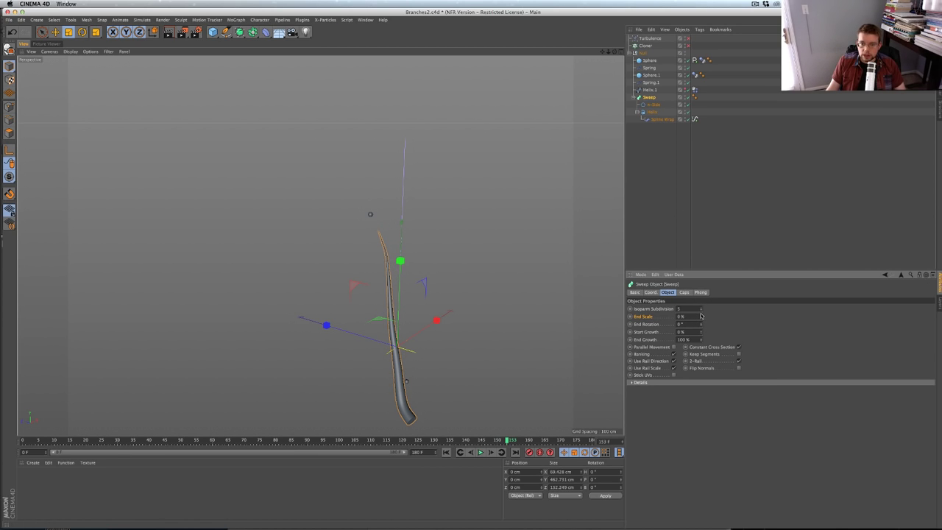
Return to the first frame and set the Sweep's start and end caps to None
left_click(466, 452)
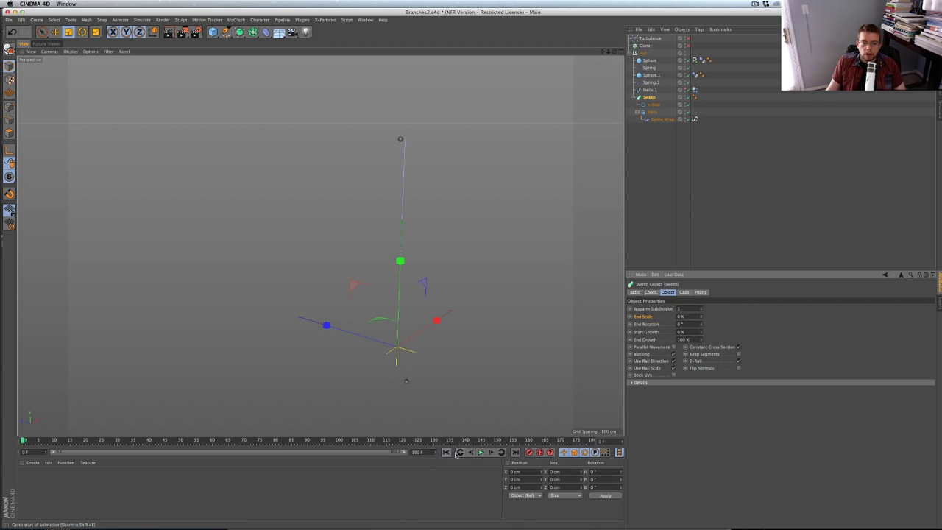
left_click(683, 292)
left_click(696, 309)
left_click(697, 315)
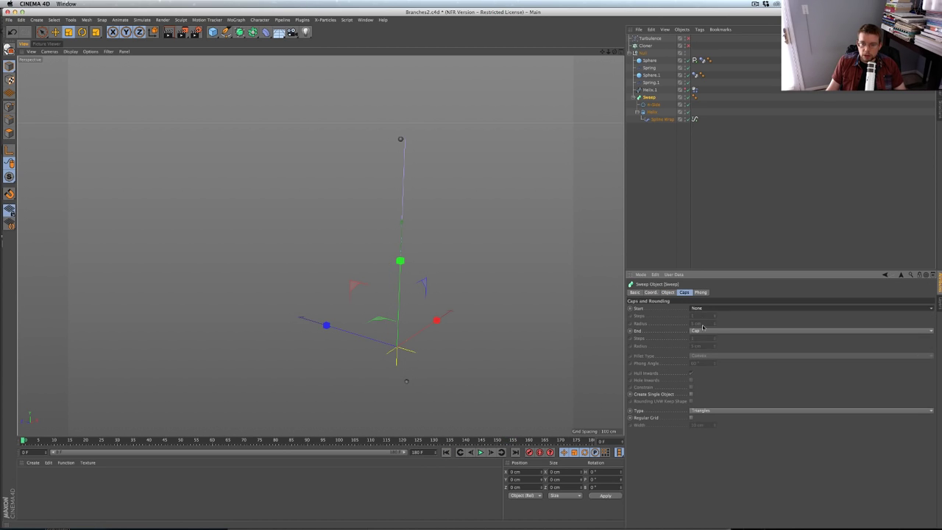
left_click(701, 331)
left_click(704, 338)
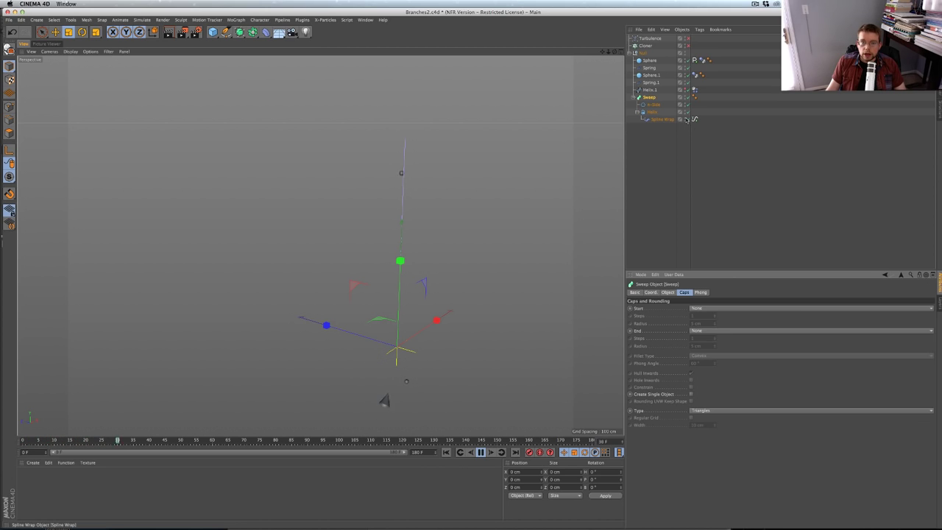
Deselect everything, play the simulation to check the uncapped branch, and return to the first frame
left_click(735, 179)
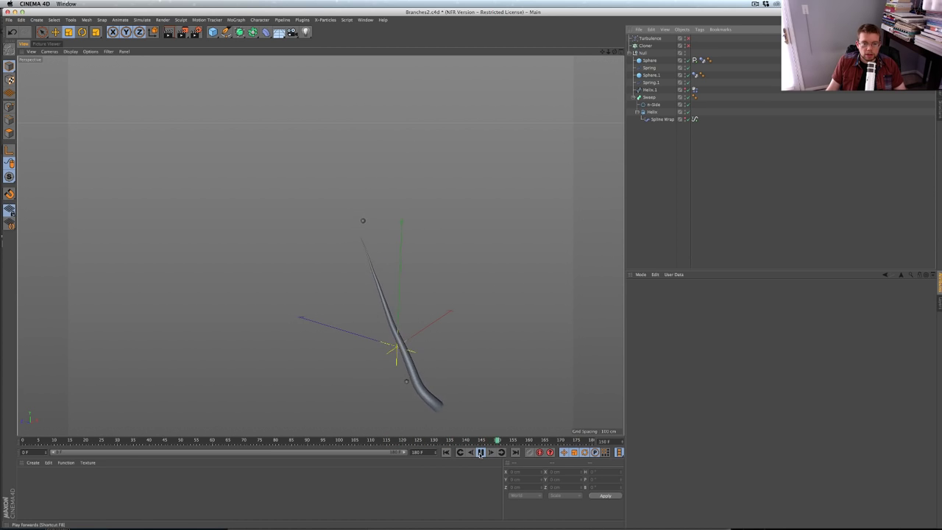
left_click(480, 453)
left_click(446, 452)
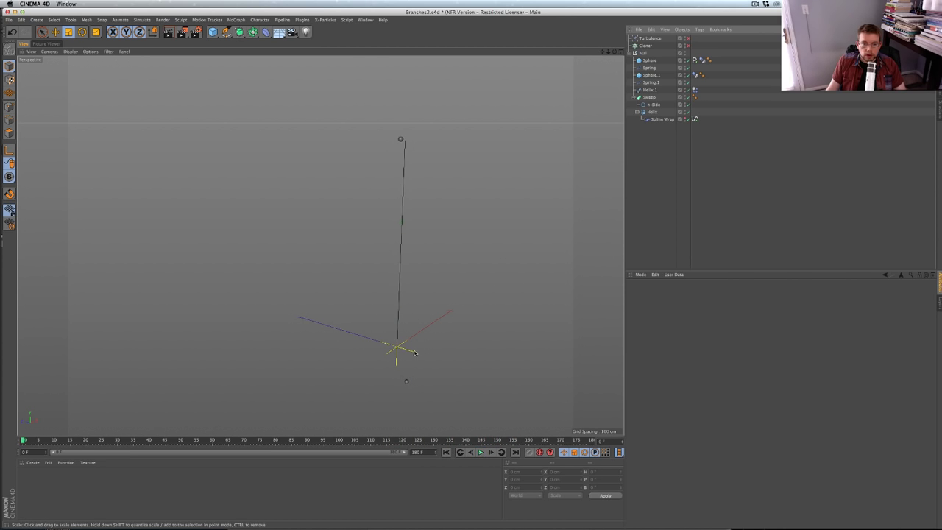
Reset Sphere.1's position, scale and rotation with Reset PSR, then move it down to about -11.8 cm in Y
left_click(653, 75)
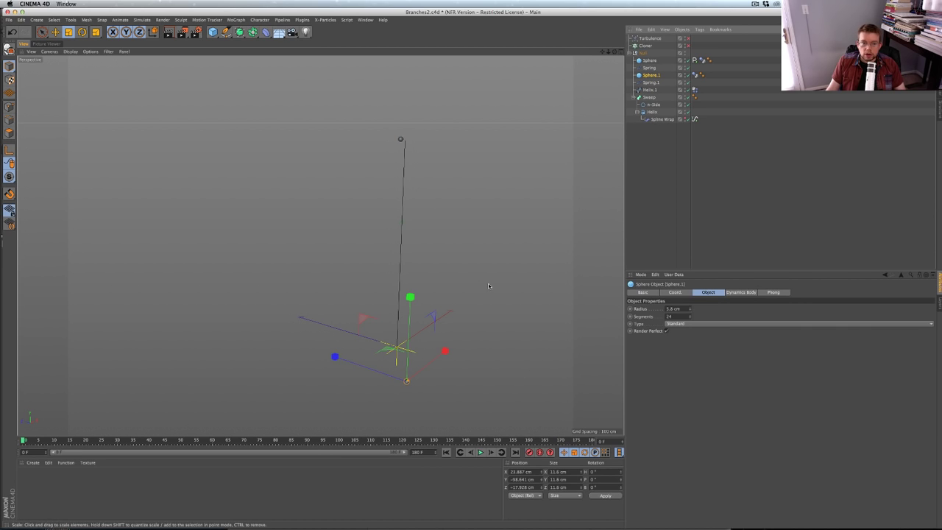
key("shift+c")
type("psr")
key("Return")
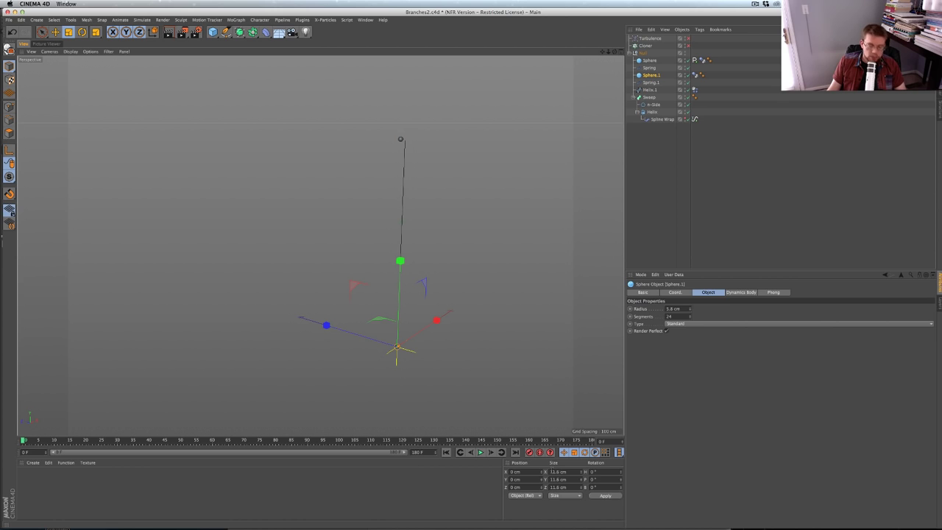
key("e")
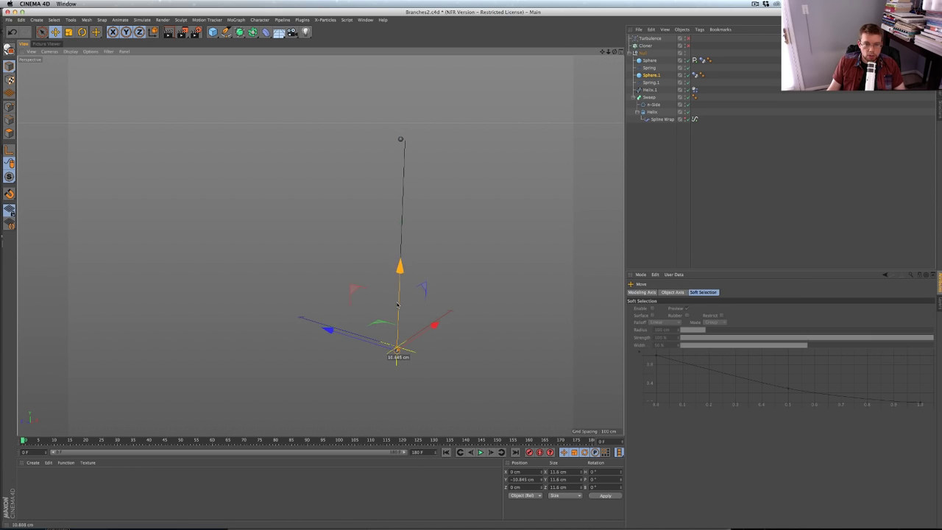
left_click_drag(393, 349, 391, 352)
scroll(391, 353, "up", 10)
scroll(390, 352, "down", 2)
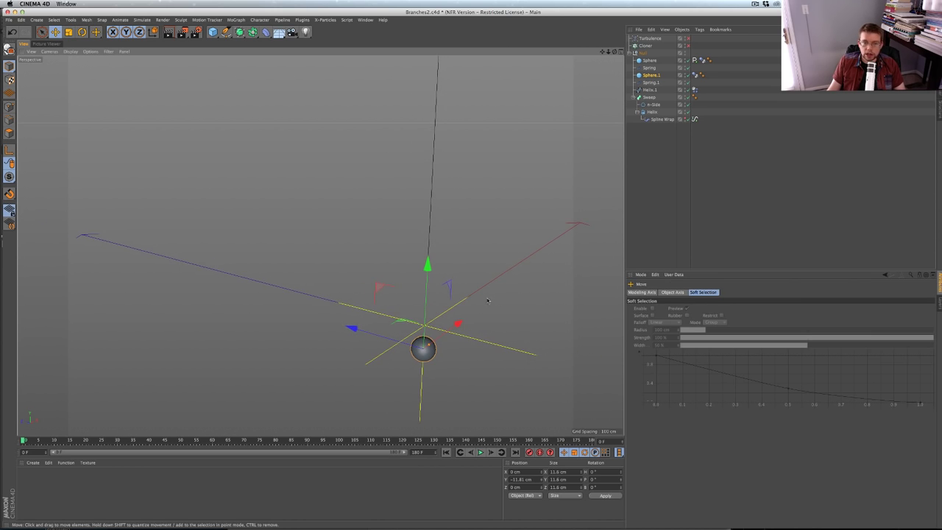
Set Spring.1's rest length from the current sphere distance and its stiffness to 100
left_click(650, 82)
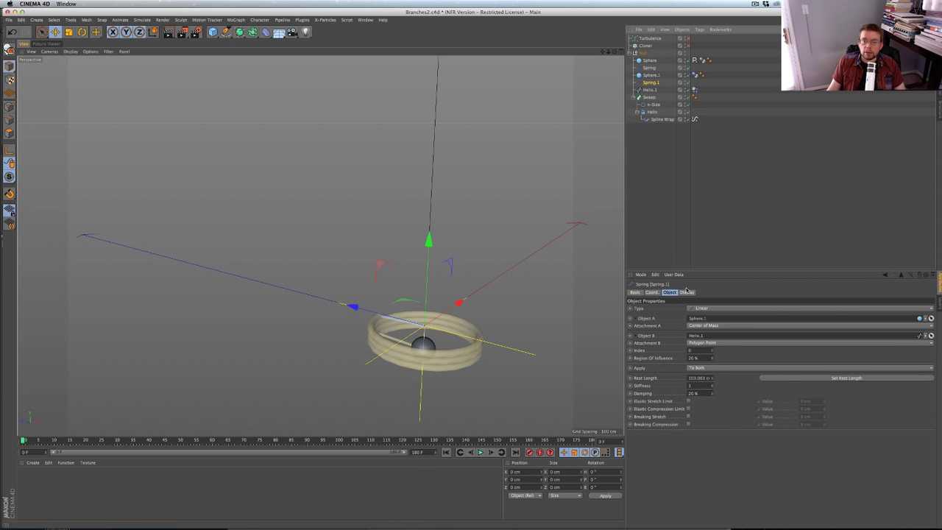
left_click(792, 381)
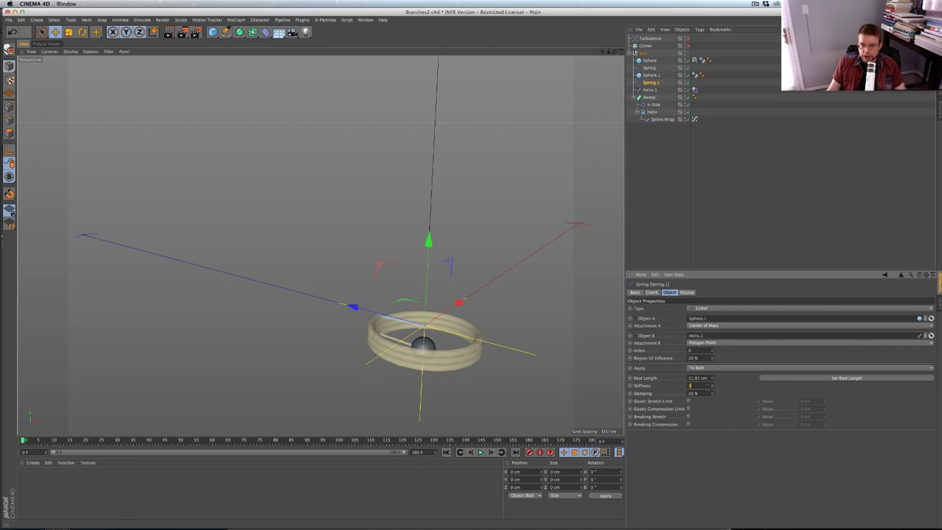
scroll(532, 294, "down", 6)
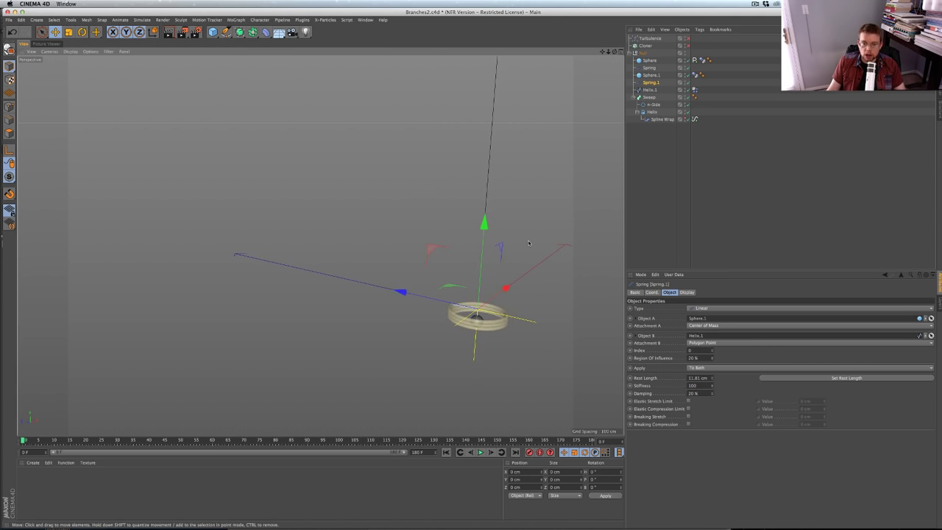
scroll(320, 246, "down", 4)
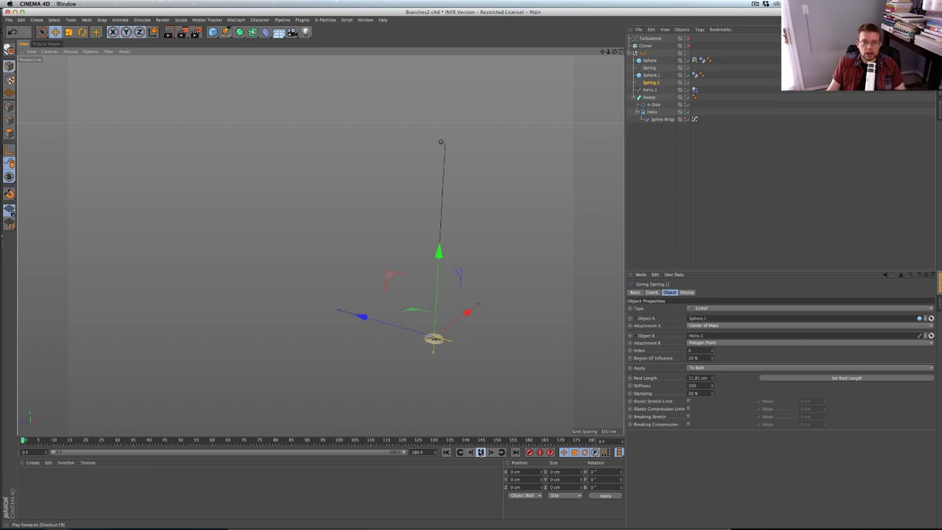
Play the simulation to check the branch base with the adjusted Spring.1, then rewind to the start
left_click(480, 452)
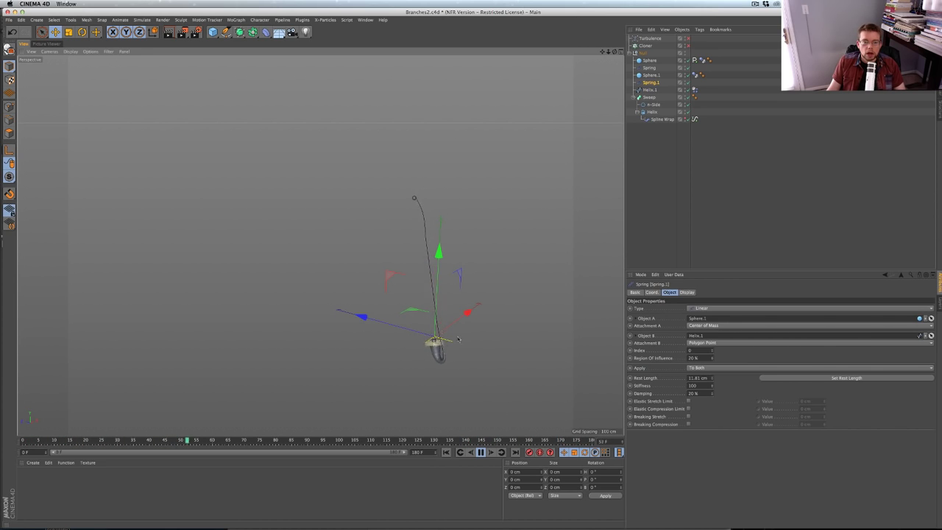
left_click(710, 176)
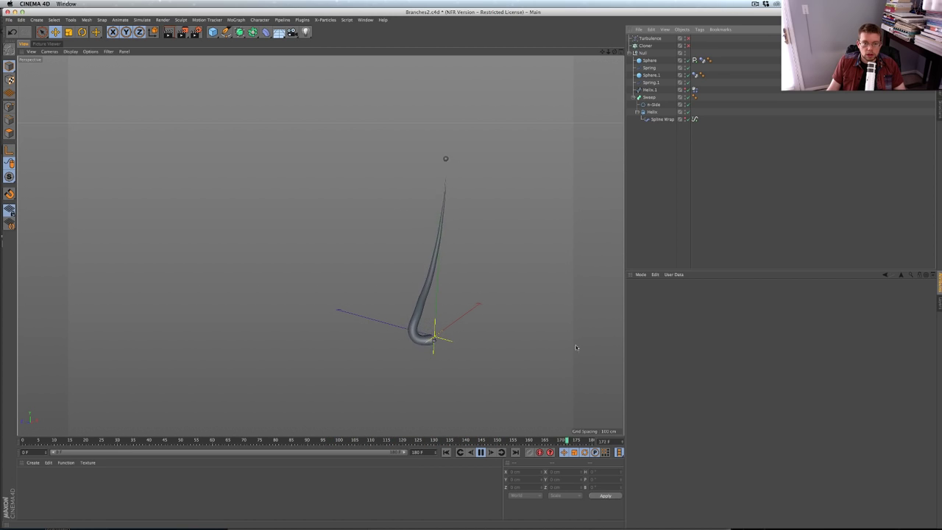
left_click(481, 453)
left_click(446, 453)
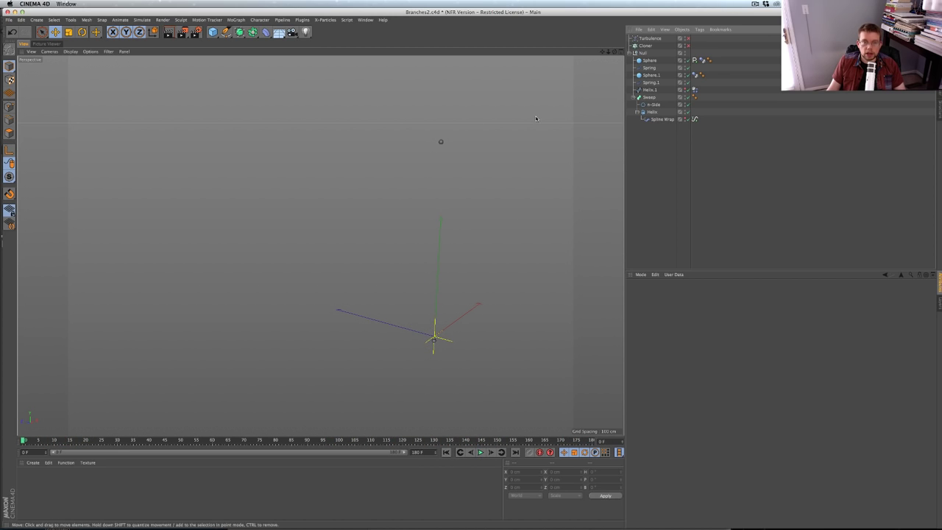
Save the scene as a new file named Branches3.c4d
key("super+shift+s")
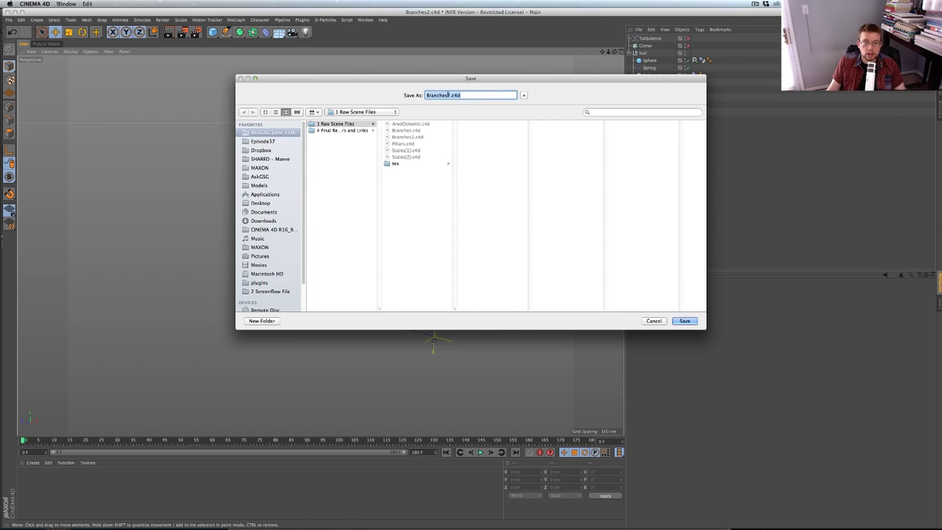
left_click(449, 94)
type("3")
key("Return")
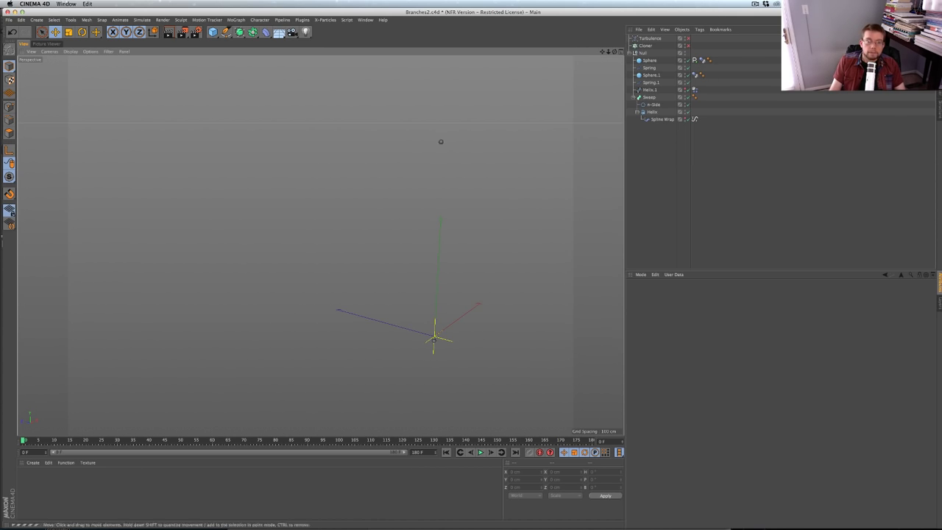
Delete the Cloner, then move Turbulence below the Null group and enable it
left_click(646, 55)
left_click(646, 48)
key("Delete")
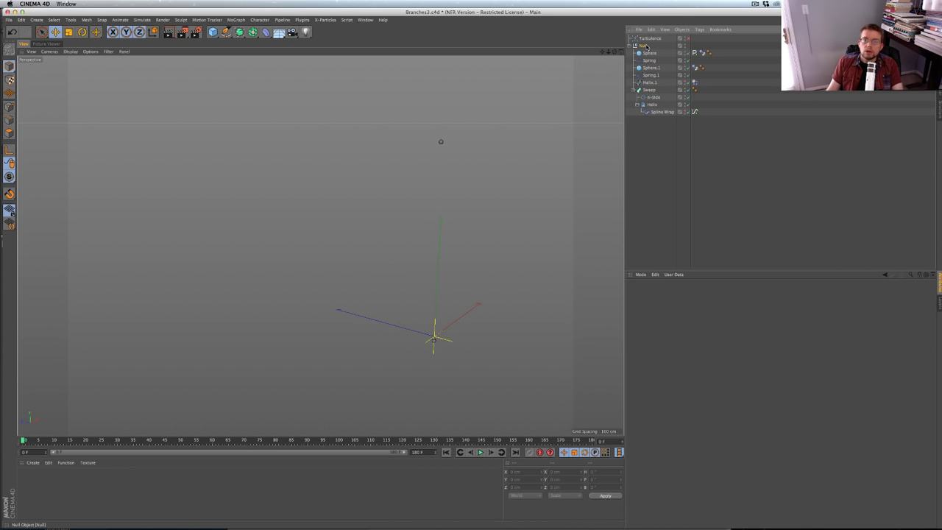
left_click(646, 47)
left_click_drag(648, 38, 655, 116)
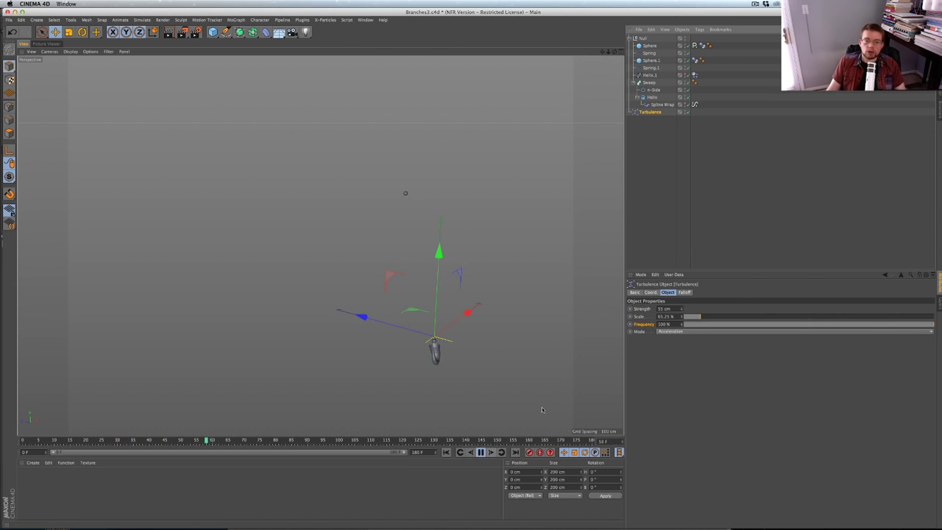
Set the project's dynamics gravity to 0 cm, stop playback and return to the first frame
key("super+d")
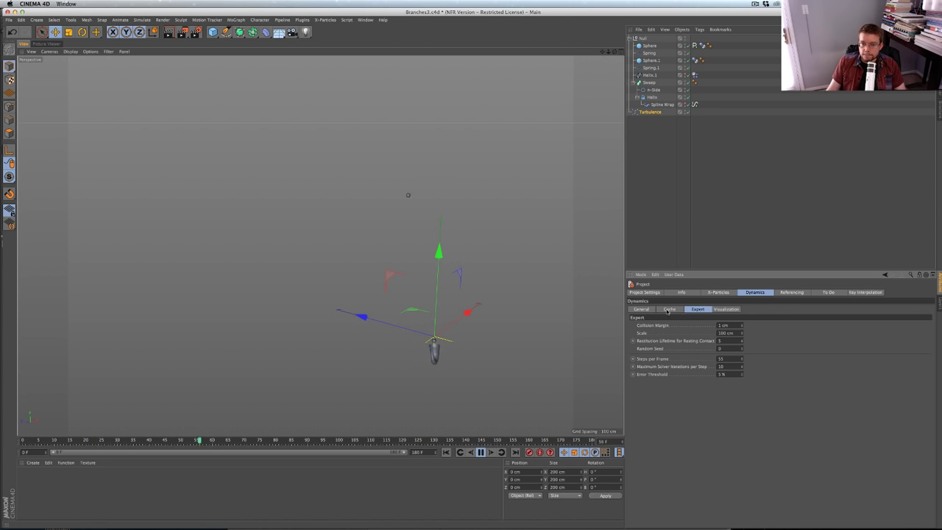
left_click(642, 309)
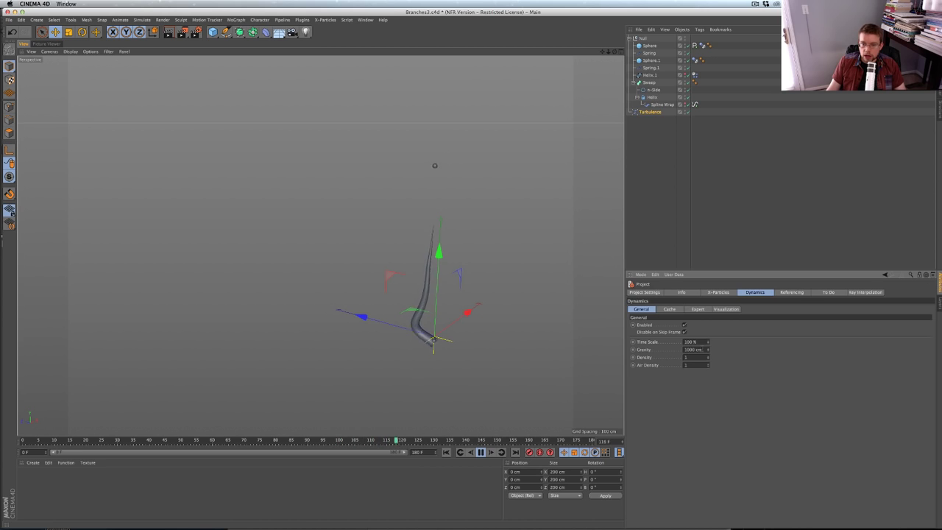
double_click(693, 350)
type("0")
key("Return")
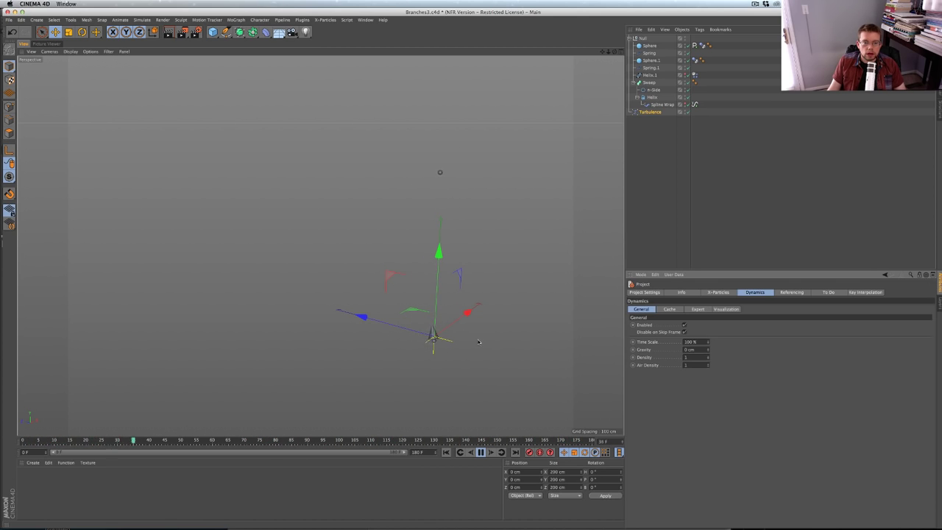
left_click(481, 453)
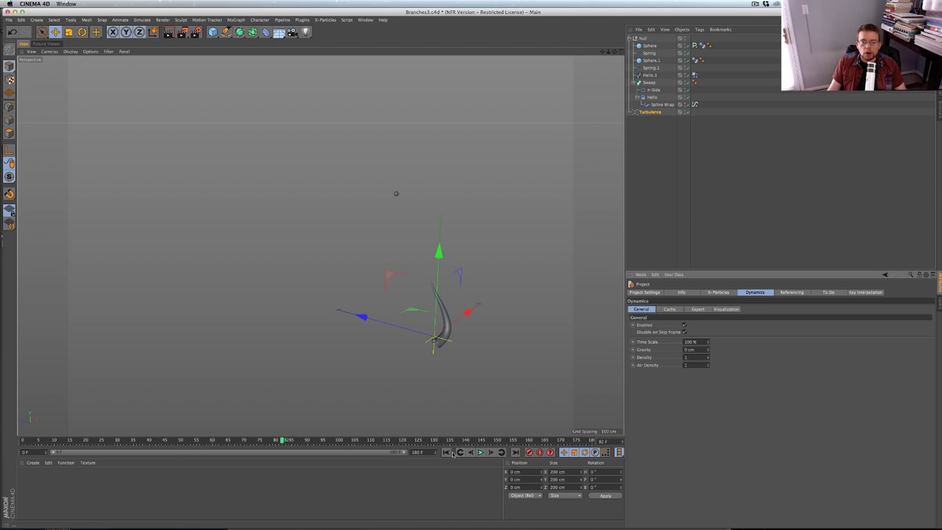
left_click(447, 453)
Rename the Null group Branch and duplicate it with all its contents
left_click(641, 38)
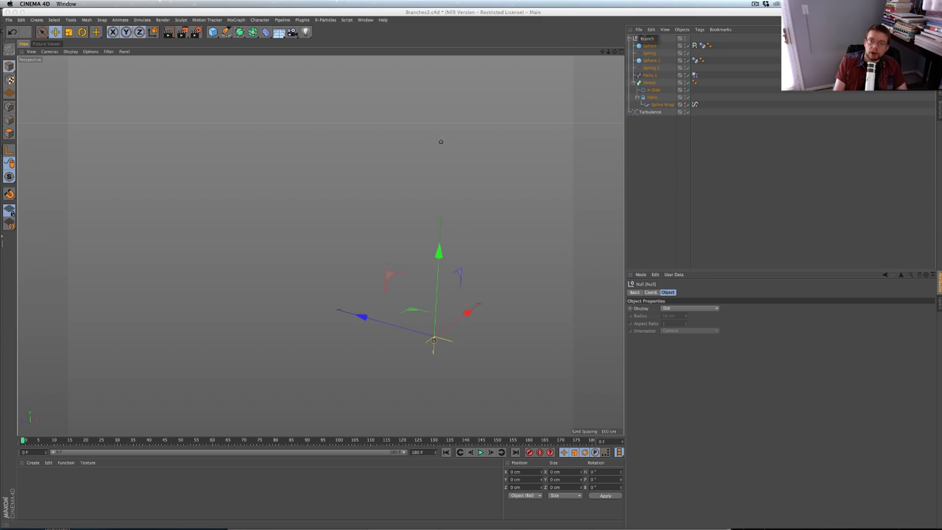
key("Return")
key("super+c")
key("super+v")
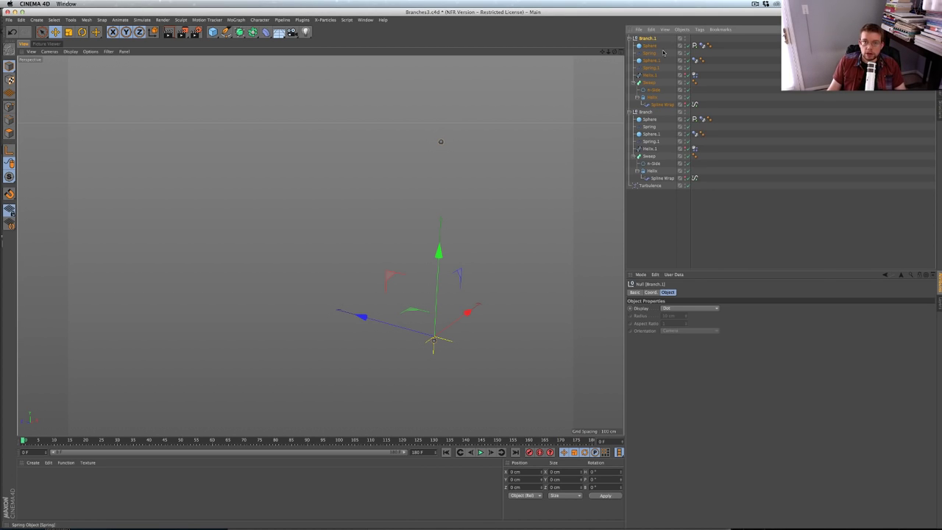
Move the branch copy about 18 cm along Z and rotate its heading to about 130°
key("e")
left_click_drag(403, 328, 397, 326)
key("r")
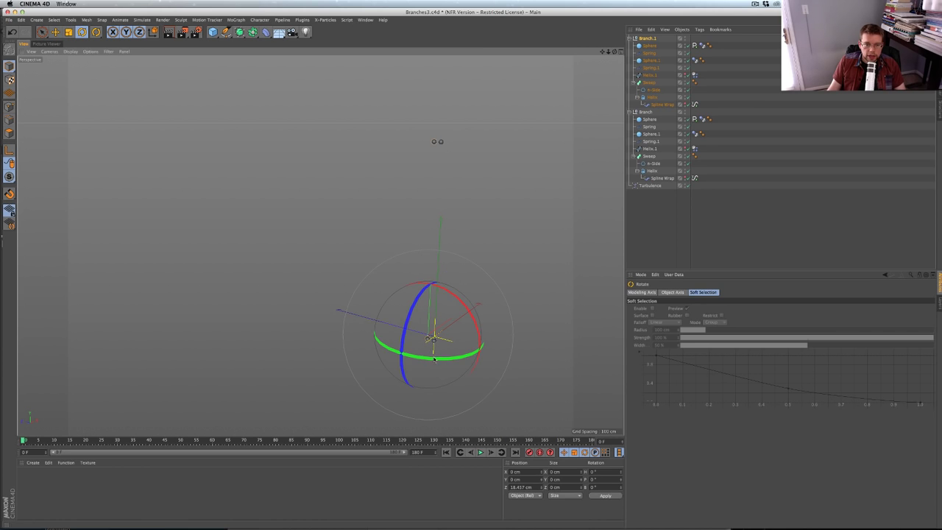
left_click_drag(432, 358, 524, 324)
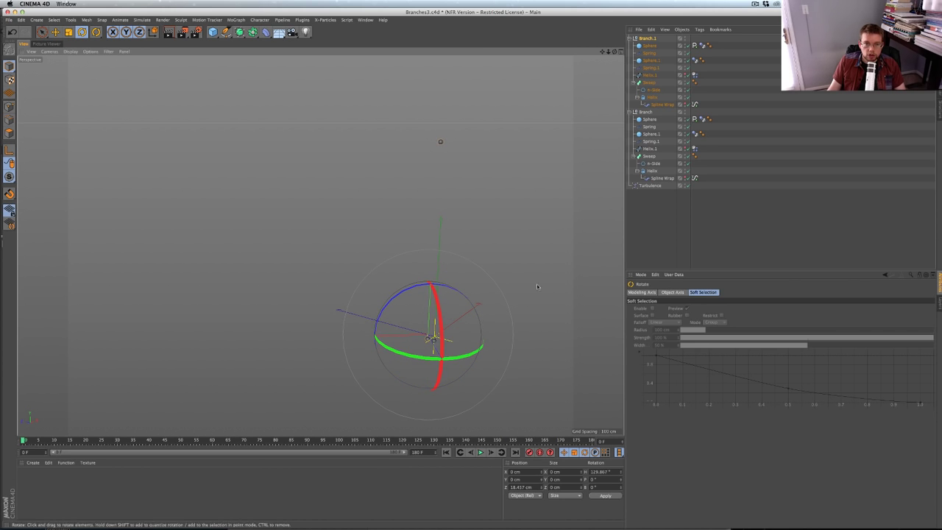
Select both branch groups, Branch and Branch.1, and duplicate them together
left_click(648, 38)
left_click(647, 112, "ctrl")
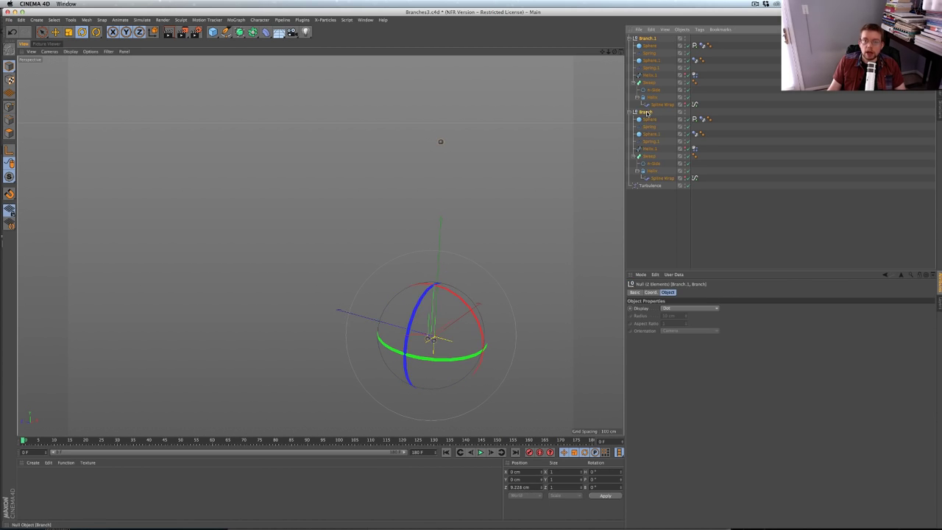
key("super+c")
key("super+v")
Move the two new branch copies about 30 cm along X and rotate them about the vertical axis
key("e")
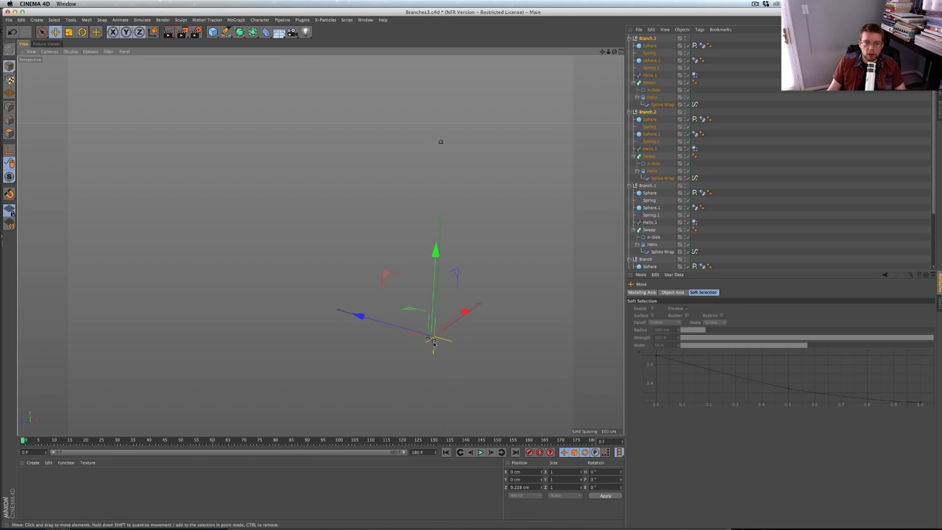
left_click_drag(458, 320, 464, 315)
key("r")
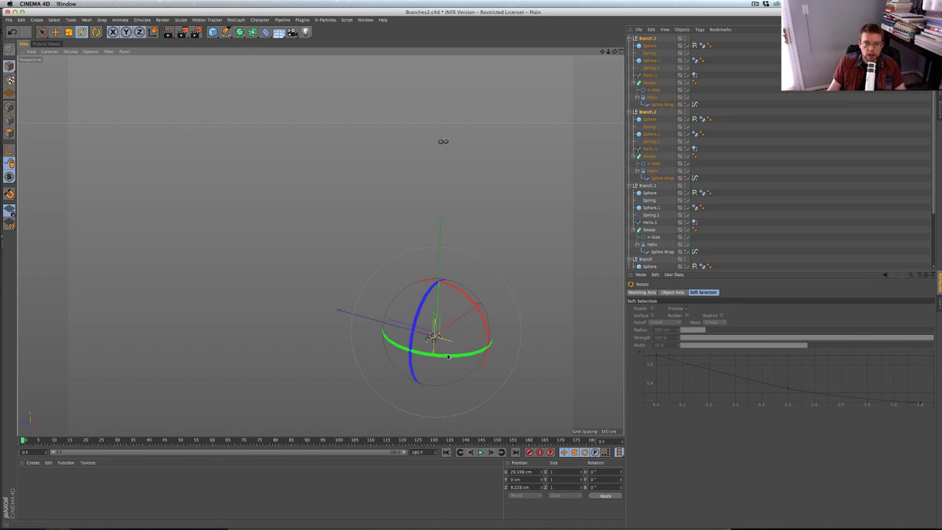
left_click_drag(440, 351, 492, 335)
Play the simulation of all four branches to examine how they interact, then return to the first frame
left_click(596, 262)
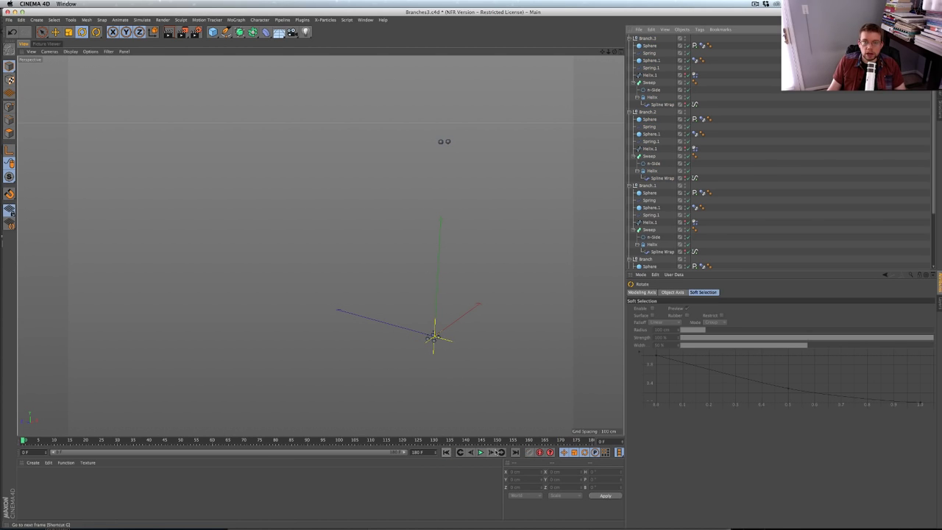
left_click(481, 451)
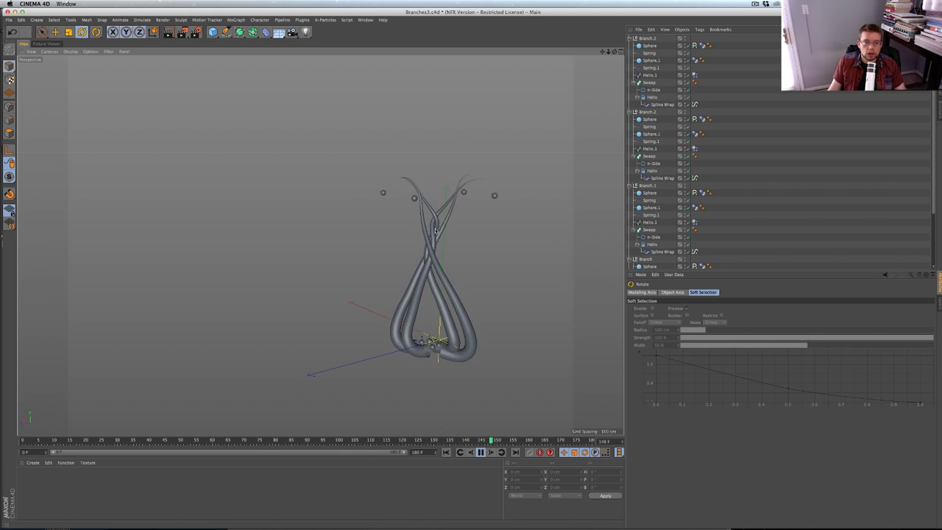
left_click(480, 451)
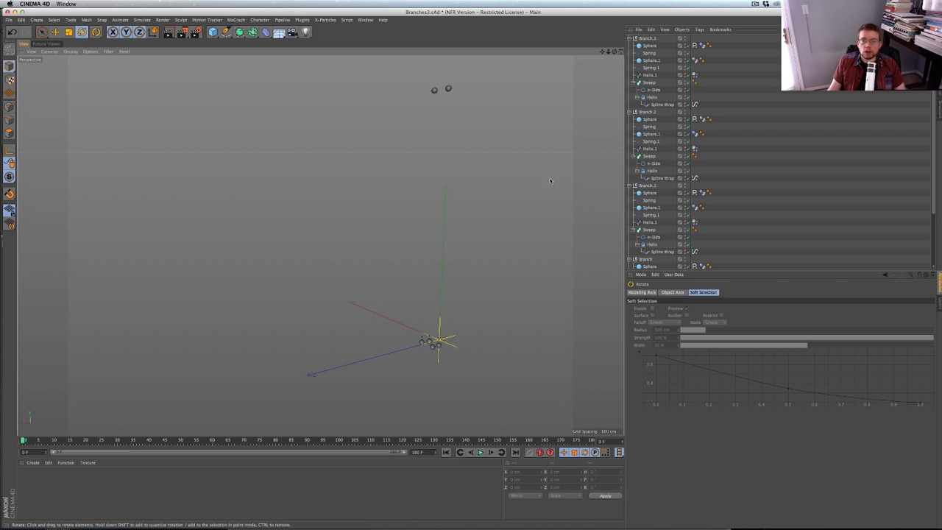
middle_click_drag(551, 181, 514, 226, "alt")
left_click_drag(513, 226, 482, 223, "alt")
middle_click_drag(482, 223, 493, 203, "alt")
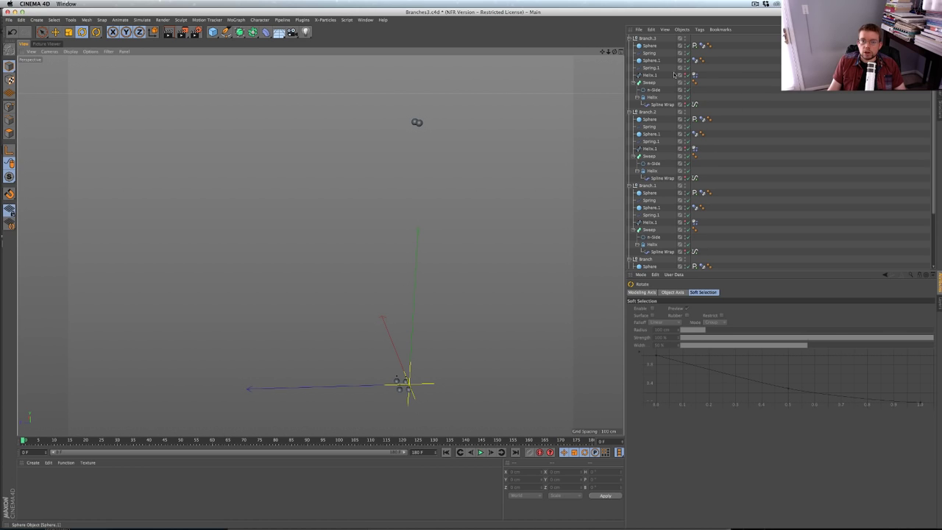
Select the Signal tags on the top Sphere of all four branches and set their noise seed to num
left_click_drag(736, 269, 736, 344)
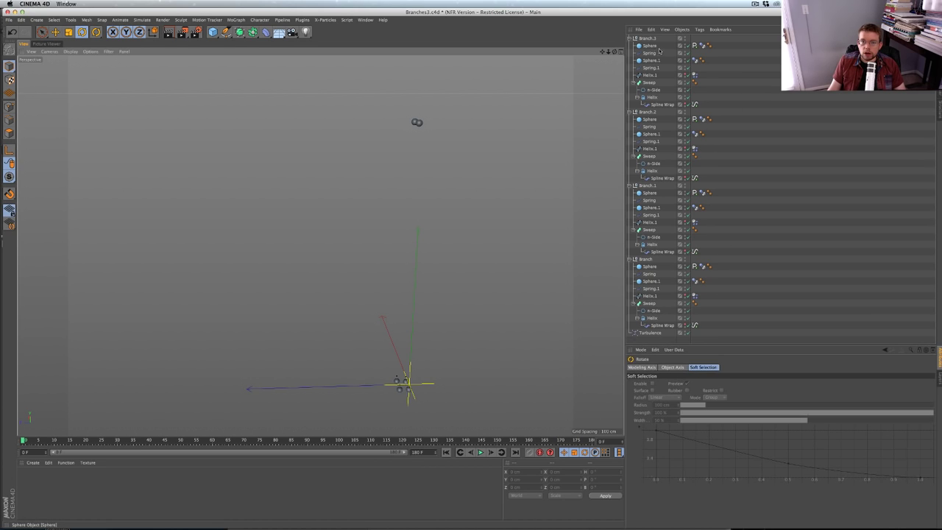
left_click(694, 46)
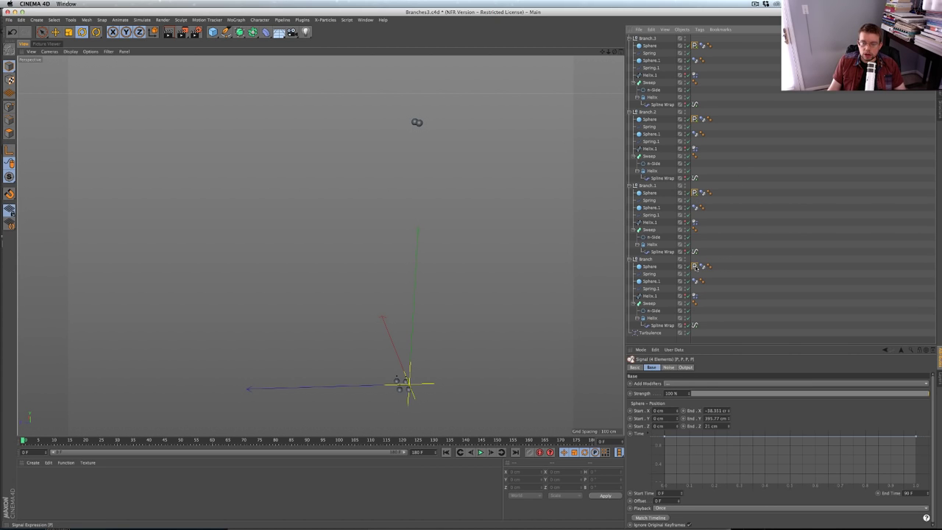
left_click(669, 367)
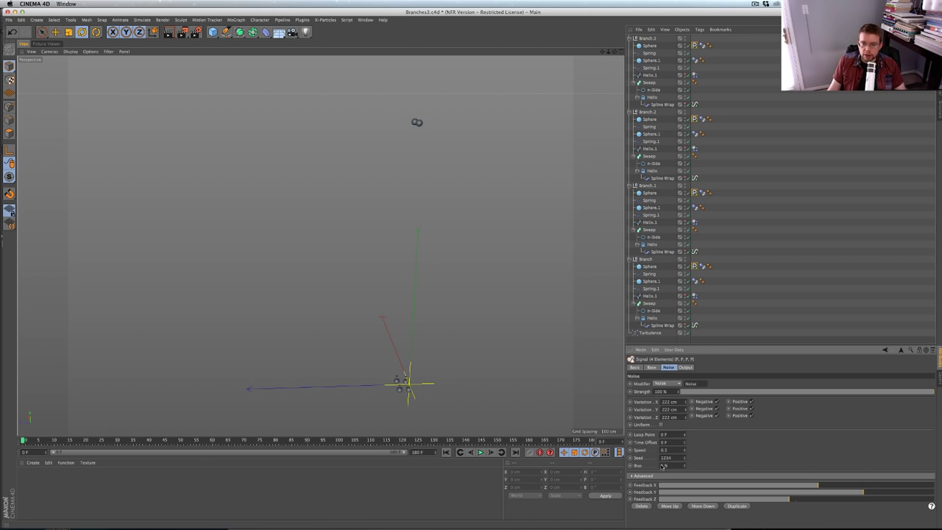
type("num")
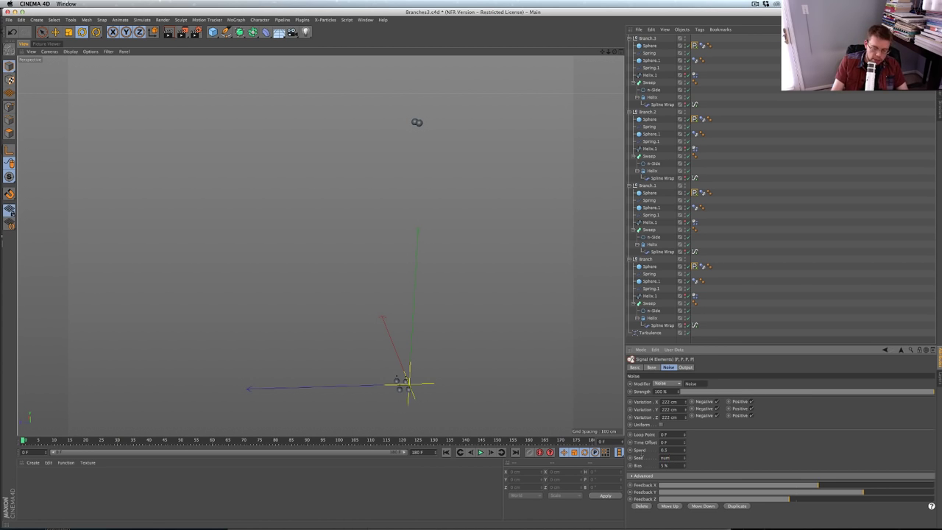
key("Return")
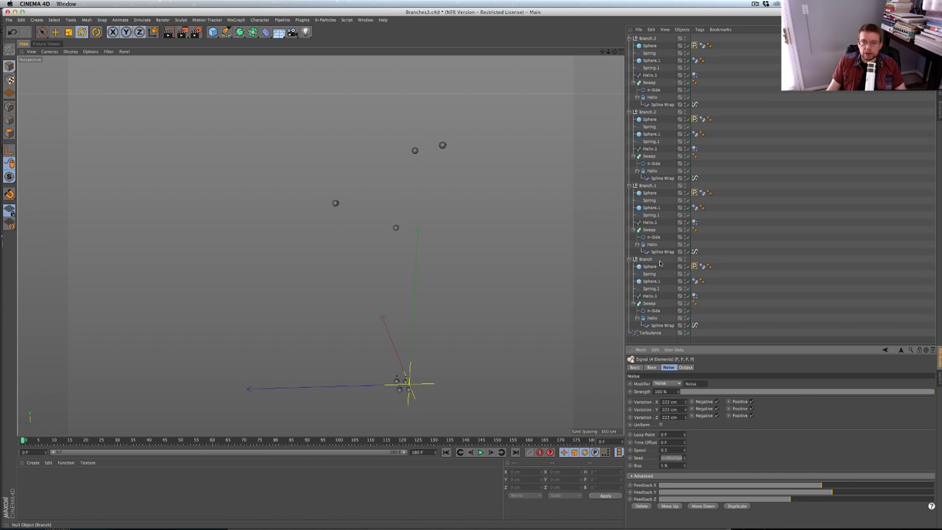
Keyframe the noise strength of all four Signal tags at 0% on frame 0 and 100% on frame 19
left_click(652, 274)
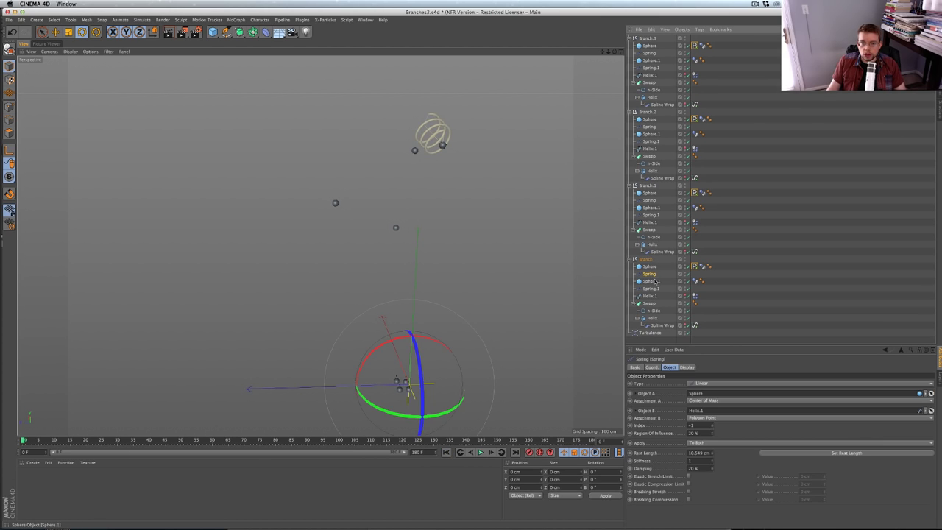
left_click(695, 193)
left_click(697, 193, "shift")
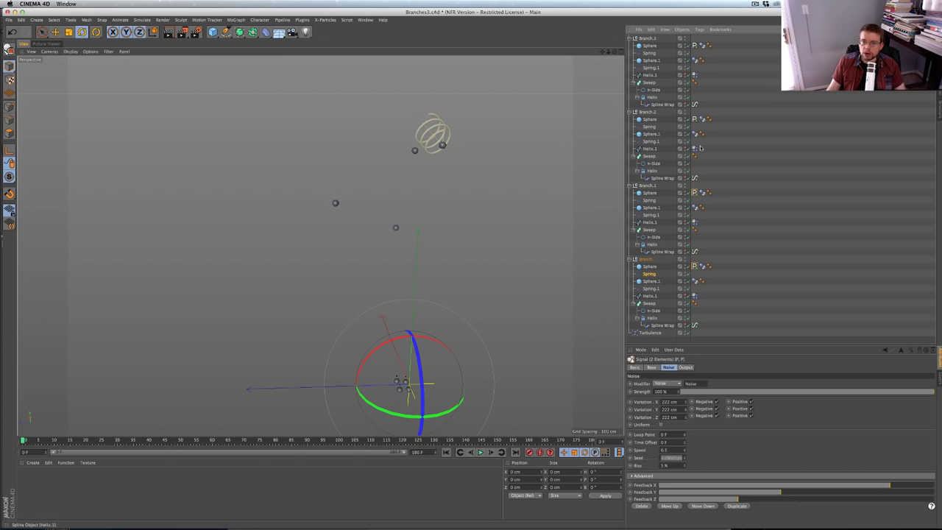
left_click(695, 119, "shift")
left_click(694, 45, "shift")
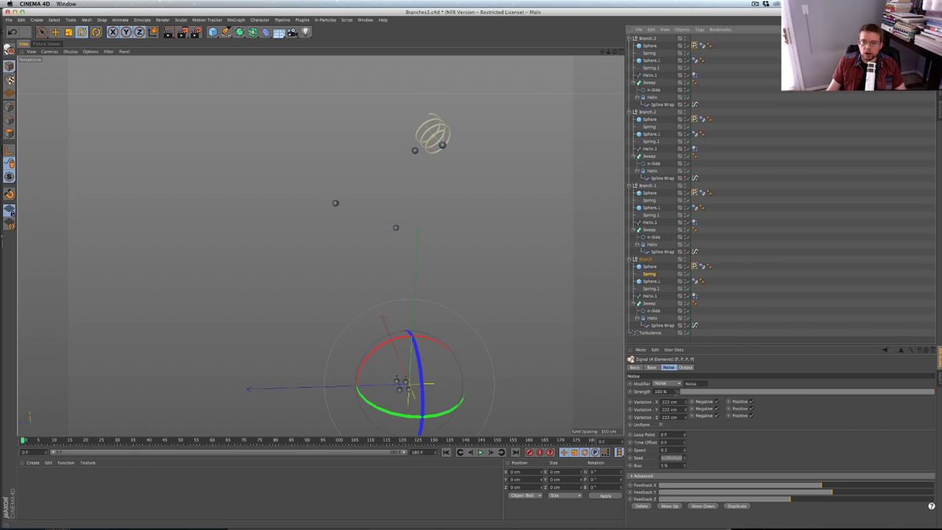
left_click_drag(715, 396, 662, 396)
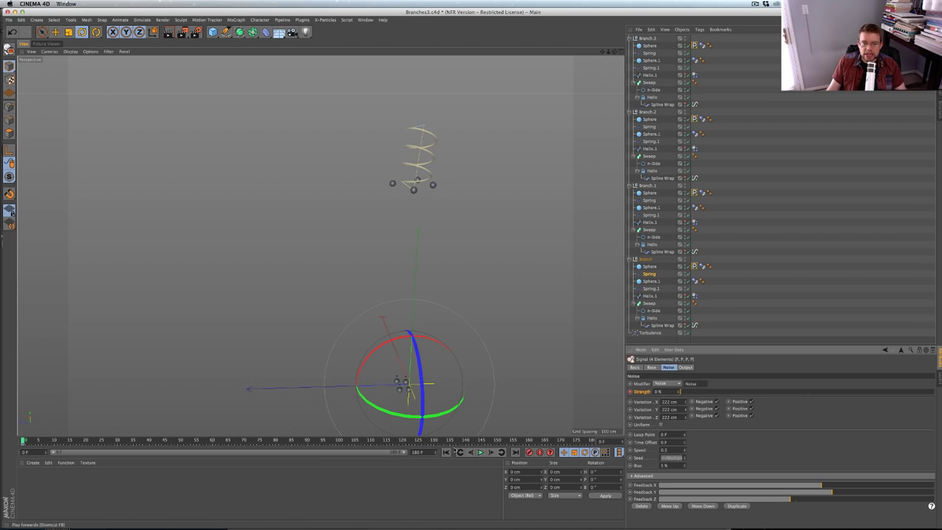
left_click(82, 442)
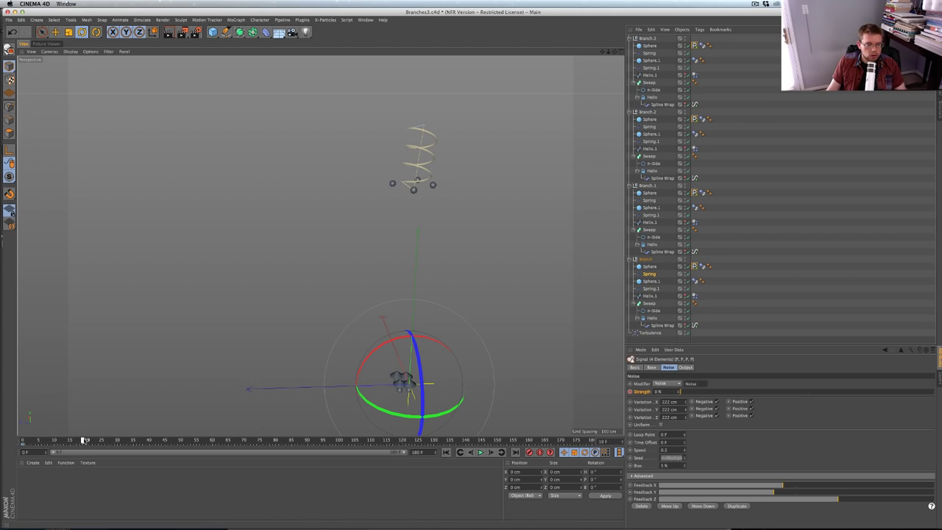
left_click_drag(690, 392, 933, 392)
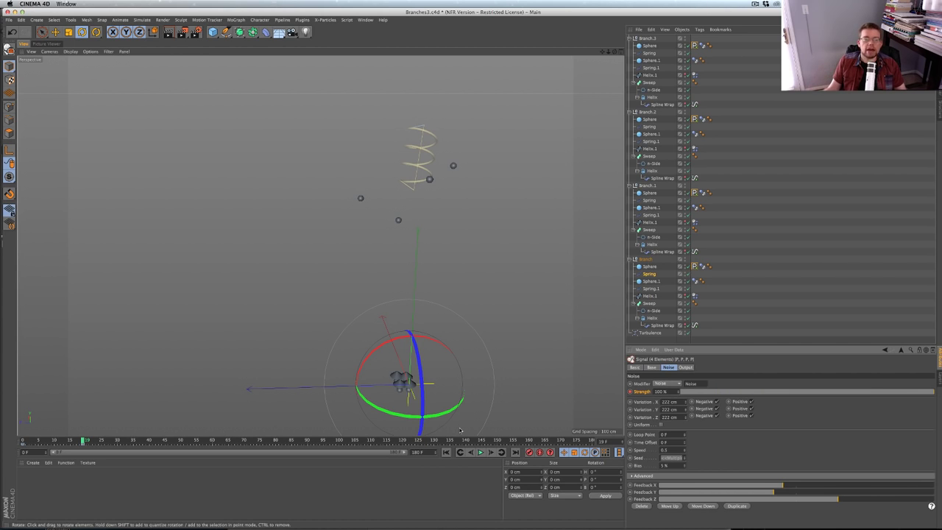
Return to the first frame and reset the rest length of the Spring object in all four branches to its current length
left_click(446, 452)
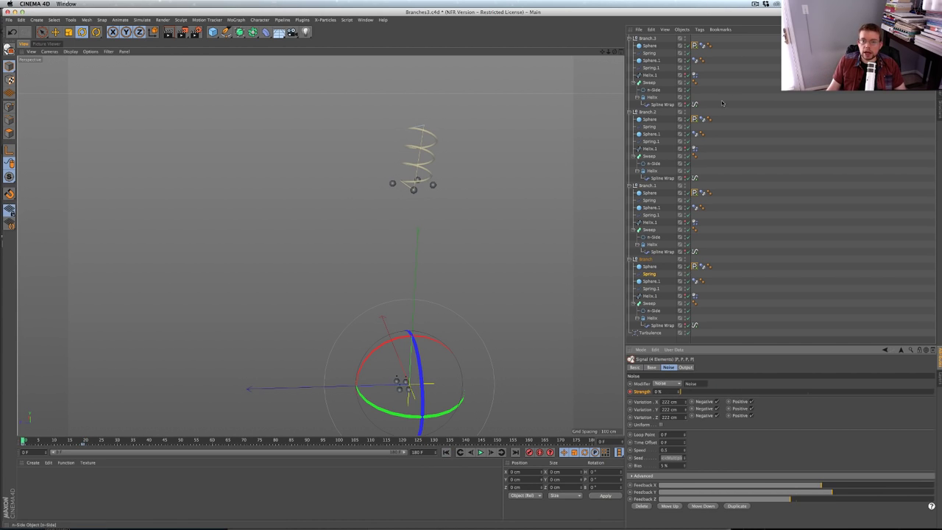
left_click(651, 53)
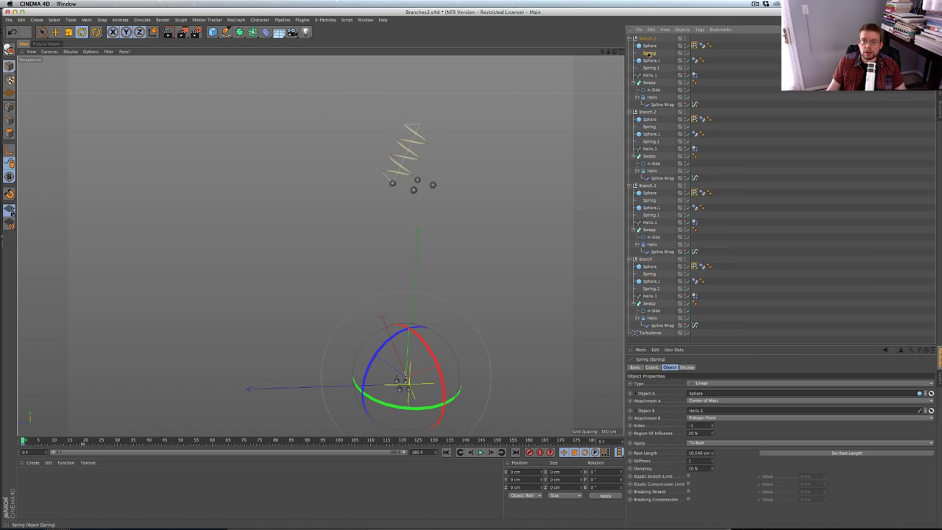
left_click(651, 127, "shift")
left_click(653, 200, "shift")
left_click(654, 275, "shift")
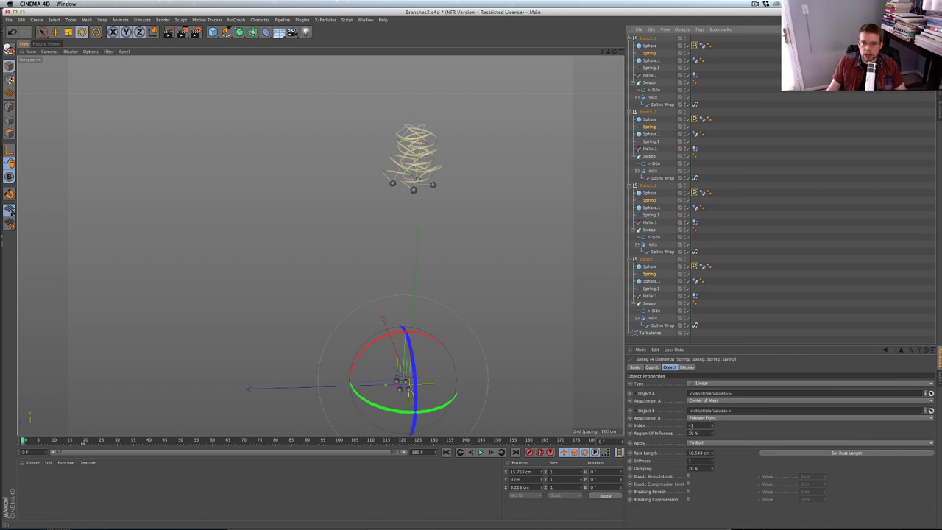
left_click(818, 452)
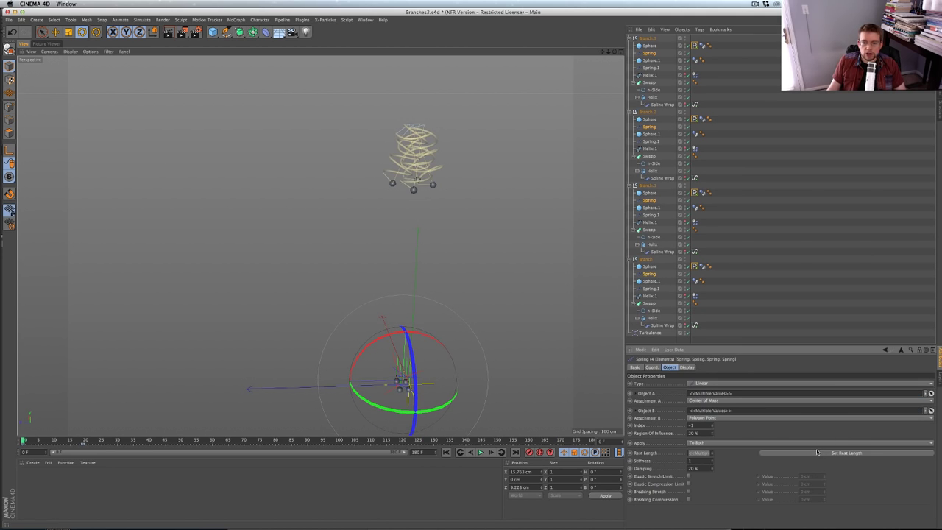
Play the four-branch simulation, display the meshes with Gouraud shading and wireframe lines, and return to the first frame
left_click(798, 261)
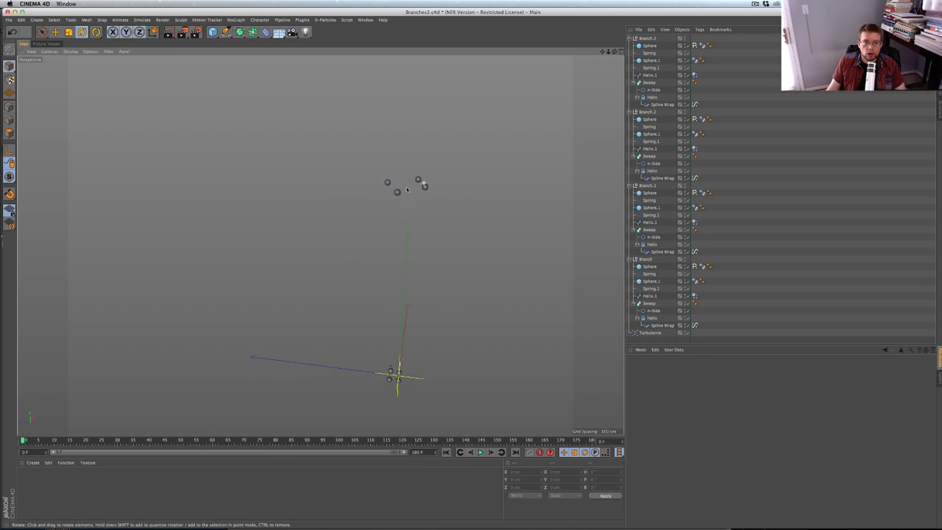
left_click_drag(407, 190, 408, 196, "alt")
left_click(481, 452)
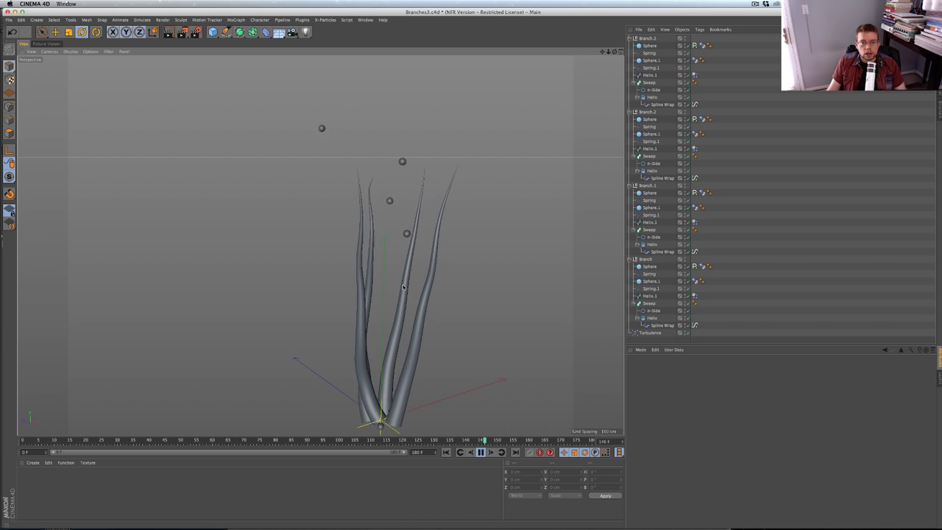
key("n")
key("b")
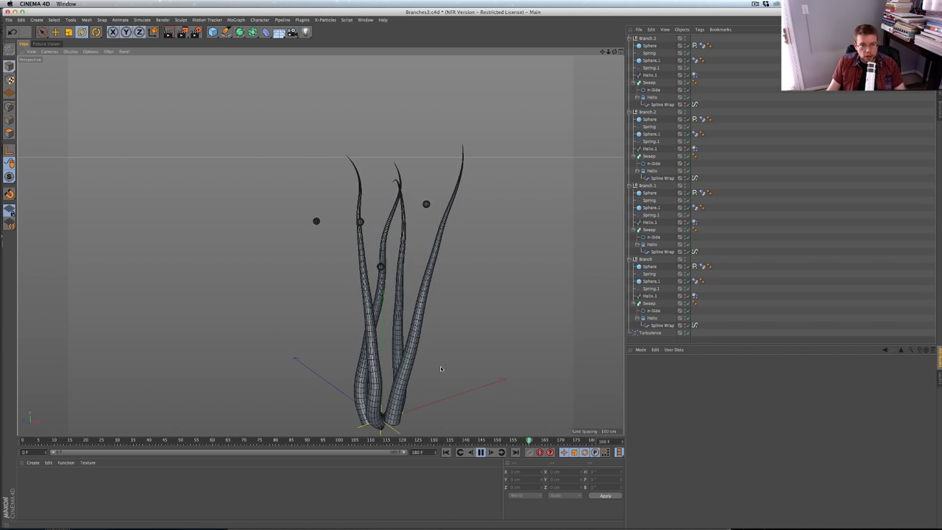
key("n")
key("h")
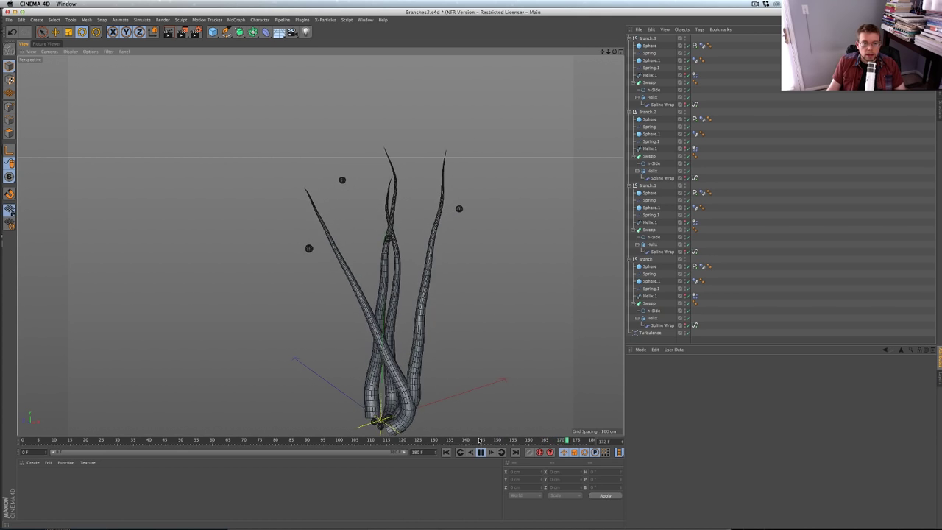
left_click(480, 451)
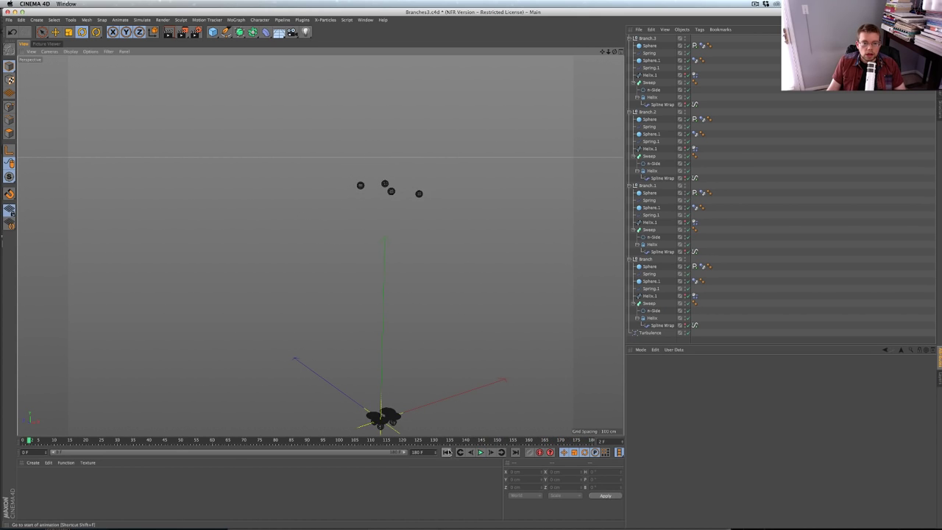
left_click(447, 452)
Make the Helix.1 spline of Branch.2 visible and examine its position relative to that branch's top Sphere
left_click(630, 38)
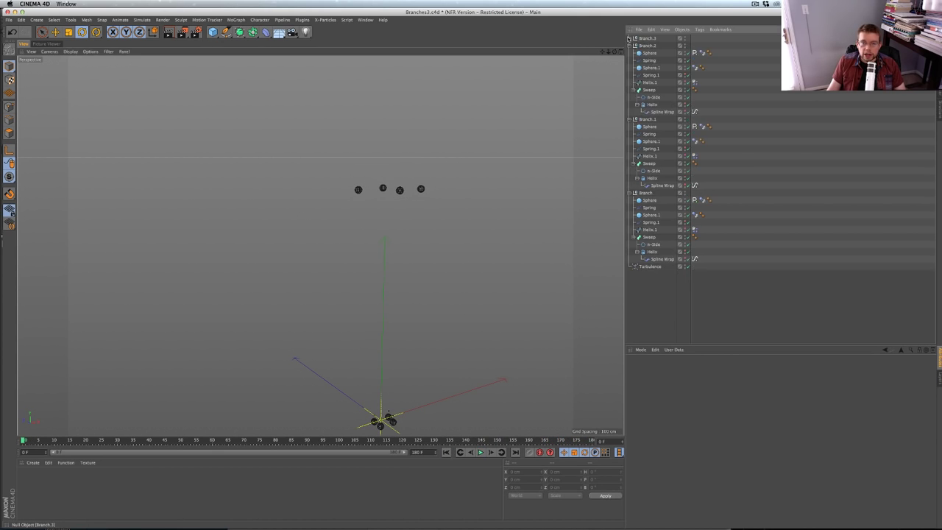
left_click_drag(439, 187, 449, 194, "alt")
left_click(651, 53)
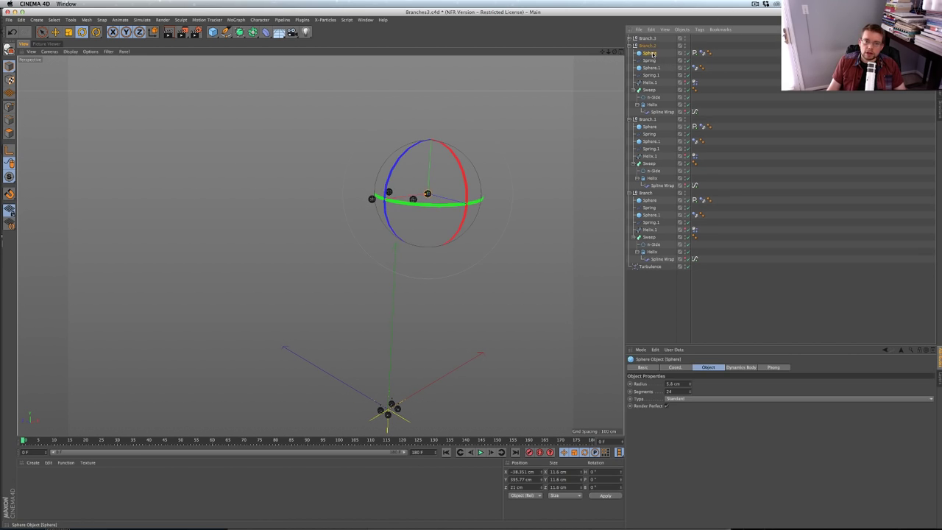
left_click(685, 82)
left_click_drag(452, 181, 311, 249, "alt")
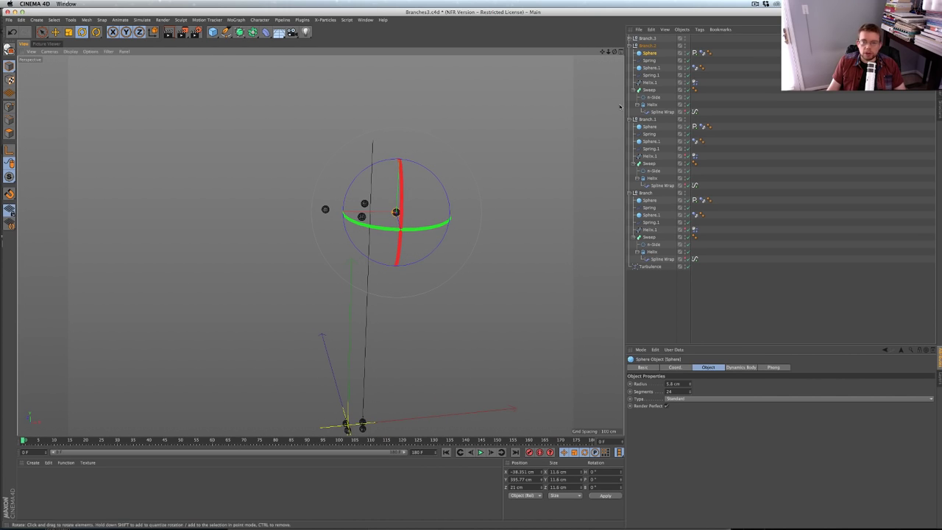
Collapse the branch groups and delete Branch.1, Branch.2 and Branch.3, keeping only the original Branch
left_click(635, 45)
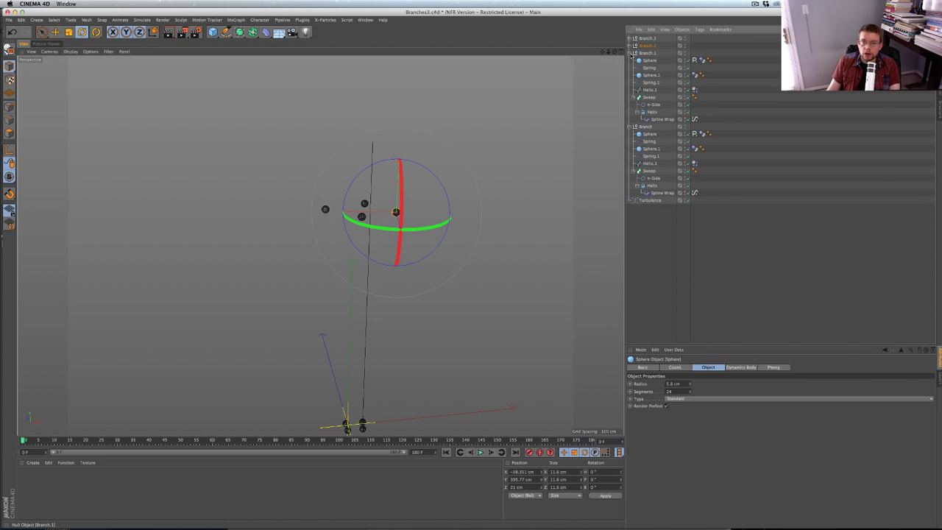
left_click(630, 53)
left_click(630, 61)
left_click(645, 61)
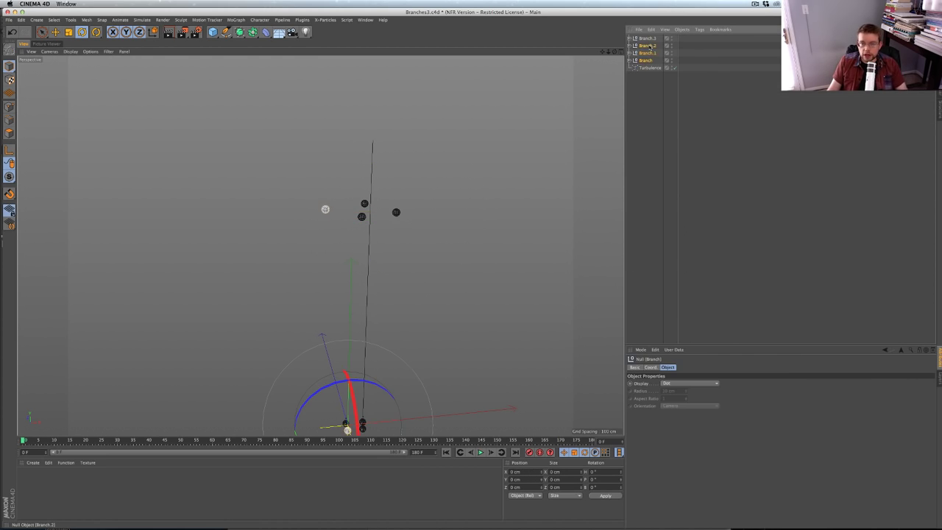
left_click(649, 45, "shift")
left_click(648, 53)
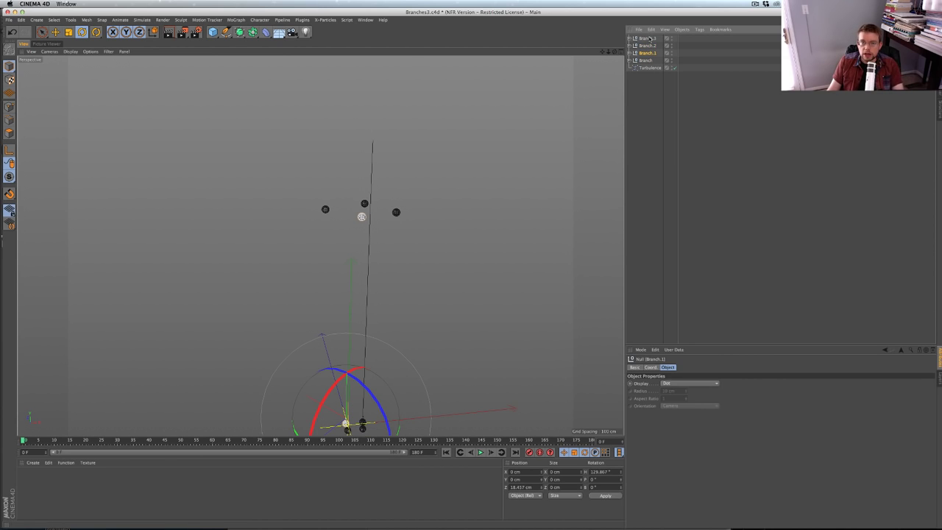
left_click(648, 38, "shift")
key("Delete")
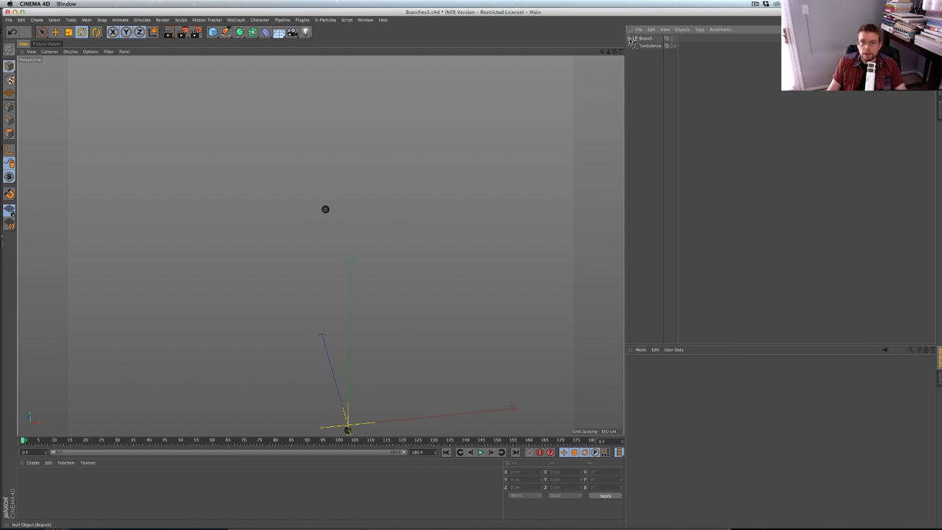
Expand the remaining Branch group and make its Helix.1 spline visible in the viewport
left_click(630, 38)
left_click(645, 38)
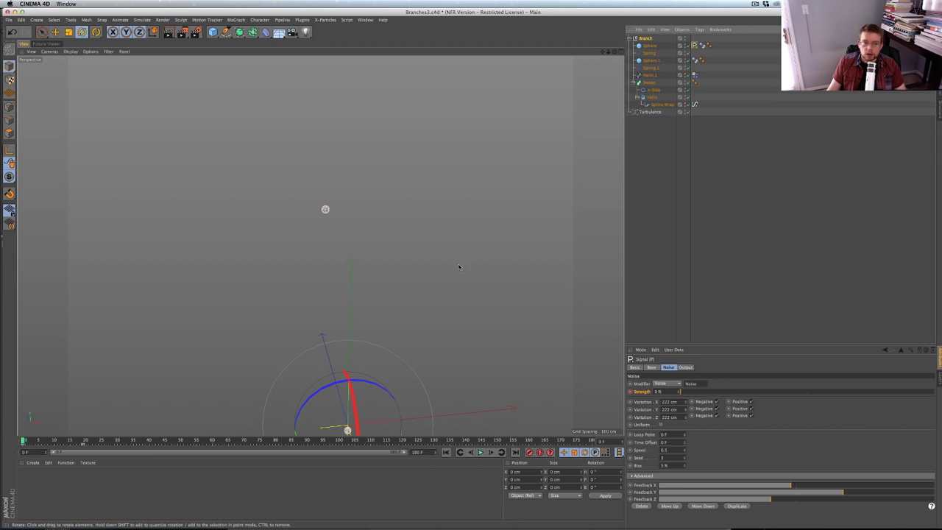
middle_click_drag(448, 285, 482, 248, "alt")
left_click(684, 74)
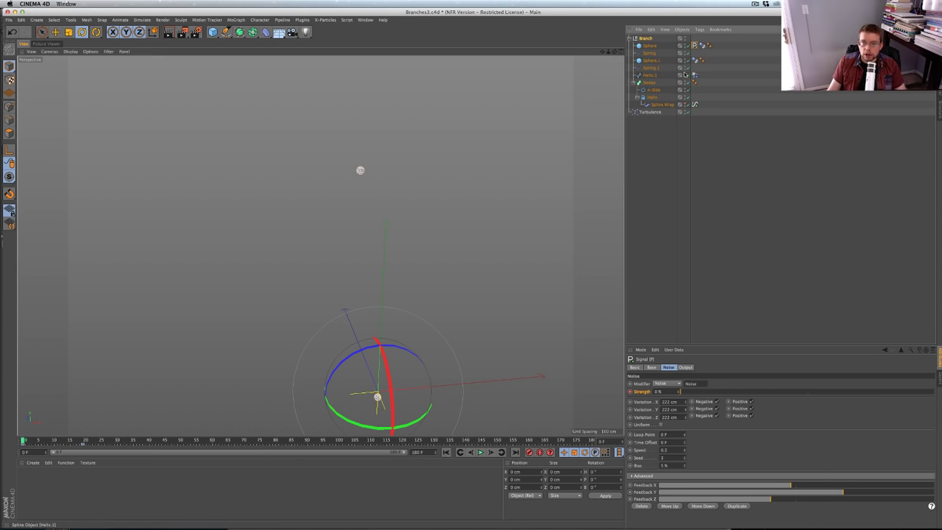
middle_click_drag(468, 161, 468, 202, "alt")
Set the end position in the top Sphere's Signal tag to X 0 cm, Y 508.77 cm and Z 0 cm
left_click(650, 46)
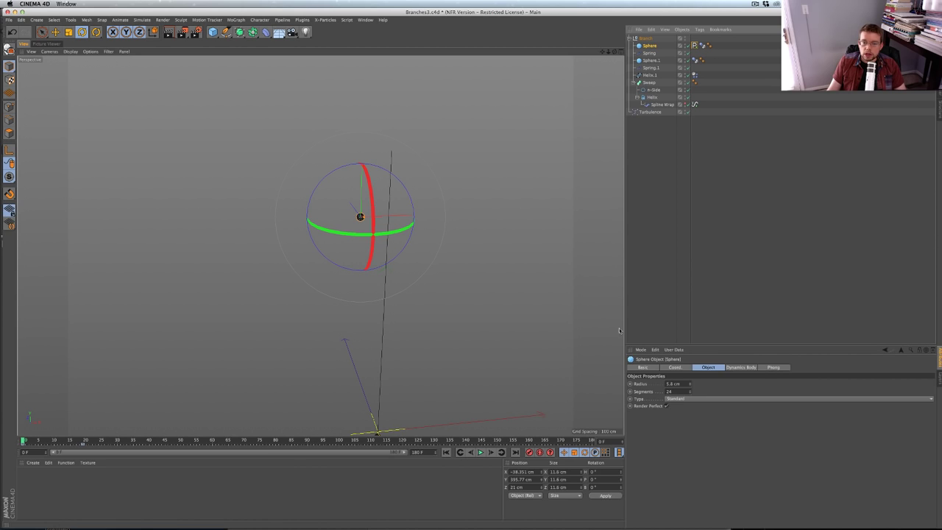
left_click(677, 368)
left_click(695, 46)
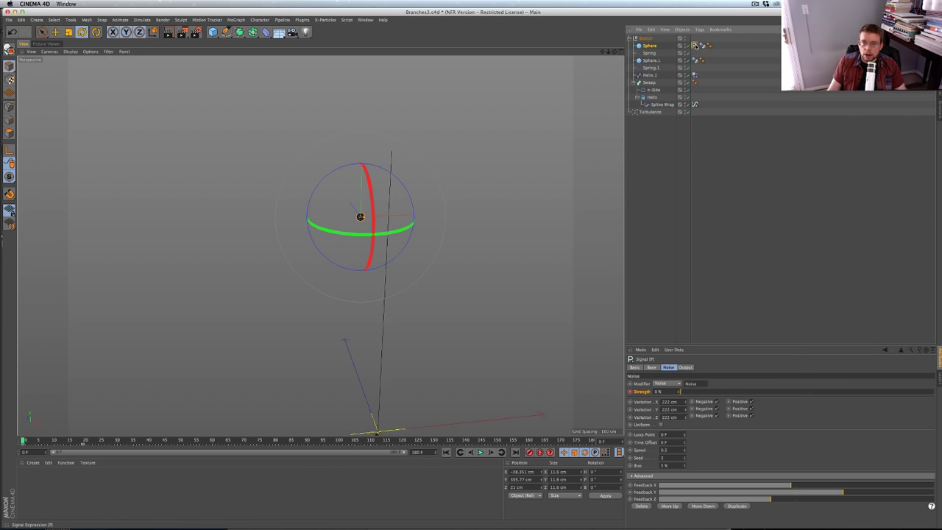
left_click(652, 367)
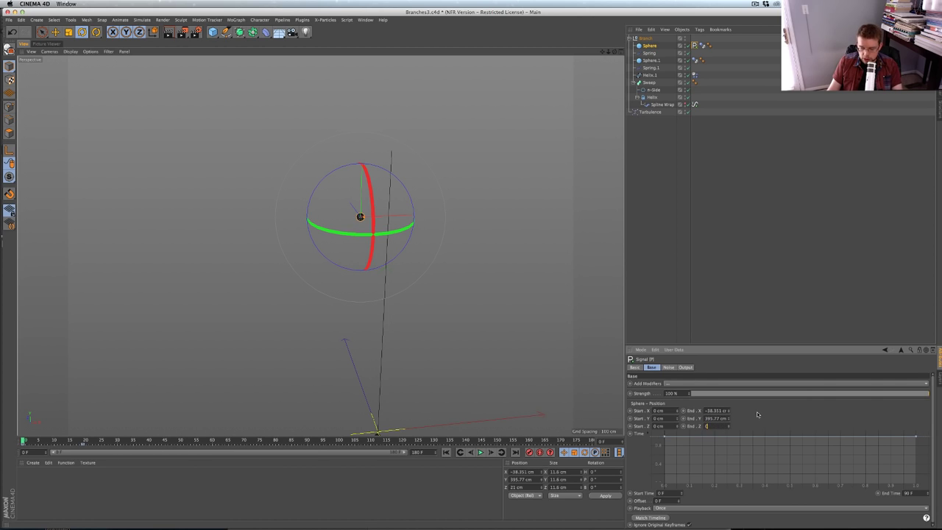
key("Return")
type("0")
key("Return")
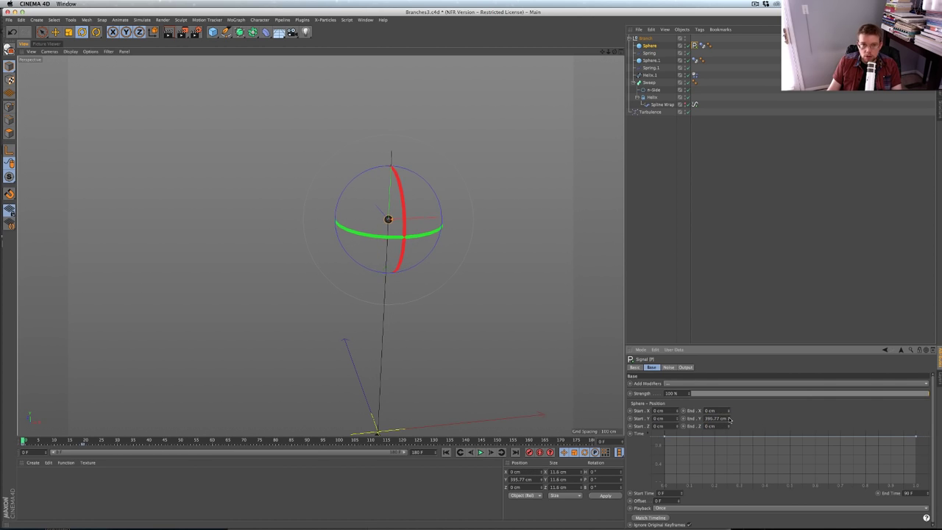
left_click_drag(729, 419, 729, 365)
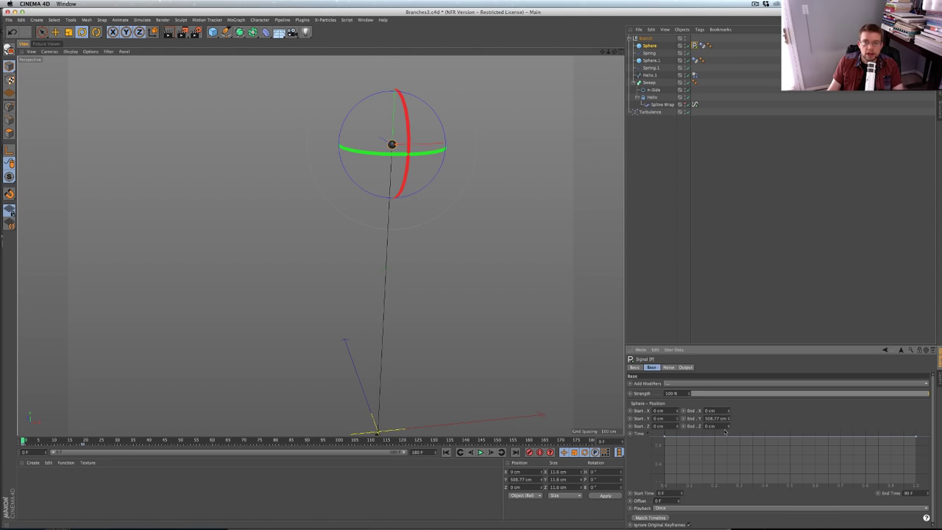
left_click(702, 46)
left_click(651, 46)
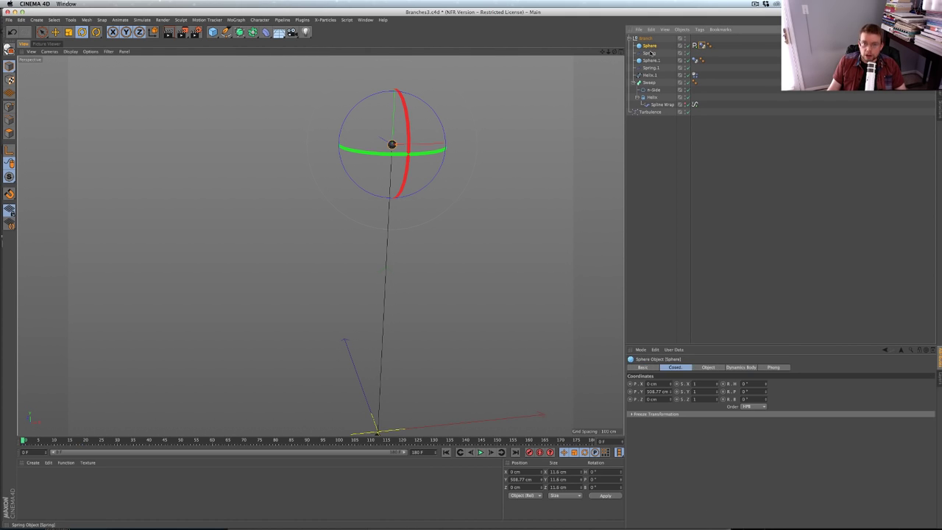
Set the upper Spring's rest length from the current distance between its connected objects and play the simulation
left_click(650, 53)
left_click(675, 366)
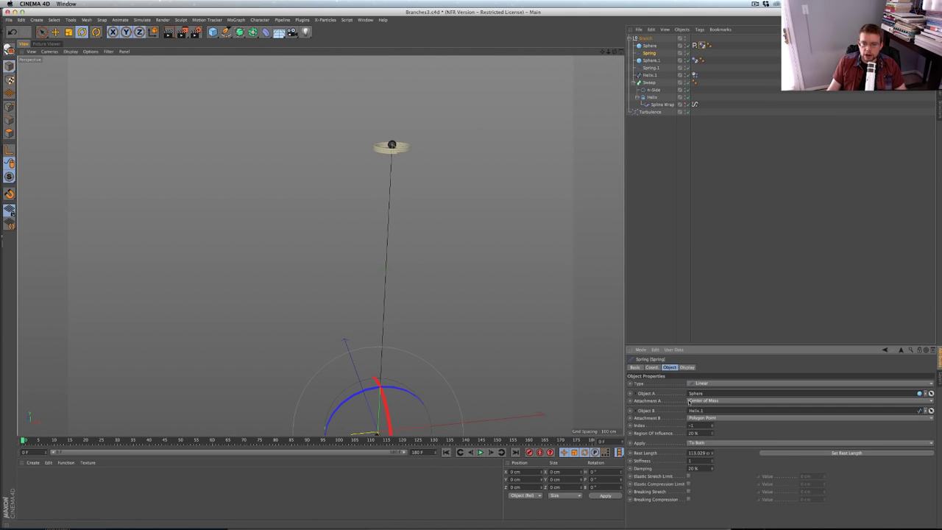
left_click(805, 453)
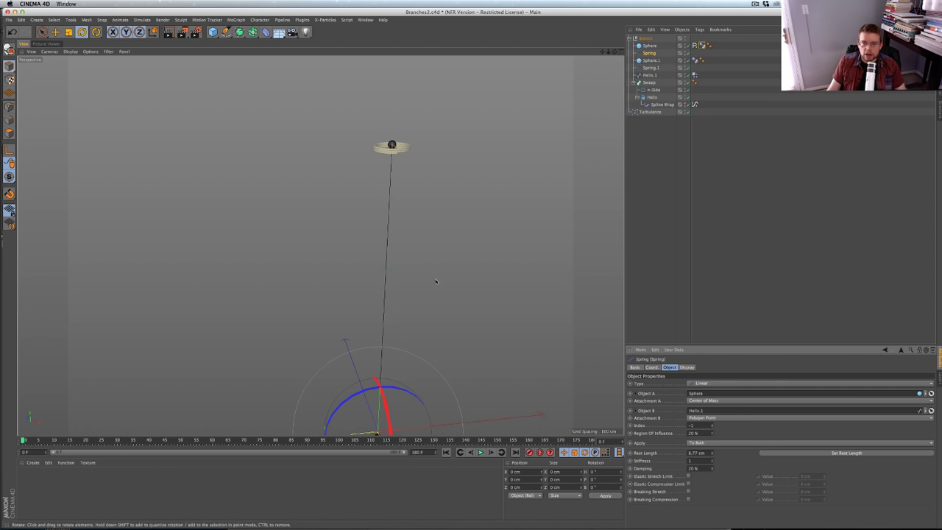
left_click_drag(436, 282, 431, 233, "alt")
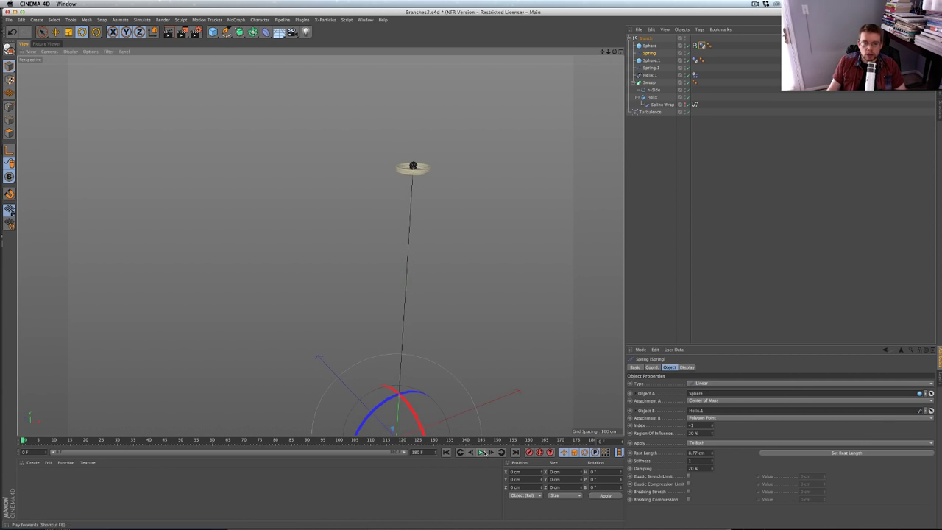
left_click(480, 452)
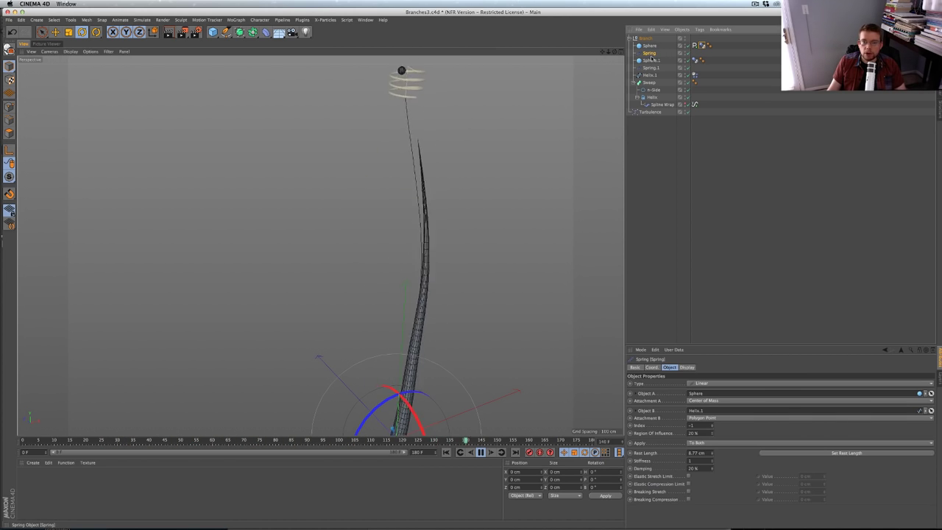
Try a stiffness of 100 on the upper Spring and reduce it to 10 while the simulation plays
double_click(695, 460)
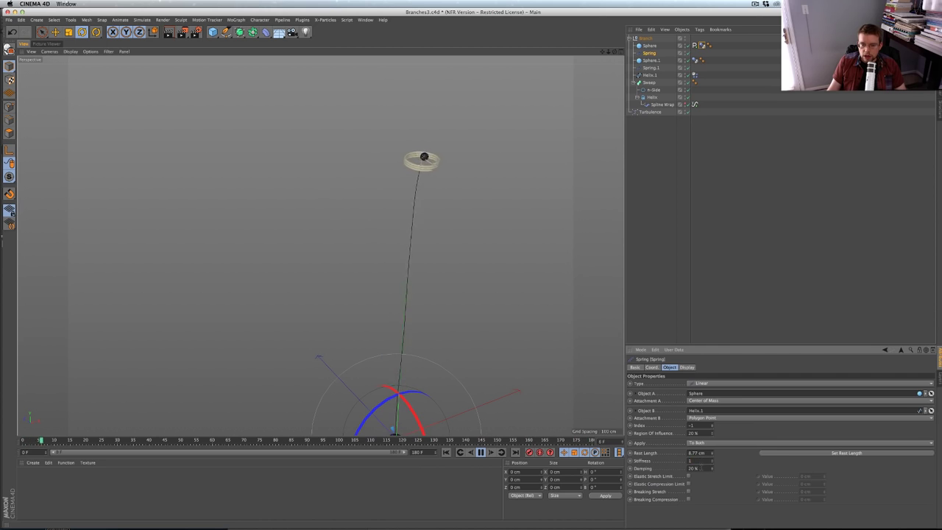
type("100")
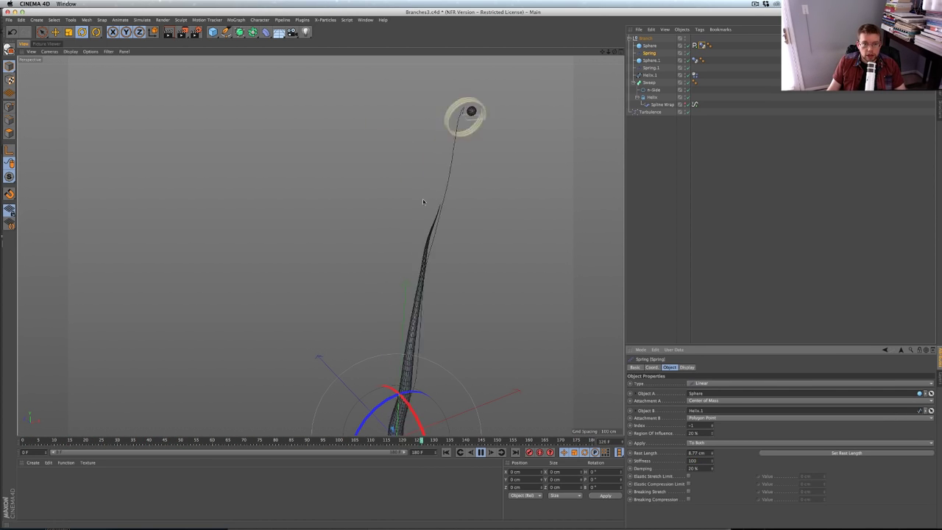
left_click_drag(701, 461, 673, 465)
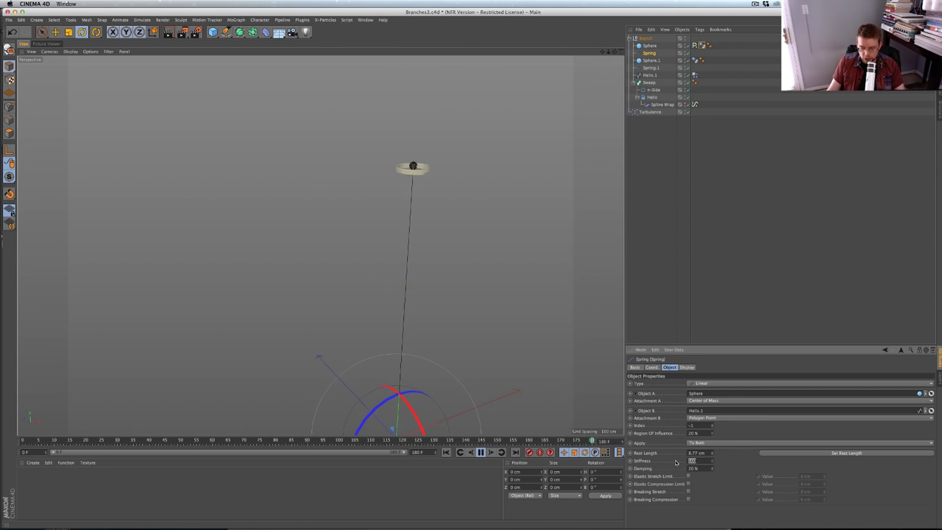
type("10")
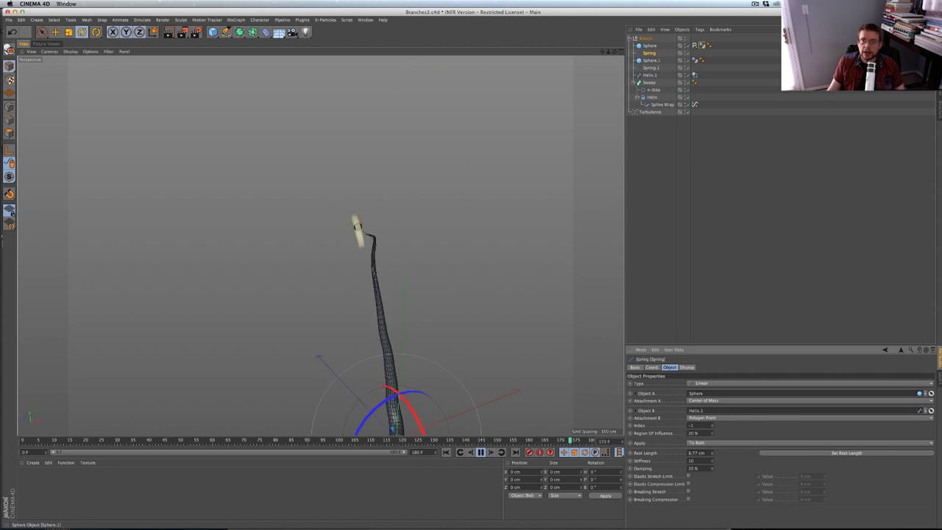
Disable the positive Y variation in the Noise settings of the top Sphere's Signal tag and watch the branch's motion
left_click(702, 45)
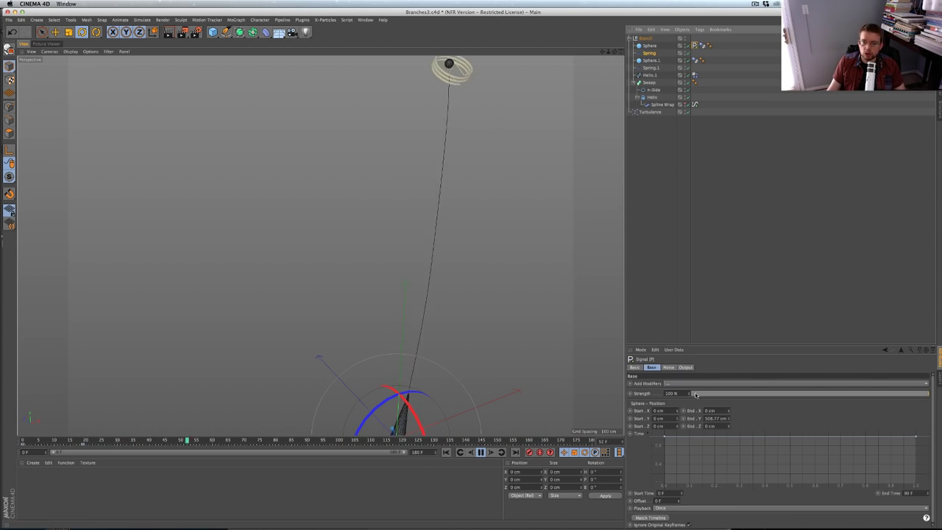
left_click(668, 368)
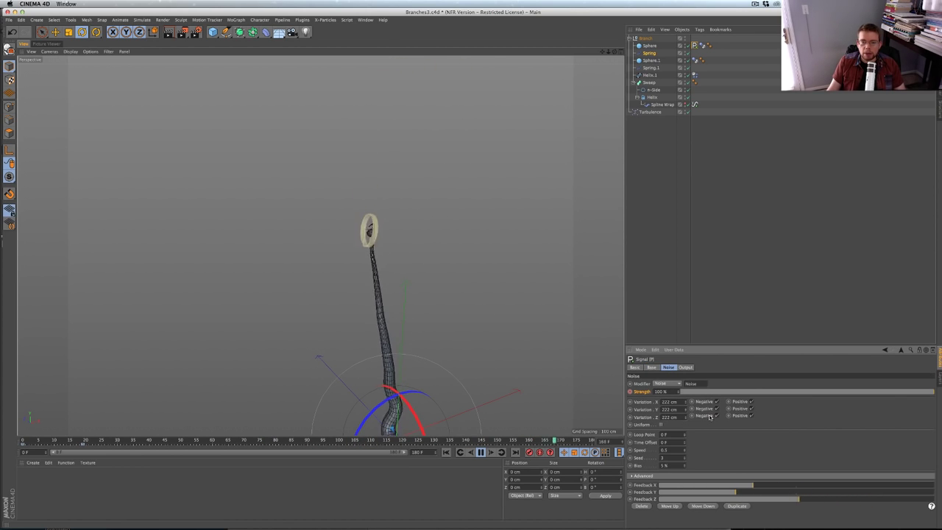
left_click(752, 409)
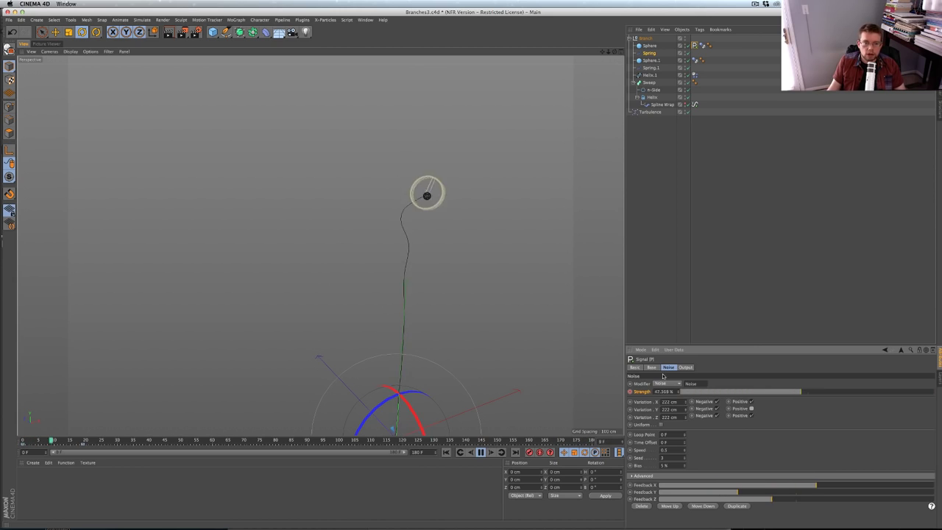
left_click(470, 197)
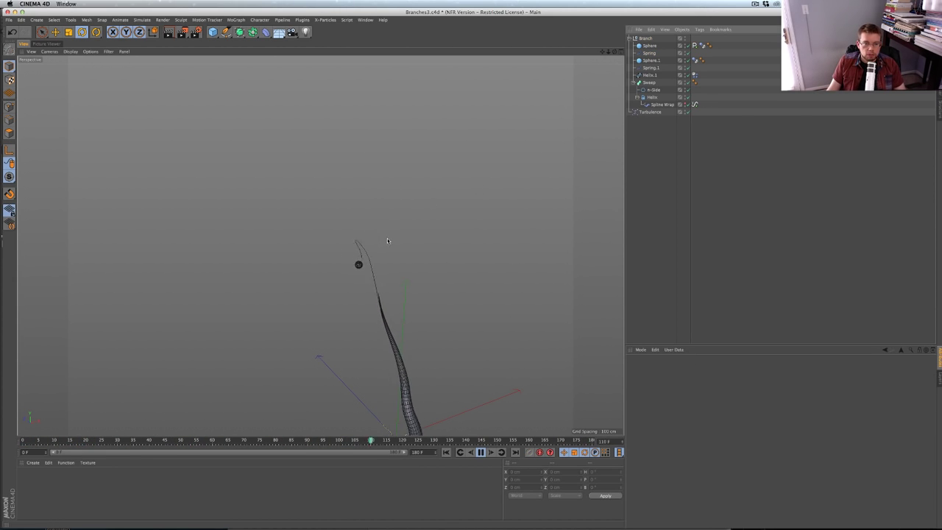
middle_click_drag(417, 261, 427, 207, "alt")
right_click_drag(424, 238, 404, 248, "alt")
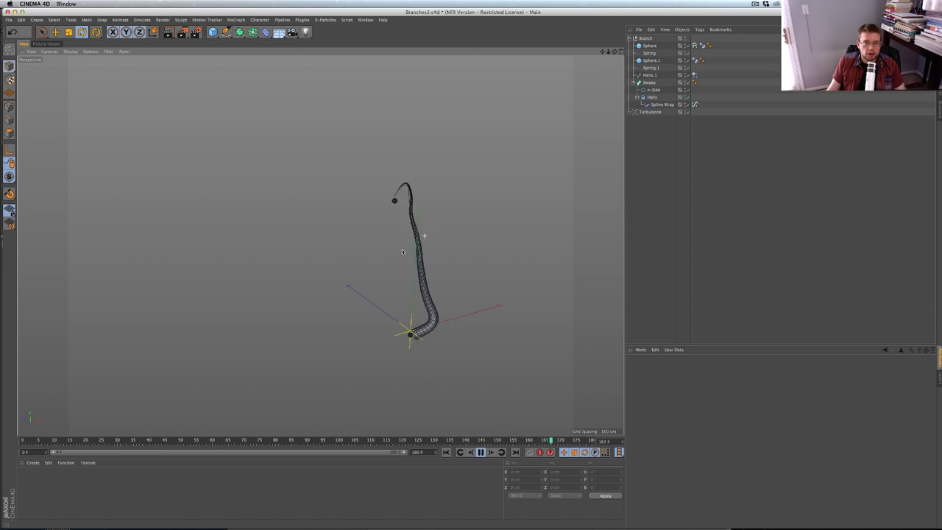
middle_click_drag(414, 244, 410, 280, "alt")
left_click_drag(411, 283, 423, 287, "alt")
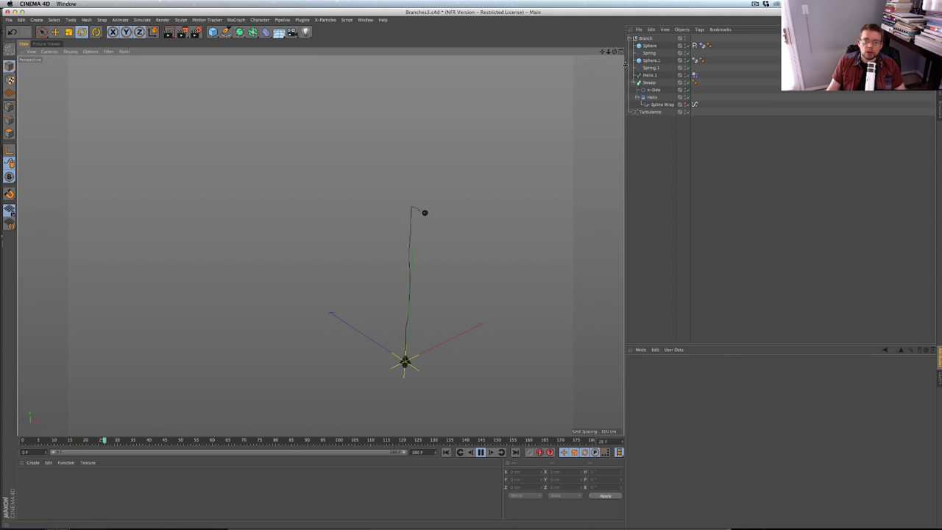
Examine the Turbulence object's settings and the Soft Body, Mass and Force settings of Helix.1's Dynamics Body tag
left_click(650, 111)
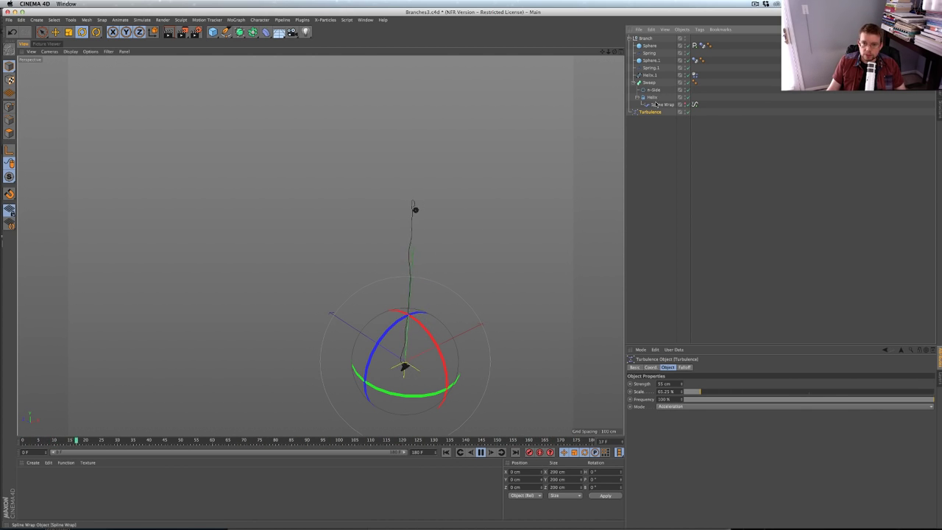
left_click(693, 75)
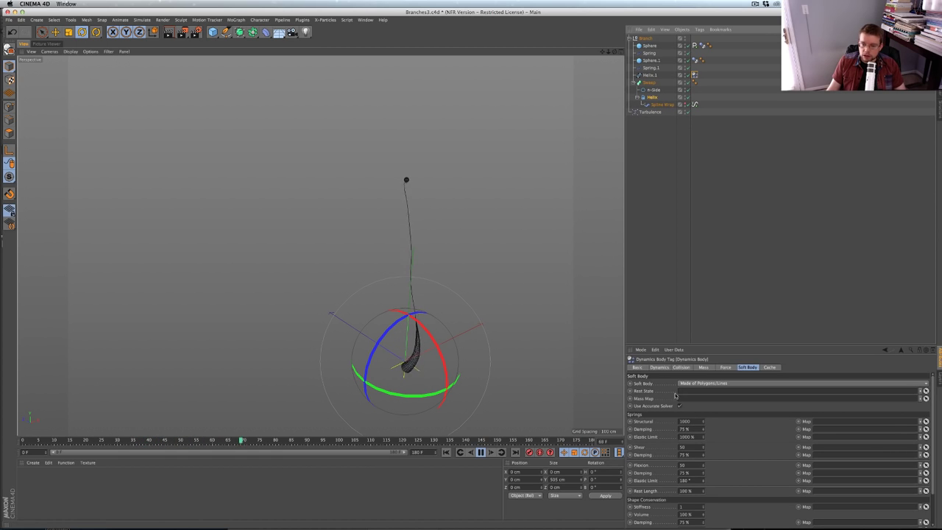
left_click_drag(736, 346, 735, 259)
left_click(704, 268)
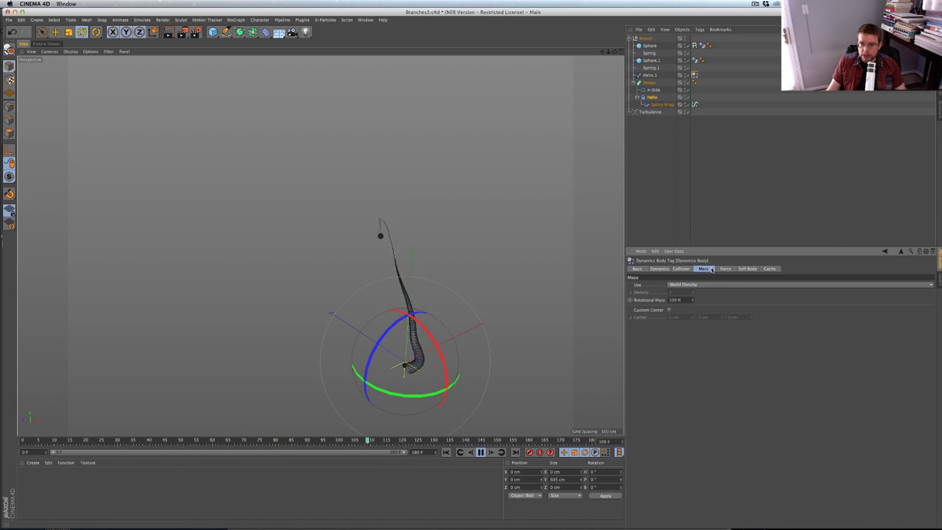
left_click(726, 268)
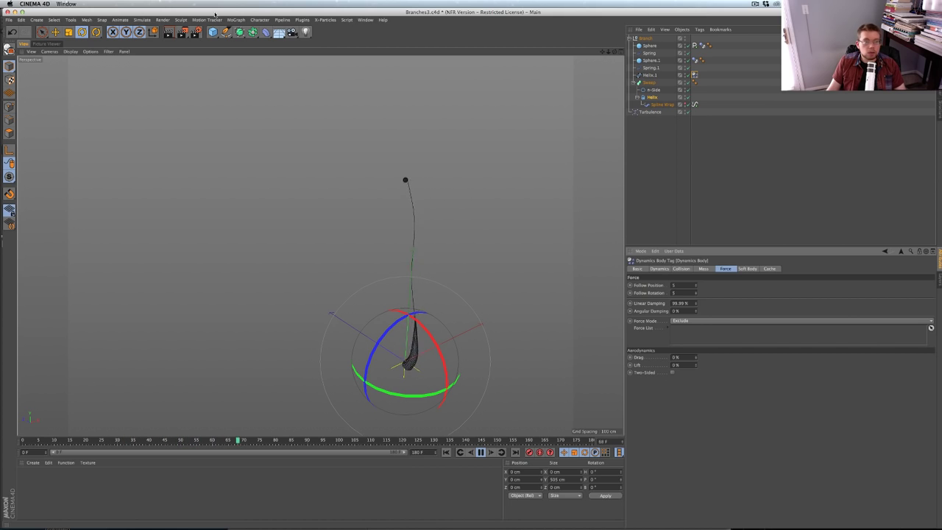
Add a Friction particle modifier to the scene
left_click(140, 20)
mouse_move(144, 32)
mouse_move(151, 53)
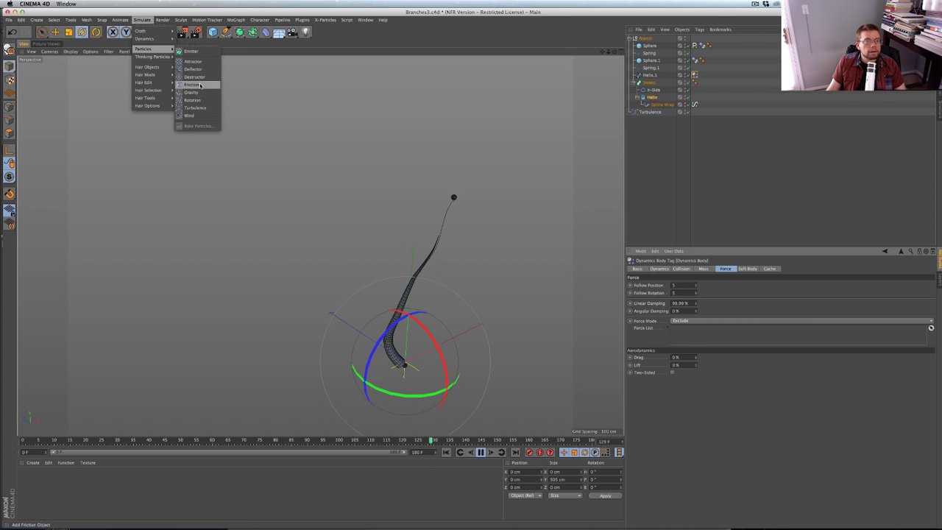
left_click(197, 84)
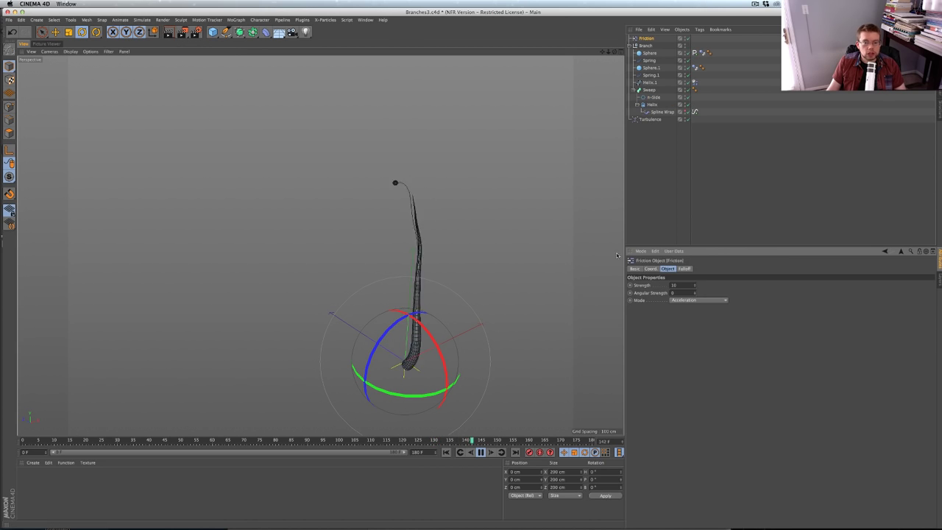
Check the Force settings of Helix.1's Dynamics Body tag and raise the Friction object's strength to 1000
left_click(695, 87)
left_click(725, 269)
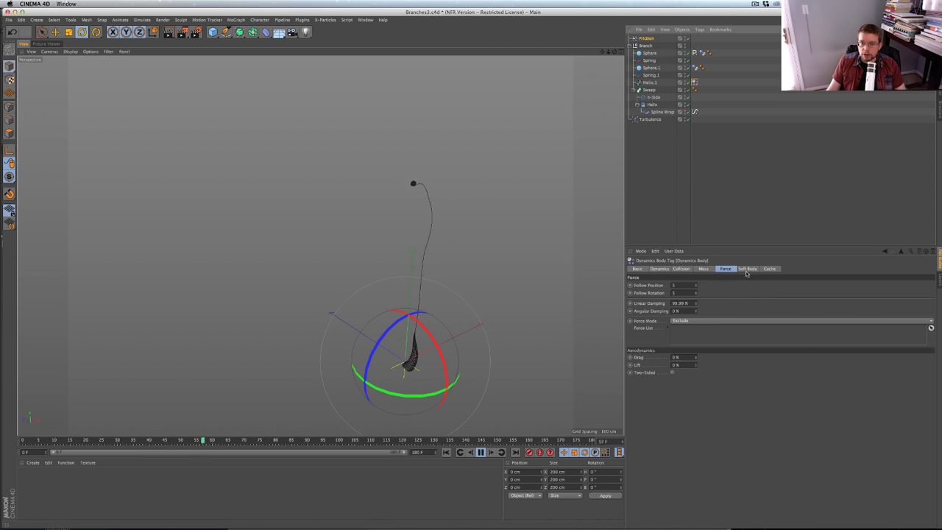
left_click(746, 270)
left_click(725, 269)
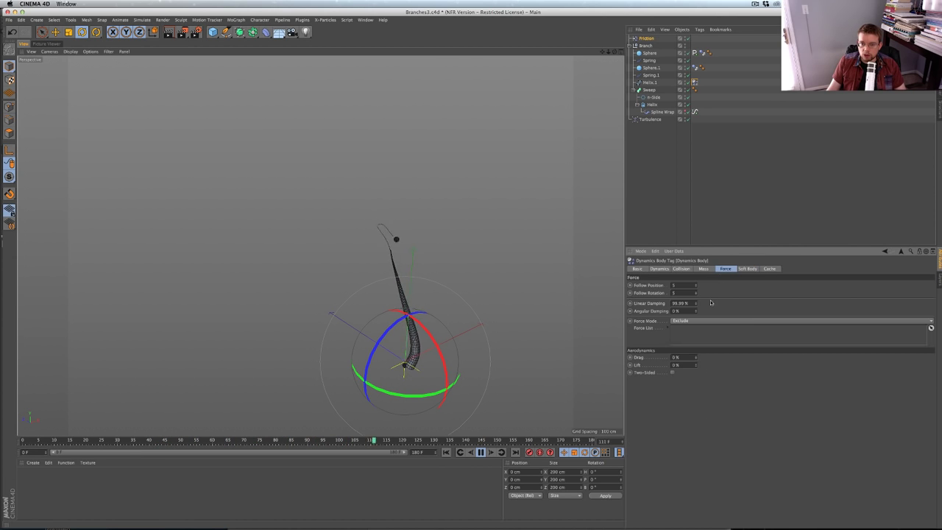
left_click(647, 39)
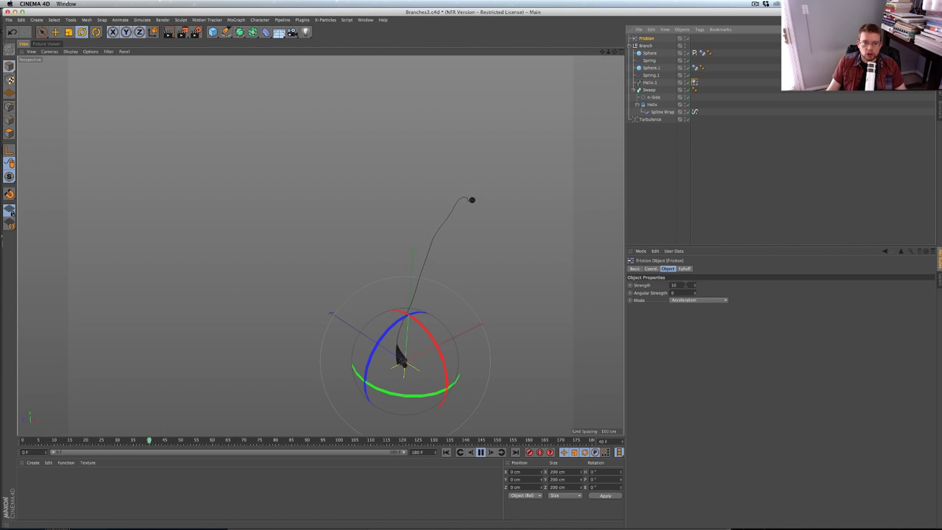
left_click(674, 284)
type("0")
key("Return")
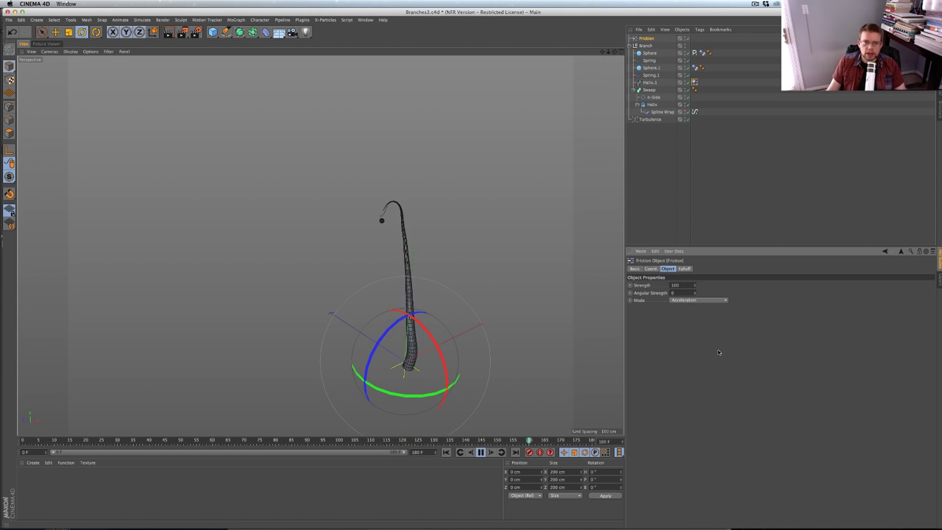
type("0")
key("Return")
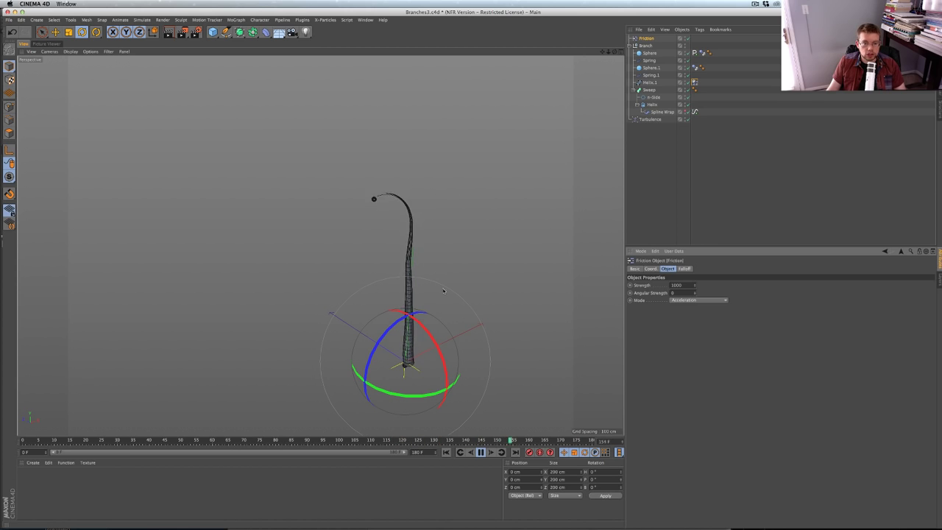
Set the Turbulence object's strength to 1555 cm, stop the playback and return the animation to frame 0
left_click(651, 119)
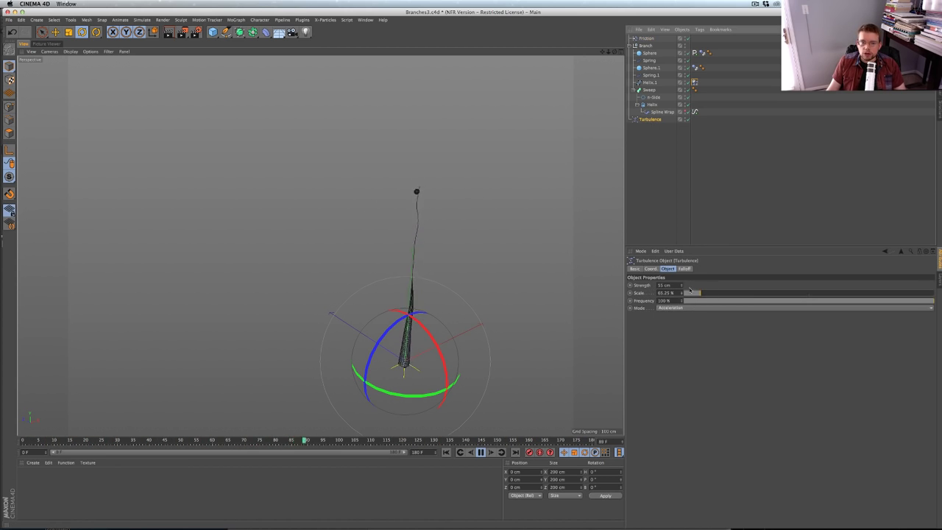
left_click(661, 286)
type("5")
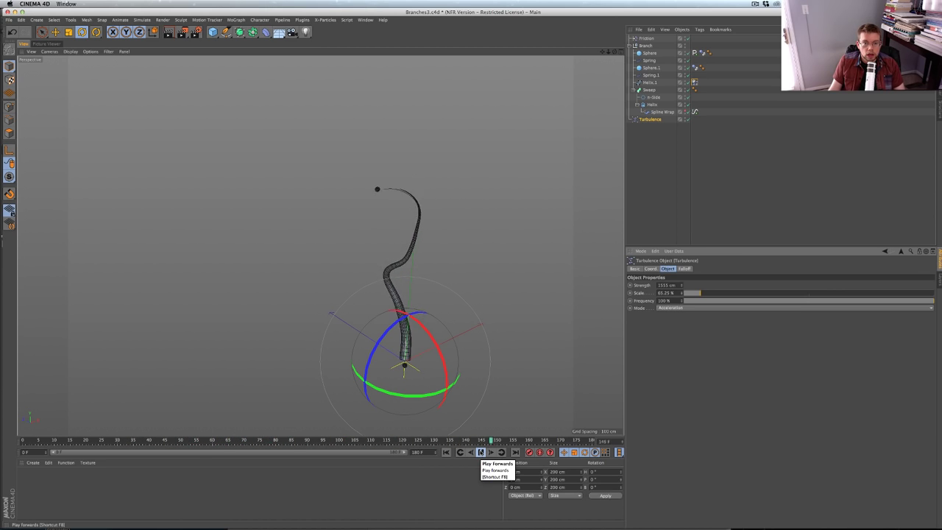
left_click(481, 452)
left_click(447, 453)
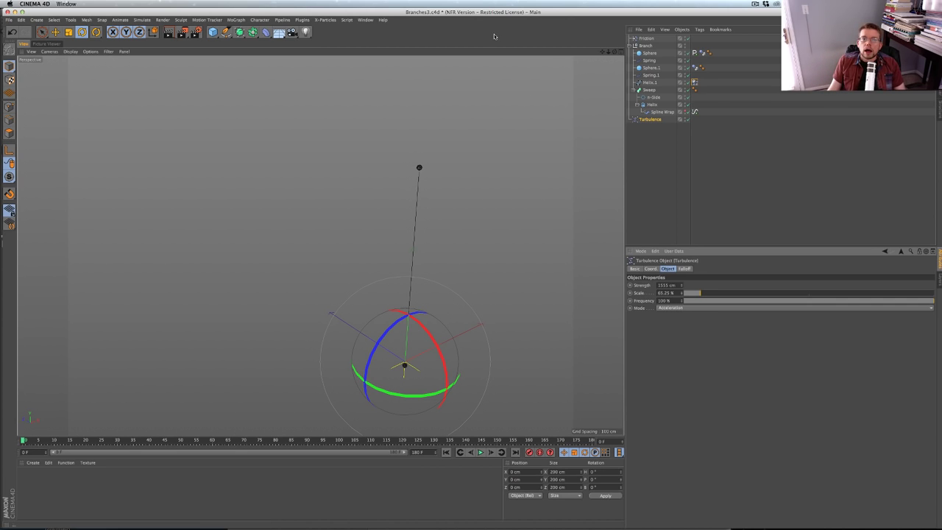
Collapse the Branch group, place it above Friction in the object hierarchy and expand it again
left_click(633, 46)
left_click(644, 46)
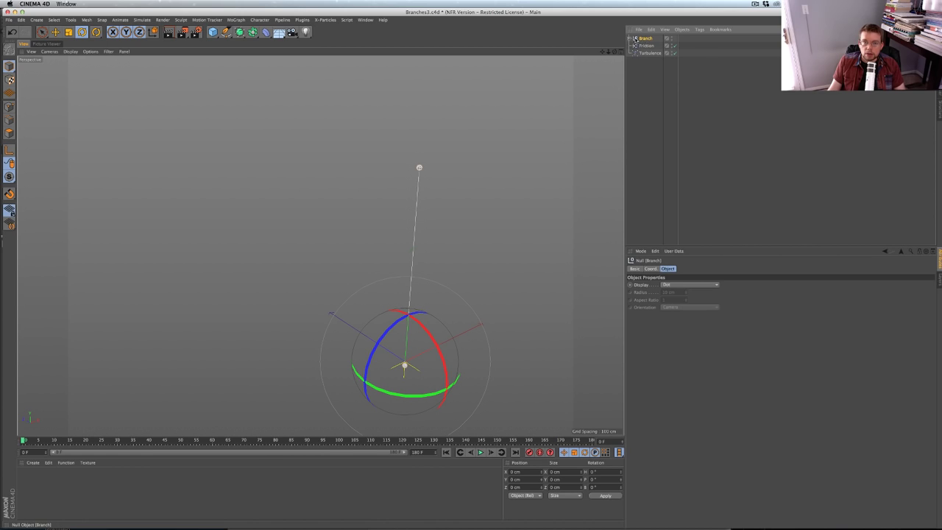
left_click(630, 38)
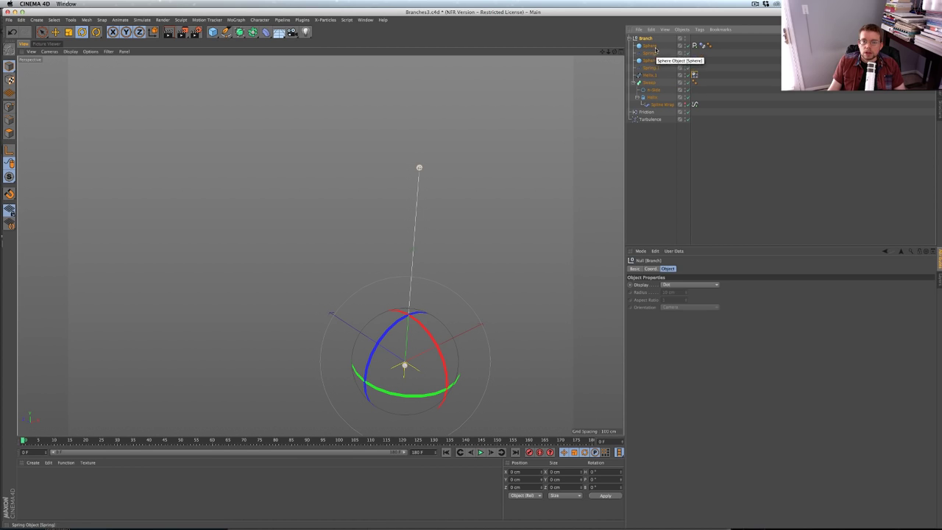
Duplicate the Branch group and move the copy about 25 cm along the Z axis
key("super+v")
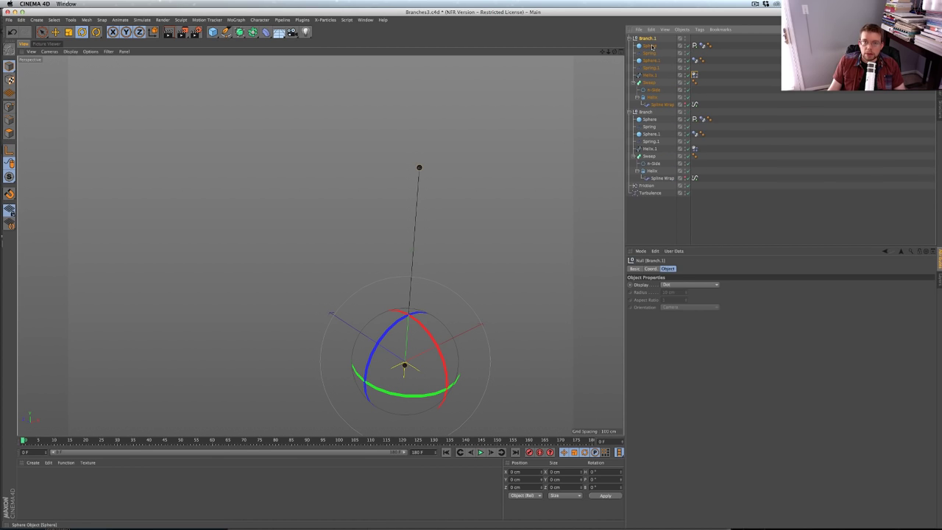
key("e")
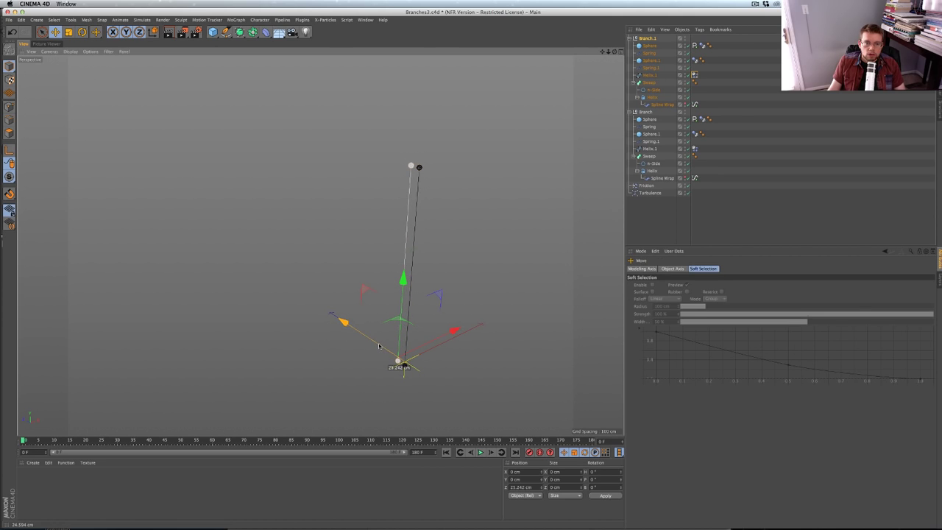
left_click_drag(379, 346, 379, 347)
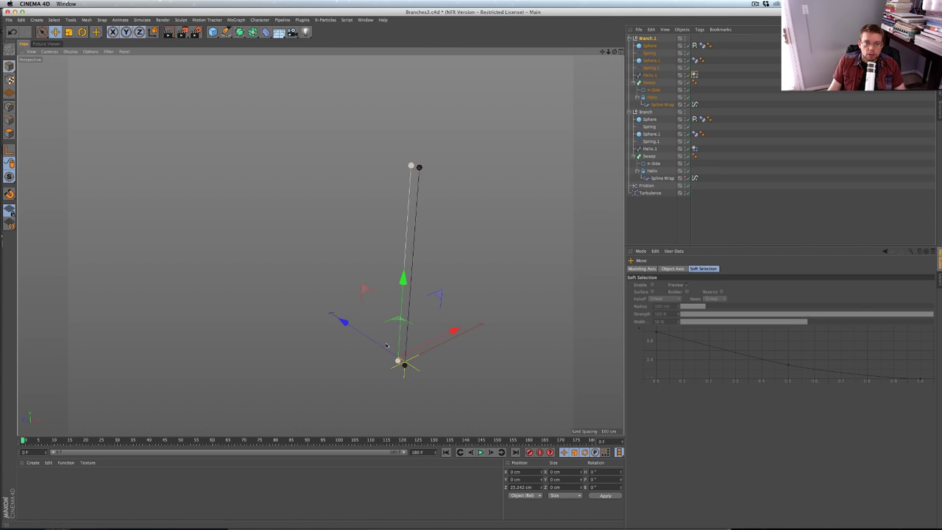
Duplicate Branch and Branch.1 together and move the two copies about 25.5 cm along the X axis
left_click(642, 113, "super")
key("super+c")
key("super+v")
left_click_drag(455, 334, 463, 329)
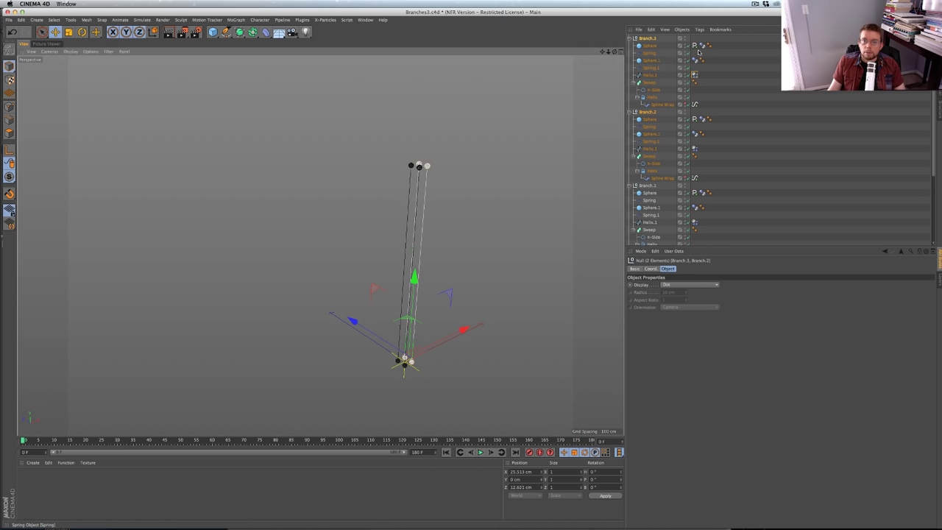
Select the Signal tags on the Sphere of all four branches and enter num as their noise Seed
left_click(695, 46)
left_click(695, 119, "super")
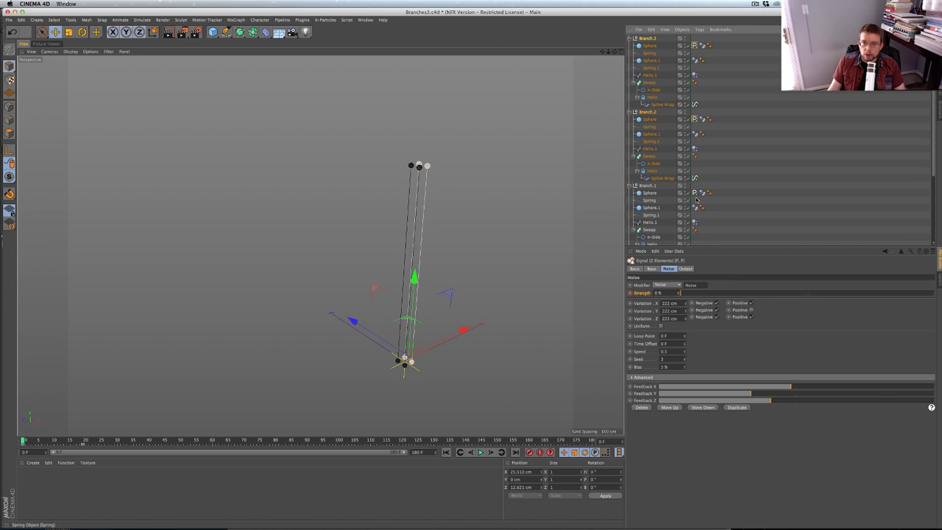
left_click(695, 193, "super")
scroll(695, 193, "down", 4)
left_click(693, 168, "super")
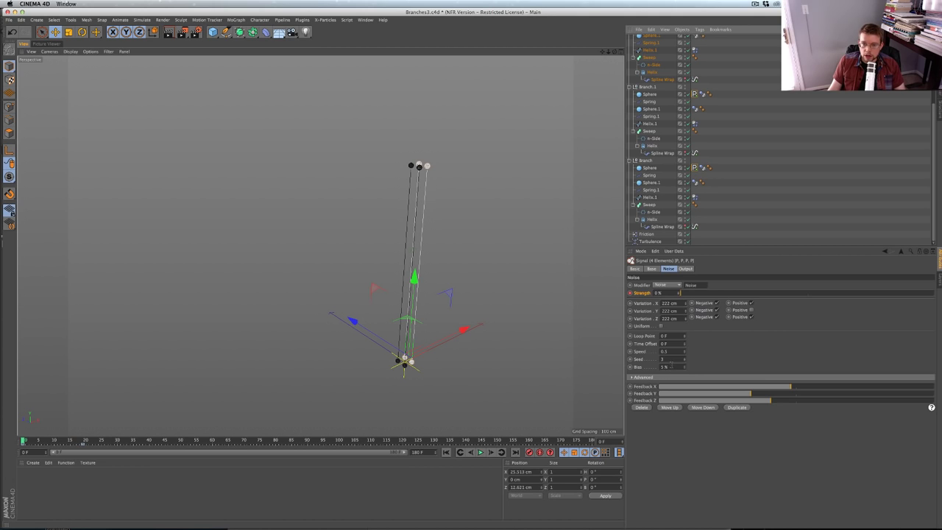
left_click_drag(676, 360, 629, 343)
type("num")
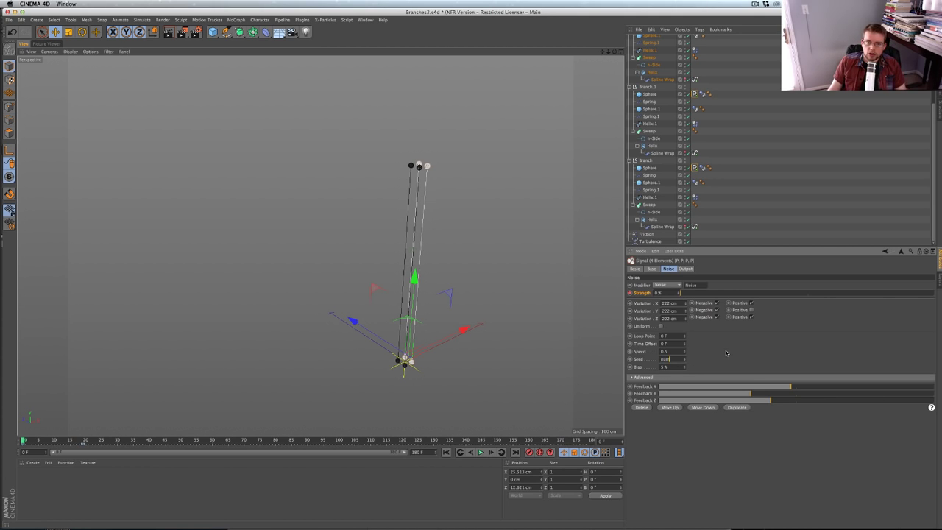
key("Return")
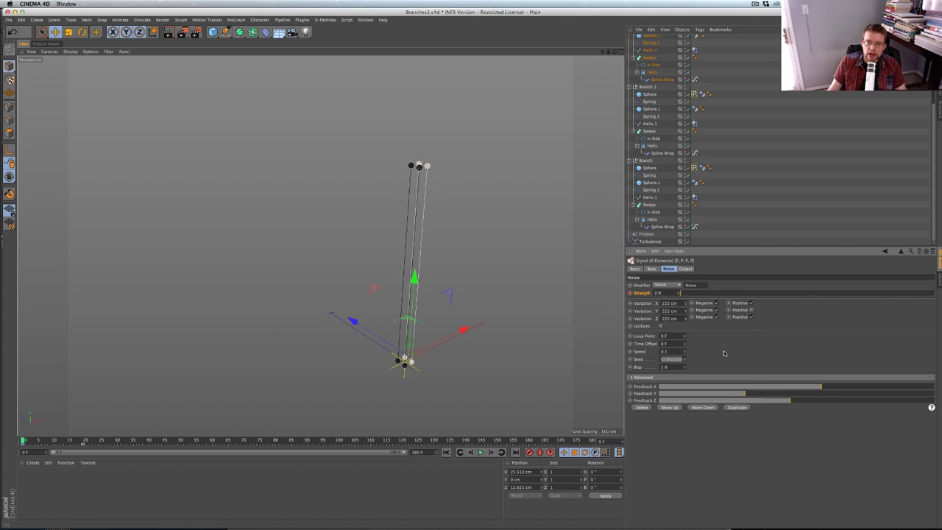
Check the noise Seed of the Branch.3 and Branch.2 Signal tags individually, and clear the selection
scroll(703, 79, "up", 5)
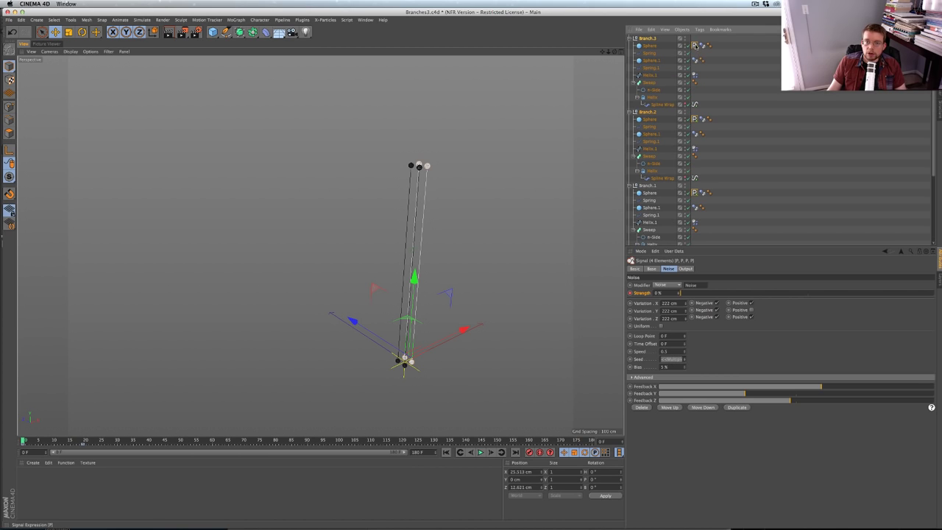
left_click(695, 46)
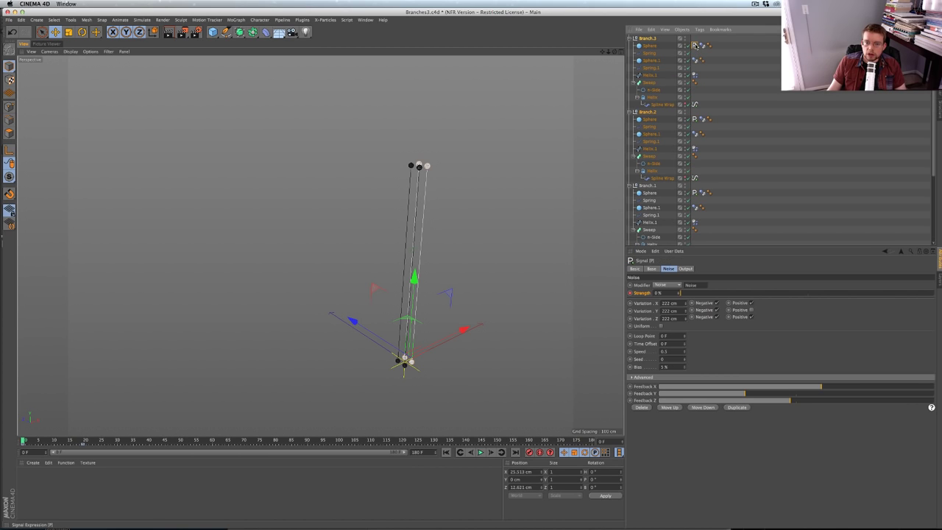
left_click(694, 120)
left_click(898, 85)
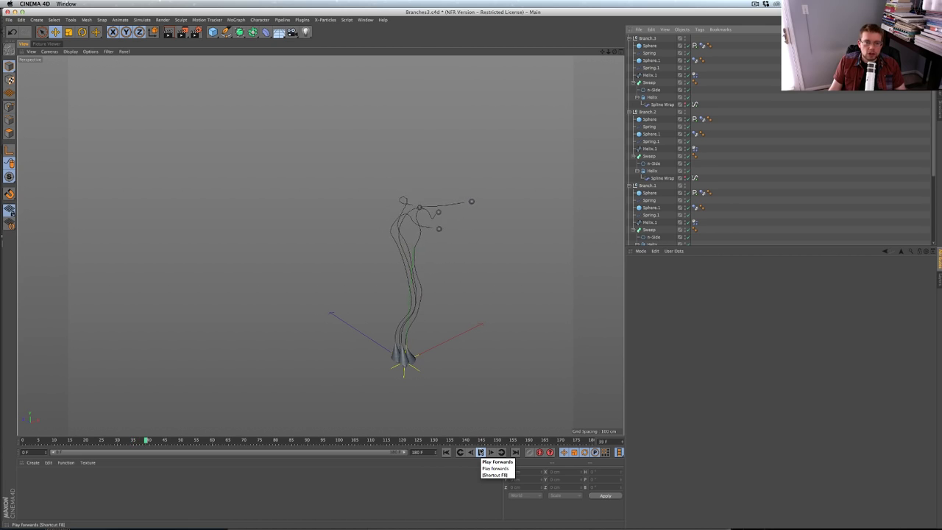
Stop the playback and open the project's Expert dynamics settings
left_click(481, 452)
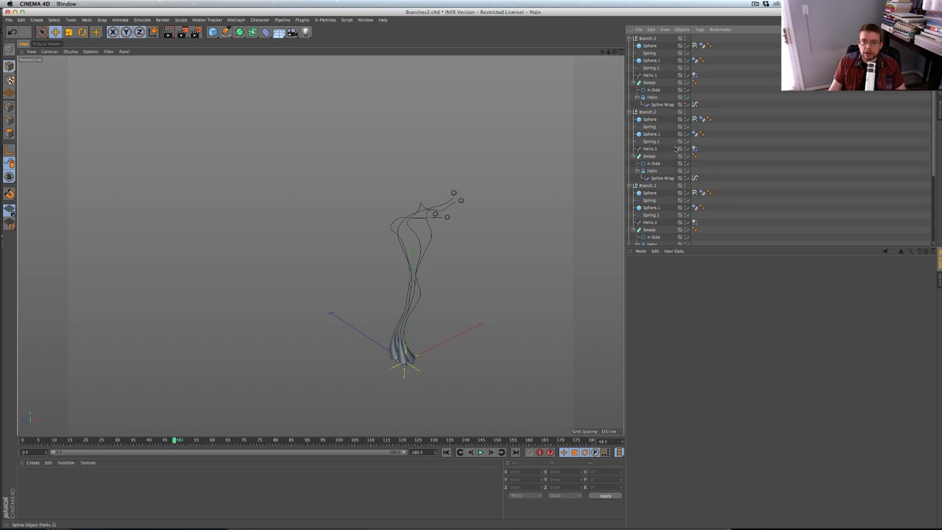
key("super+d")
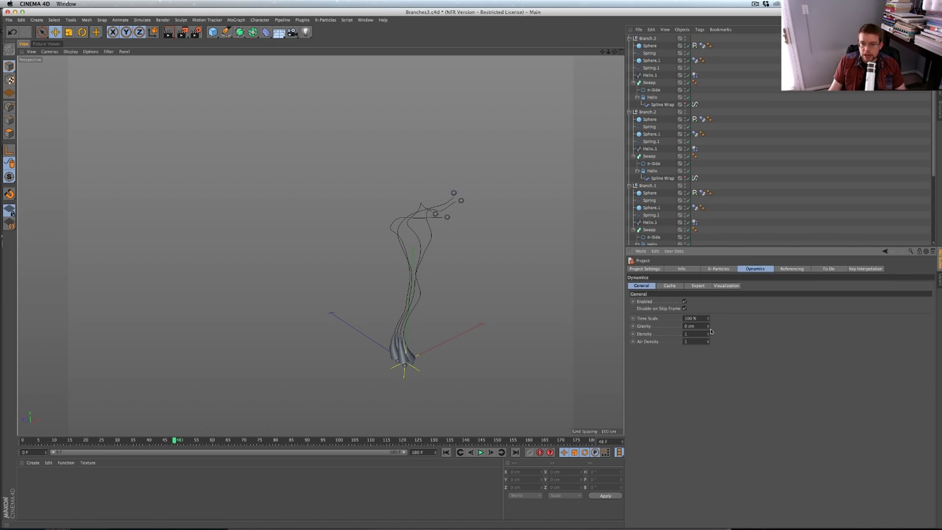
left_click(696, 286)
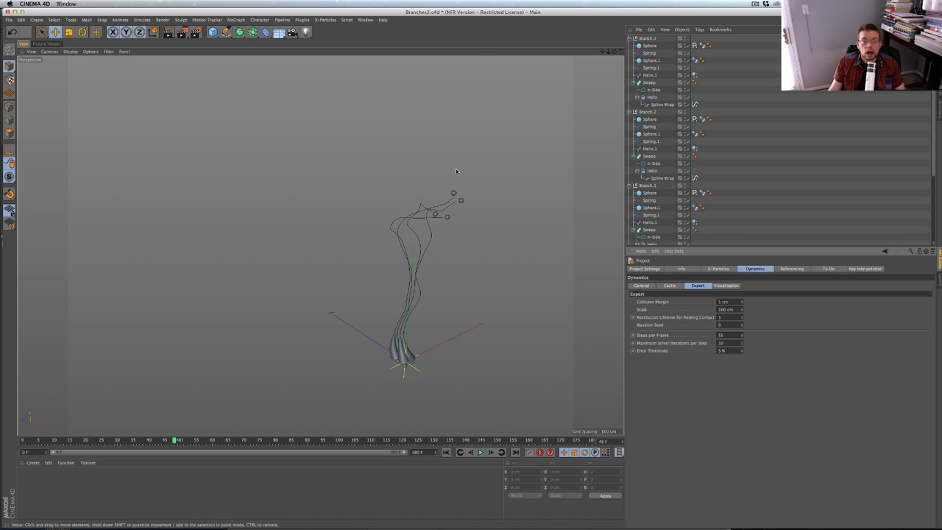
Save the scene as a new file named Branches4.c4d
key("super+shift+s")
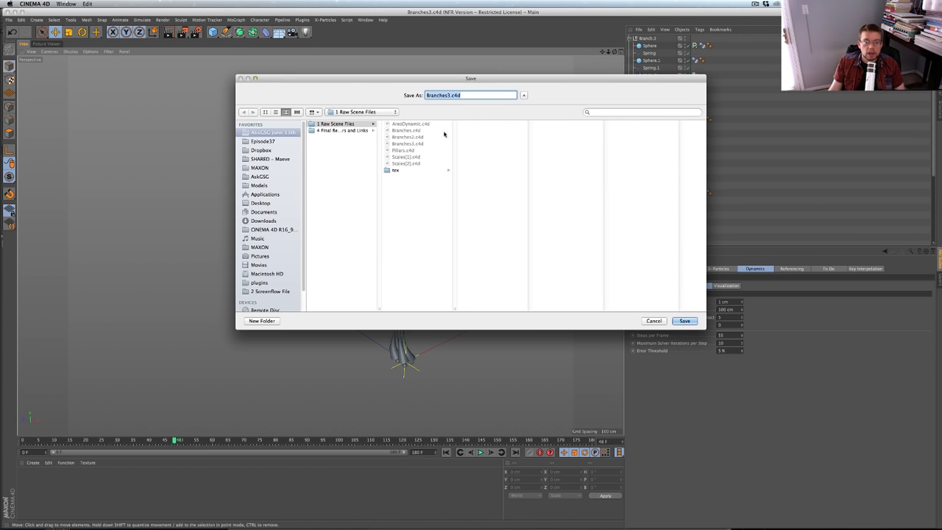
left_click(449, 95)
key("BackSpace")
type("4")
key("Return")
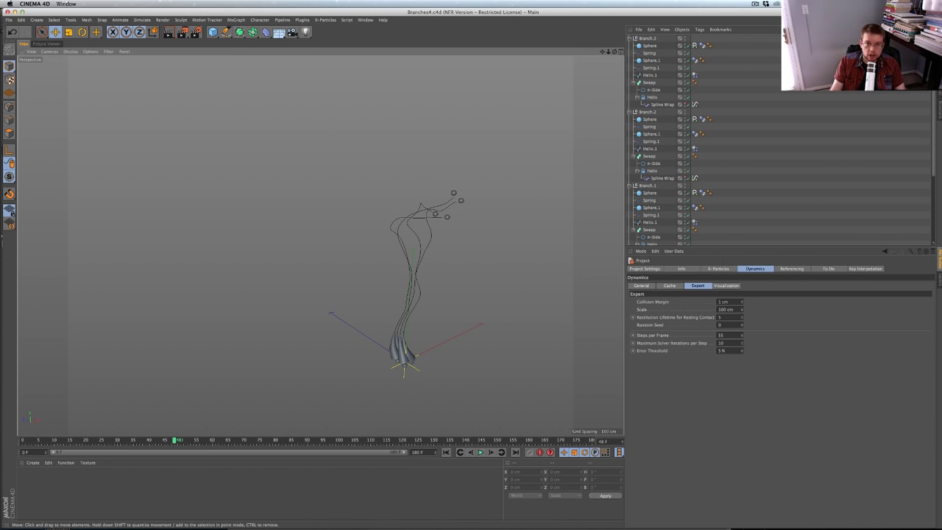
Try 25 dynamics Steps per Frame and play the simulation from frame 0
left_click(721, 335)
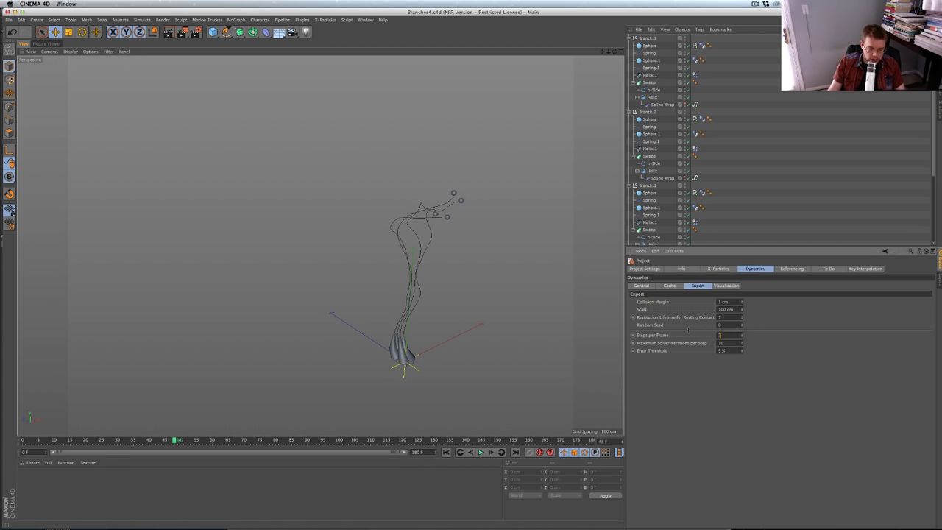
left_click(446, 452)
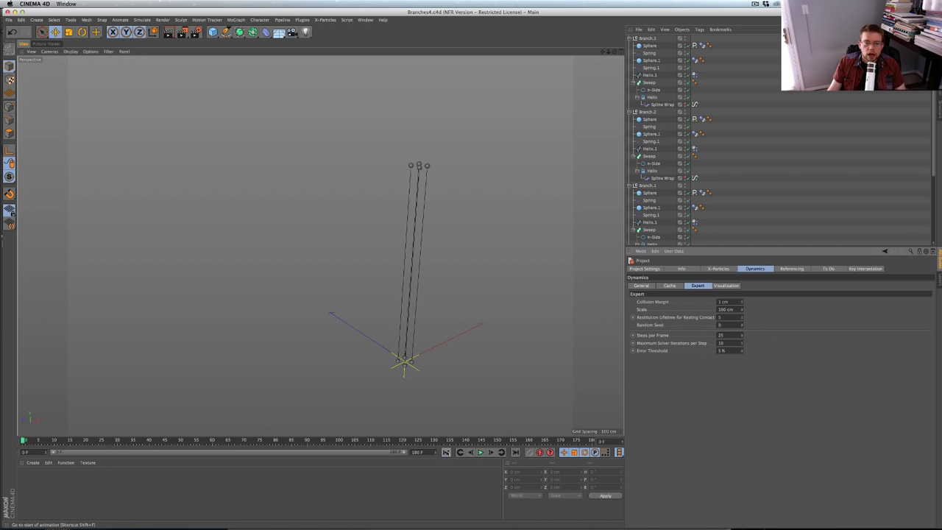
left_click(480, 452)
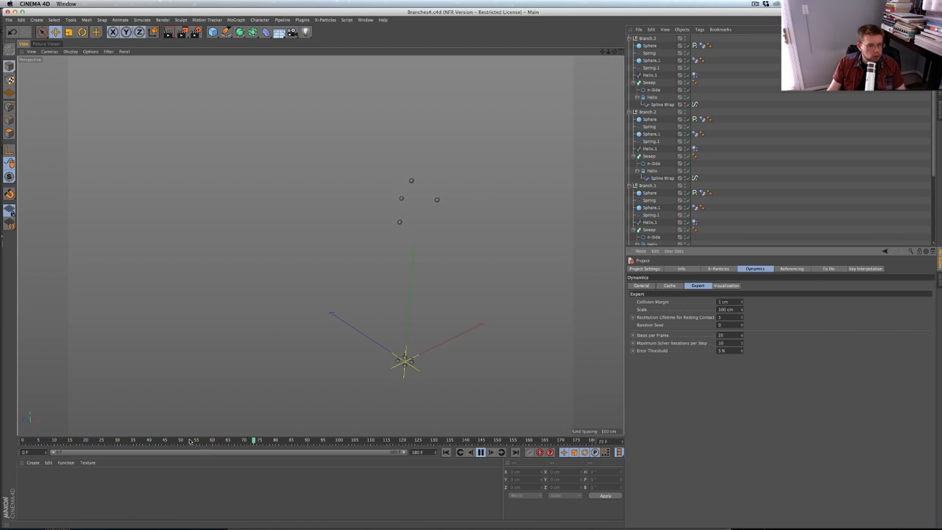
left_click(446, 452)
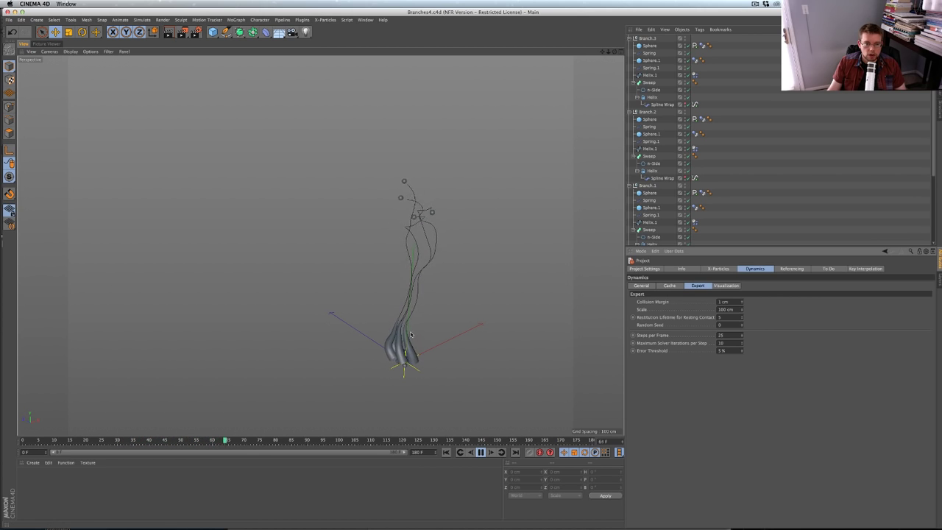
Set the dynamics Steps per Frame to 55, replay the simulation from the start and return to frame 0
double_click(723, 335)
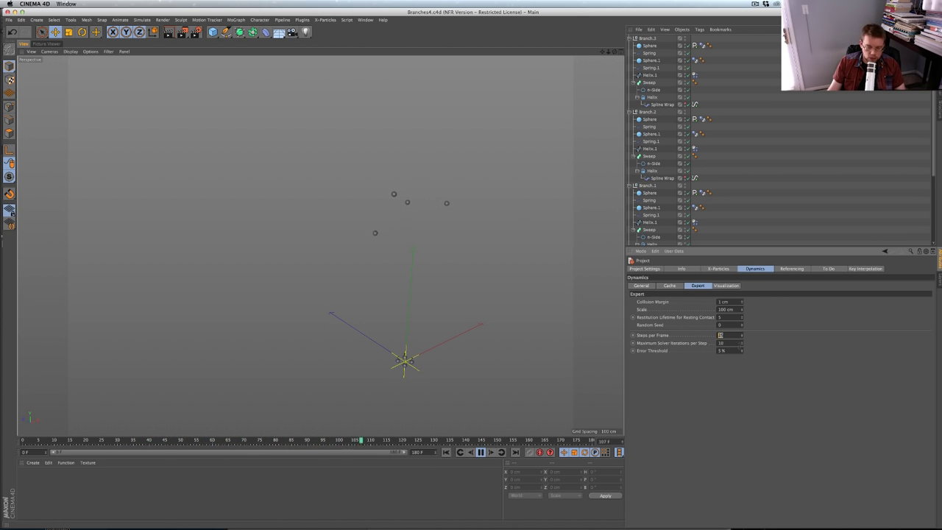
type("55")
left_click(774, 360)
left_click(447, 453)
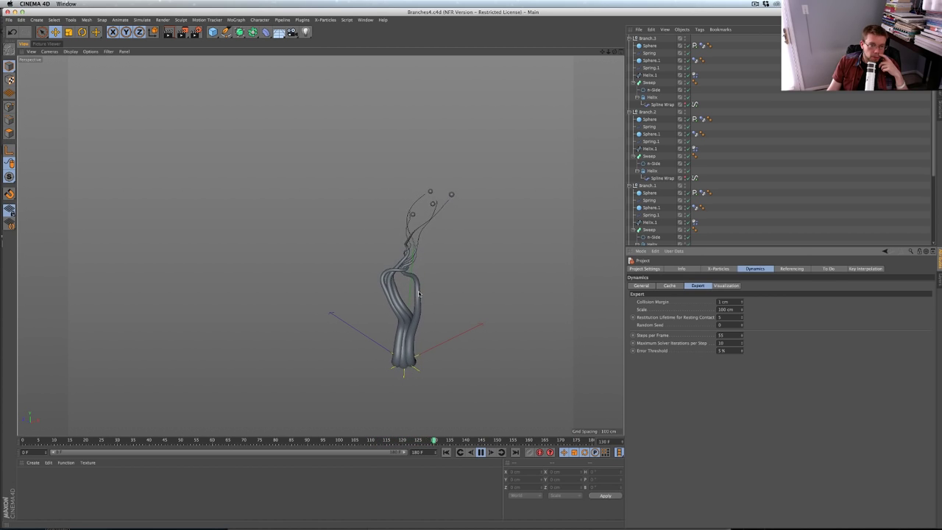
left_click(446, 453)
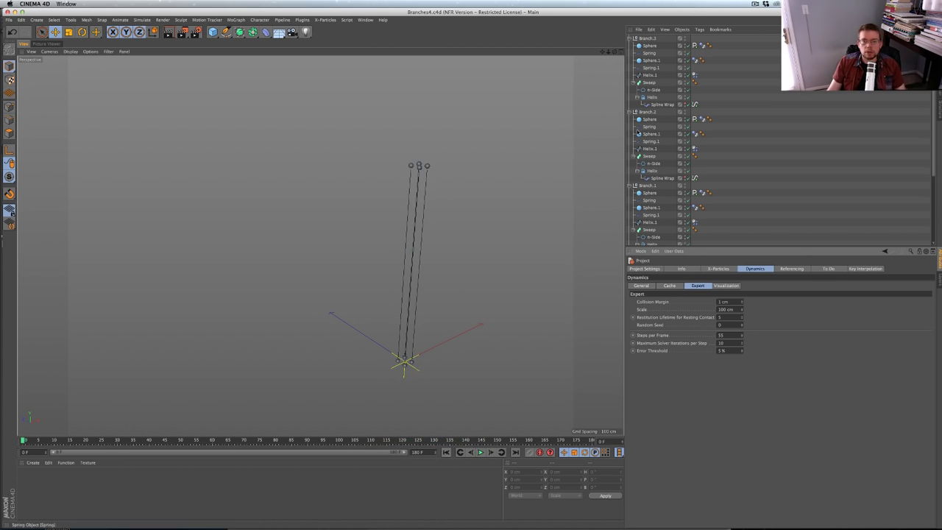
Hide the Helix.1 splines of all four branches in the viewport
left_click(648, 83)
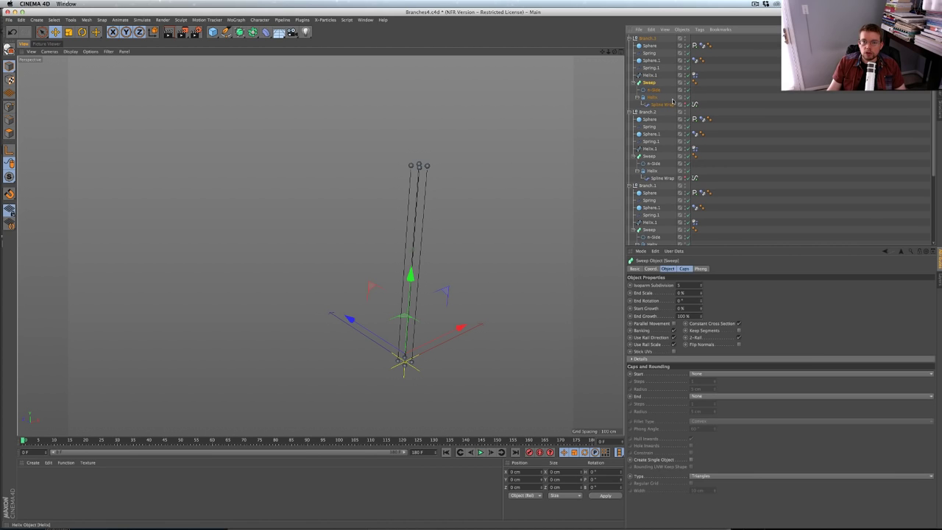
left_click(685, 148)
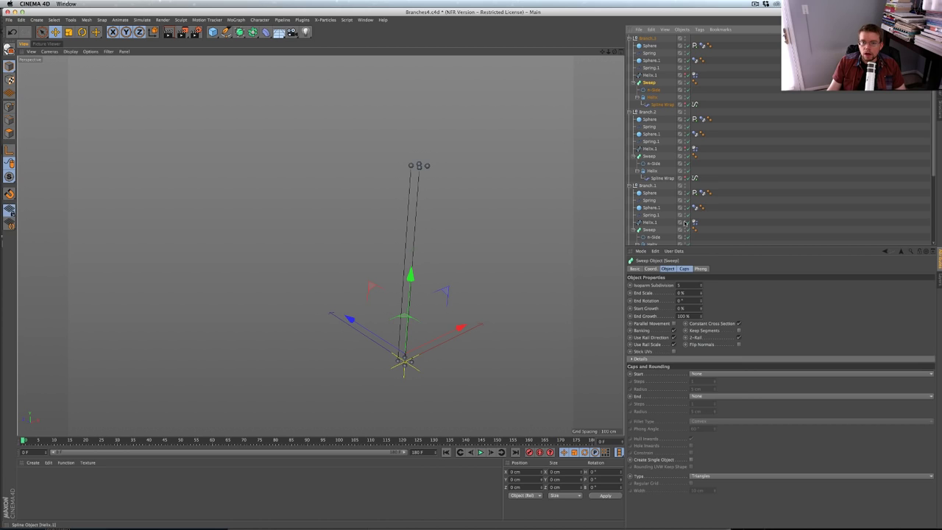
scroll(686, 218, "down", 3)
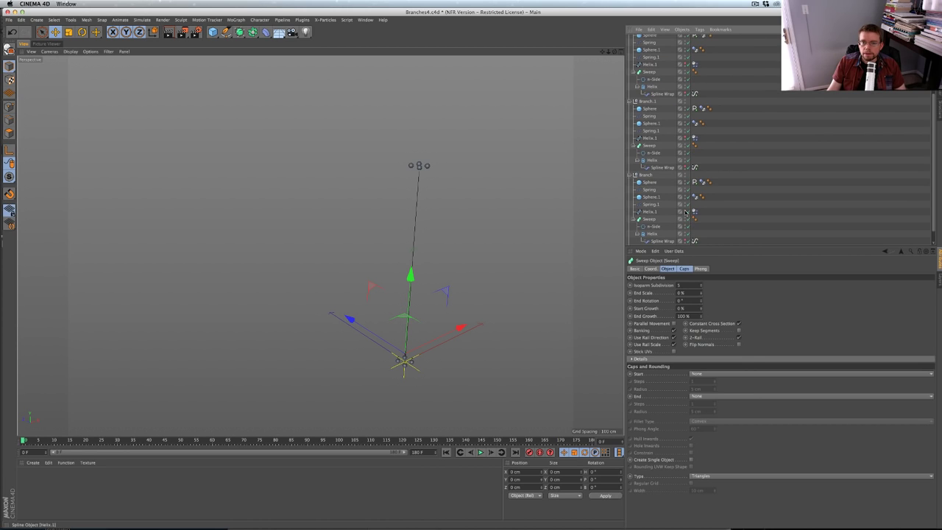
left_click(685, 212)
Select the Sweep objects of all four branches together and set their End Scale to 100%
scroll(674, 162, "up", 3)
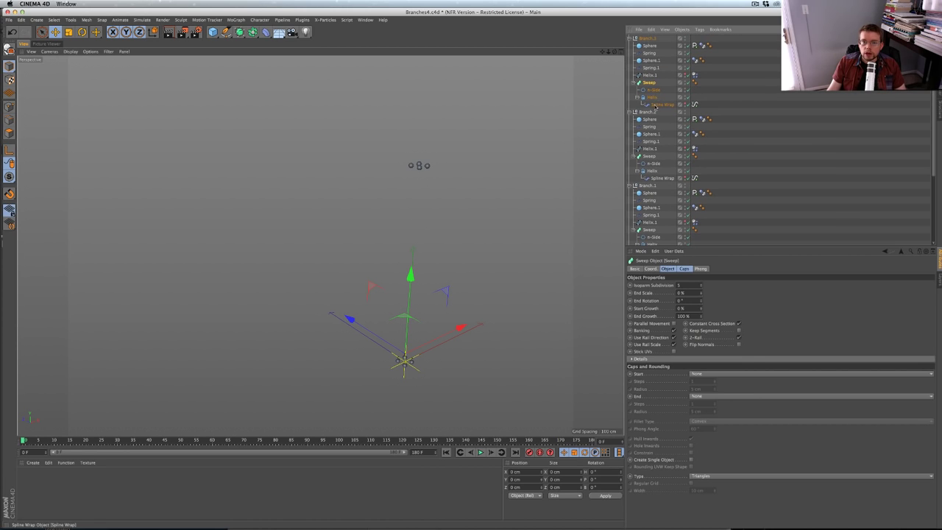
left_click(650, 156, "ctrl")
left_click(651, 230, "ctrl")
scroll(653, 225, "down", 1)
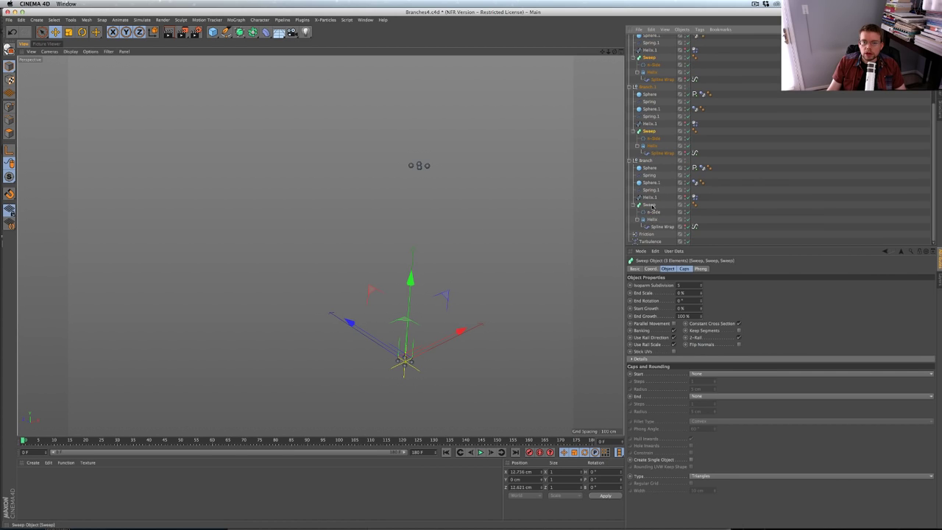
left_click(651, 206, "ctrl")
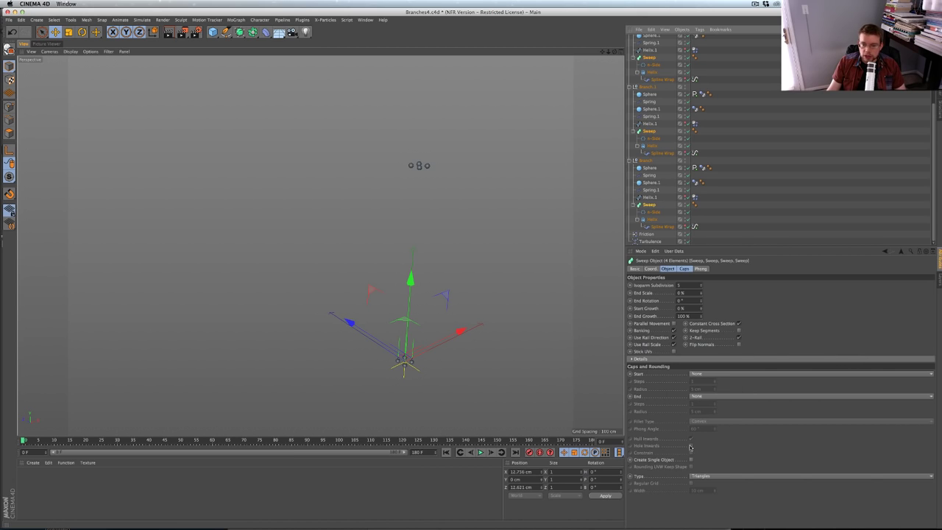
left_click(670, 269)
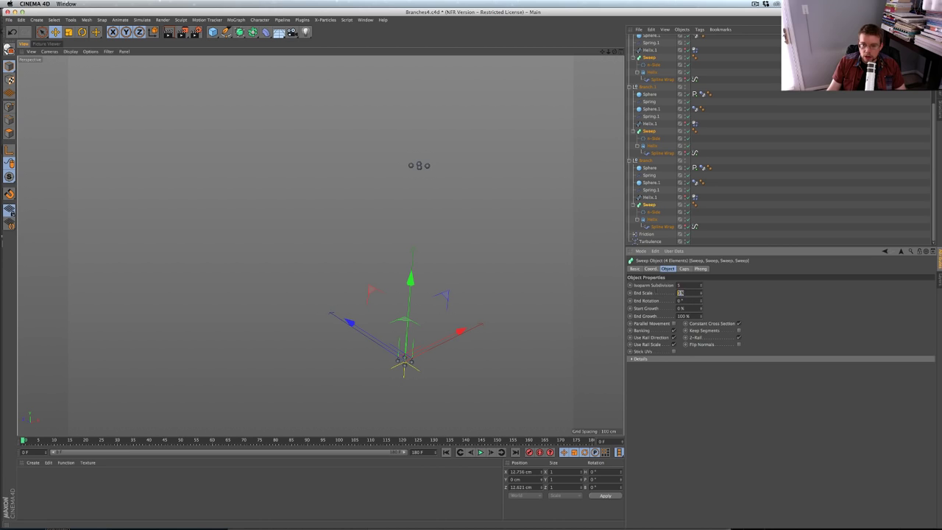
At frame 142, shape the Sweeps' Scale curve to fall to zero at the tip, adding a point near 0.75 and lowering the start tangent
left_click(639, 359)
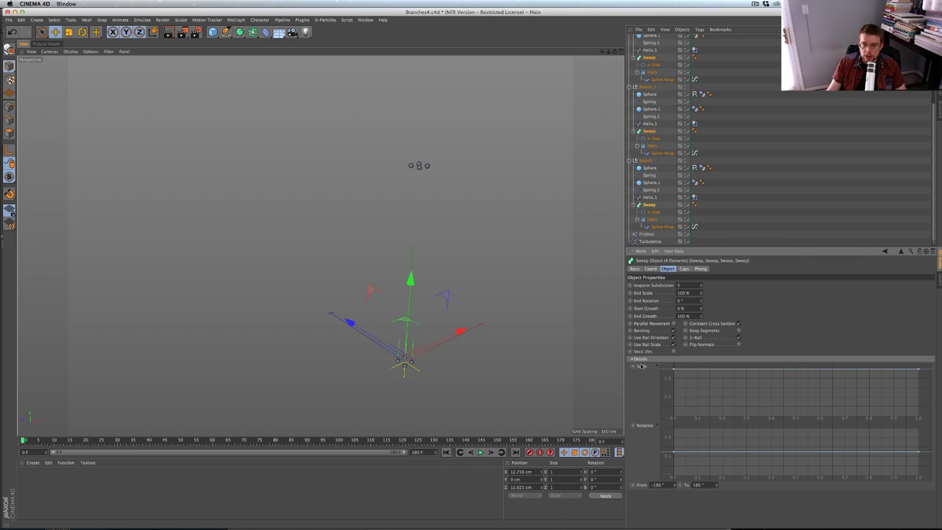
left_click(472, 440)
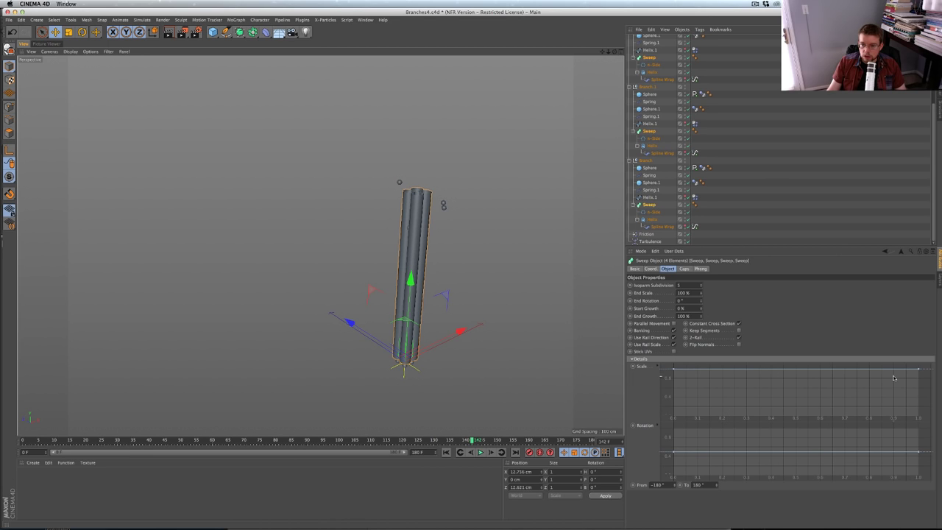
left_click_drag(918, 371, 924, 404)
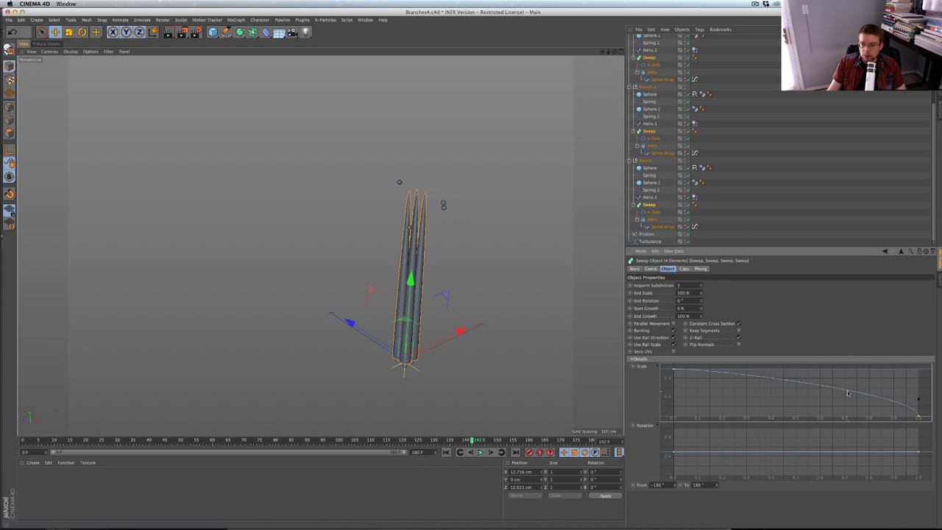
mouse_move(847, 393)
left_mouse_down()
mouse_move(861, 381)
mouse_move(840, 387)
left_mouse_up()
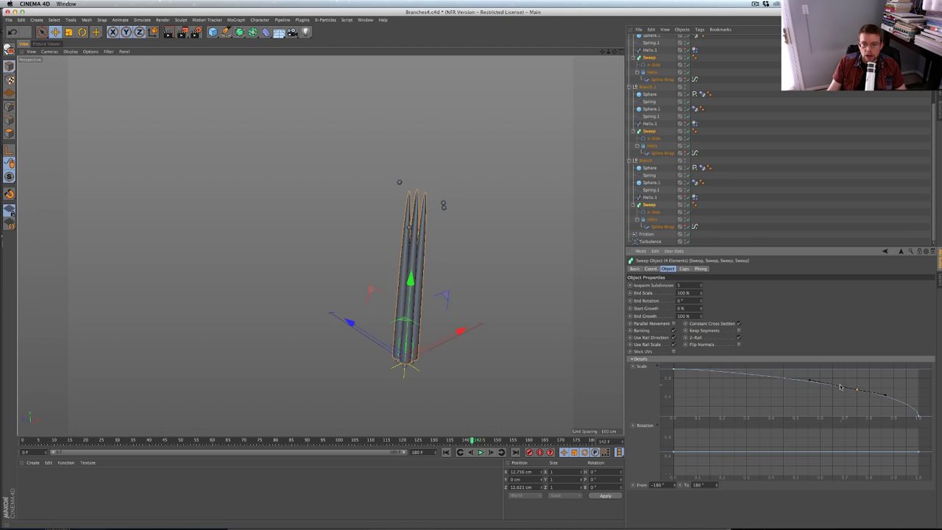
left_click_drag(719, 383, 691, 375)
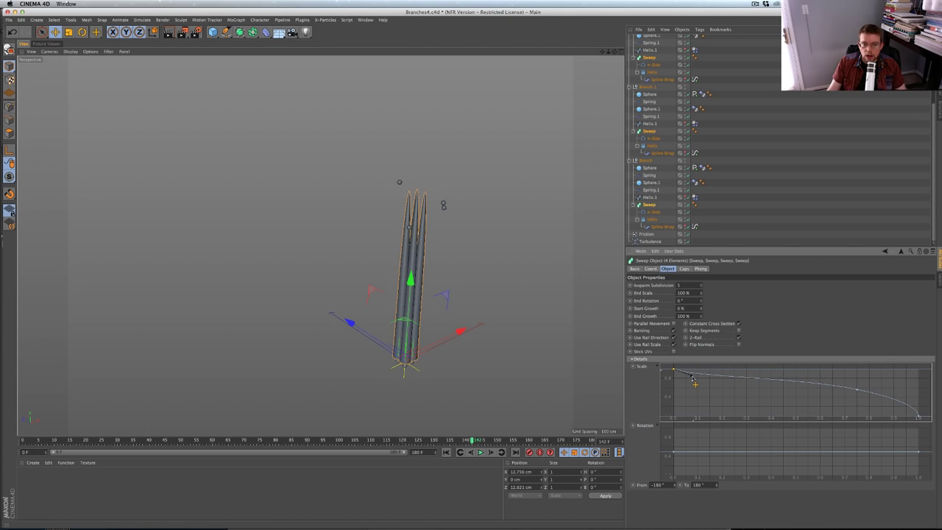
left_click(471, 238)
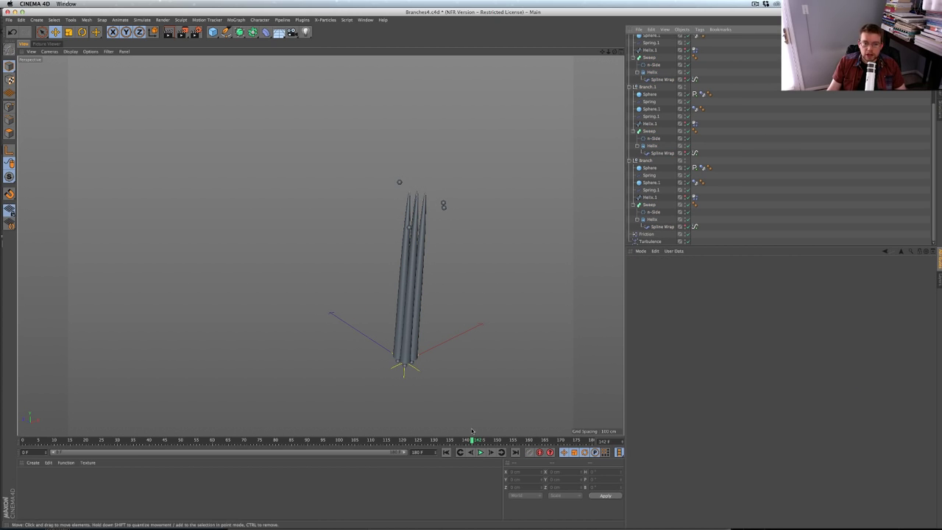
Play the tapered branches' simulation from frame 0, stop the playback and return to the top of the object hierarchy
left_click(446, 452)
left_click(480, 452)
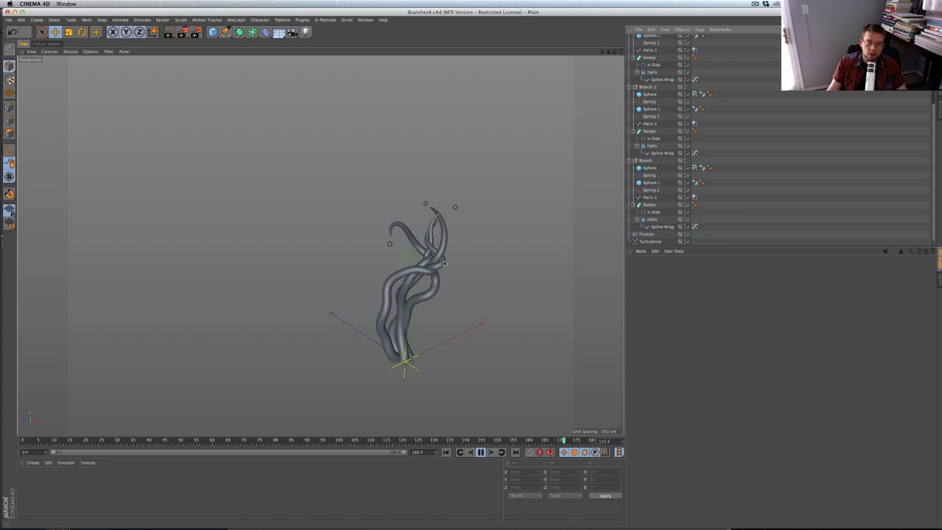
left_click(482, 452)
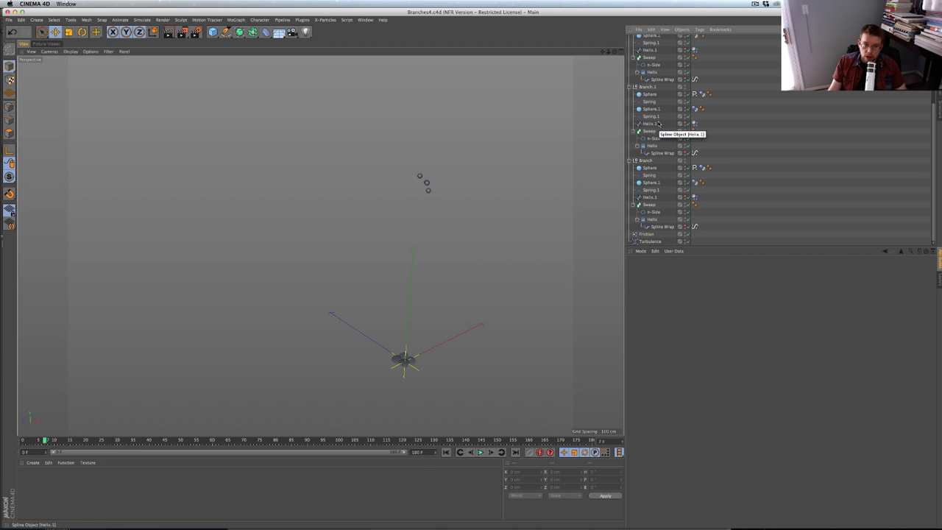
scroll(659, 123, "up", 4)
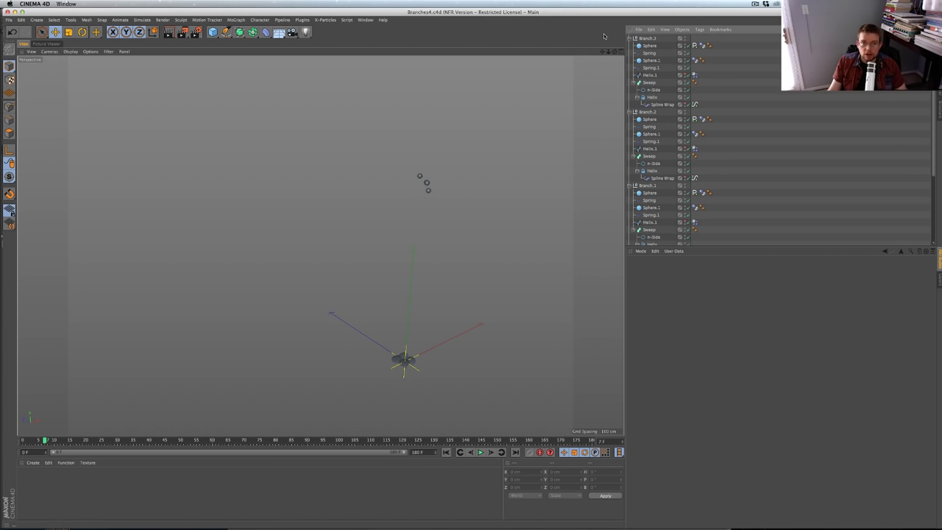
Set the noise Speed to 1 in the Signal tags of all four branches' upper Sphere objects together
left_click(694, 46)
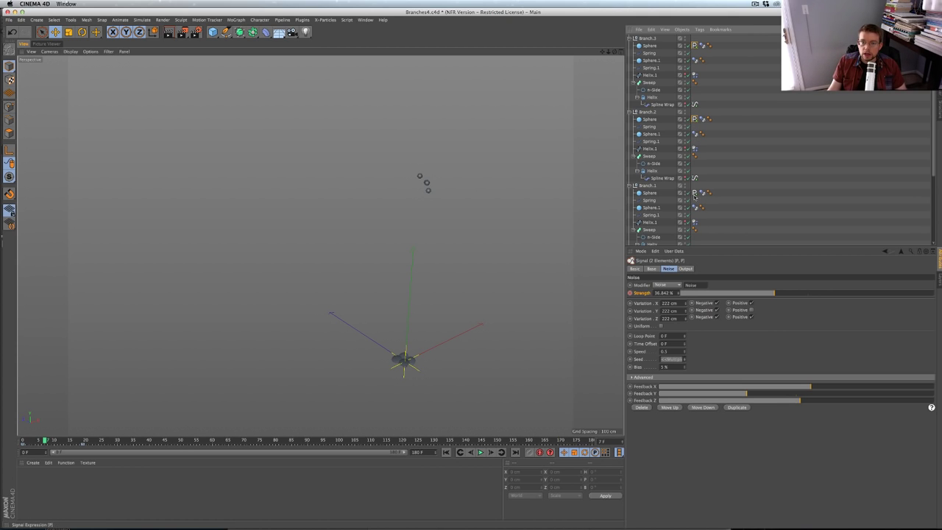
scroll(704, 224, "down", 3)
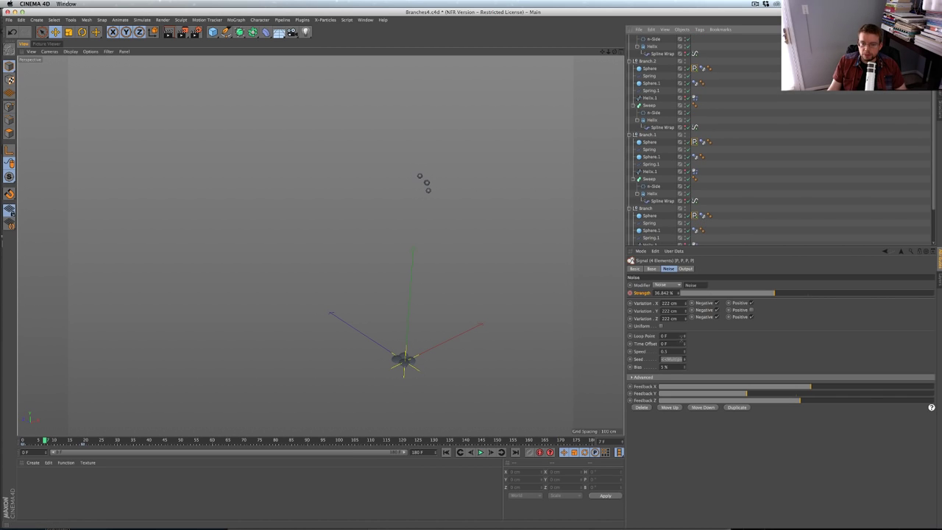
double_click(665, 352)
type("1")
key("Return")
Preview the branch simulation from frame 0, stopping at frame 162 to inspect the tangle, and save the scene back at the first frame
left_click(447, 453)
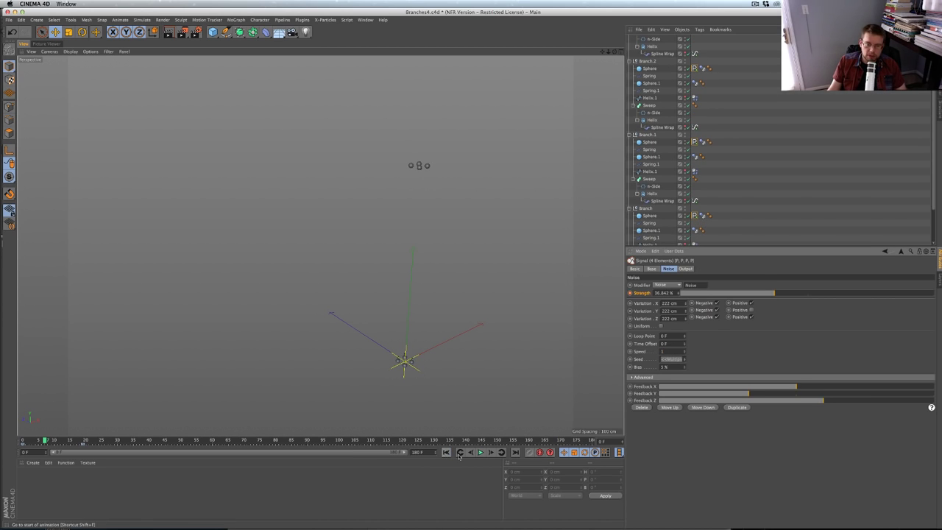
left_click(481, 452)
left_click(503, 214)
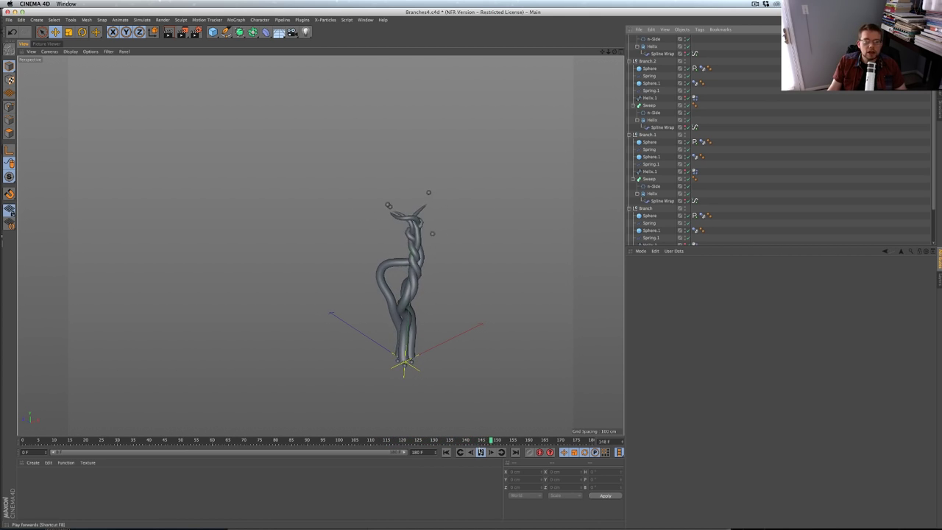
left_click(480, 452)
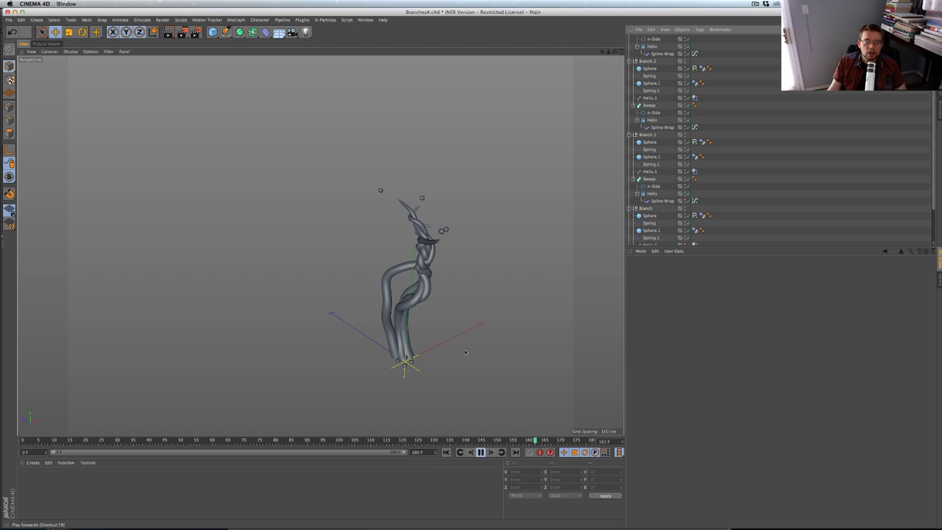
left_click_drag(424, 268, 380, 270, "alt")
scroll(421, 259, "up", 6)
scroll(427, 256, "down", 3)
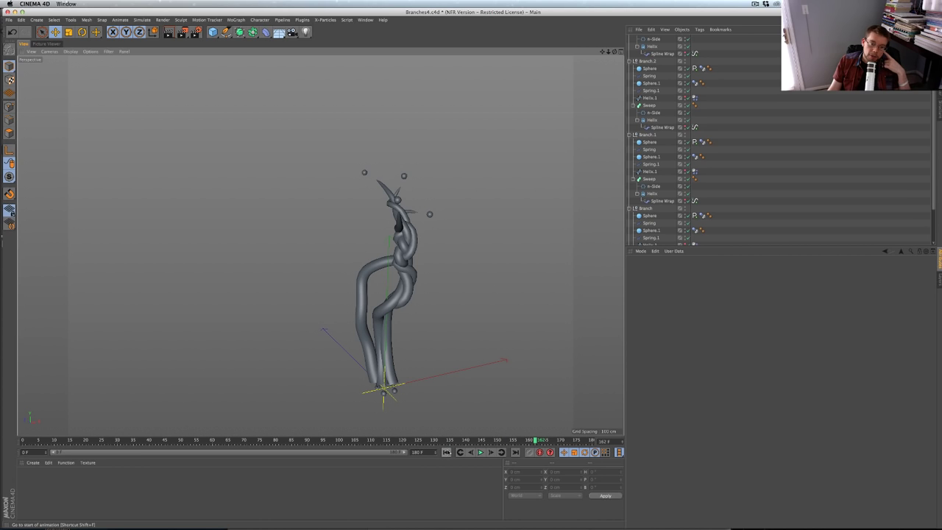
left_click(446, 452)
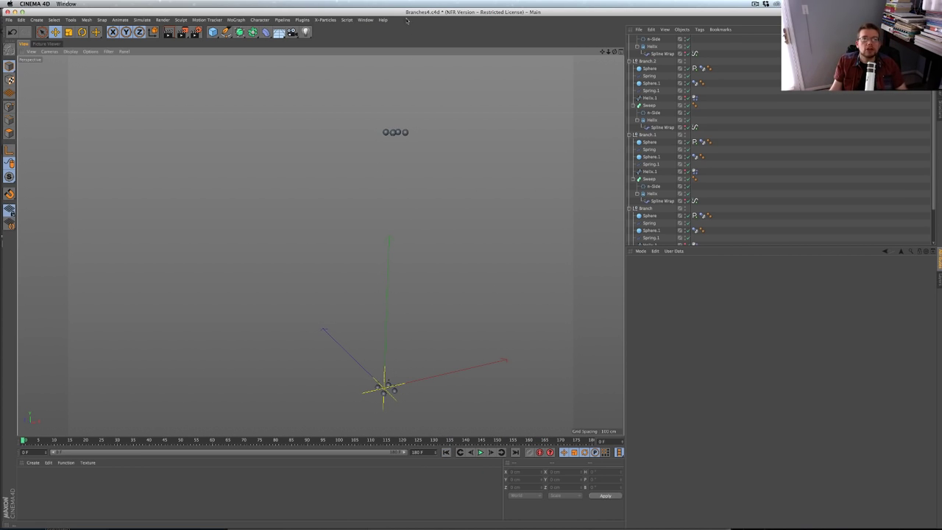
key("super+s")
Add a cube about 75 cm in size at about Y 290 cm, rotated to about H -24.7°, P 39.3°, B 31.1°
left_click(218, 34)
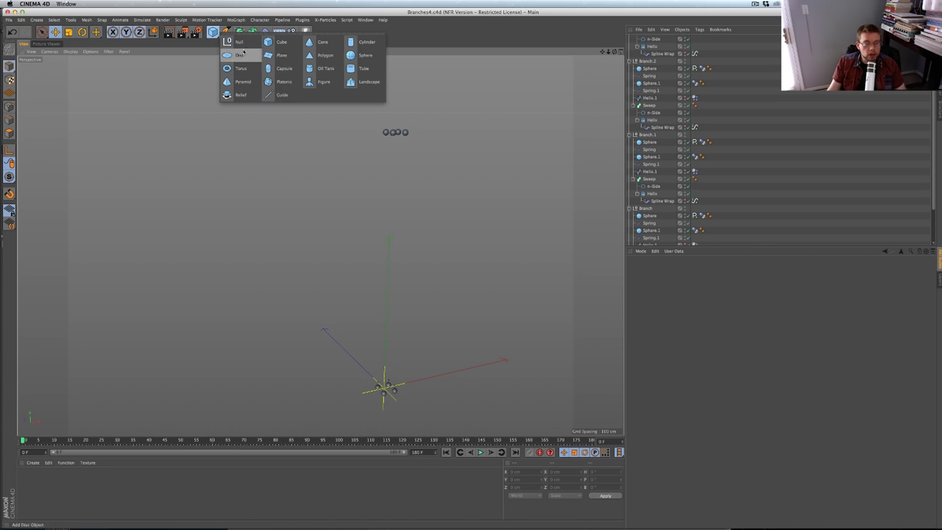
left_click(279, 42)
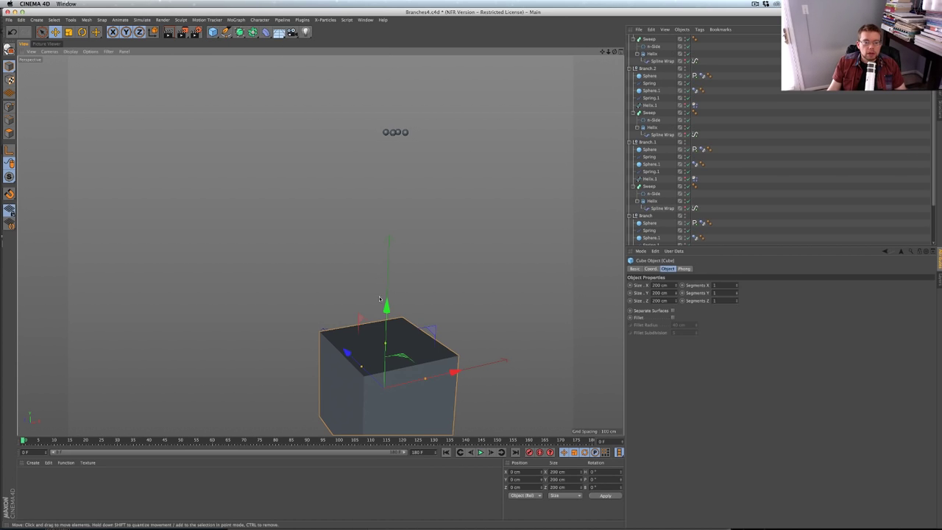
left_click_drag(380, 298, 425, 284)
key("r")
left_click_drag(384, 210, 308, 267)
key("t")
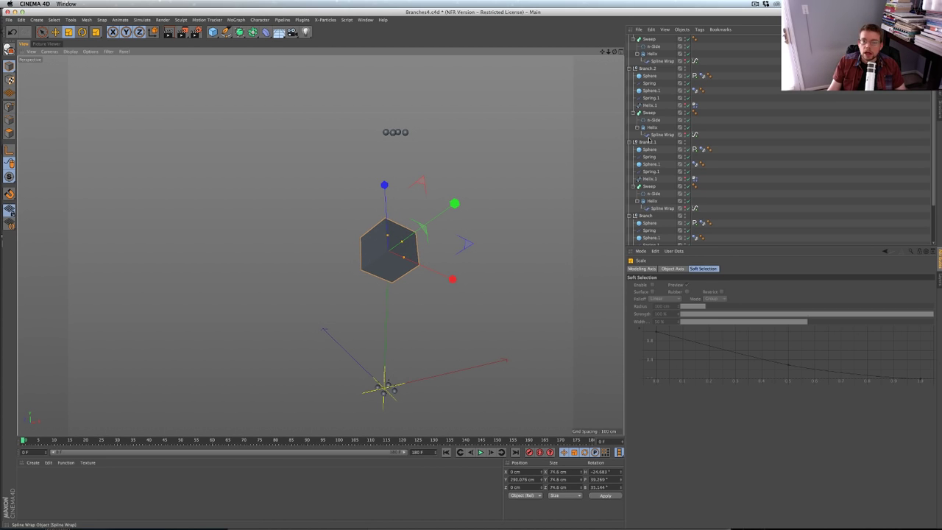
Copy the Dynamics Body tag from Branch.3's Sphere onto the Cube, test it briefly and return to frame 0
scroll(693, 107, "up", 2)
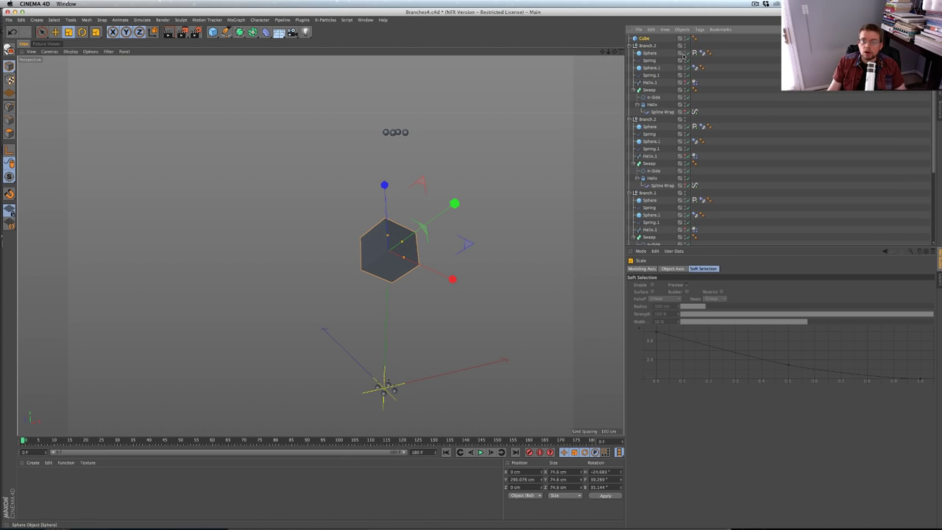
left_click_drag(703, 53, 701, 38, "ctrl")
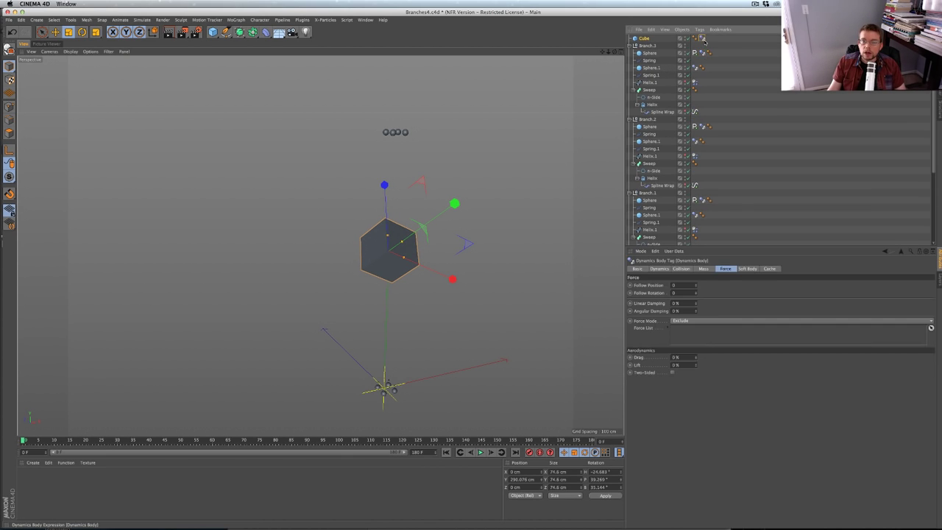
left_click(482, 452)
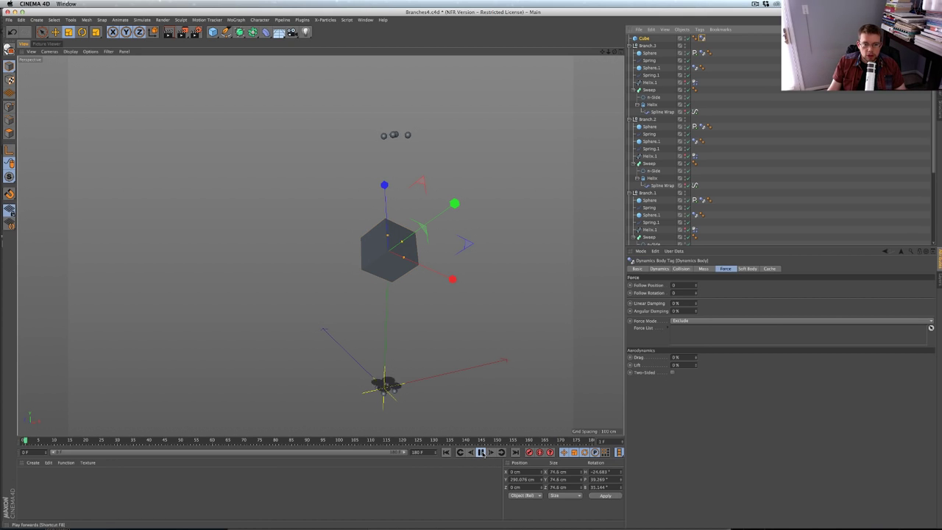
left_click(482, 452)
left_click(447, 452)
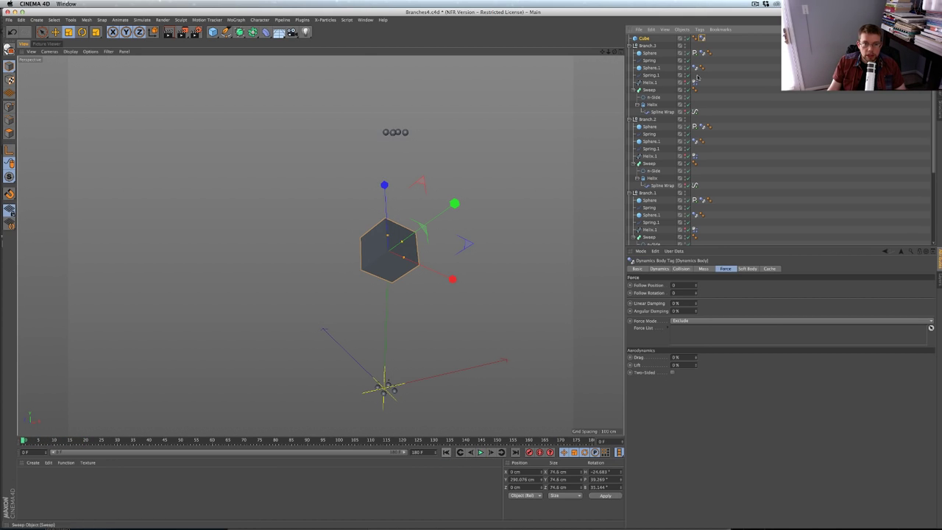
Add a Signal tag to the Cube and assign the cube's Size parameter to it
left_click(645, 38)
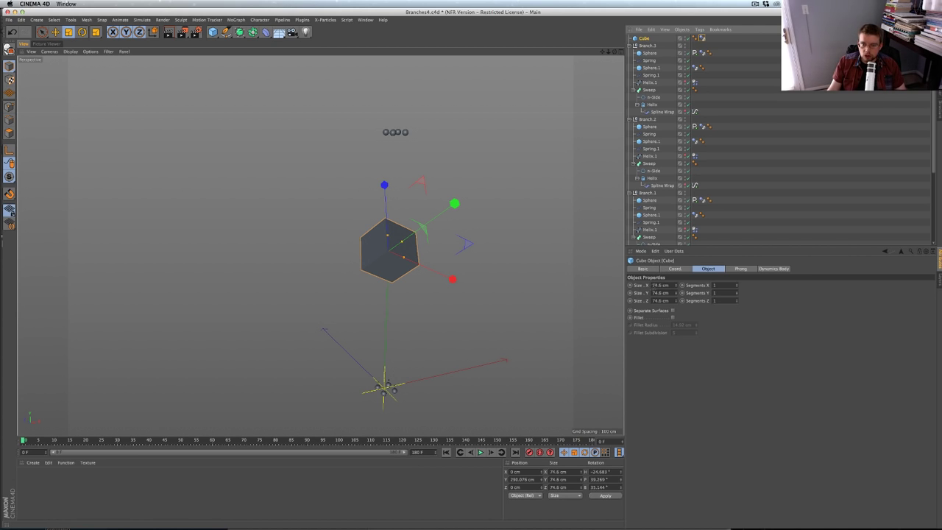
right_click(645, 38)
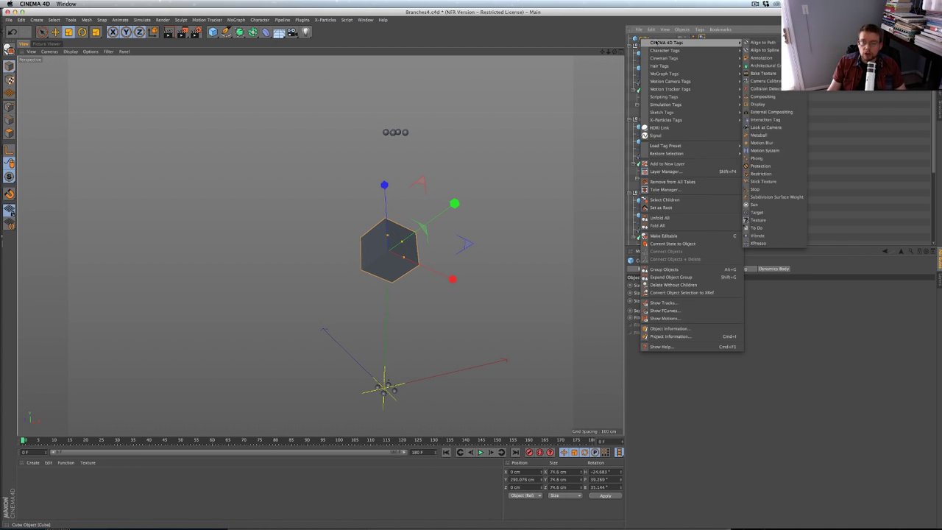
left_click(688, 133)
left_click(646, 38)
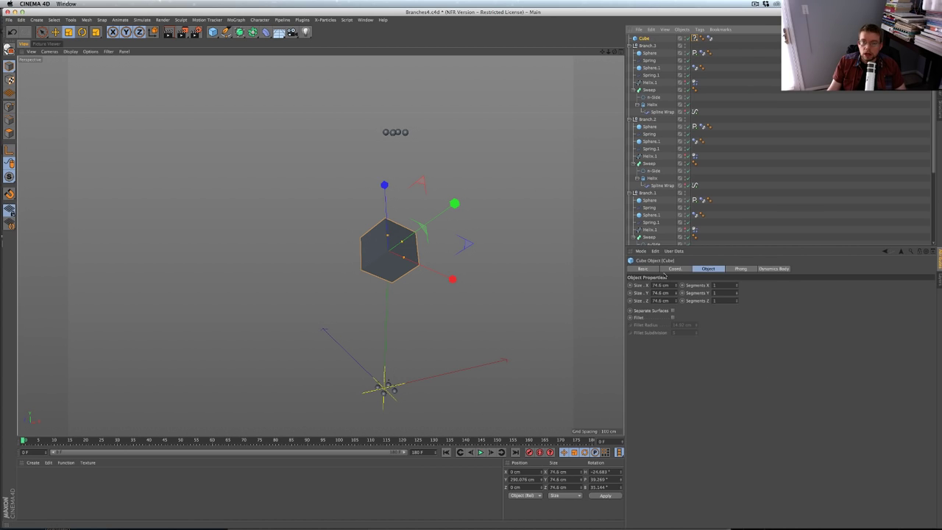
left_click(637, 293)
left_click_drag(694, 51, 695, 38)
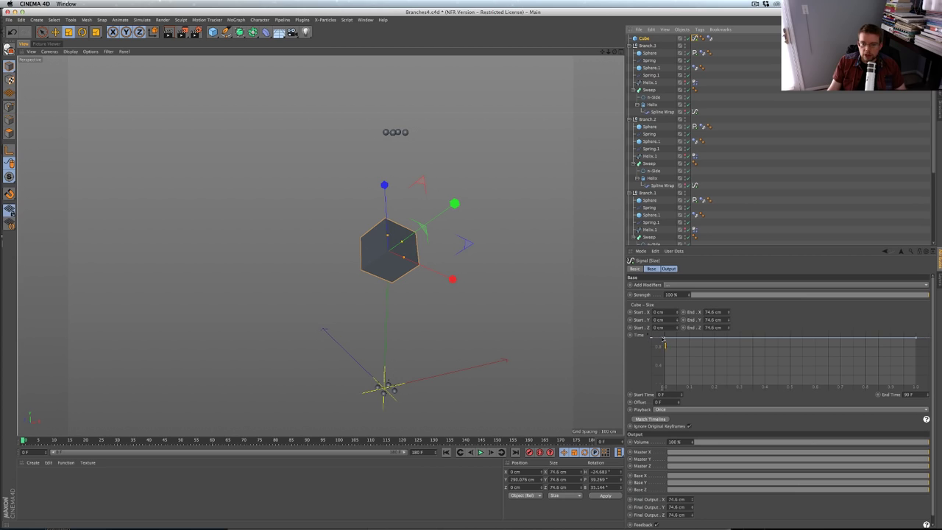
Pull the start of the Signal's Time curve down to zero and set its End Time to 20 F
left_click_drag(663, 339, 664, 386)
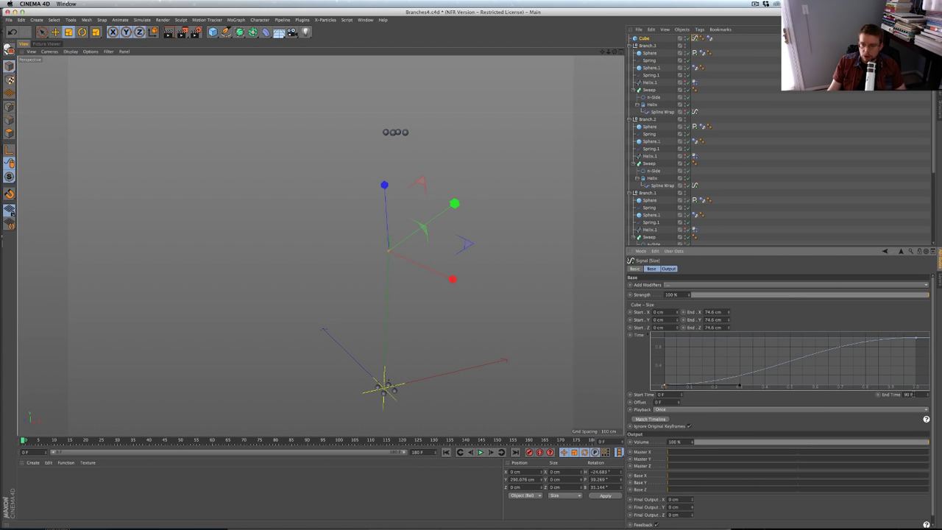
left_click_drag(914, 395, 833, 391)
type("4")
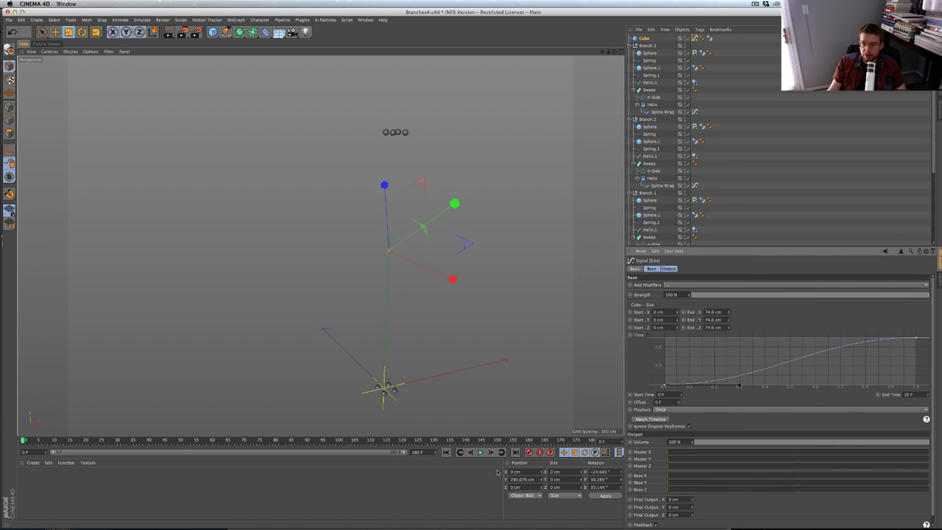
Play the simulation with the growing cube, view the collision from another side and stop at frame 158
left_click(481, 452)
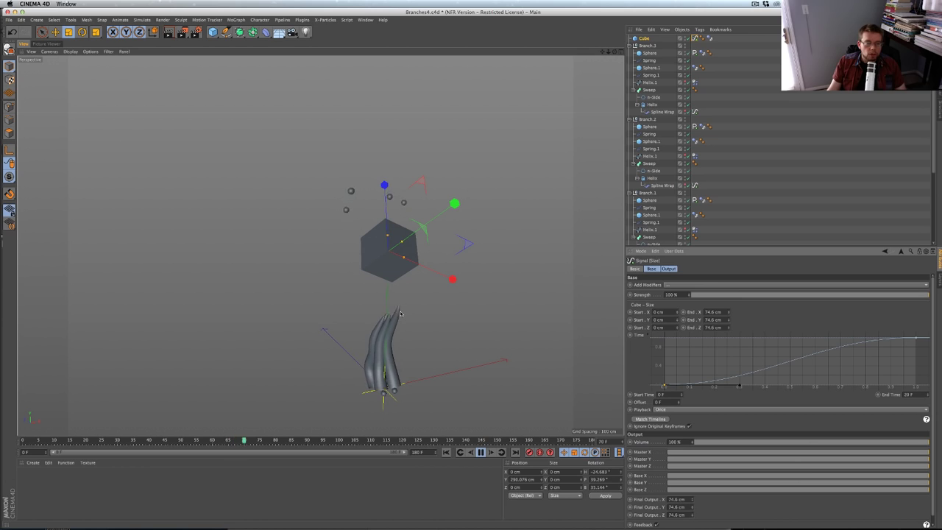
left_click_drag(413, 277, 240, 222, "alt")
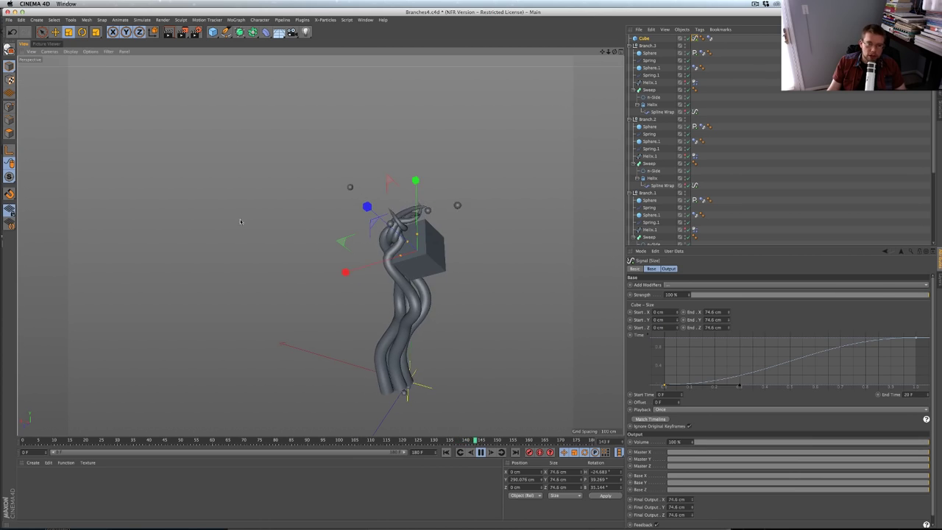
left_click(480, 453)
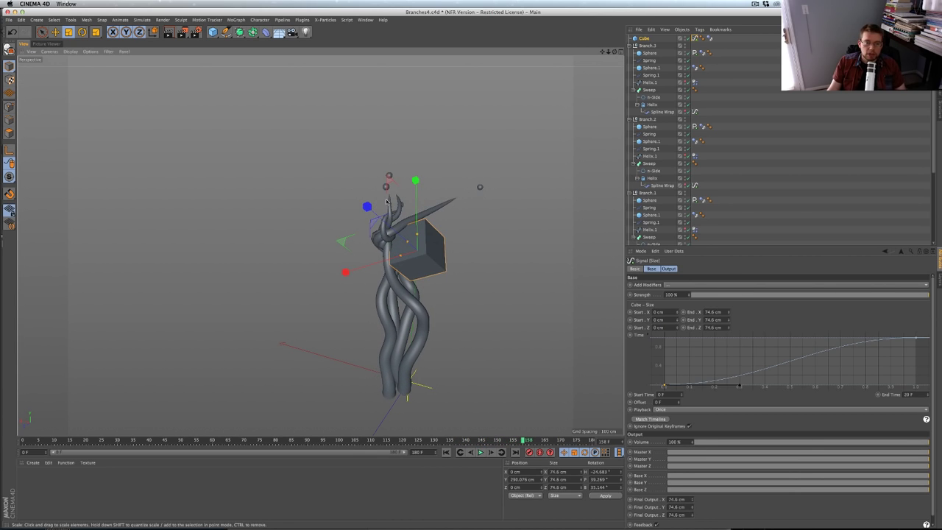
Switch to the Move tool, set the project's end frame to 333 and extend the preview range to the full length
key("e")
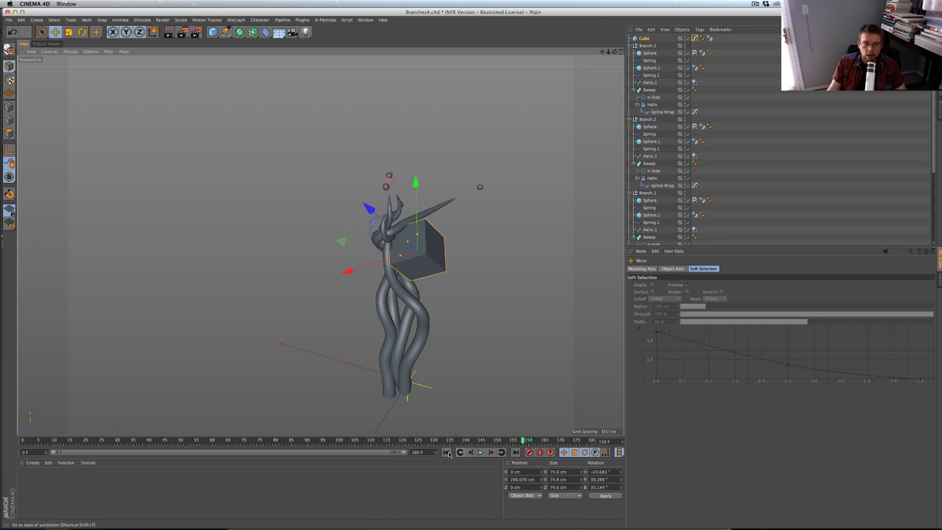
double_click(421, 453)
type("333")
key("Return")
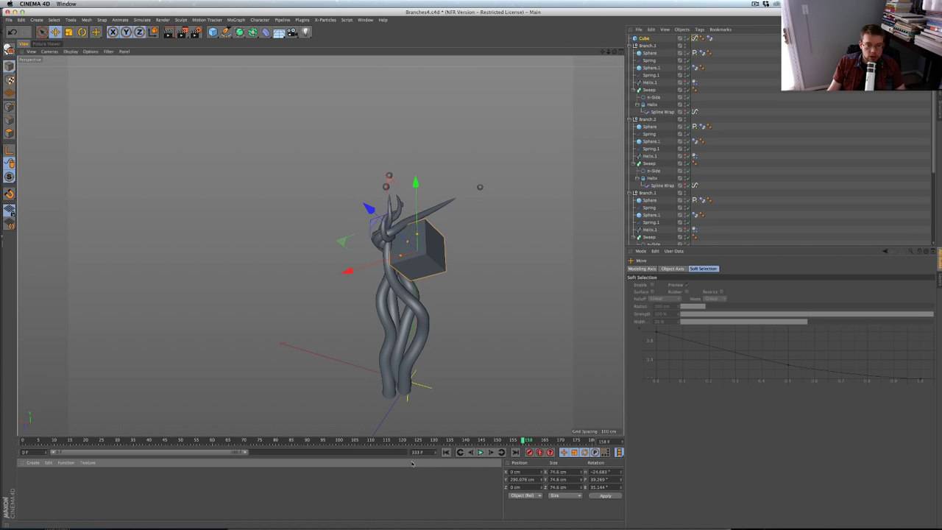
left_click_drag(245, 453, 430, 454)
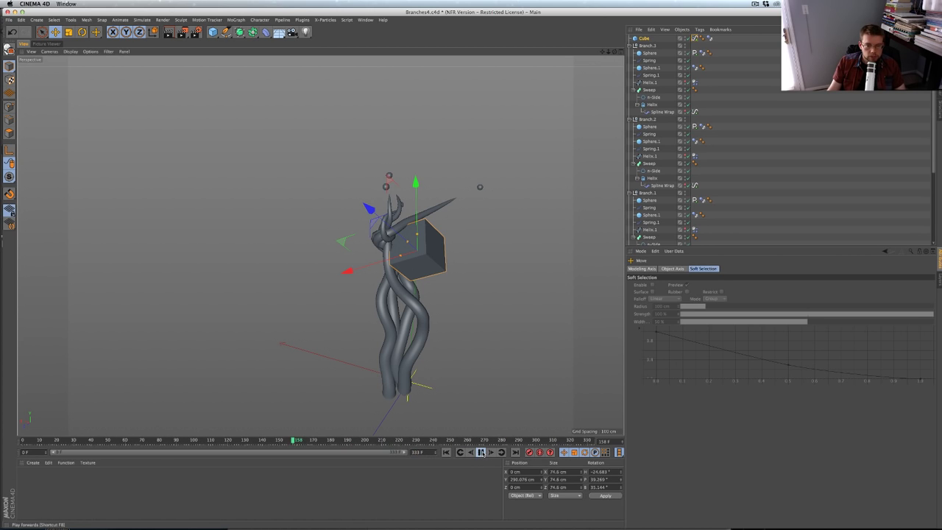
Move the cube clear of the branches during playback, stop, place it near their bases at about X 5, Y 75, Z 25 cm and rewind
left_click_drag(471, 316, 463, 293)
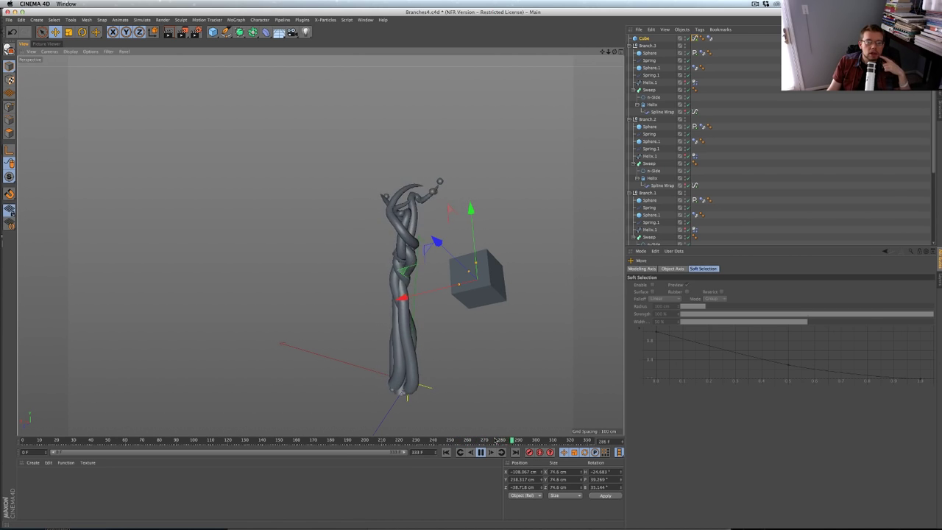
left_click(481, 452)
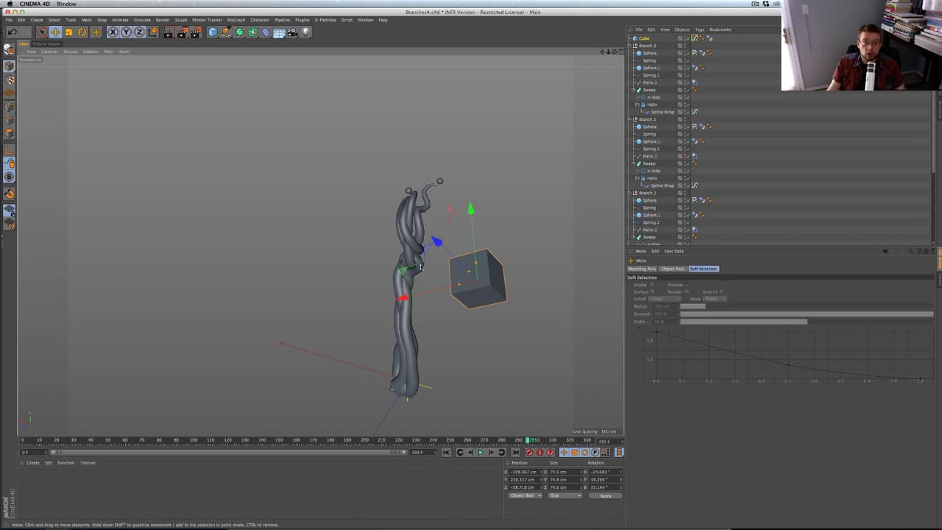
left_click_drag(421, 266, 403, 245, "alt")
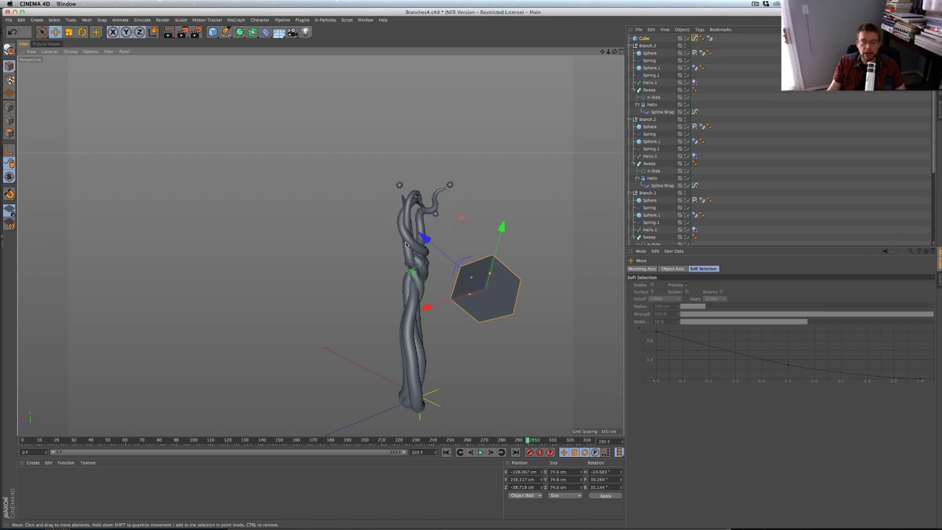
left_click_drag(404, 245, 456, 308, "alt")
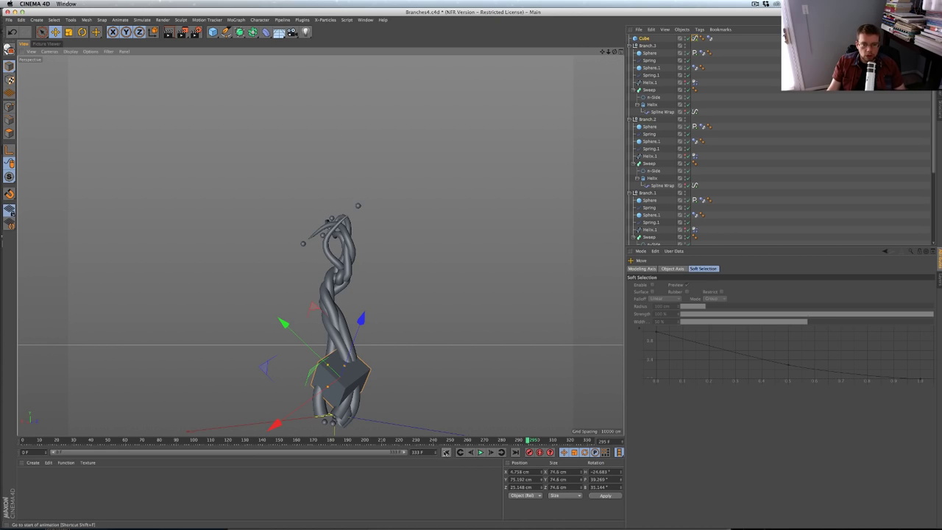
left_click(446, 452)
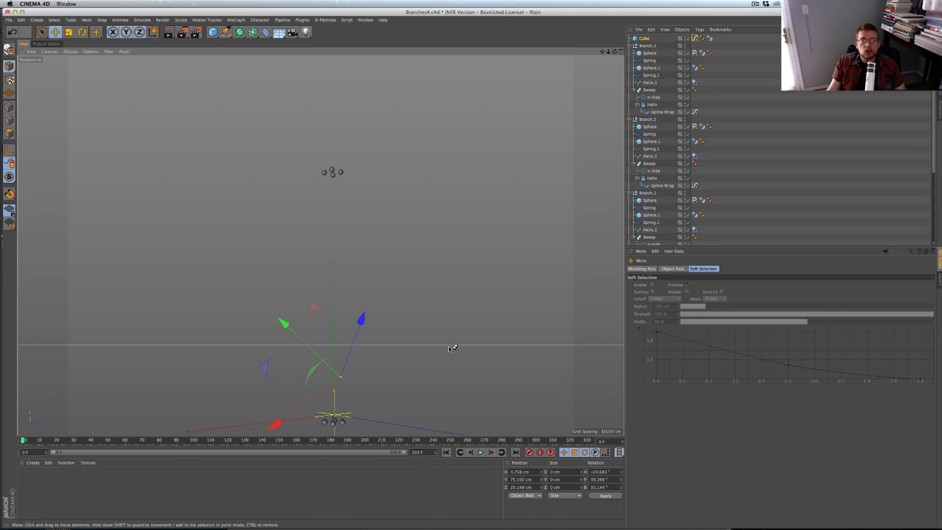
Save the scene as a new version named Branches5.c4d in the 1 Raw Scene Files folder
key("super+shift+s")
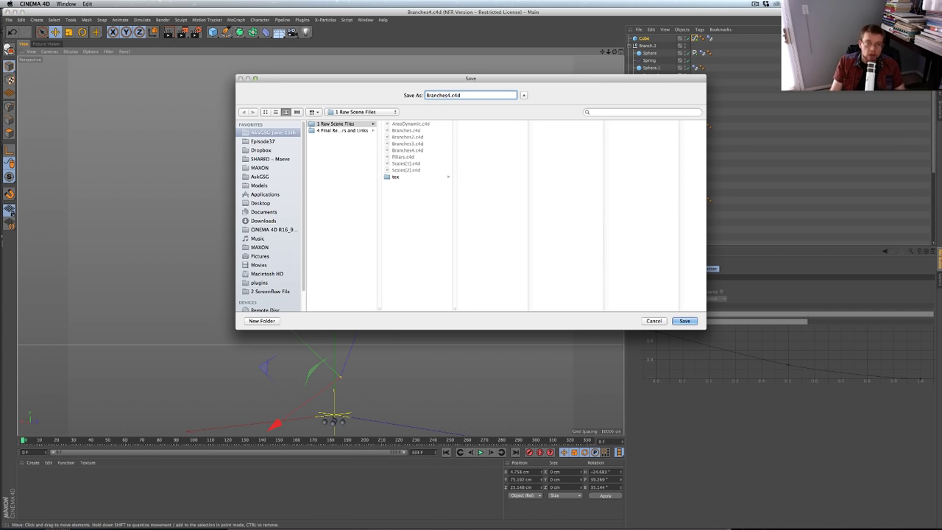
type("5")
key("Return")
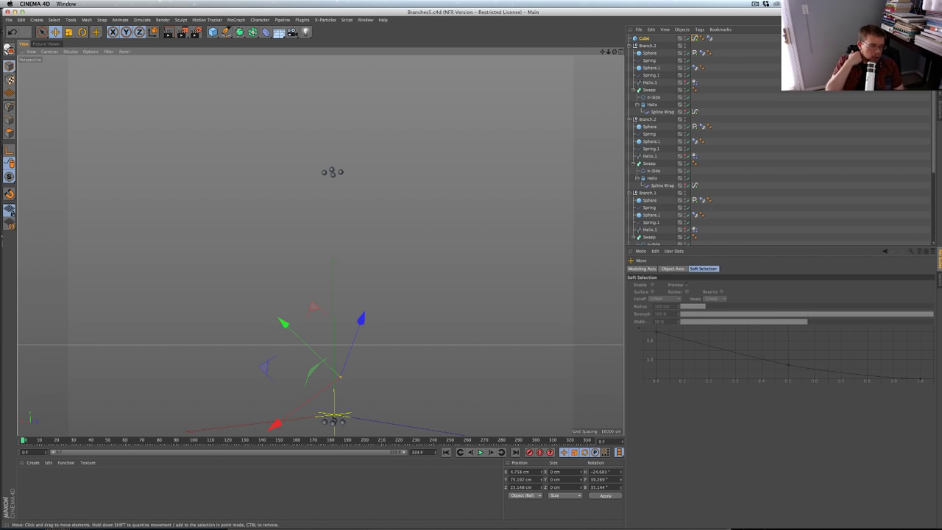
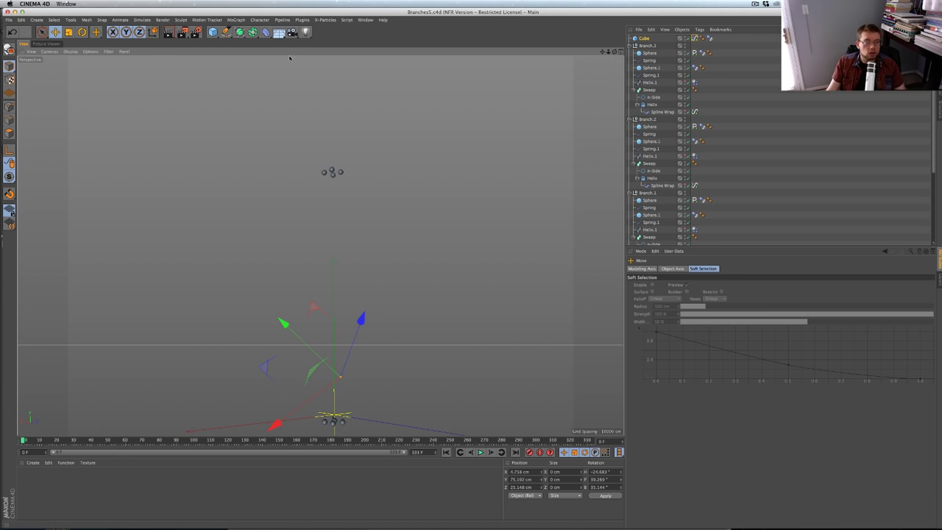
Add a Platonic object, set its segments to 5 and convert it to an editable polygon object
left_click(215, 37)
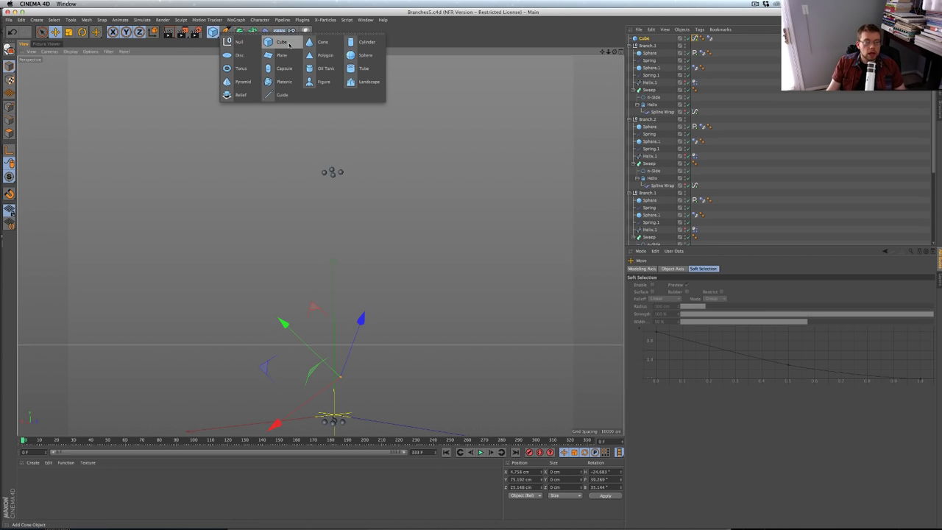
left_click(281, 82)
left_click_drag(360, 200, 379, 279, "alt")
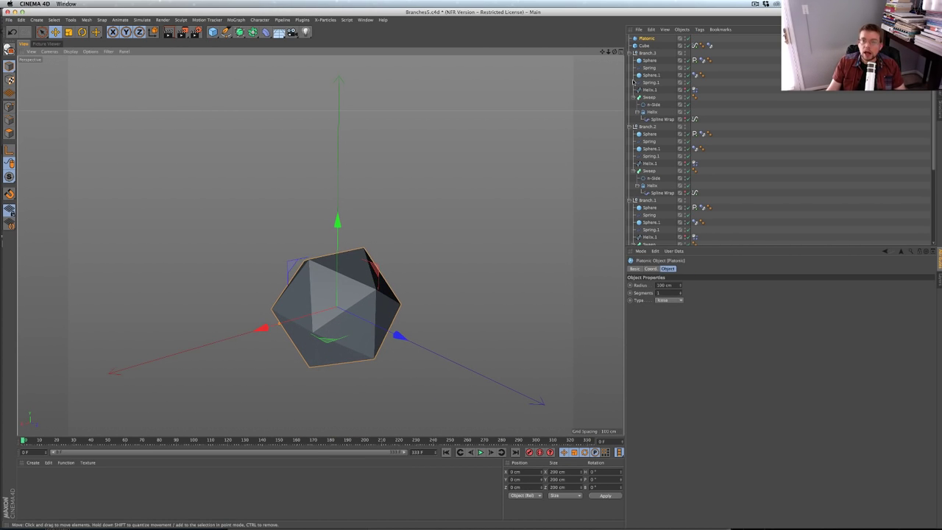
left_click(642, 38)
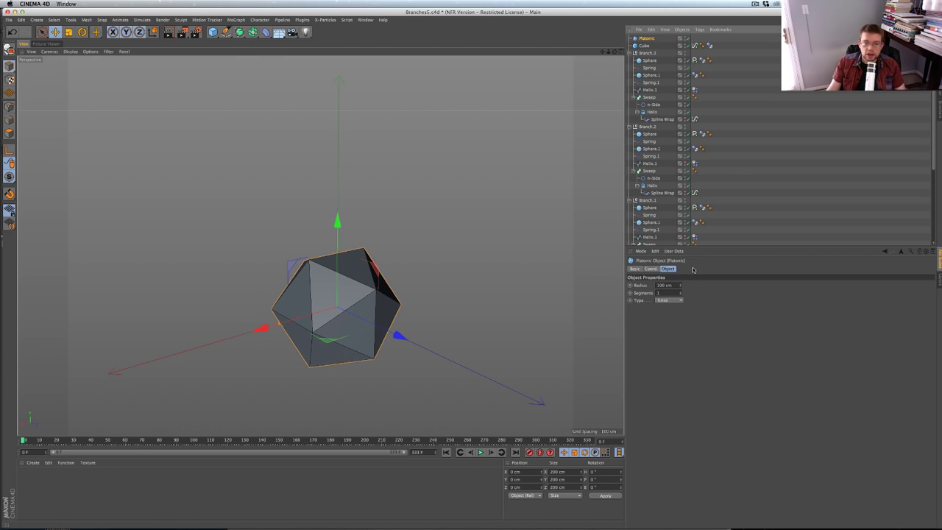
left_click_drag(682, 294, 681, 293)
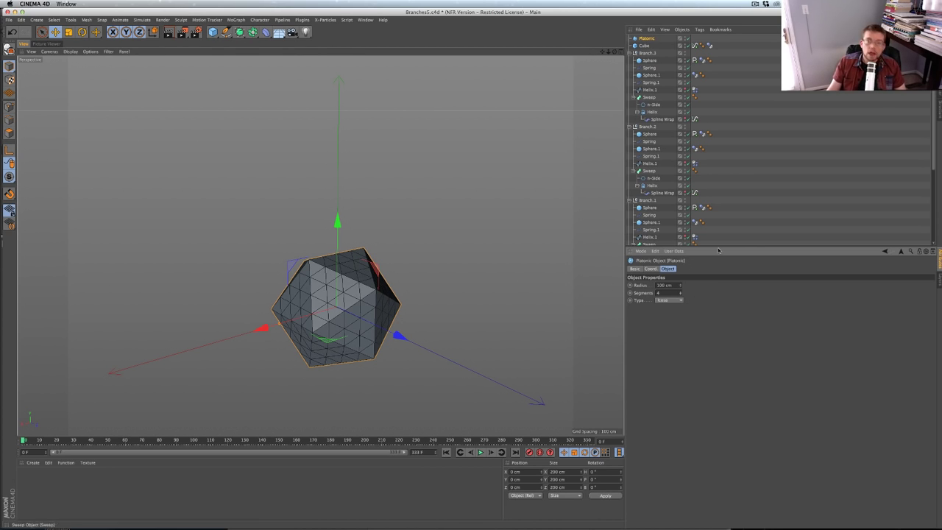
left_click(680, 292)
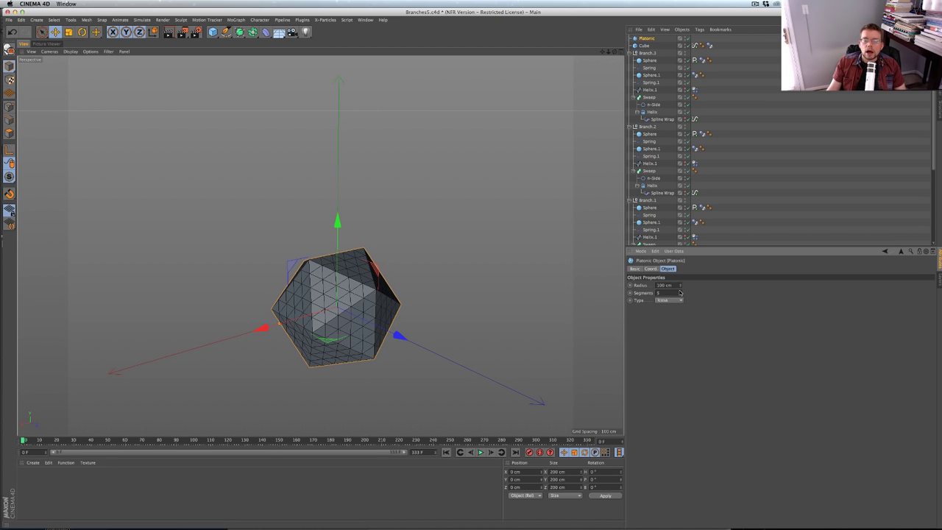
key("c")
left_click_drag(371, 287, 382, 276, "alt")
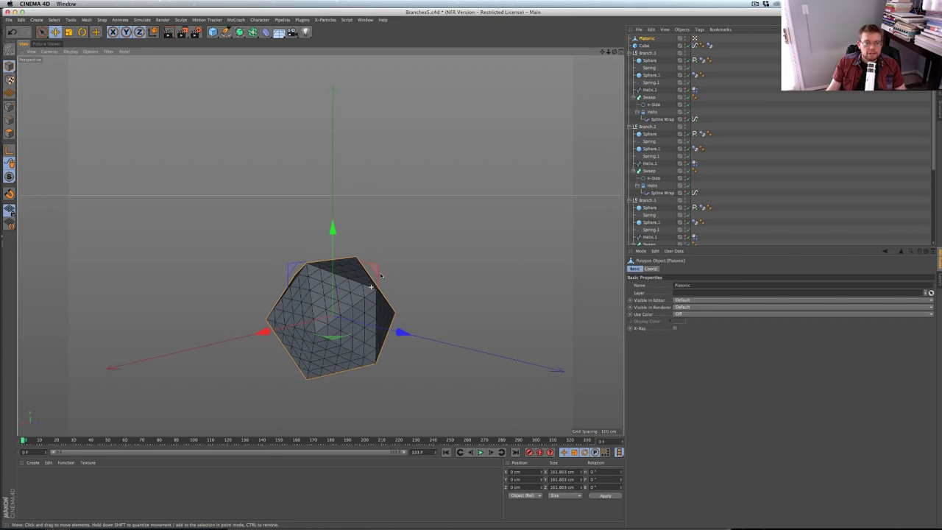
scroll(381, 271, "down", 3)
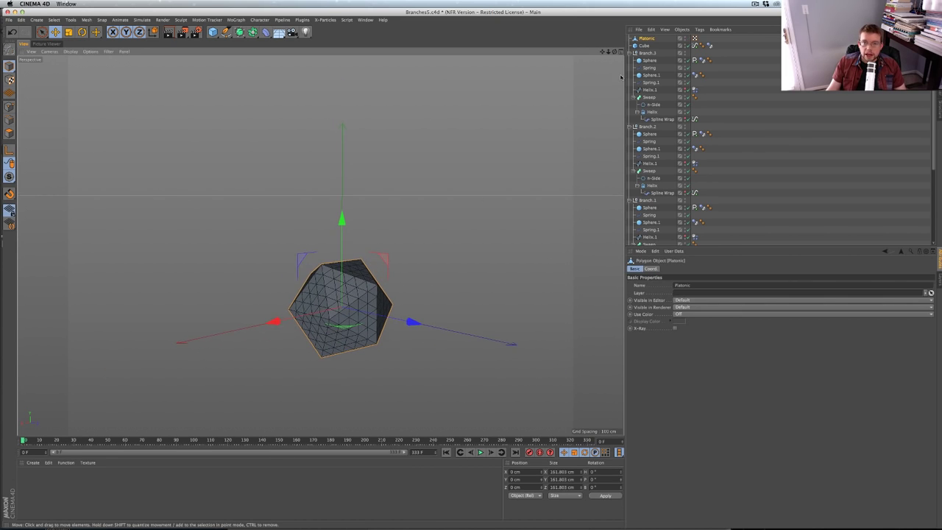
Add a Cloth simulation tag to the editable Platonic object
right_click(651, 41)
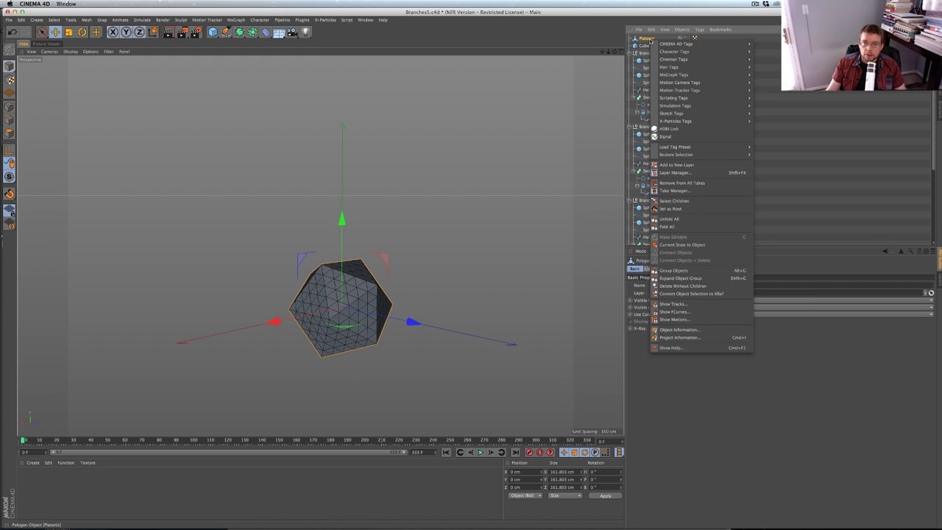
mouse_move(686, 107)
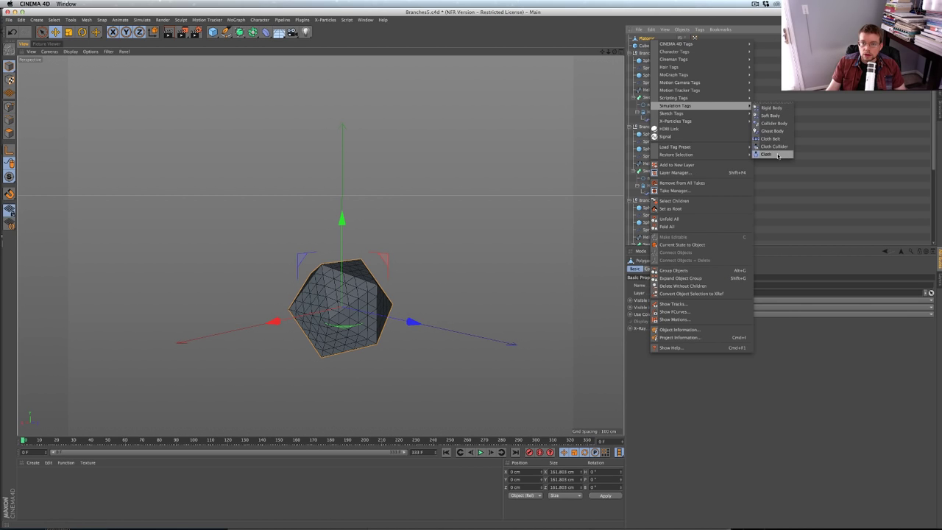
left_click(782, 153)
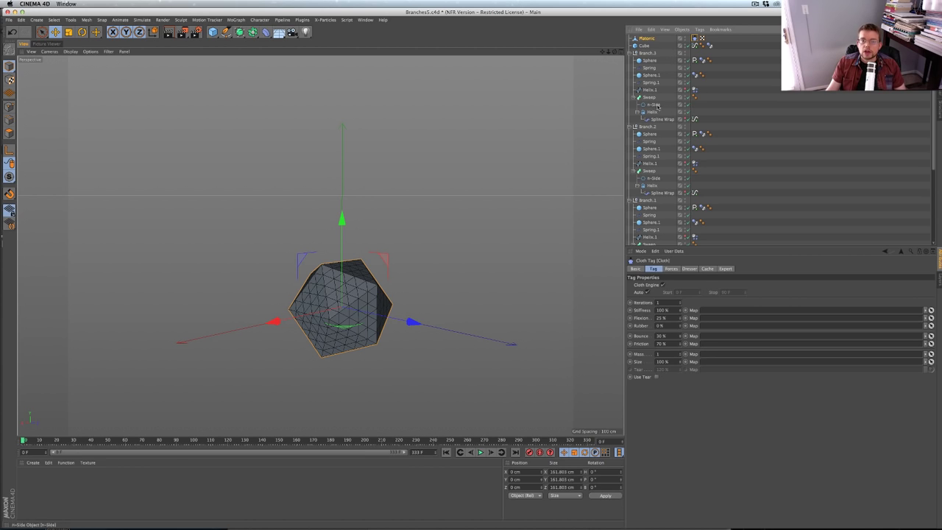
Collapse the Sweep hierarchies in the branch groups and enlarge the object list to fit them all
left_click(634, 98)
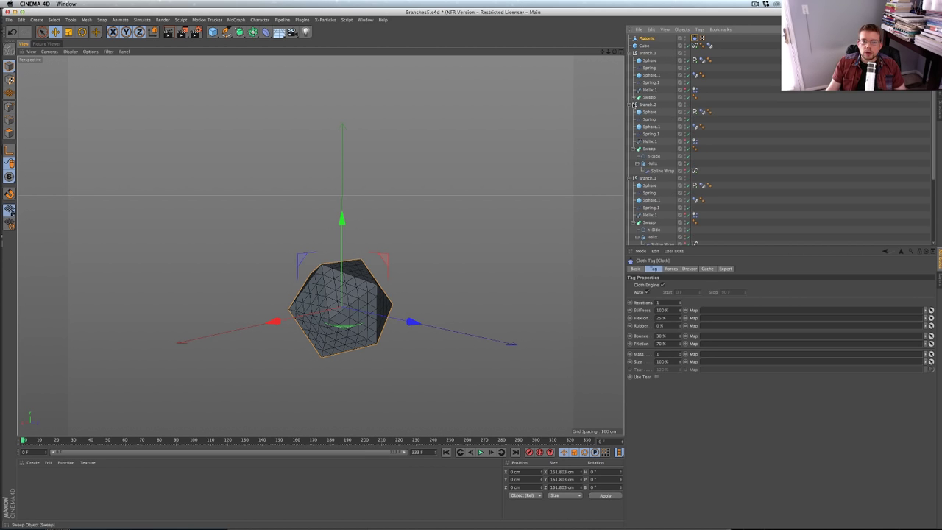
left_click(635, 148)
left_click(635, 200)
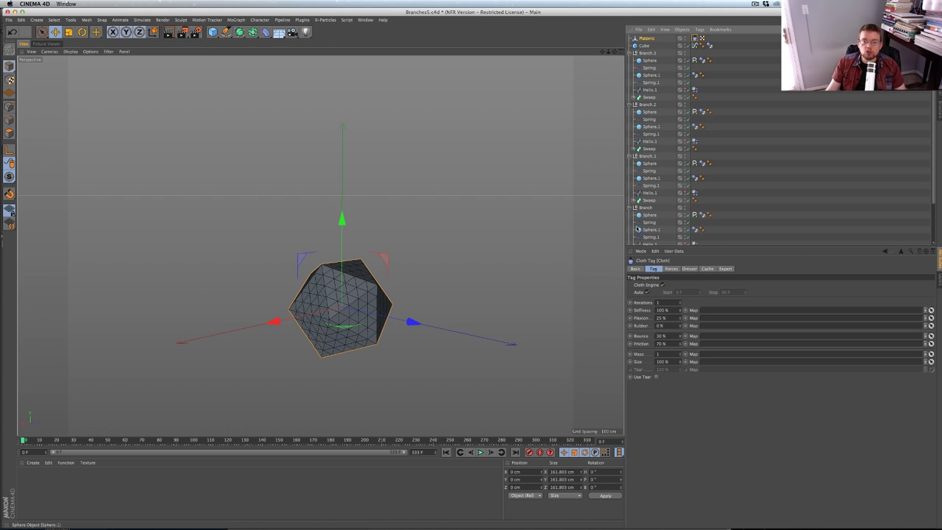
scroll(660, 227, "down", 1)
left_click_drag(670, 247, 670, 270)
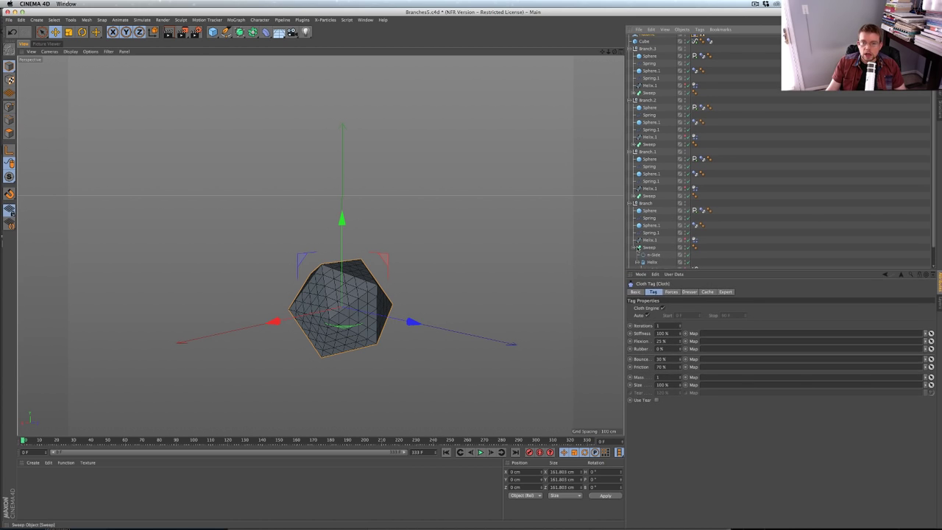
Select the Sweep objects of all four branches and add a Cloth Collider tag to them
left_click(649, 250)
left_click(655, 197, "shift")
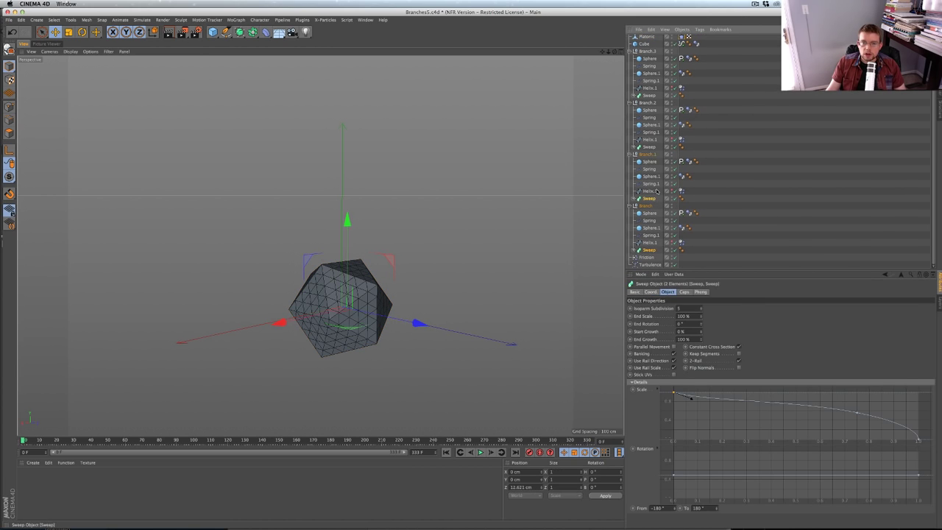
left_click(650, 147, "shift")
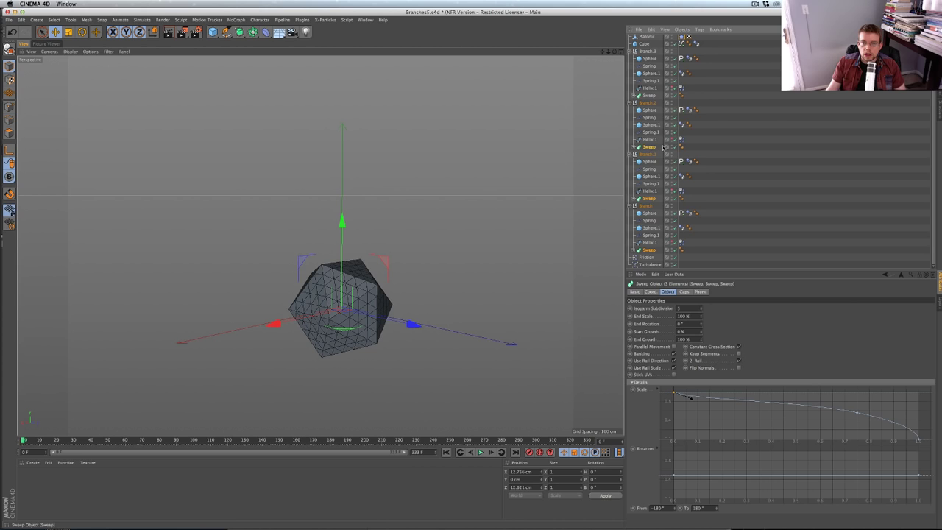
right_click(650, 97)
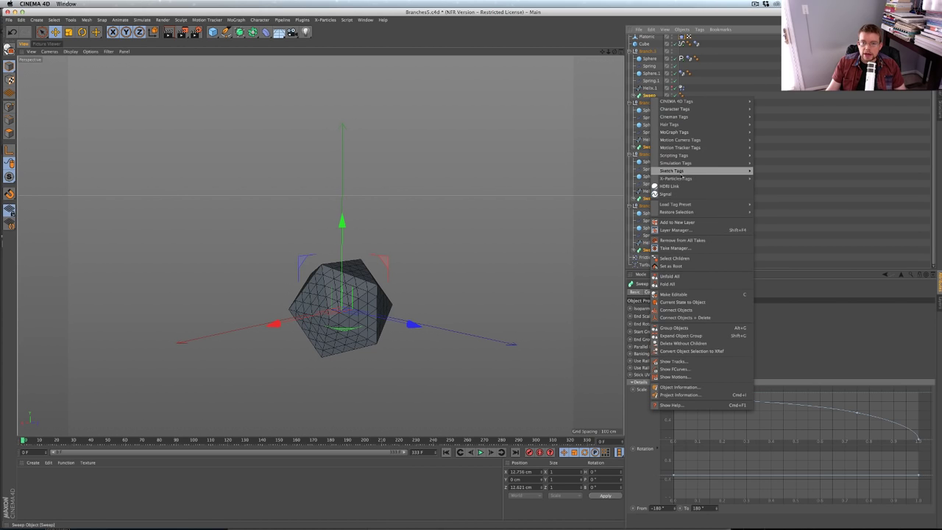
mouse_move(680, 174)
mouse_move(680, 126)
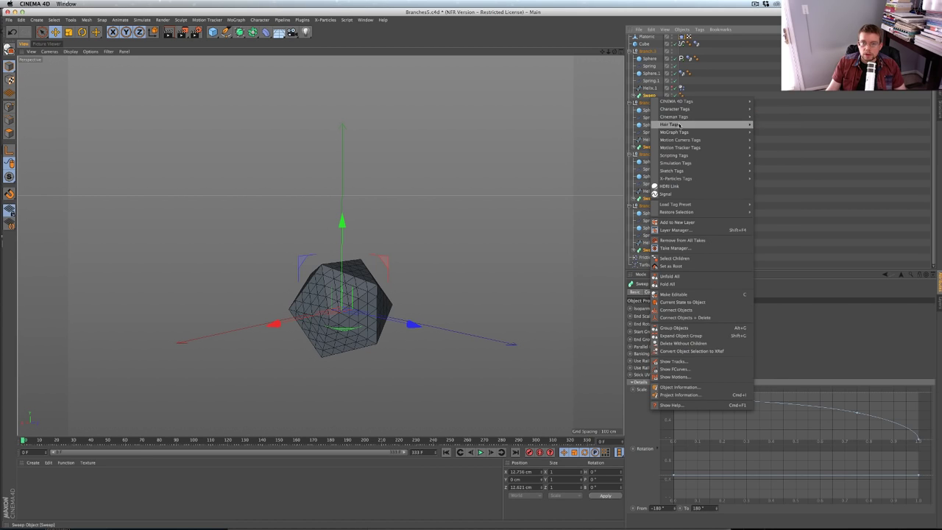
mouse_move(712, 156)
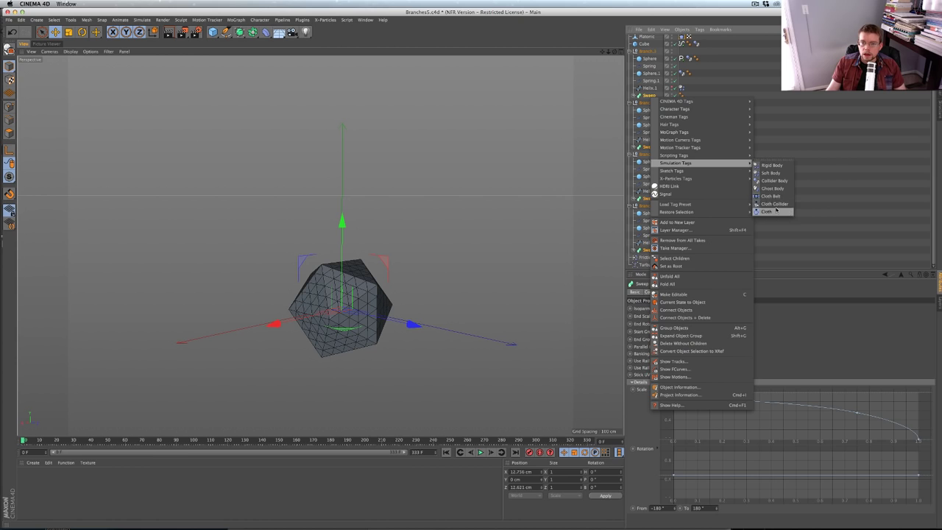
left_click(777, 207)
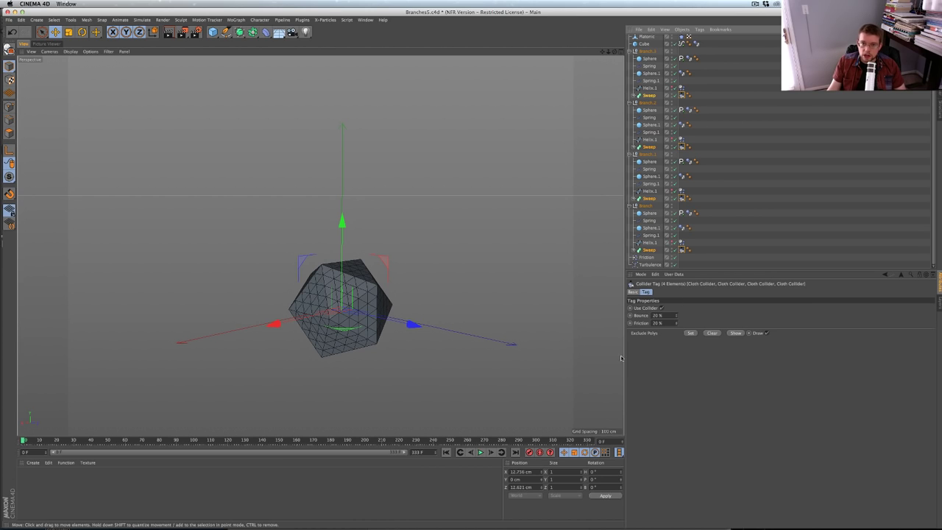
Play the simulation to check how the branches and cube affect the cloth Platonic, and rewind to the start
left_click(479, 452)
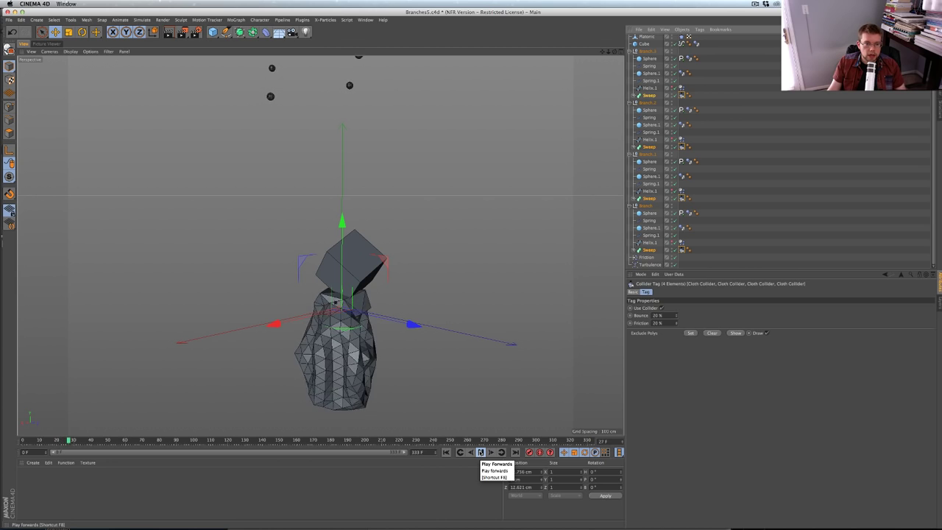
left_click(447, 452)
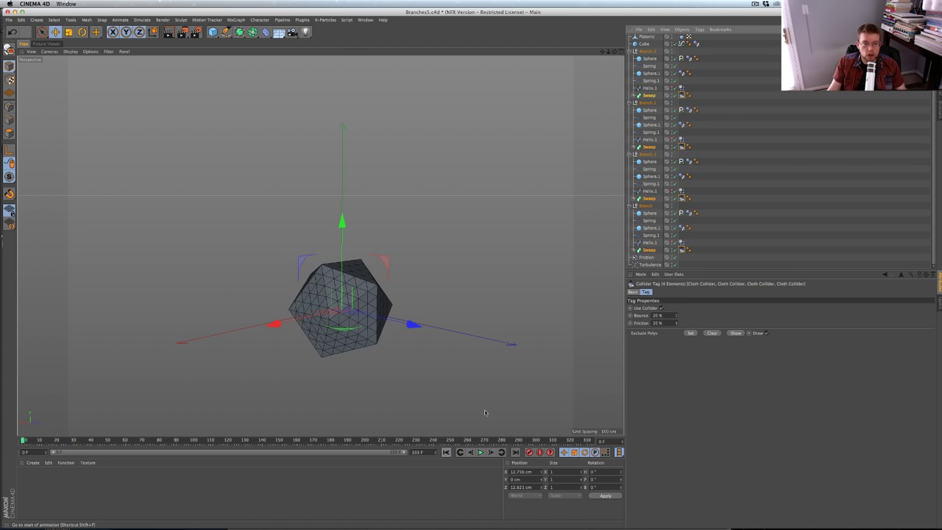
Switch the axes to world orientation and move the cube above the Platonic, to about X 19, Y 216, Z 11 cm
left_click(644, 44)
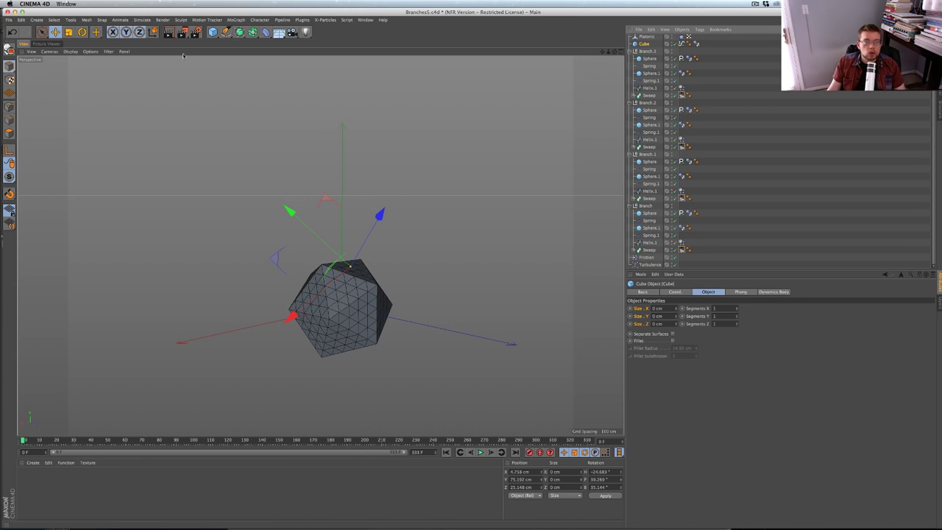
left_click(113, 32)
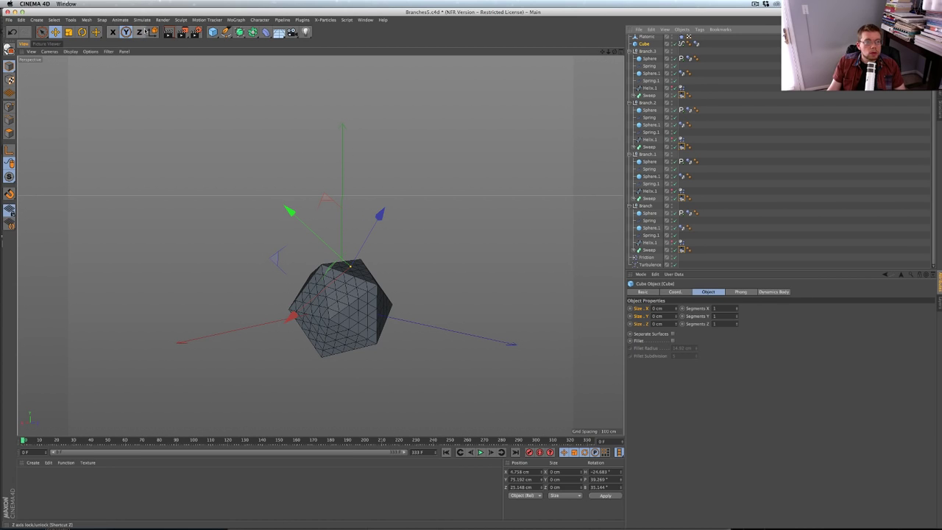
left_click_drag(313, 110, 290, 45)
left_click(152, 32)
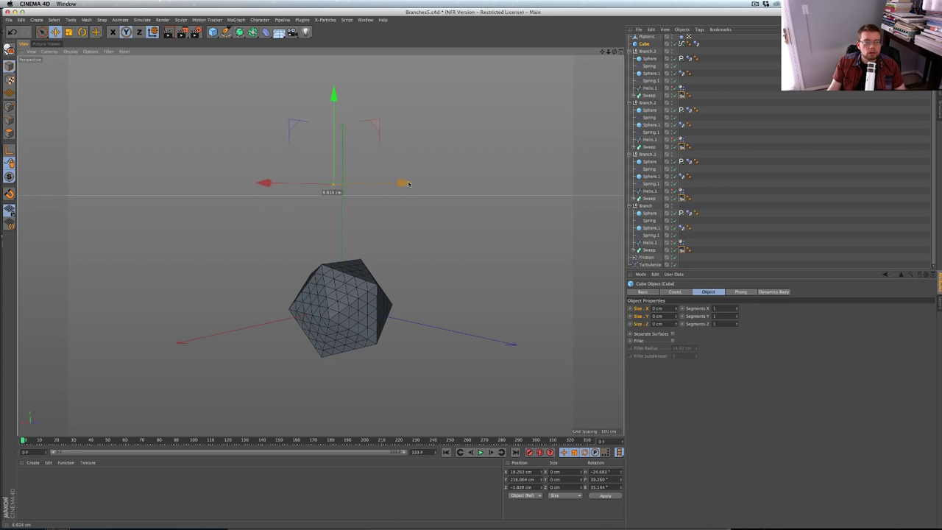
left_click_drag(399, 182, 410, 183)
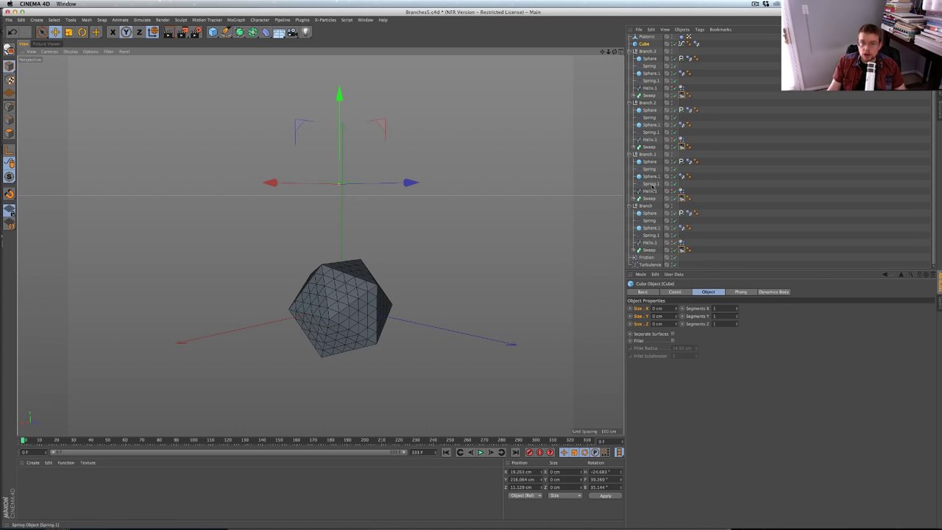
Set the Platonic's Cloth tag to gravity 0 and 10 iterations, and enable tearing at 155%
scroll(656, 72, "up", 1)
left_click(687, 38)
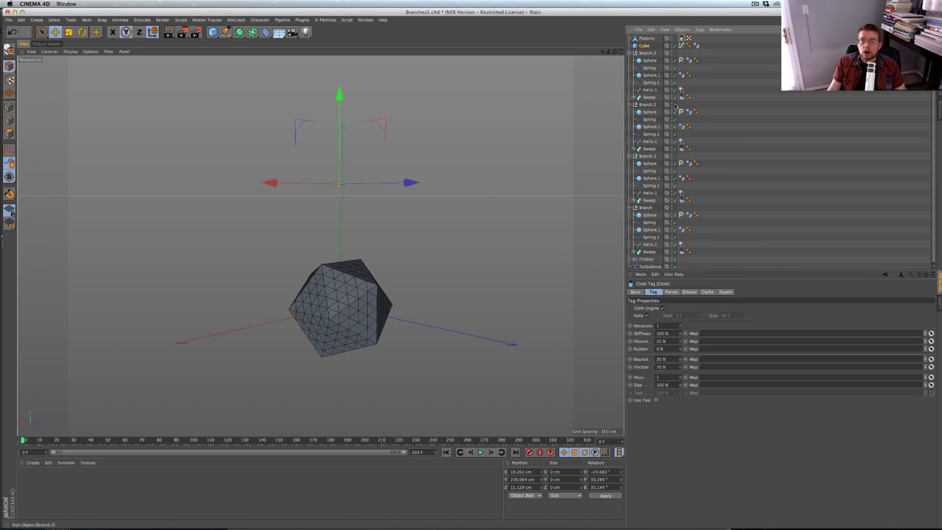
left_click(671, 292)
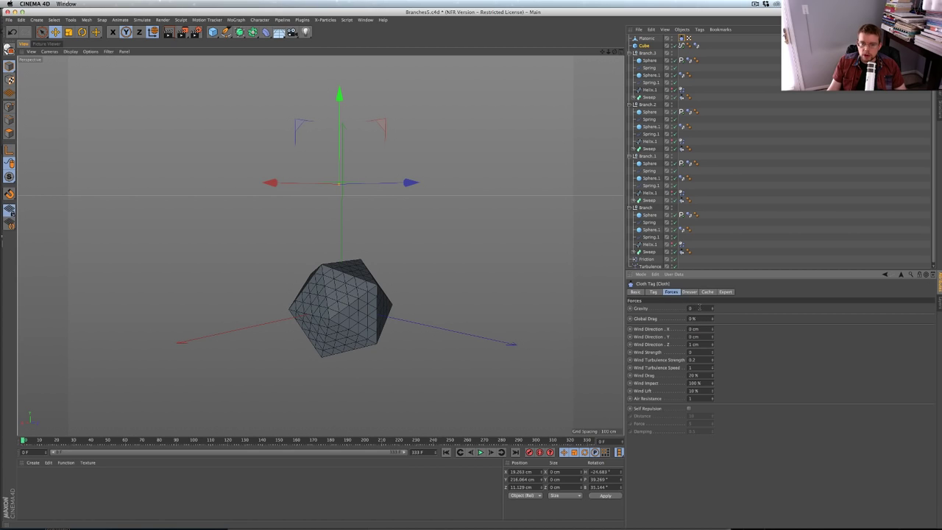
left_click(653, 292)
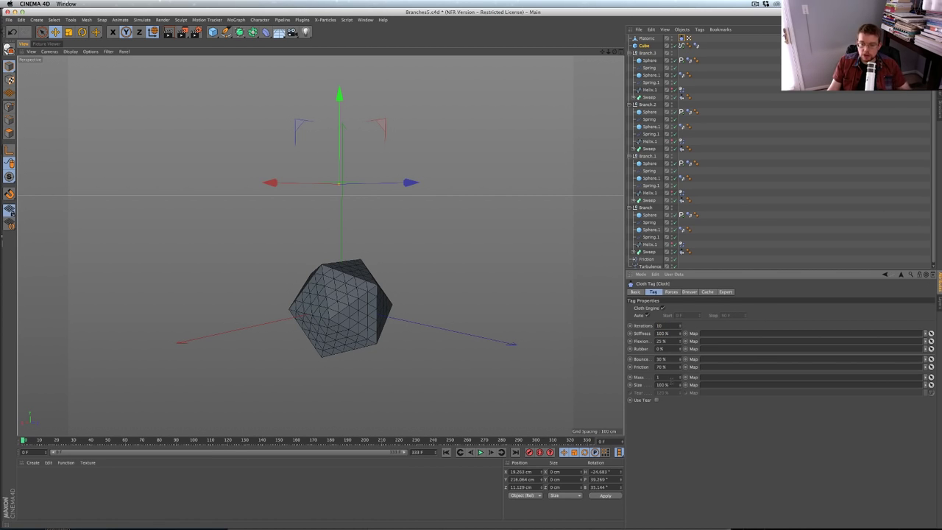
left_click(656, 400)
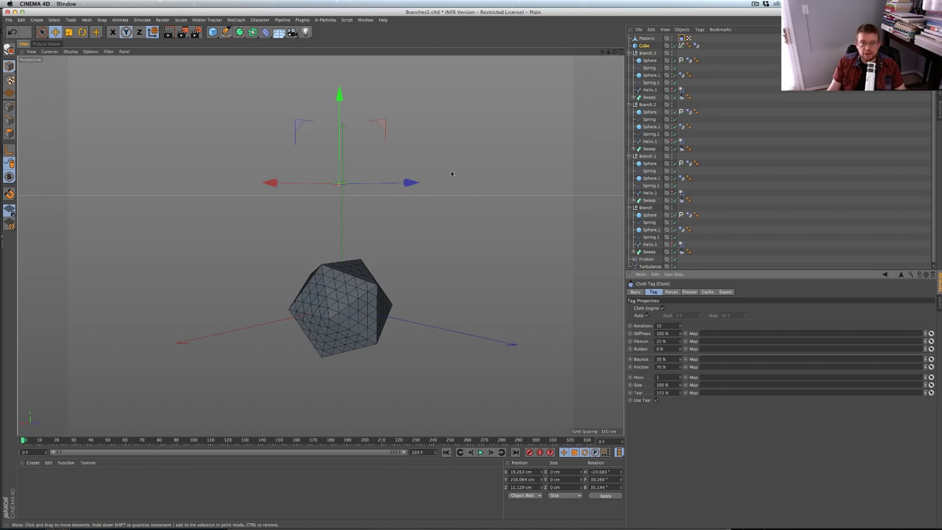
Put the Platonic under a new Cloth Surface with subdivisions 0, factor 0% and thickness 3 cm
left_click(240, 20)
mouse_move(163, 21)
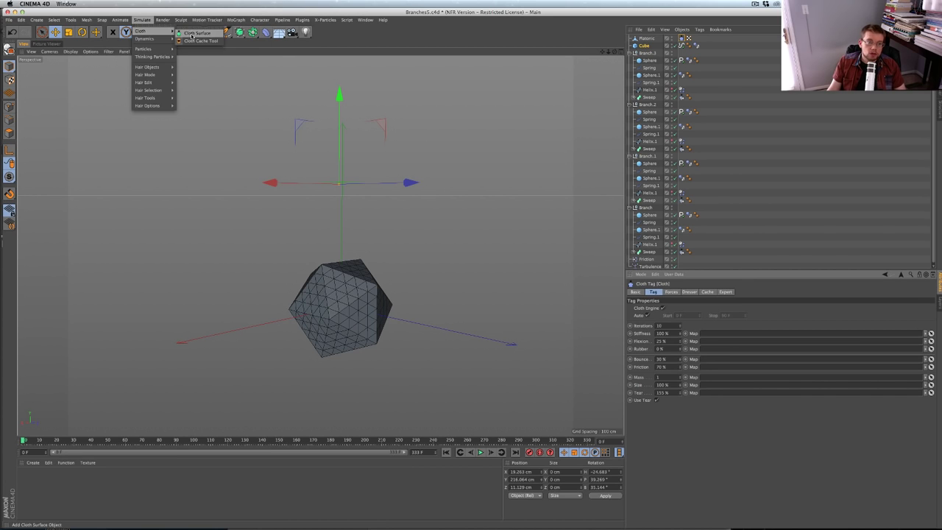
left_click(197, 33)
left_click_drag(646, 46, 652, 38)
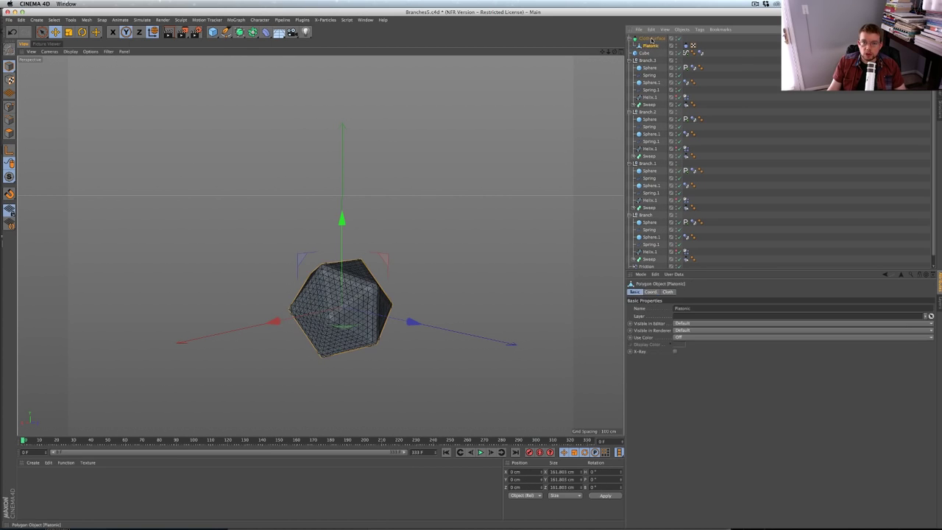
left_click(687, 310)
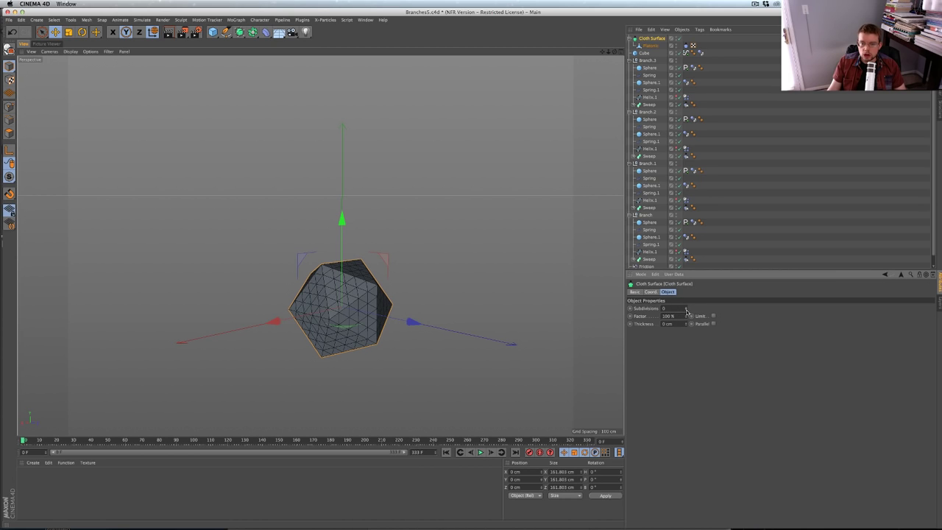
left_click_drag(687, 327, 686, 324)
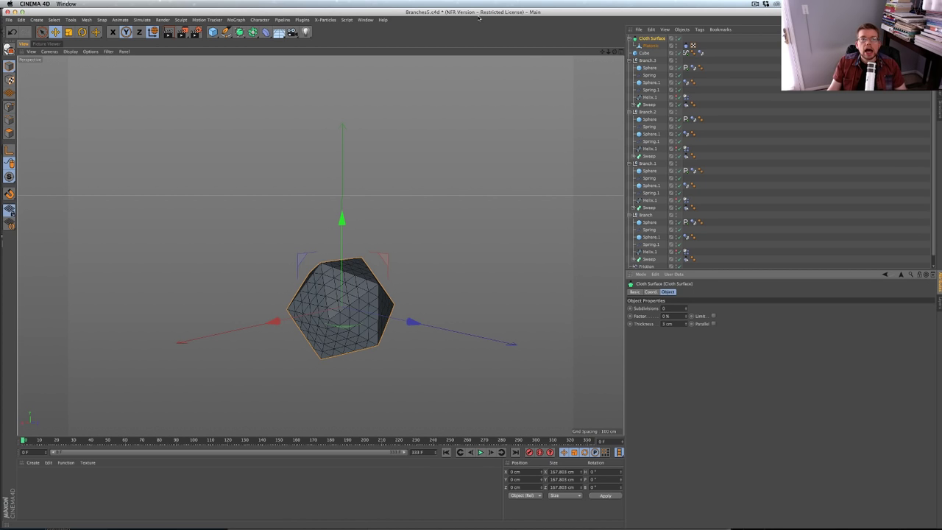
Save the scene, add a Plane just beneath the Platonic, and give it a copy of the Cloth Collider tag
key("super+s")
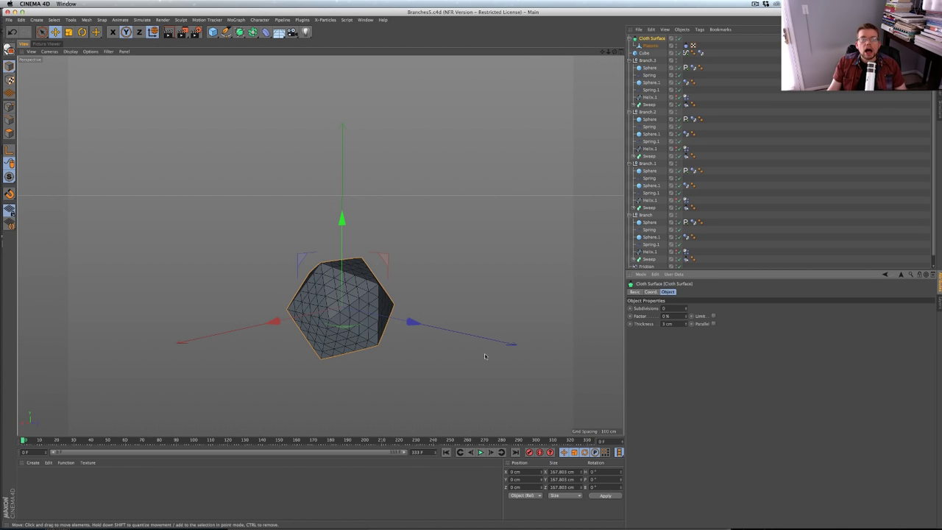
left_click(479, 452)
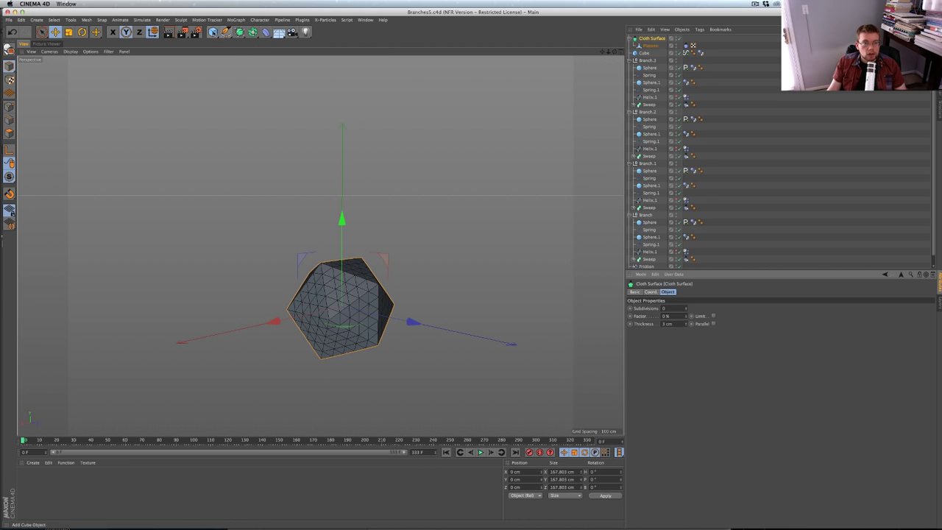
left_click_drag(212, 32, 285, 41)
left_click_drag(341, 207, 348, 279)
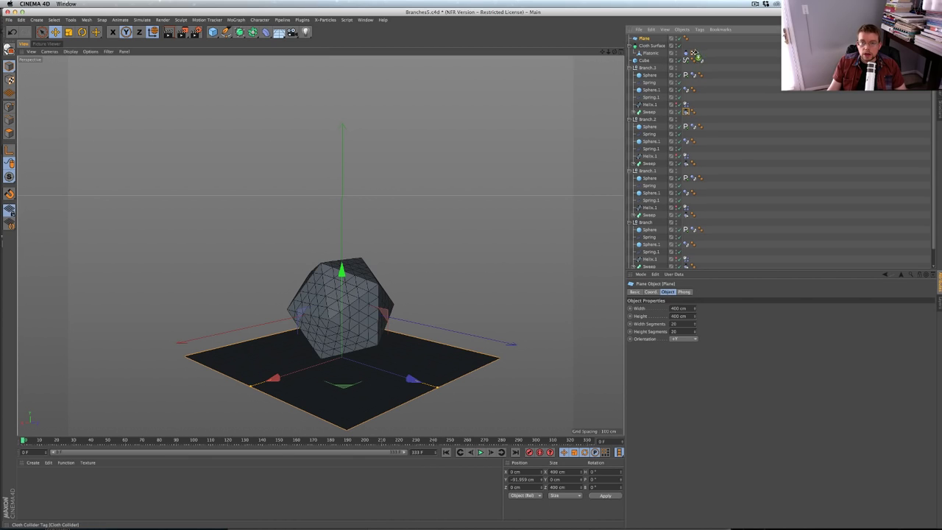
left_click(694, 39)
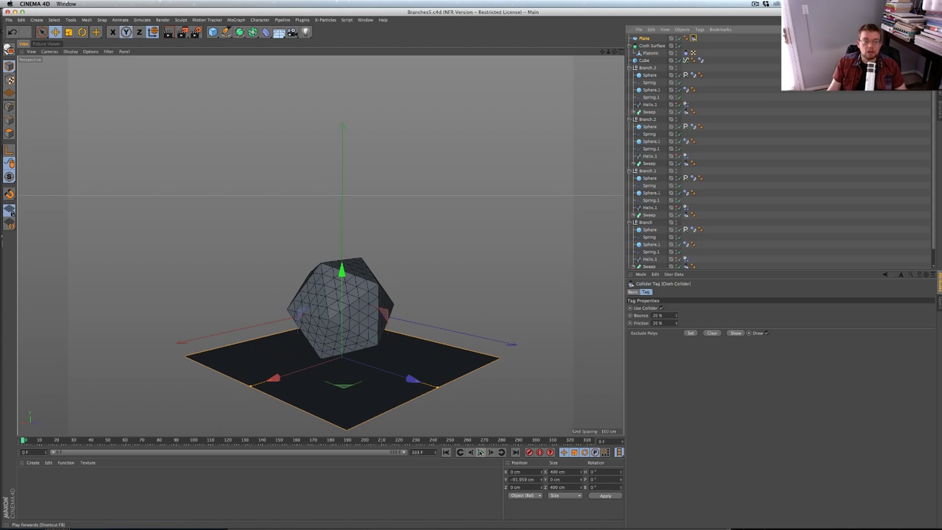
Play the simulation in stages, inspecting the branches tearing through the cloth and tangling around the cube, and rewind to the start
left_click(480, 452)
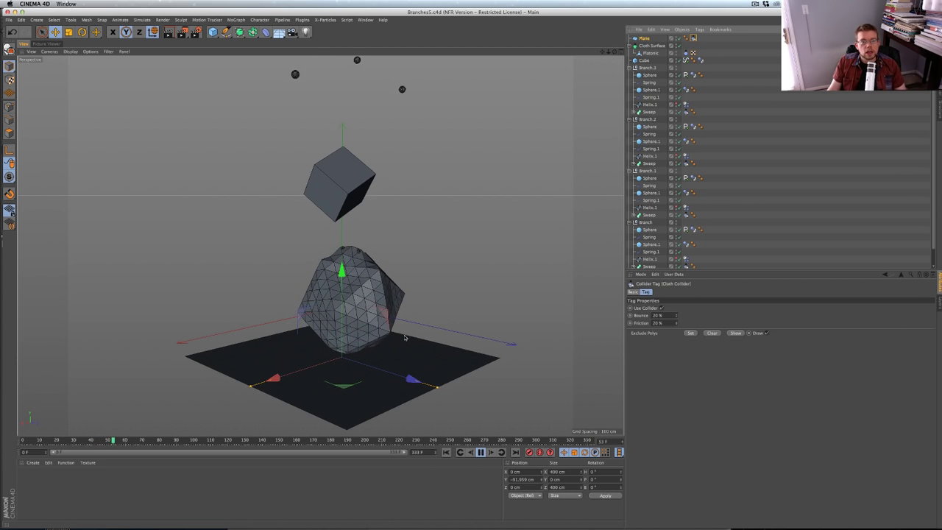
left_click(483, 452)
left_click_drag(320, 245, 460, 445, "alt")
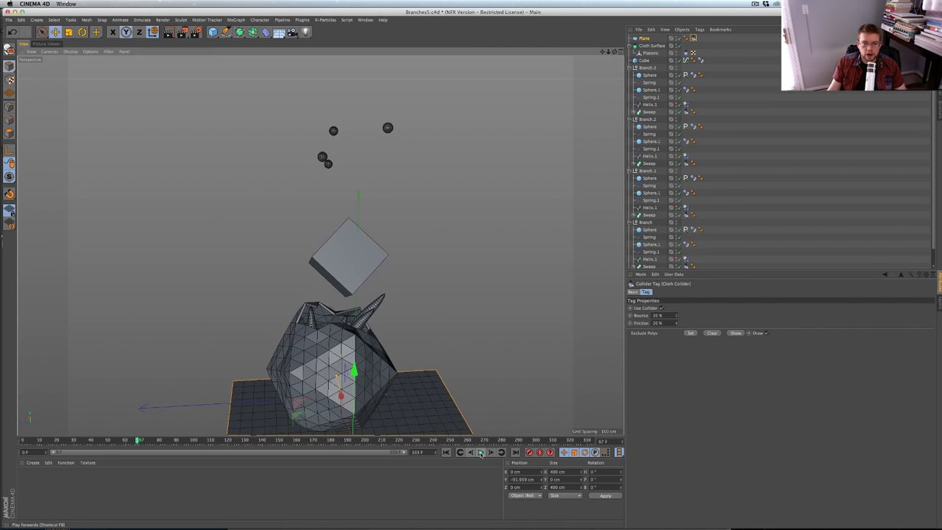
left_click(481, 452)
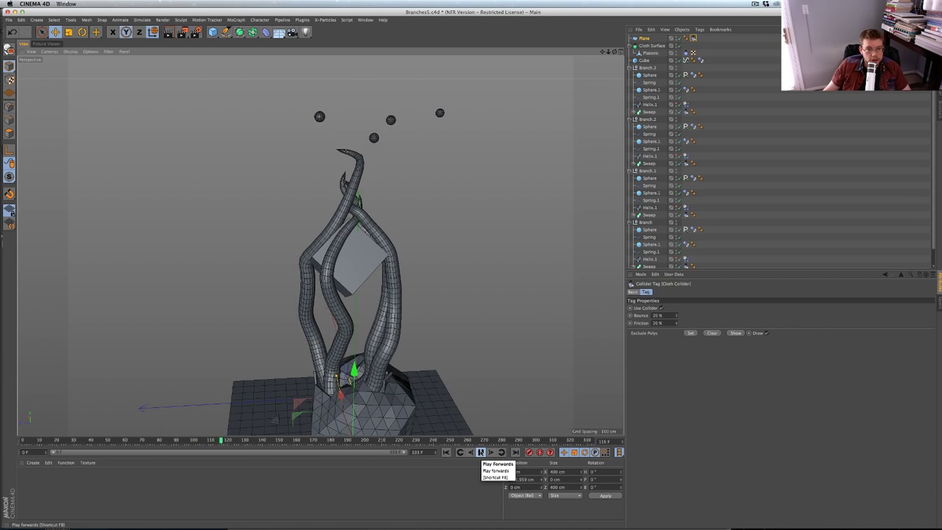
left_click(480, 452)
left_click_drag(297, 389, 446, 441, "alt")
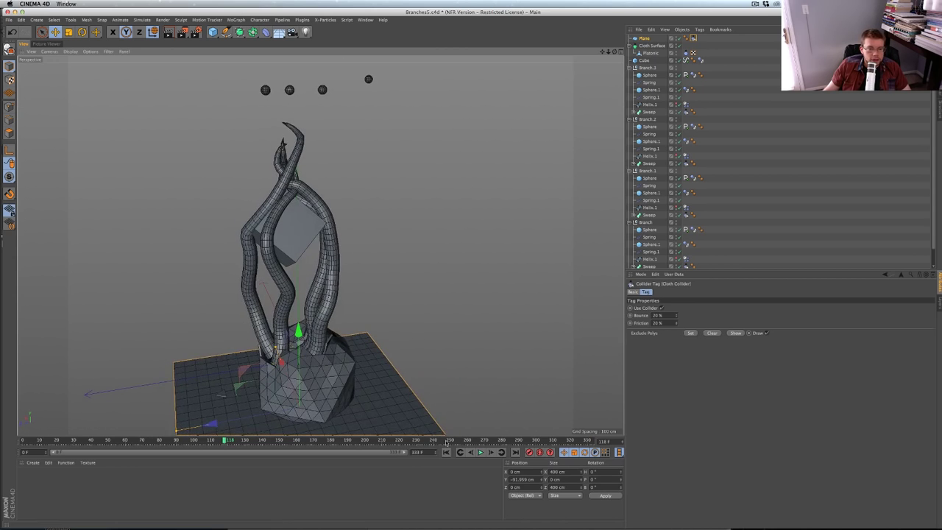
left_click(480, 452)
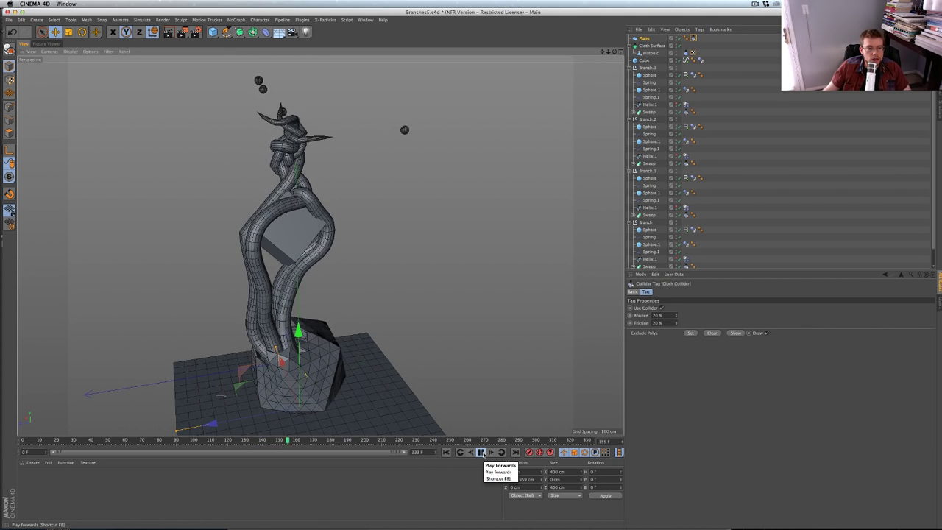
left_click(481, 452)
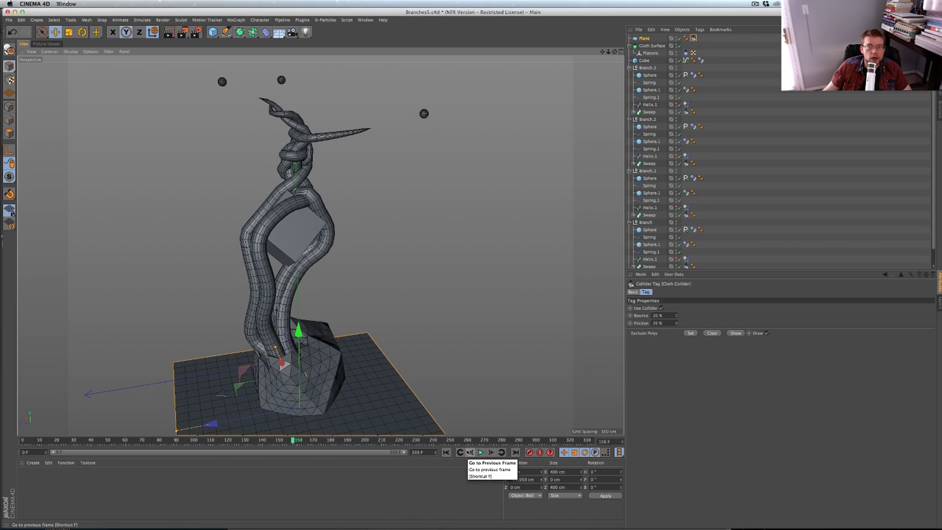
left_click(447, 452)
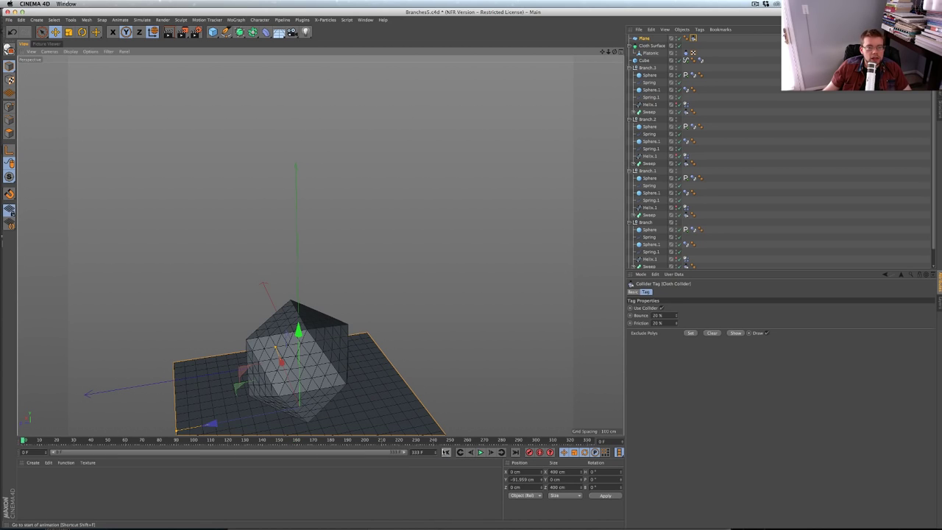
Replace the polygon Platonic under the Cloth Surface with a new 8-segment parametric Platonic, transferring the Cloth tag to it
left_click(649, 53)
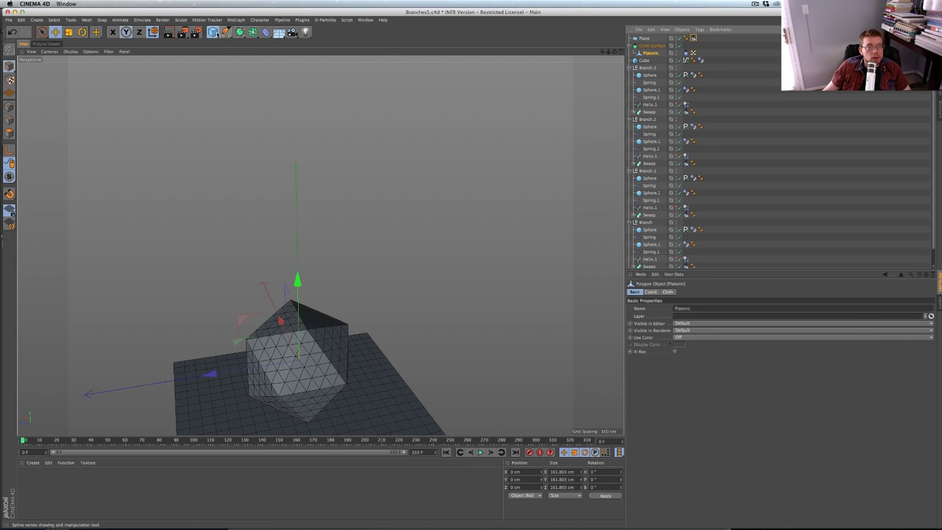
left_click(213, 32)
left_click(282, 81)
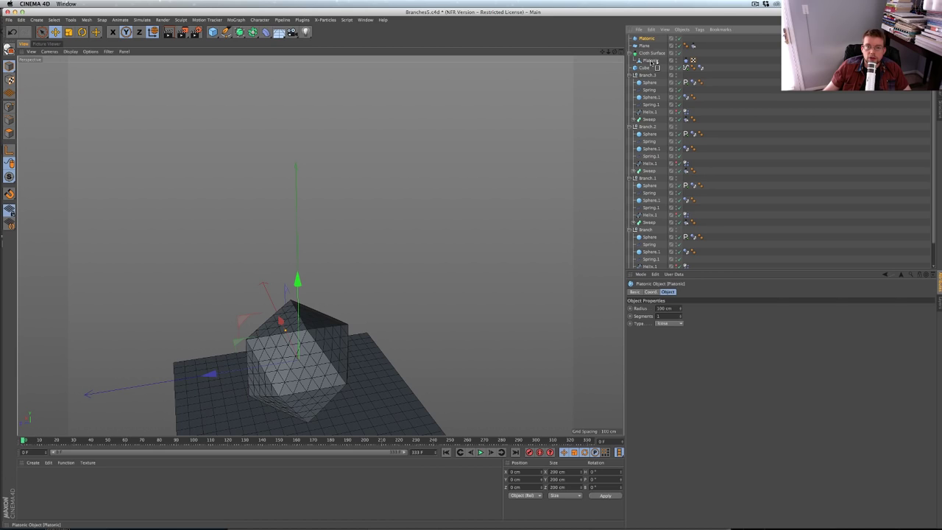
left_click_drag(651, 63, 651, 62)
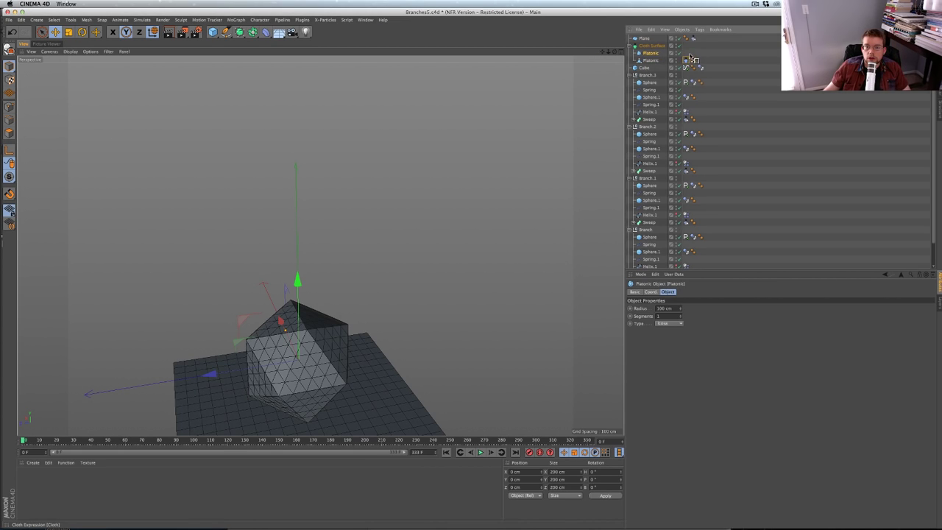
key("c")
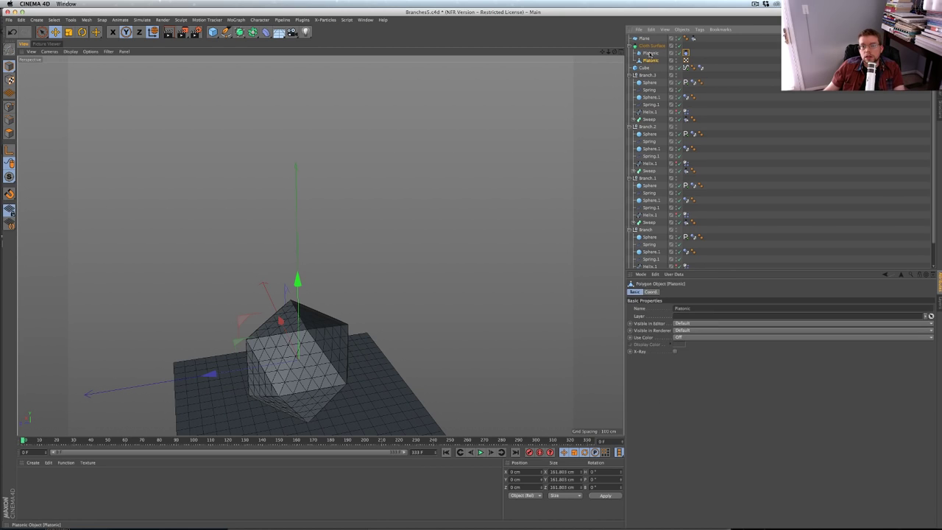
key("ctrl+z")
left_click_drag(681, 317, 681, 316)
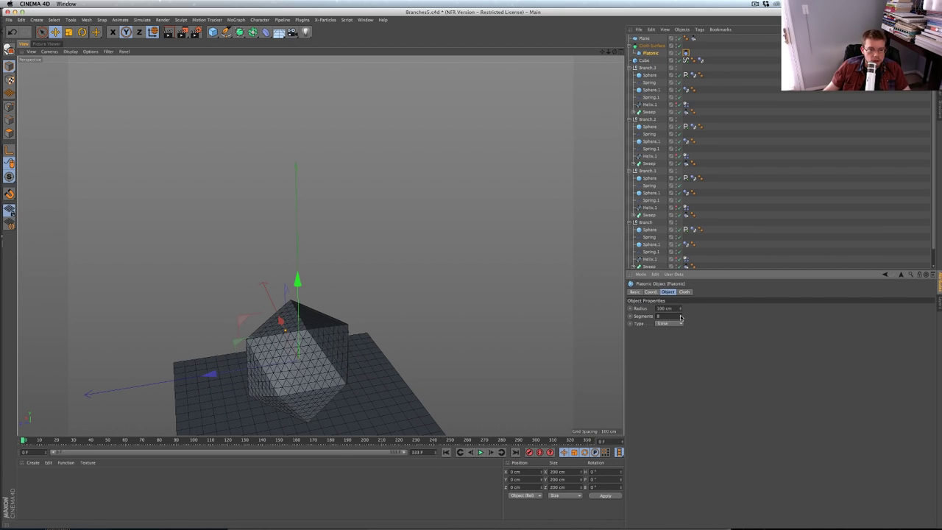
left_click(748, 213)
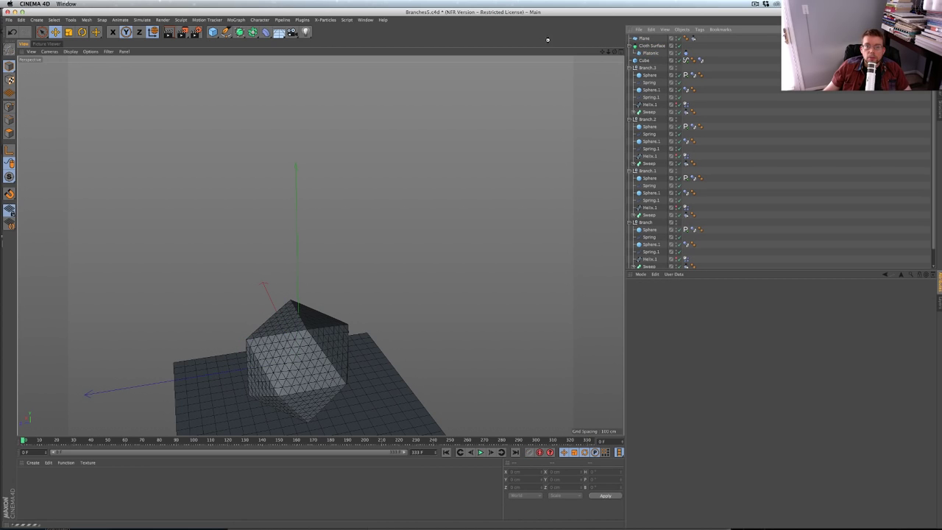
Play the simulation briefly to test the denser parametric Platonic, and rewind to the start
left_click(480, 452)
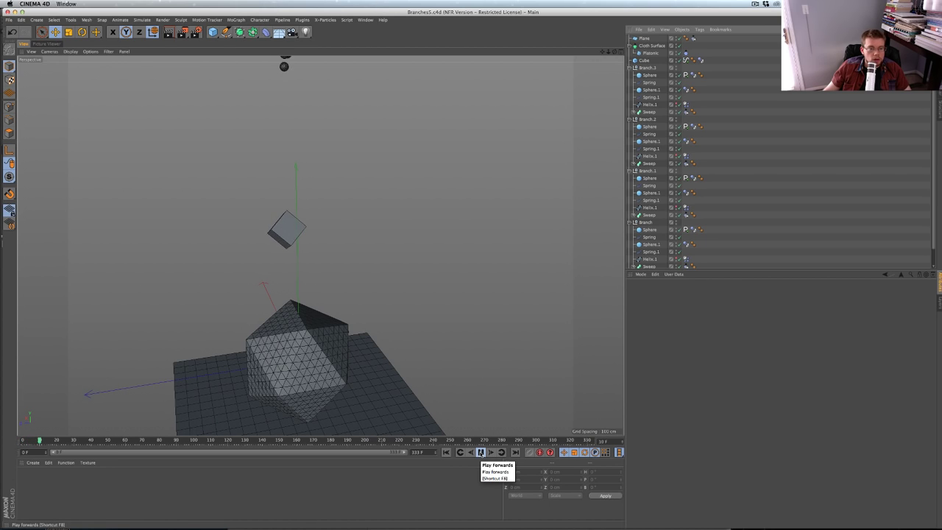
left_click(481, 452)
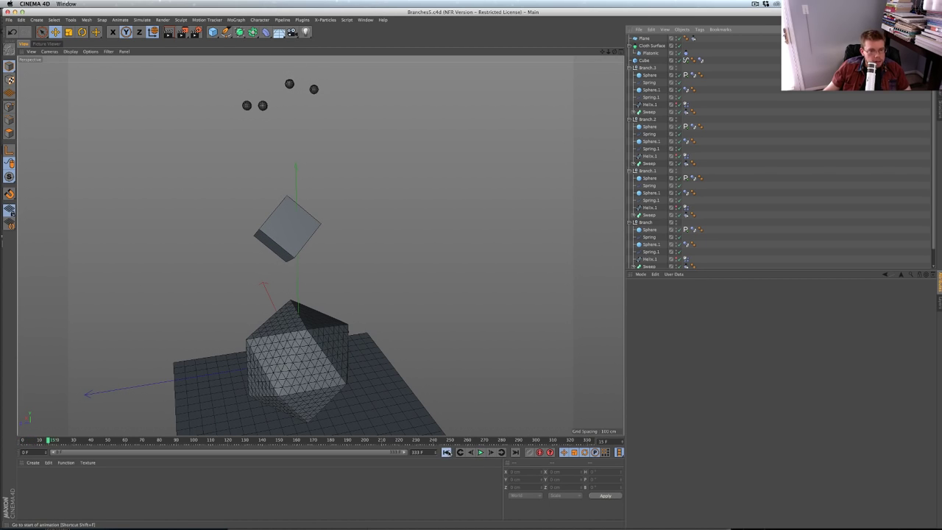
left_click(446, 452)
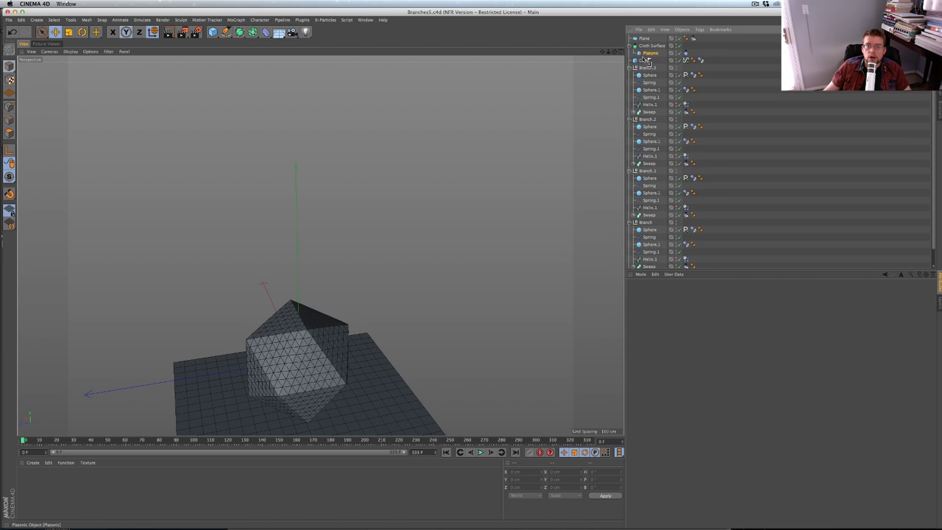
Keep a disabled duplicate of the Platonic outside the Cloth Surface and make the one inside editable
left_click_drag(647, 62, 654, 63)
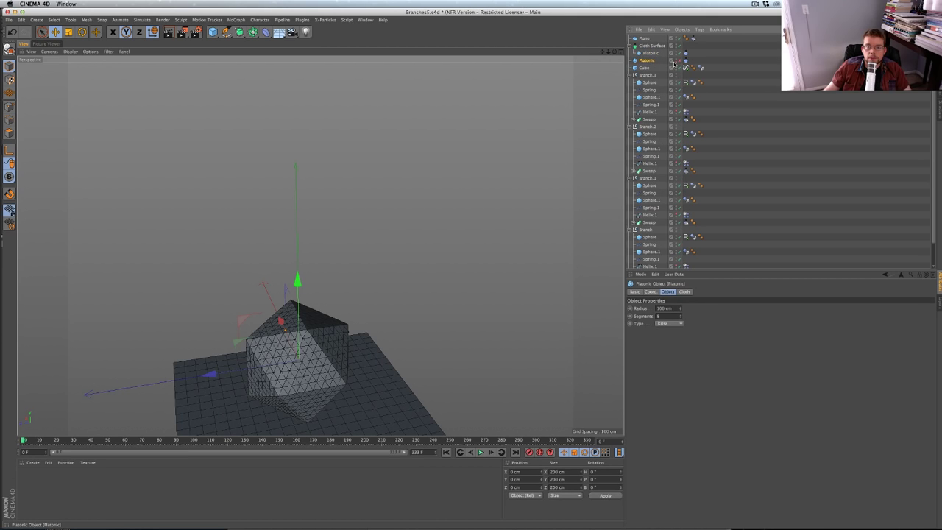
key("c")
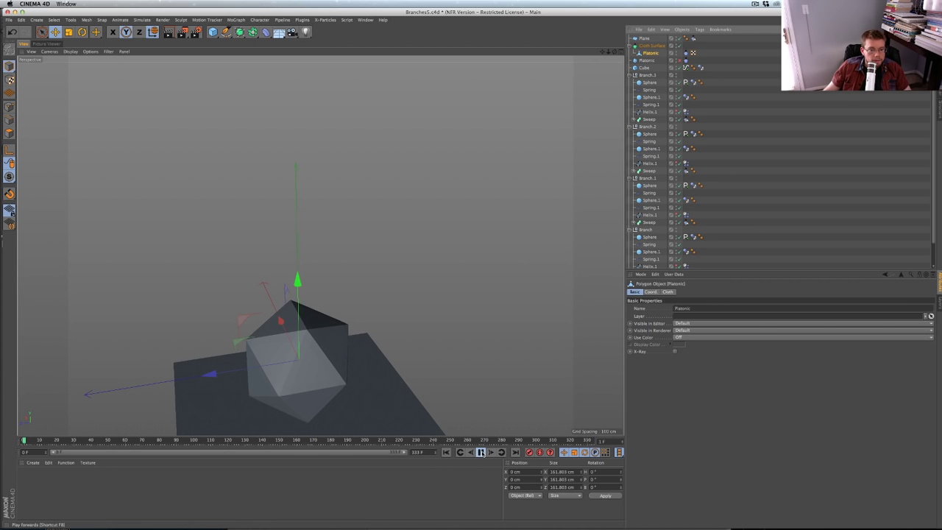
Play the simulation twice to check how the denser editable cloth Platonic tears, rewinding to the start after each run
left_click(481, 452)
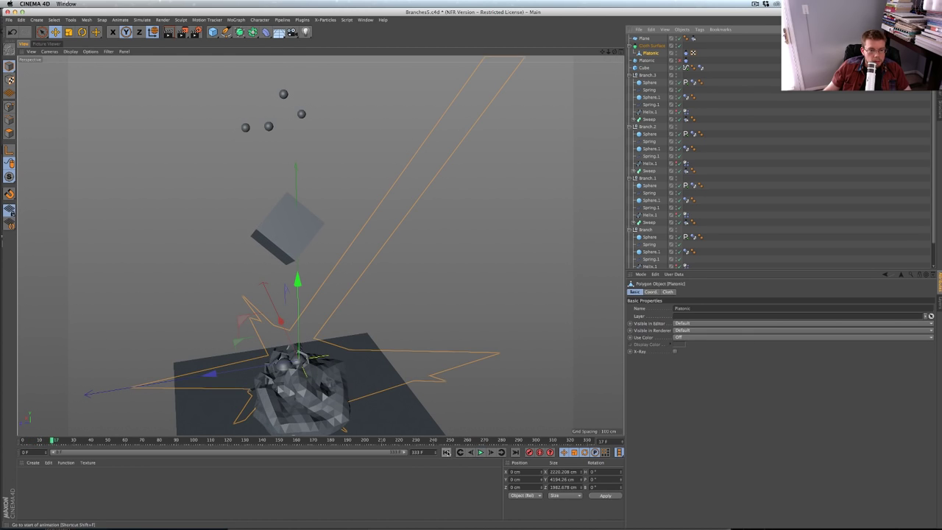
left_click(446, 452)
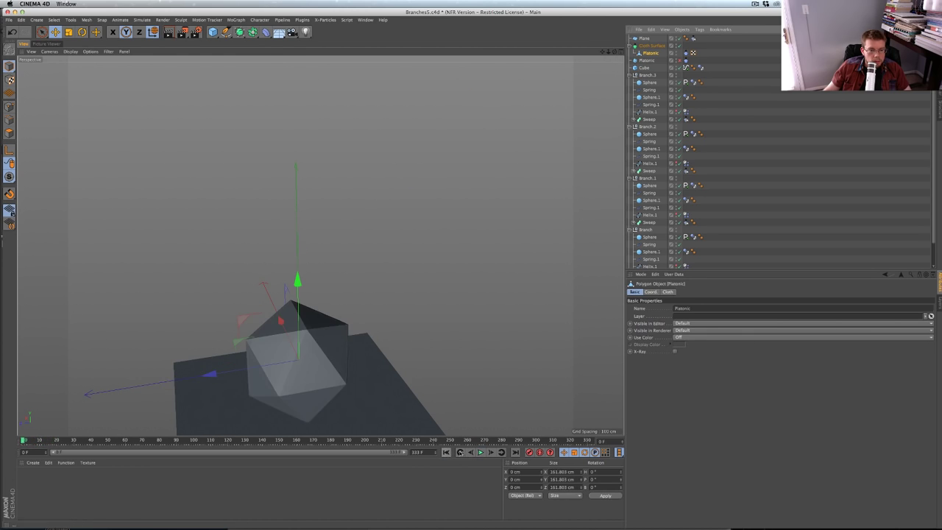
left_click(480, 453)
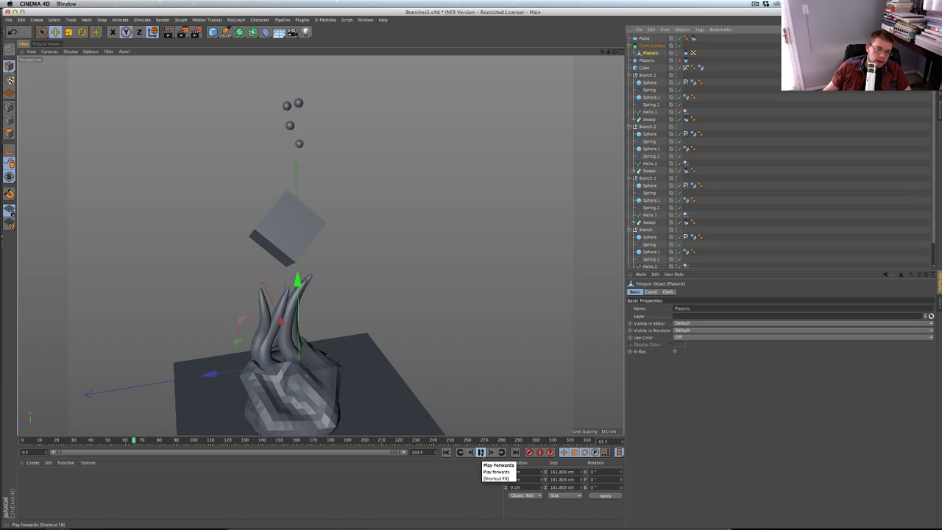
left_click(481, 451)
left_click(447, 452)
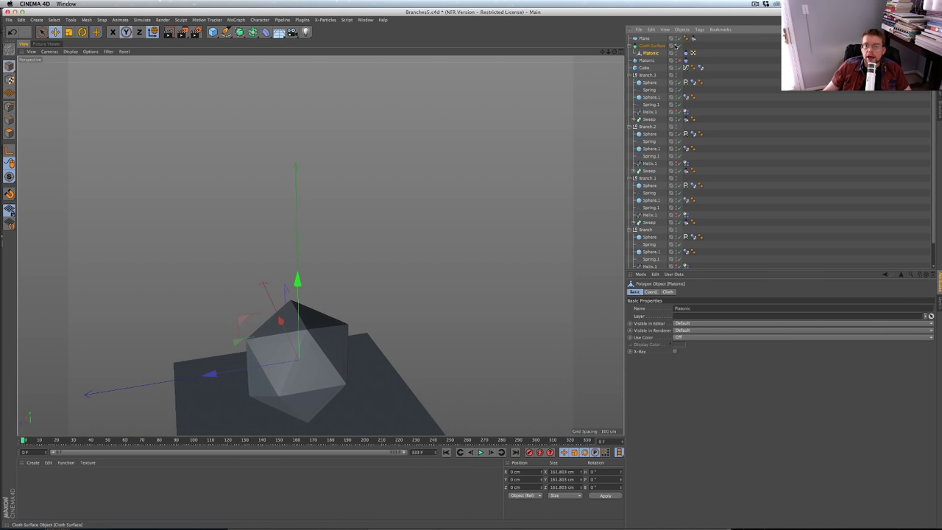
Hide the Cloth Surface, move Branch.3 outward along Z from the other branch bases, and select the Branch.2 null
left_click(675, 46)
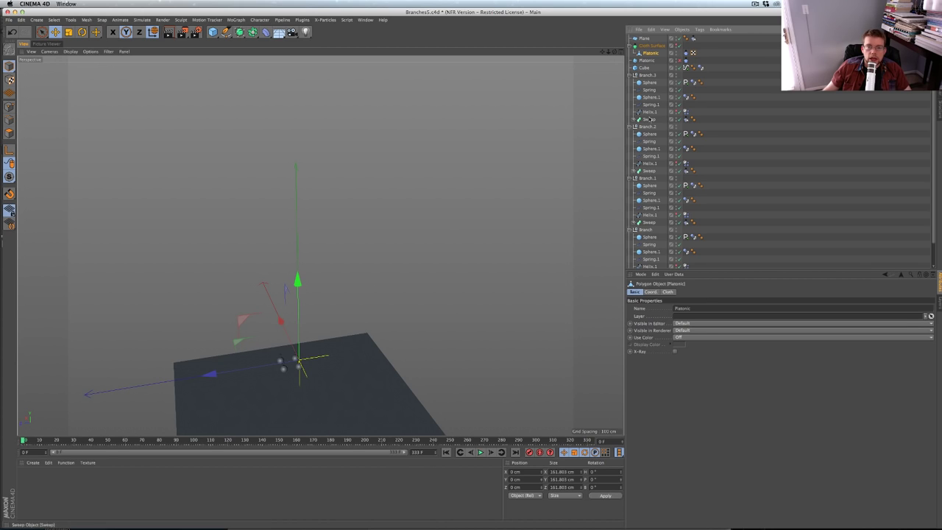
left_click(647, 75)
left_click_drag(247, 360, 234, 360)
left_click(649, 133)
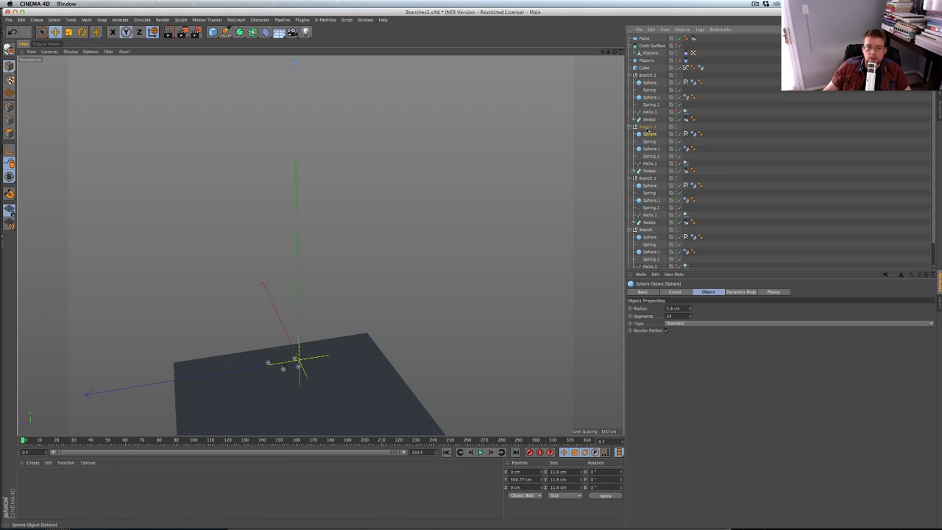
left_click(646, 126)
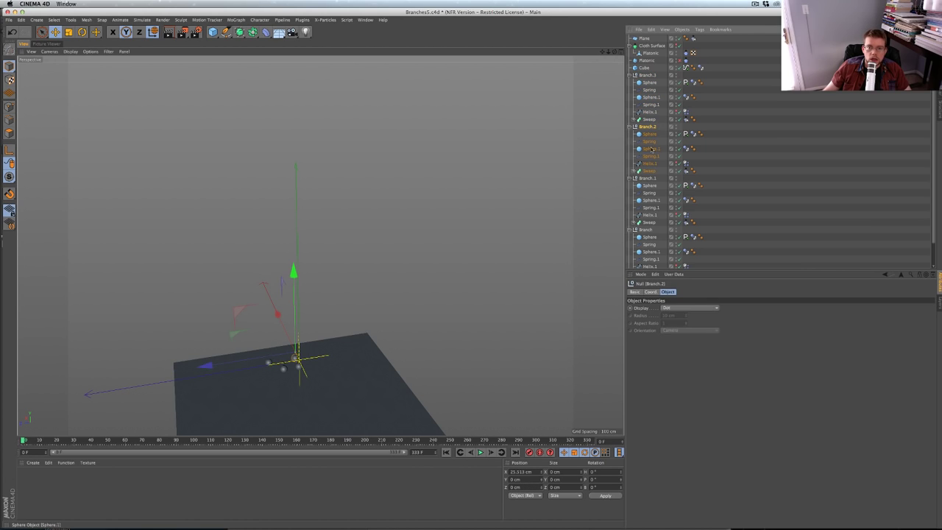
Move the Branch null horizontally to about X -29 cm and Z -16 cm, and make the Cloth Surface visible again
left_click(648, 178)
left_click(645, 230)
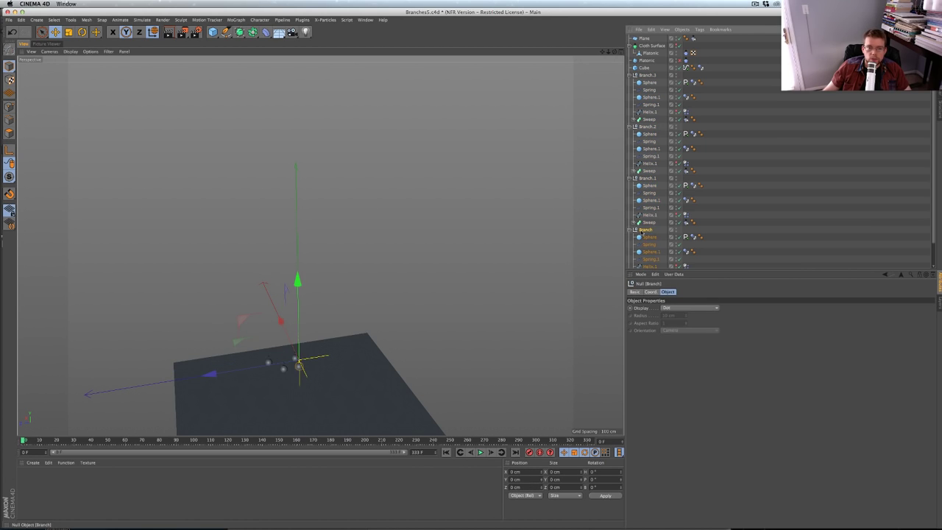
left_click_drag(238, 344, 298, 348)
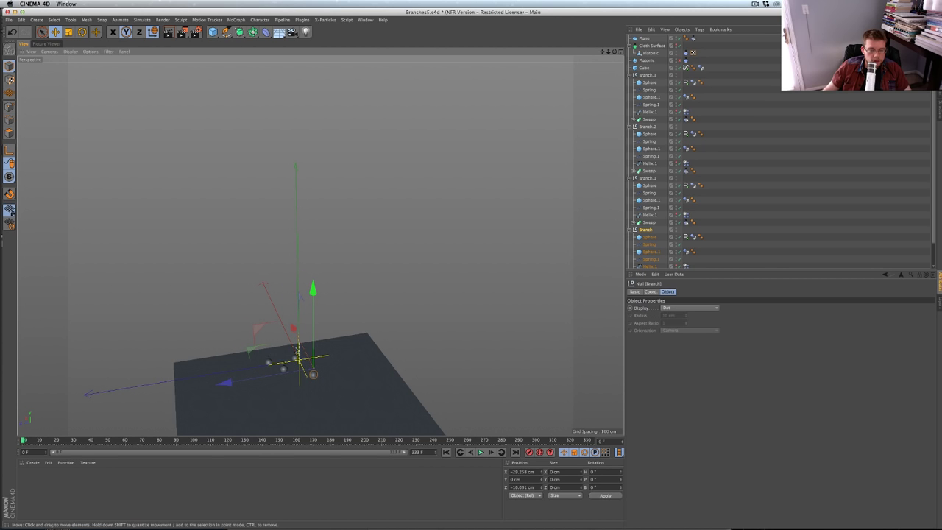
left_click(677, 44)
mouse_move(417, 215)
left_mouse_down("alt")
mouse_move(451, 183)
mouse_move(411, 210)
left_mouse_up("alt")
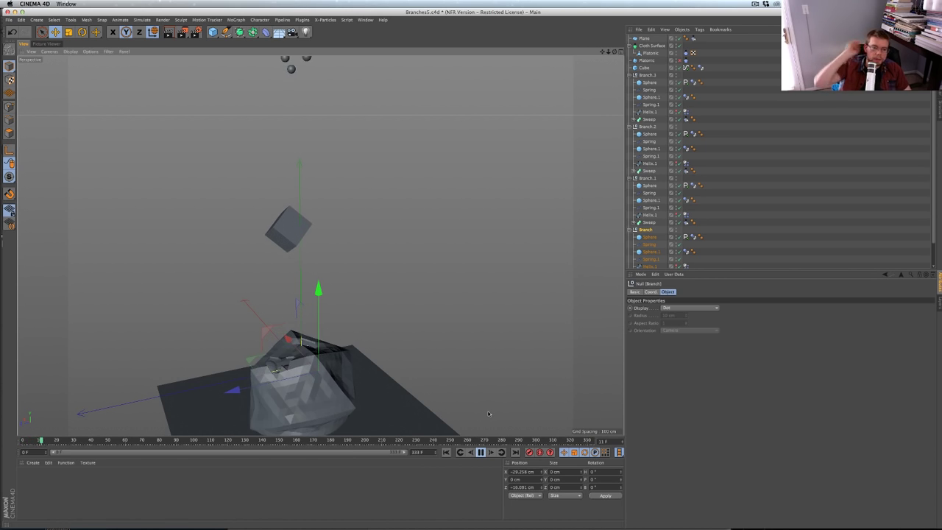
Play the simulation from the start, stop it around frame 99 and inspect the branches breaking through the cloth
left_click(447, 453)
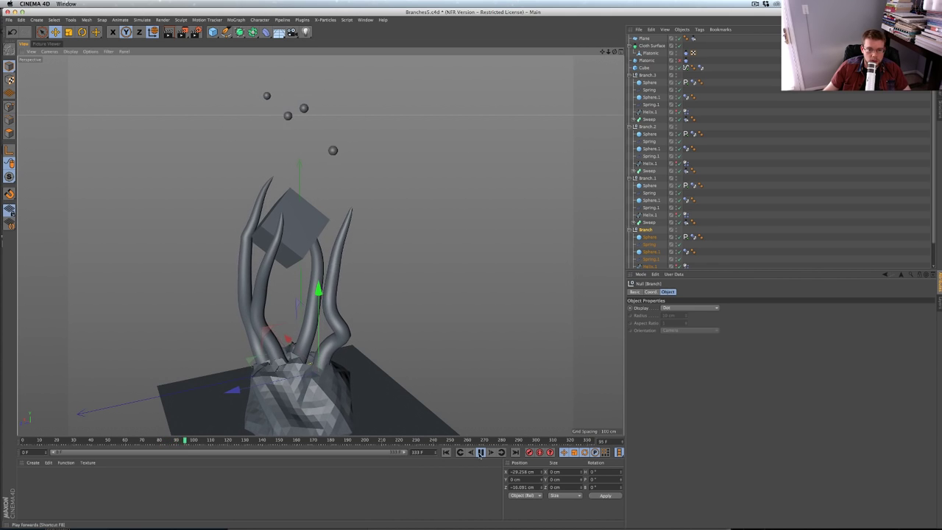
left_click(481, 453)
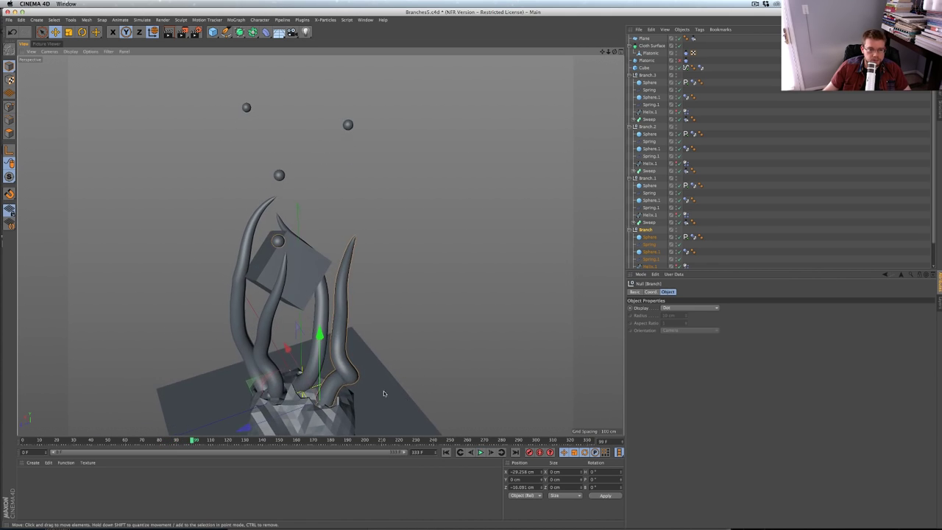
middle_click_drag(384, 393, 386, 306, "alt")
mouse_move(385, 306)
left_mouse_down("alt")
mouse_move(397, 302)
mouse_move(358, 324)
mouse_move(380, 320)
left_mouse_up("alt")
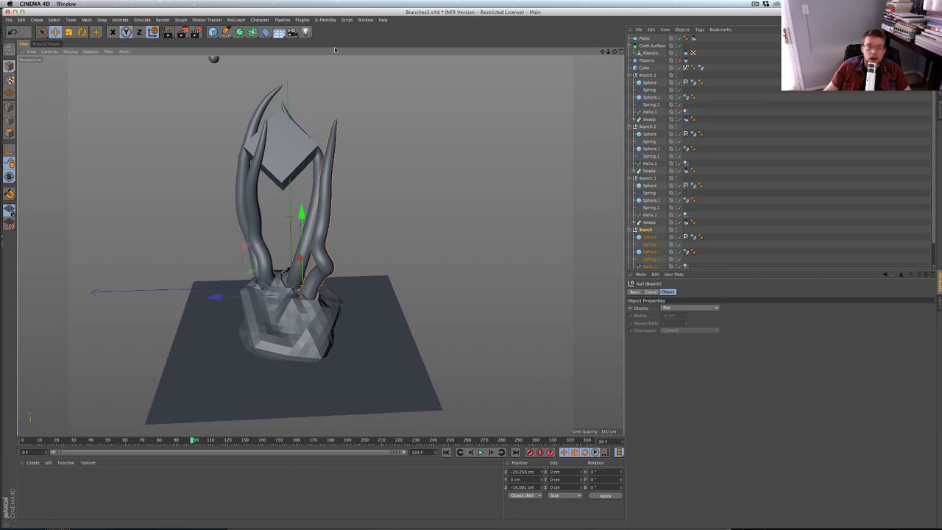
Add a Subdivision Surface with the Cloth Surface as its child, and set its editor and renderer subdivisions to 1
left_click(239, 31)
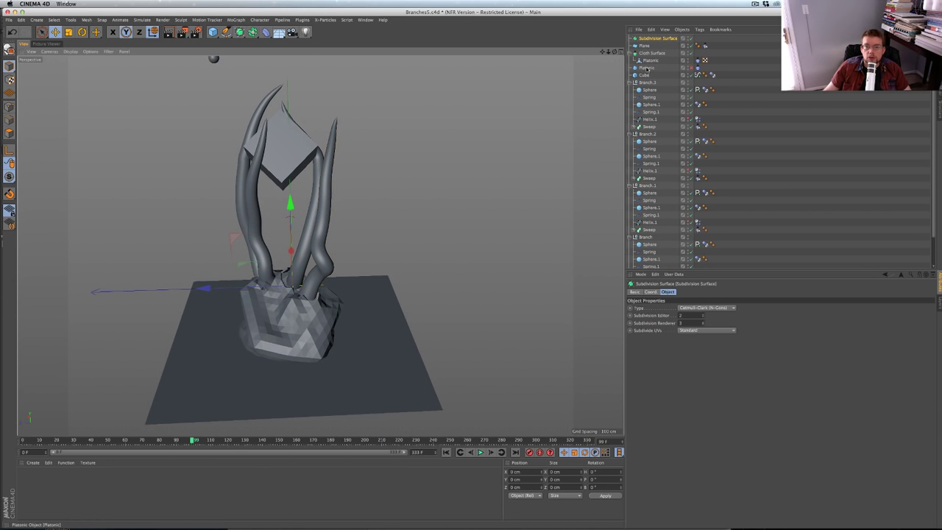
left_click_drag(650, 53, 648, 39)
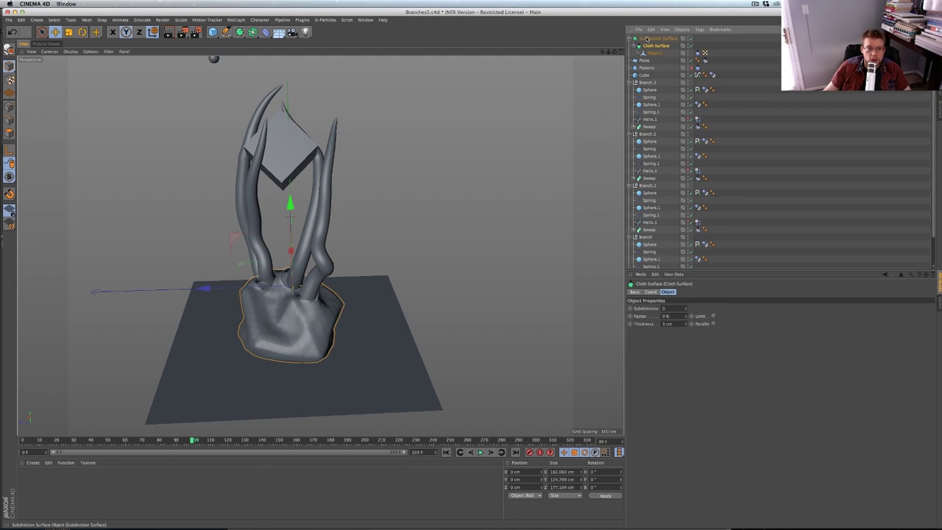
left_click(679, 316)
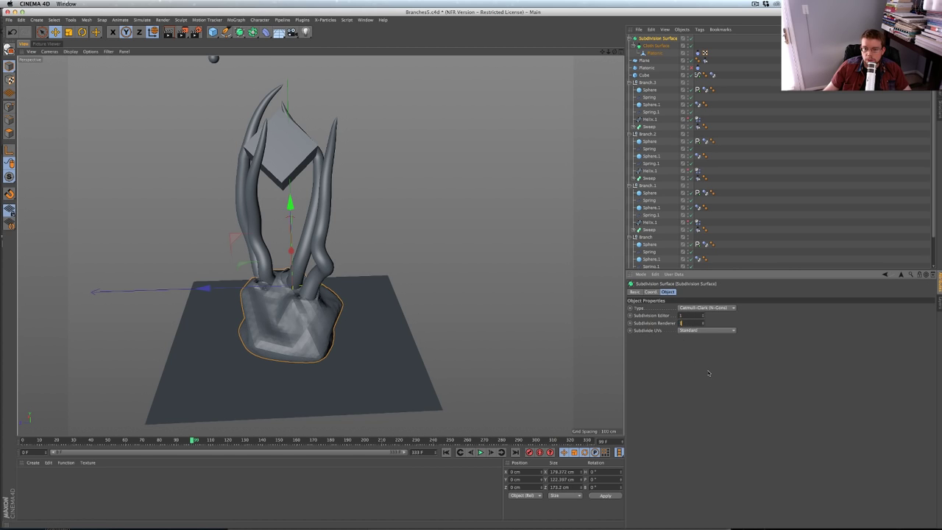
Copy the plane's Phong tag onto the Platonic object inside the Cloth Surface
left_click_drag(328, 349, 441, 294, "alt")
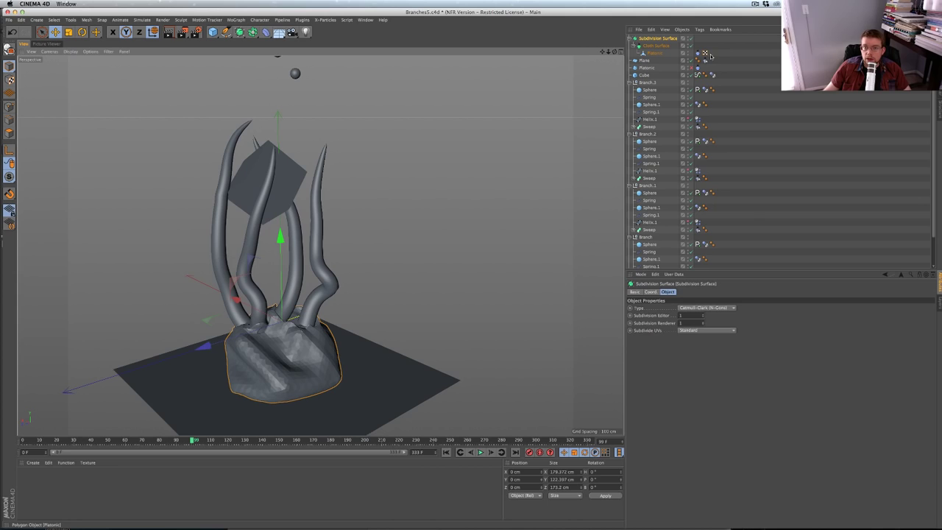
key("super+s")
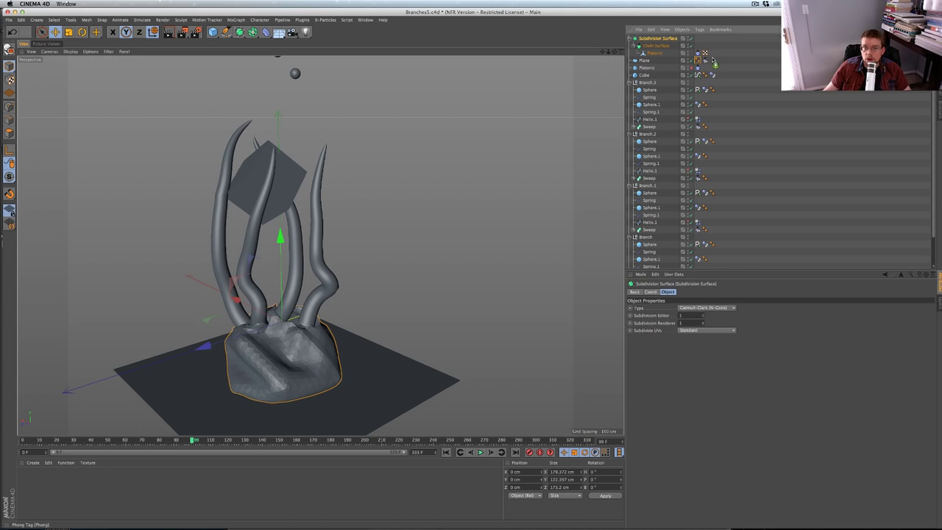
left_click_drag(717, 57, 718, 56)
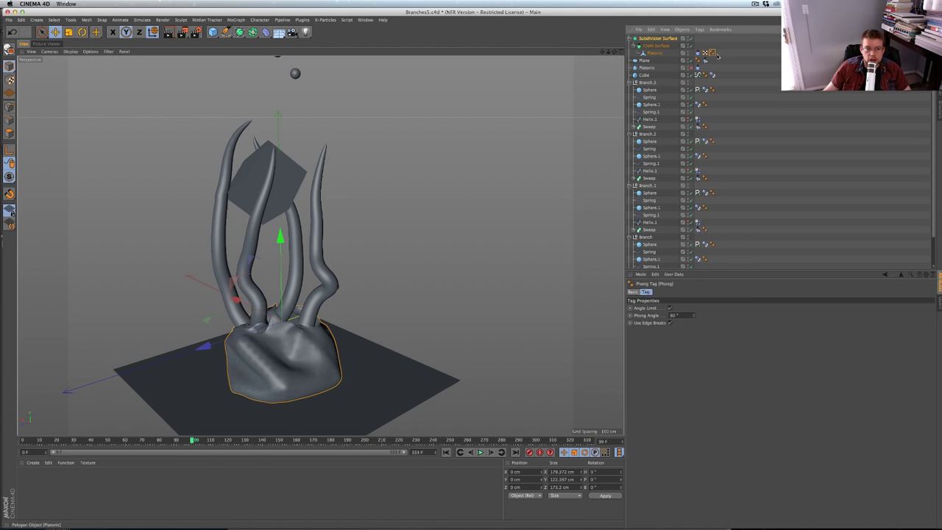
Play the simulation to check the smoothed cloth, and return to the first frame
left_click(481, 452)
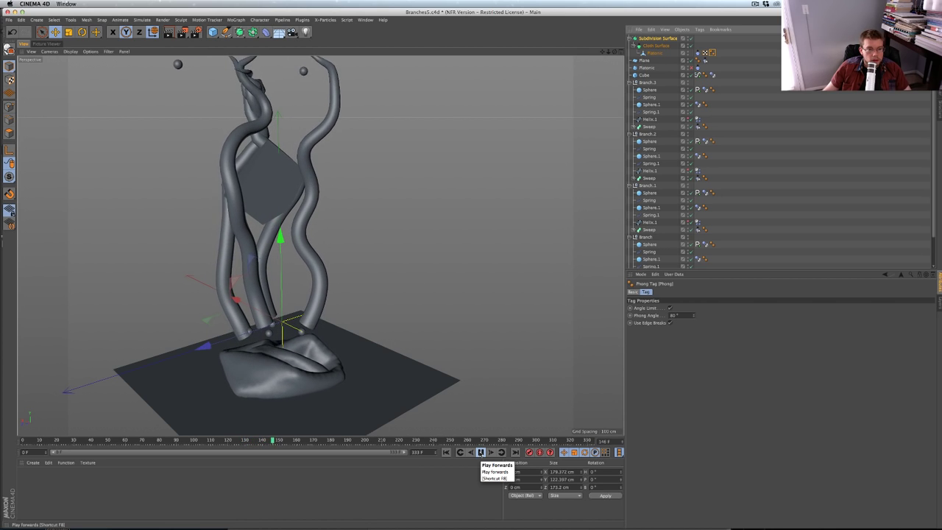
left_click(481, 452)
left_click(446, 452)
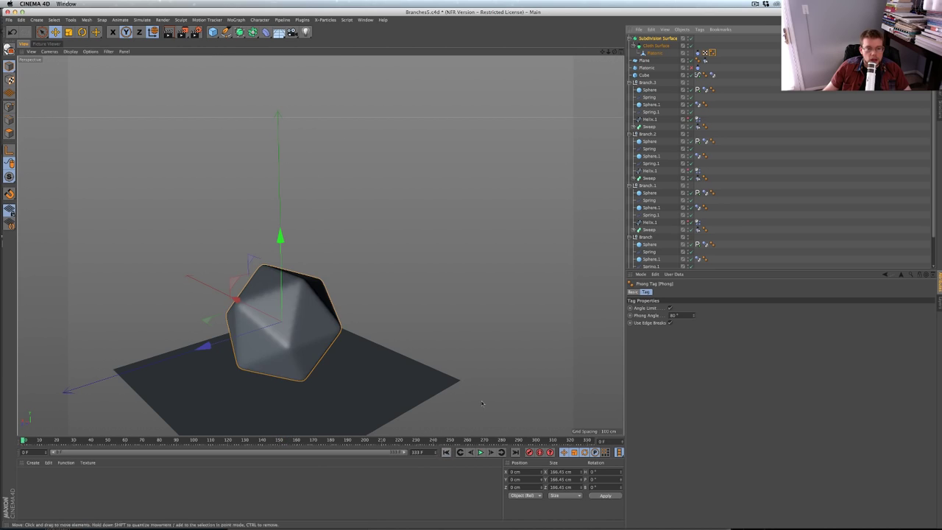
Set the Global Drag force of the Platonic object's Cloth tag to 15%
left_click(697, 53)
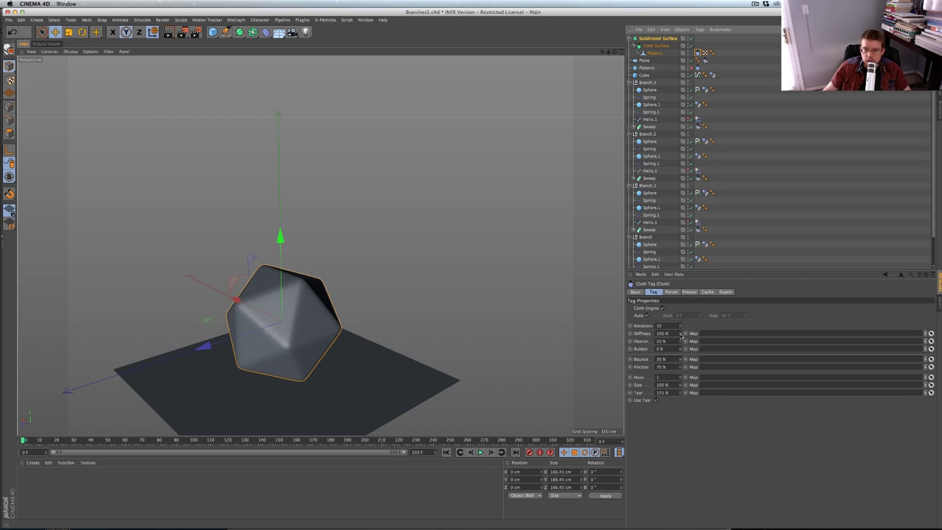
left_click_drag(680, 335, 681, 340)
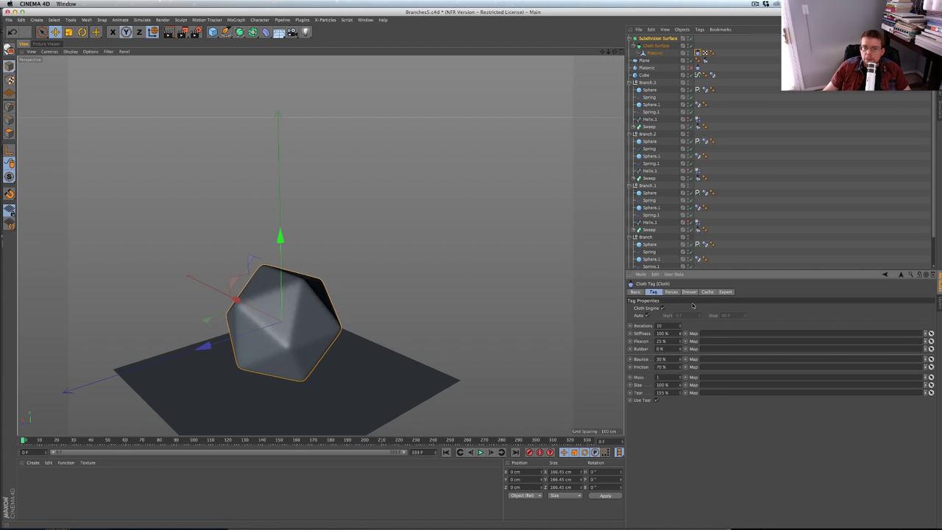
left_click(672, 293)
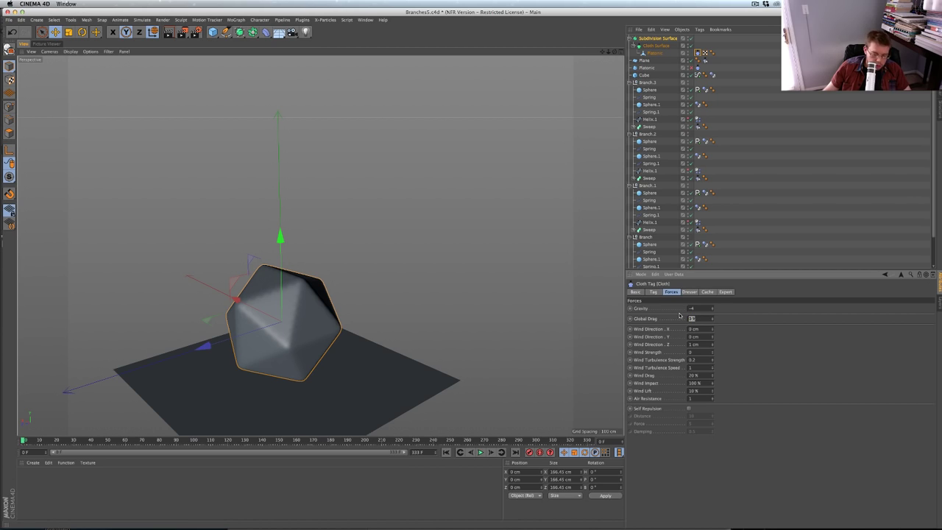
key("Return")
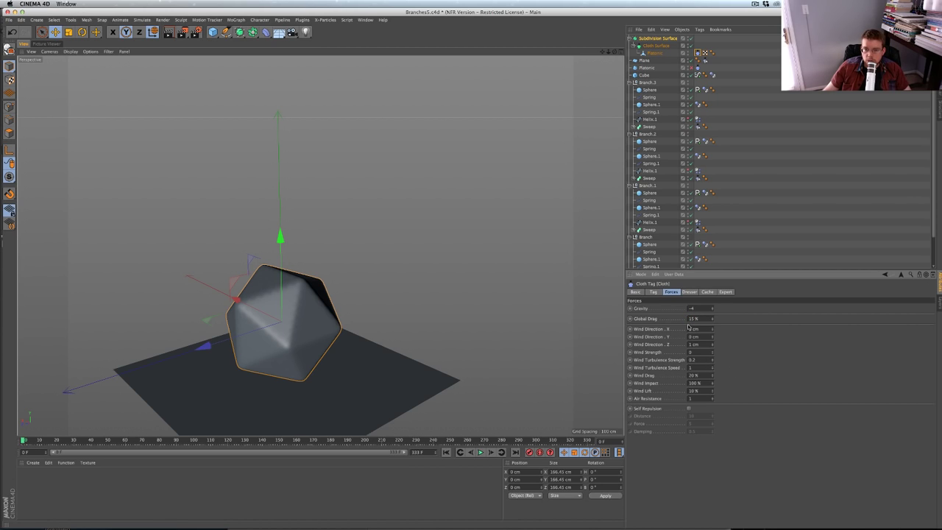
Set the Cloth tag's Flexion to 0% and its Tear to 175%
left_click(688, 292)
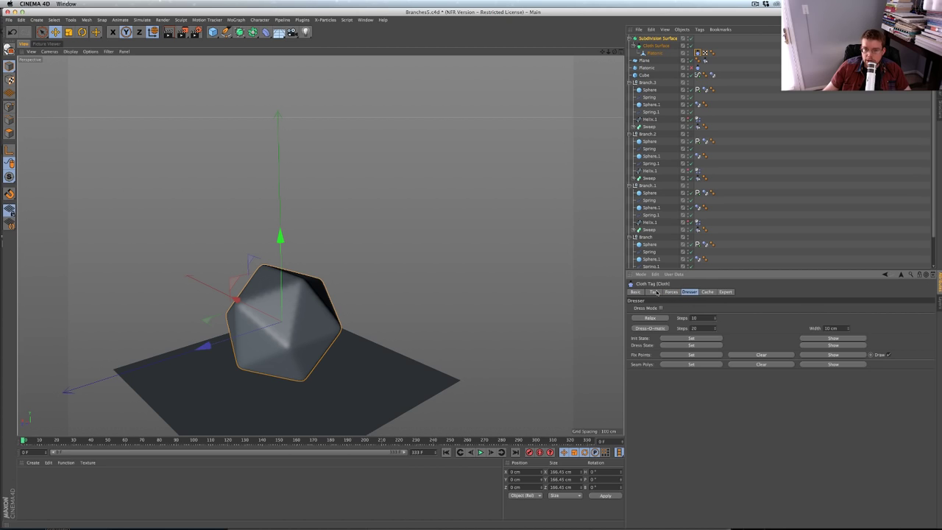
left_click(654, 293)
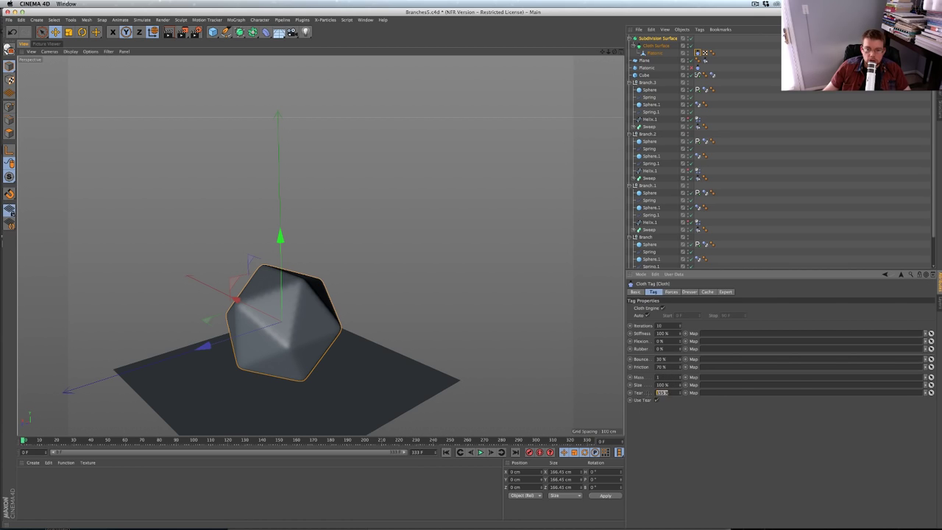
type("175")
key("Return")
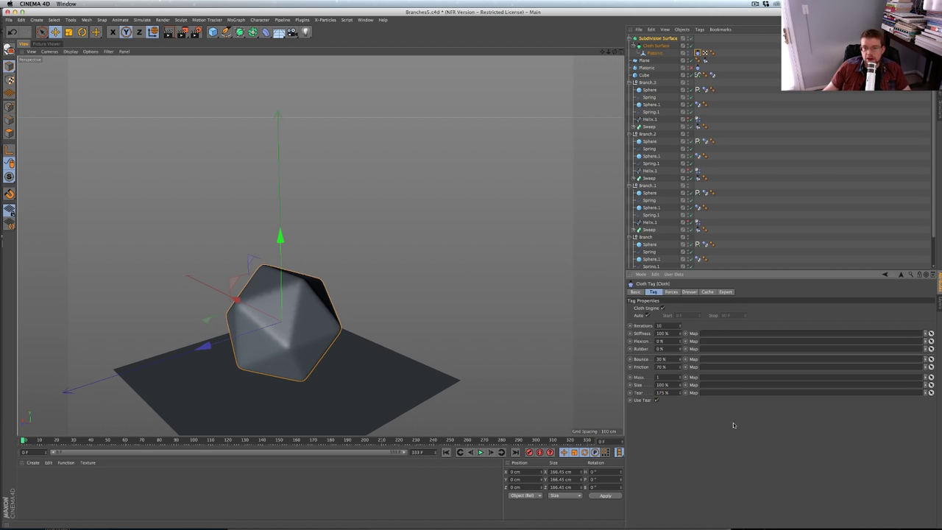
Try rotating the Platonic object to a pitch of about -20°, and undo the rotation
left_click_drag(449, 401, 321, 337, "alt")
left_click(401, 362)
left_click(284, 275)
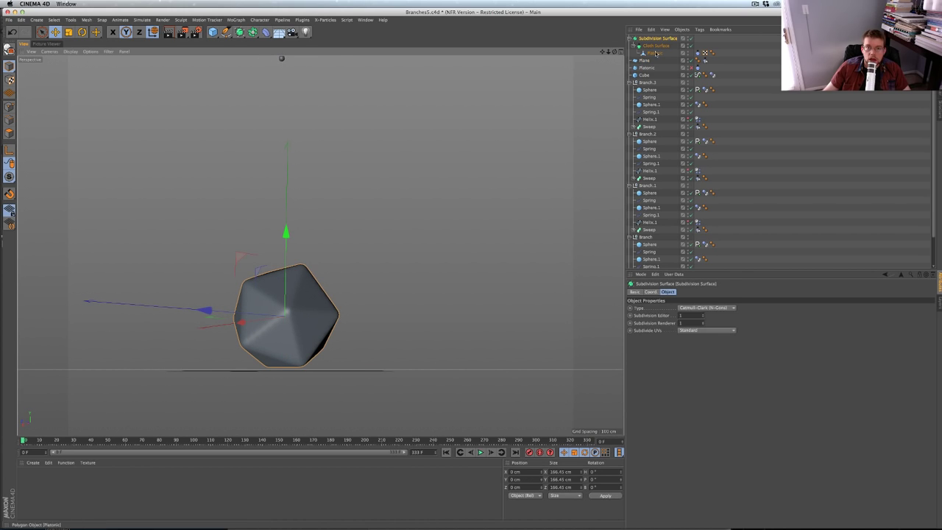
key("r")
left_click_drag(268, 268, 259, 313)
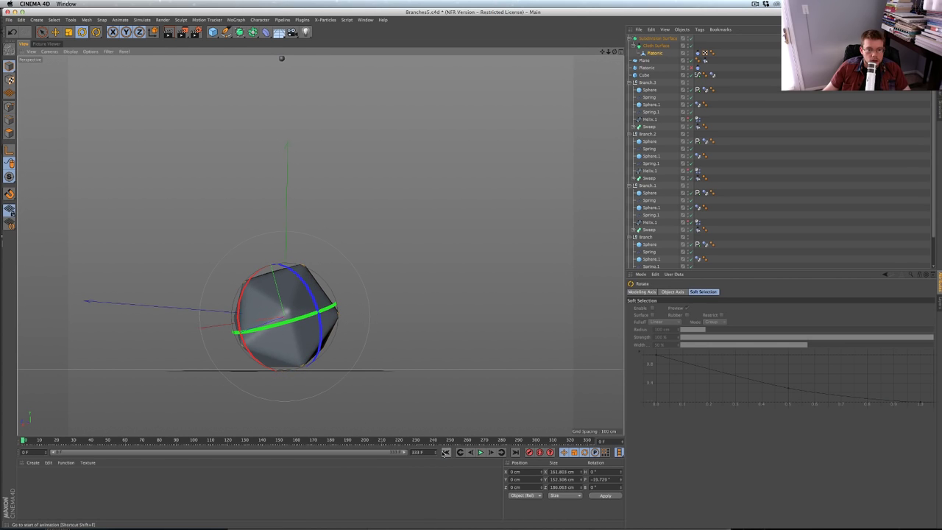
left_click_drag(420, 243, 421, 302, "alt")
key("super+z")
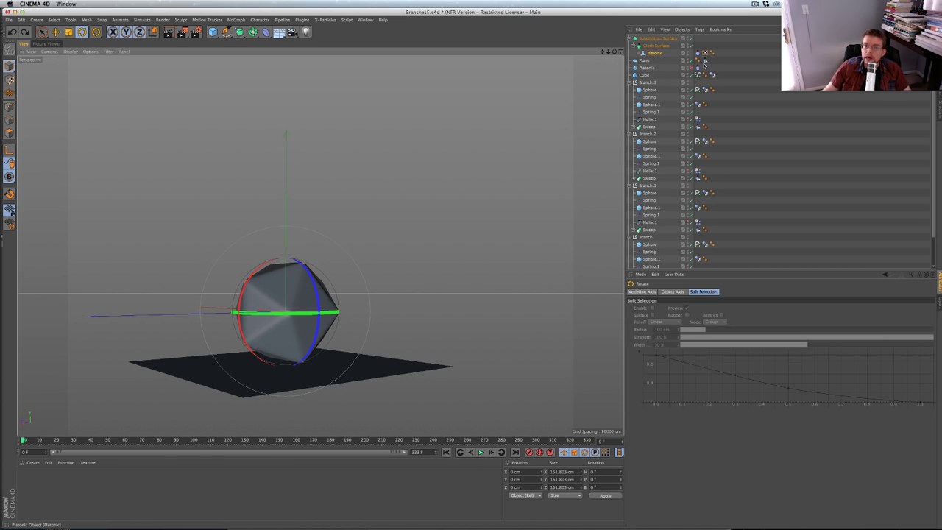
left_click_drag(343, 287, 336, 317, "alt")
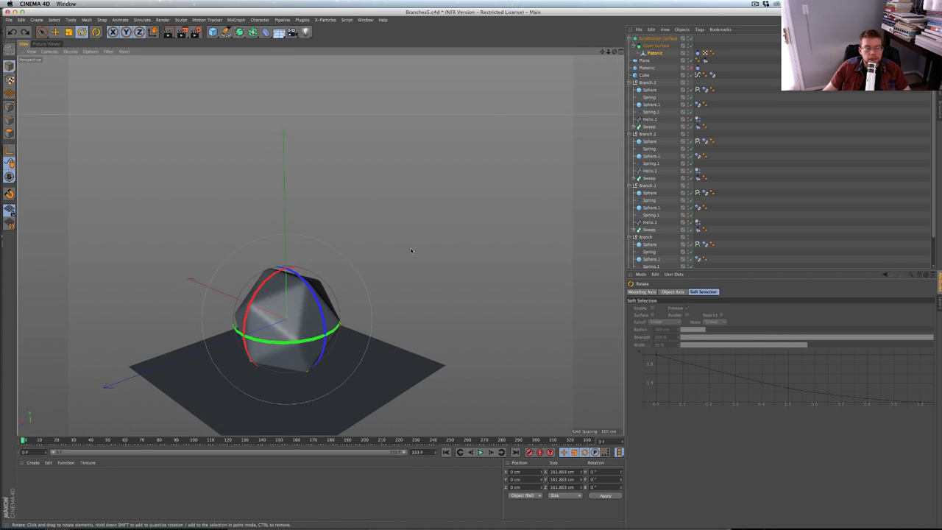
mouse_move(320, 246)
left_mouse_down("alt")
mouse_move(339, 286)
mouse_move(391, 282)
left_mouse_up("alt")
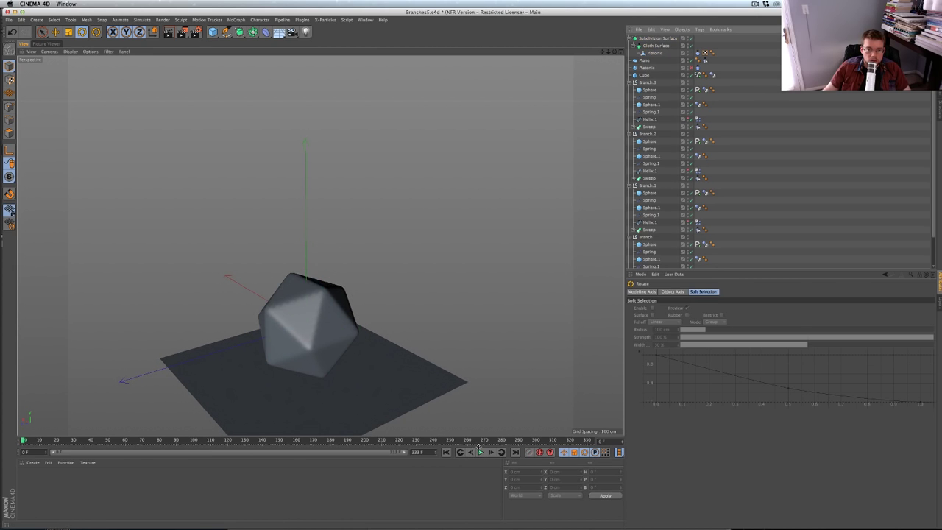
left_click(479, 452)
left_click_drag(414, 385, 412, 356, "alt")
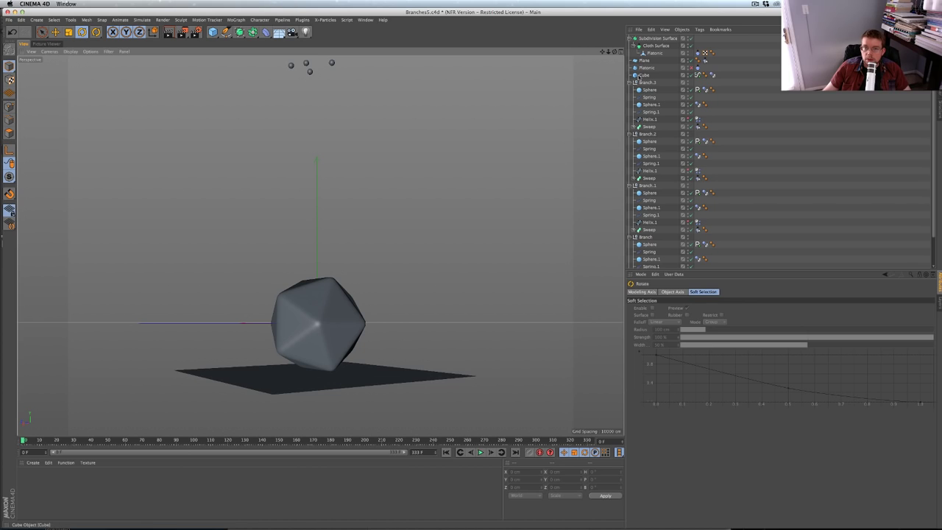
Hide the Subdivision Surface in the viewport and collapse the hierarchies of the four Branch nulls
double_click(689, 37)
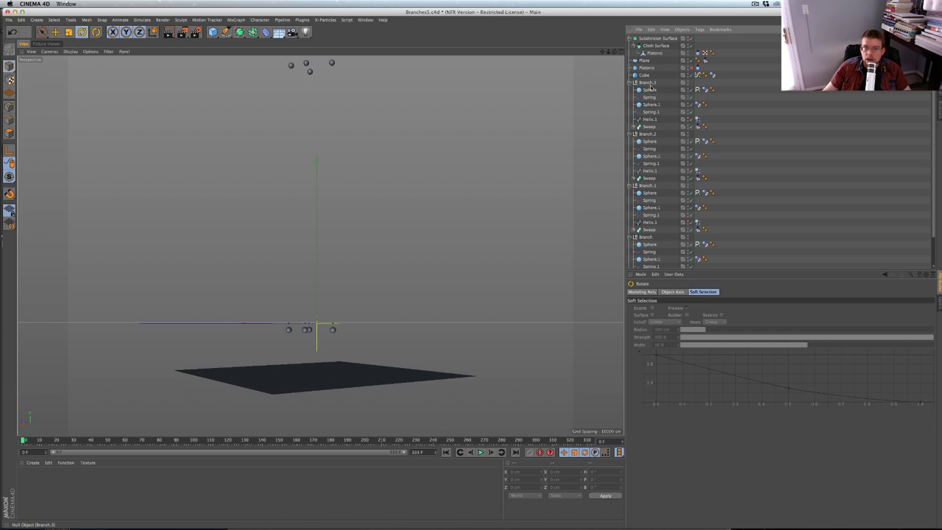
left_click(634, 83)
left_click(634, 89)
left_click(635, 97)
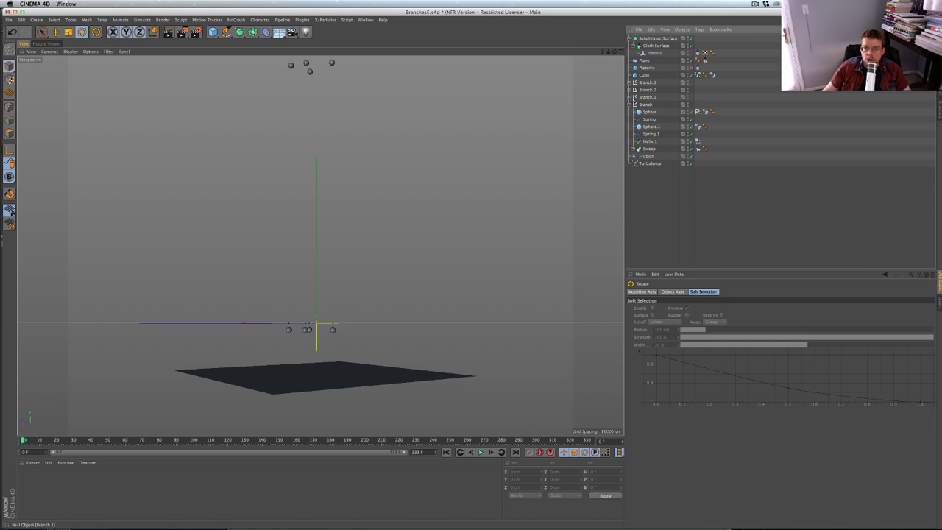
left_click(635, 104)
Move all four Branch nulls down together to about Y -44 cm, and show the Subdivision Surface again
left_click(645, 104)
left_click(647, 82, "shift")
key("e")
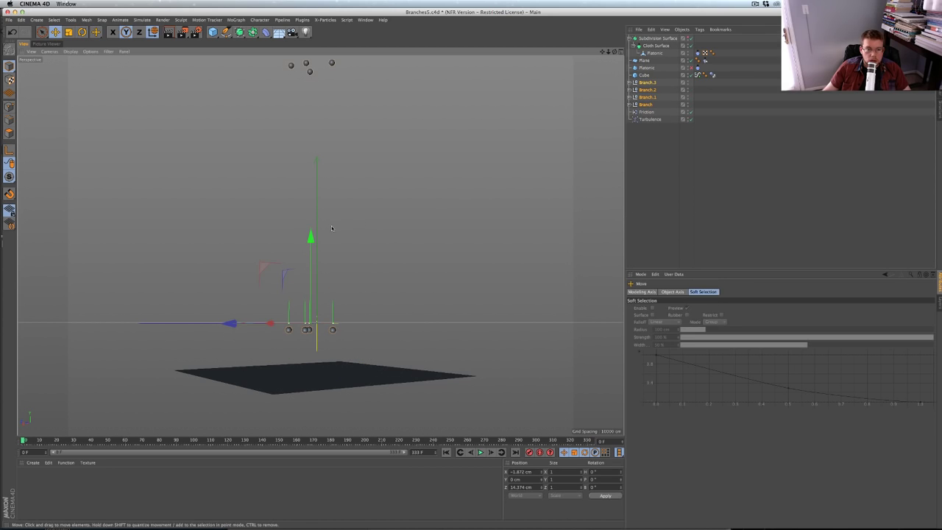
left_click_drag(310, 235, 310, 263)
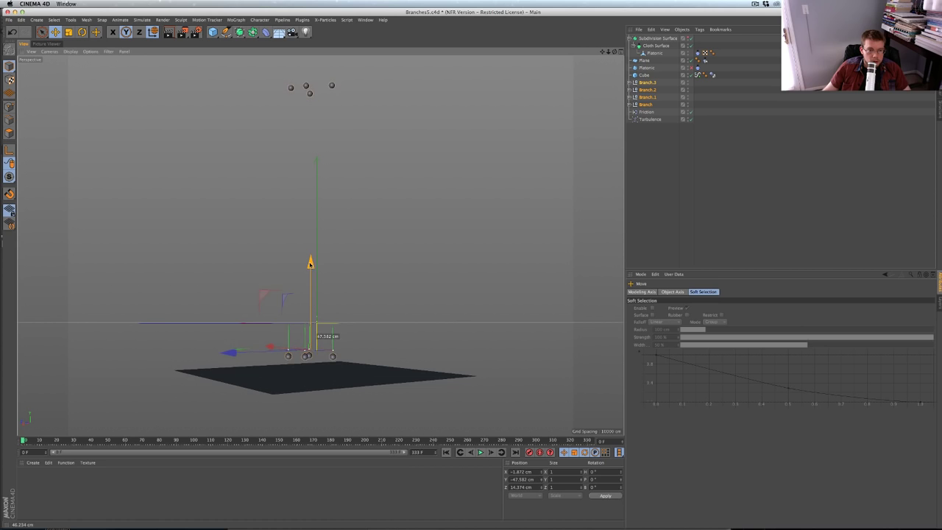
left_click(691, 39)
left_click_drag(429, 221, 416, 257, "alt")
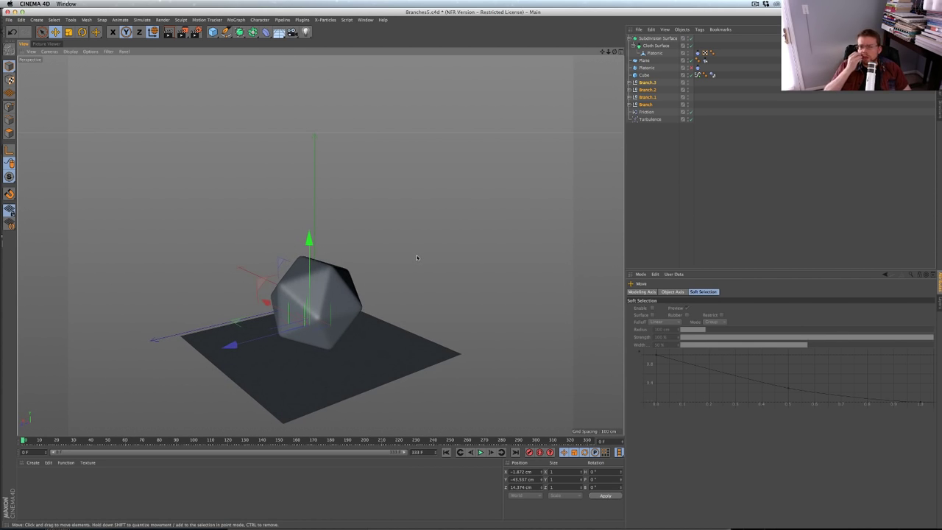
Replay the simulation from the start, stop it within the first 20 frames and inspect the cloth
left_click(480, 452)
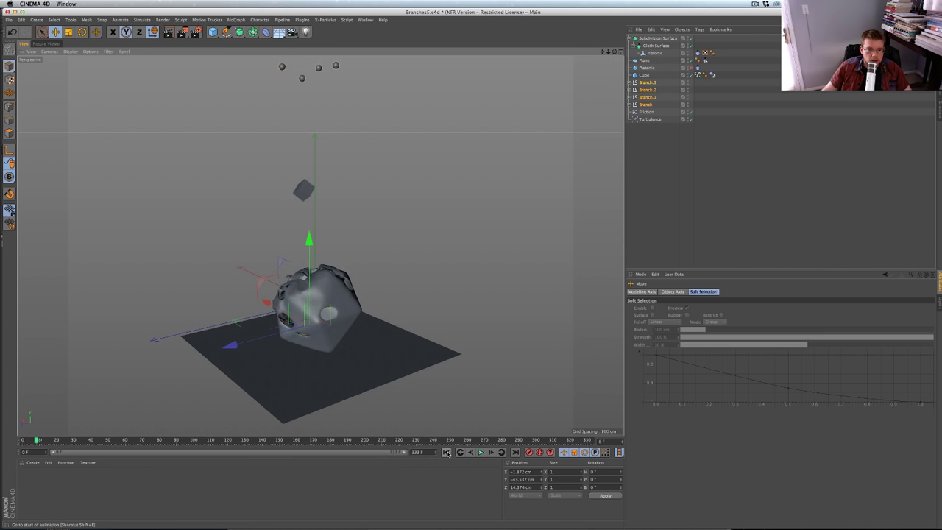
left_click(446, 452)
left_click(481, 452)
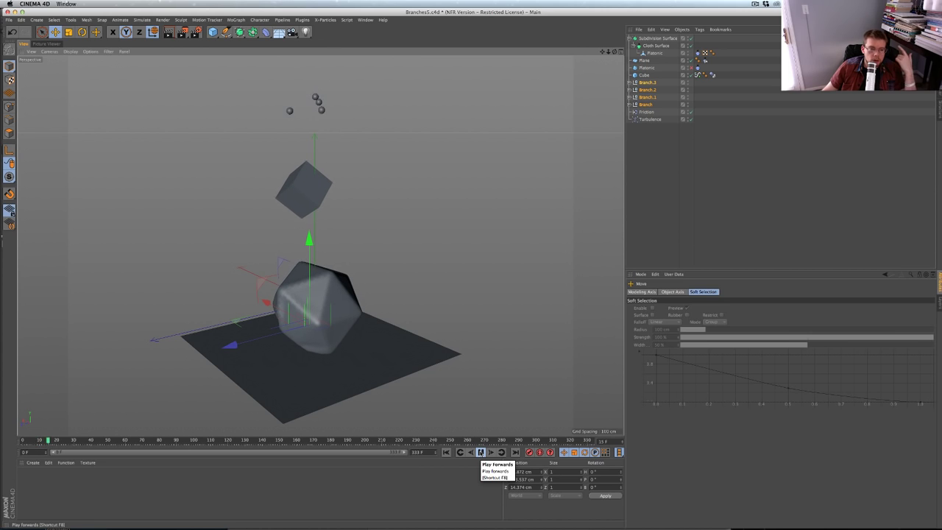
left_click(480, 452)
left_click_drag(308, 342, 399, 447, "alt")
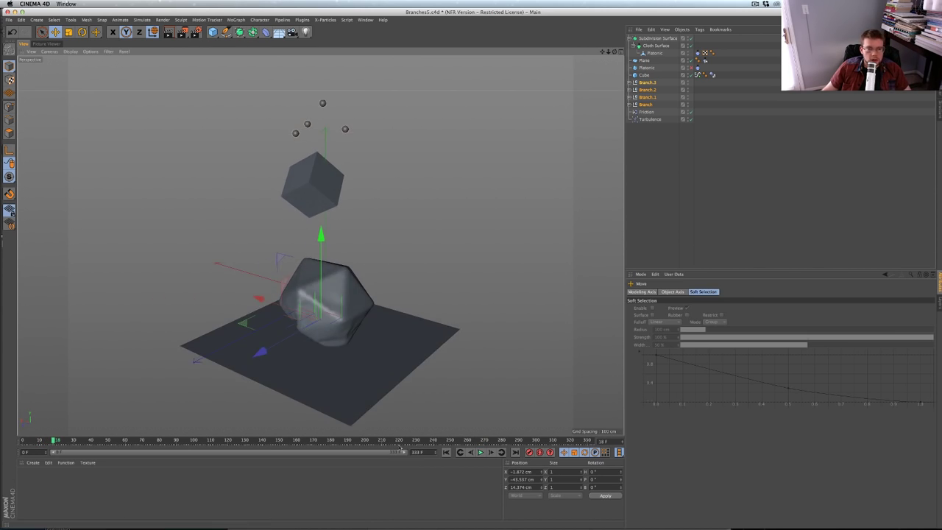
Replay the simulation from the start, watch the branches grow through the cloth from several angles up to about frame 215, and rewind
left_click(443, 452)
mouse_move(316, 348)
left_mouse_down("alt")
mouse_move(333, 338)
mouse_move(324, 352)
left_mouse_up("alt")
left_click_drag(288, 308, 323, 244, "alt")
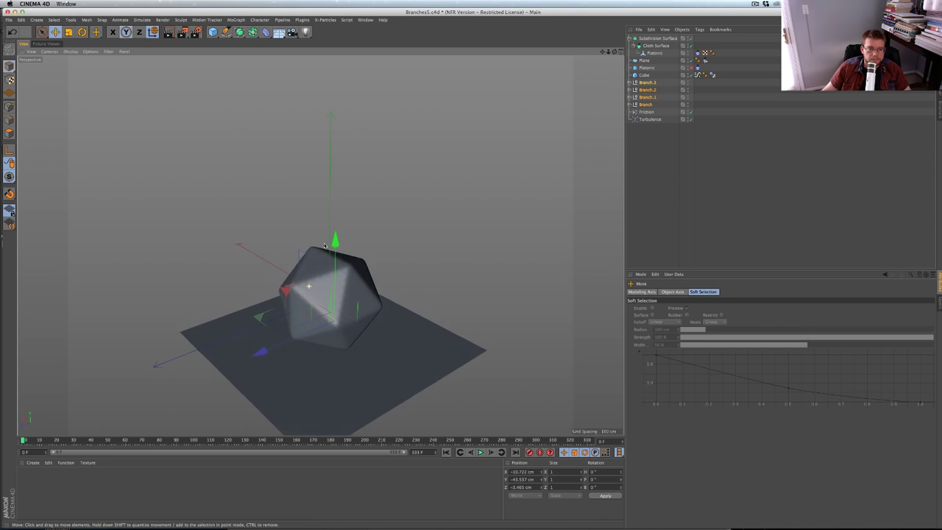
left_click(481, 452)
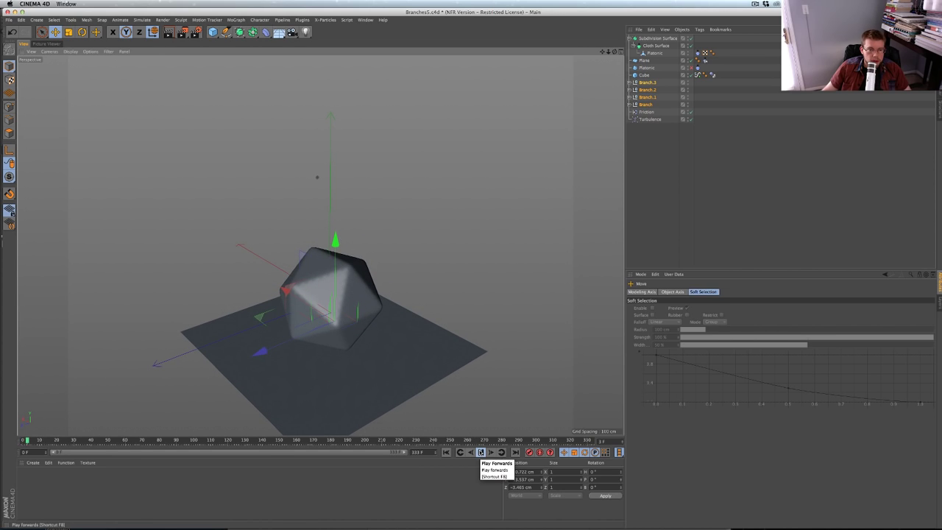
left_click(447, 452)
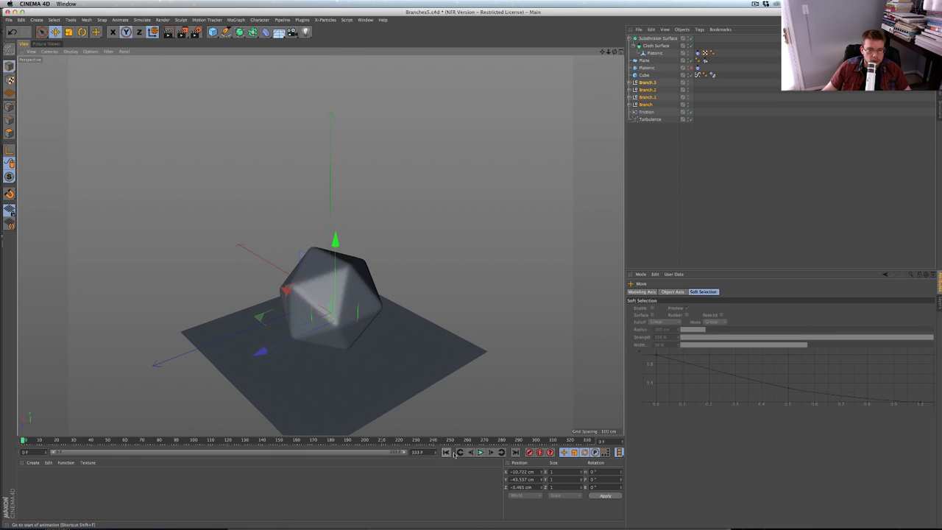
left_click(480, 451)
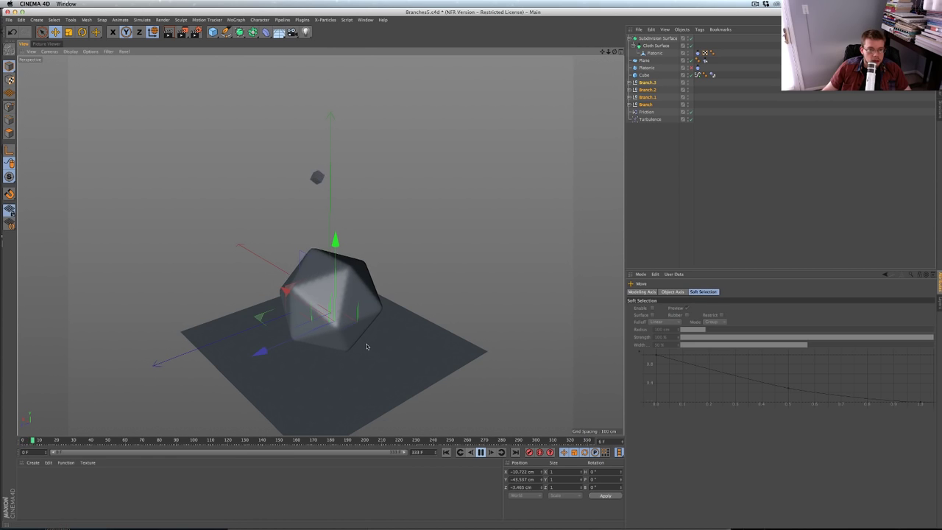
left_click(660, 218)
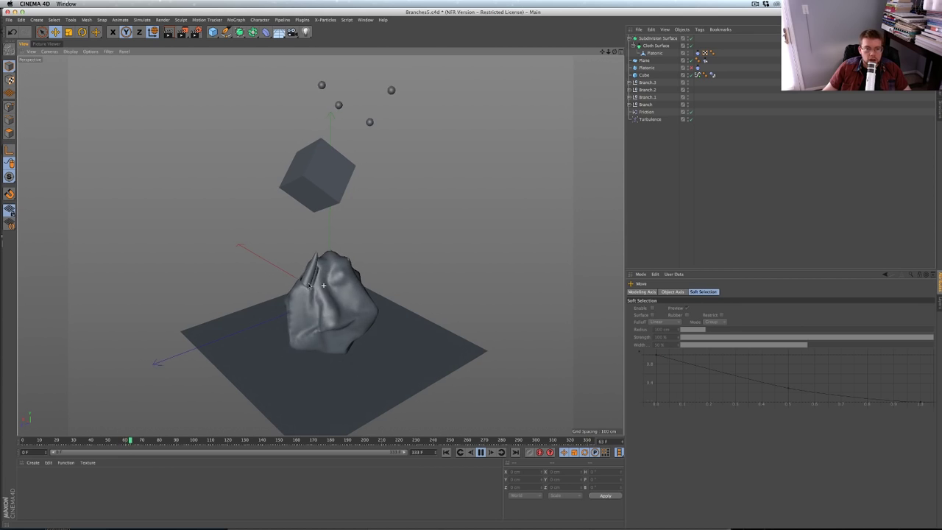
left_click_drag(333, 286, 301, 327, "alt")
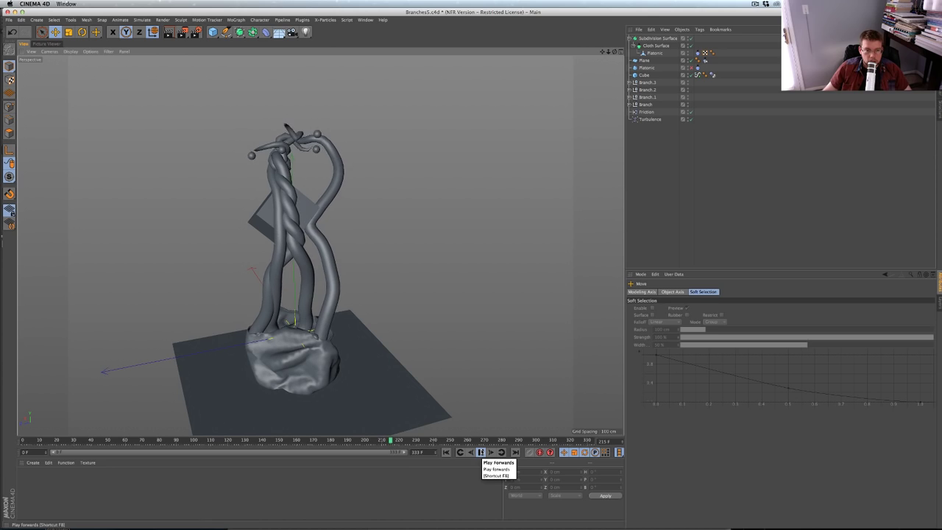
left_click(447, 452)
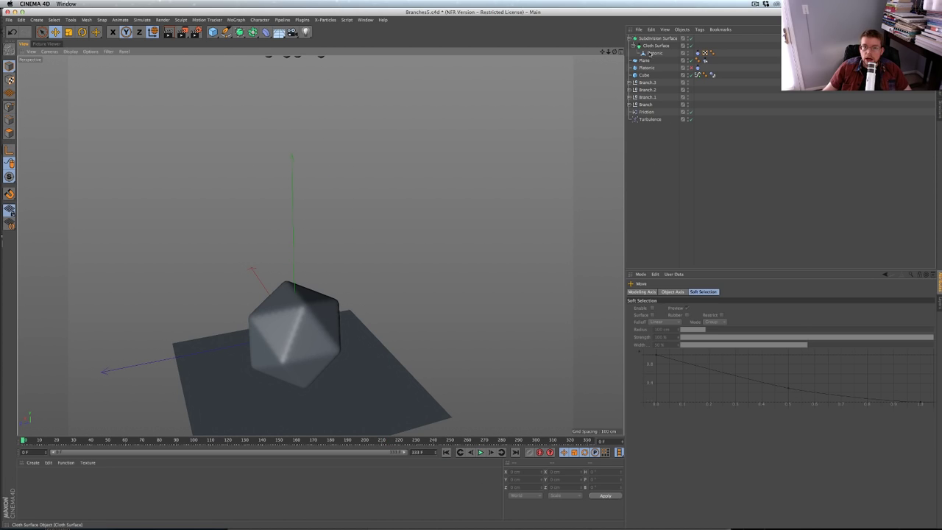
Set the Cloth Surface's thickness to 5 cm and replay the first 8 frames of the simulation
left_click(653, 45)
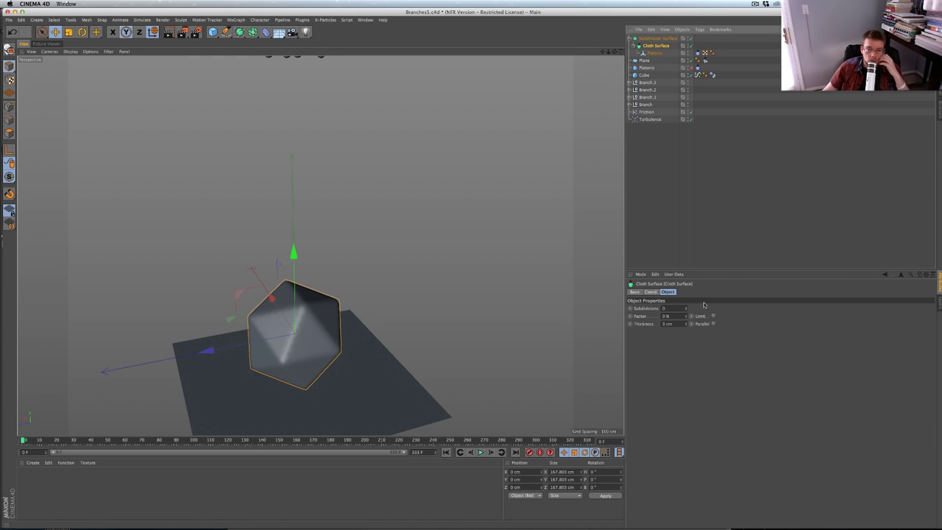
left_click_drag(687, 324, 686, 323)
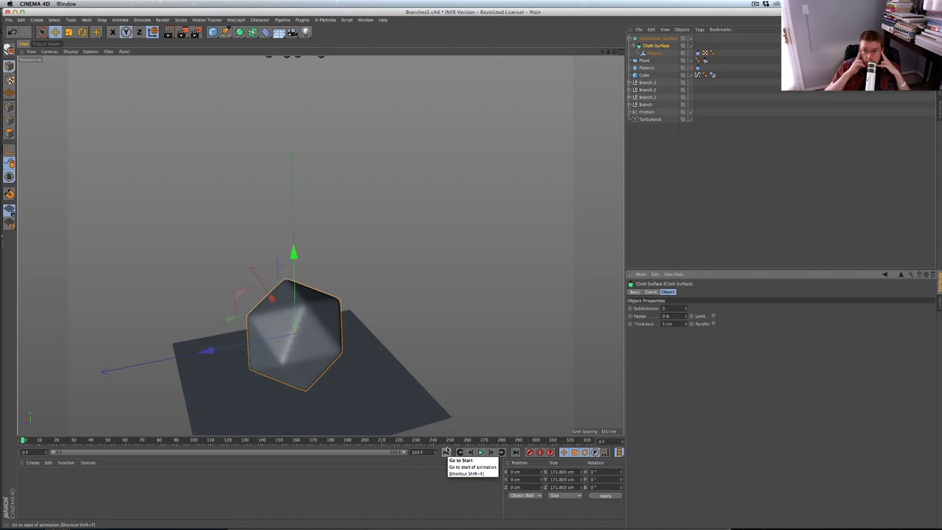
left_click(446, 452)
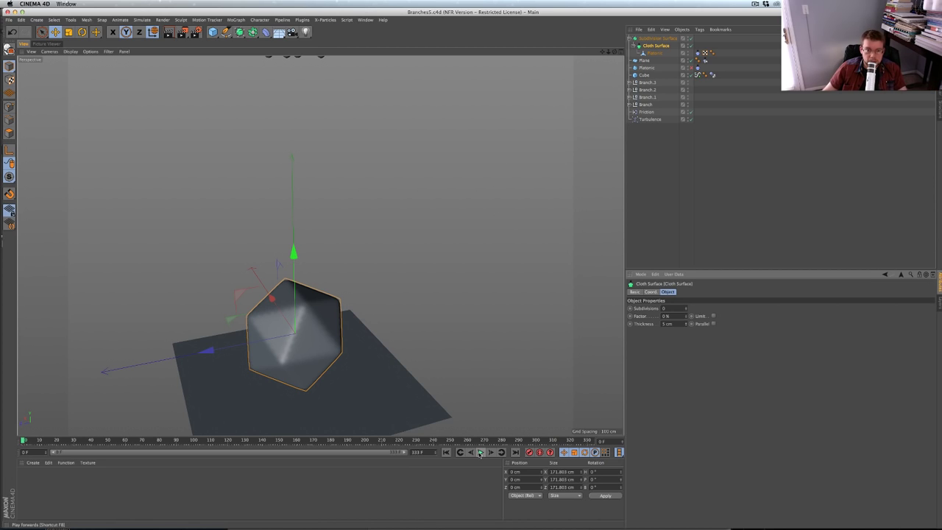
left_click(480, 453)
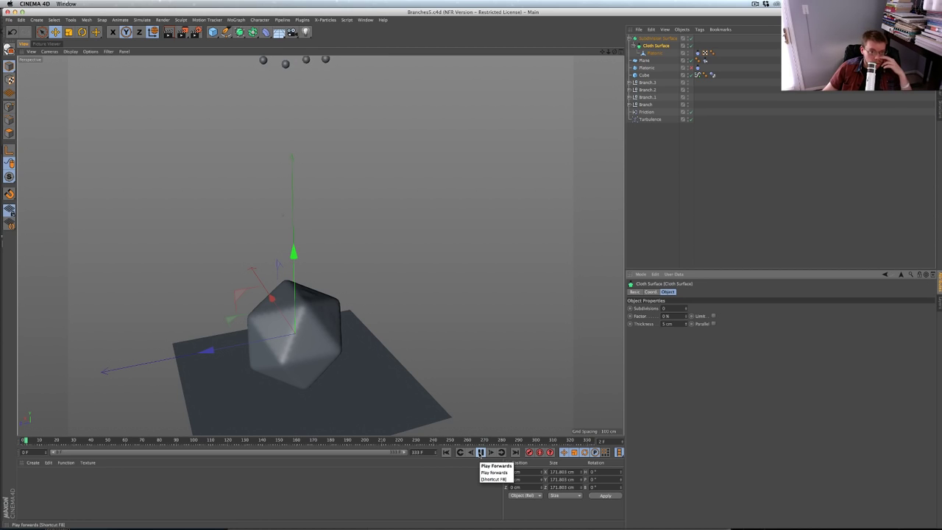
left_click(480, 453)
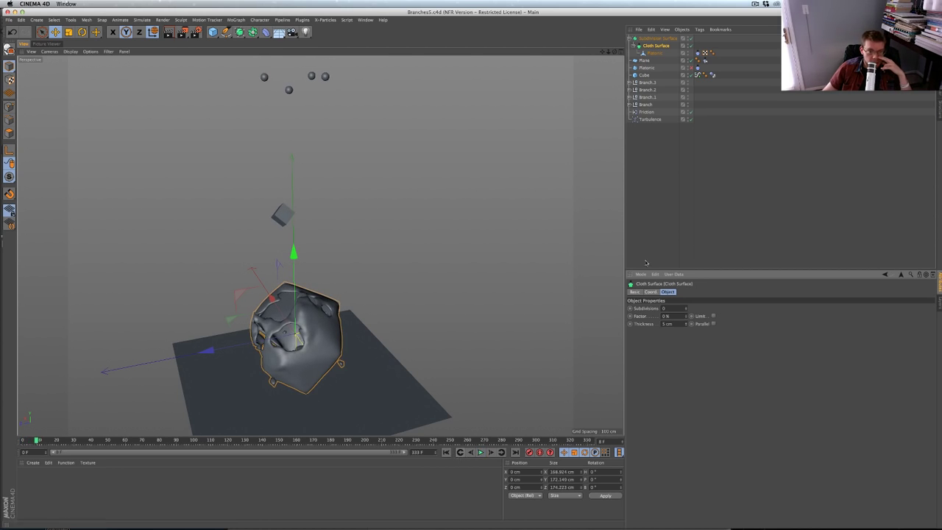
Increase the Cloth Surface's thickness to 9 cm
left_click(687, 323)
left_click(687, 323)
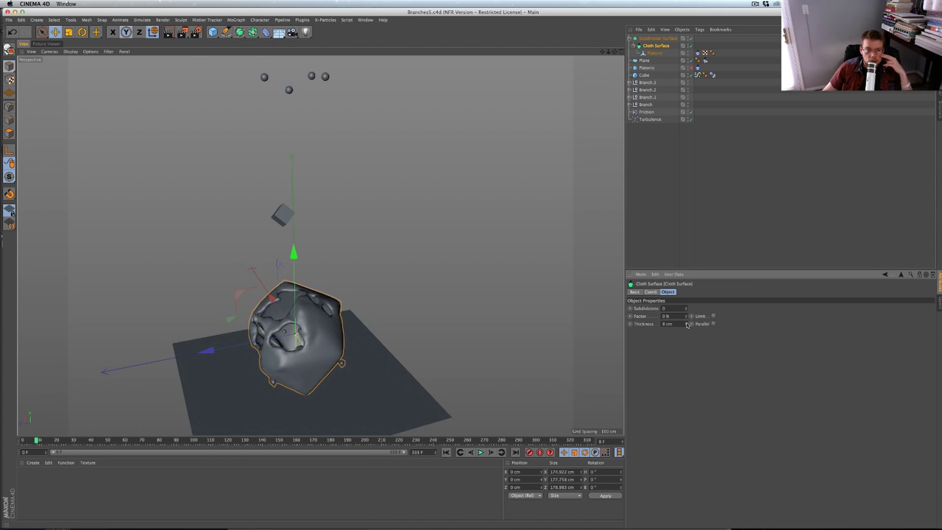
left_click(687, 323)
left_click(687, 323)
Replay the simulation and switch the viewport to shading with polygon lines during playback
left_click(460, 453)
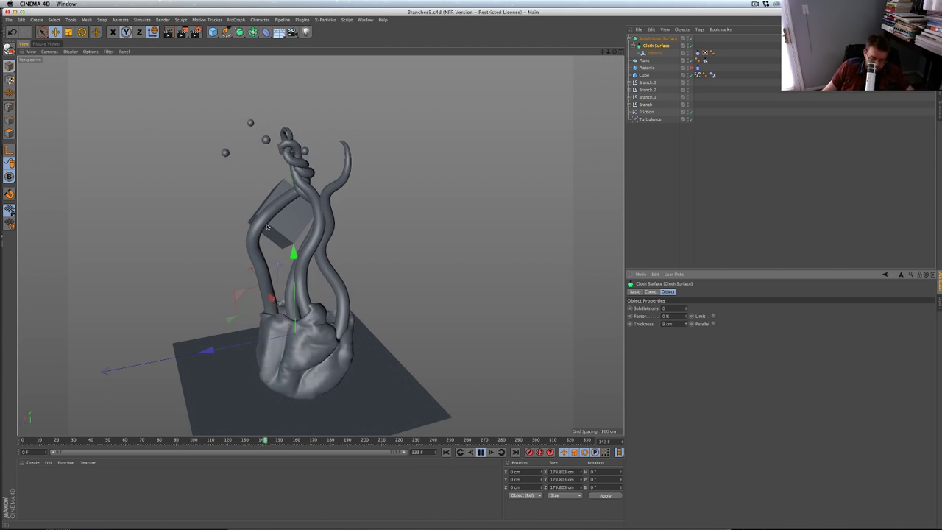
key("n")
key("b")
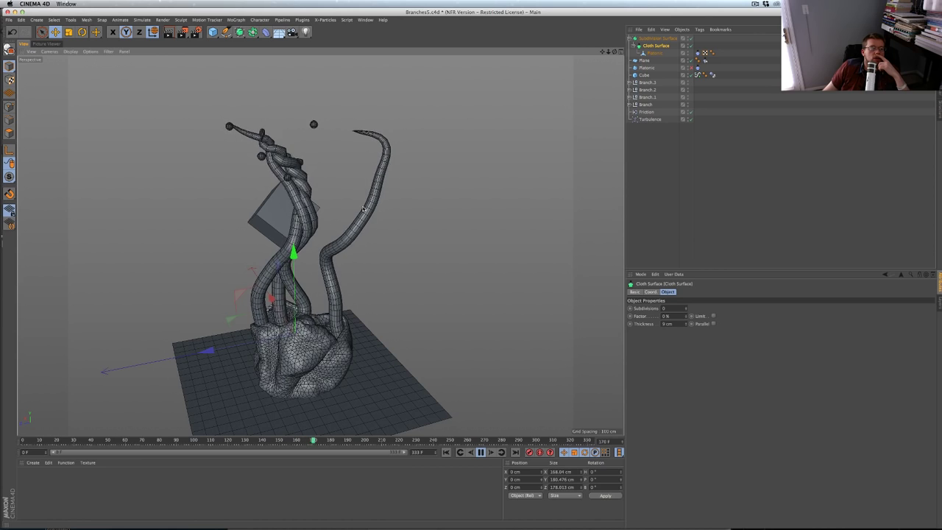
Stop and rewind the simulation, and disable the Cloth Engine in the Platonic object's Cloth tag
left_click(481, 452)
left_click(447, 452)
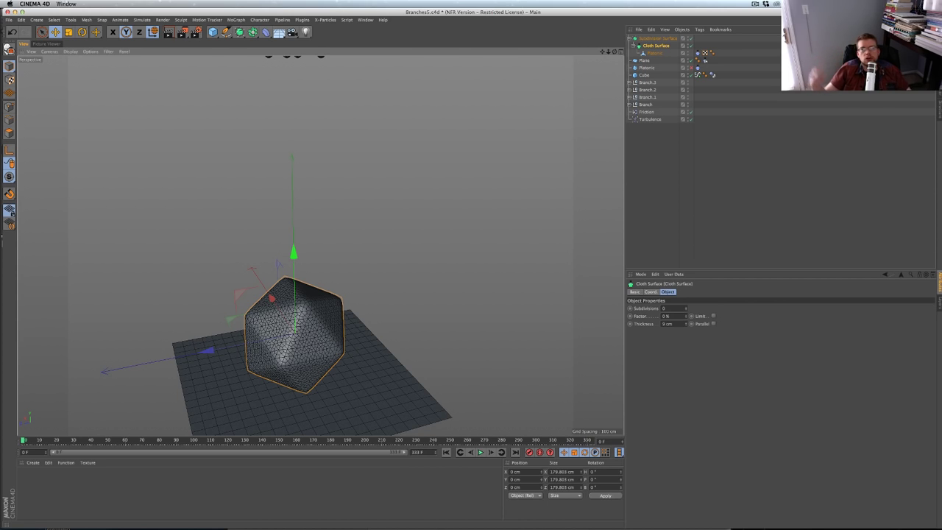
left_click(698, 54)
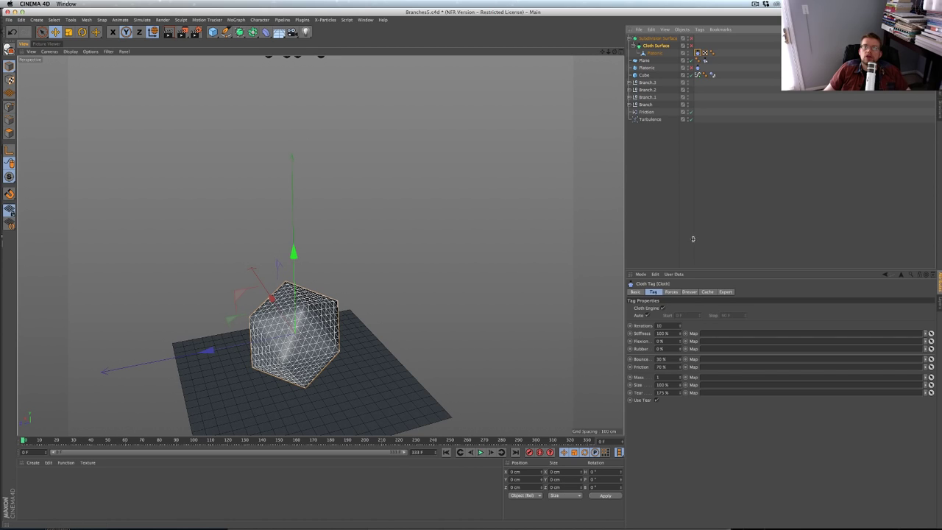
left_click(662, 309)
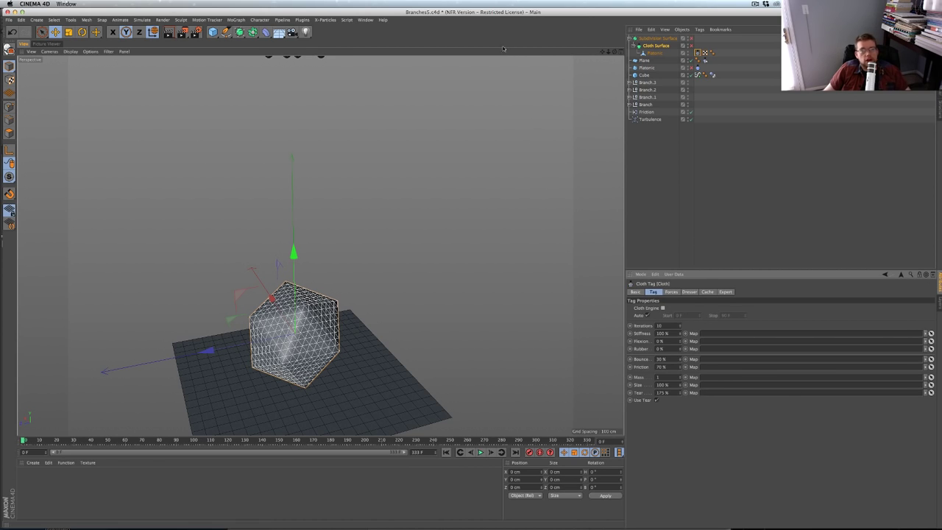
Load the Bark_002 material into the scene from the Natural materials of the GSG_Texture_Kit_Pro preset library
left_click(939, 82)
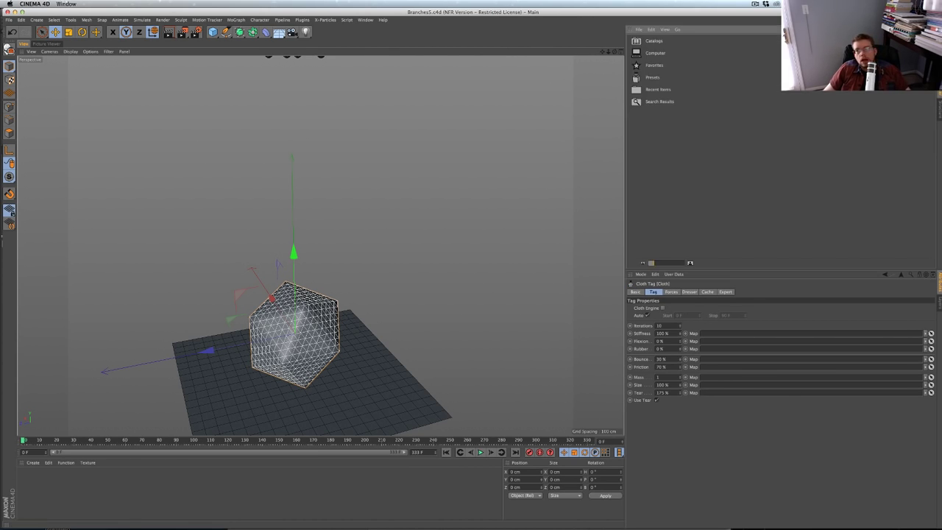
double_click(653, 78)
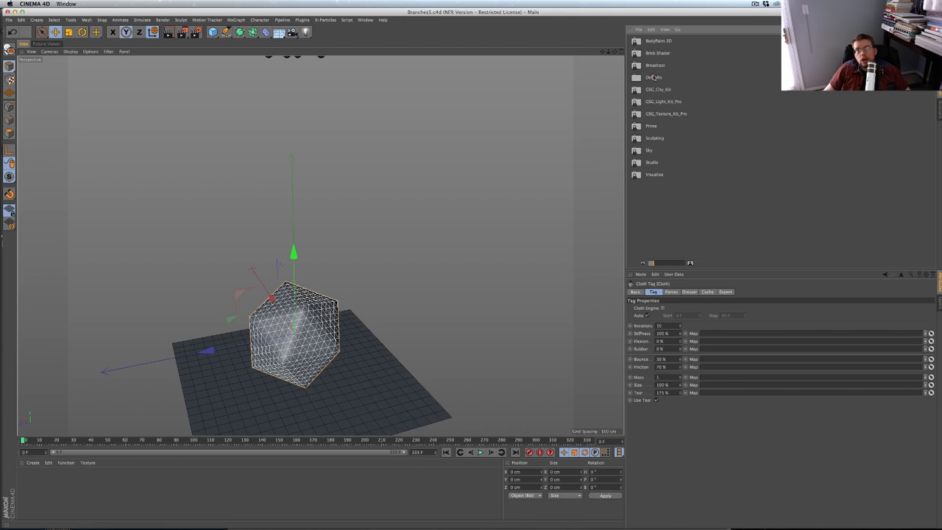
left_click(662, 114)
double_click(662, 114)
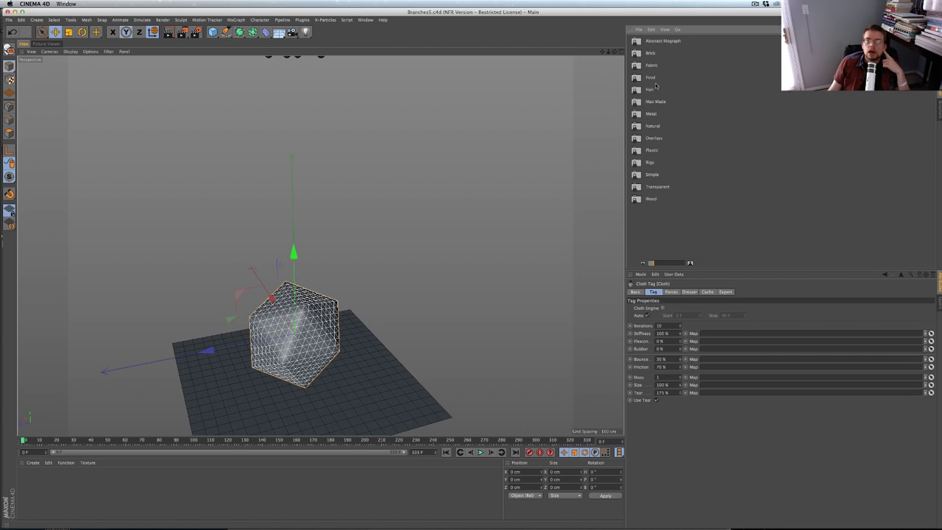
double_click(653, 126)
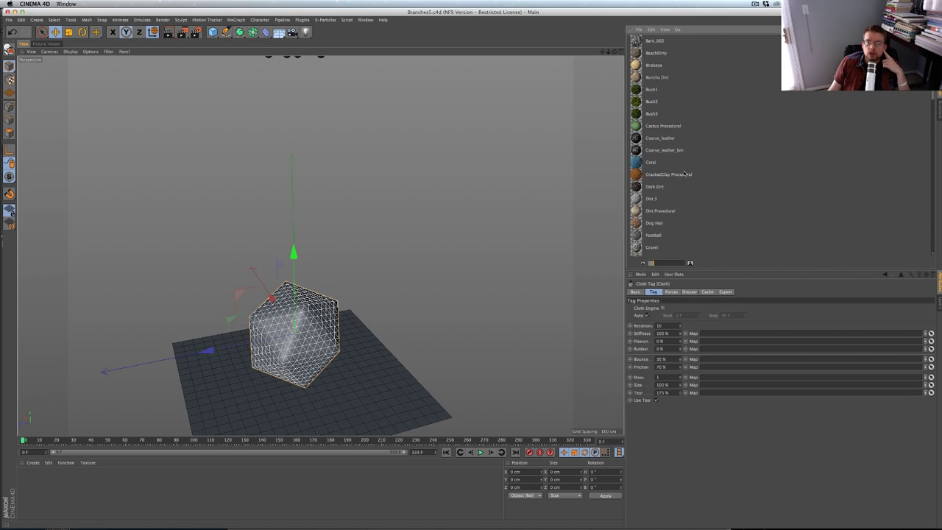
scroll(675, 101, "down", 3)
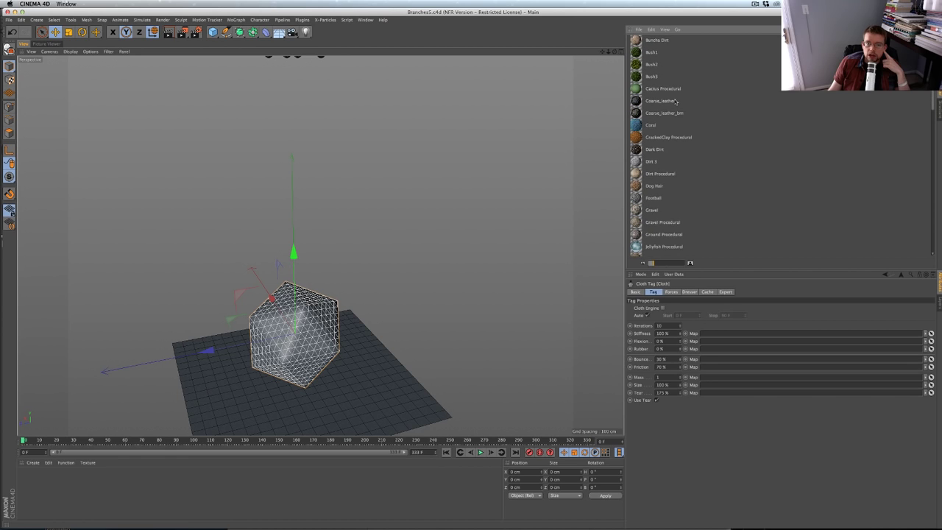
scroll(697, 160, "down", 10)
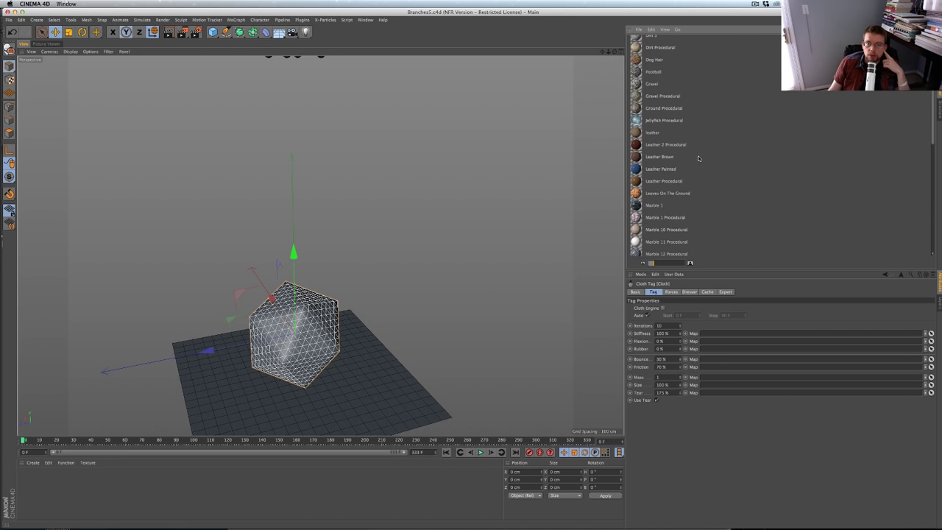
scroll(699, 159, "down", 8)
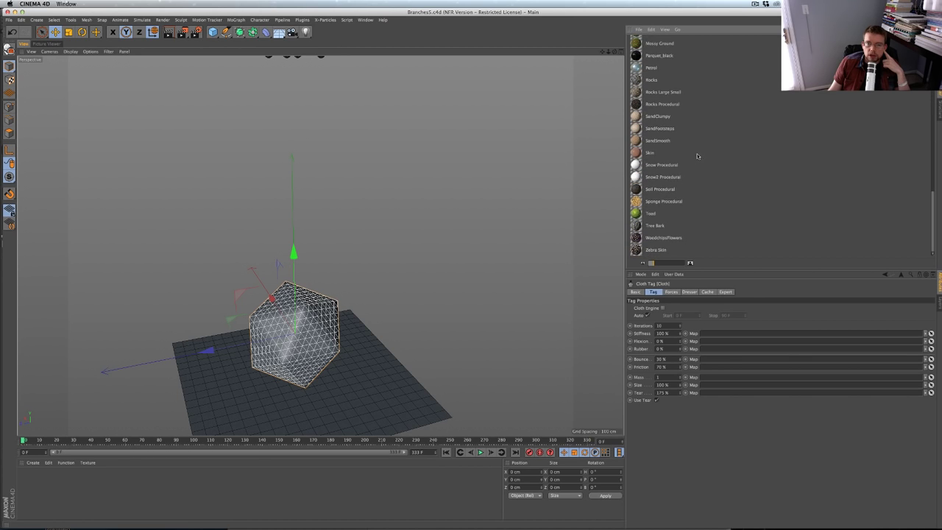
scroll(697, 155, "up", 20)
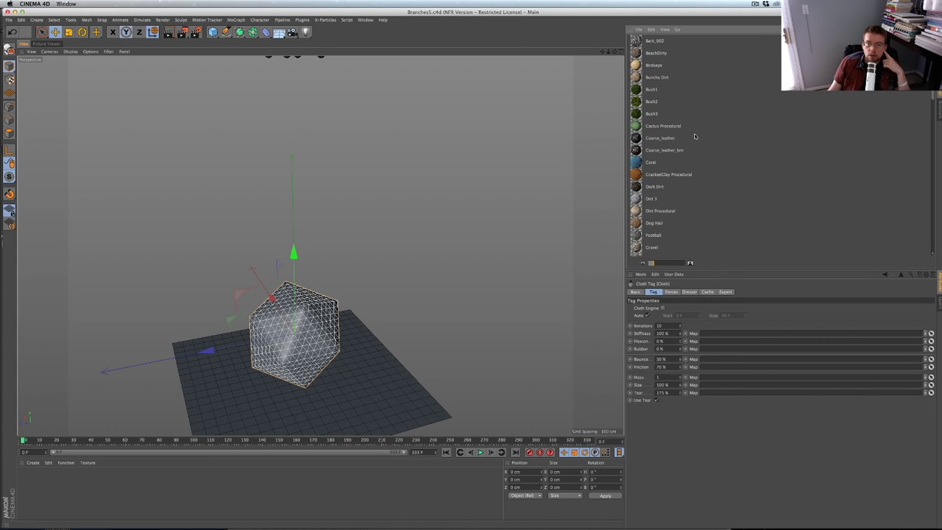
left_click(642, 41)
left_click_drag(619, 68, 197, 500)
Inspect the Bark_002 material's displacement texture and color settings, and disable its Displacement channel
left_click(29, 476)
double_click(28, 475)
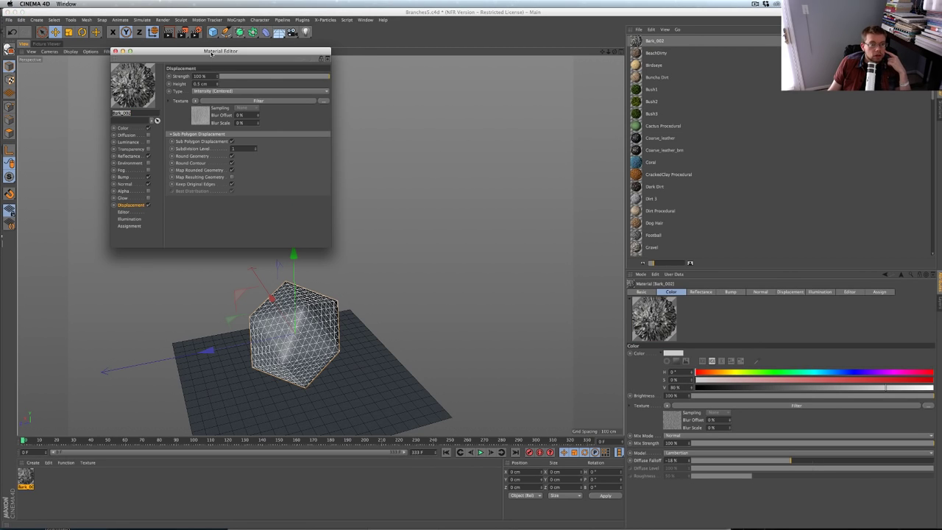
left_click_drag(211, 53, 365, 179)
left_click(354, 238)
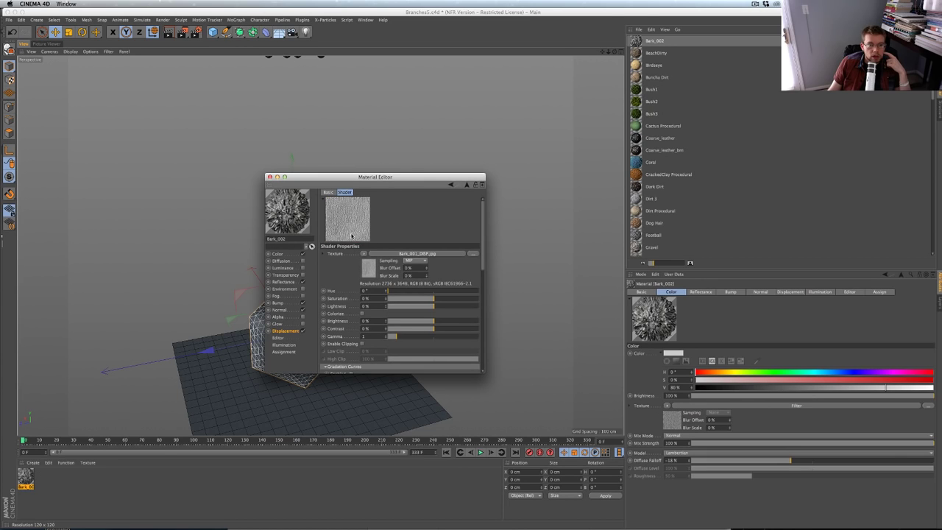
left_click(301, 332)
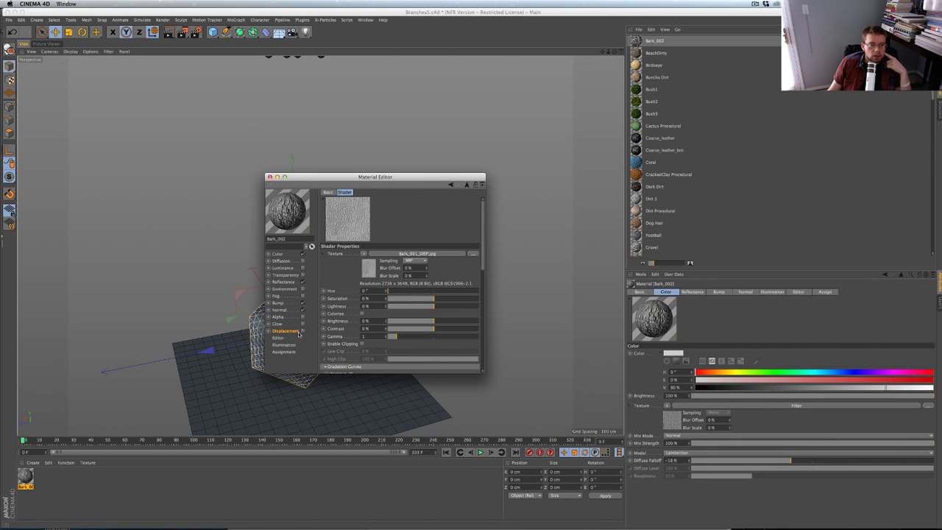
left_click(291, 253)
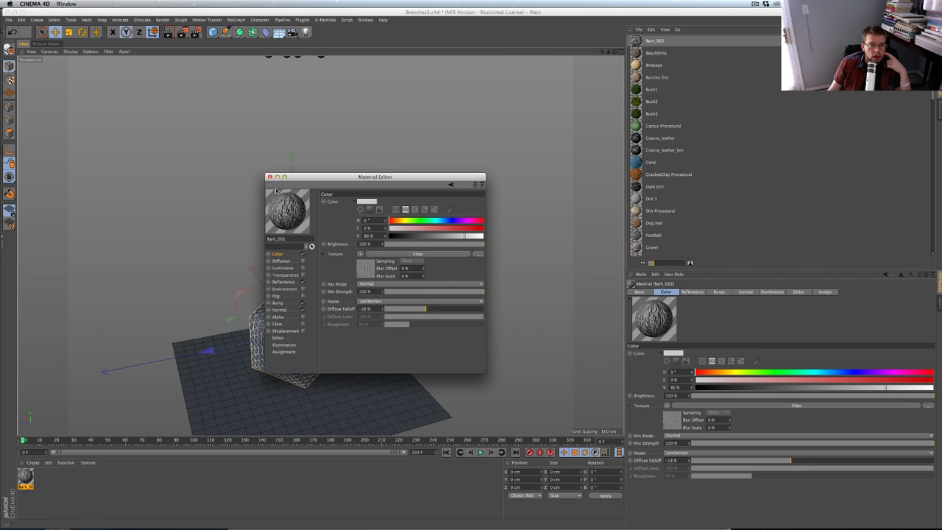
left_click(270, 177)
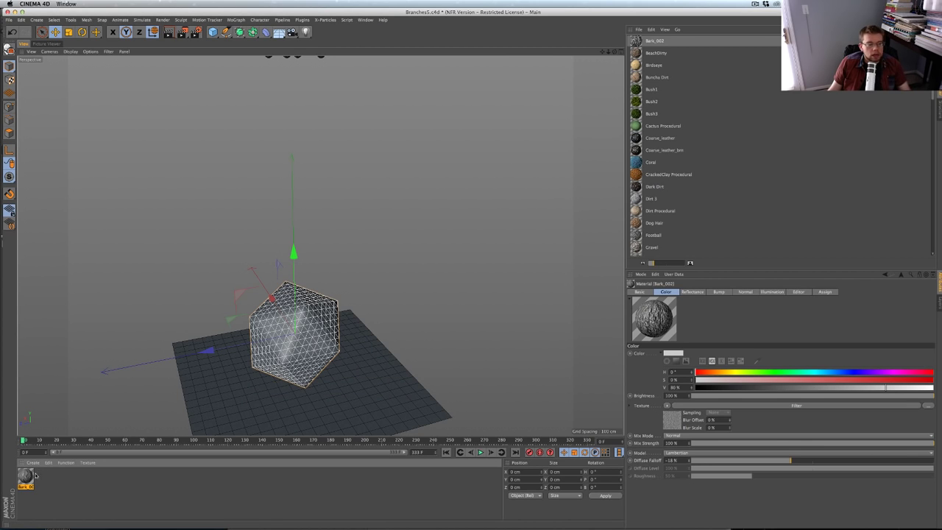
Apply the Bark_002 material to the Sweep objects of all four branches
left_click(940, 39)
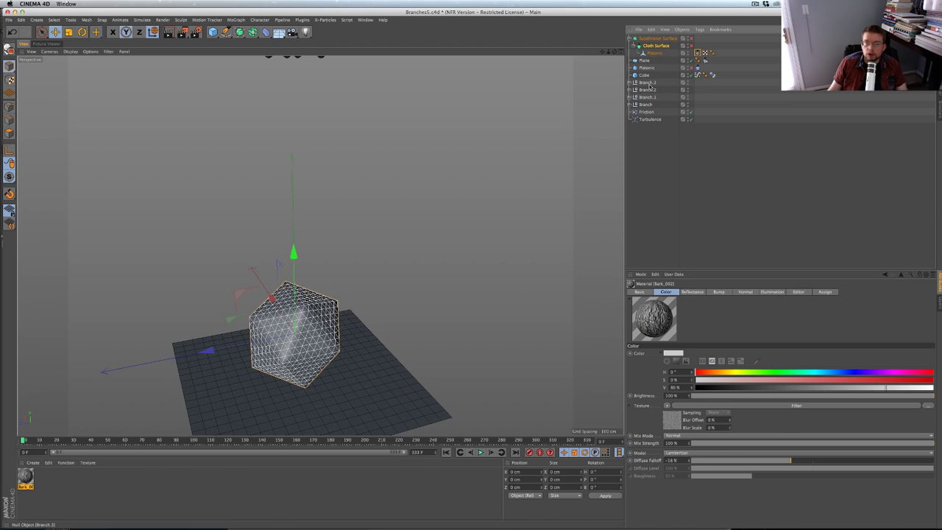
left_click(631, 83)
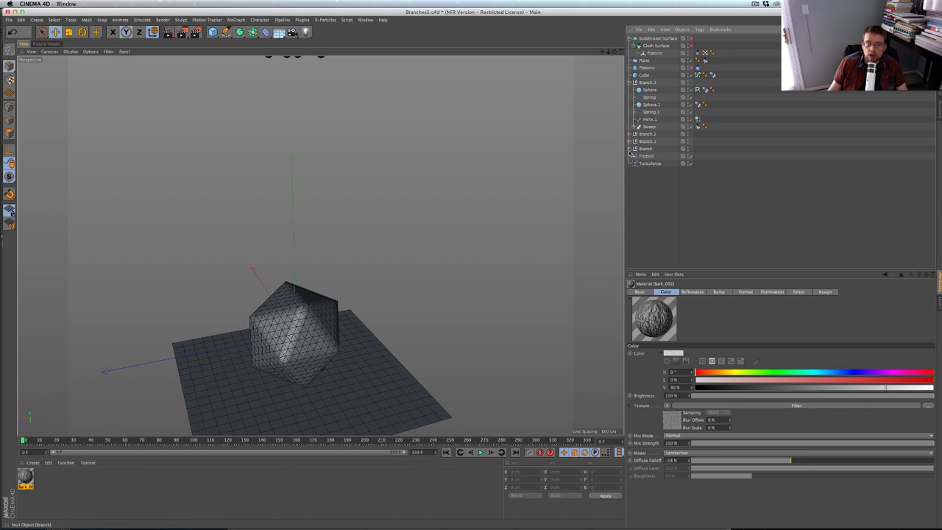
left_click(631, 149)
left_click(631, 142)
left_click(631, 135)
left_click(648, 126)
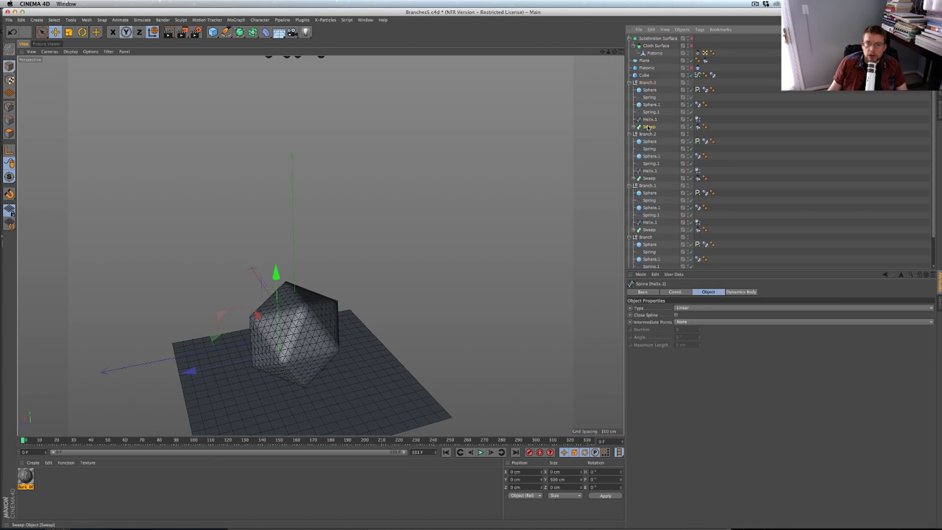
left_click(650, 178, "ctrl")
left_click(649, 230, "ctrl")
scroll(652, 230, "down", 2)
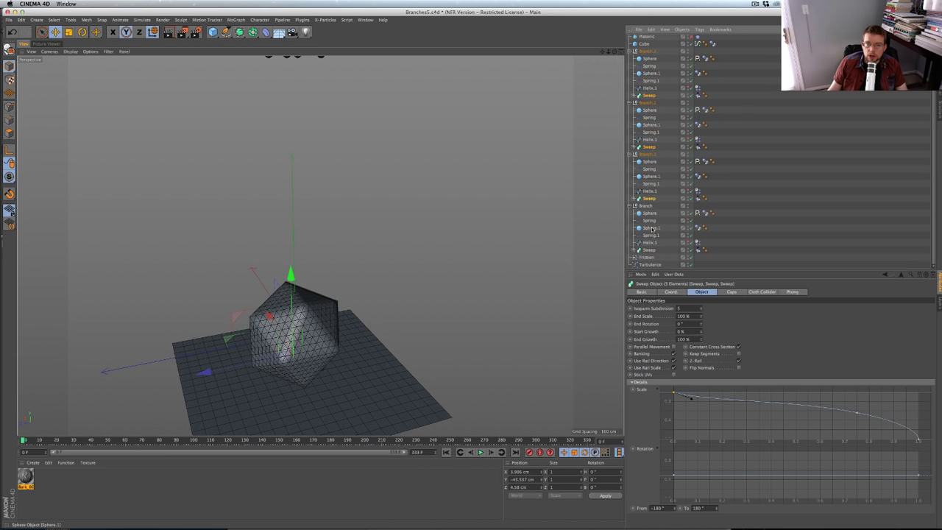
left_click(649, 250, "ctrl")
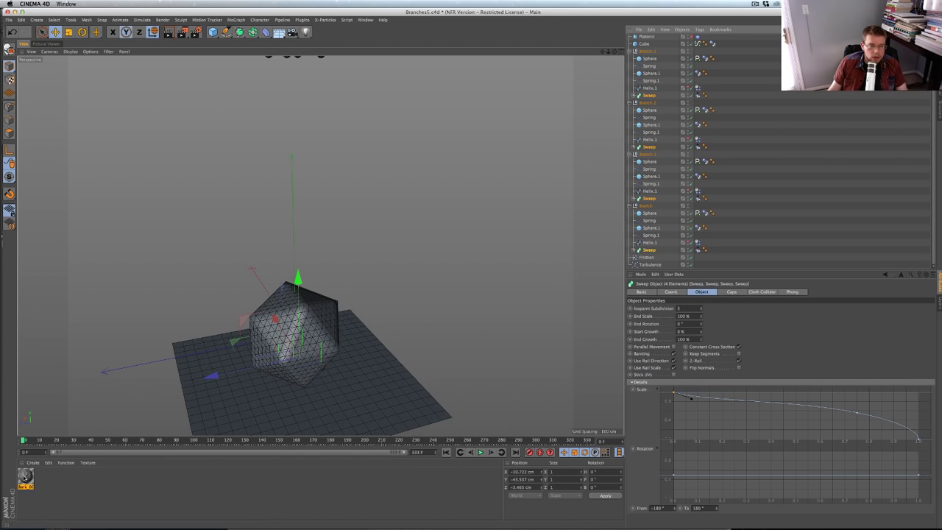
right_click(25, 477)
left_click(61, 398)
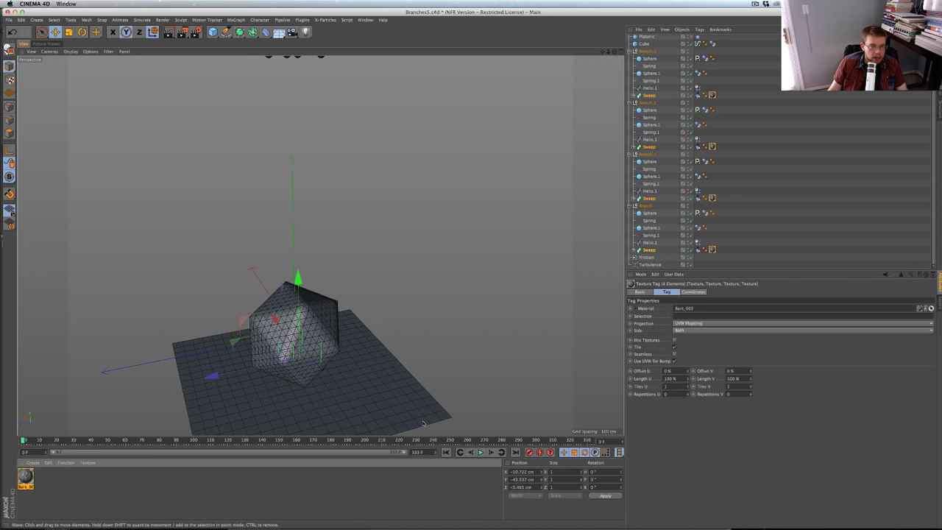
Play the simulation, render a close-up of the bark-textured branches in the viewport, and rewind to the first frame
left_click(480, 452)
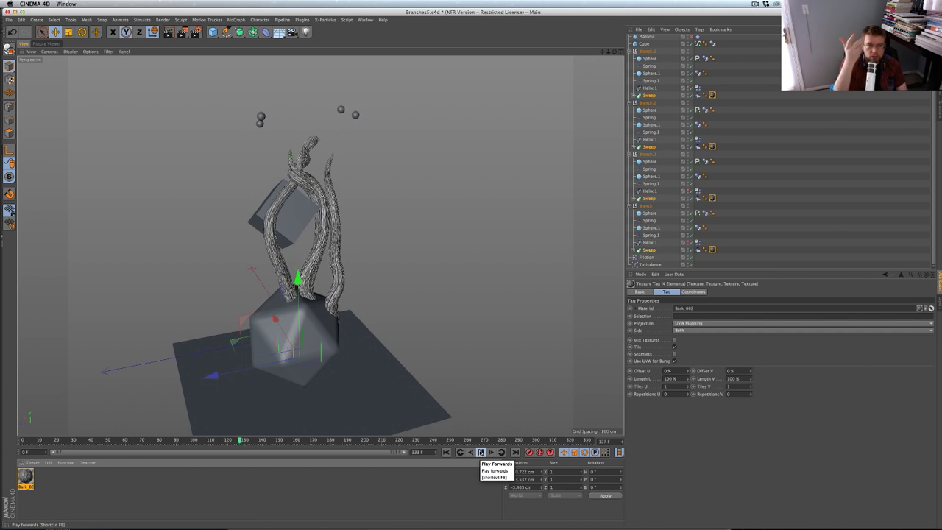
left_click(480, 452)
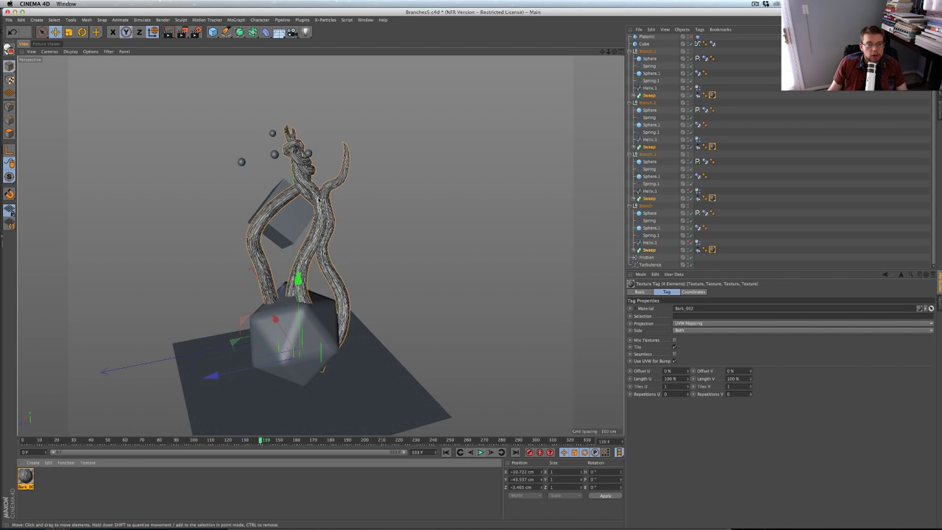
right_click_drag(332, 249, 383, 206, "alt")
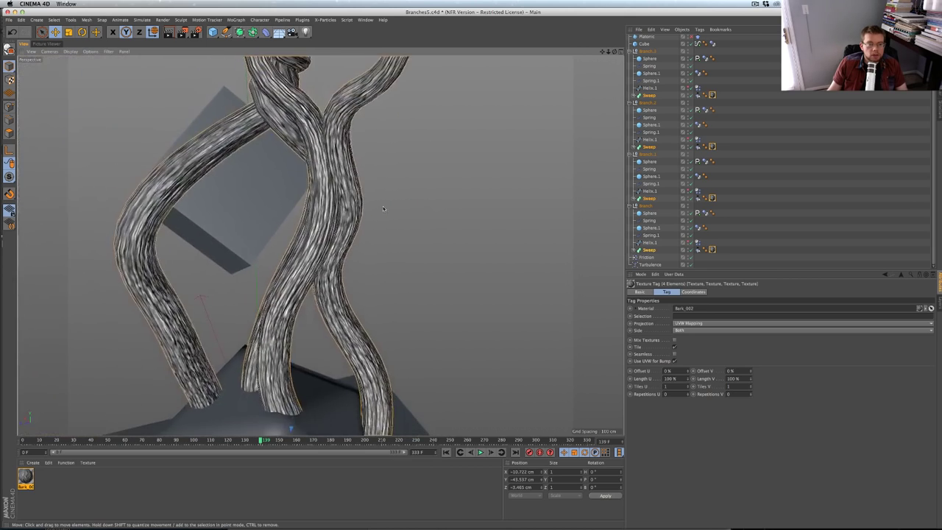
middle_click_drag(383, 206, 402, 280, "alt")
right_click_drag(401, 279, 382, 280, "alt")
middle_click_drag(382, 280, 403, 344, "alt")
key("super+r")
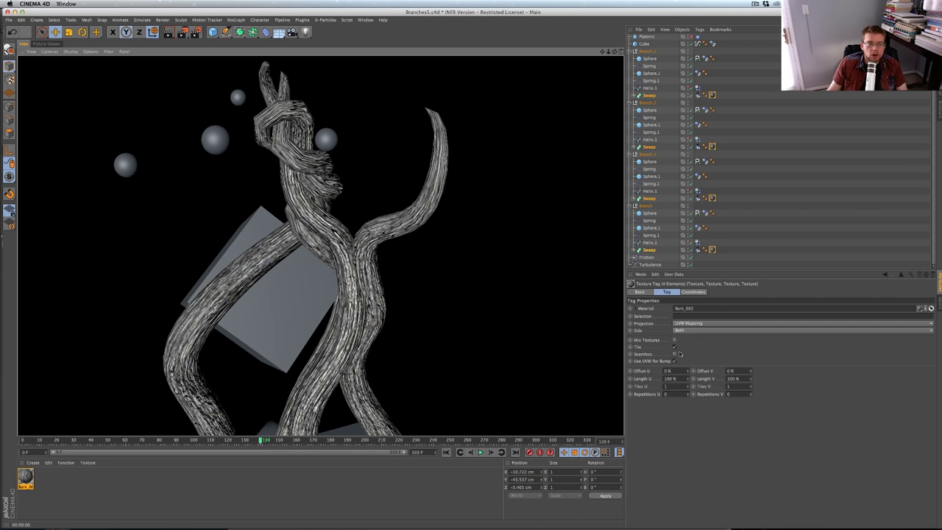
left_click(481, 451)
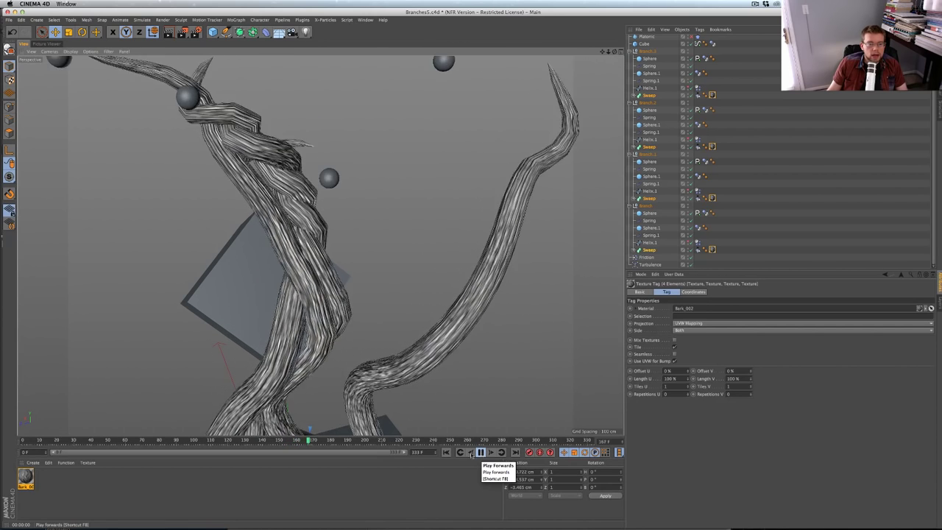
left_click(446, 452)
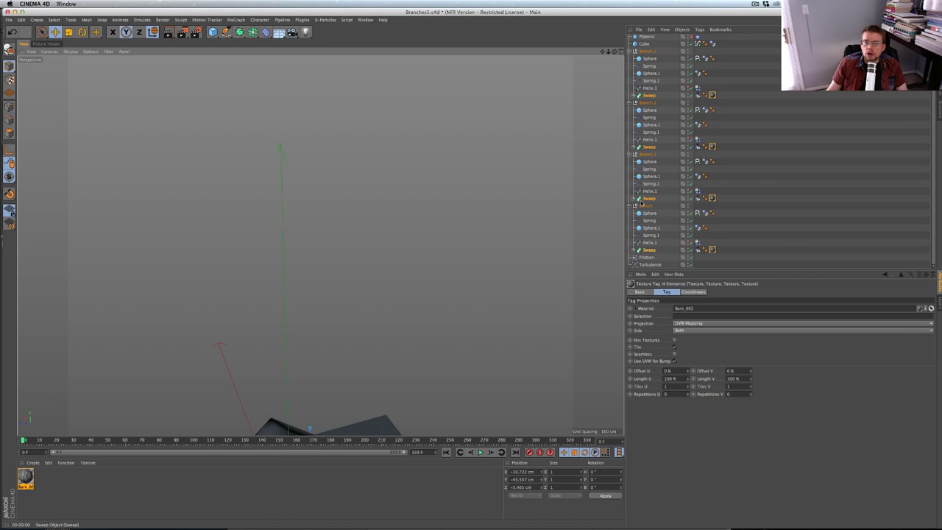
Set the time curve of the Signal tag on Branch.3's Spline Wrap to the Linear spline preset
left_click(636, 199)
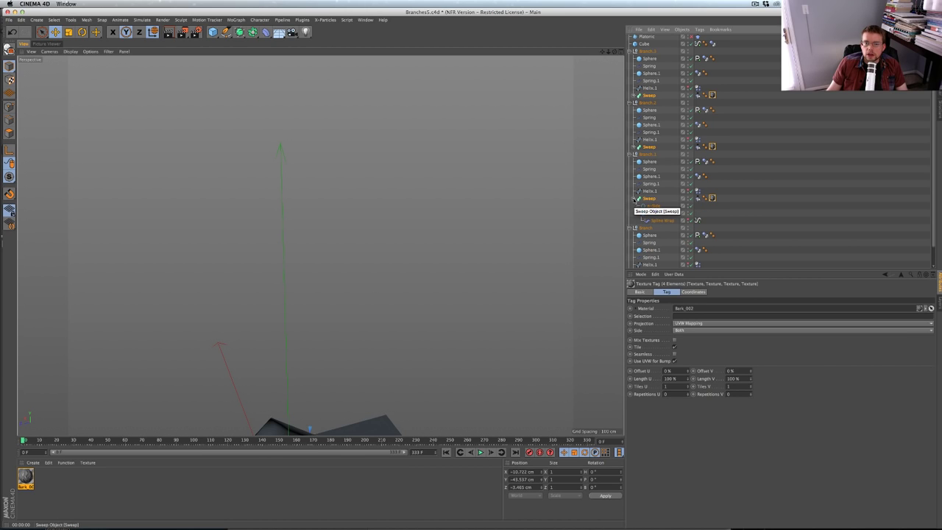
left_click(635, 96)
scroll(635, 96, "up", 2)
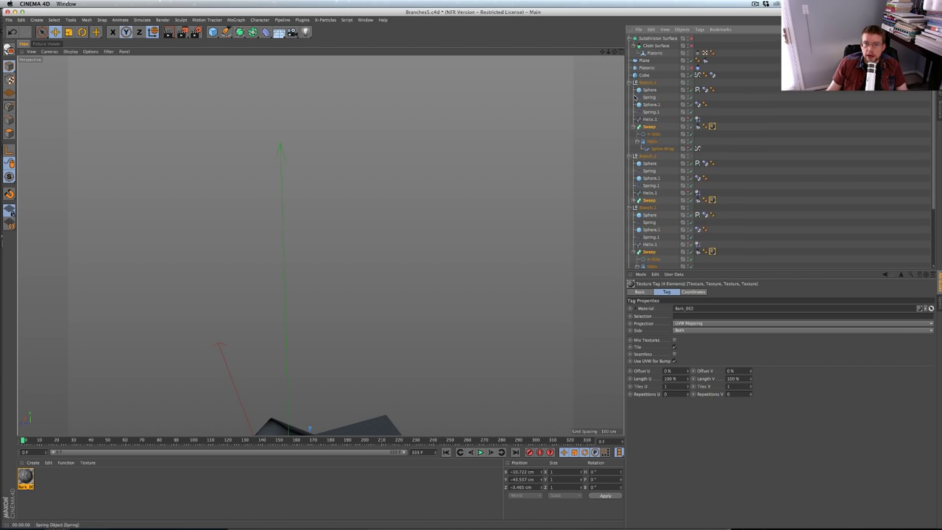
left_click(658, 148)
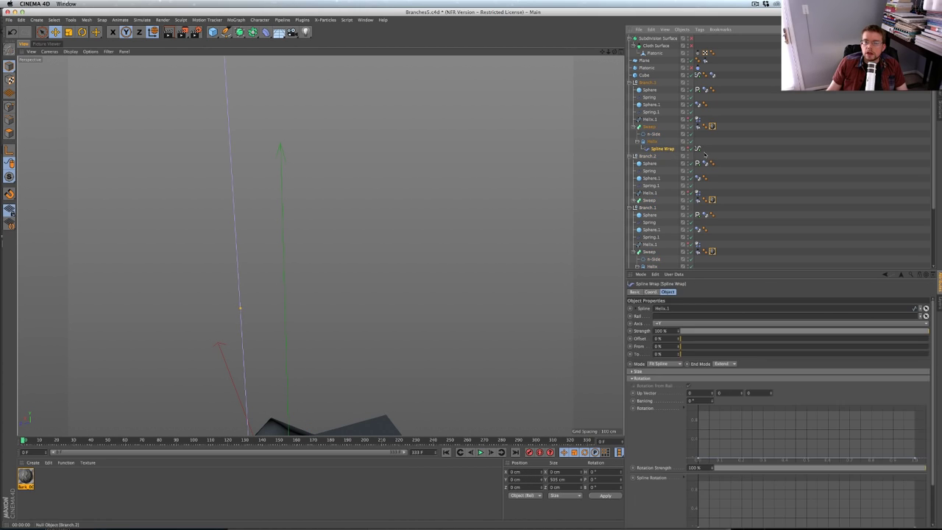
left_click(697, 149)
left_click_drag(665, 394, 680, 395)
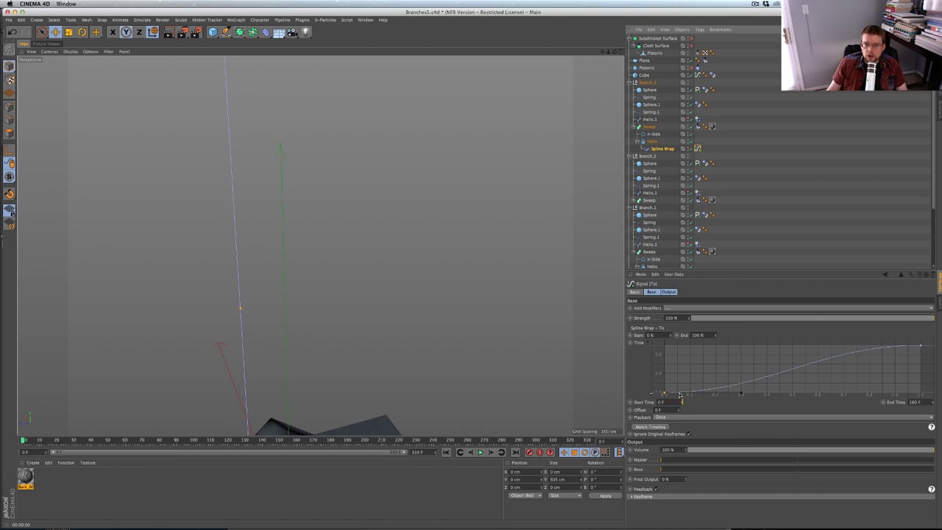
left_click(742, 395)
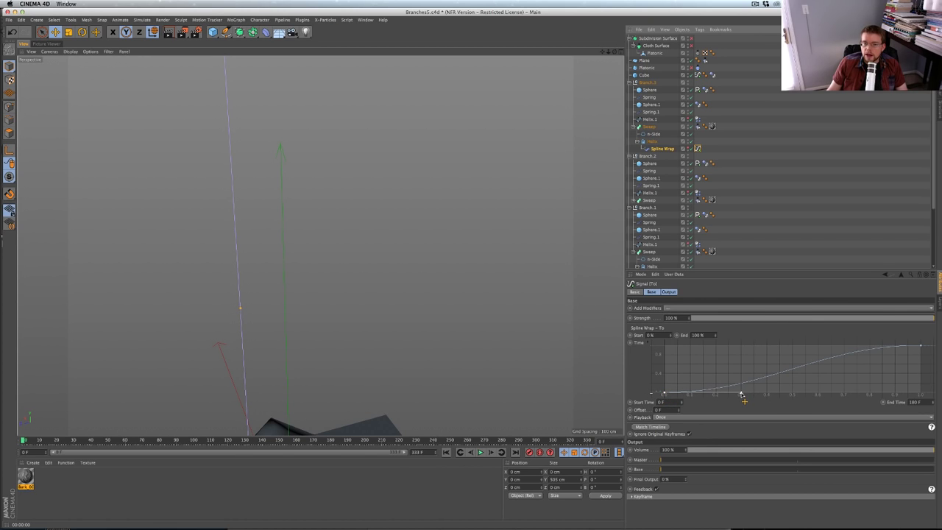
left_click_drag(742, 394, 692, 380)
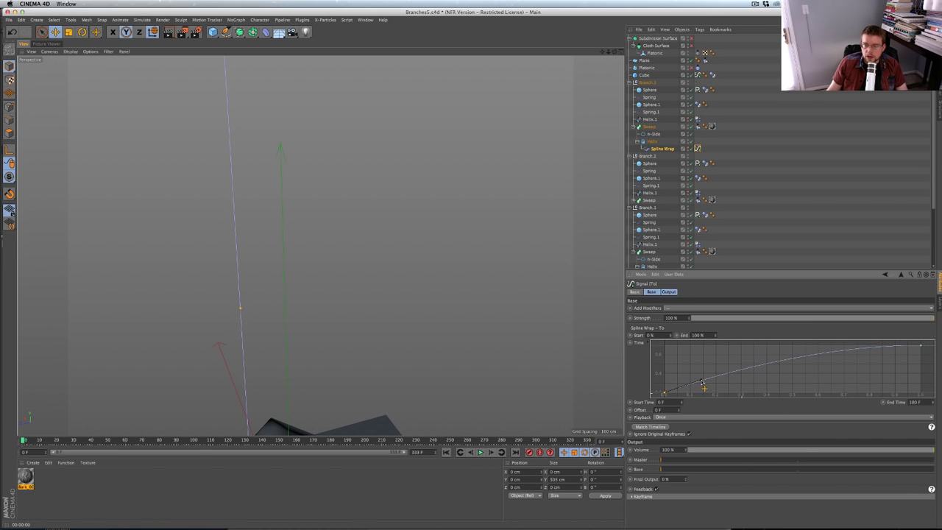
right_click(769, 389)
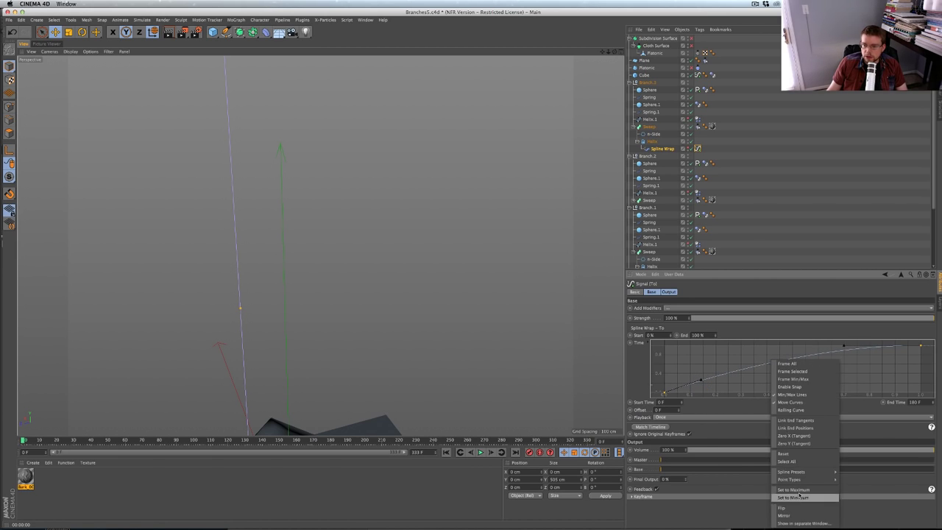
mouse_move(799, 471)
left_click(848, 470)
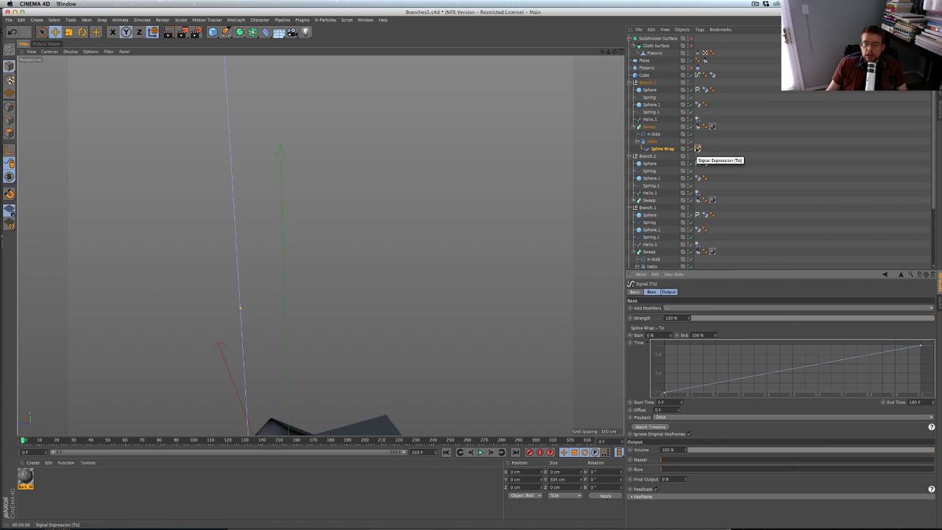
Copy the Spline Wrap's Signal tag onto Branch.3's Sweep object and open the copied tag's settings
left_click_drag(697, 149, 721, 128)
left_click(712, 127)
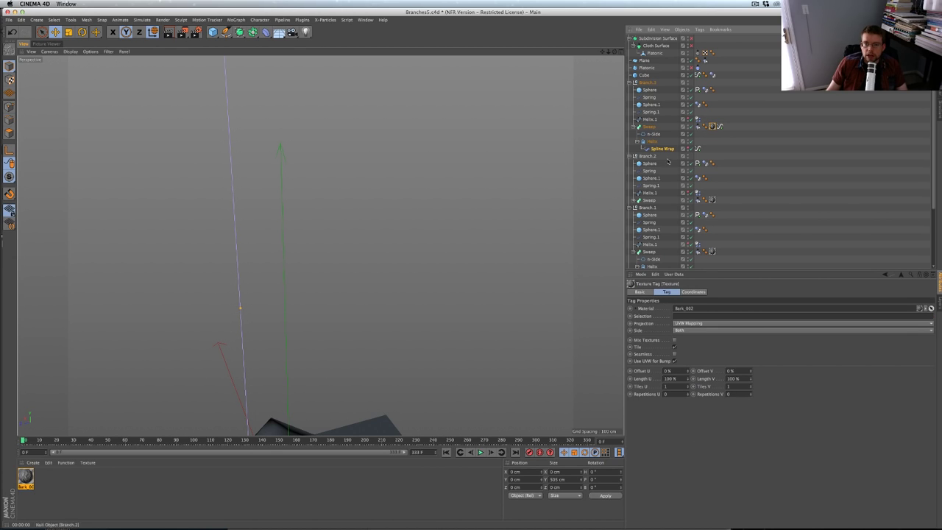
left_click(719, 126)
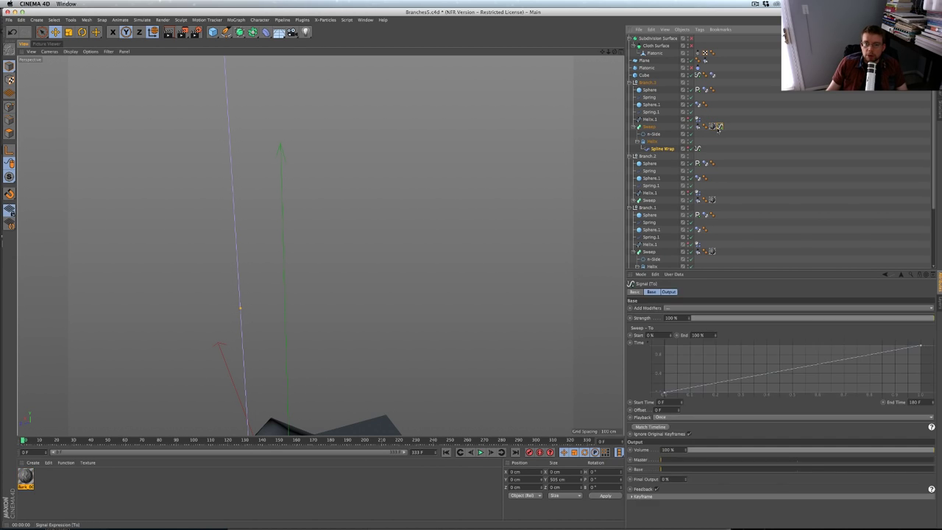
Play the simulation to frame 271 and set Length V of the bark texture tag on Branch.3's Sweep to 90.09%
left_click(712, 126)
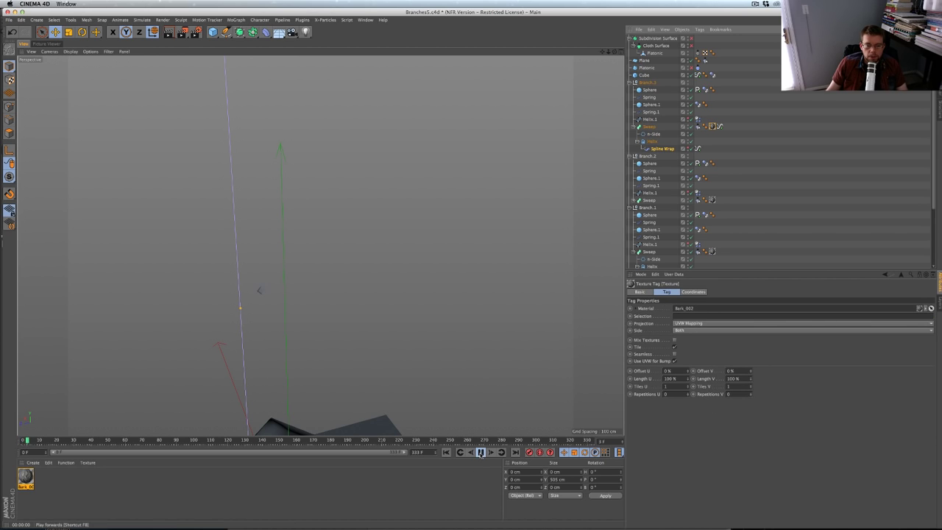
left_click(480, 452)
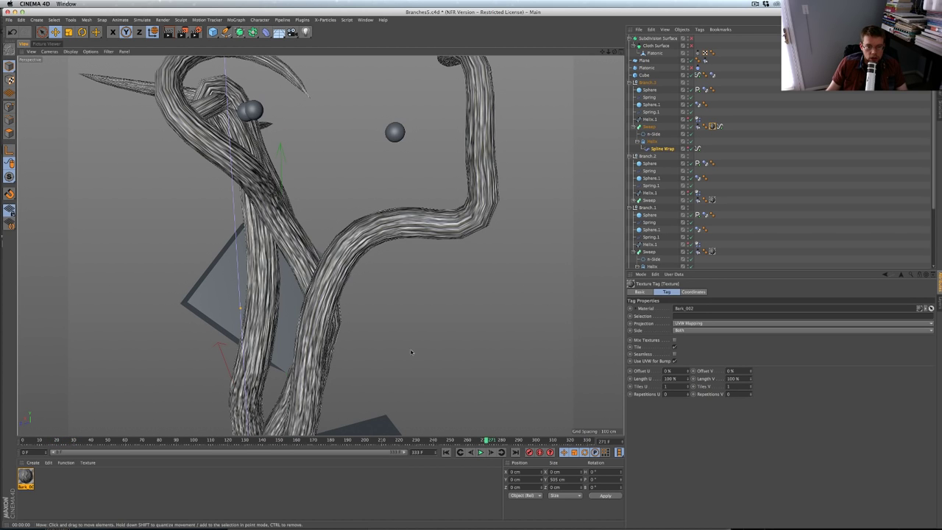
scroll(404, 334, "down", 5)
middle_click_drag(404, 334, 388, 302, "alt")
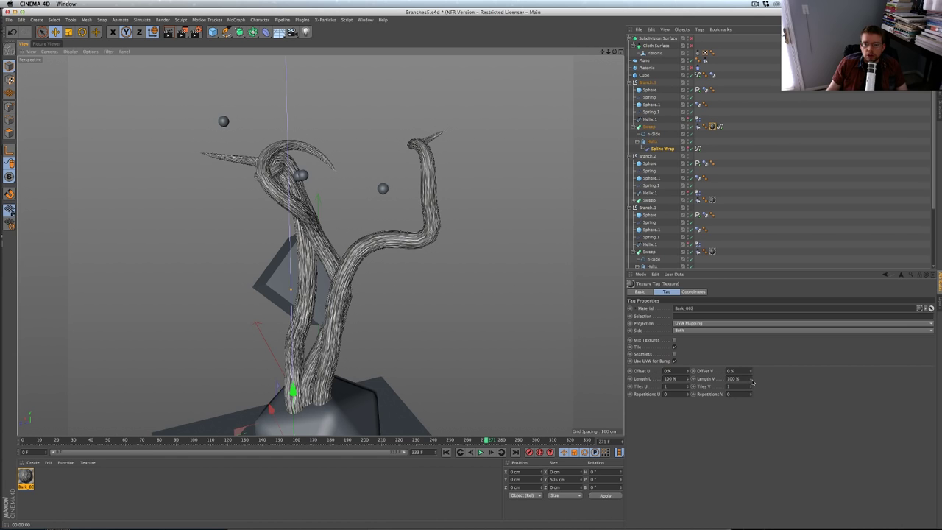
mouse_move(751, 378)
left_mouse_down()
mouse_move(751, 427)
mouse_move(753, 379)
left_mouse_up()
right_click(751, 380)
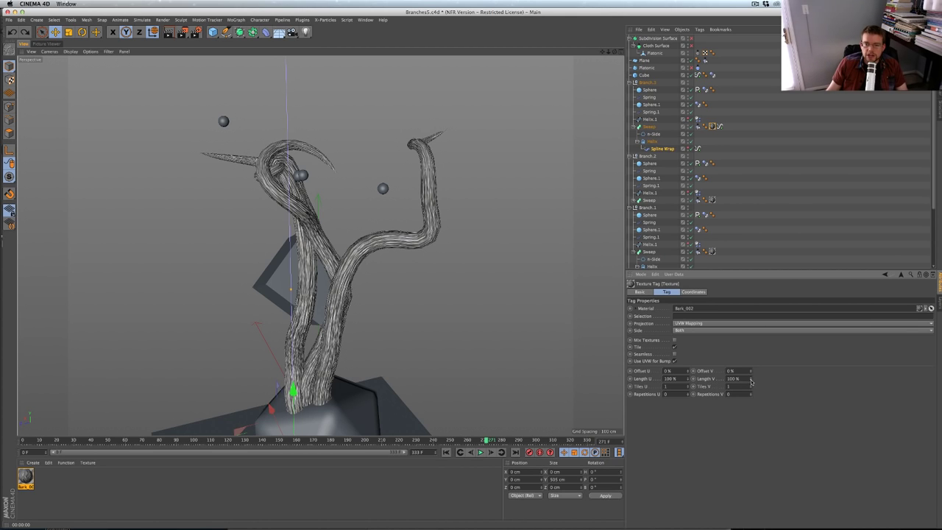
mouse_move(751, 380)
left_mouse_down()
mouse_move(750, 371)
mouse_move(753, 391)
mouse_move(751, 350)
mouse_move(752, 383)
left_mouse_up()
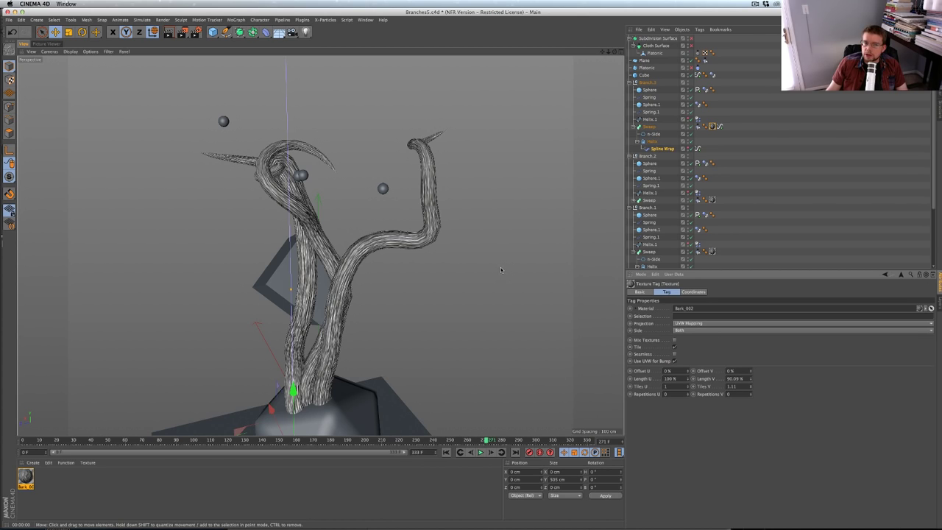
Enable Reverse on the Helix inside Branch.3's Sweep, and show the Sweep object's settings
left_click(652, 142)
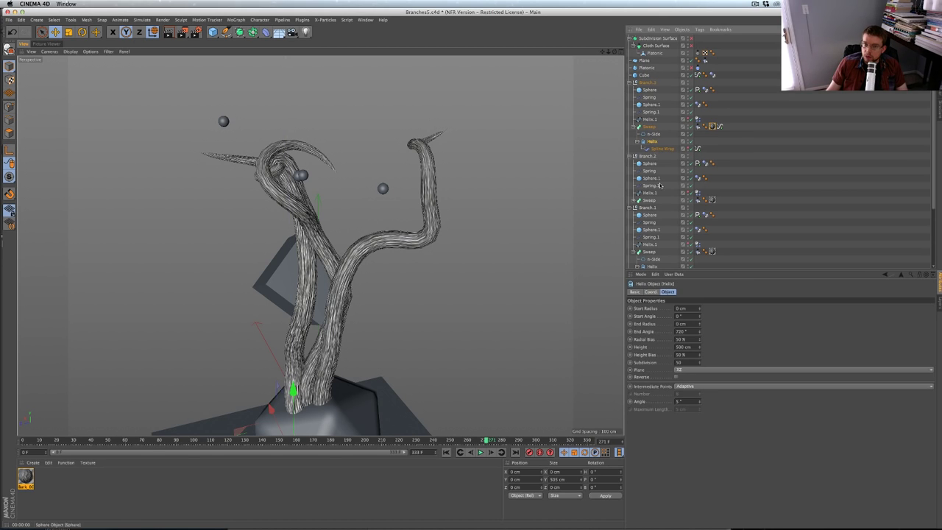
left_click(676, 377)
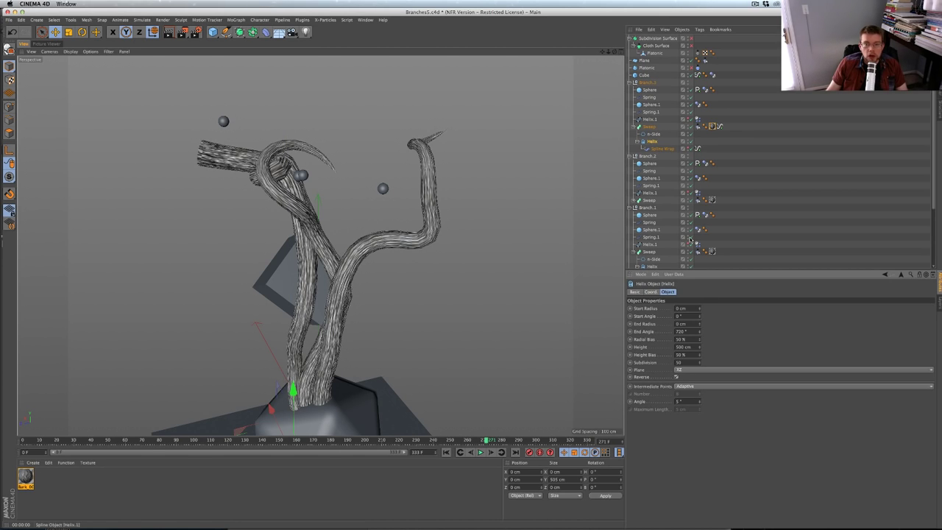
left_click(649, 126)
Try flipping the scale curve of Branch.3's Sweep, and undo the flip
right_click(719, 407)
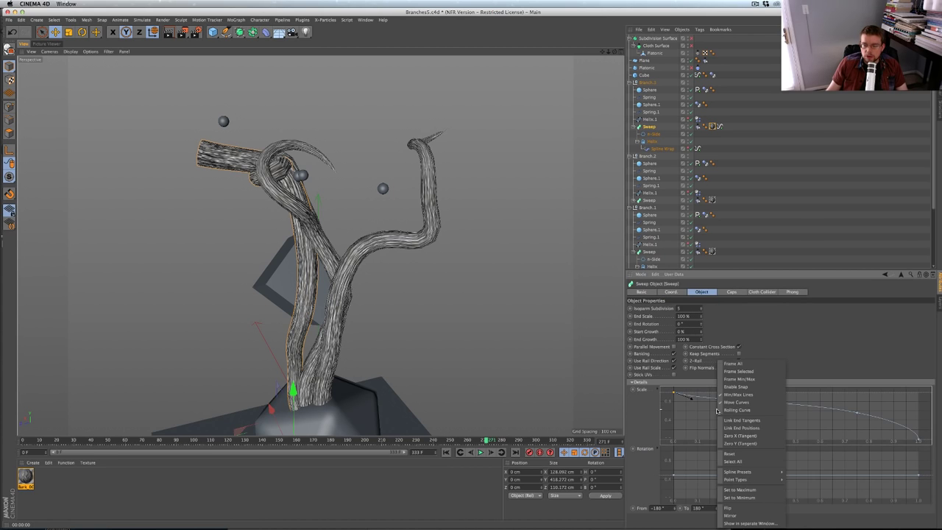
mouse_move(750, 474)
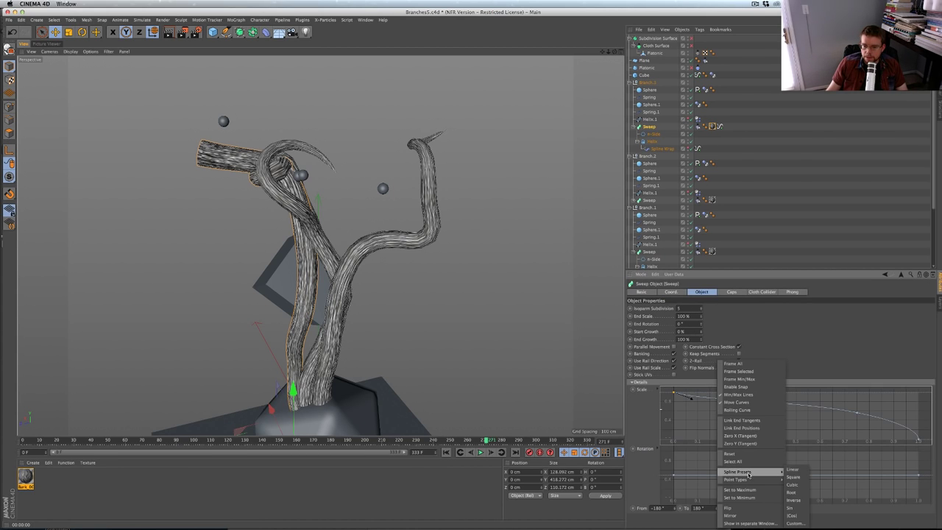
left_click(748, 508)
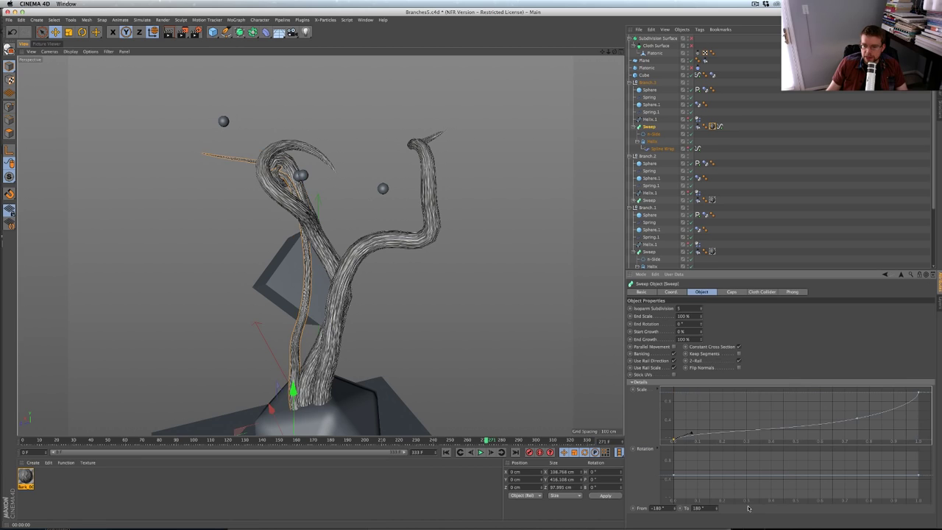
key("super+z")
Mirror the scale curve of Branch.3's Sweep and open its bark texture tag
right_click(751, 414)
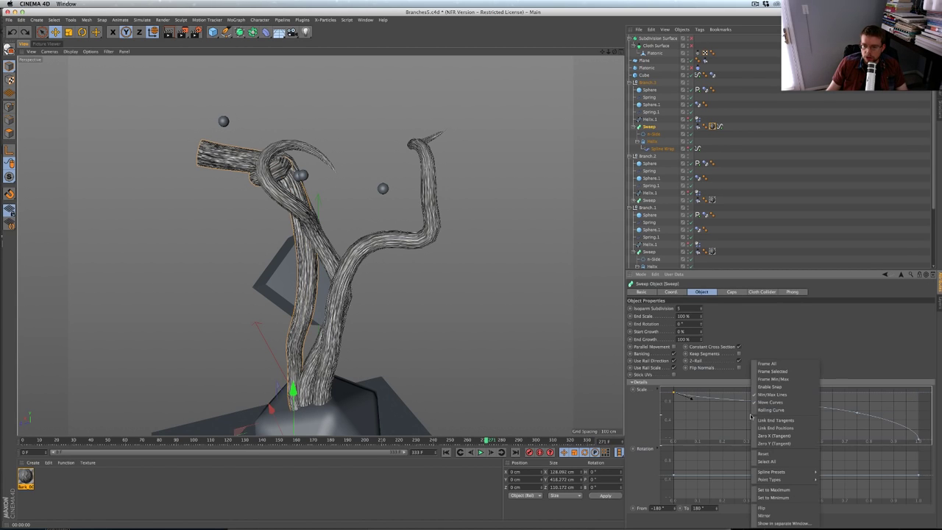
left_click(766, 515)
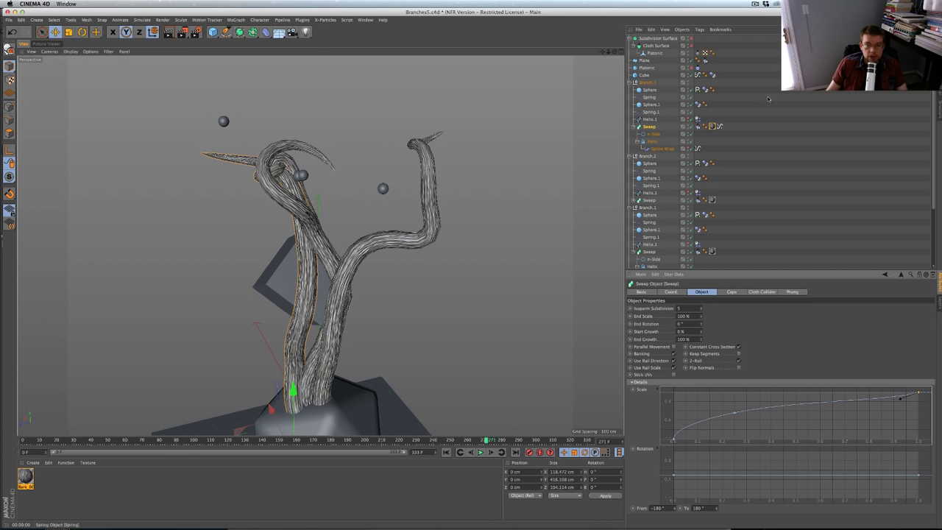
left_click(712, 127)
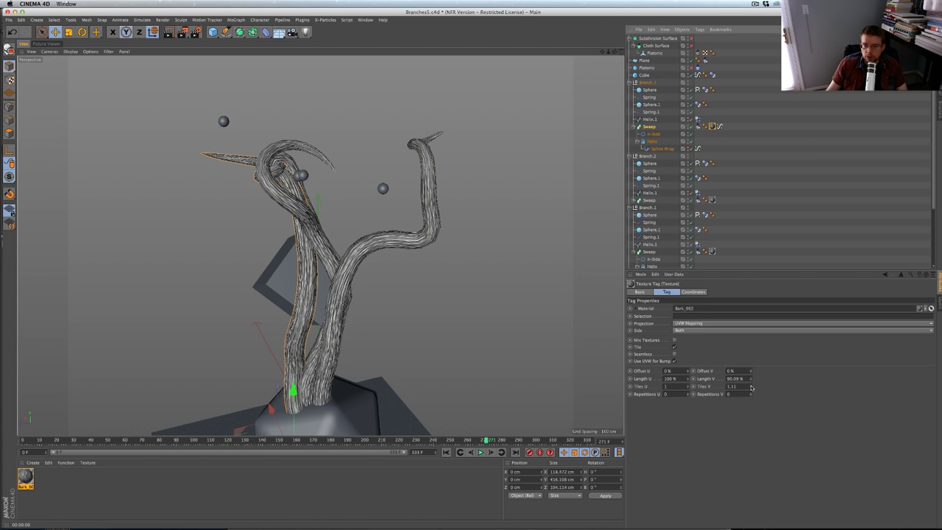
At frame 180, set Tiles V of the bark texture tag on Branch.3's Sweep to 3.03 and test-render the bark close up
left_click_drag(751, 388, 751, 353)
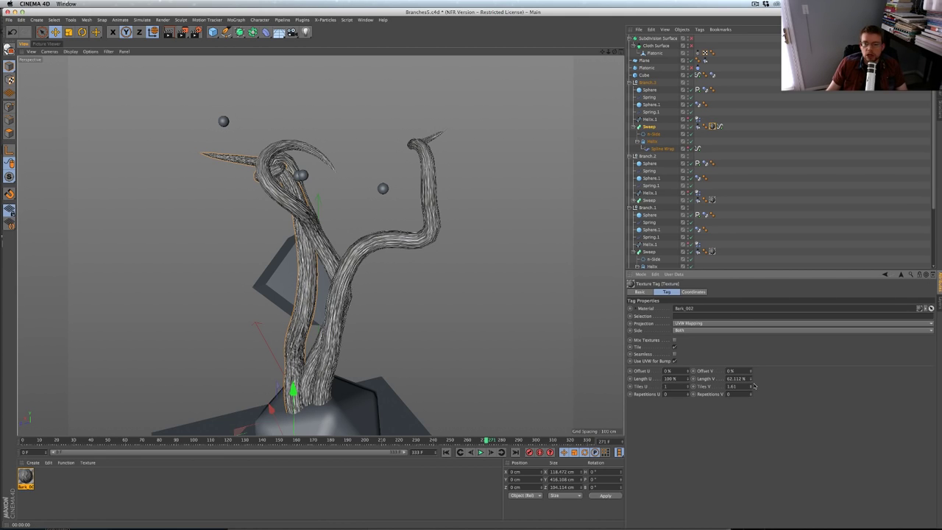
left_click(332, 440)
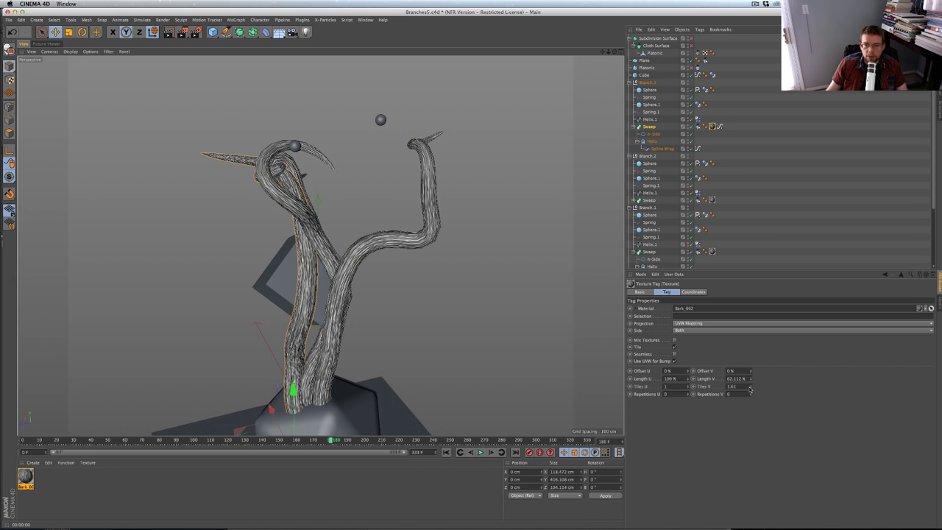
left_click_drag(750, 389, 752, 388)
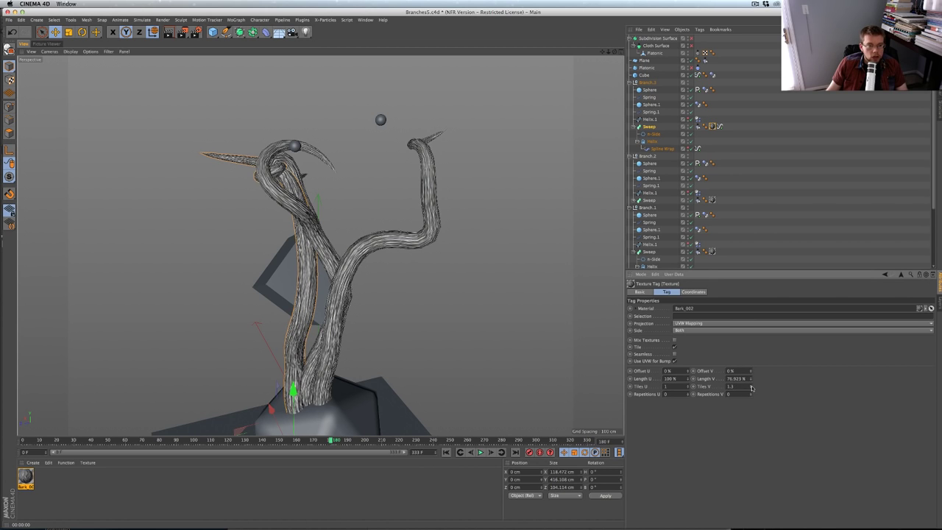
key("super+r")
right_click_drag(311, 279, 489, 275, "alt")
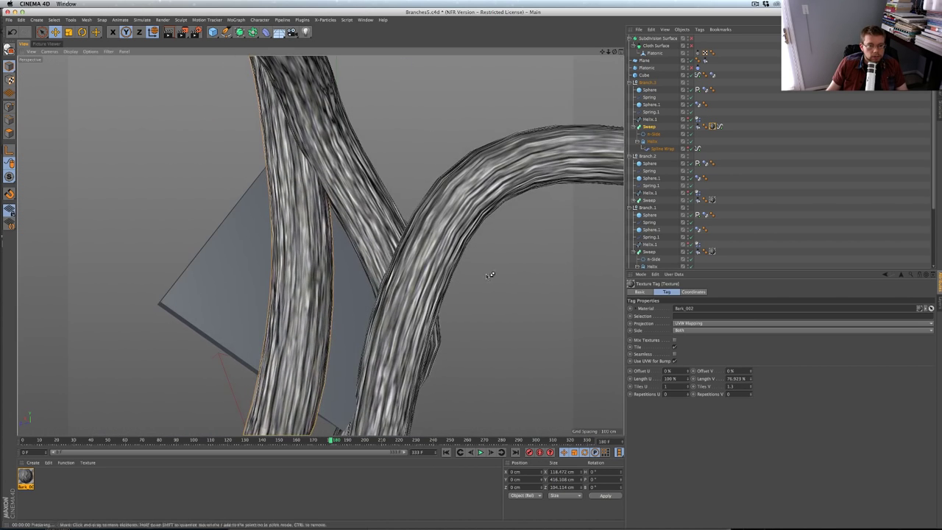
key("super+r")
left_click_drag(750, 386, 751, 387)
key("super+r")
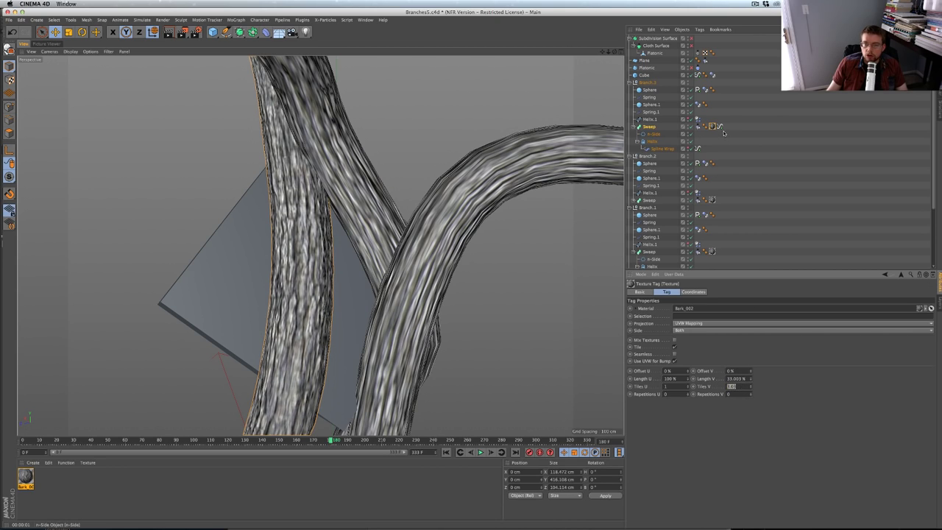
Make the Signal tag on Branch.3's Sweep drive Tiles V of its bark texture tag, with an End value of 3
left_click(719, 126)
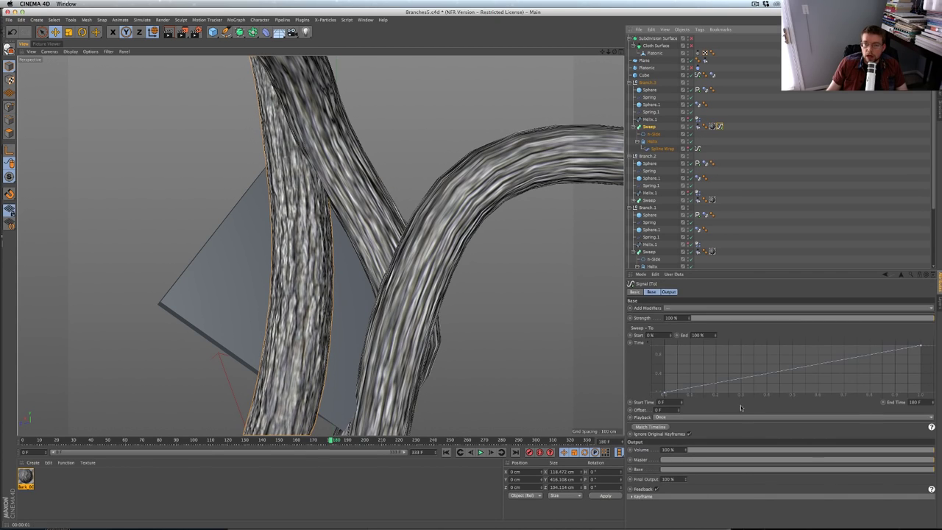
left_click(653, 133)
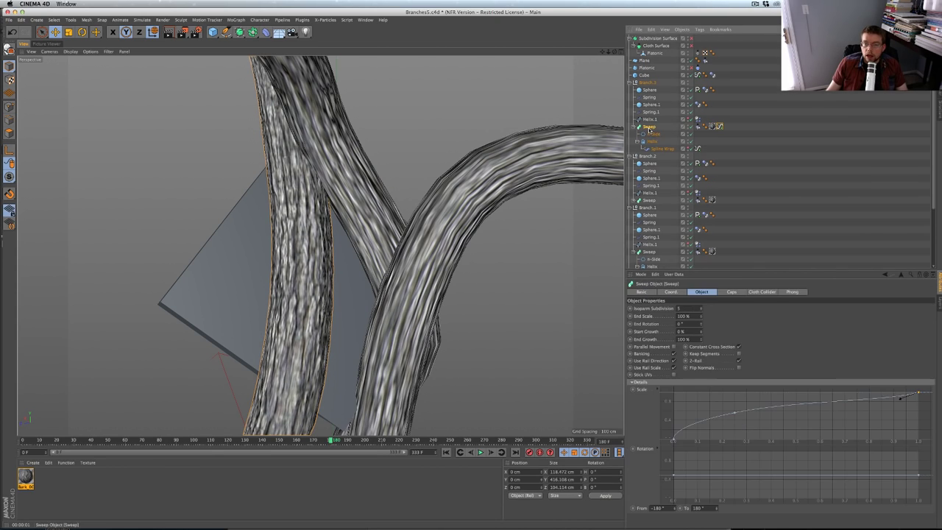
left_click(713, 126)
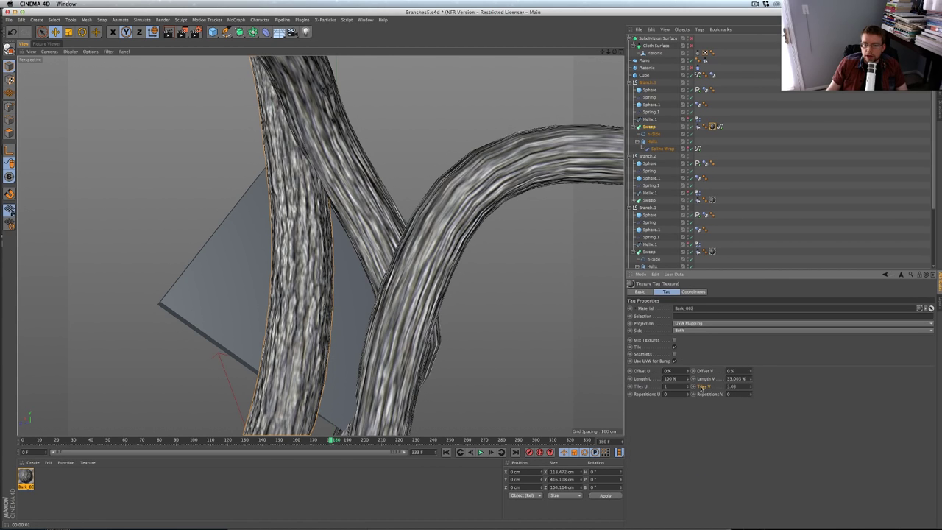
left_click(721, 126)
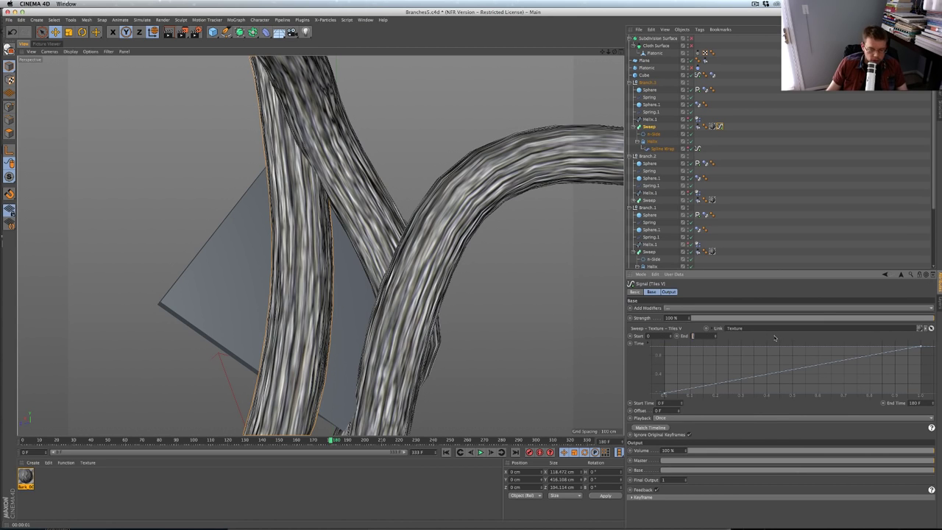
type("3")
key("Return")
Replay the simulation from the first frame to frame 61 to check the bark tiling as Branch.3 starts growing
right_click_drag(346, 270, 315, 495, "alt")
left_click_drag(332, 440, 133, 452)
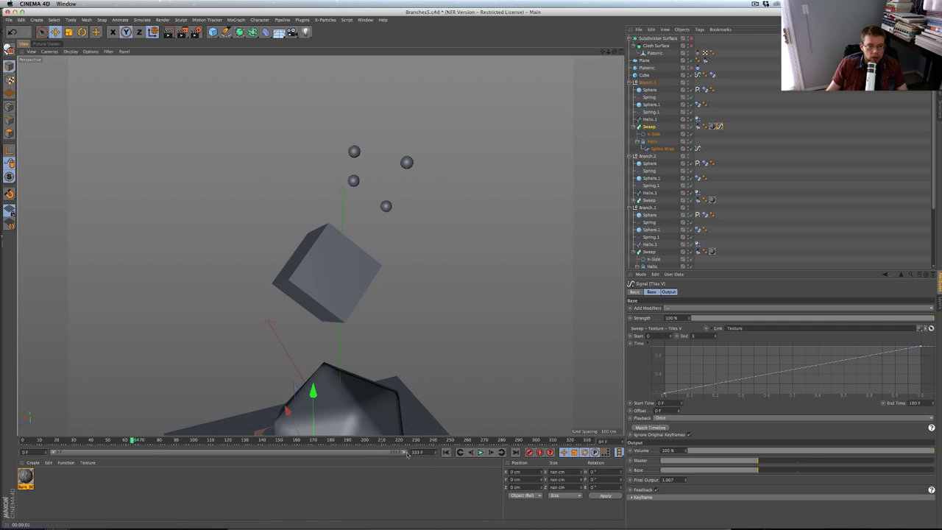
left_click(446, 452)
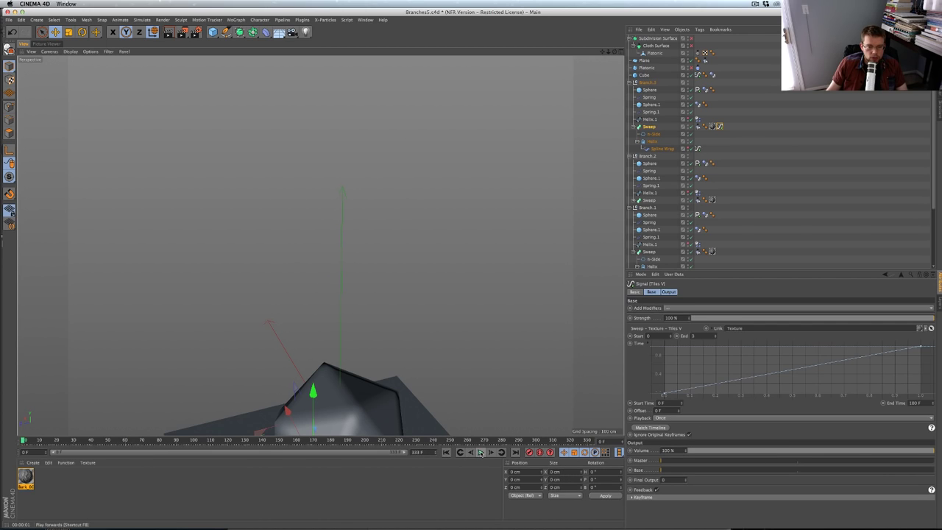
left_click(479, 453)
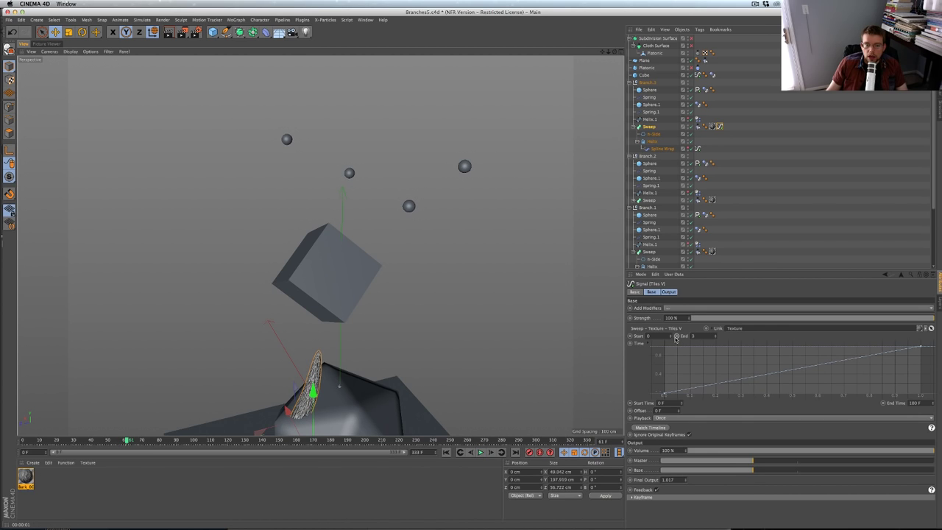
Set the Start value of Branch.3's Tiles V Signal to 0.04 and play the simulation to frame 239
left_click_drag(675, 337, 671, 340)
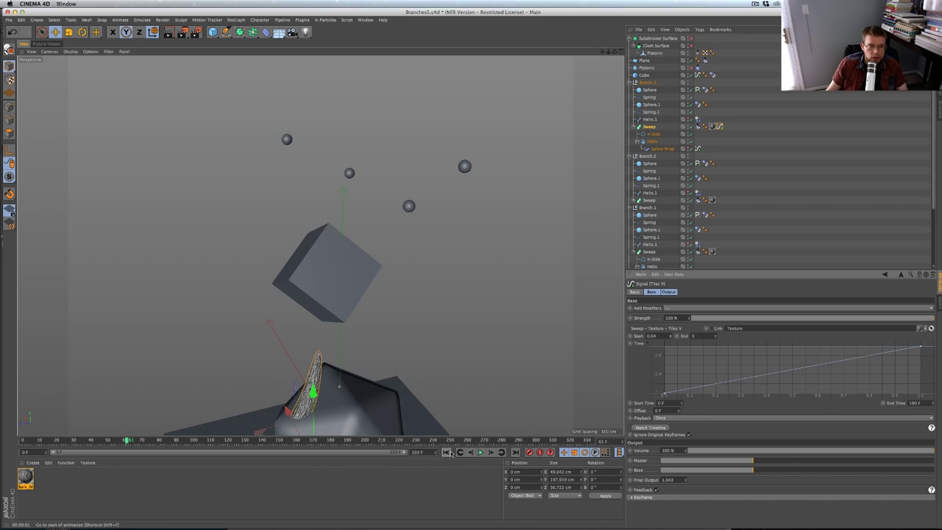
left_click(480, 452)
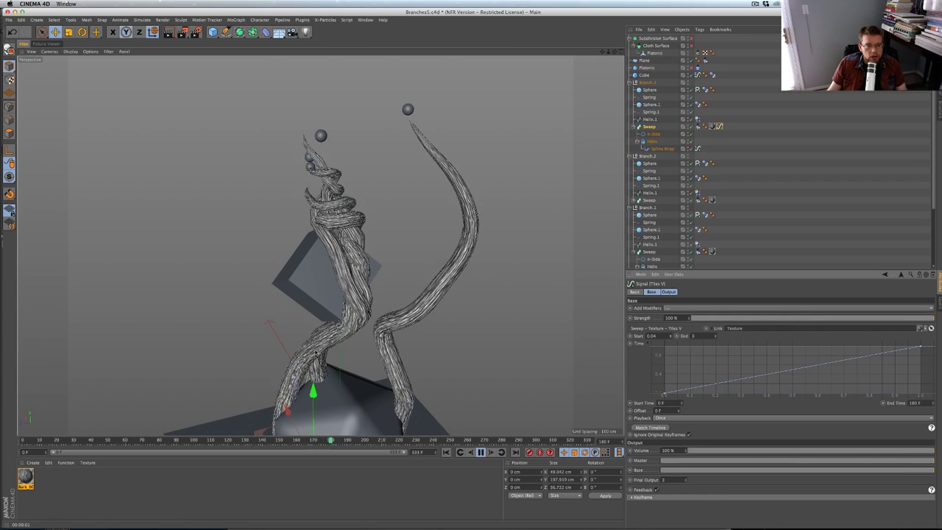
right_click_drag(312, 355, 360, 341, "alt")
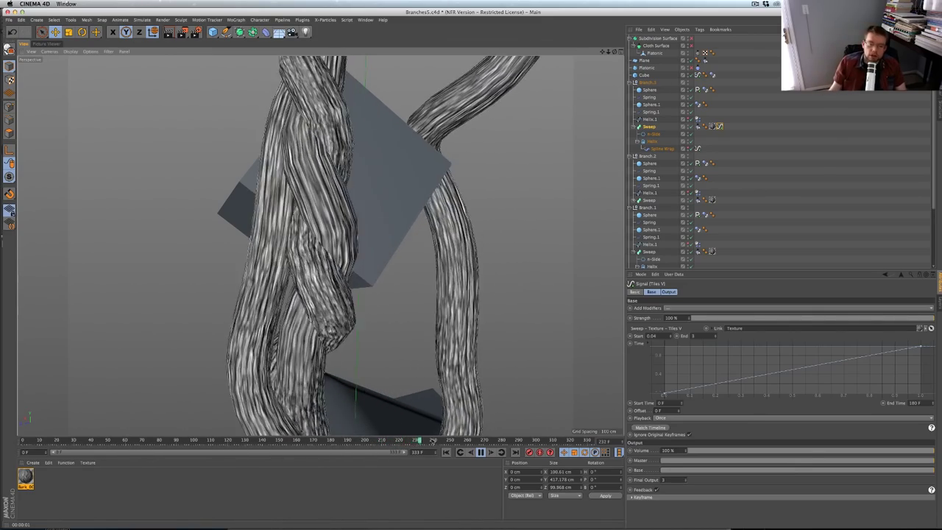
left_click(472, 453)
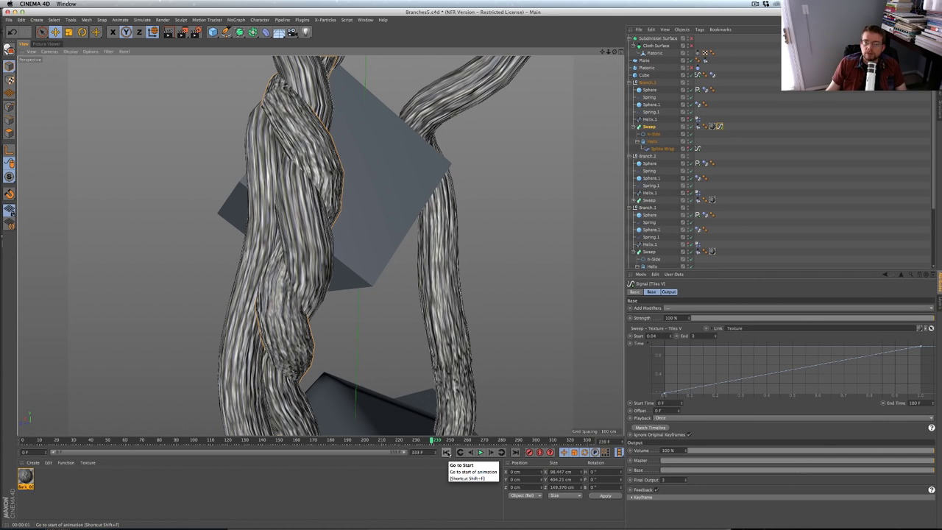
Copy the Tiles V Signal tag from Branch.3's Sweep to the Sweeps of Branch.2, Branch.1 and Branch
scroll(390, 330, "down", 8)
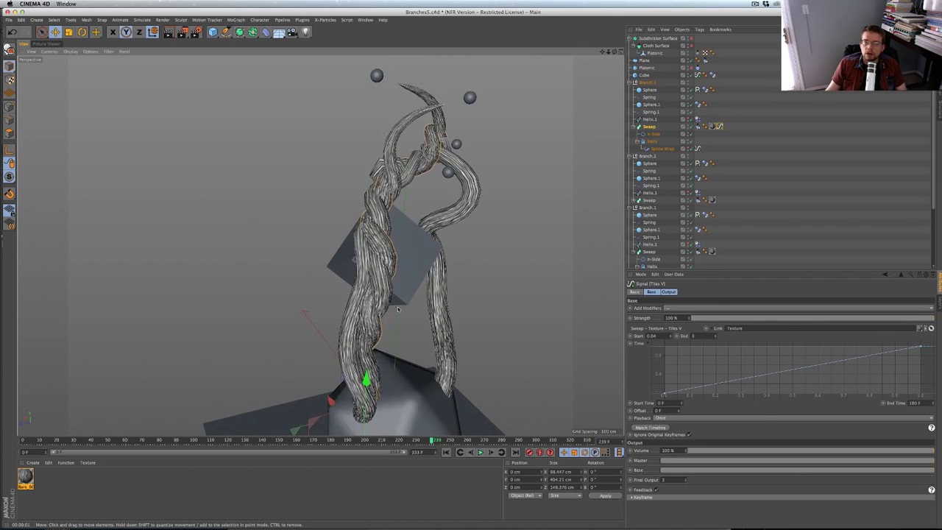
left_click_drag(385, 324, 374, 322, "alt")
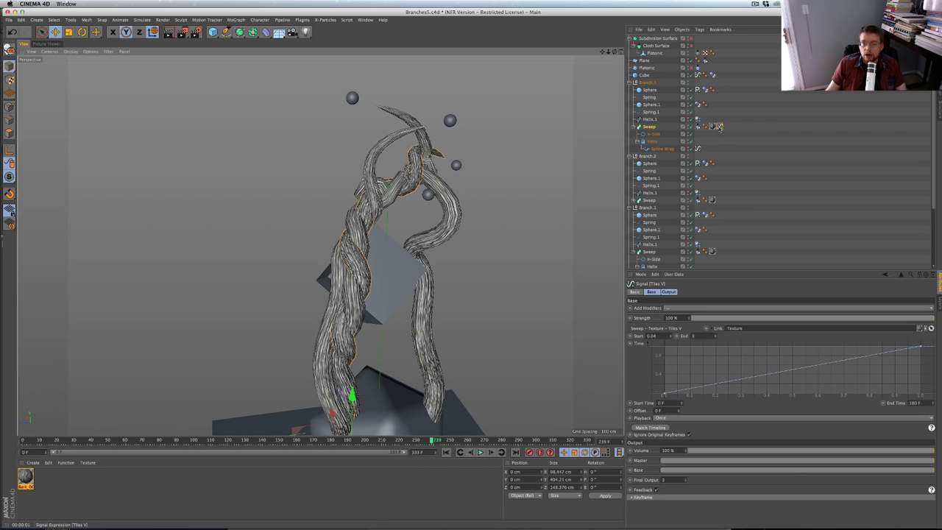
left_click(721, 128)
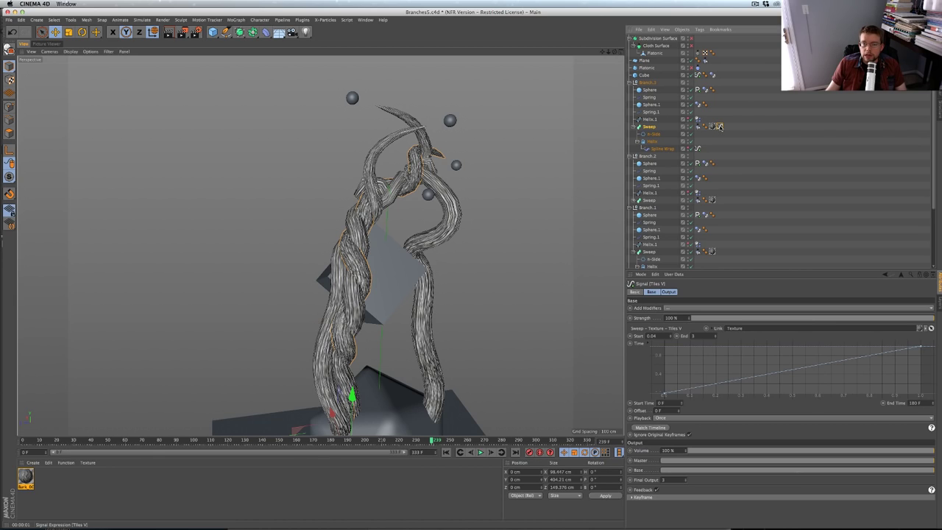
left_click(712, 199)
left_click(706, 386)
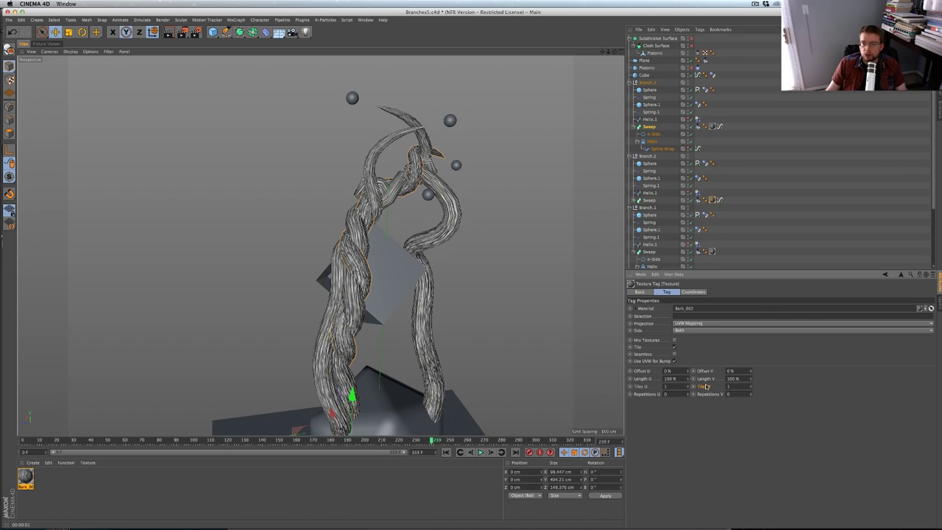
left_click_drag(720, 200, 714, 252, "ctrl")
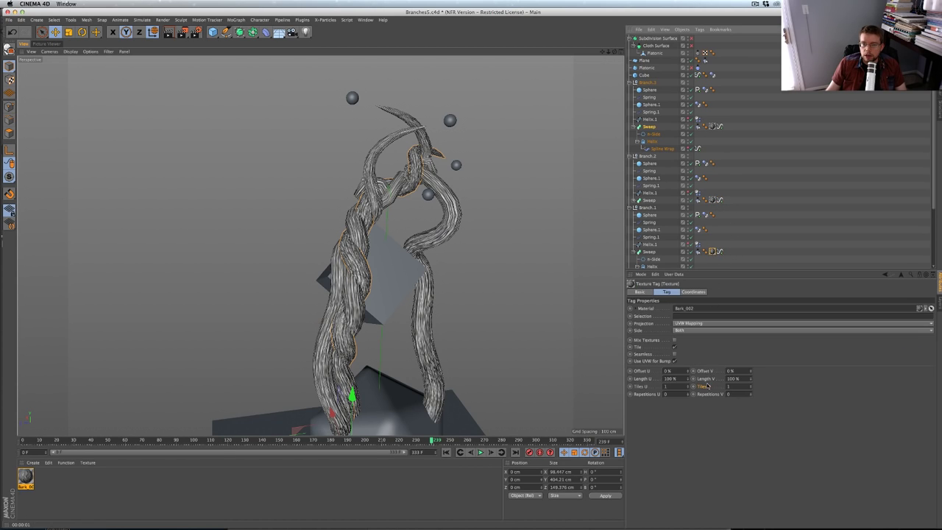
left_click_drag(707, 386, 737, 262)
scroll(720, 252, "down", 3)
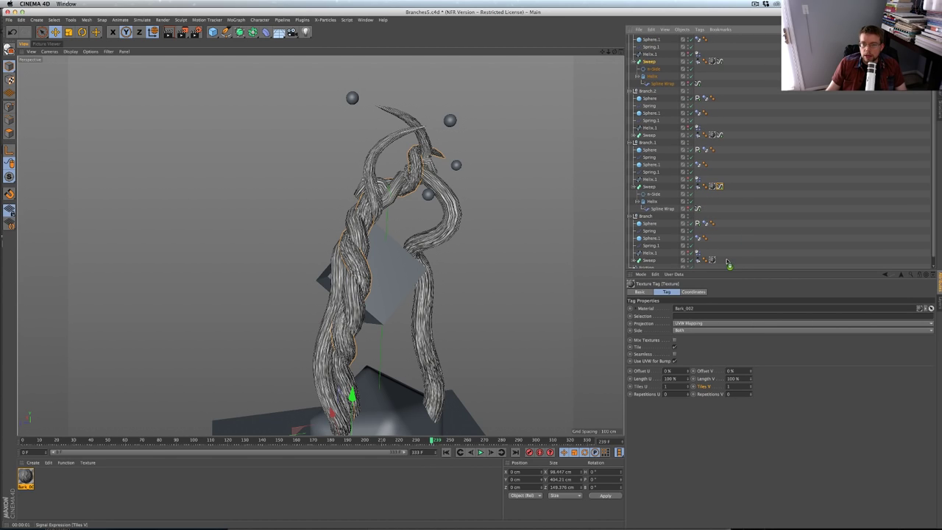
left_click_drag(728, 264, 727, 260)
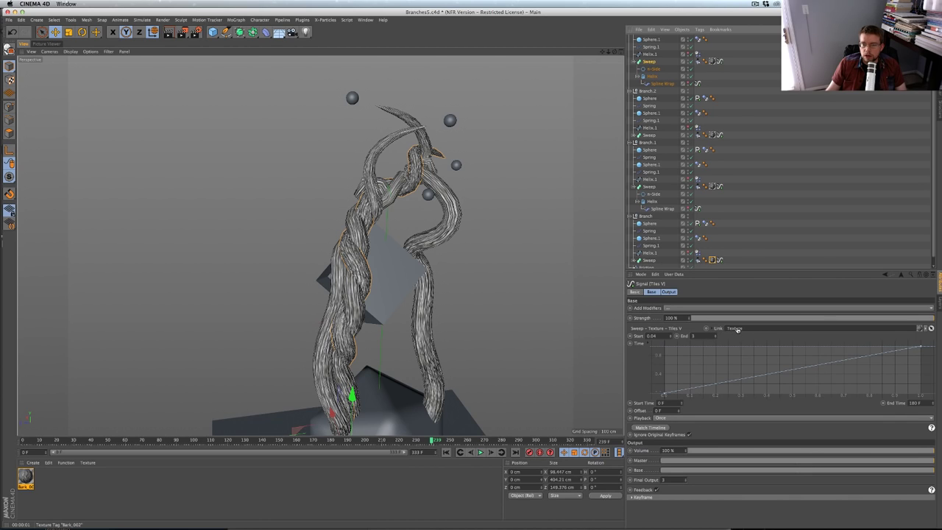
Link the copied Signal tags on the Sweeps of Branch, Branch.1 and Branch.2 to each Sweep's own bark texture tag
left_click_drag(738, 331, 737, 329)
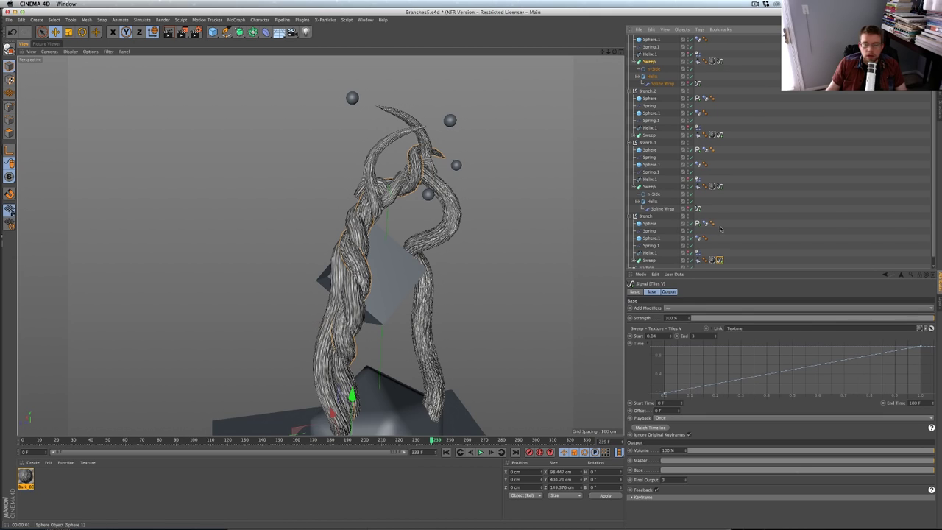
left_click(719, 187)
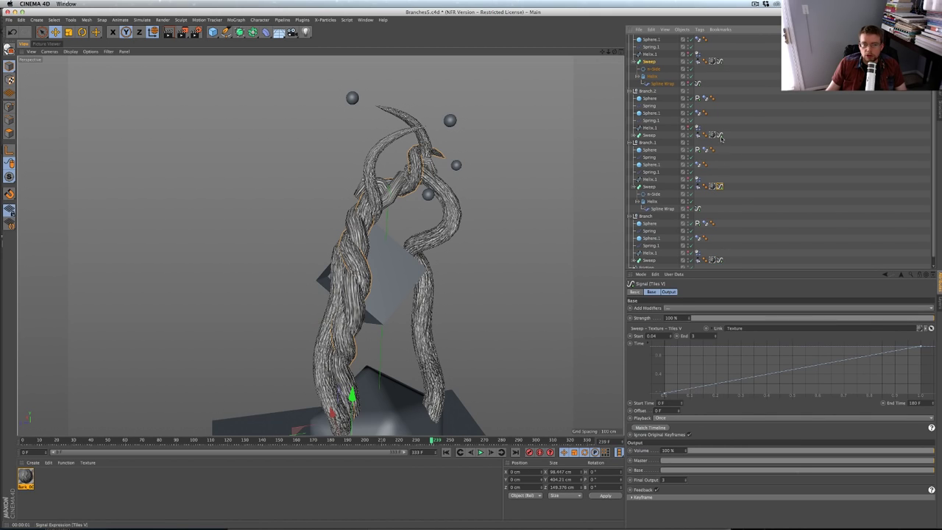
left_click_drag(745, 330, 745, 331)
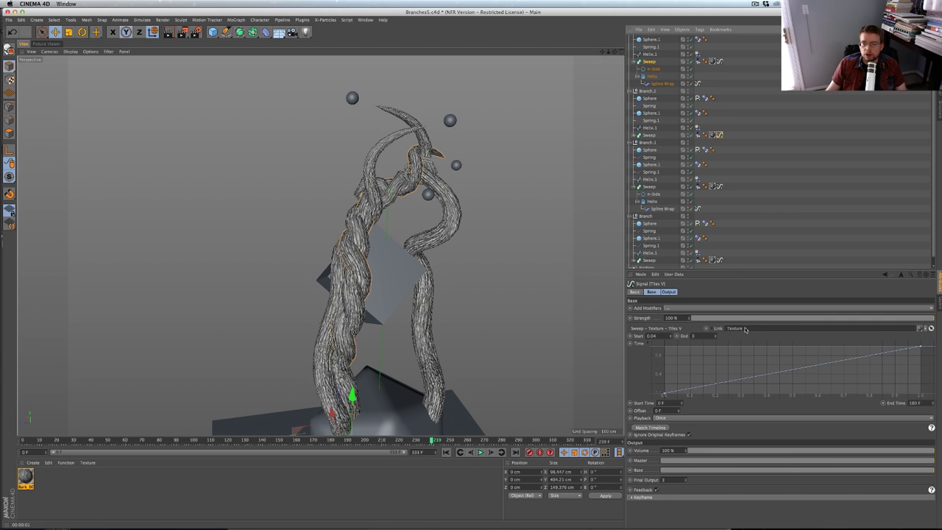
Replay the simulation from the first frame to frame 135 and test-render the bark in the viewport, including a close-up
left_click_drag(411, 293, 391, 289, "alt")
left_click(446, 452)
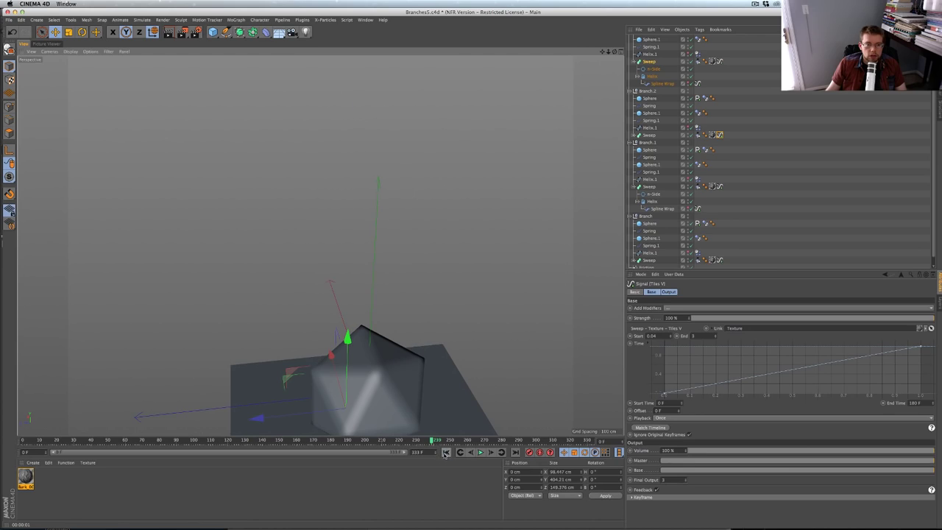
left_click(480, 452)
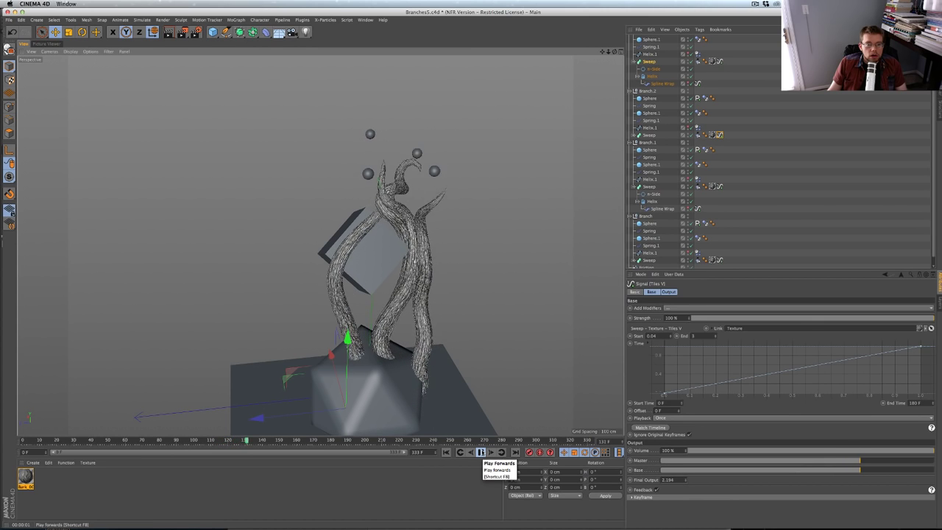
left_click(480, 452)
key("ctrl+r")
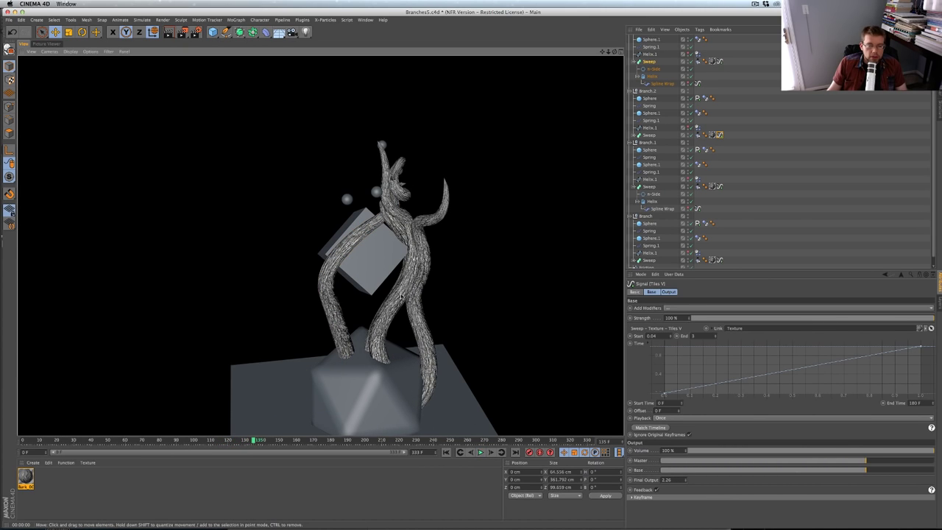
scroll(410, 259, "up", 5)
key("ctrl+r")
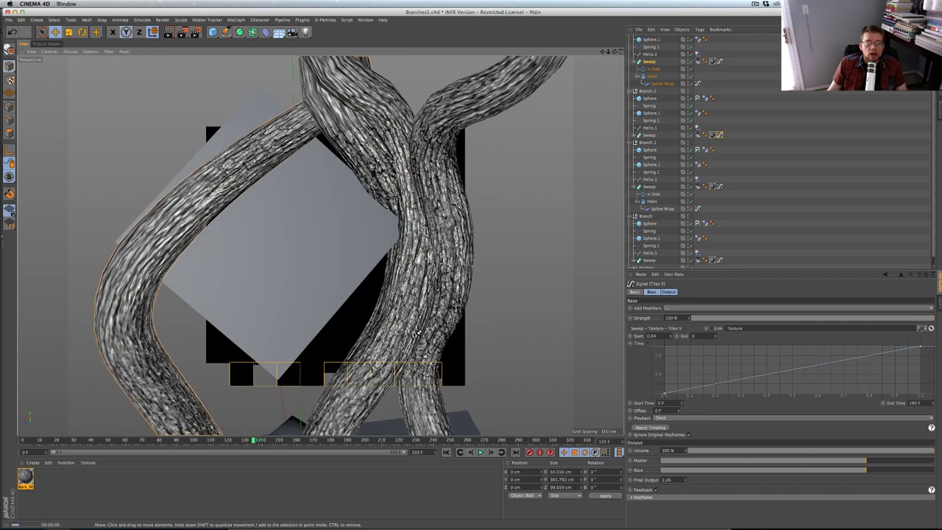
Lower the Bump strength of the Bark_002 material to 8% and render the viewport
double_click(26, 476)
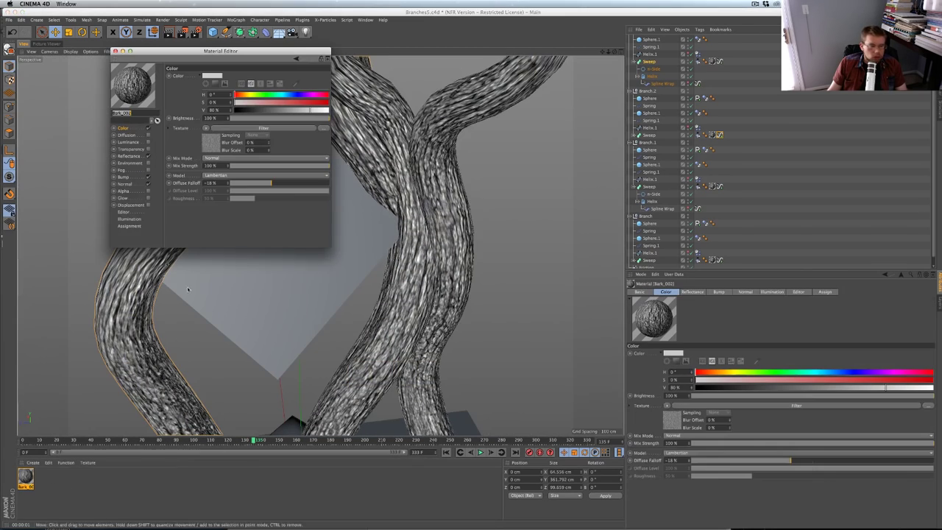
left_click(137, 177)
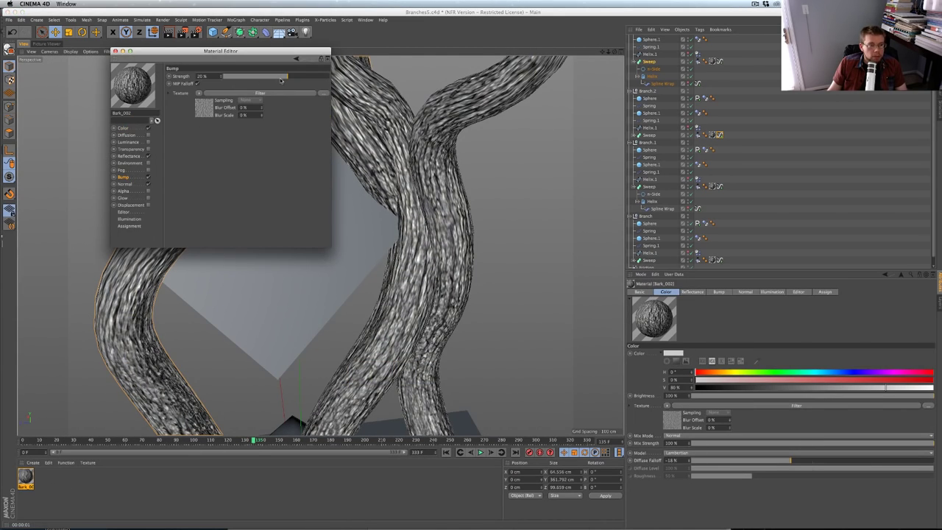
key("ctrl+r")
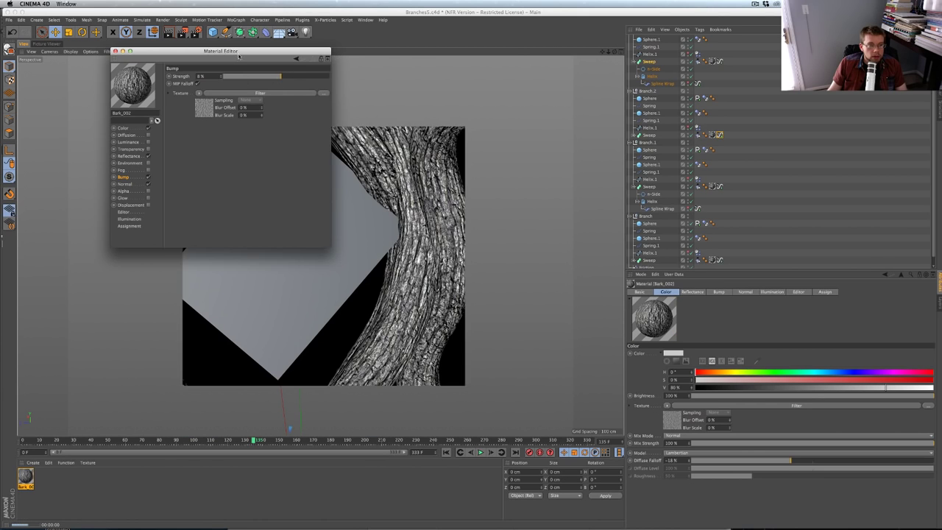
Set the Normal strength of the Bark_002 material to 44% and render the viewport again
left_click_drag(228, 52, 435, 81)
left_click(332, 214)
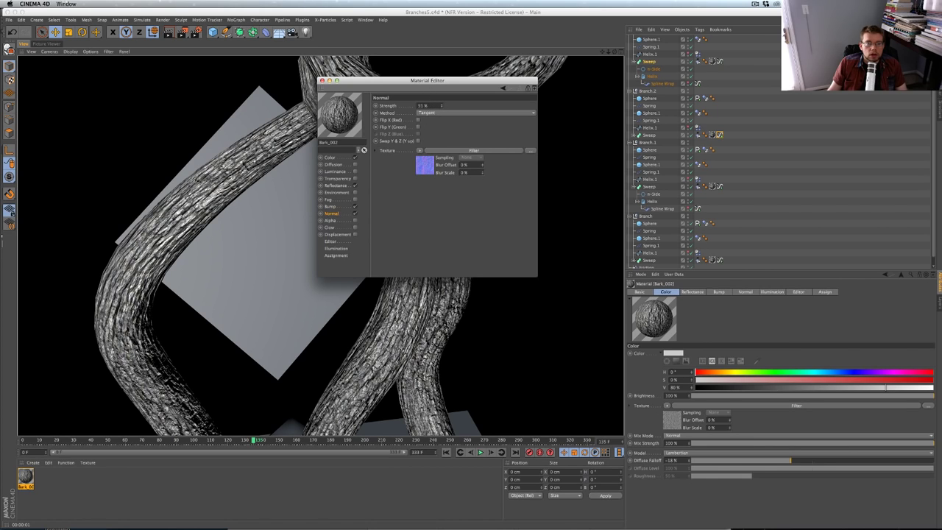
key("ctrl+r")
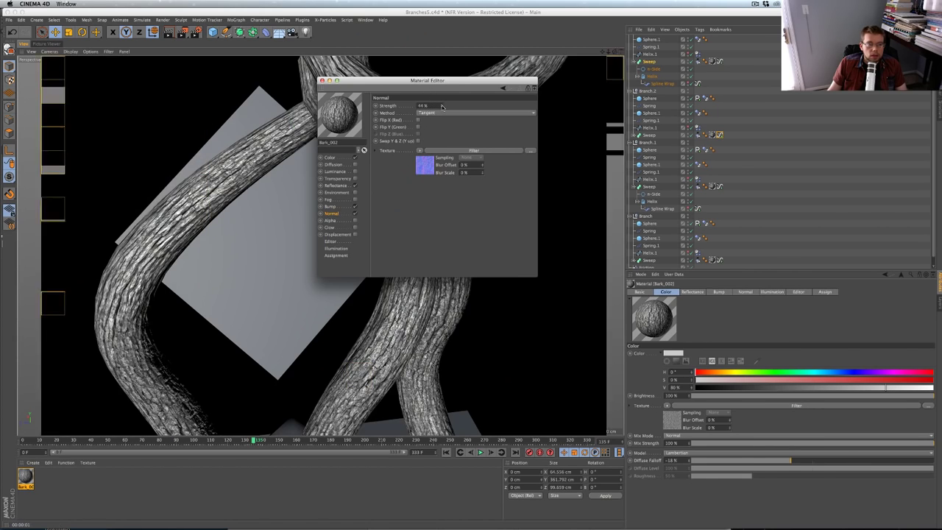
Tint the Bark_002 colour to H 56°, S 17%, V 74% and set its texture mix mode to Multiply
left_click(344, 158)
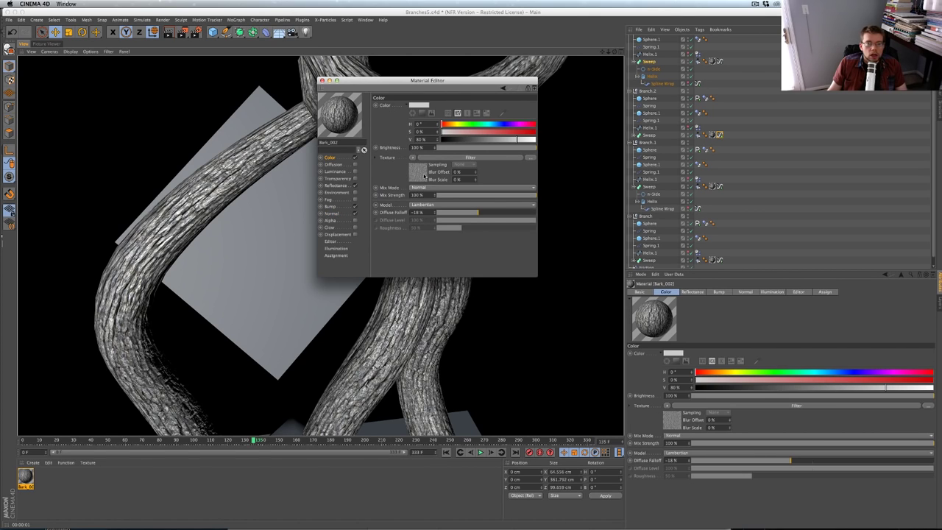
left_click(459, 126)
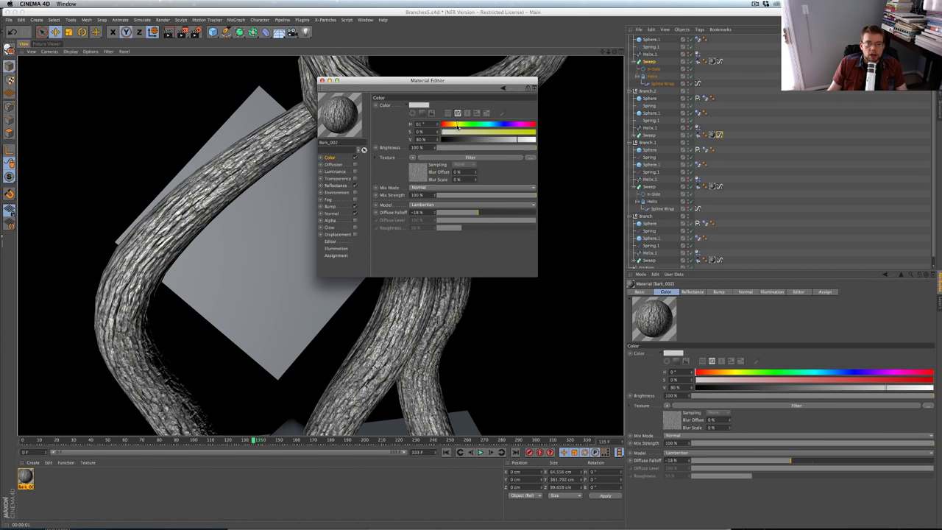
left_click_drag(457, 127, 456, 126)
left_click(457, 133)
left_click_drag(523, 141, 511, 140)
left_click(437, 189)
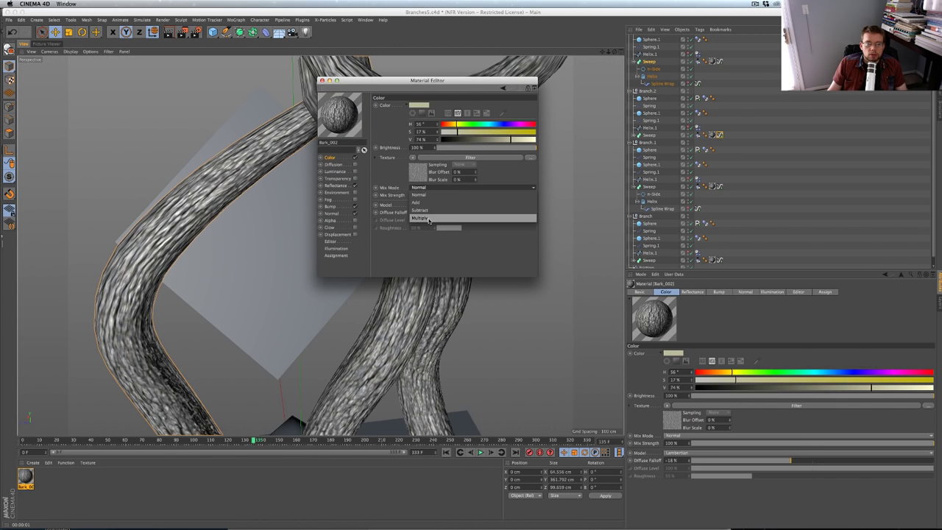
left_click(430, 219)
Refine the Bark_002 colour to H 43°, S 15%, V 84% while checking it in a viewport render
left_click_drag(451, 132, 449, 133)
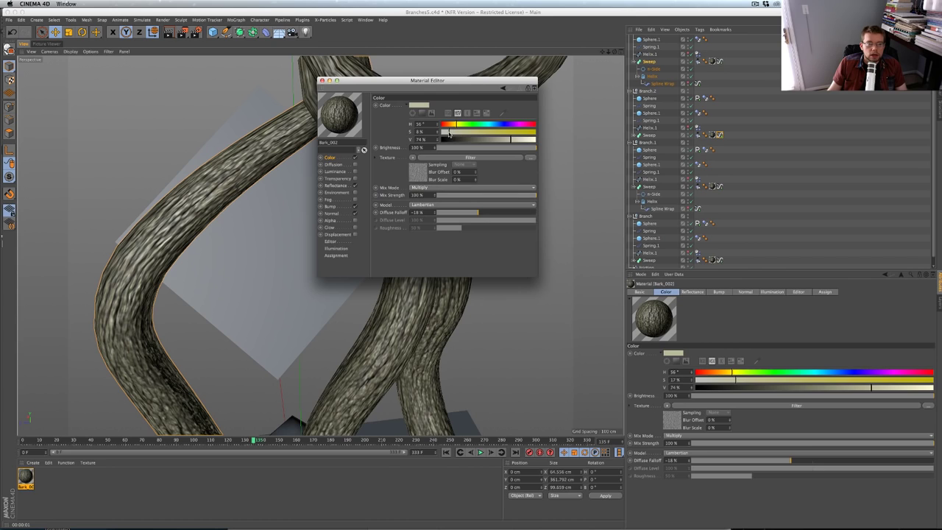
left_click(520, 141)
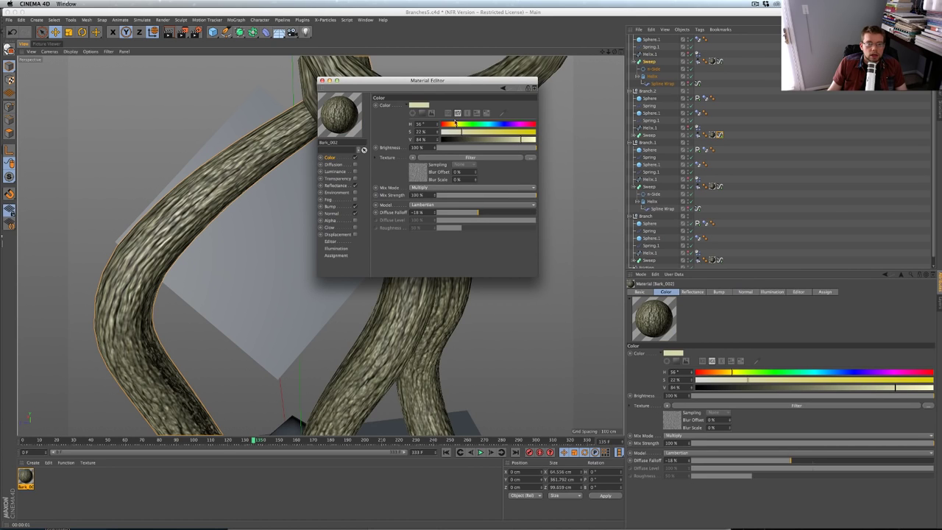
left_click_drag(429, 89, 672, 118)
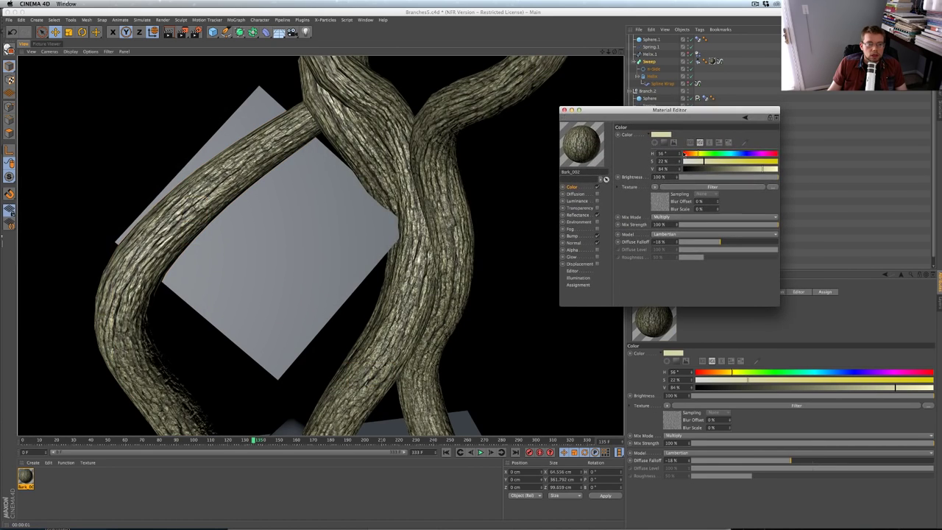
left_click(697, 162)
left_click_drag(697, 154, 695, 153)
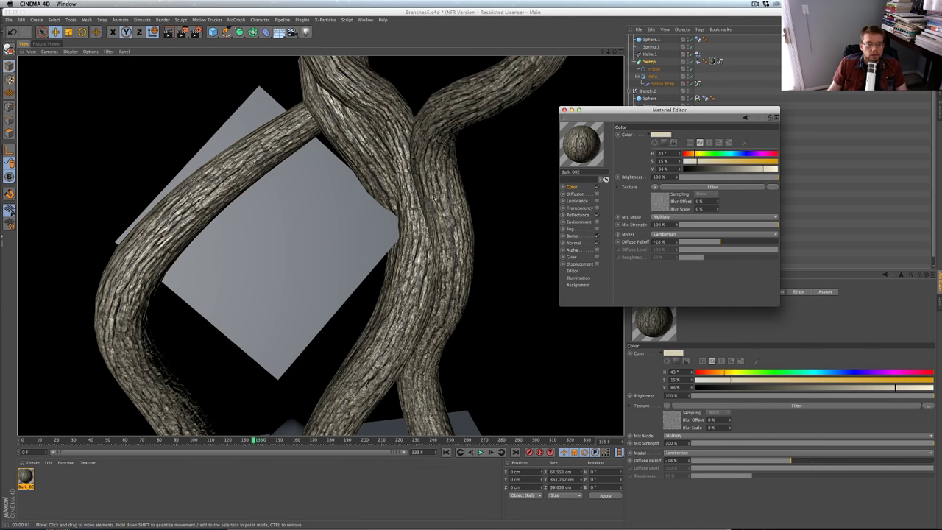
Enable displacement on Bark_002, test-render it, set the displacement height to 1 cm and close the material editor
left_click(589, 264)
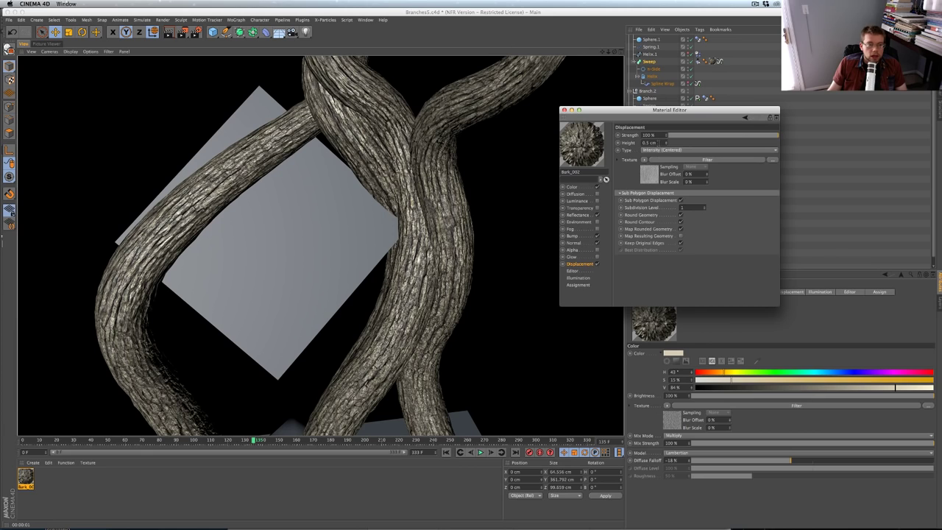
key("Return")
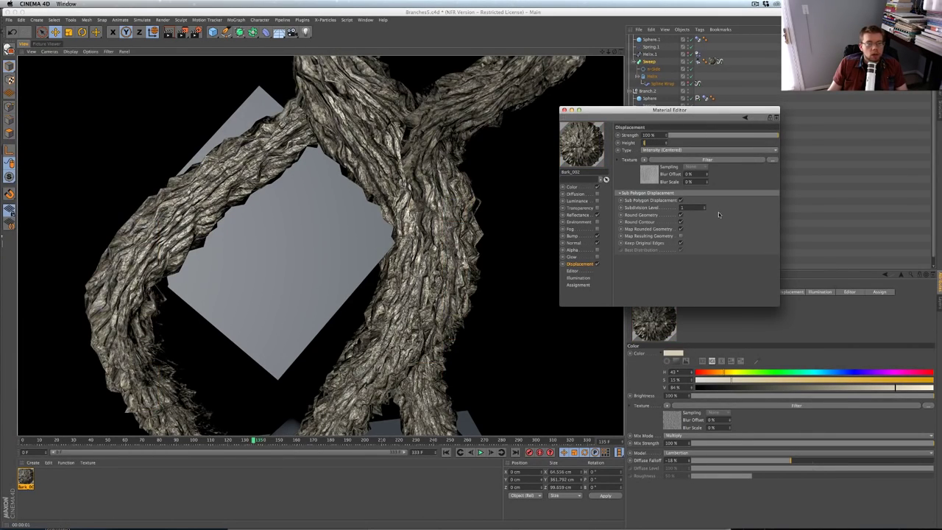
key("Return")
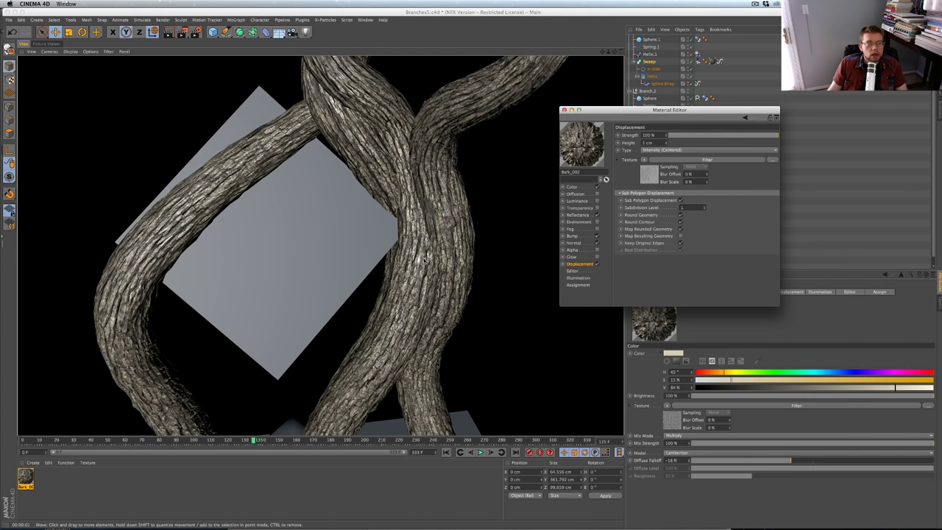
scroll(430, 258, "down", 10)
left_click_drag(430, 258, 383, 267, "alt")
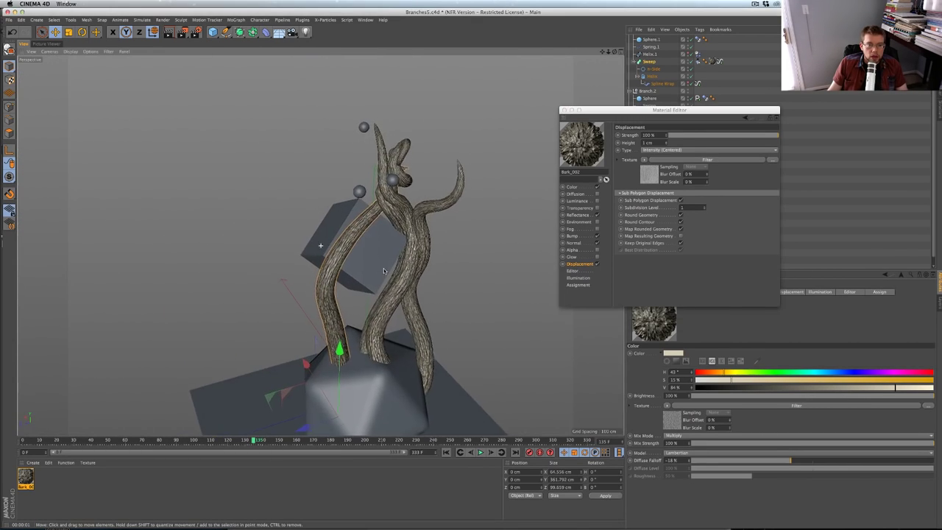
middle_click_drag(383, 267, 368, 290, "alt")
left_click_drag(368, 290, 346, 289, "alt")
middle_click_drag(346, 290, 328, 223, "alt")
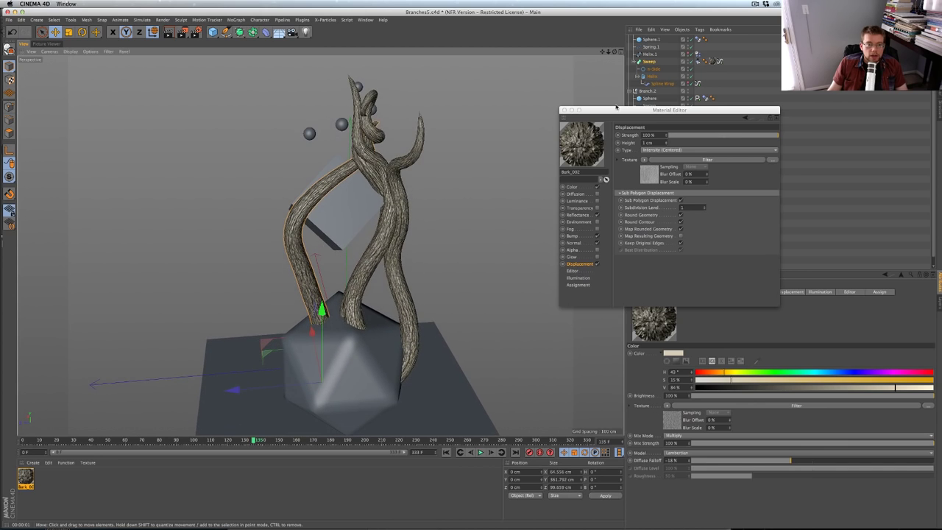
left_click(565, 110)
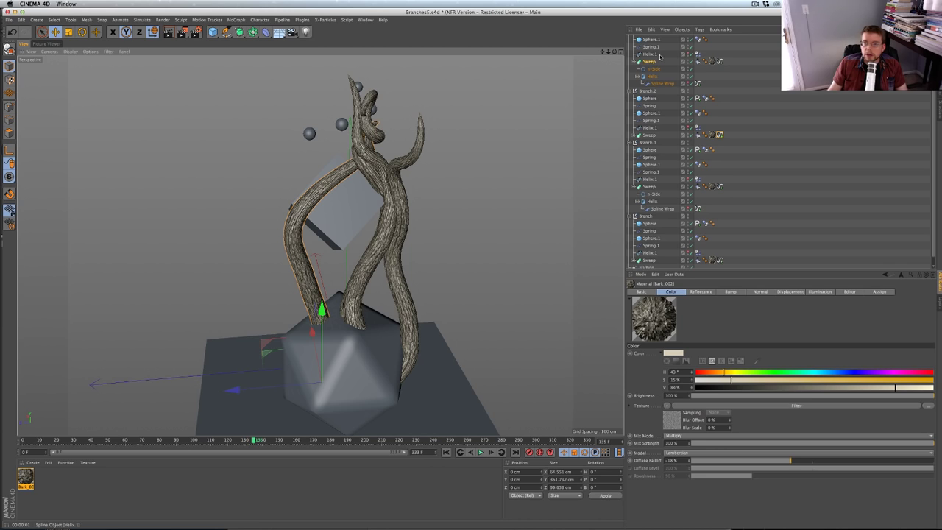
Turn on the Subdivision Surface around the cloth Platonic and open the Platonic's Cloth tag settings
scroll(661, 56, "up", 3)
left_click(691, 38)
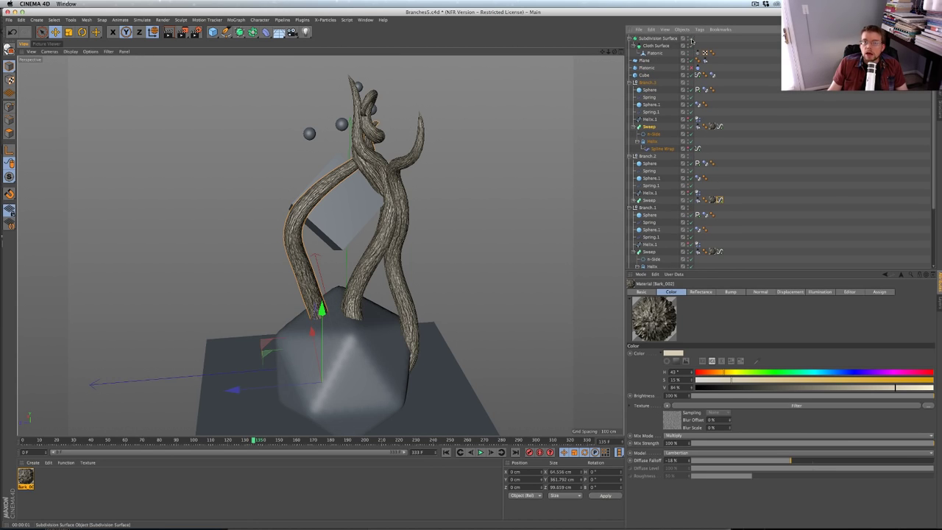
left_click(698, 53)
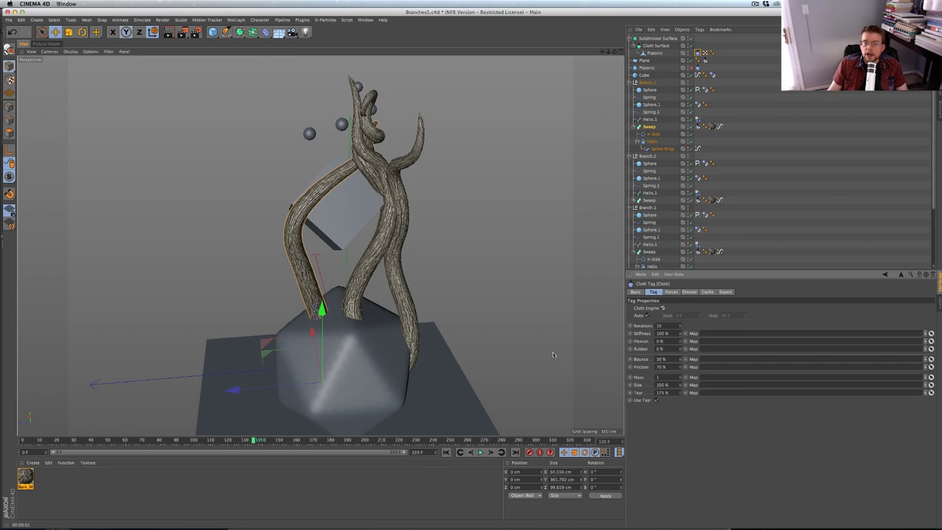
Create a new default material, apply it to the Subdivision Surface and return to frame 0
left_click(48, 489)
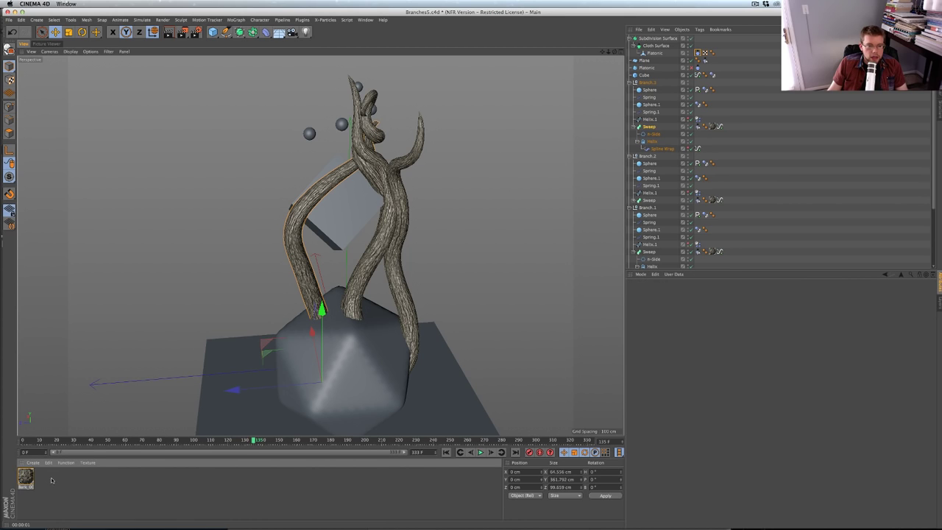
double_click(51, 480)
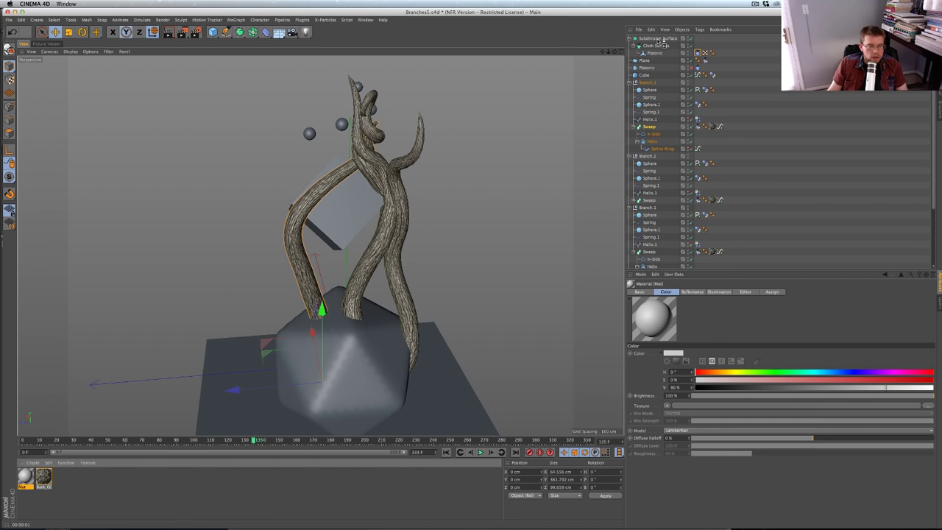
left_click_drag(662, 39, 663, 38)
left_click(447, 452)
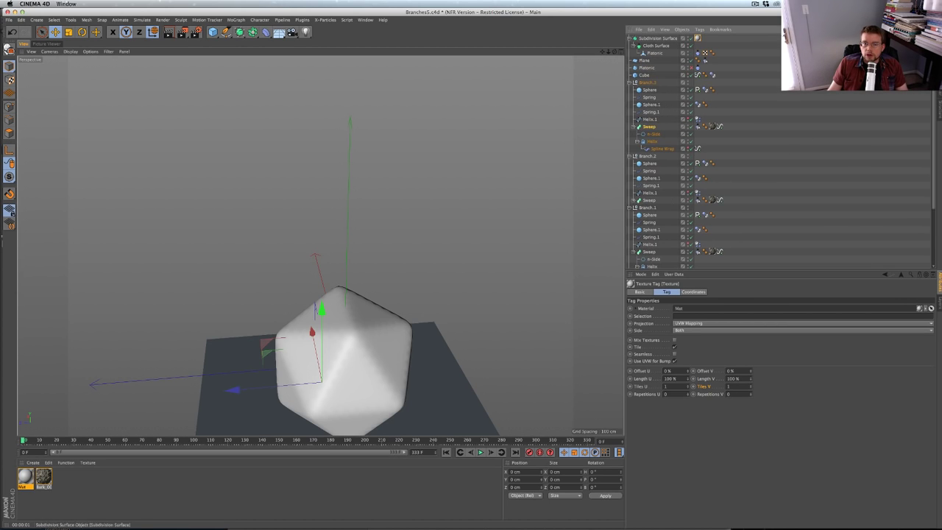
Filter the object list for "sph", hide all branch spheres in the viewport and render, and clear the filter
key("ctrl+f")
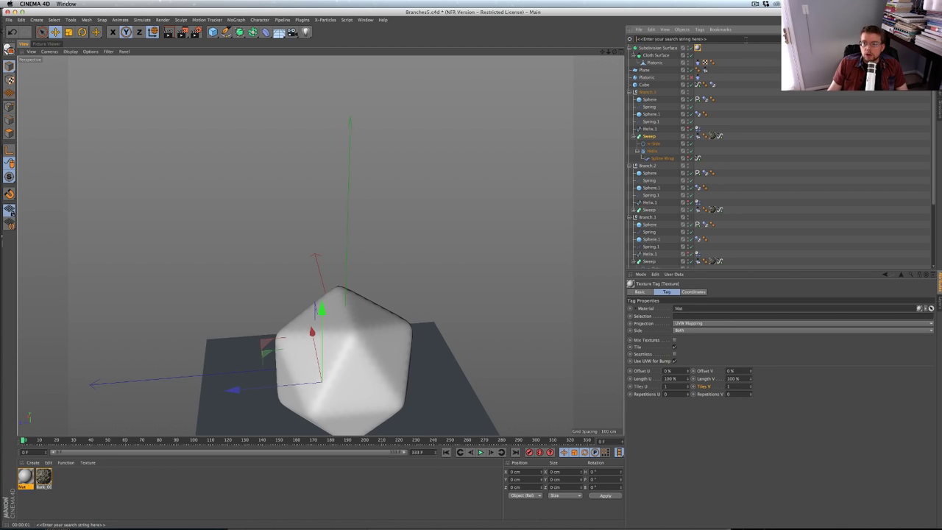
type("sph")
key("ctrl+a")
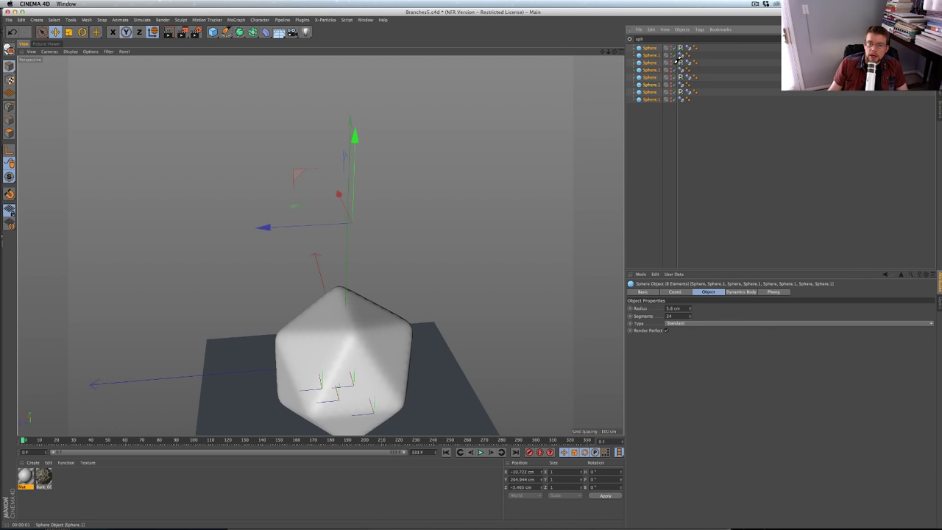
left_click(630, 39)
left_click(674, 106)
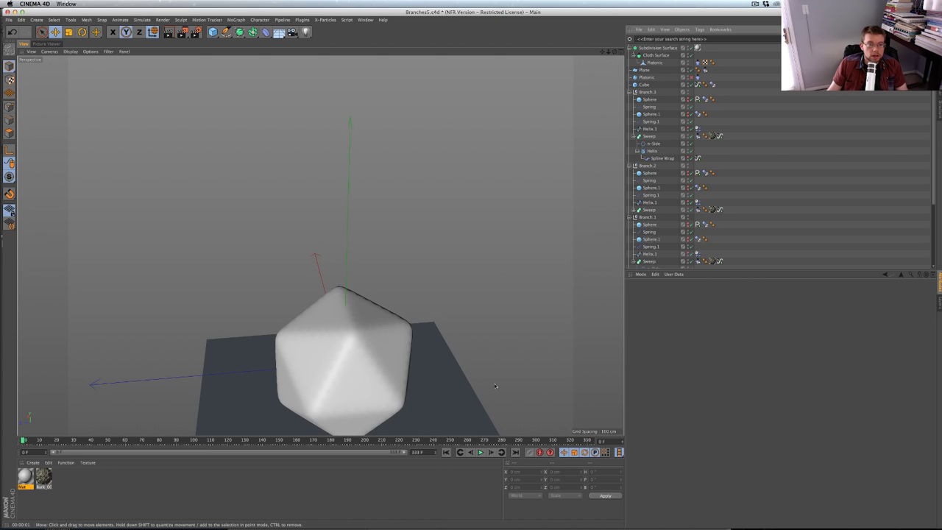
Save the scene as a new version named Branches6.c4d
key("super+shift+s")
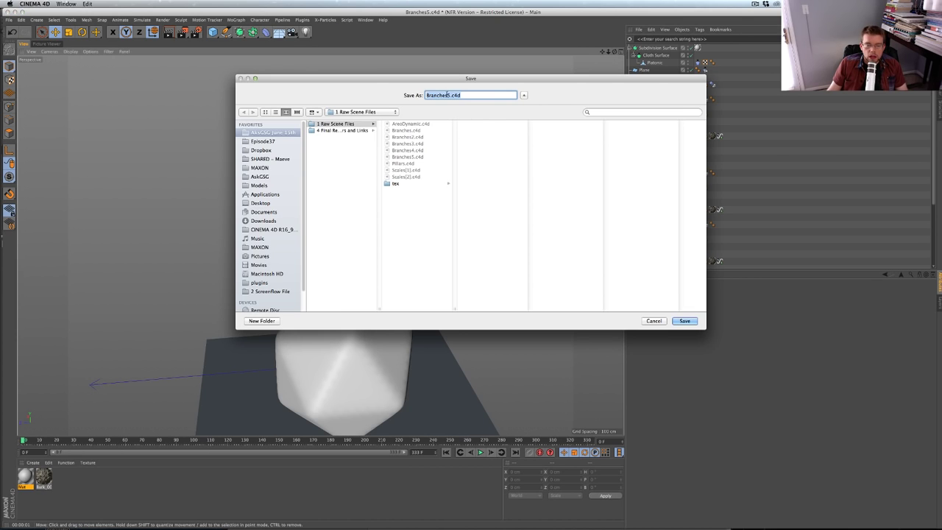
left_click(450, 95)
key("BackSpace")
type("6")
key("Return")
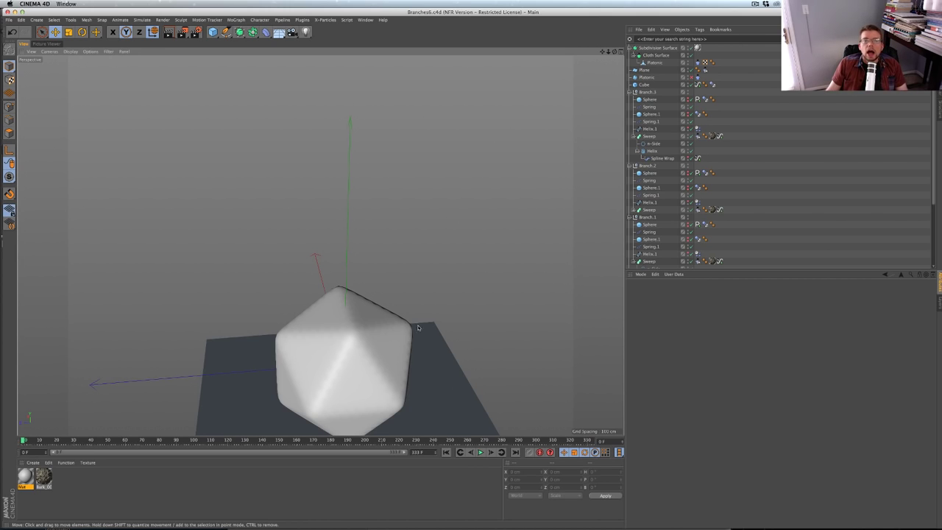
Add a light and place it above and beside the Platonic at about Y 288 cm, Z -333 cm
middle_click_drag(418, 328, 416, 318, "alt")
left_click_drag(416, 318, 410, 314, "alt")
right_click_drag(410, 315, 407, 326, "alt")
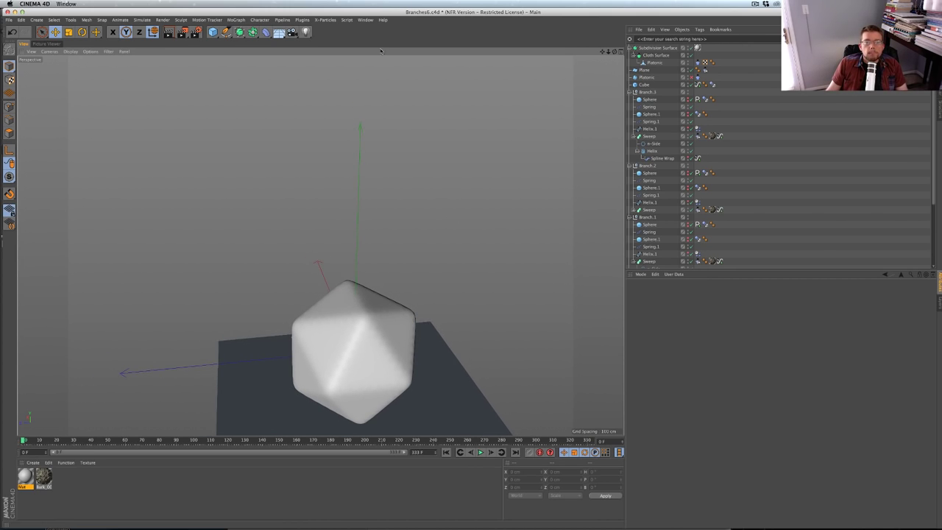
left_click(305, 31)
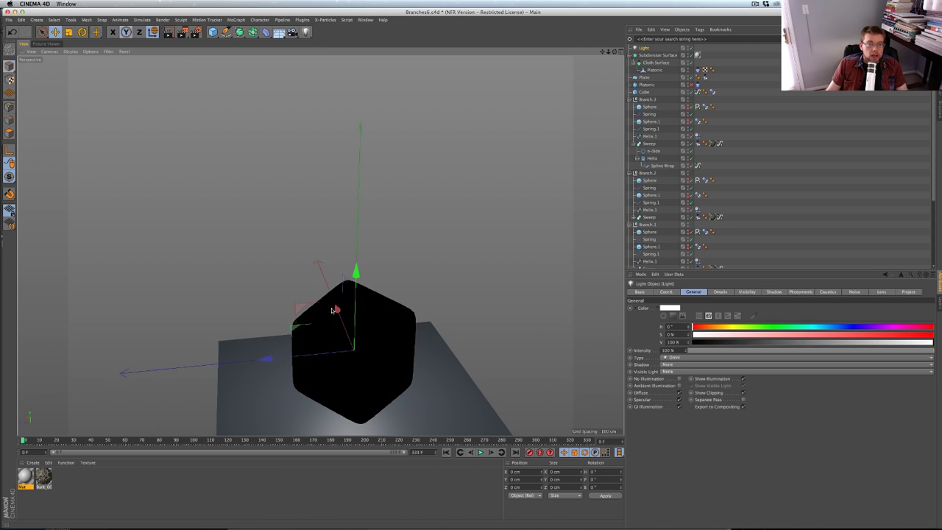
left_click_drag(314, 315, 564, 85, "alt")
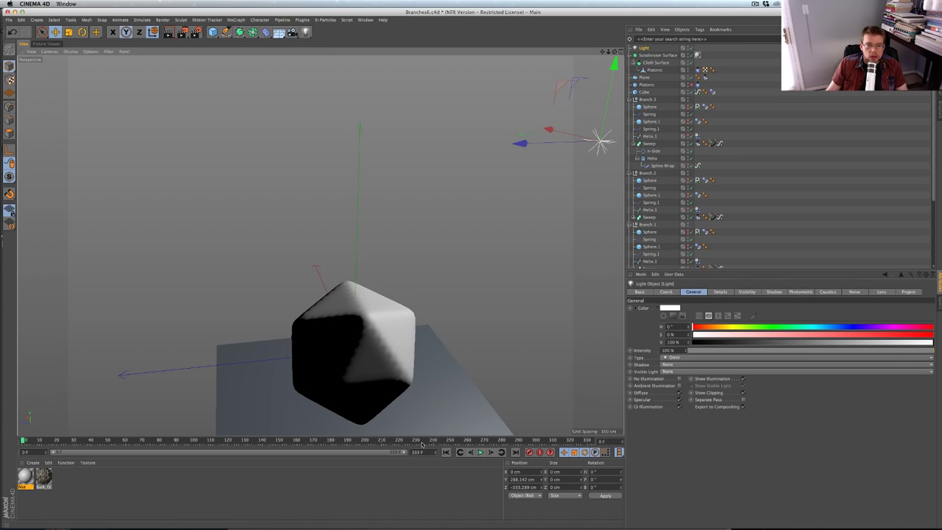
Go to frame 195 and reposition the light relative to the grown branches, to about X -222 cm, Y 451 cm
left_click(360, 441)
scroll(465, 183, "down", 5)
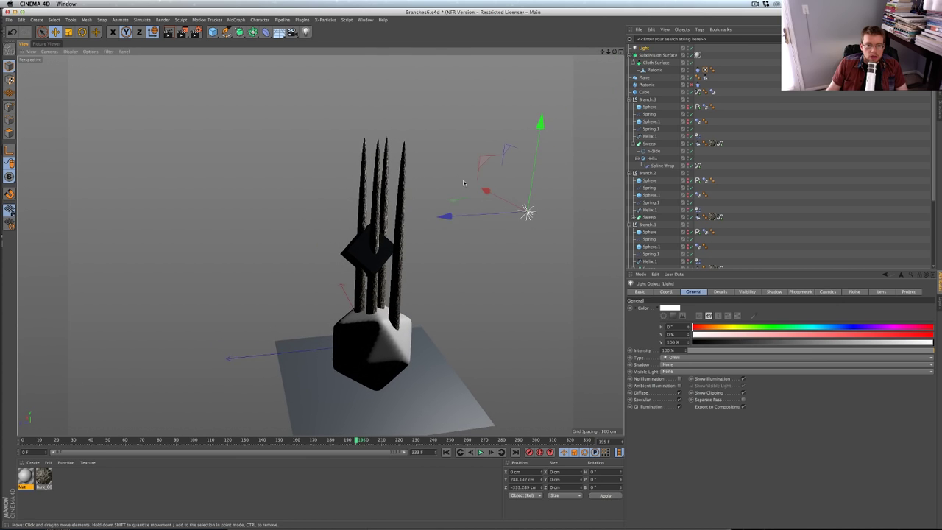
left_click_drag(483, 162, 515, 120)
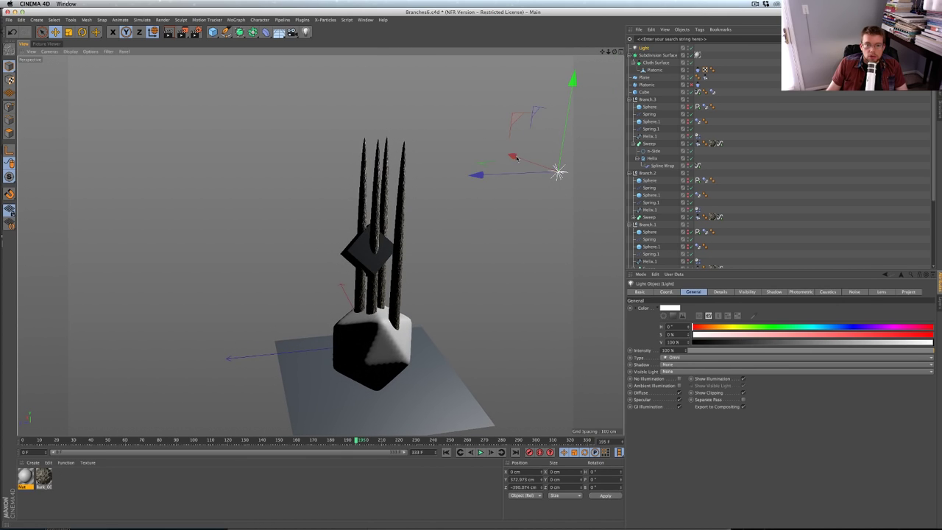
left_click_drag(514, 155, 549, 193)
middle_click_drag(581, 177, 533, 183, "alt")
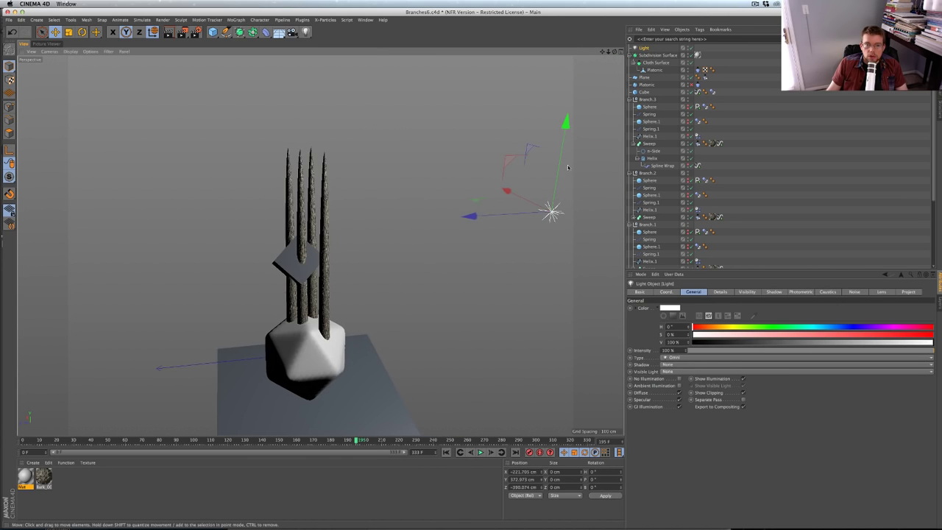
left_click_drag(558, 154, 564, 108)
Give the light Shadow Maps (Soft) shadows, test-render them and set the shadow density to 76%
left_click(681, 364)
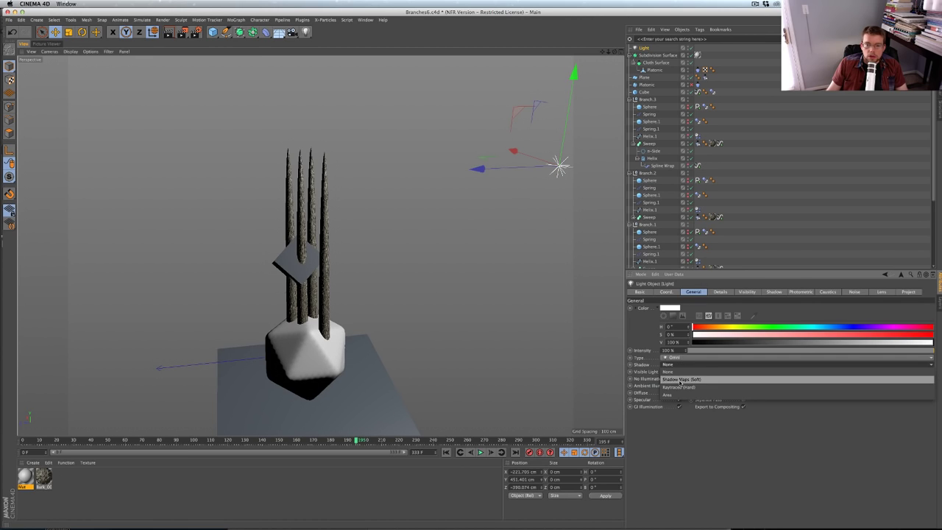
left_click(691, 371)
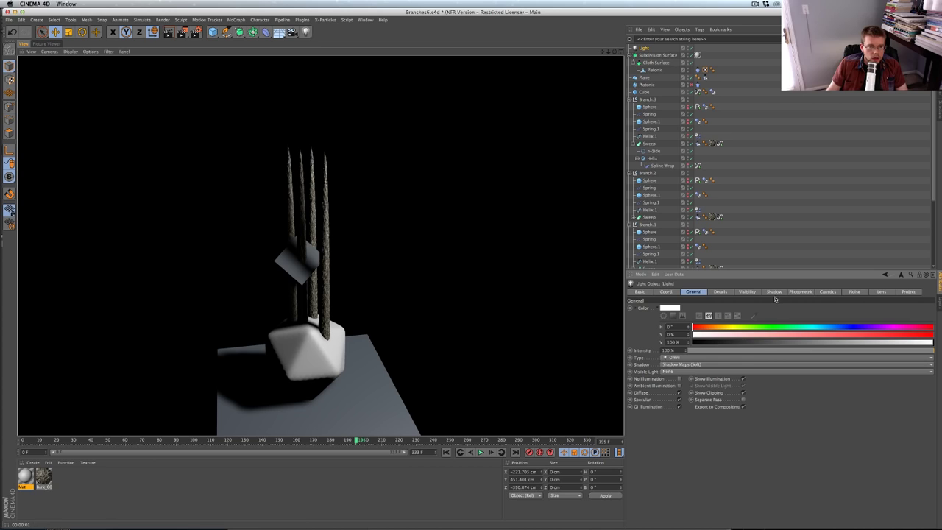
left_click(775, 292)
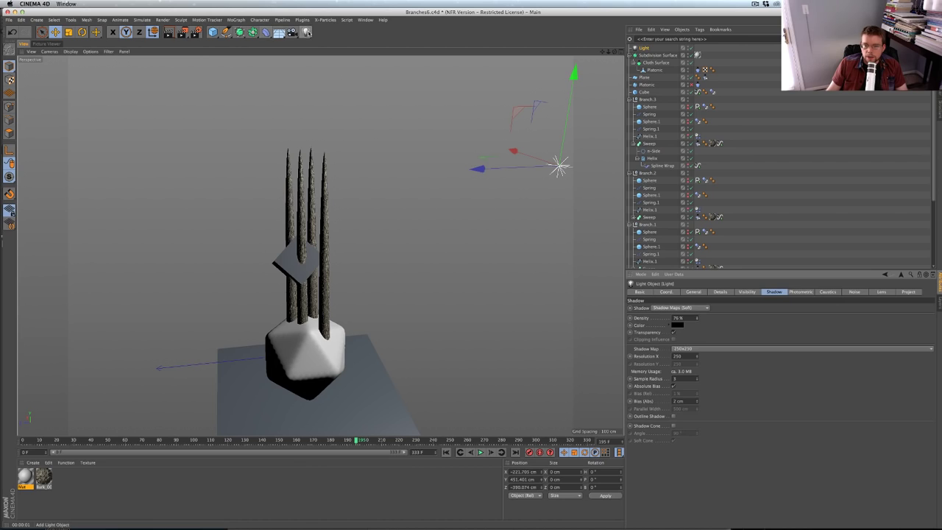
Add a second light and colour it pale cyan with H 183°, S 39%, V 100%
left_click(305, 32)
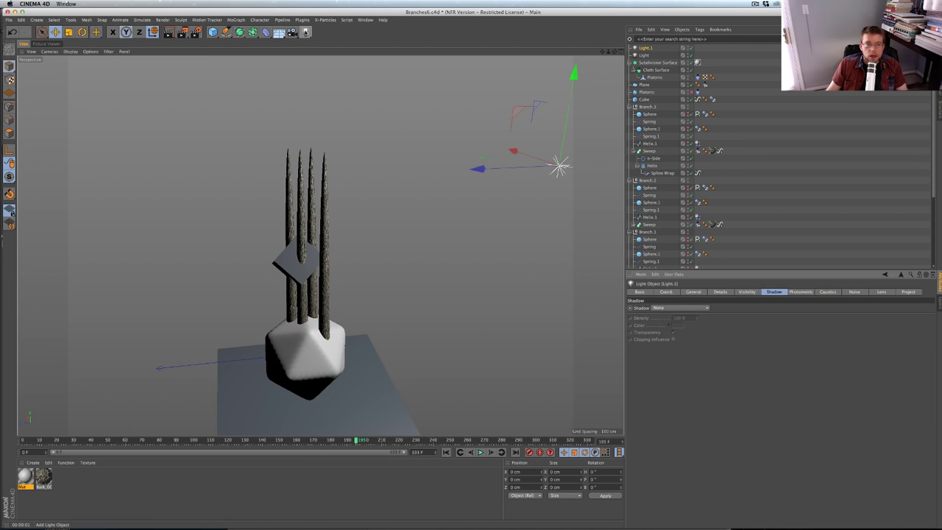
left_click(693, 292)
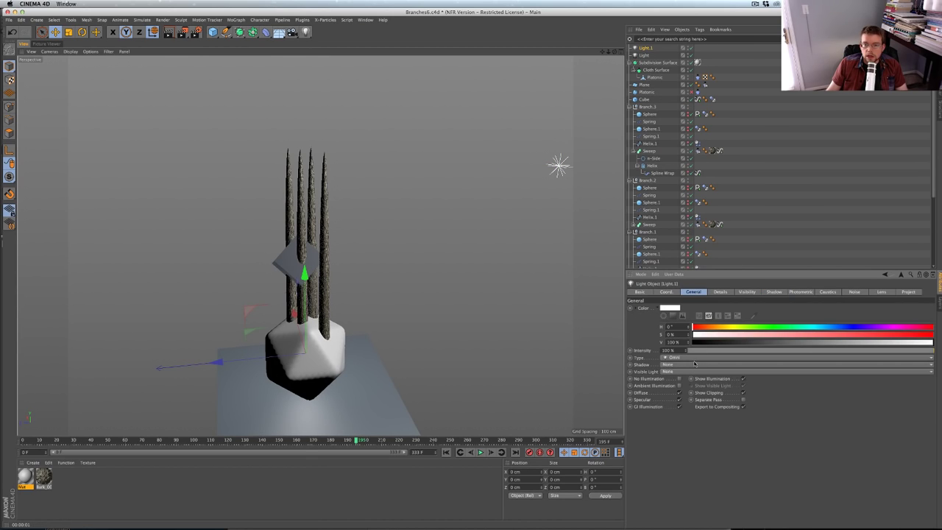
left_click_drag(840, 325, 787, 335)
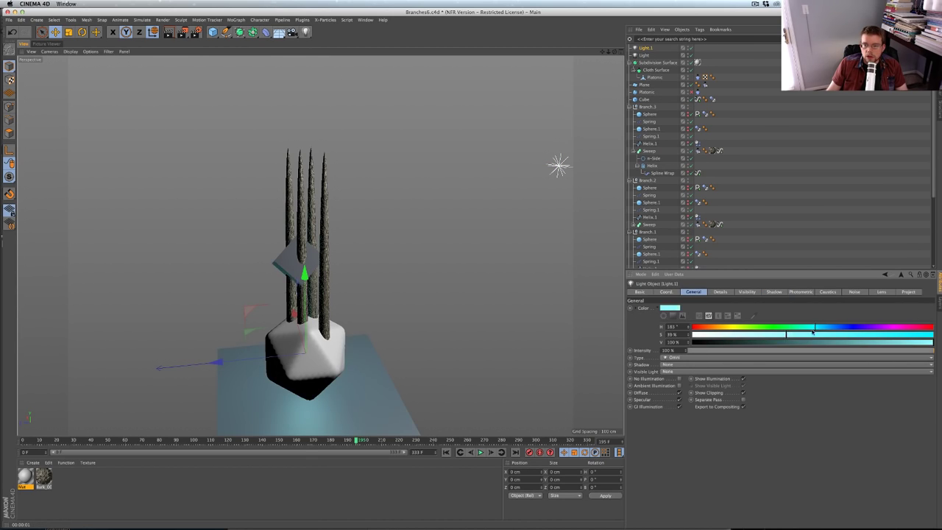
Give the second light a hue of 240° at 24% intensity, and set the first light's intensity to 125%
left_click(853, 326)
left_click(746, 351)
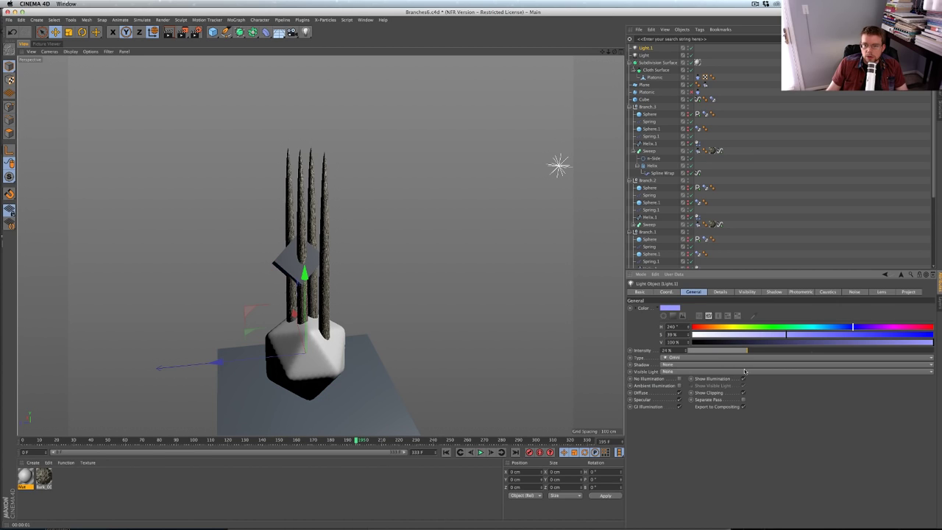
left_click(645, 55)
double_click(680, 351)
type("125")
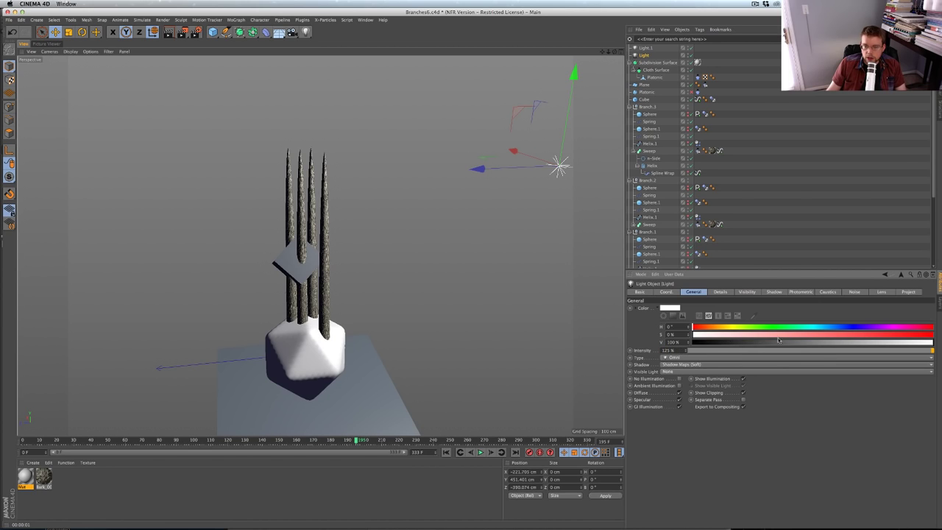
Tint the first light a very pale yellow with H 58° and S 5%, and test-render the view
left_click(730, 327)
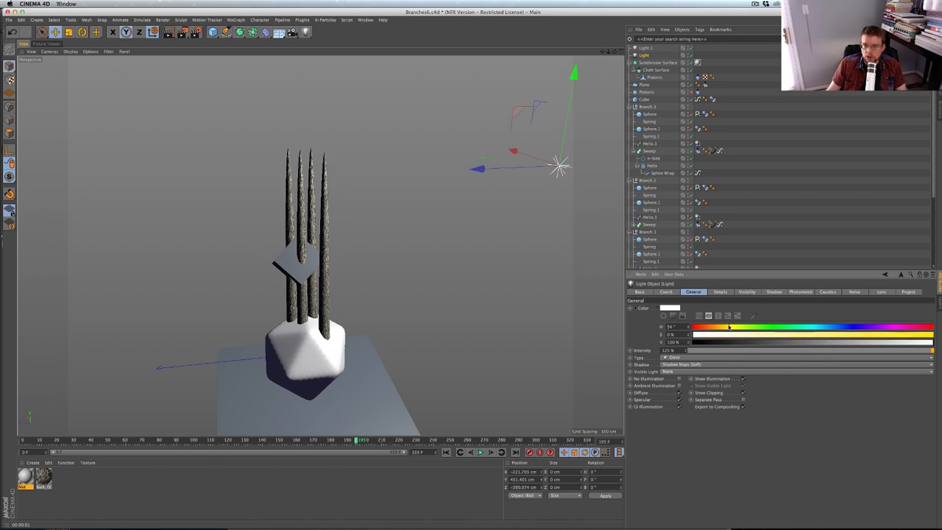
left_click_drag(715, 335, 704, 335)
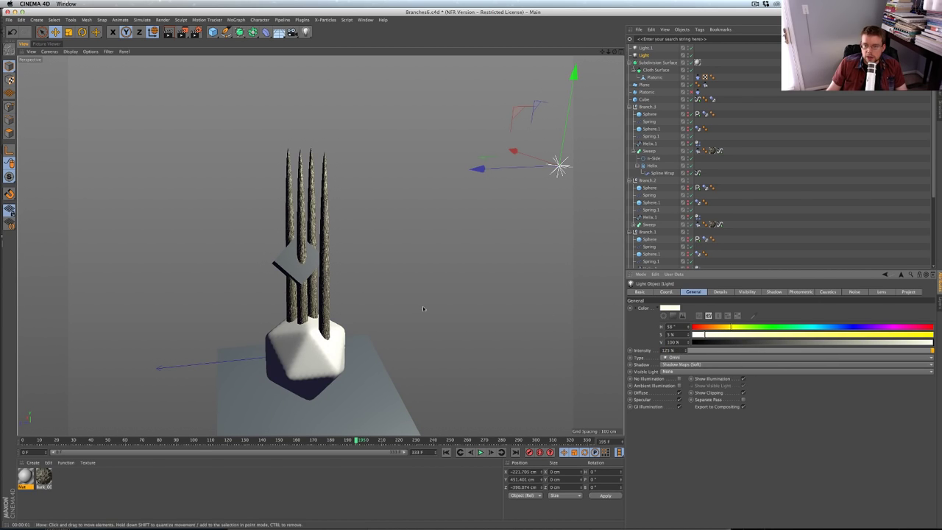
key("ctrl+r")
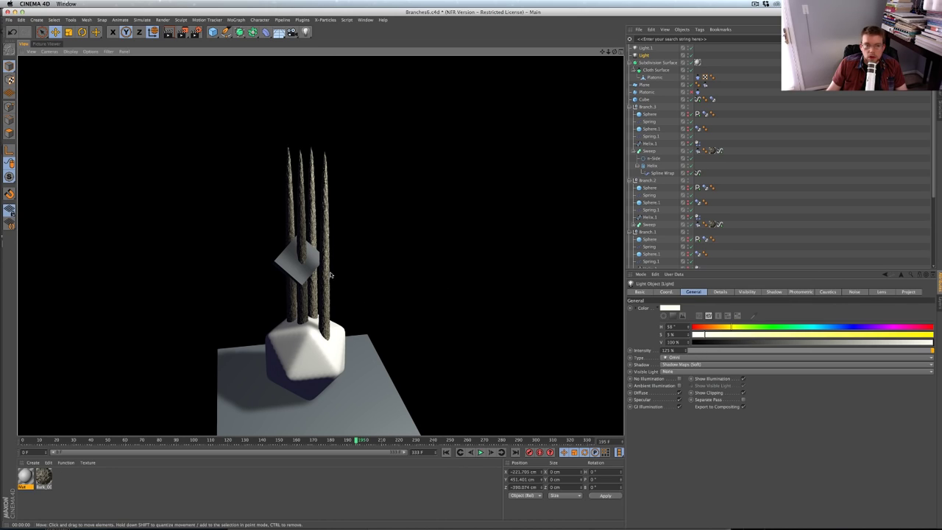
Add a Background object and apply the Bark_002 material to it
left_click(279, 34)
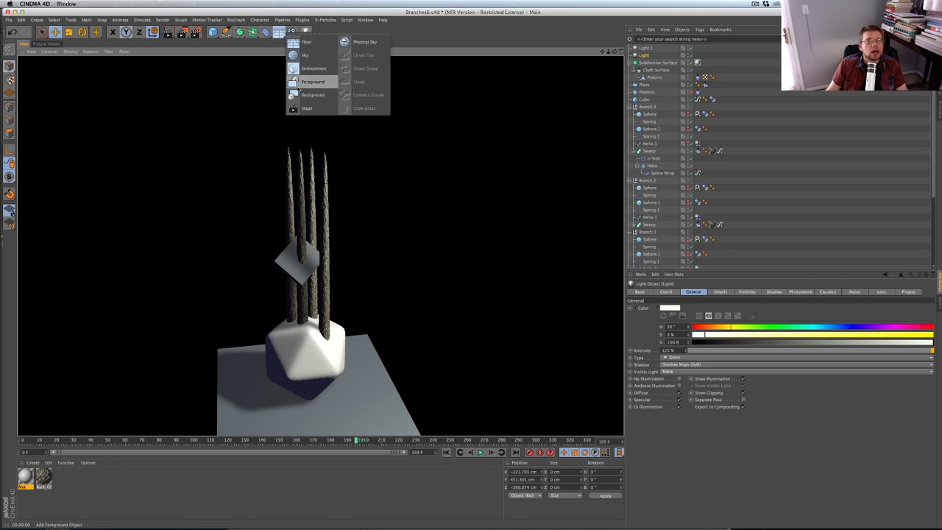
left_click(305, 92)
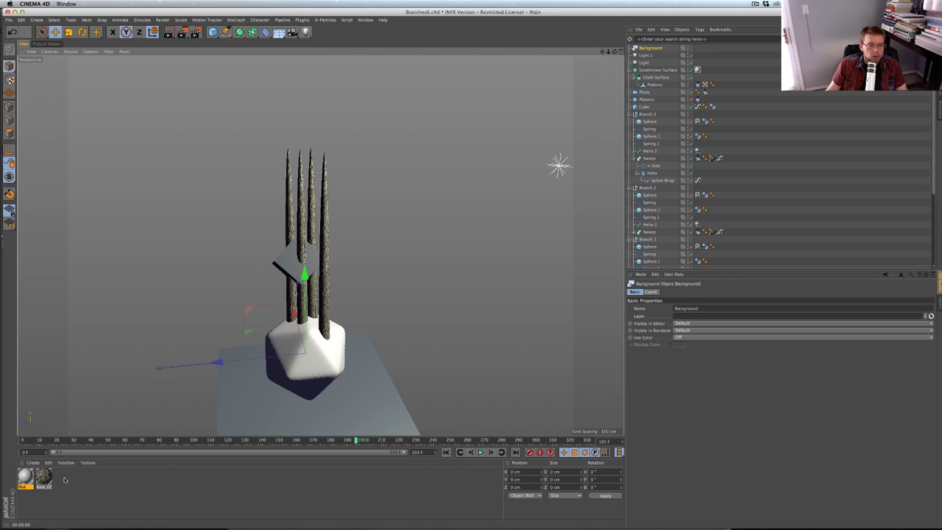
left_click_drag(44, 477, 648, 50)
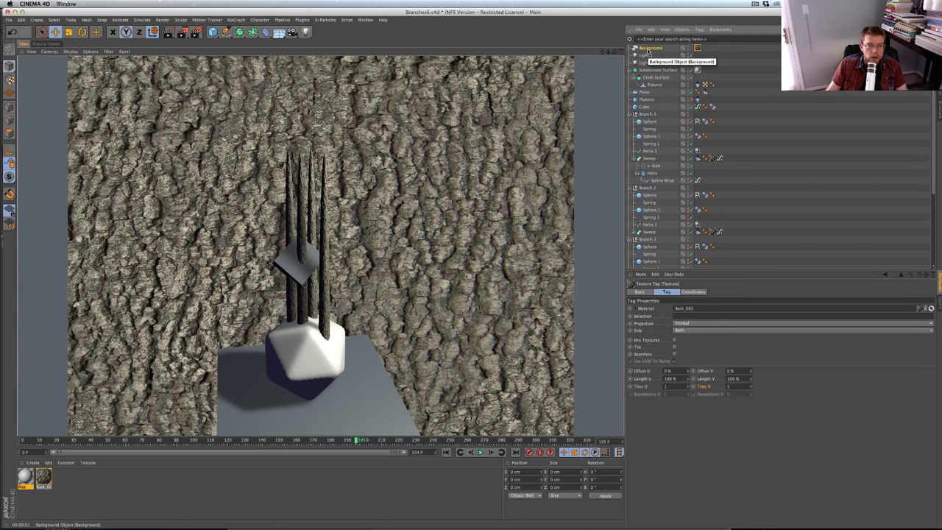
left_click(699, 48)
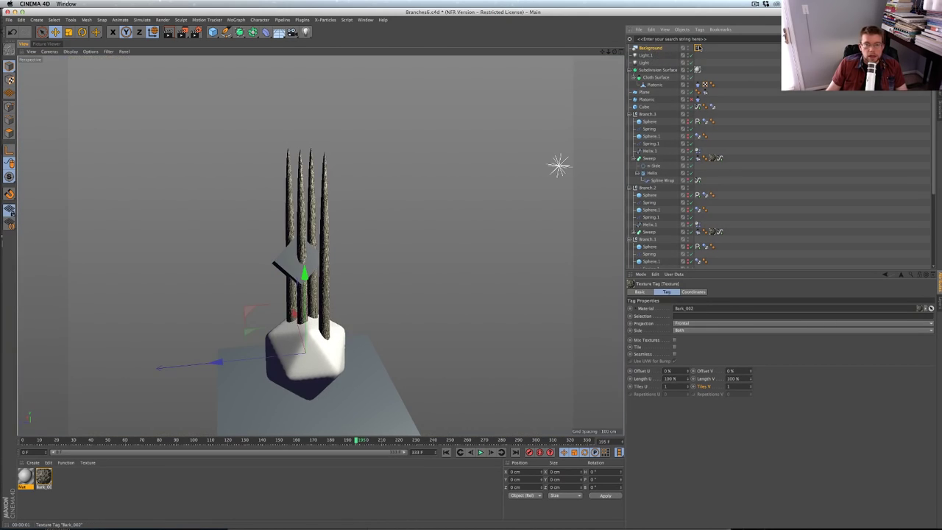
Duplicate the Bark_002 material and set the copy's colour mix mode to Normal with a mix strength of 13%
left_click_drag(45, 478, 63, 479, "ctrl")
double_click(62, 478)
left_click(137, 129)
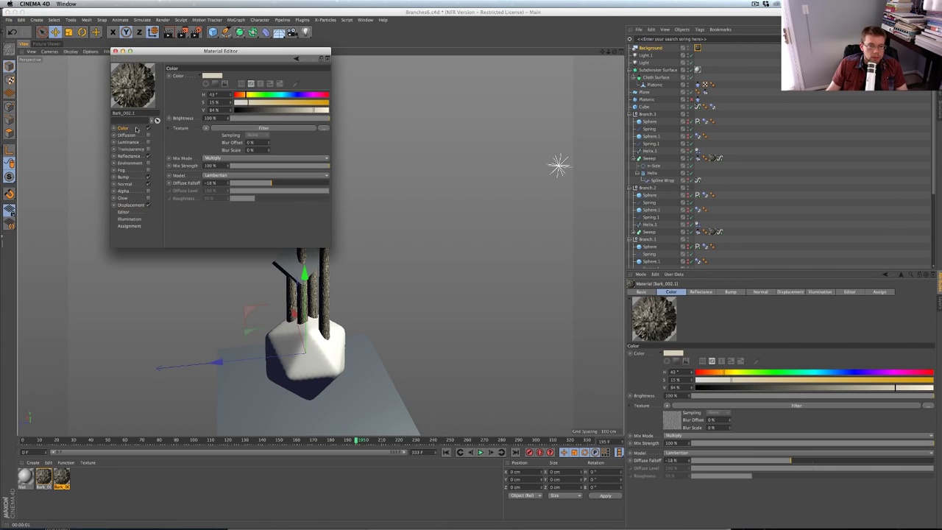
left_click(227, 159)
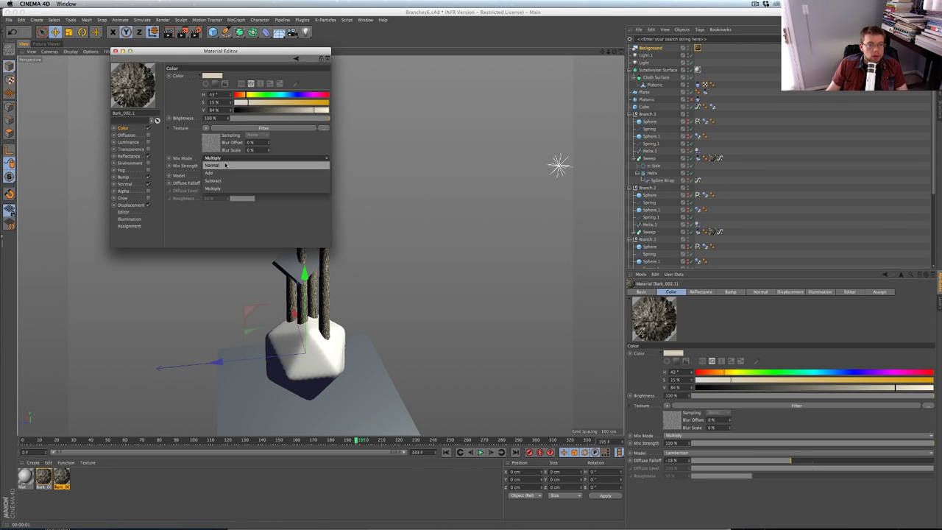
left_click(226, 166)
left_click_drag(248, 167, 243, 166)
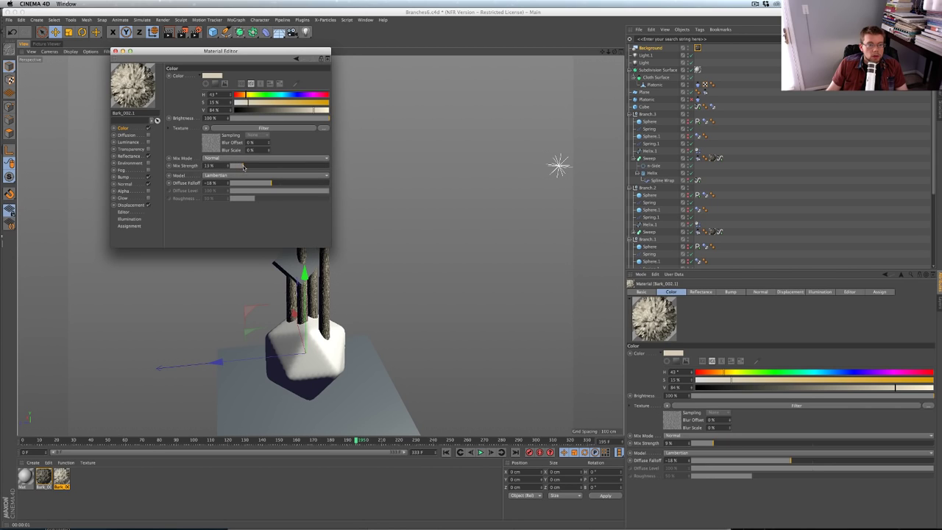
Disable Reflectance, Bump, Normal and Displacement in the copied bark material and assign it to the Background's texture tag
left_click(148, 156)
left_click(148, 176)
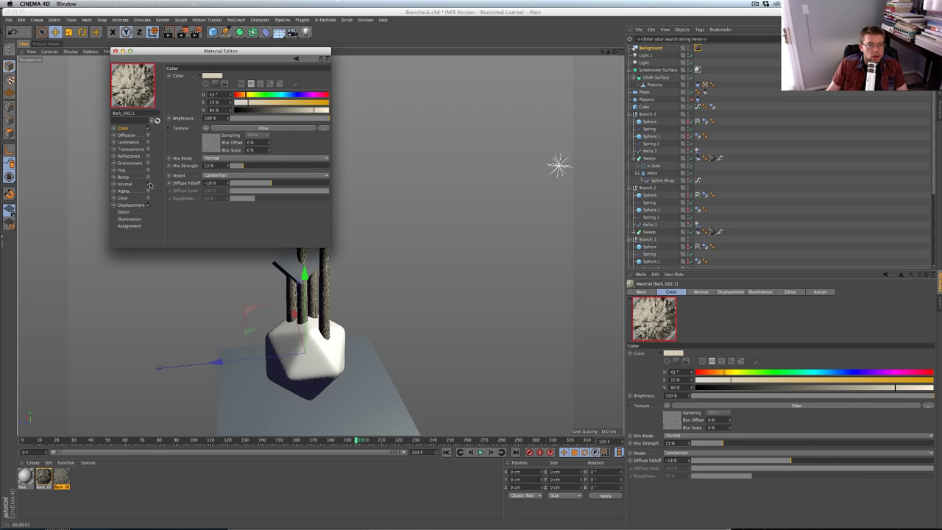
left_click(148, 183)
left_click(148, 205)
left_click_drag(65, 473, 699, 50)
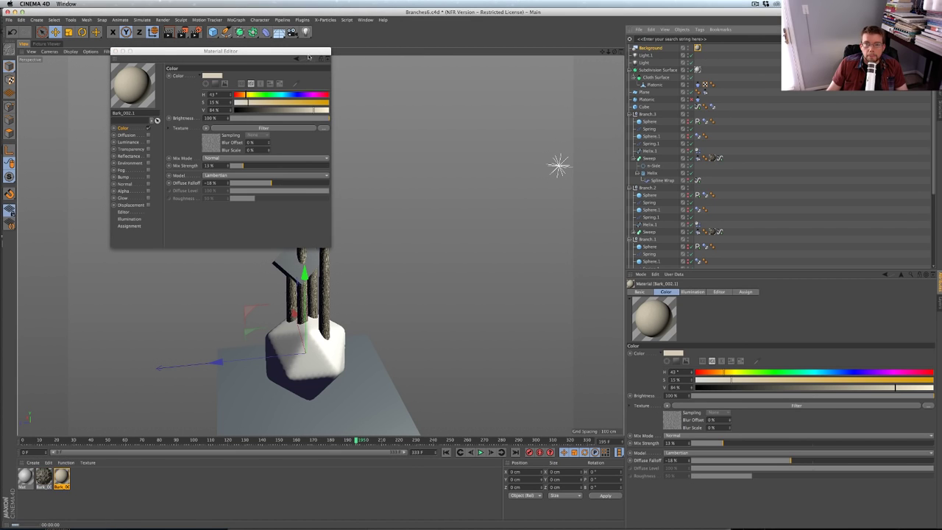
left_click_drag(310, 51, 766, 73)
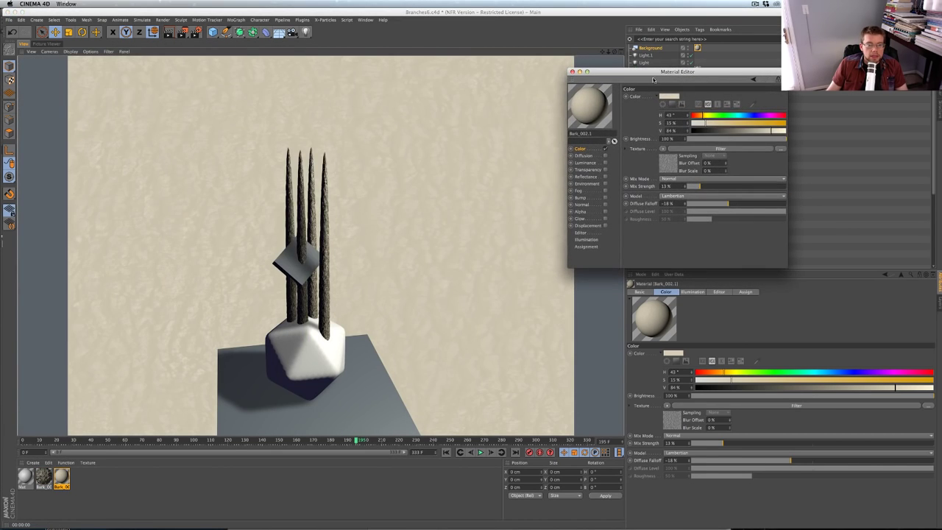
left_click(573, 71)
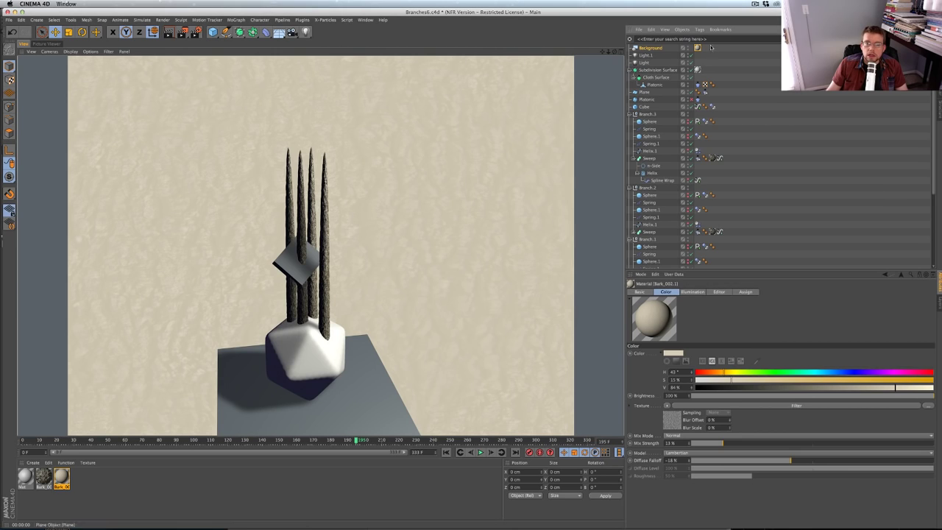
Copy the Background's texture tag to the Plane, apply the white Mat material to the floating Cube and test-render
left_click_drag(697, 48, 720, 96)
left_click_drag(421, 292, 410, 299, "alt")
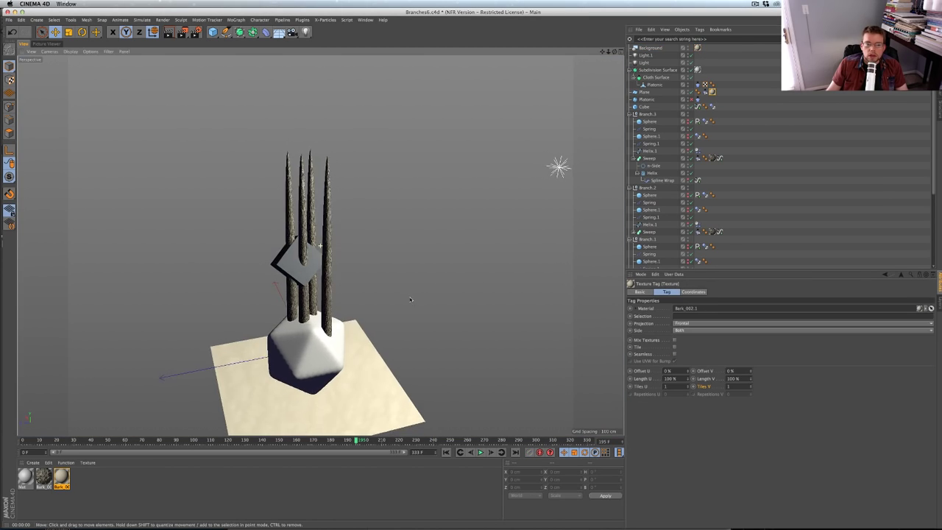
left_click_drag(350, 294, 363, 296, "alt")
left_click_drag(26, 479, 300, 254)
key("ctrl+r")
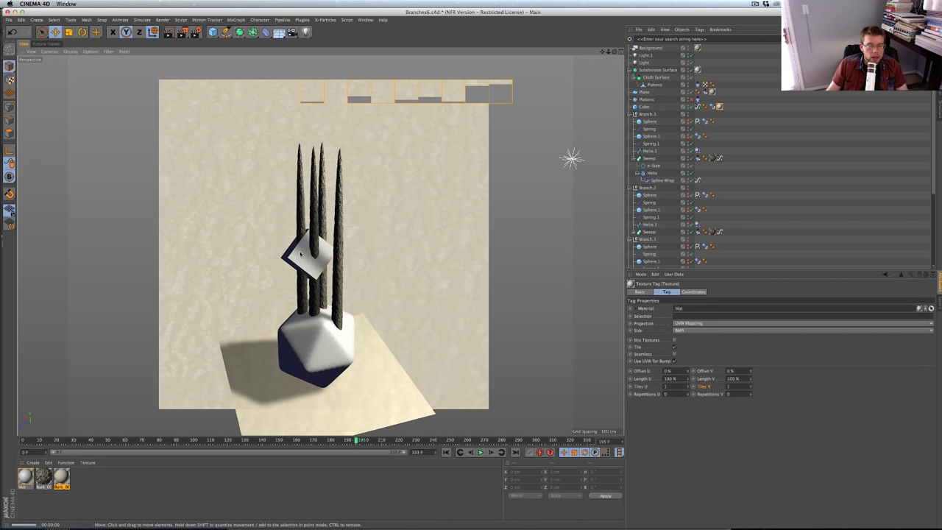
Scale the Plane up uniformly to about 770 cm in X and Z
left_click_drag(393, 338, 434, 316, "alt")
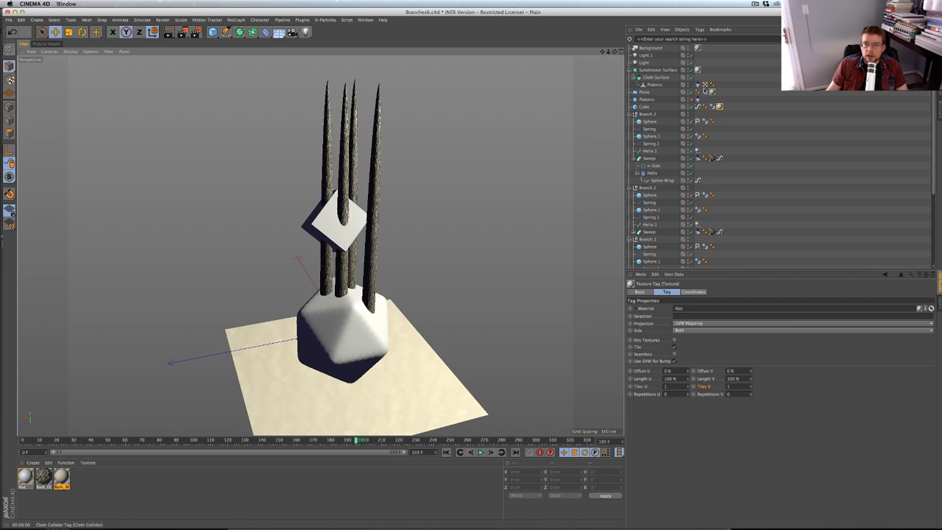
left_click(650, 92)
key("t")
left_click_drag(449, 229, 578, 223)
Set the Cube's texture tag projection to Frontal and test-render the view
left_click(720, 107)
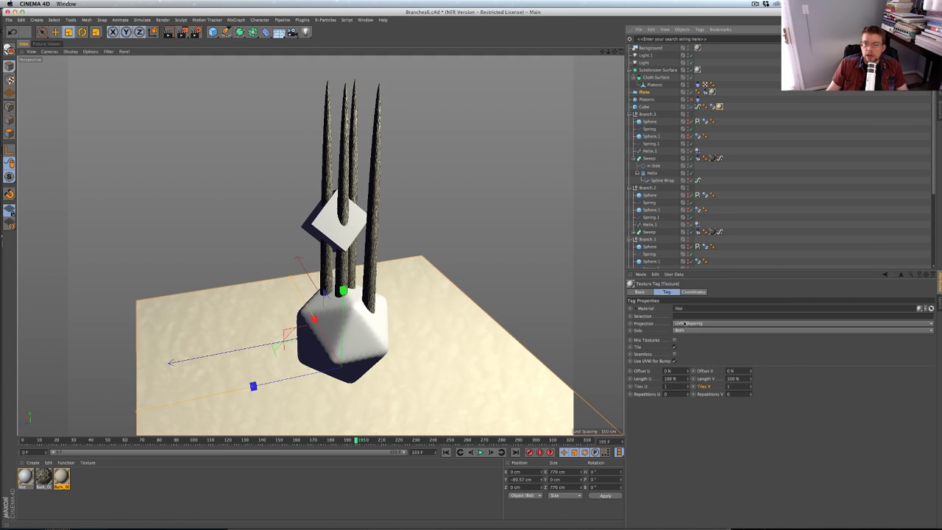
left_click(692, 324)
left_click(705, 362)
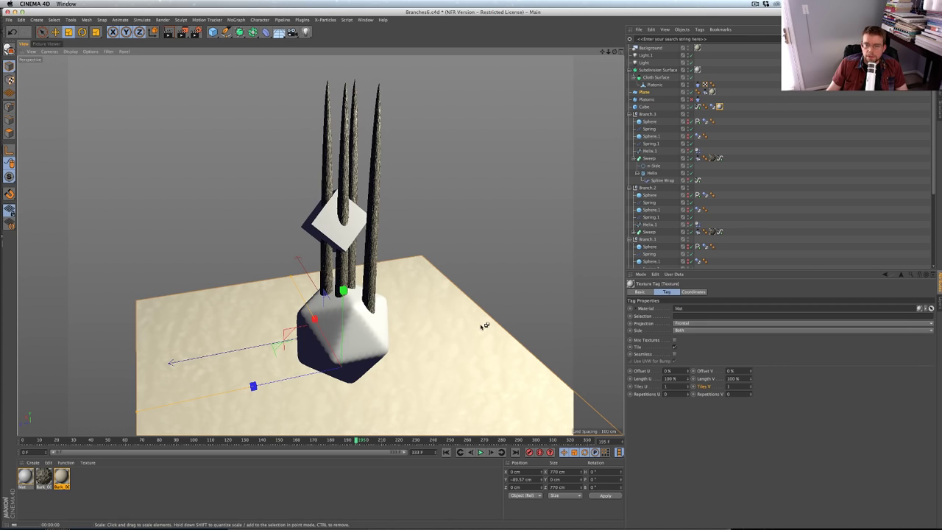
key("ctrl+r")
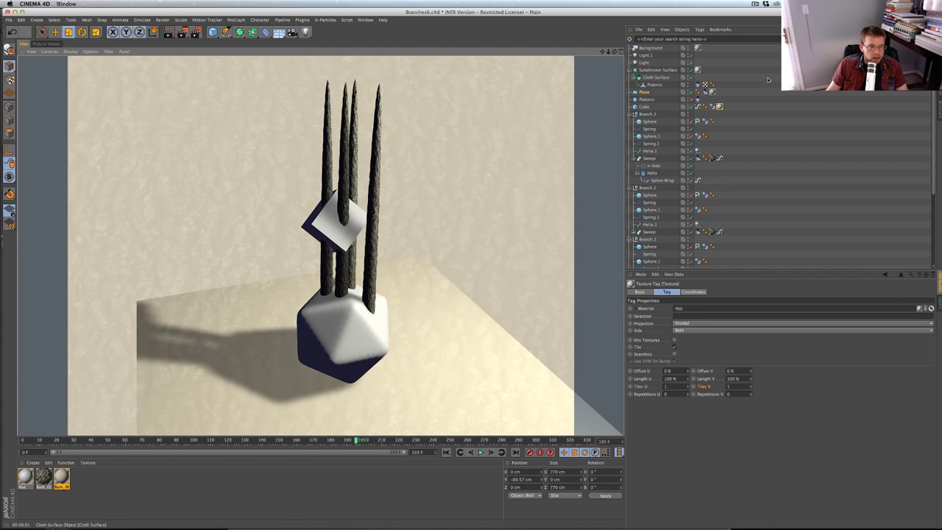
Add a Compositing tag with Compositing Background enabled to the Cube, move it to the Plane and test-render
right_click(645, 108)
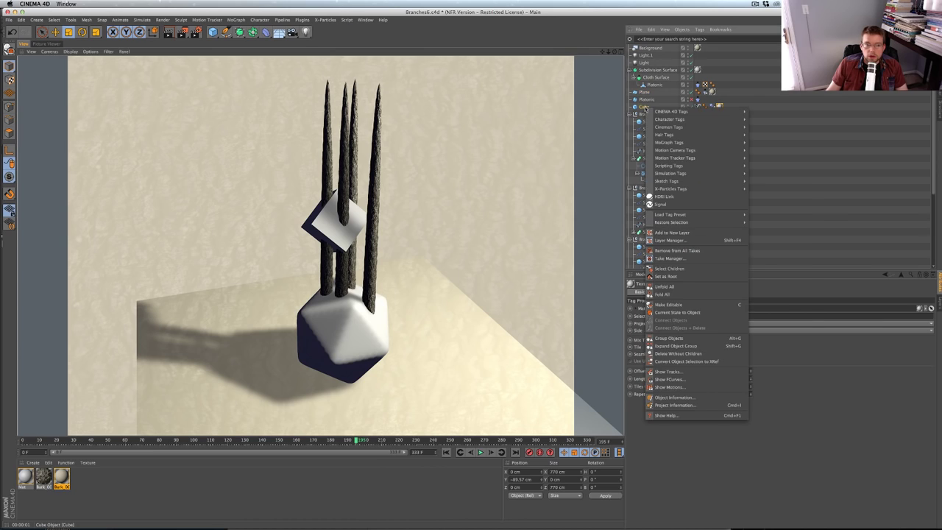
mouse_move(707, 112)
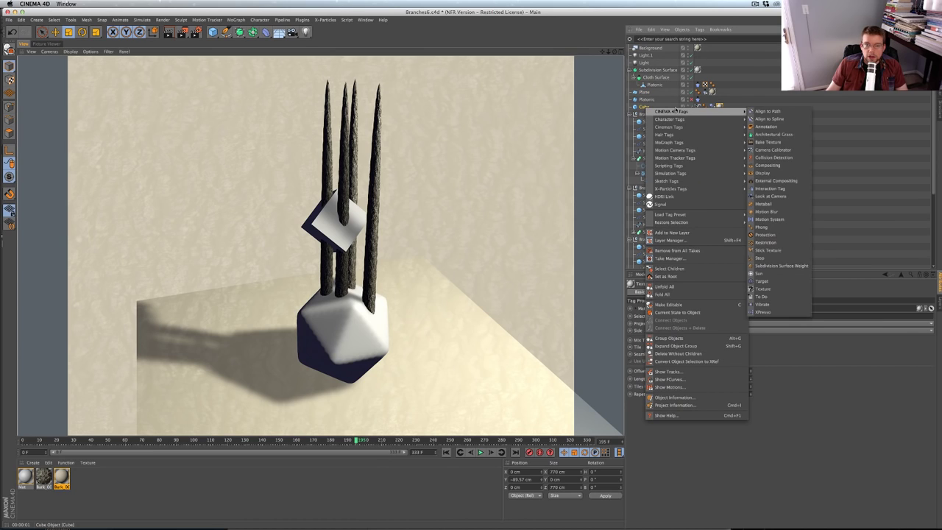
left_click(770, 165)
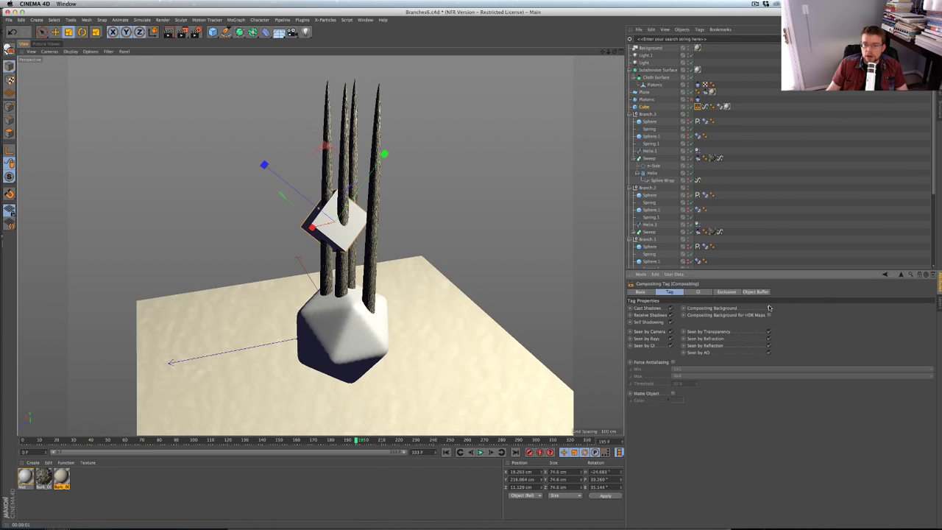
key("ctrl+r")
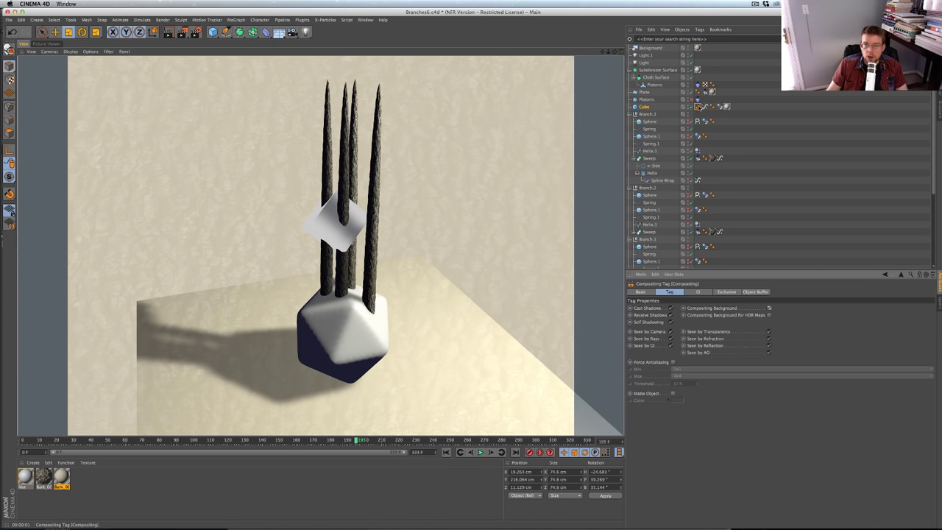
left_click_drag(727, 97, 719, 92)
key("ctrl+r")
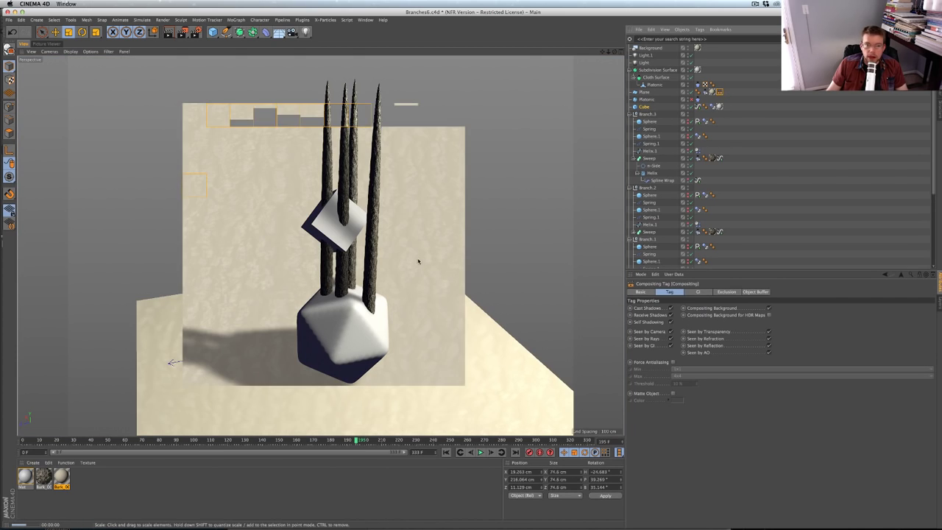
Scale the Plane up to about 2601 cm in X and Z so it fills the view, and test-render
left_click(645, 93)
key("t")
left_click_drag(417, 265, 548, 262)
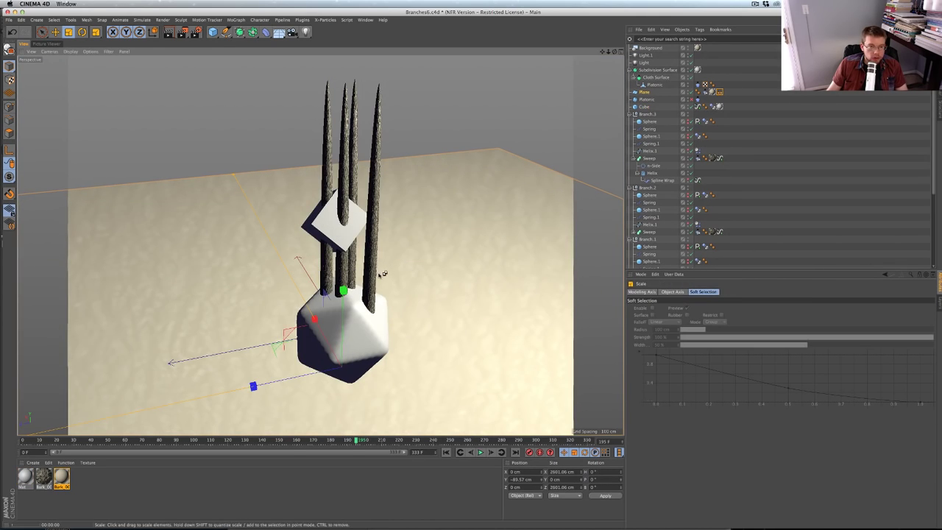
key("ctrl+r")
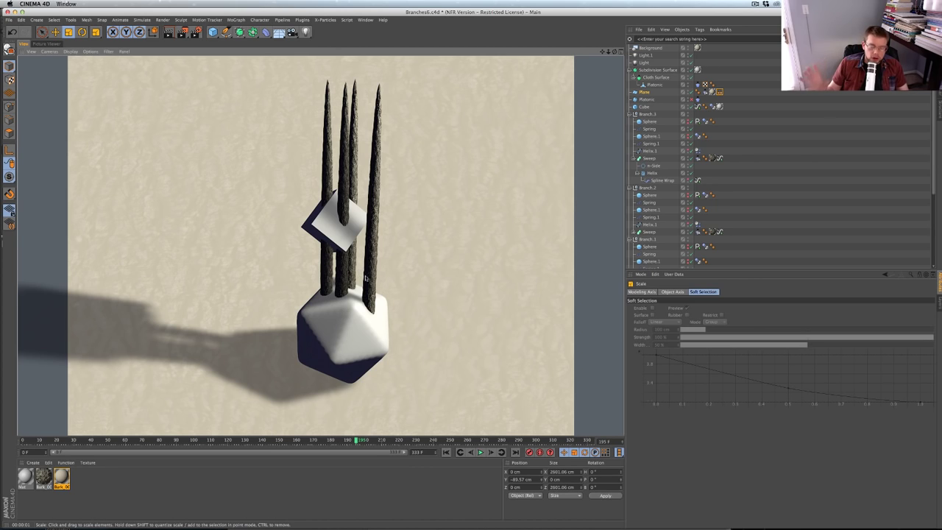
Return to frame 0, set the render frame range to All Frames and disable saving in the render settings
left_click(446, 453)
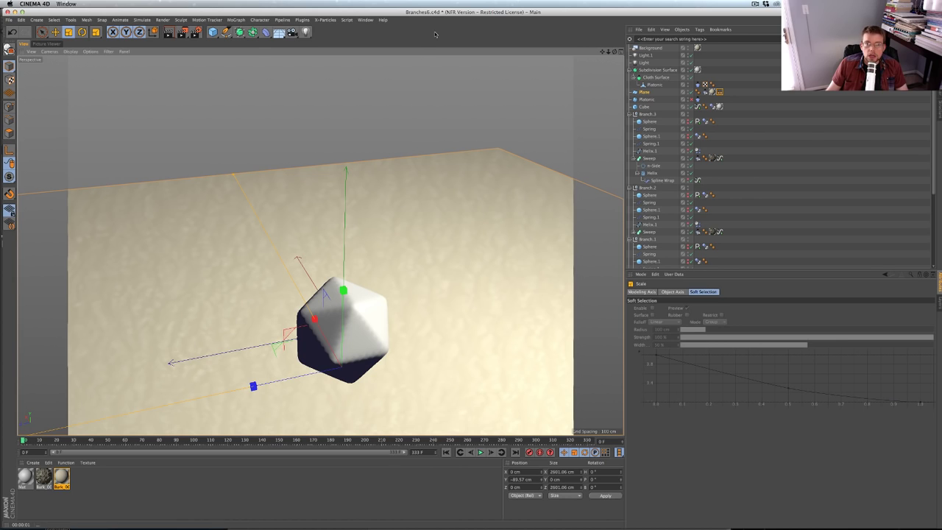
key("super+b")
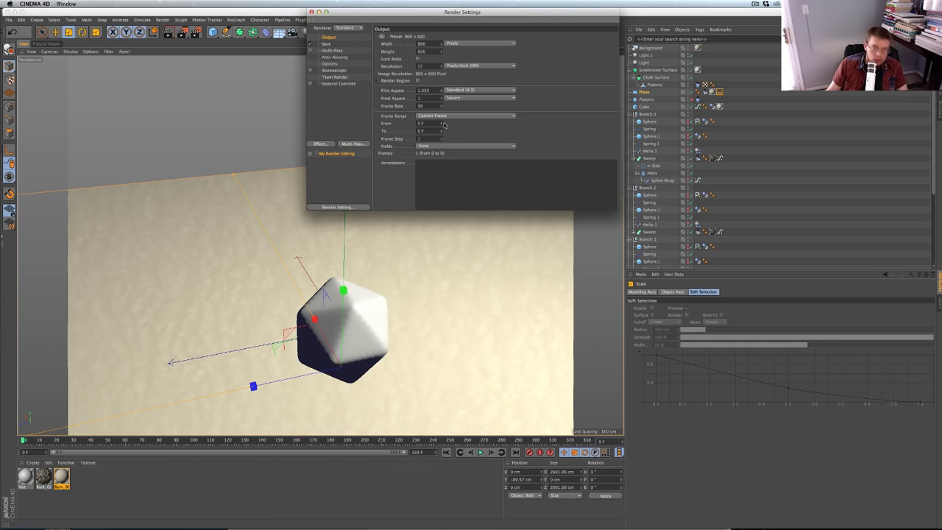
left_click(441, 116)
left_click(436, 137)
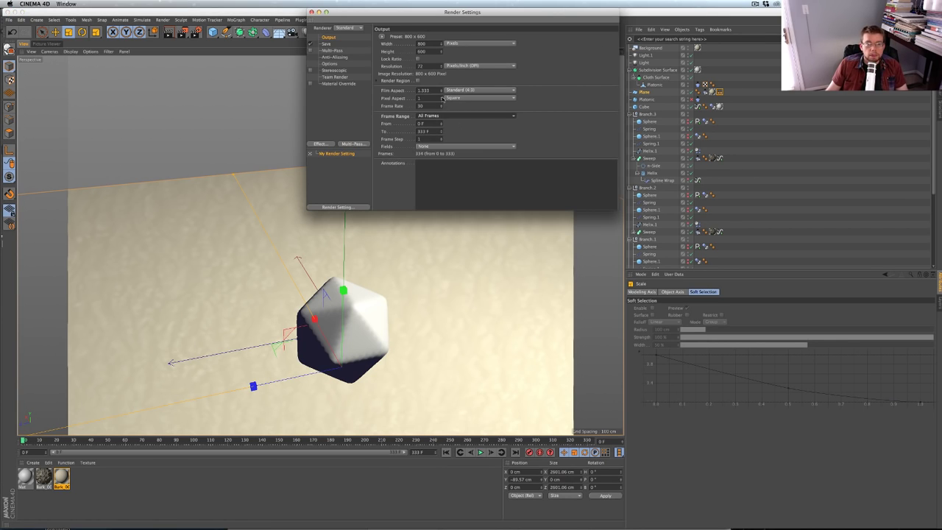
left_click(310, 45)
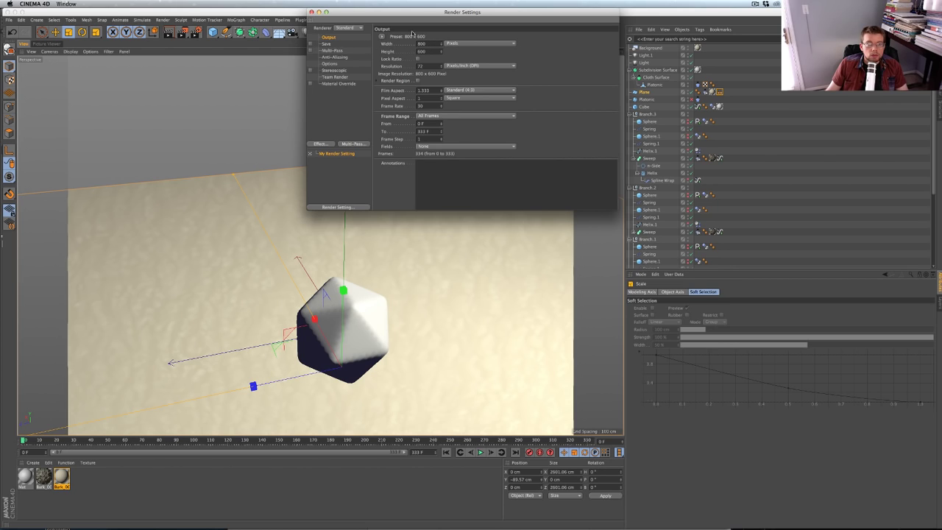
left_click(312, 12)
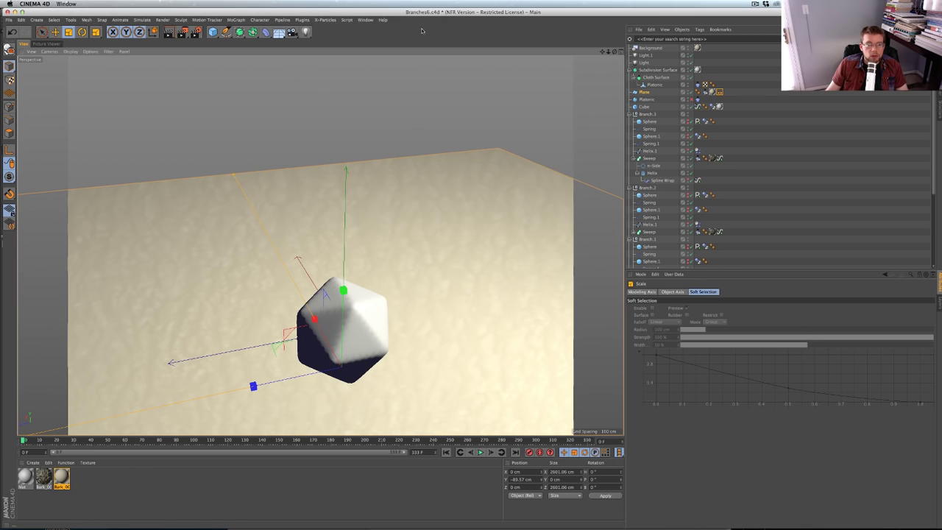
Render the full animation to the Picture Viewer
left_click(183, 32)
left_click(529, 171)
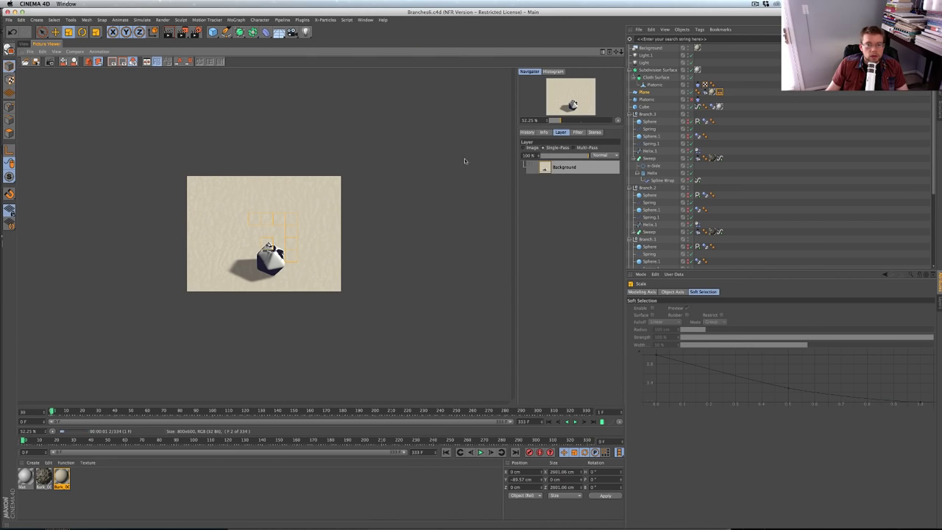
View the running render at 100%, then restart the full-animation render in the Picture Viewer without specifying a save file
double_click(314, 237)
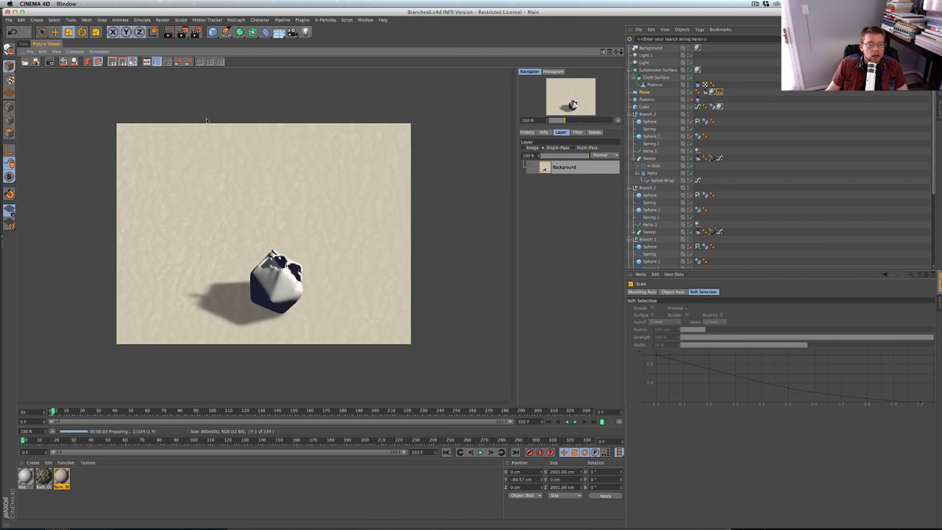
left_click(24, 44)
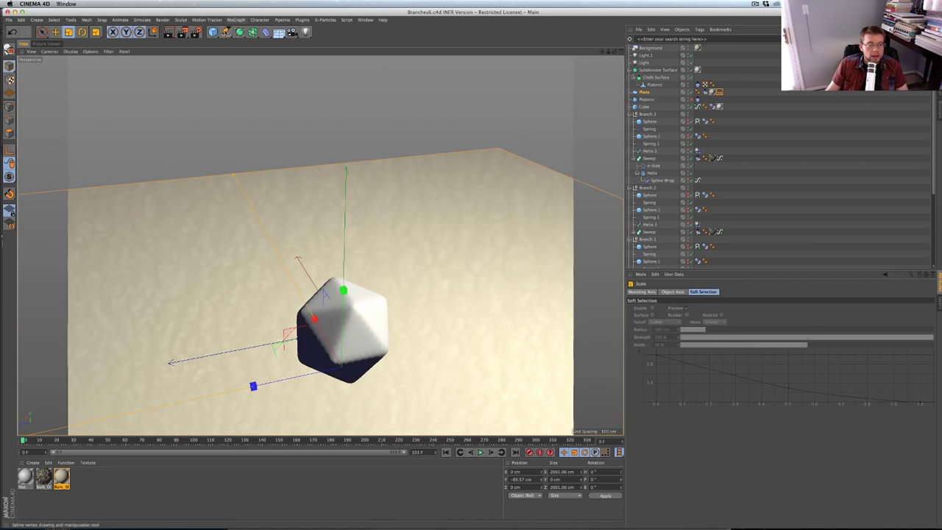
left_click(182, 32)
left_click(522, 168)
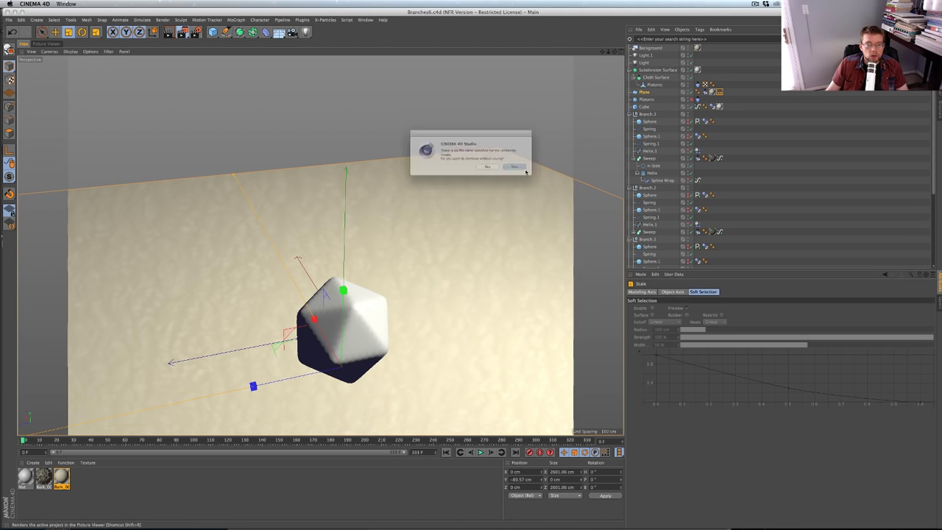
left_click(521, 168)
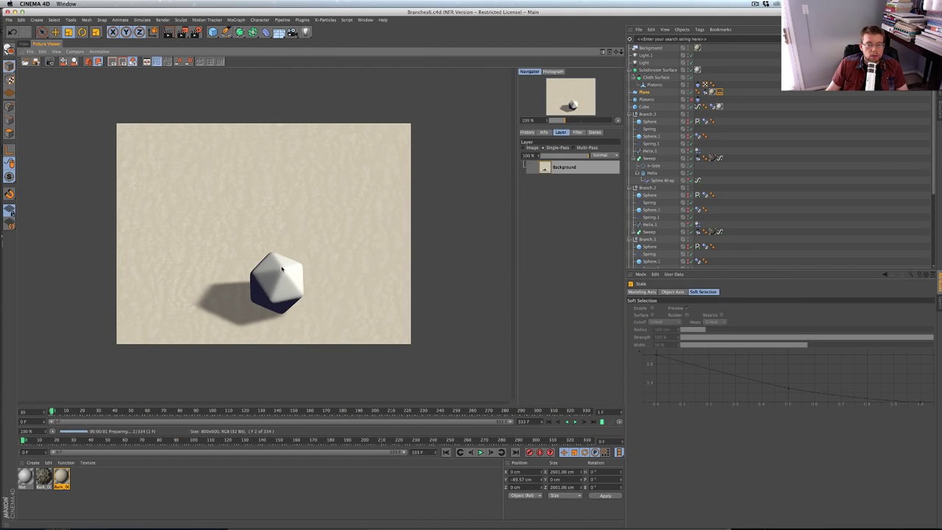
Play the first few frames of the simulation in the viewport and return to frame 0
left_click(23, 44)
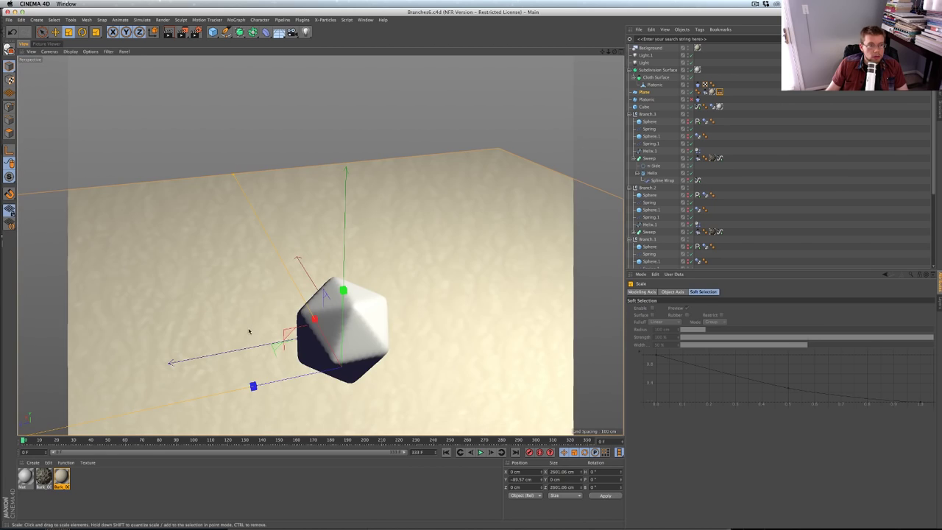
left_click(481, 453)
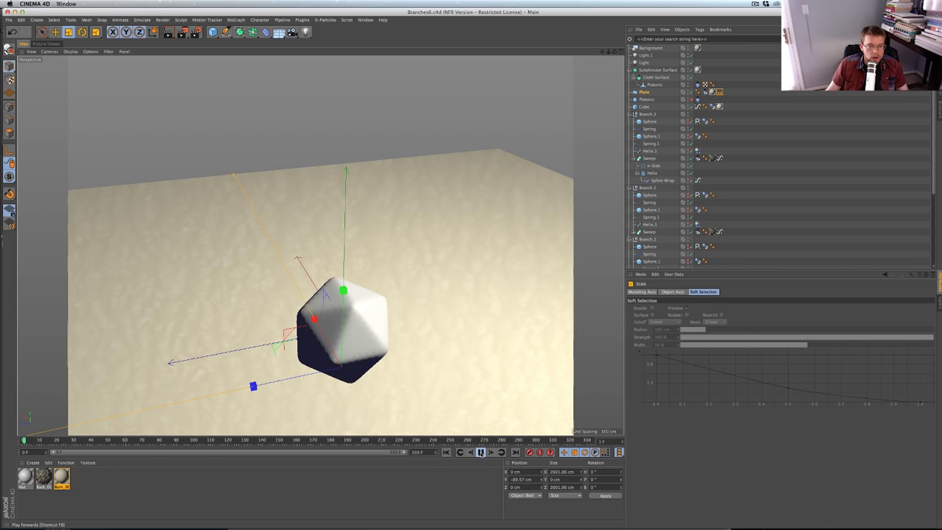
left_click(480, 452)
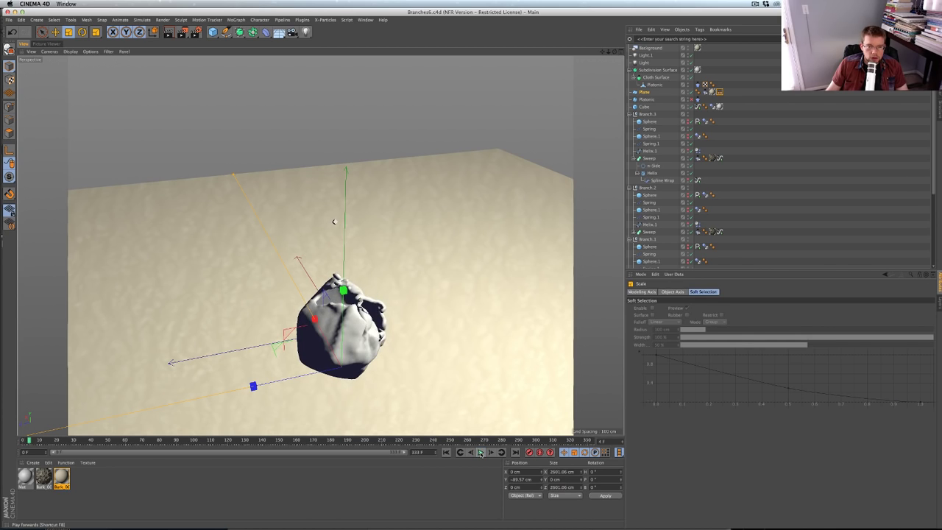
left_click(481, 453)
left_click(446, 452)
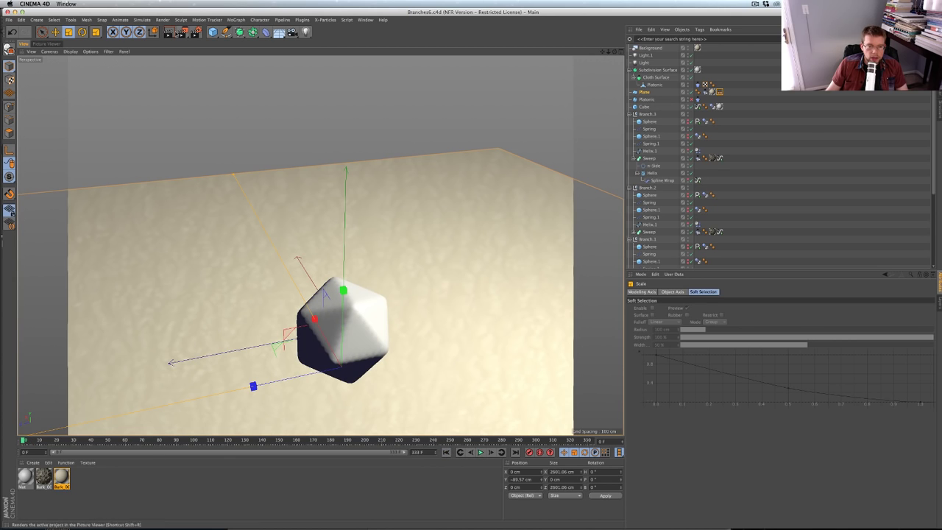
Render all frames of the animation to the Picture Viewer from frame 0, continuing without a save file
left_click(182, 31)
left_click(532, 172)
left_click(532, 172)
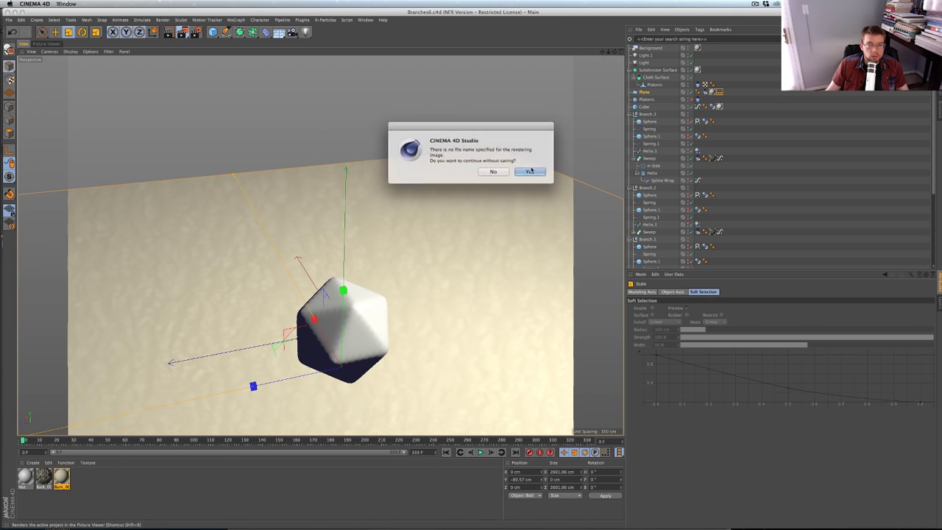
left_click(531, 171)
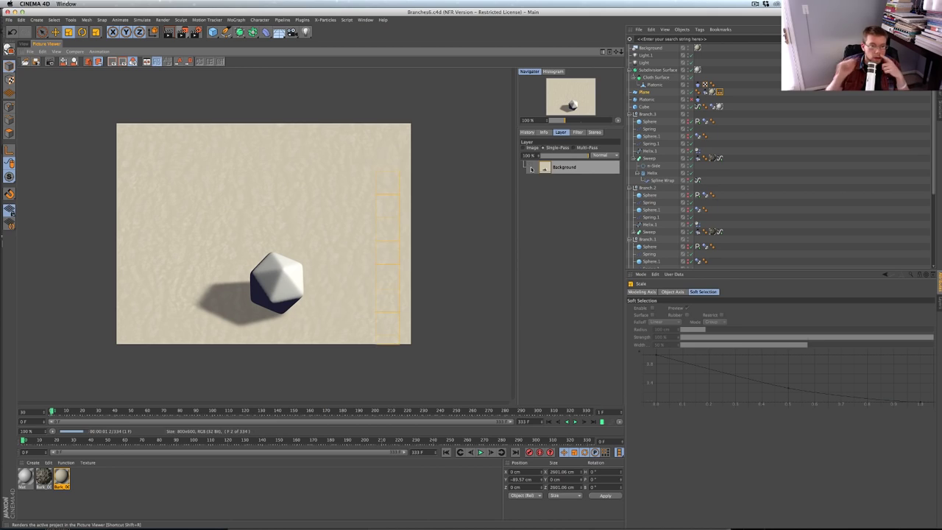
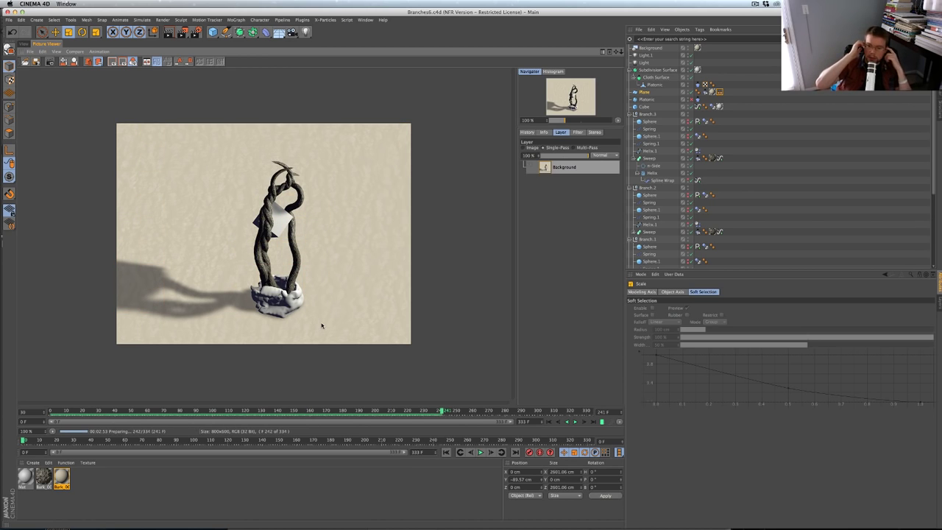
Switch to Chrome and compare the CCTV9 2015 (Director's cut) reference frame with the render in Cinema 4D
key("super+Tab")
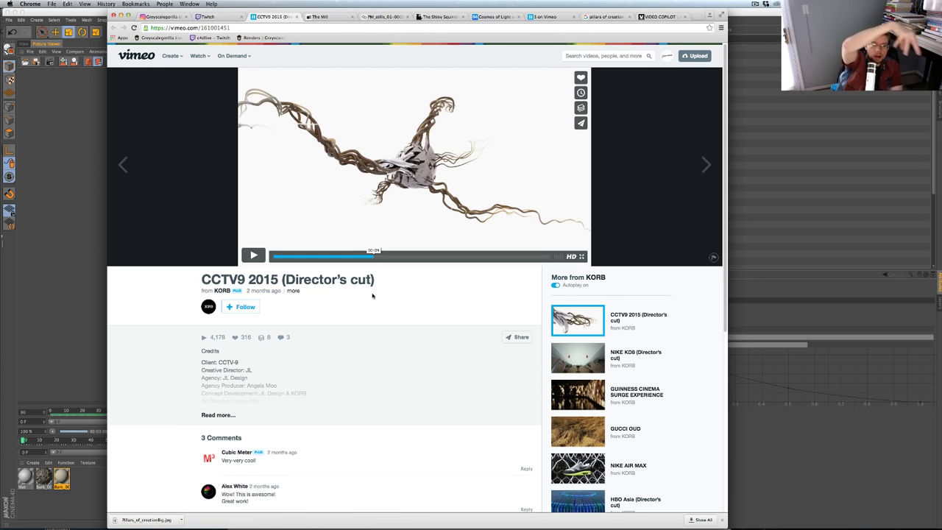
key("super+Tab")
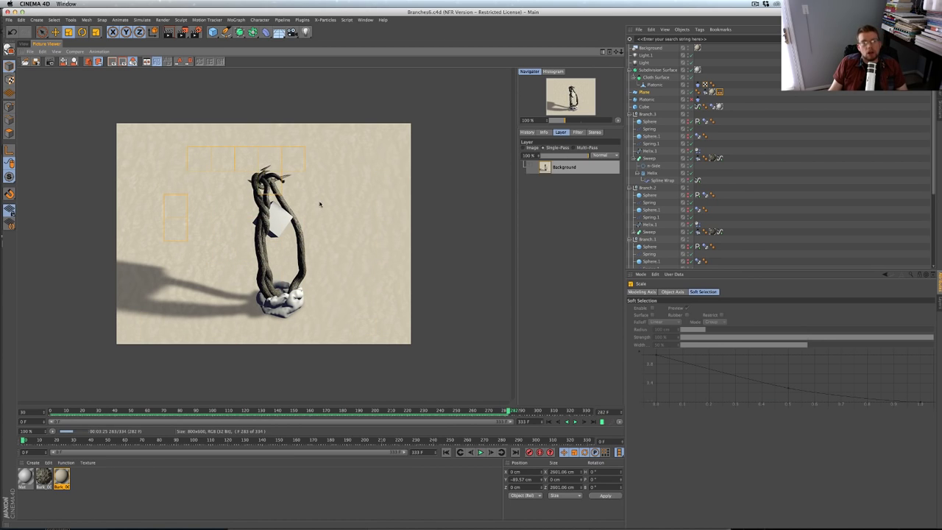
key("super+Tab")
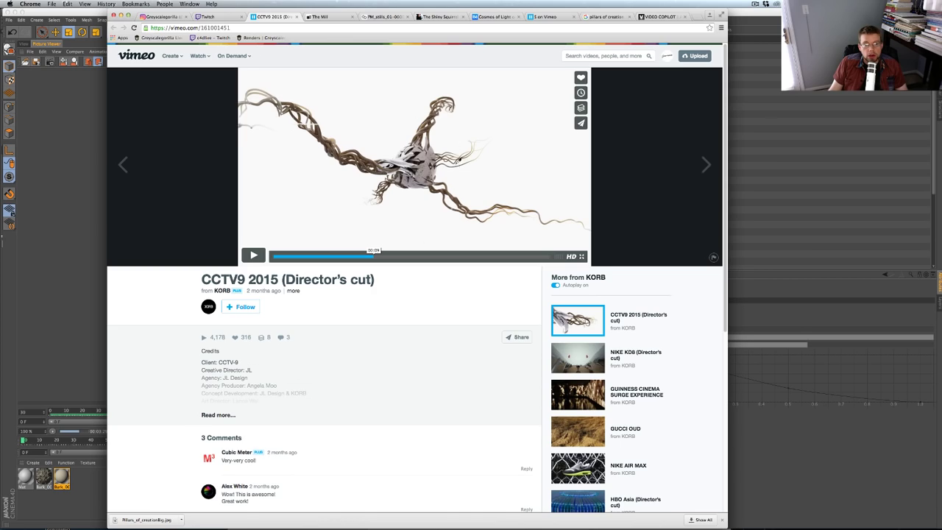
key("super+Tab")
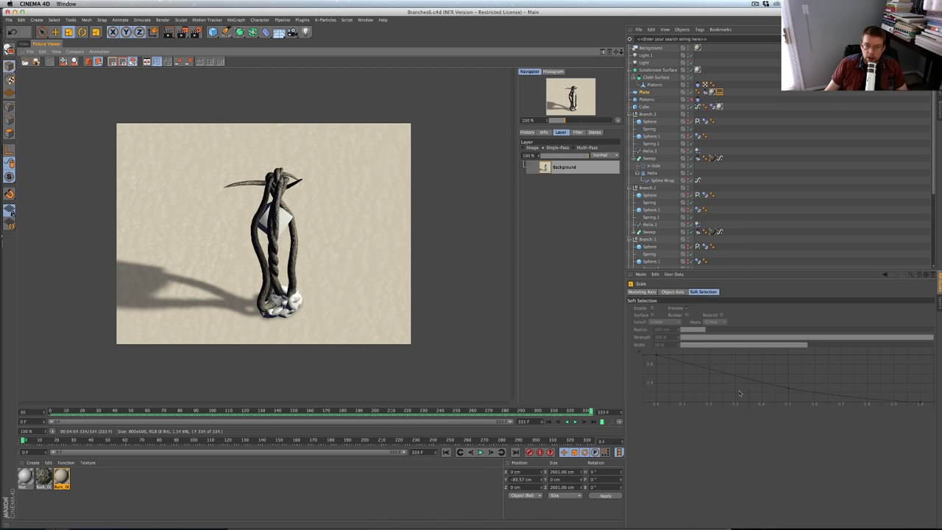
Play the rendered animation from frame 0 in the enlarged Picture Viewer and examine the branches, cube and cloth close up
left_click(547, 424)
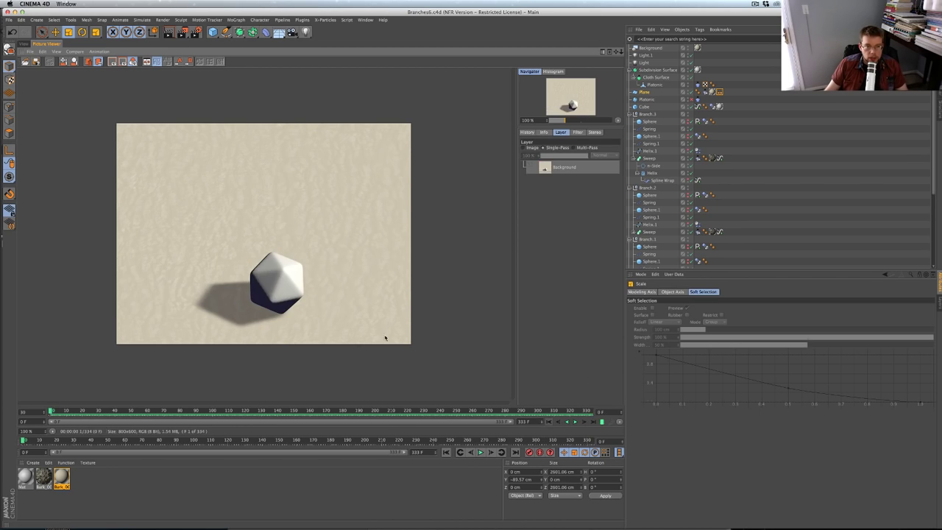
key("ctrl+Tab")
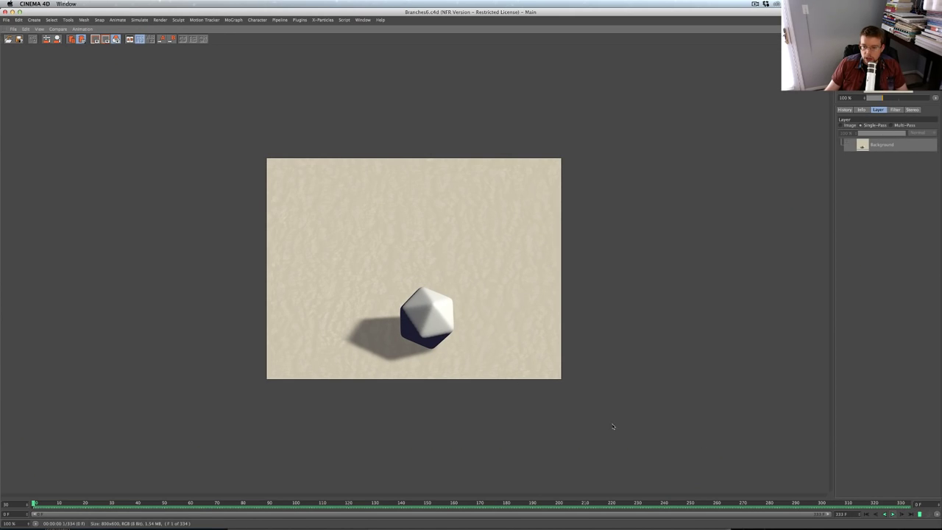
scroll(614, 425, "up", 3)
scroll(614, 424, "down", 1)
left_click(892, 515)
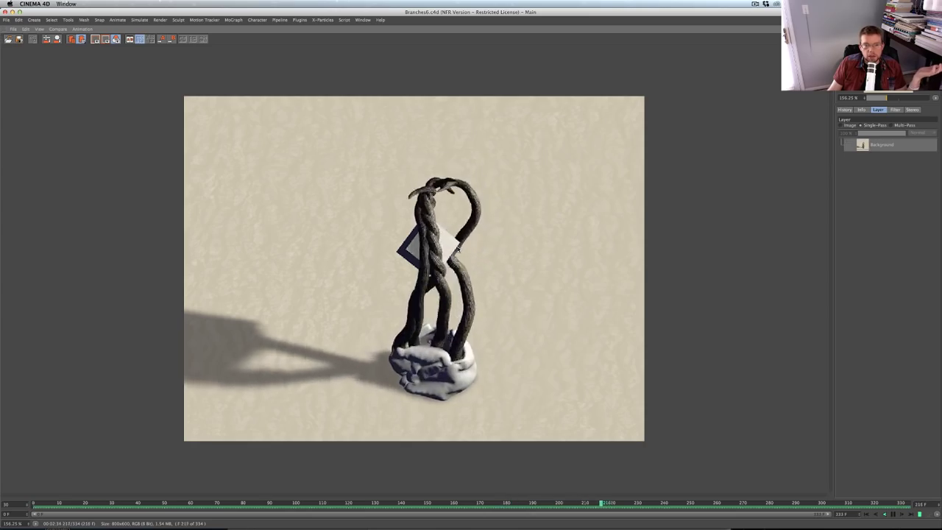
scroll(458, 251, "up", 5)
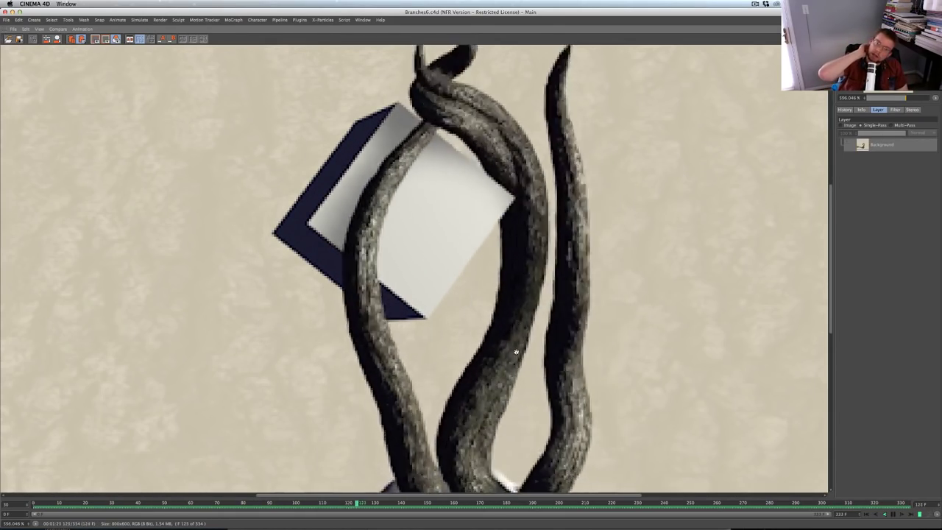
double_click(458, 268)
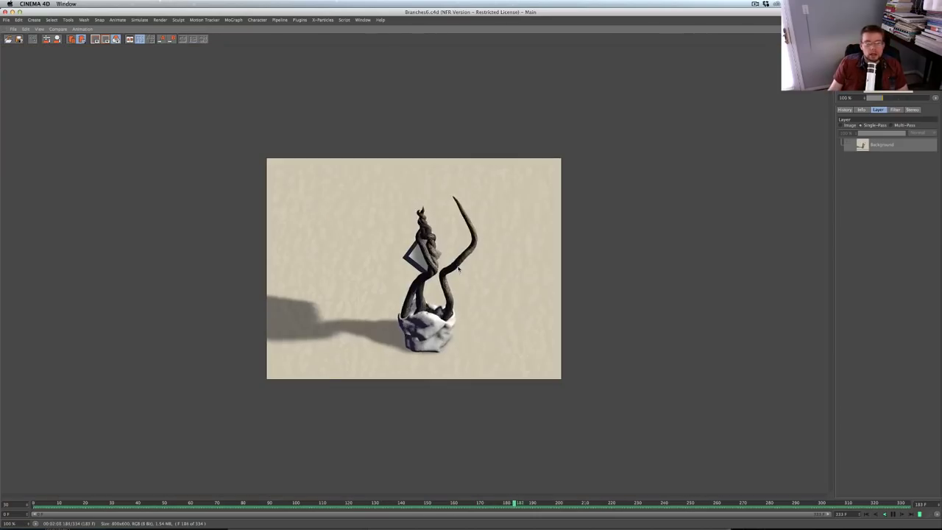
scroll(456, 274, "up", 4)
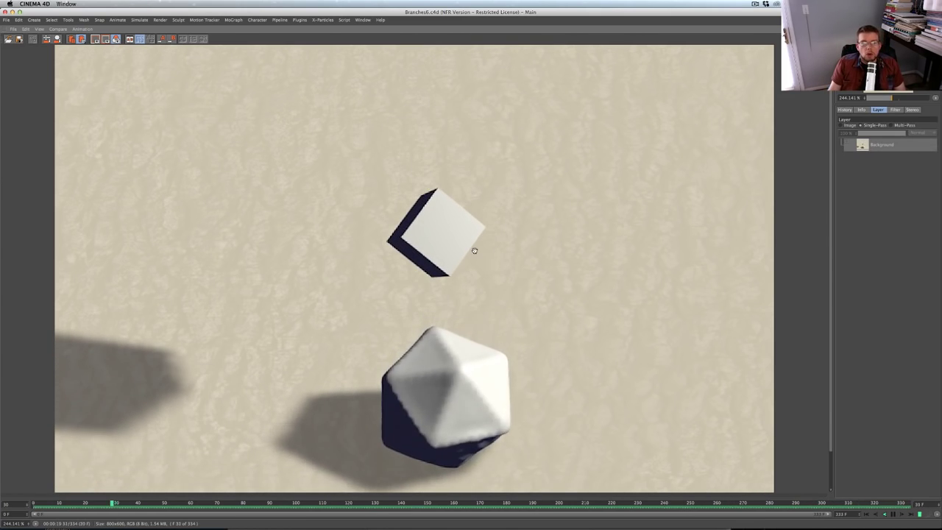
Switch to Chrome to review the Vimeo reference again, then view the looping render at 100% in Cinema 4D
key("super+Tab")
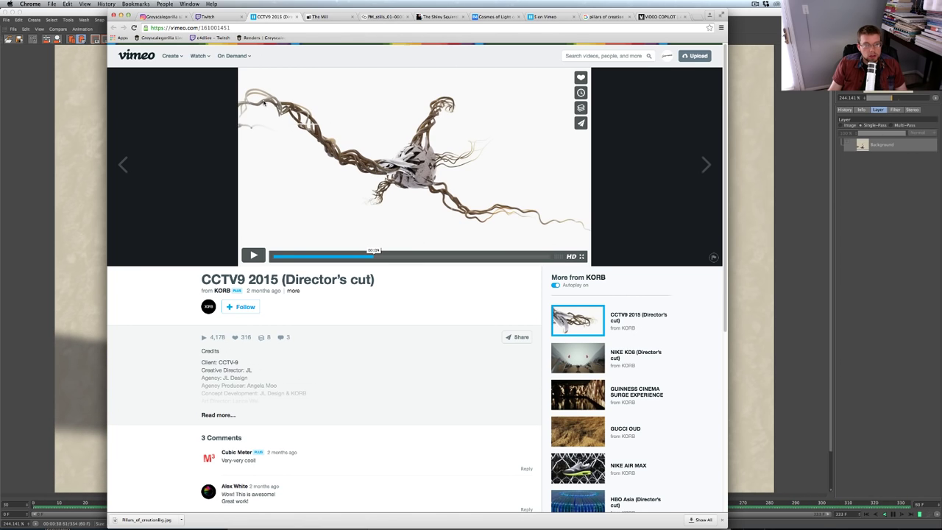
key("super+Tab")
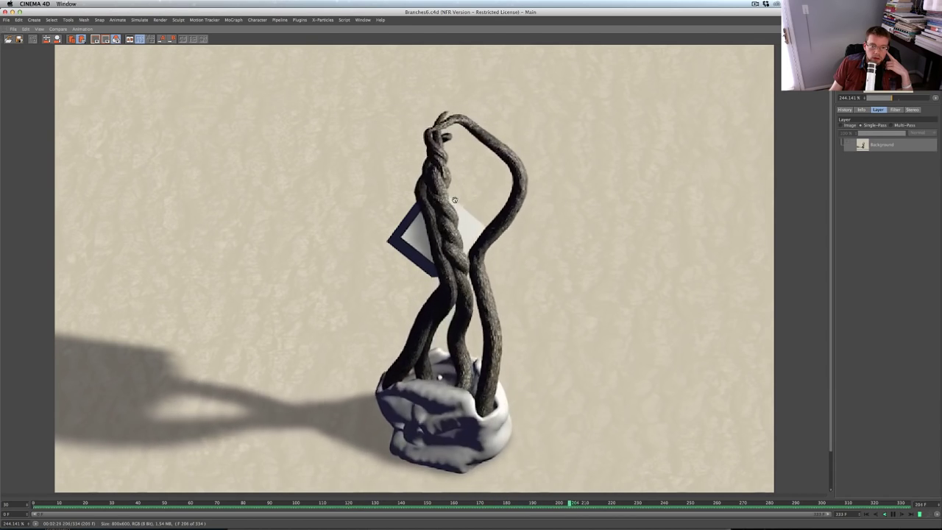
double_click(439, 224)
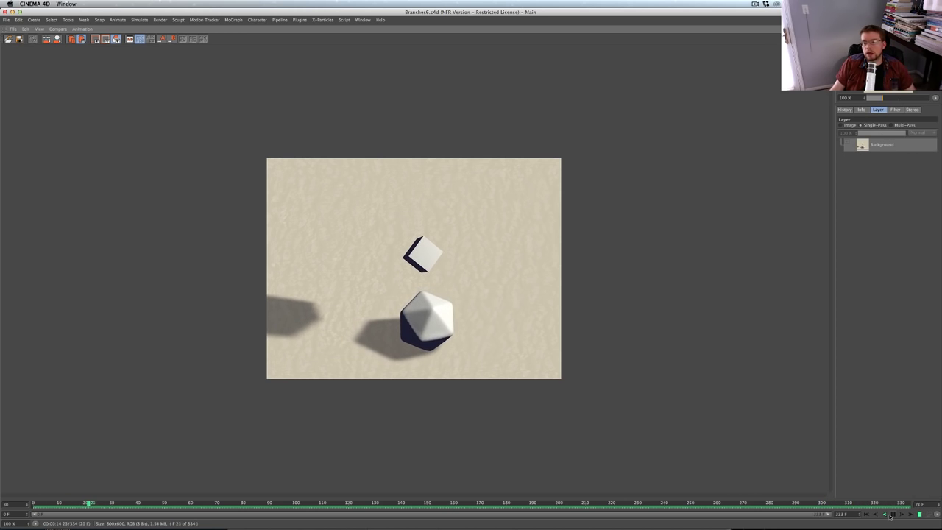
Open the save settings for the full Branches6 render in the history, with type Animation and format QuickTime Movie
left_click(5, 20)
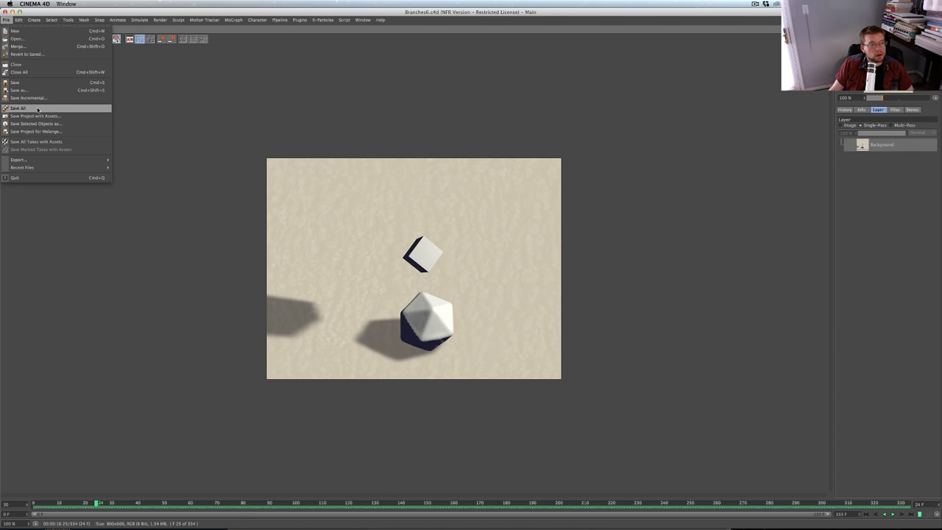
left_click(801, 181)
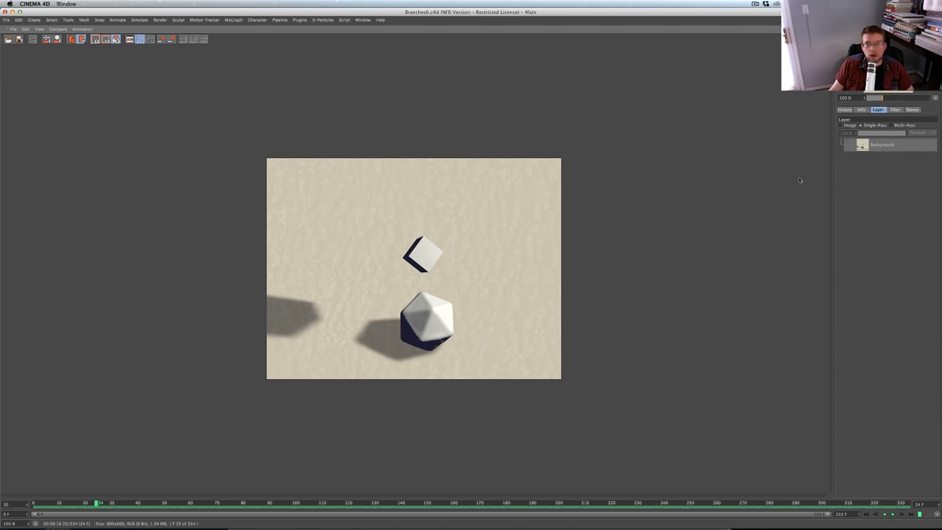
left_click(845, 109)
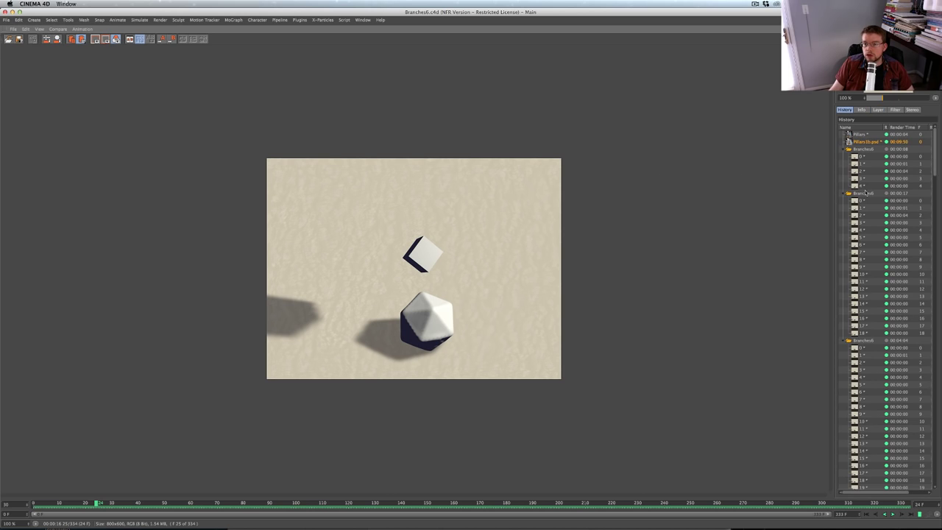
scroll(866, 221, "down", 20)
right_click(857, 352)
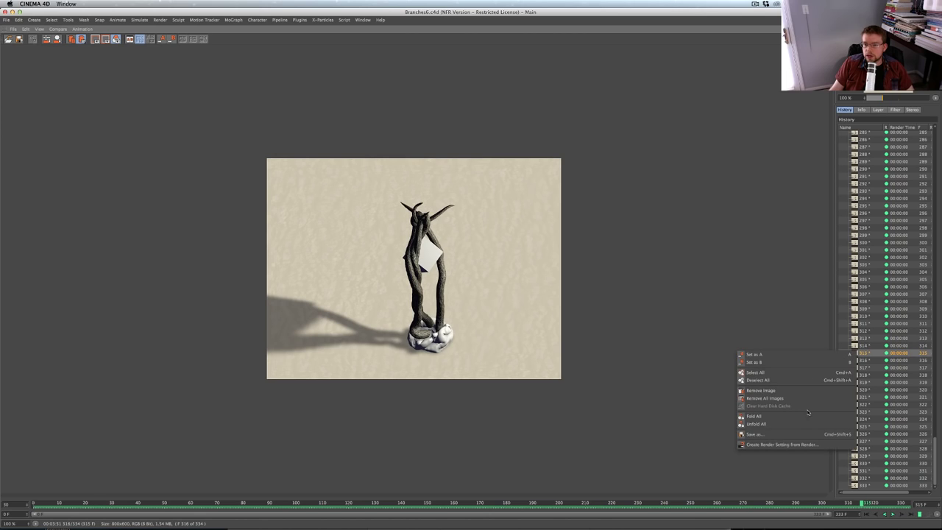
left_click(790, 434)
left_click(778, 371)
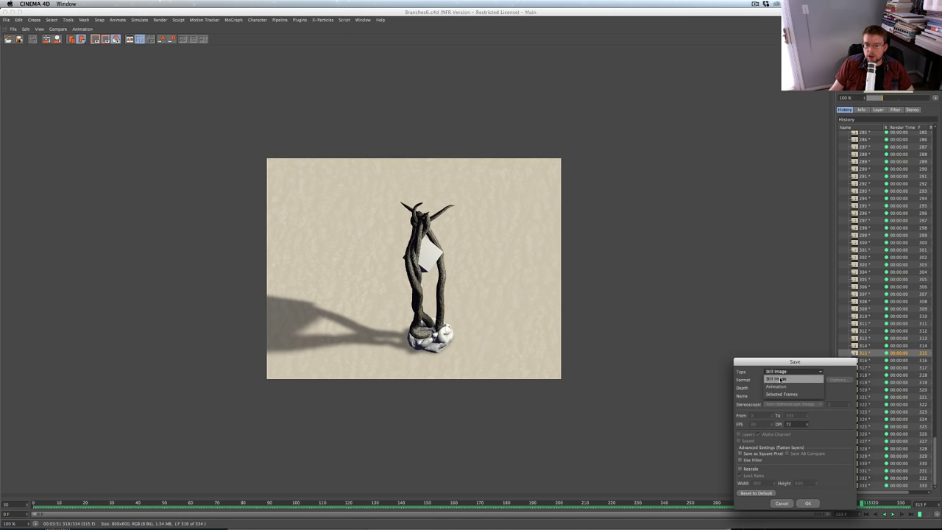
left_click(792, 388)
left_click(794, 380)
left_click(795, 374)
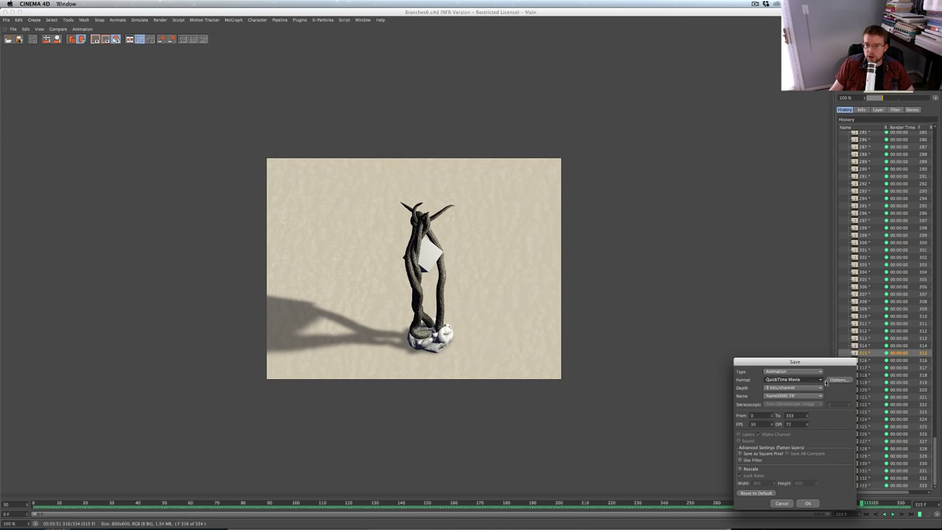
Set the QuickTime movie's compression type to H.264
left_click(839, 380)
left_click(452, 117)
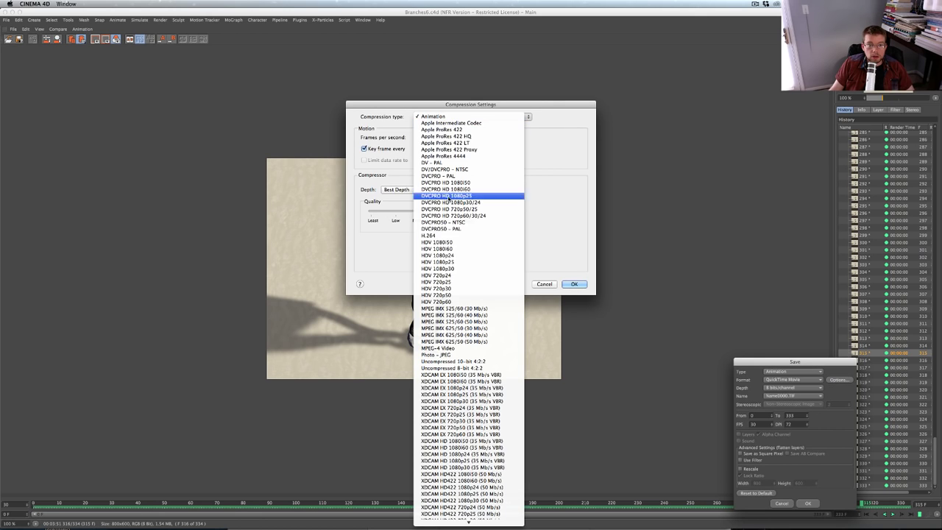
left_click(442, 236)
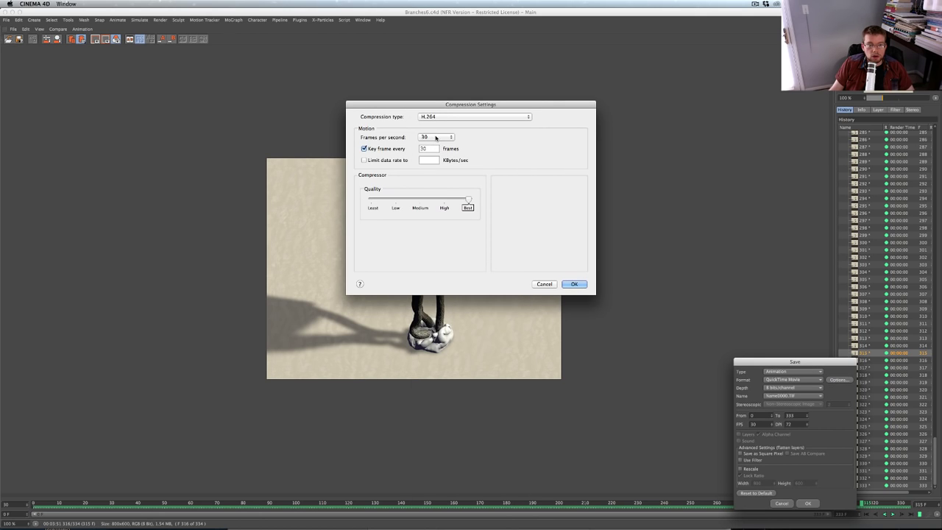
left_click(575, 285)
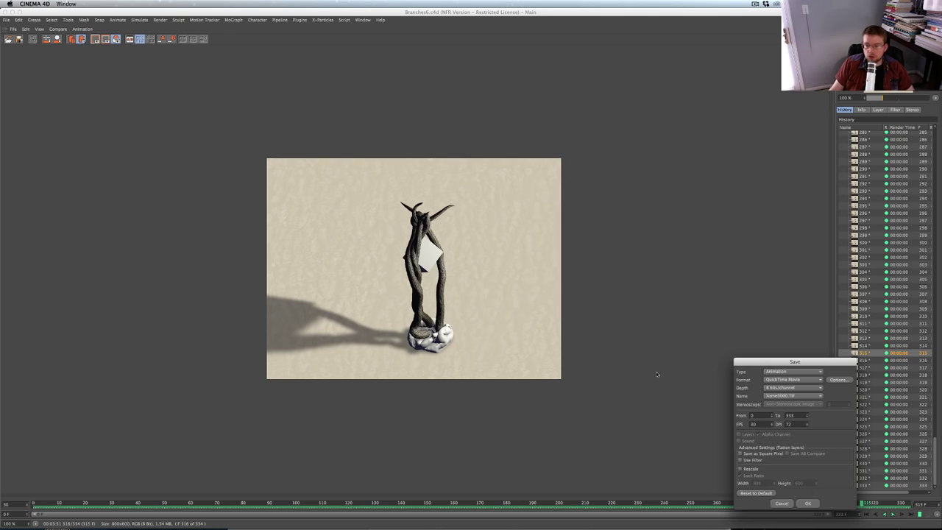
Save the rendered movie as Branches_HolyCow in the 4 Final Renders and Links folder
left_click(806, 503)
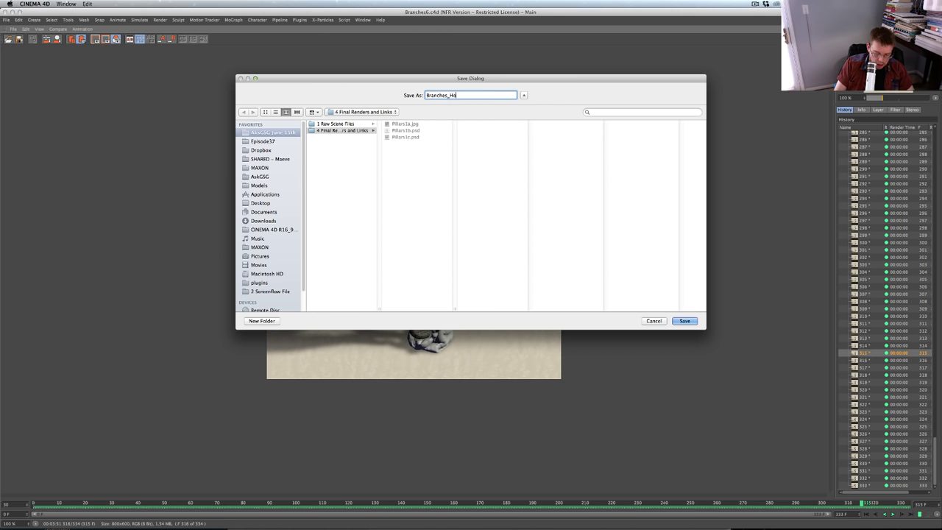
type("_HolyCow")
key("Return")
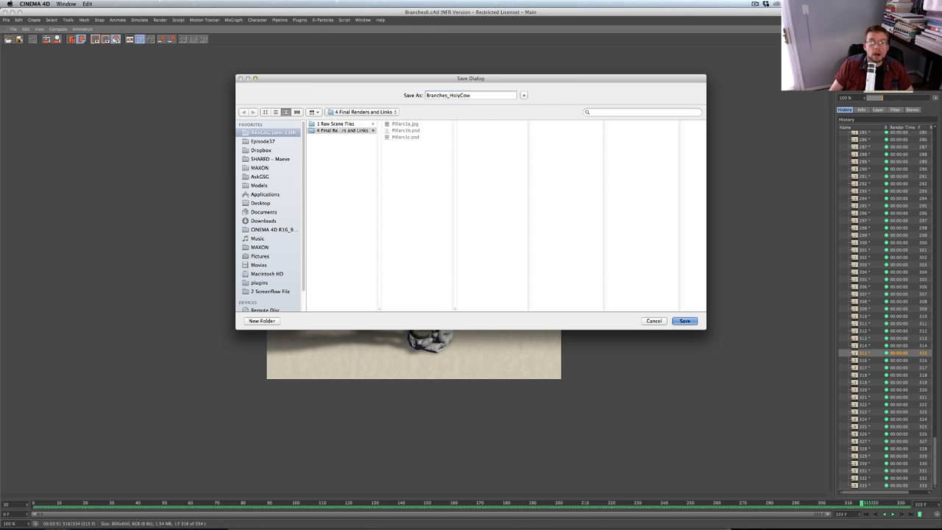
Restore the full-screen Picture Viewer to the standard layout and show the perspective viewport of the branches scene
key("super+Tab")
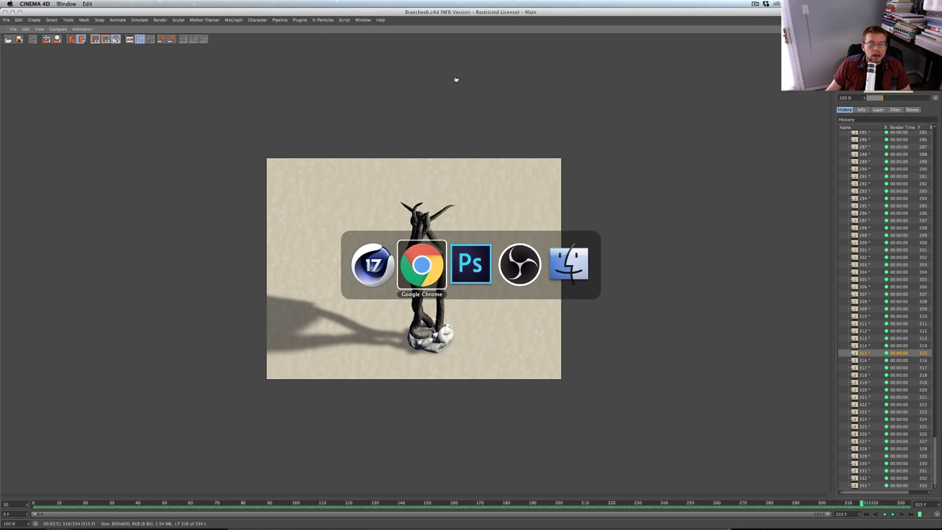
key("super+shift+Tab")
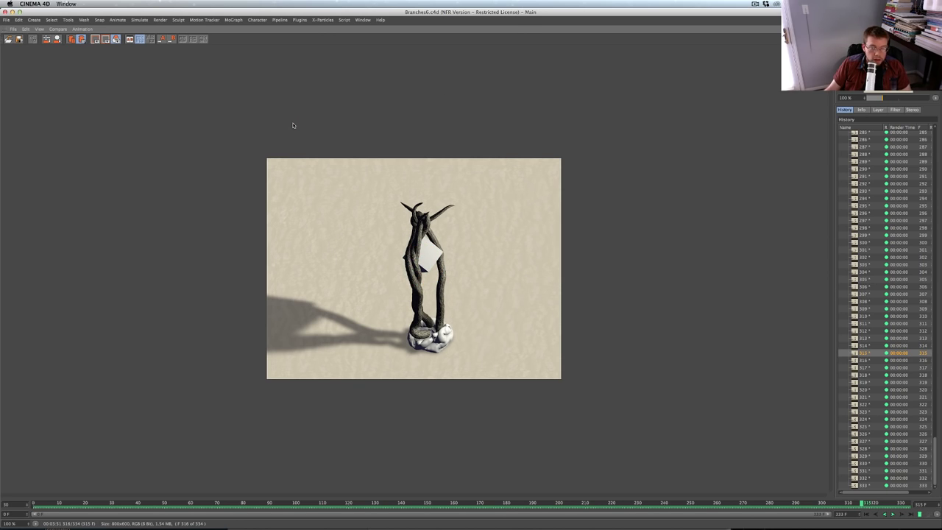
key("ctrl+Tab")
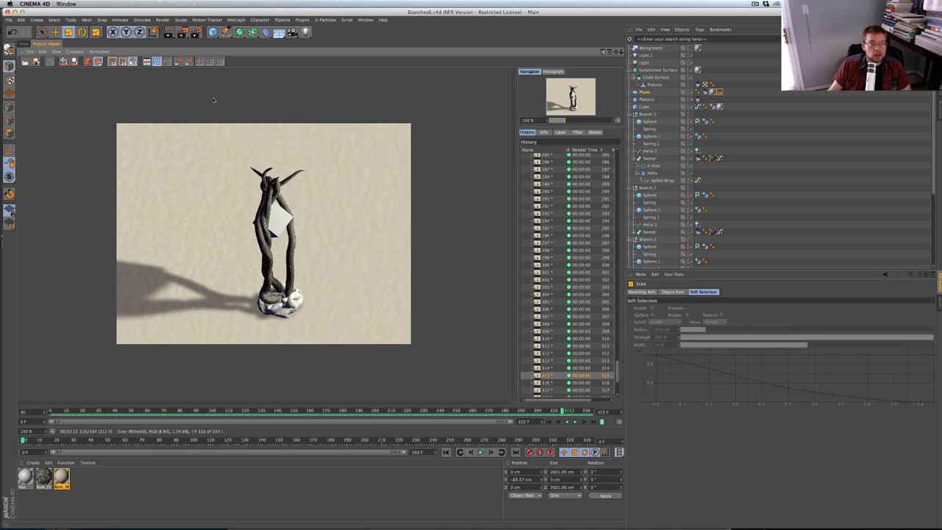
left_click(24, 45)
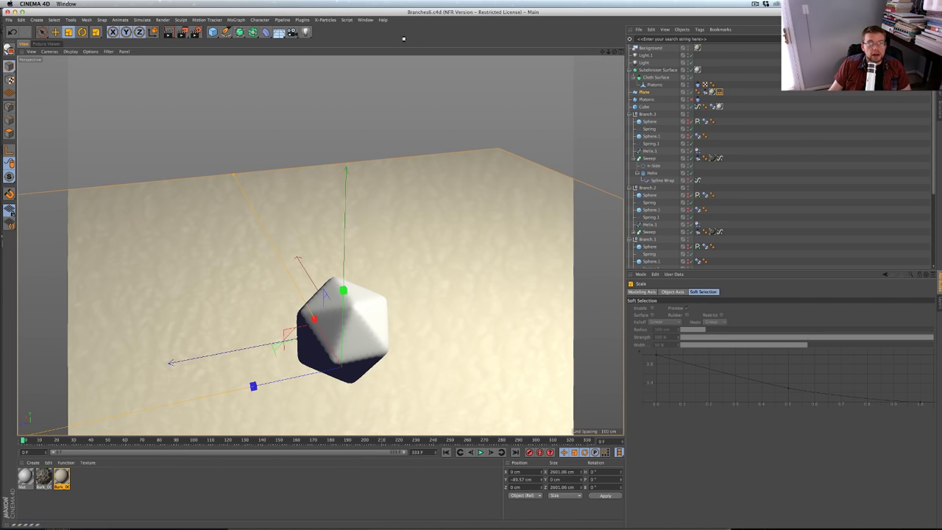
Switch to Chrome and read through the viewers' comments and questions in the c4dlive Twitch chat
key("super+Tab")
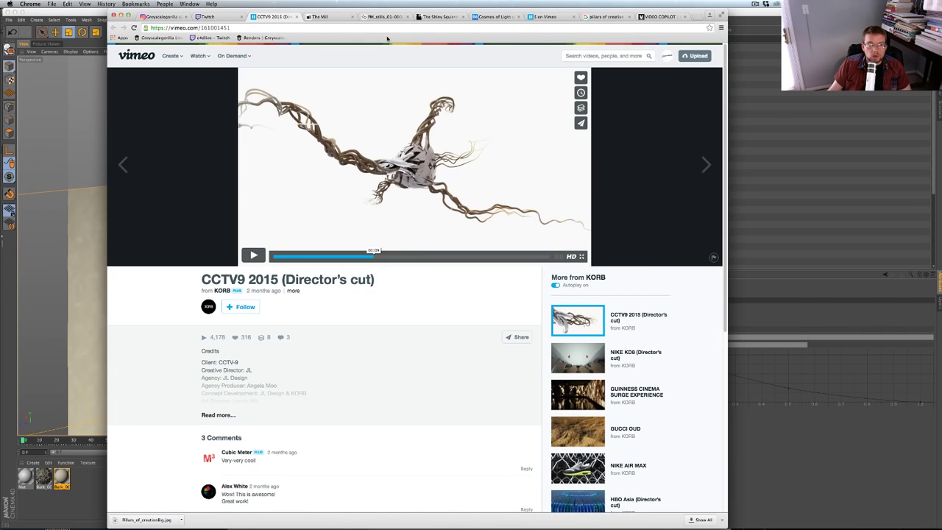
left_click(209, 17)
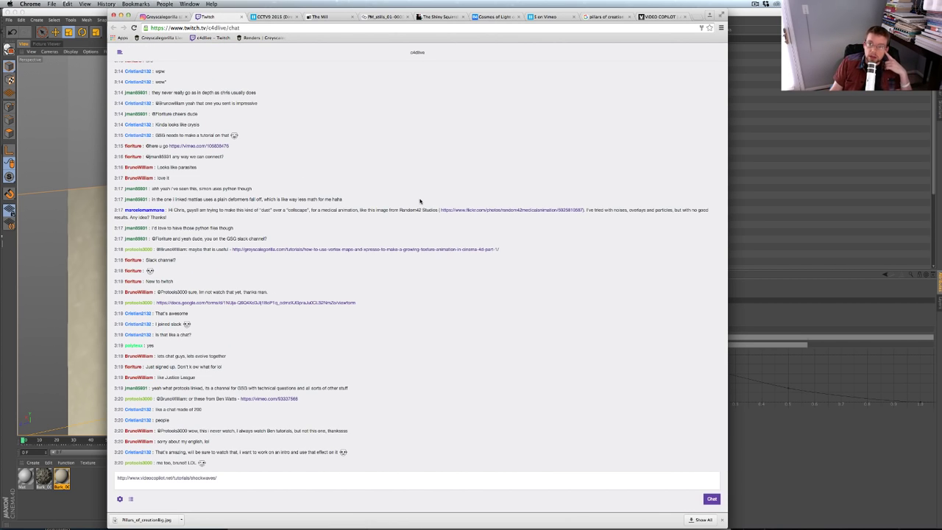
scroll(415, 196, "up", 1)
scroll(414, 194, "down", 1)
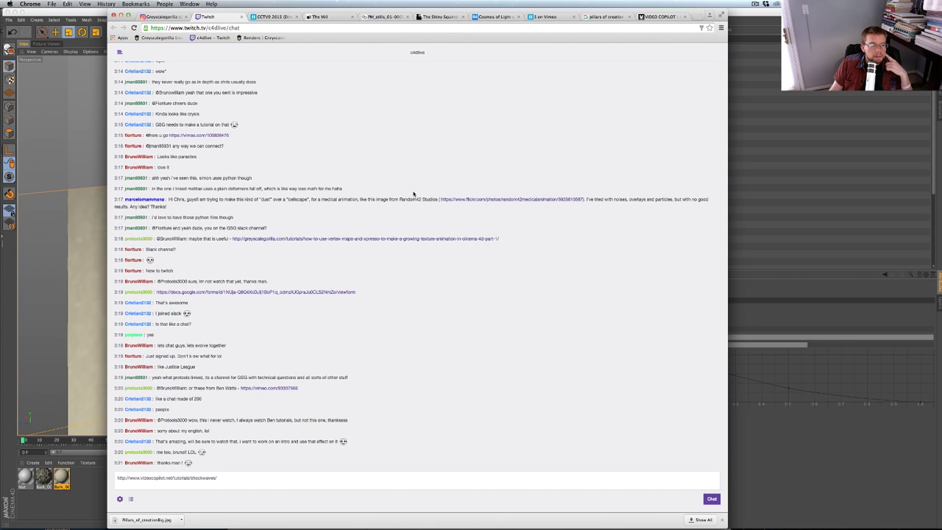
scroll(215, 279, "up", 3)
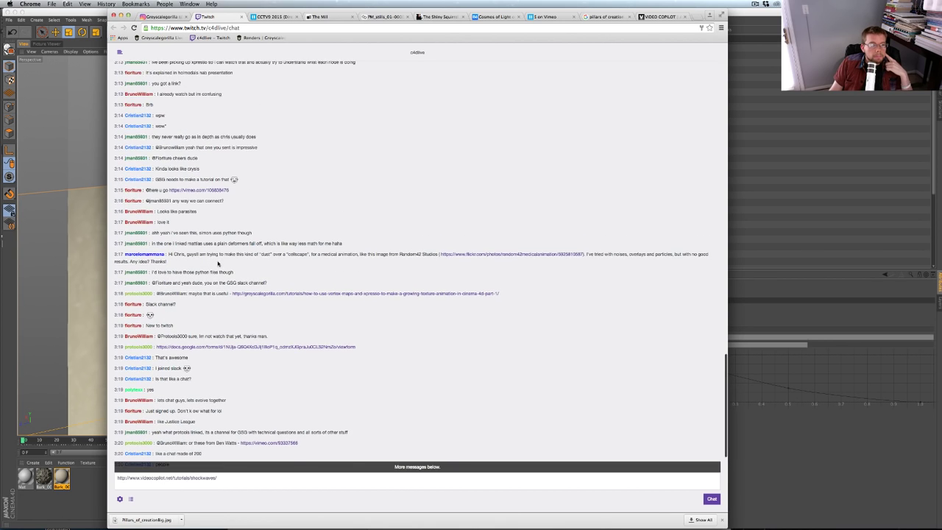
scroll(218, 263, "up", 12)
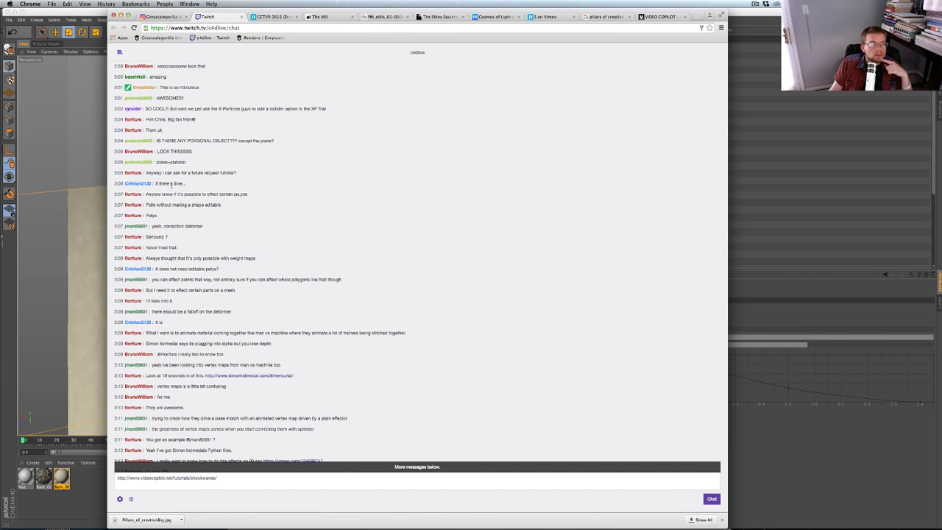
scroll(208, 223, "down", 2)
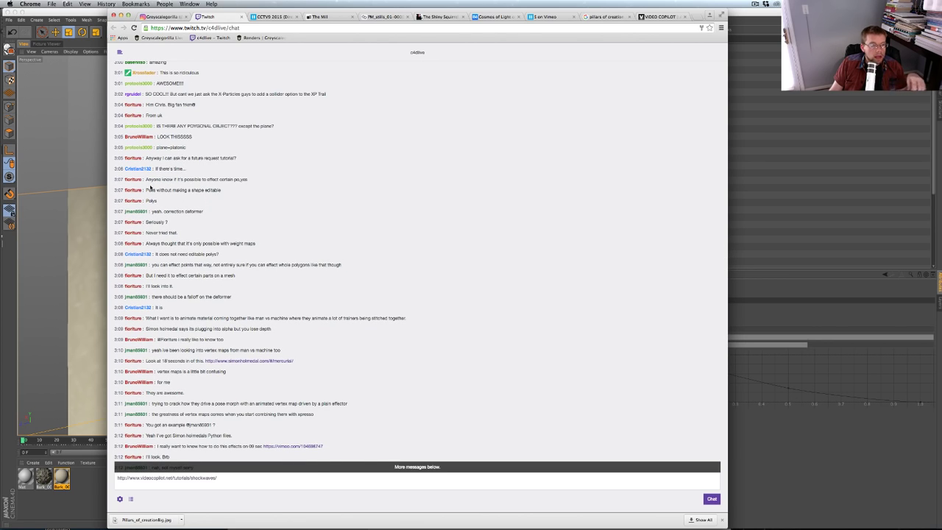
scroll(246, 212, "down", 3)
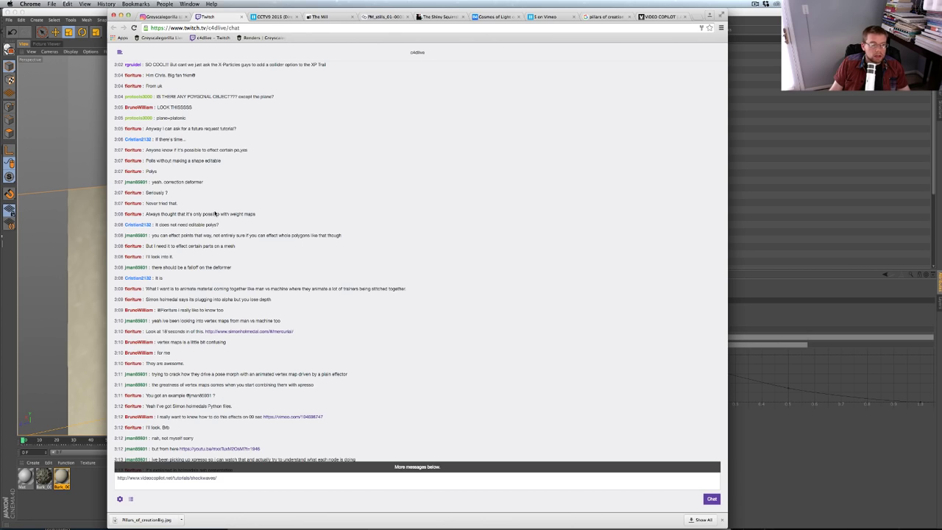
scroll(195, 296, "down", 8)
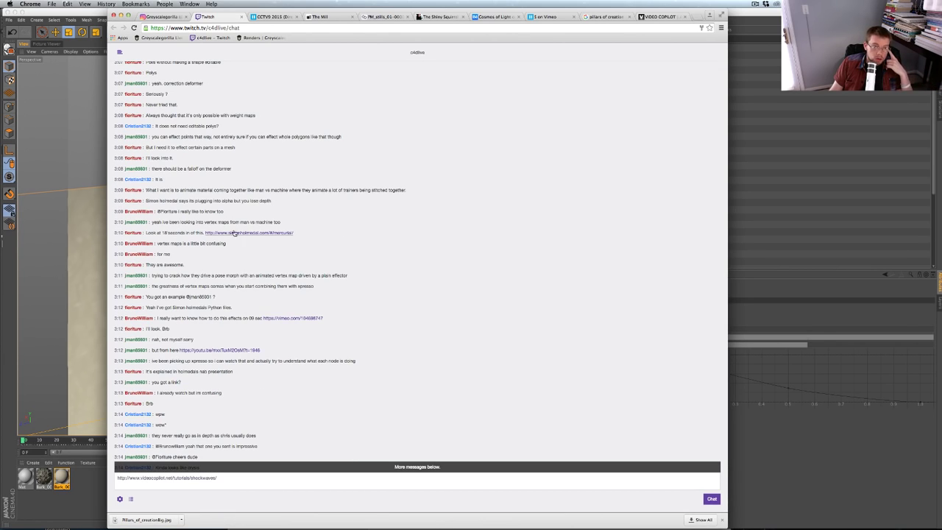
scroll(218, 252, "down", 5)
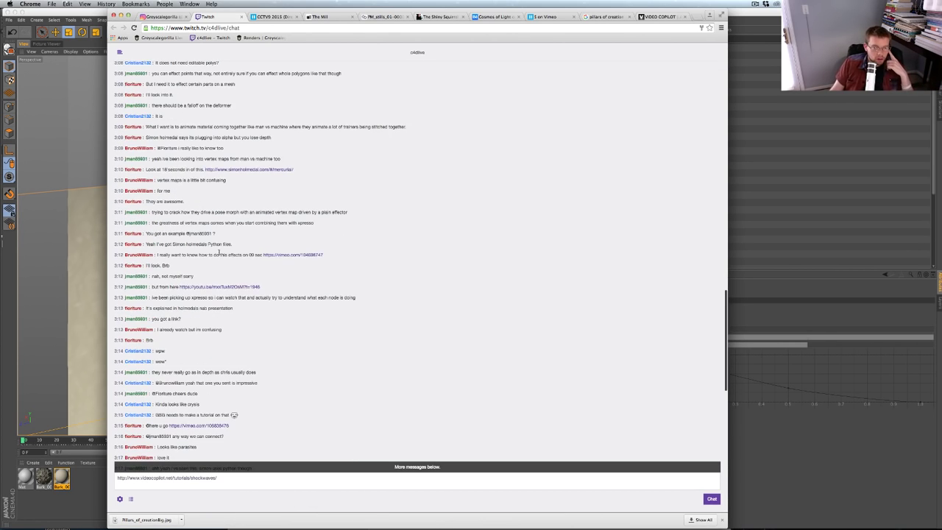
scroll(218, 251, "down", 5)
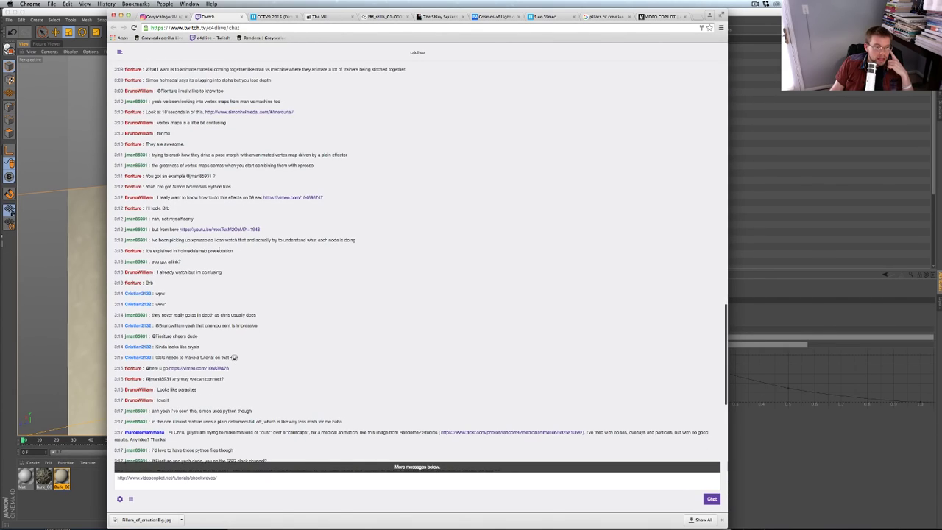
scroll(218, 251, "down", 15)
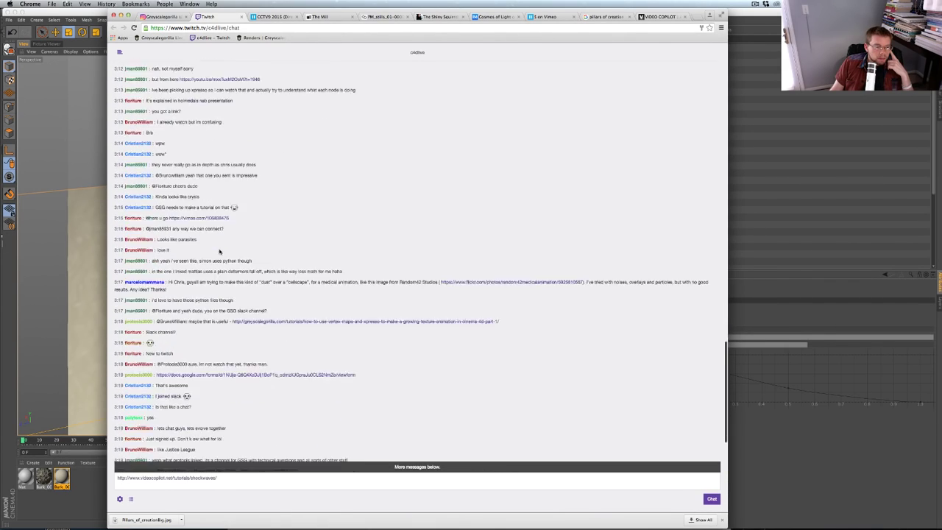
scroll(219, 251, "down", 4)
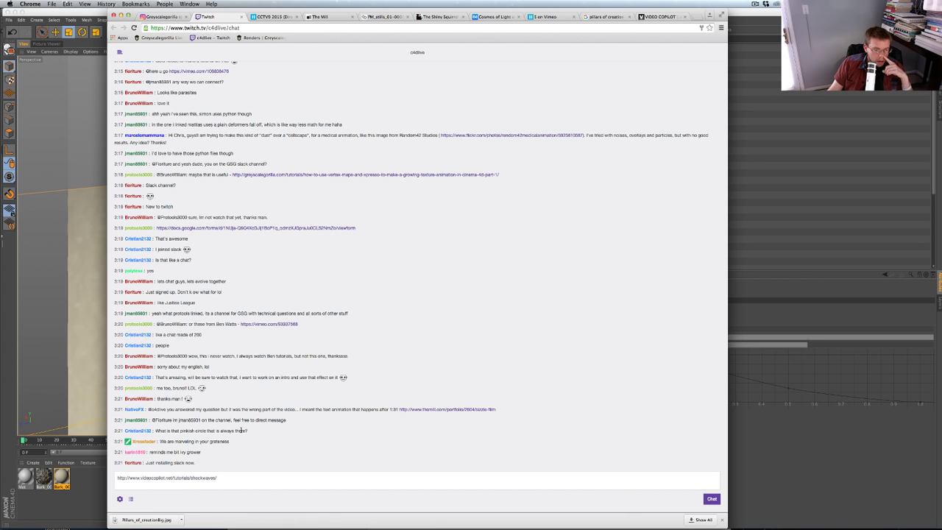
scroll(240, 430, "up", 6)
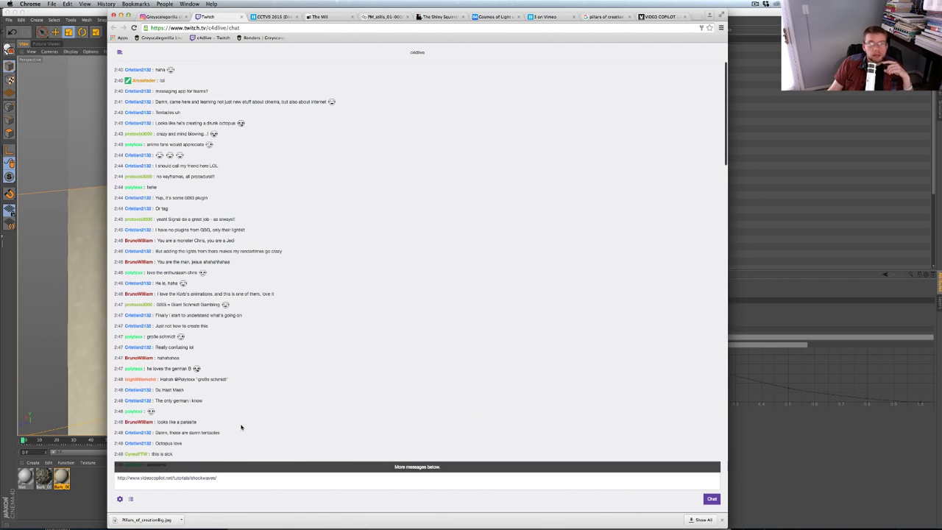
scroll(430, 181, "down", 6)
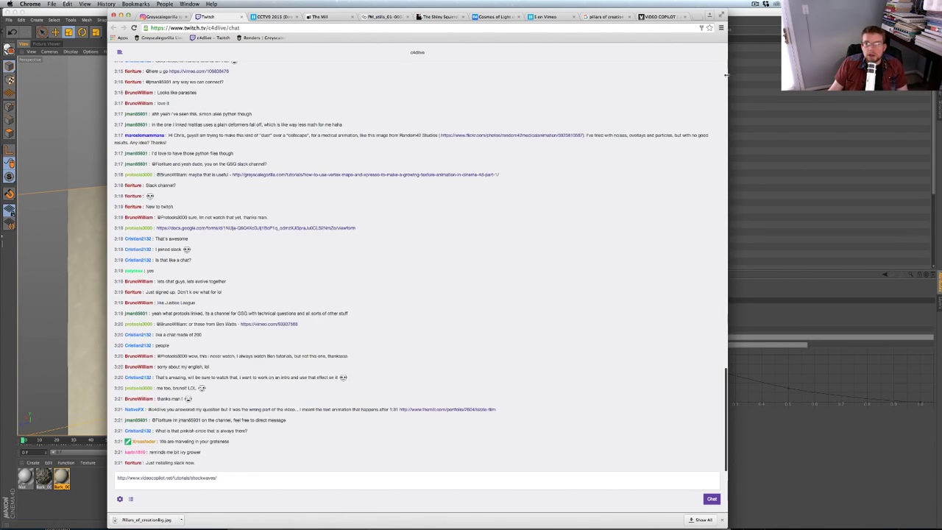
Switch to Cinema 4D, play the rendered branches animation in the Picture Viewer, and return to the perspective viewport
key("super+Tab")
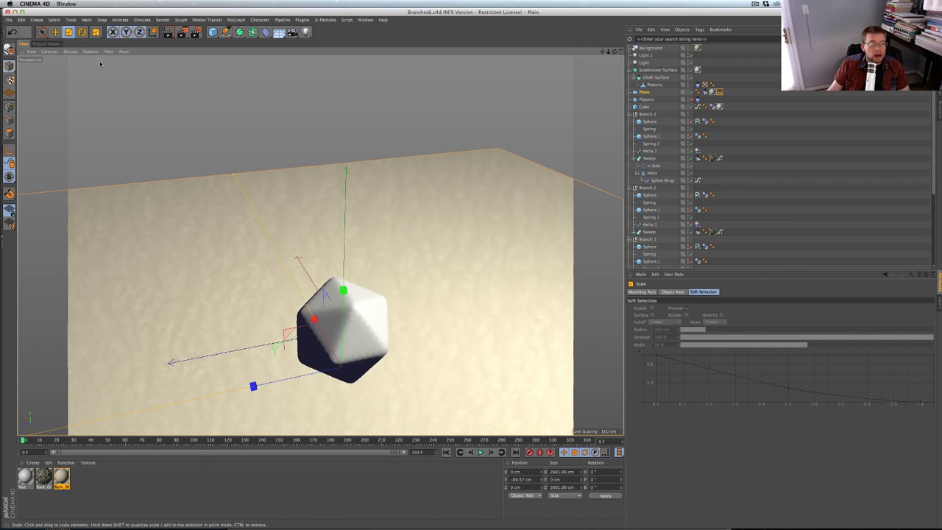
left_click(59, 45)
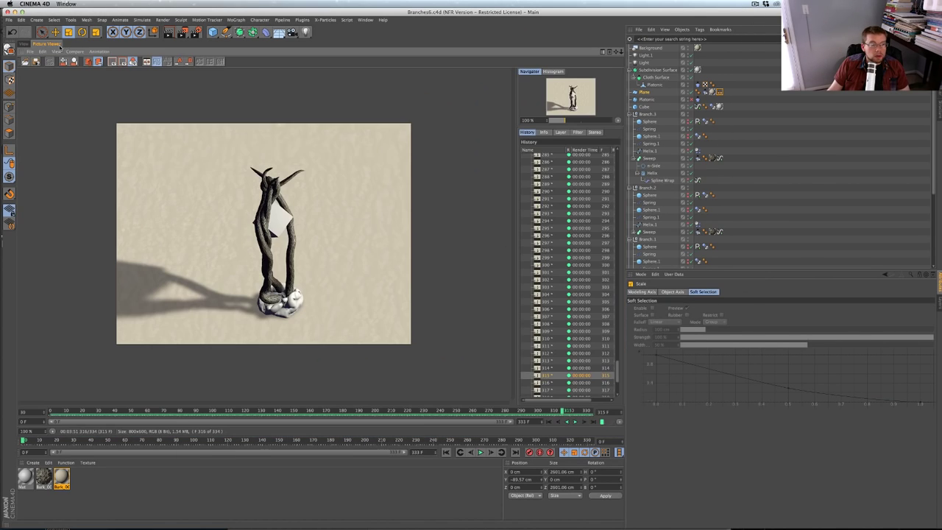
left_click(577, 422)
left_click(577, 422)
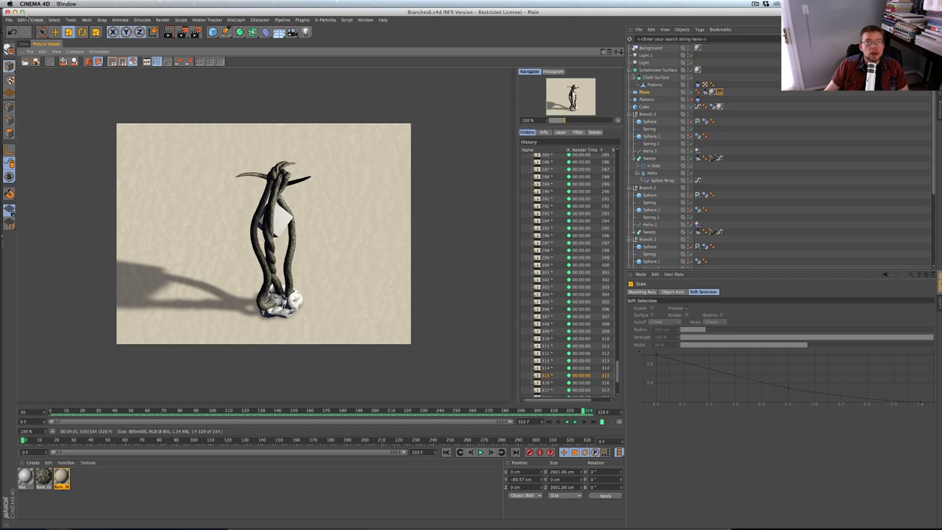
left_click(22, 44)
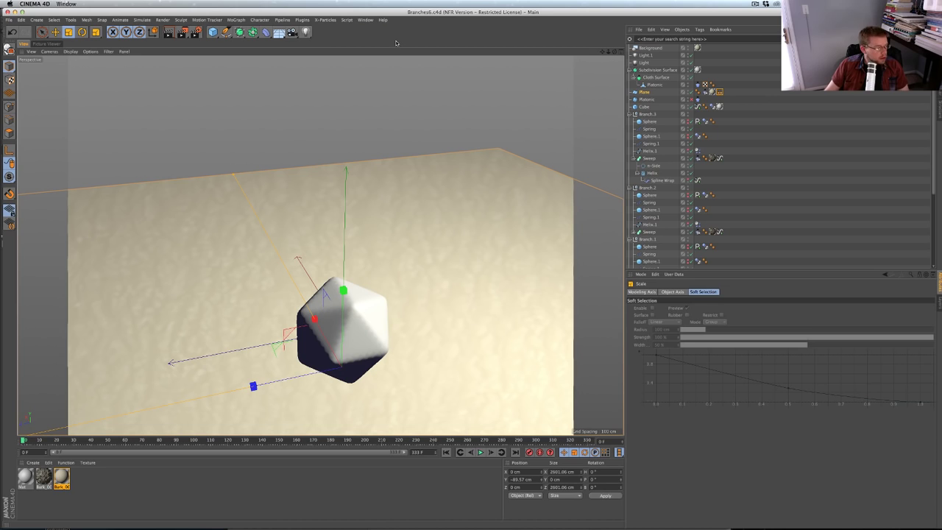
Check the Twitch chat in Chrome, switch to Finder, and list the 1 Raw Scene Files folder of the June 15th show
key("super+Tab")
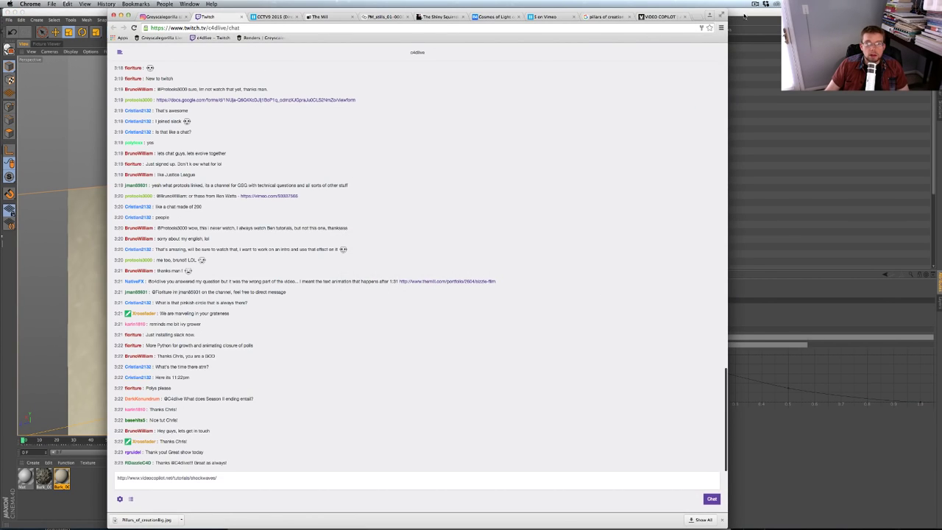
left_click(744, 17)
key("super+Tab")
key("super+Tab")
key("super+Tab")
key("super+Tab")
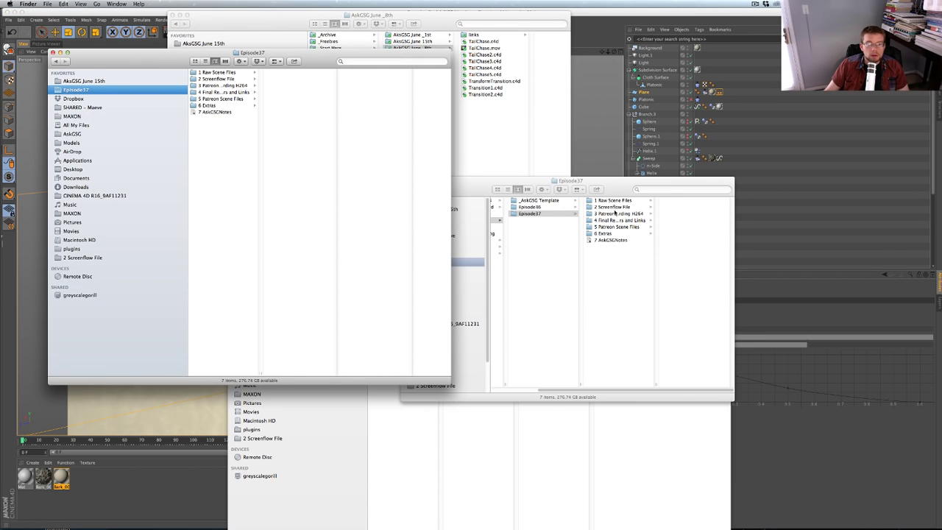
left_click(104, 82)
left_click(223, 73)
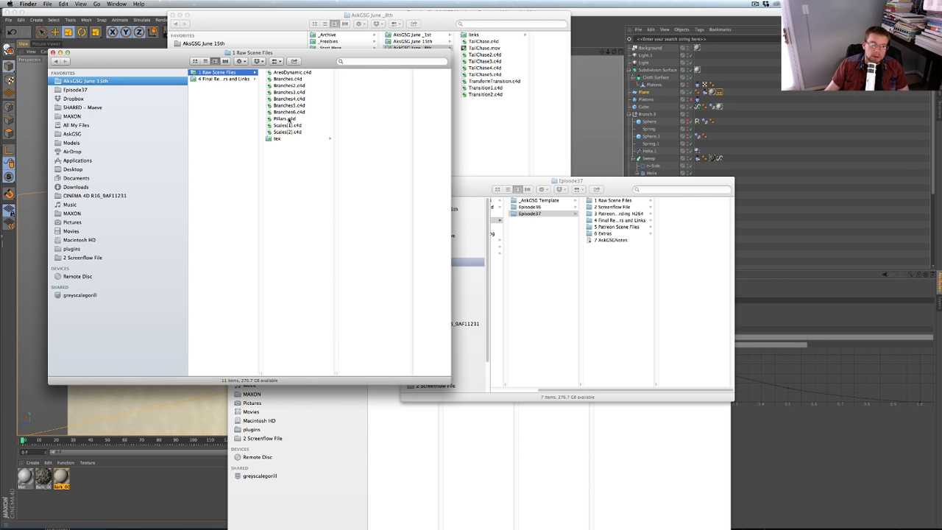
Switch to Photoshop to view the Pillars1c.psd composite, and return to the scene files in Finder
key("super+Tab")
key("super+Tab")
key("super+Tab")
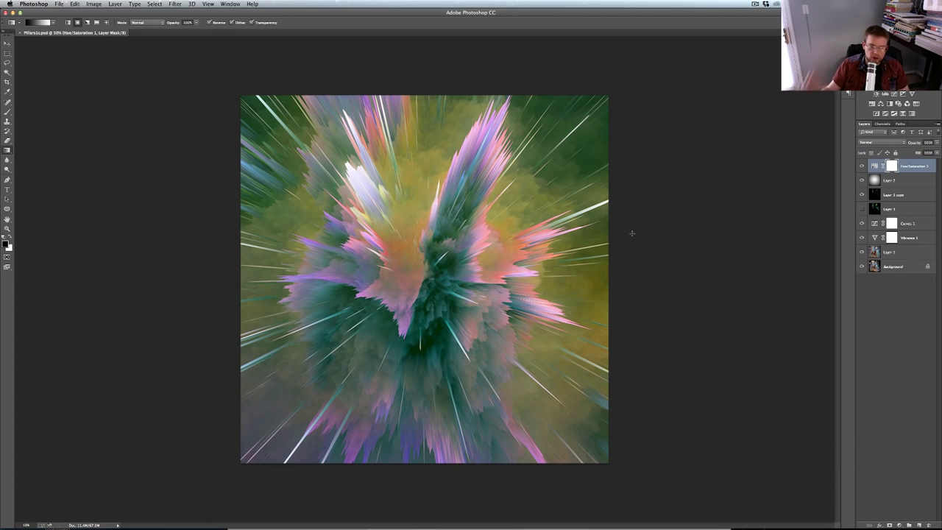
key("super+Tab")
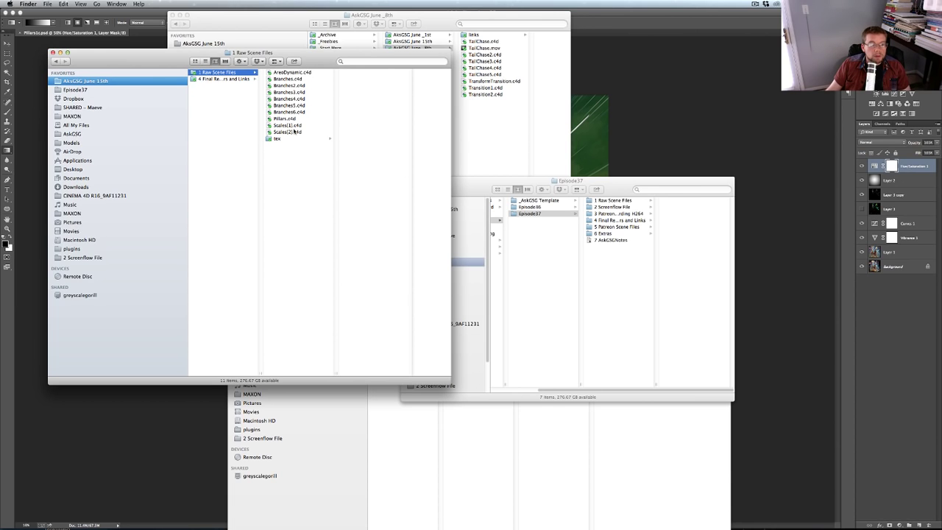
Switch to Chrome to read the latest messages in the Twitch chat
key("super+Tab")
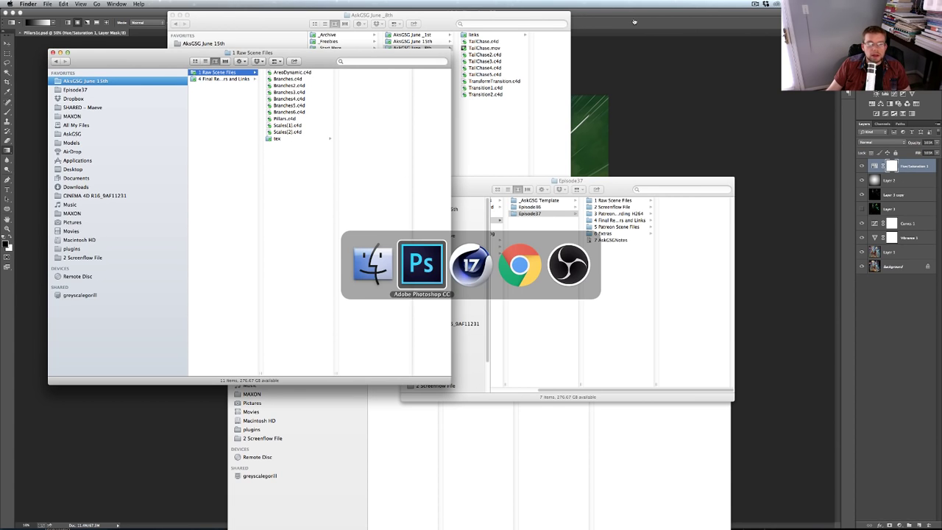
key("super+Tab")
key("super+Tab")
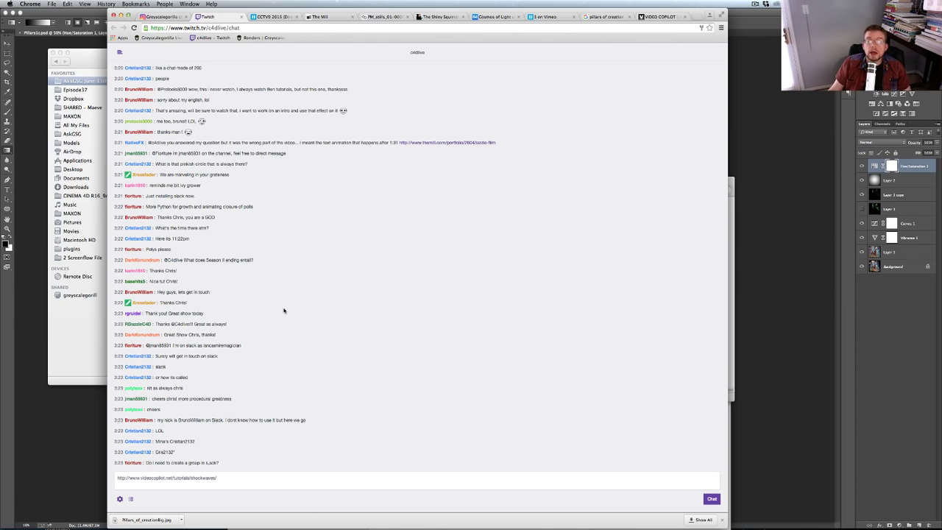
key("super+Tab")
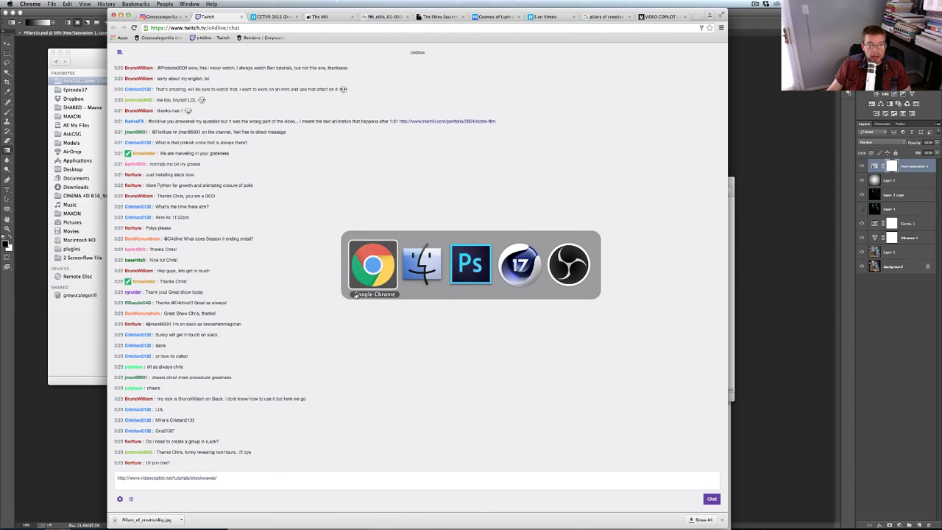